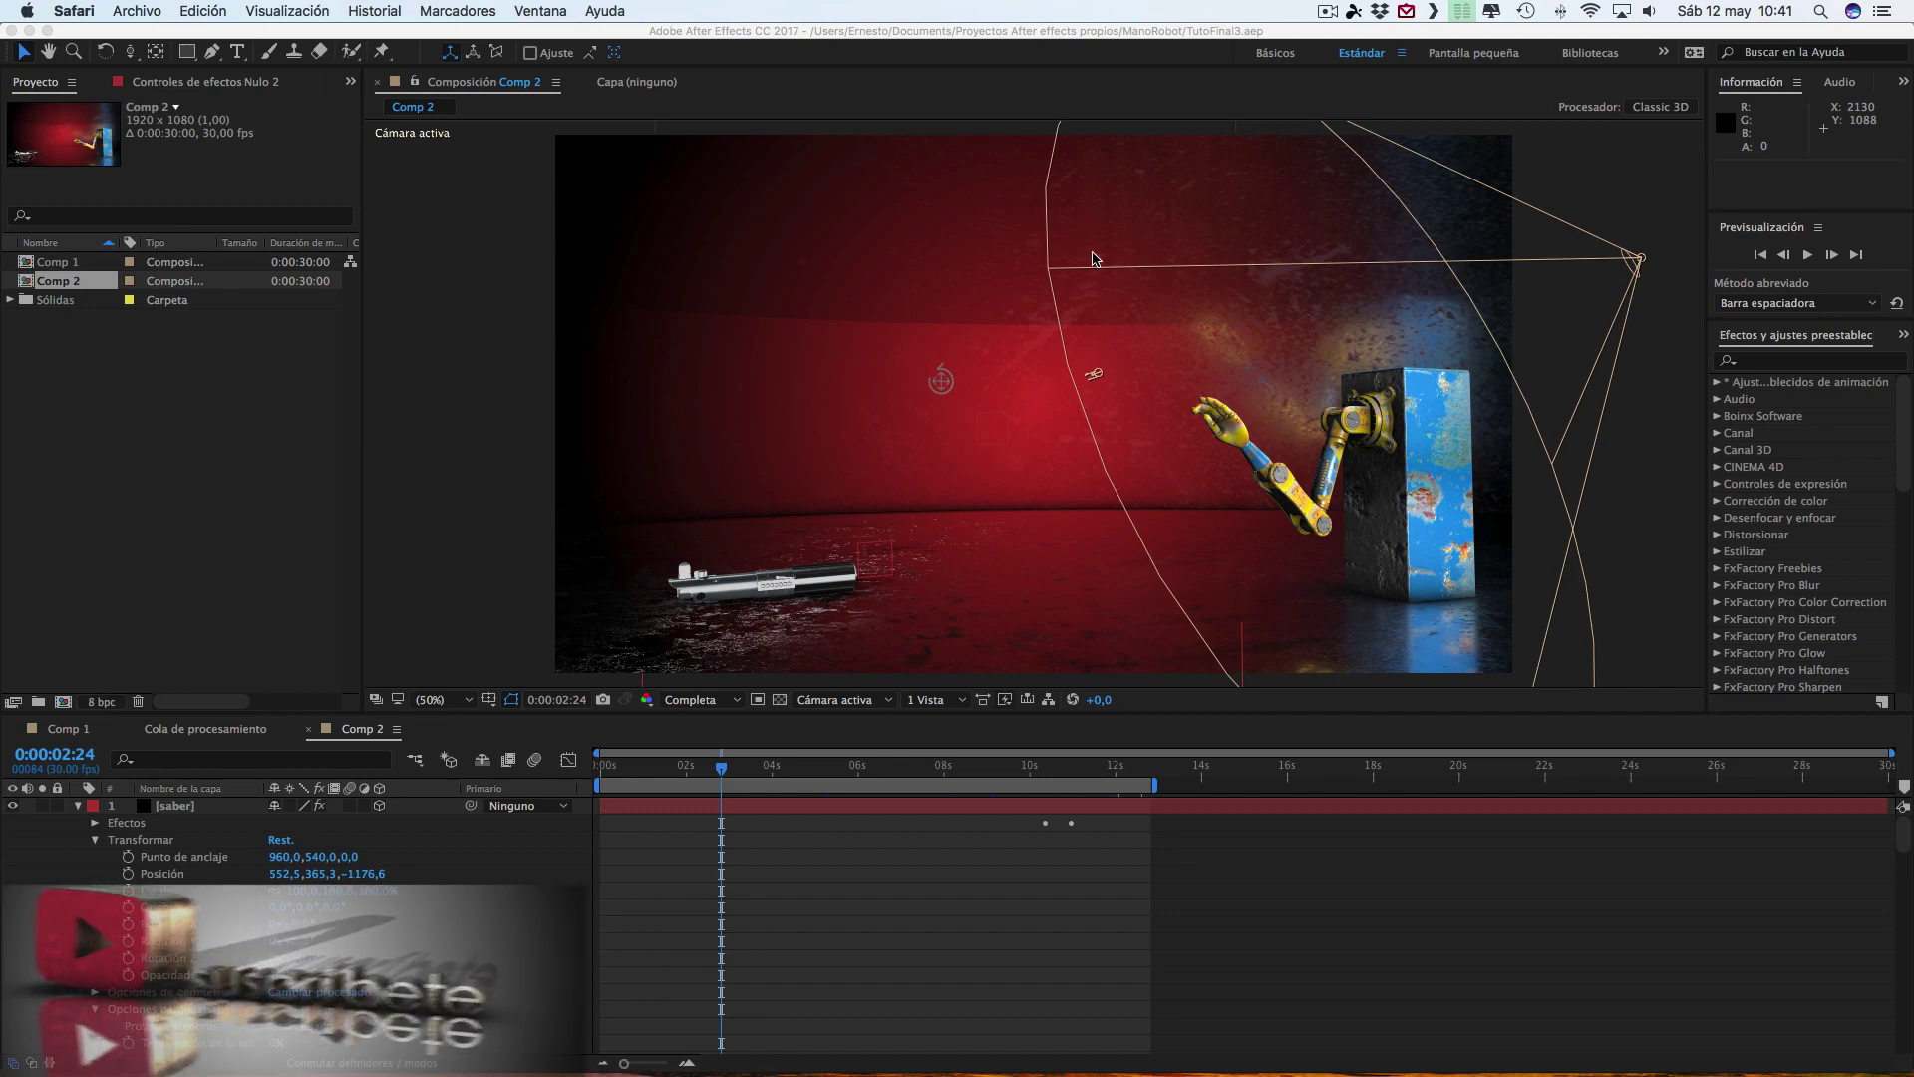
- Show all desktop spaces in Mission Control, with Comp 2 and the QuickTime space visible
key("ctrl+Up")
- Play the 13-second robot-arm lightsaber render twice in QuickTime, then return to Mission Control
left_click(1057, 62)
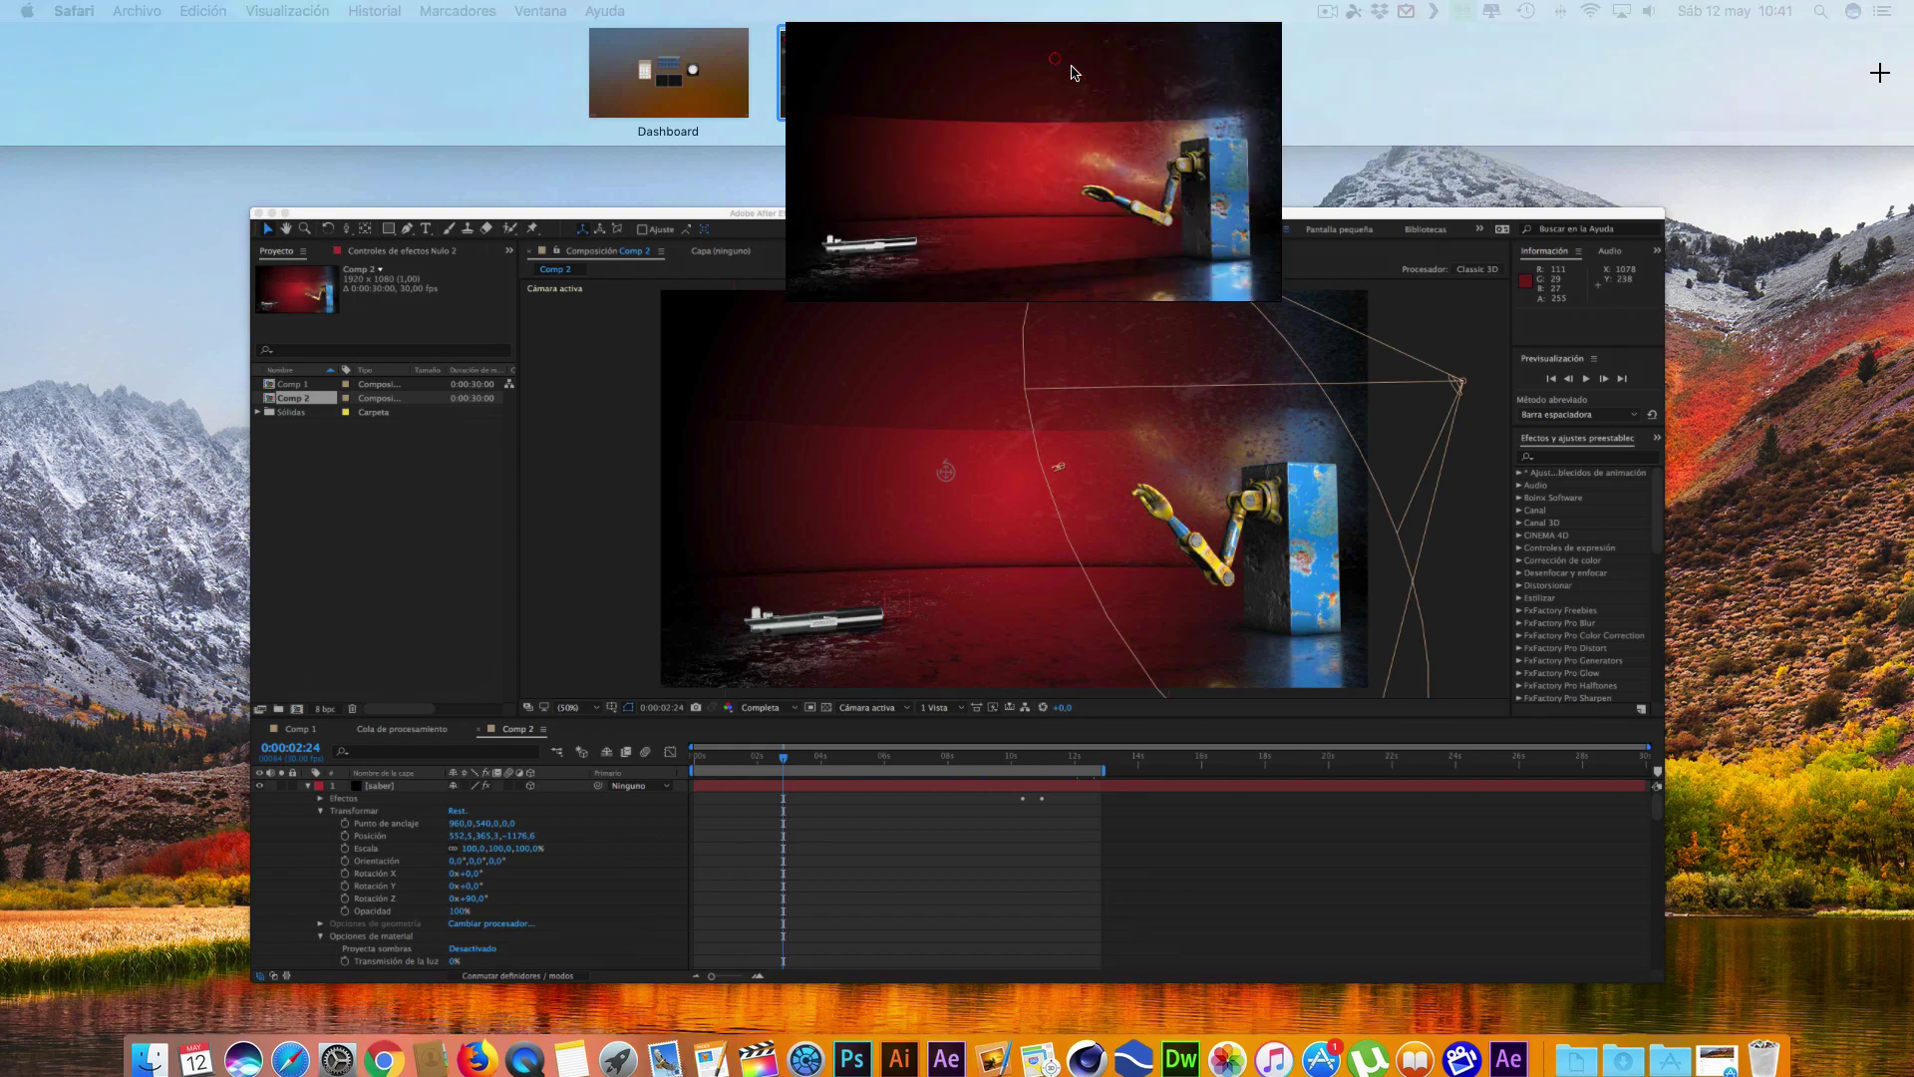
left_click(950, 879)
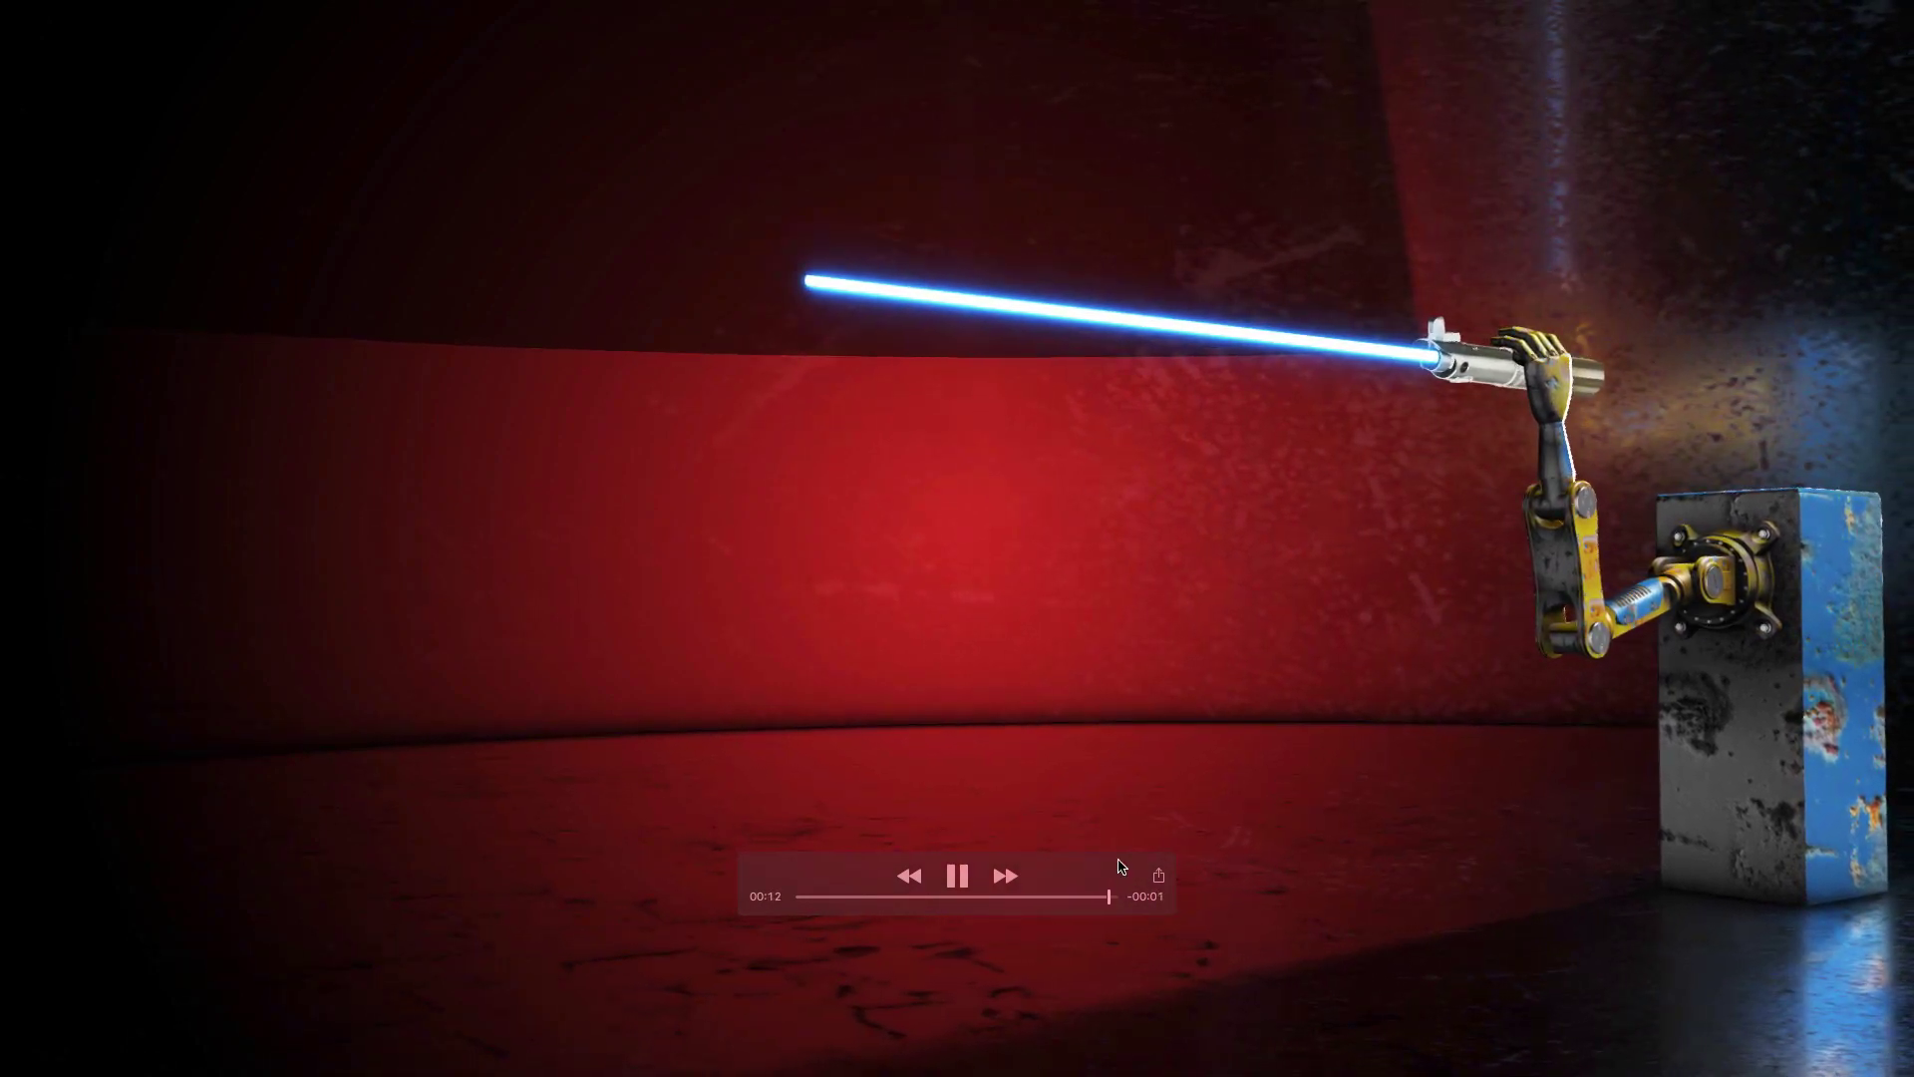
left_click(957, 876)
key("ctrl+Up")
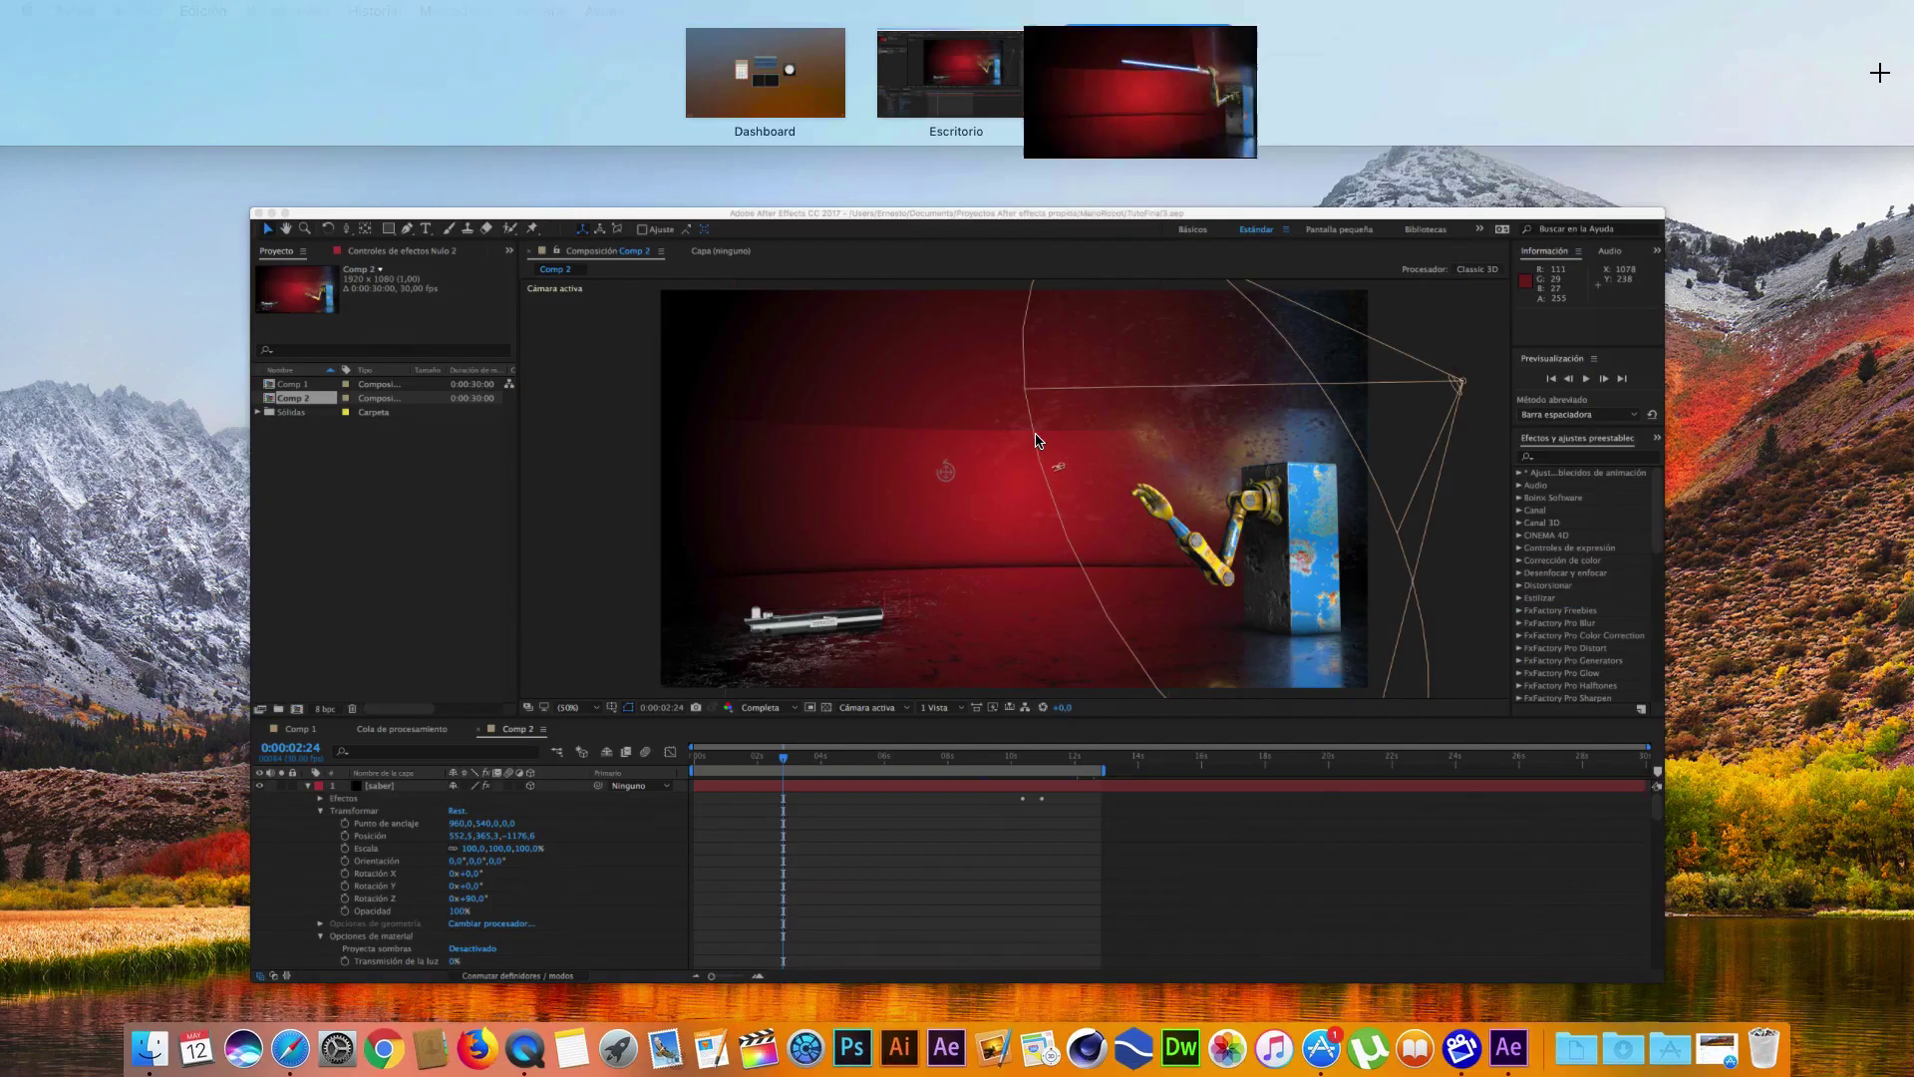
- Back in After Effects, toggle Luz 1 off and on twice to compare lighting, leaving it selected
left_click(955, 76)
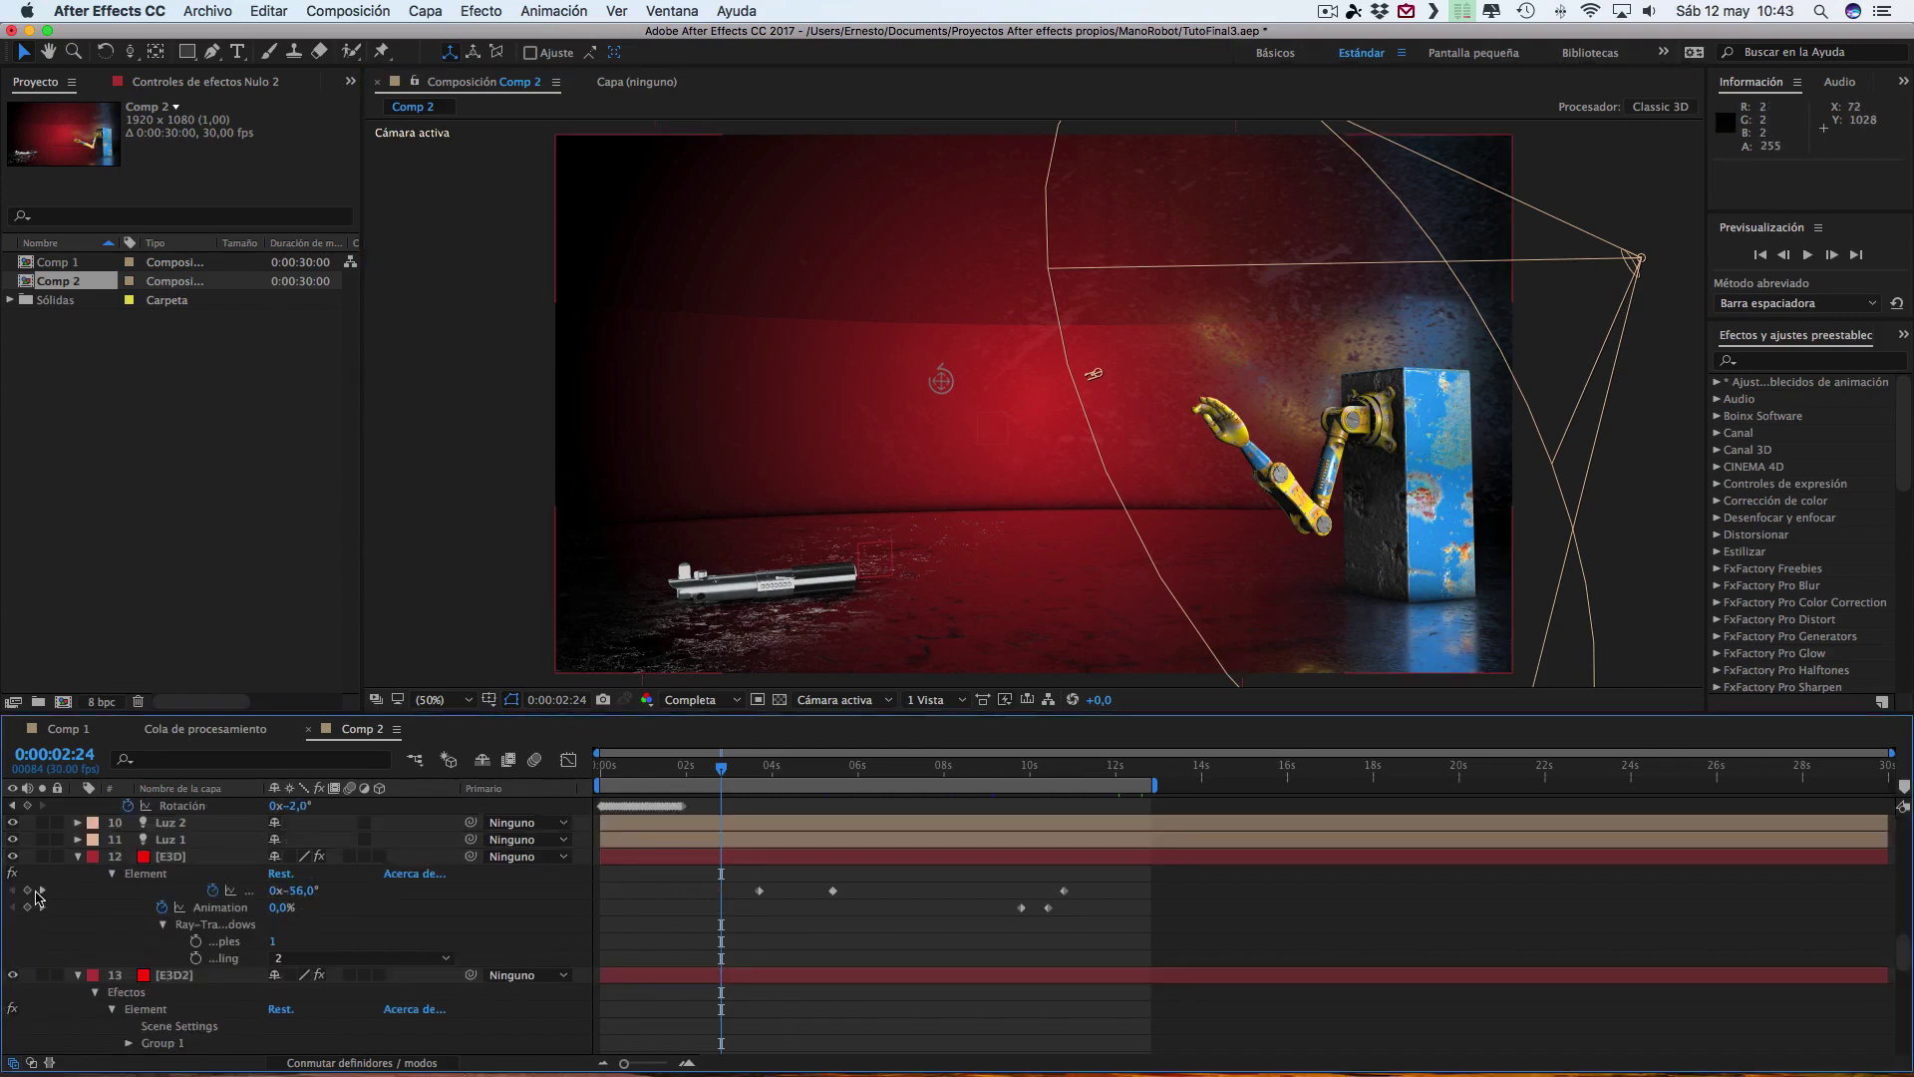
left_click(12, 840)
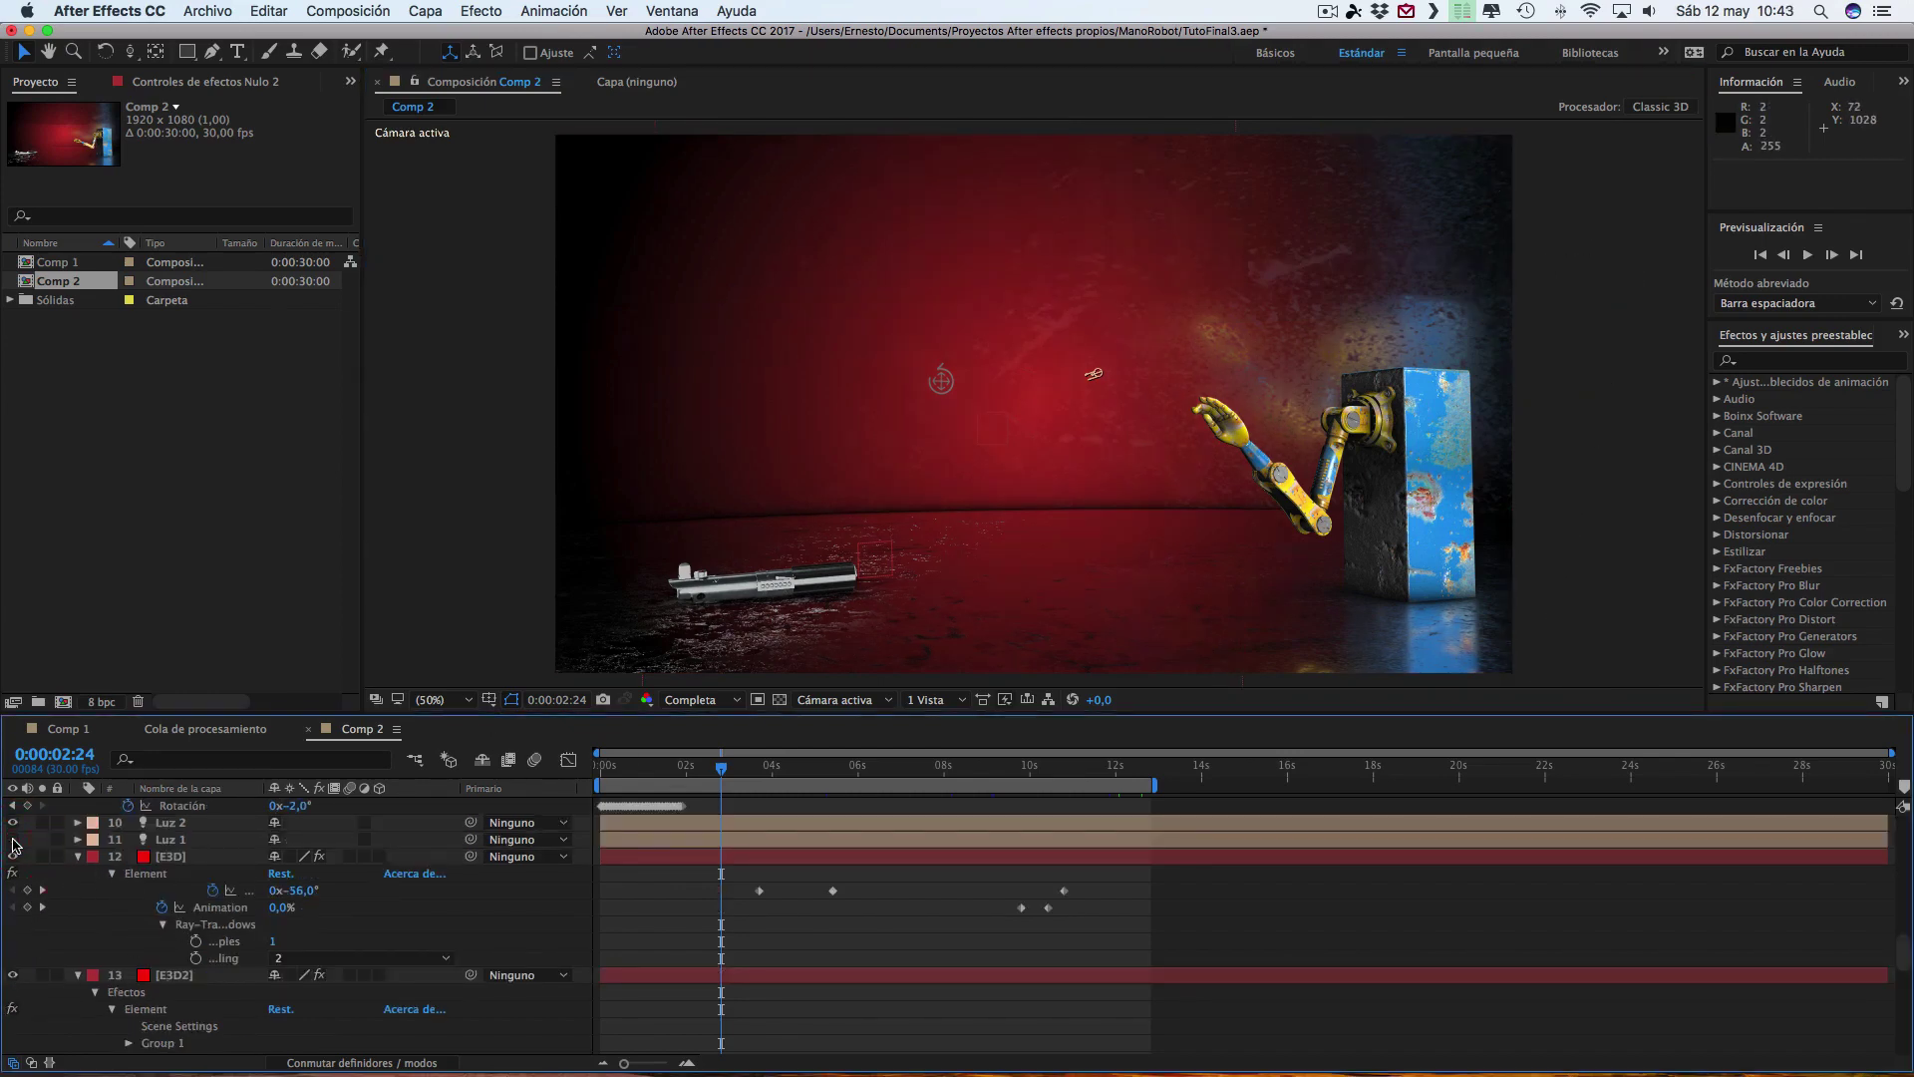
left_click(12, 839)
left_click(12, 839)
left_click(12, 839)
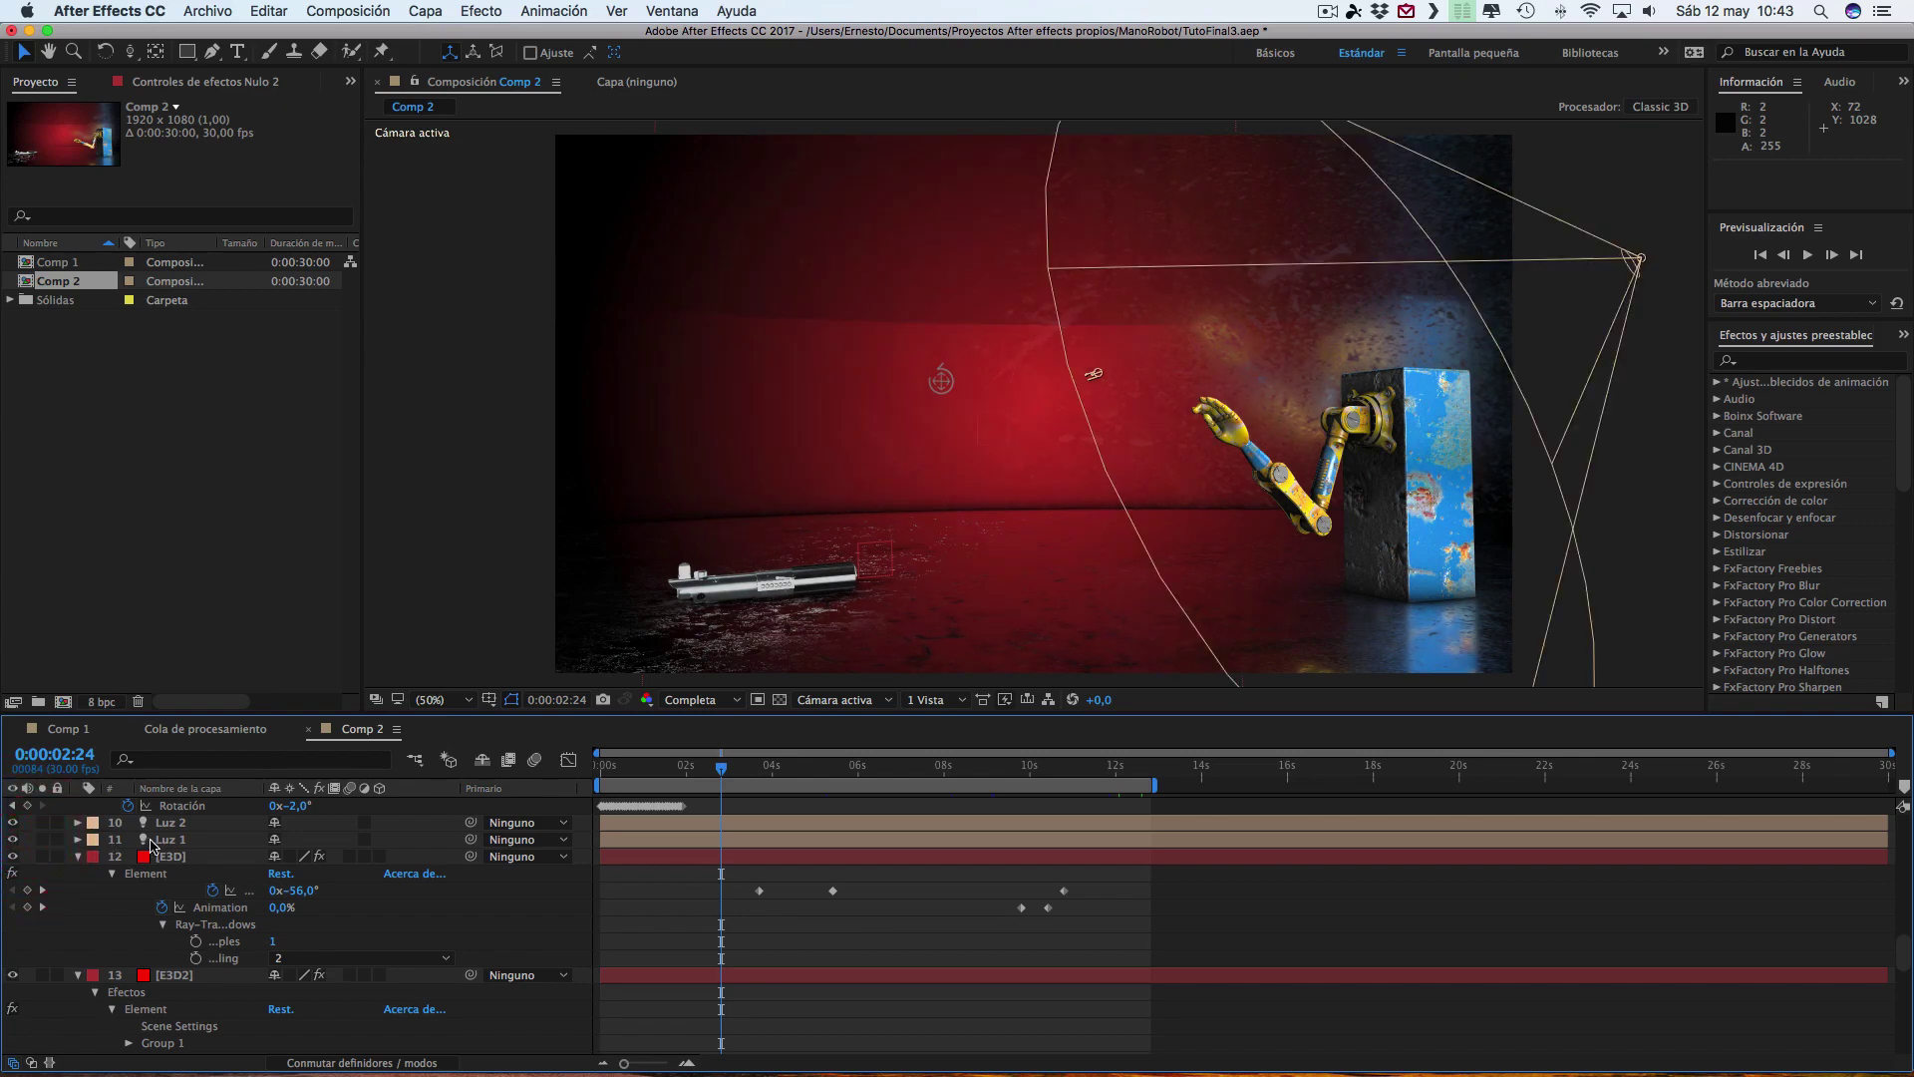
left_click(169, 840)
- Raise Luz 1's shadow darkness from 50% to 100% in Configuración de la luz
left_click(445, 14)
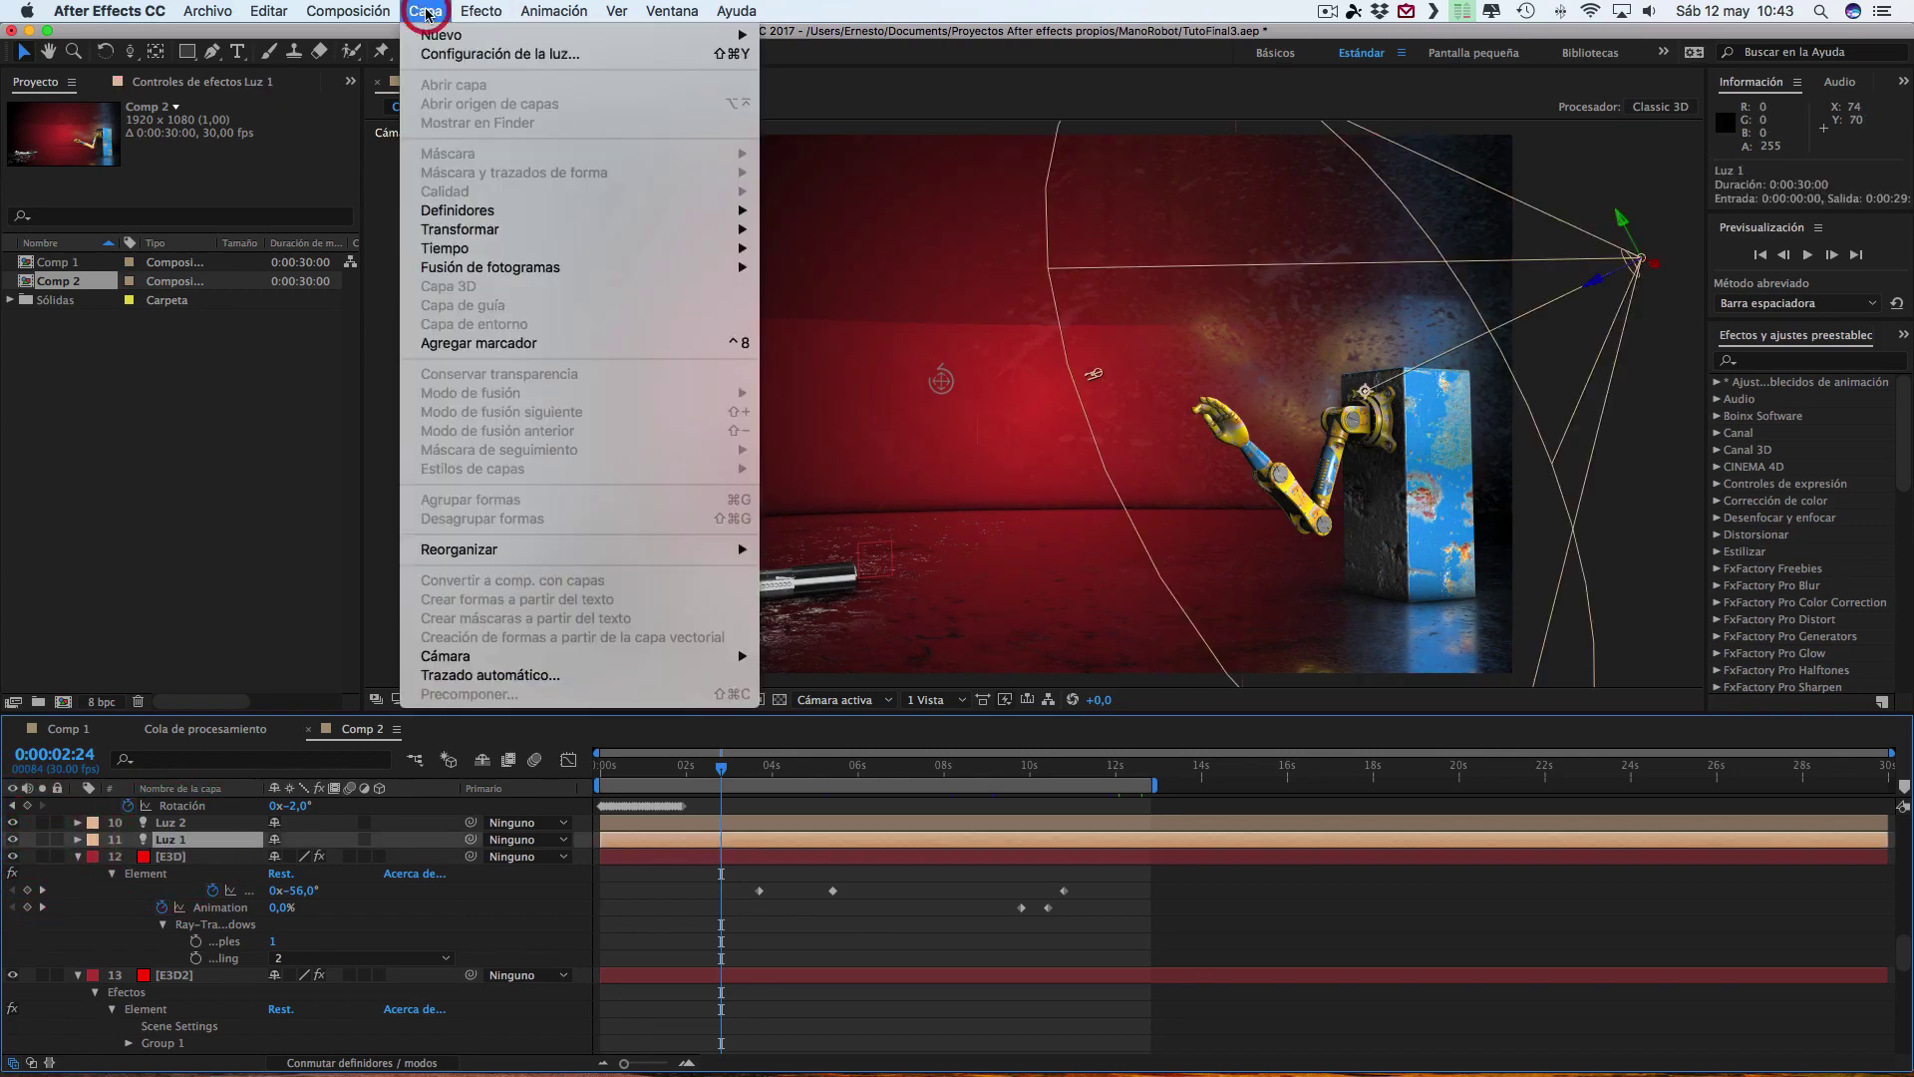
left_click(436, 55)
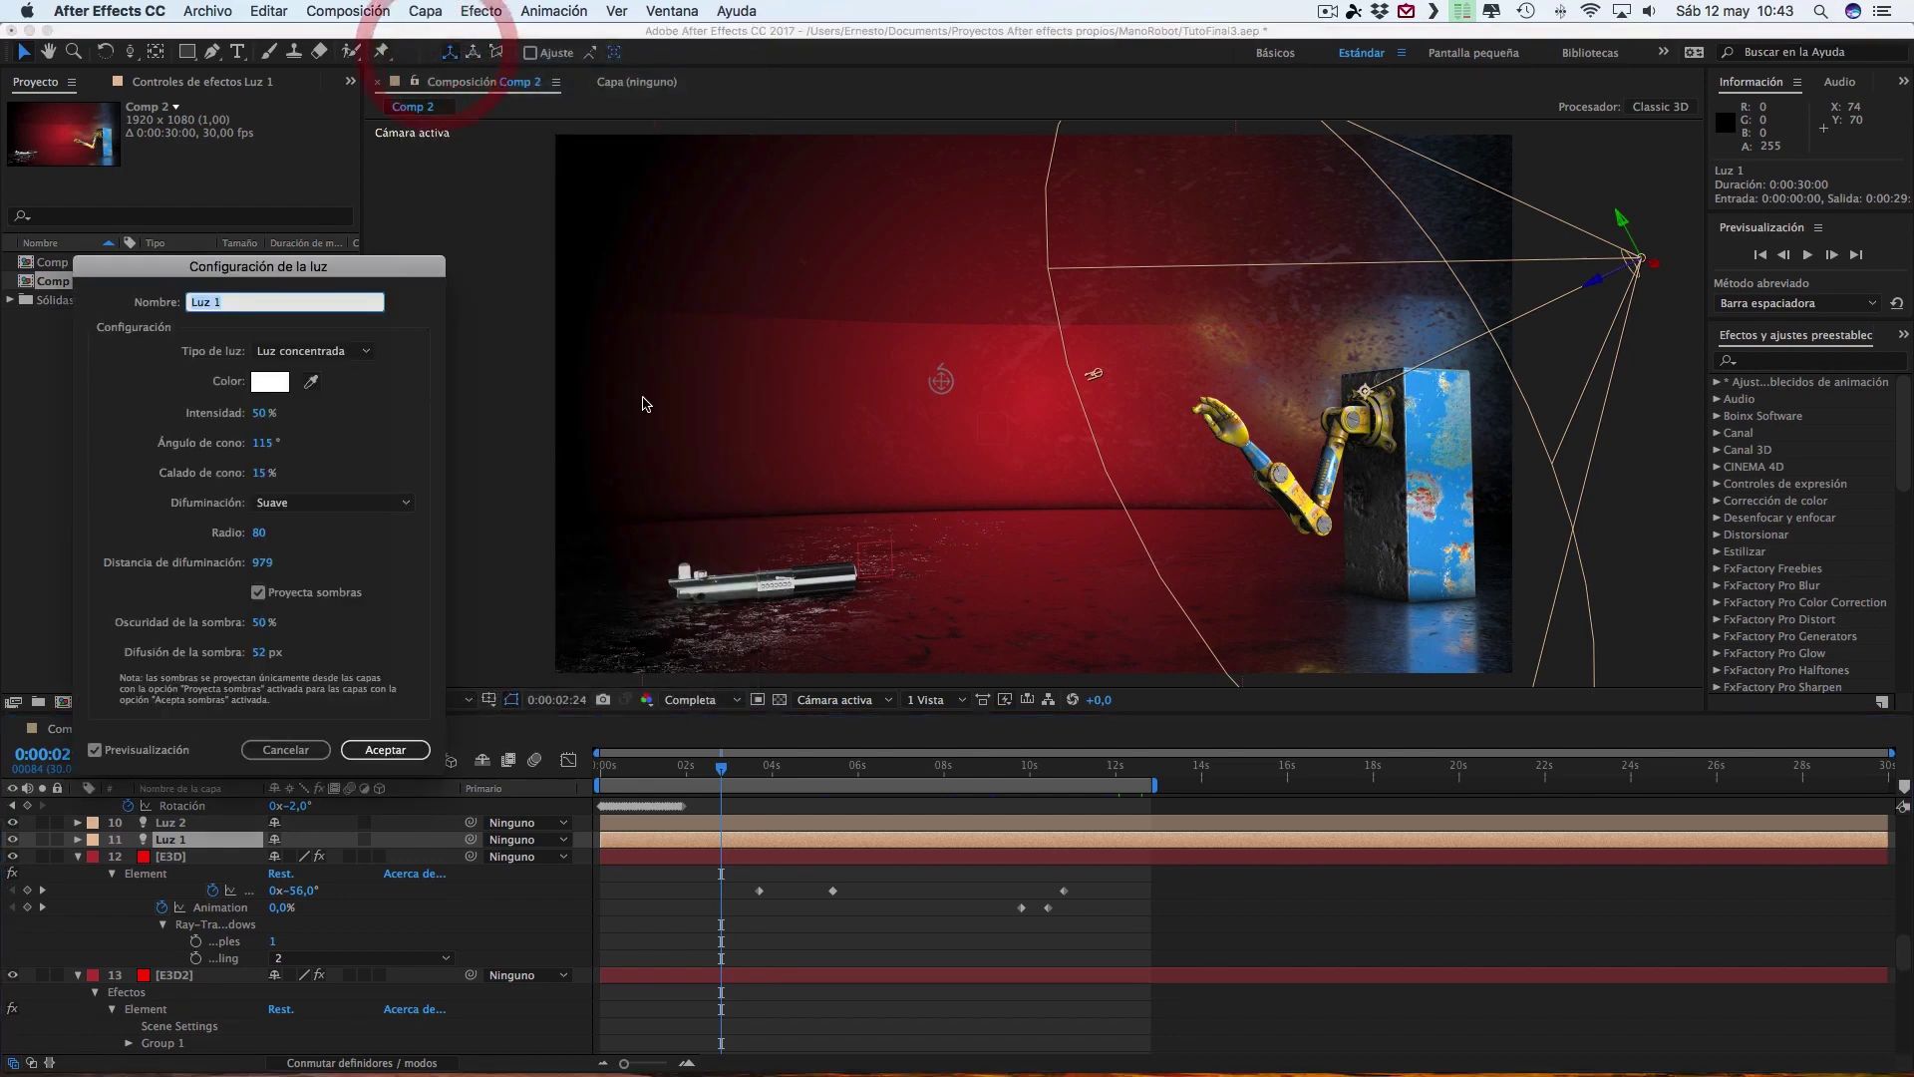
left_click_drag(257, 626, 308, 621)
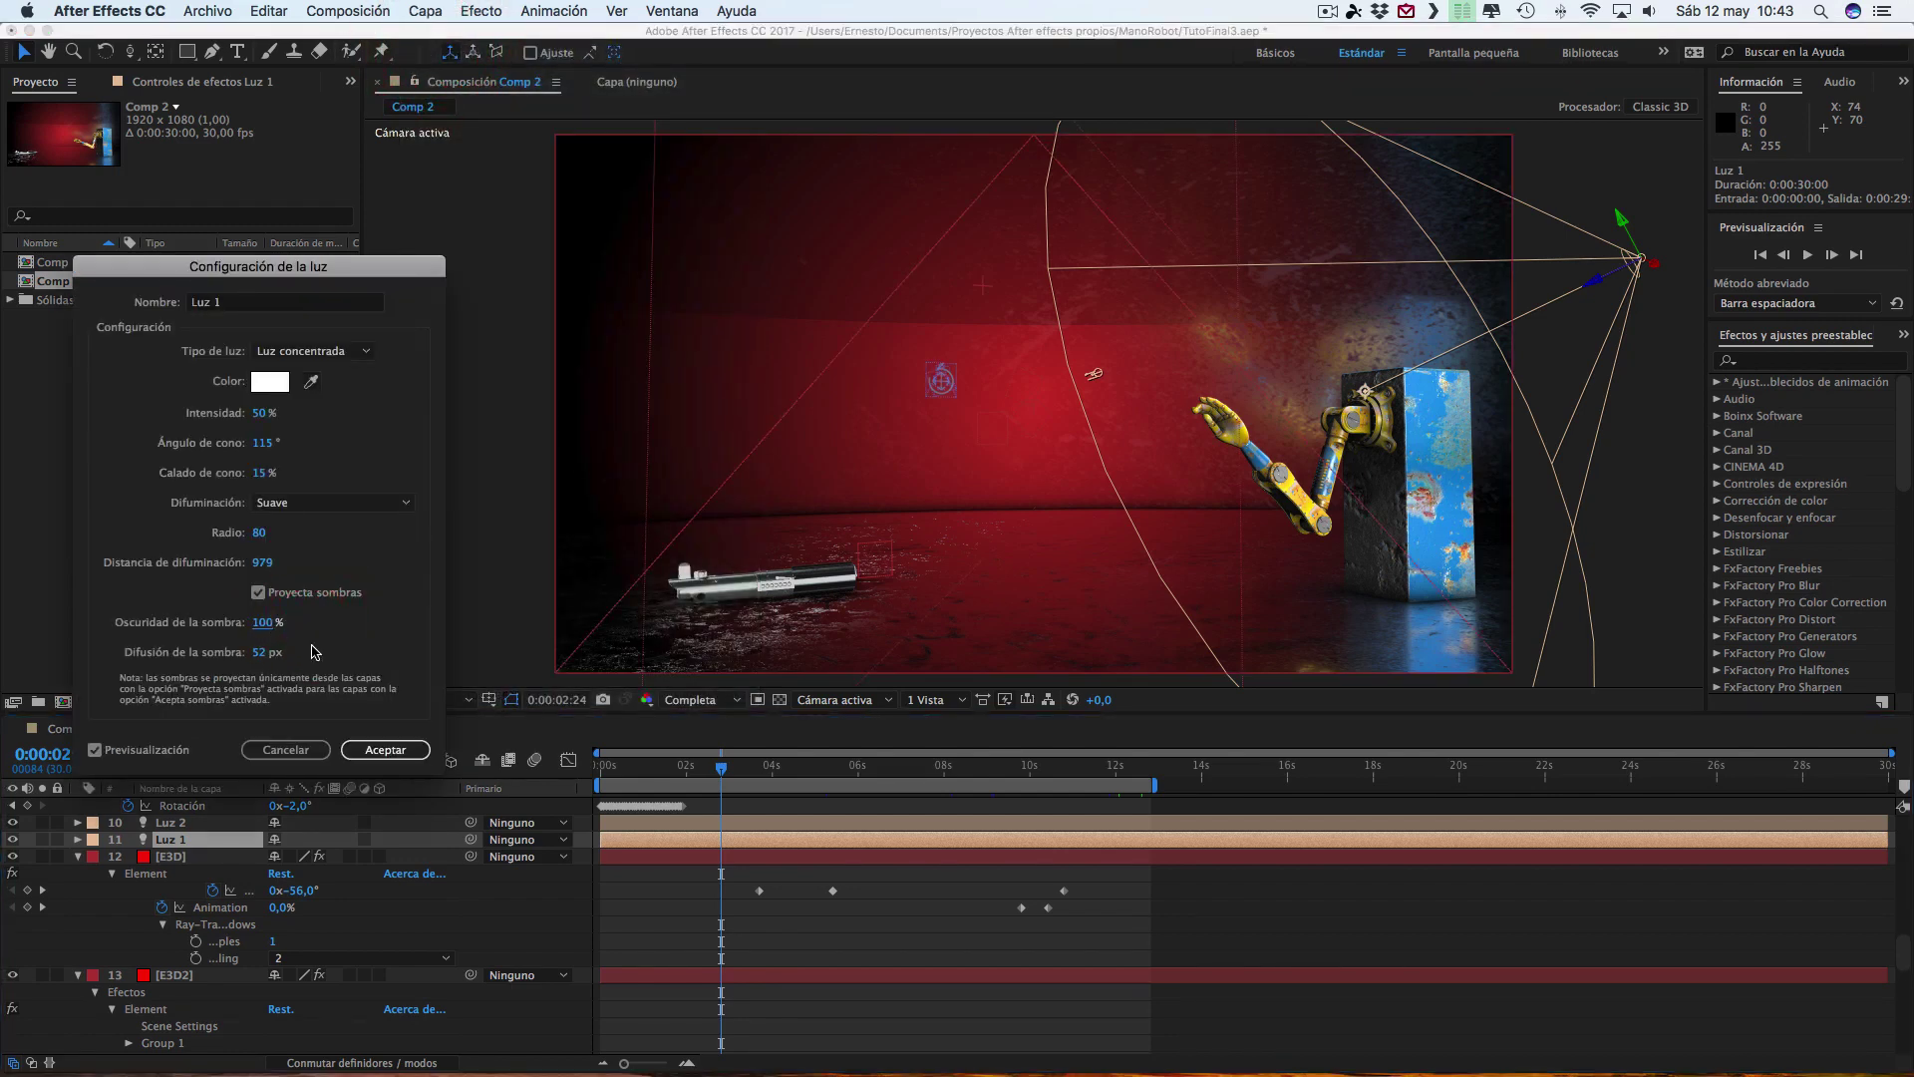
left_click(385, 750)
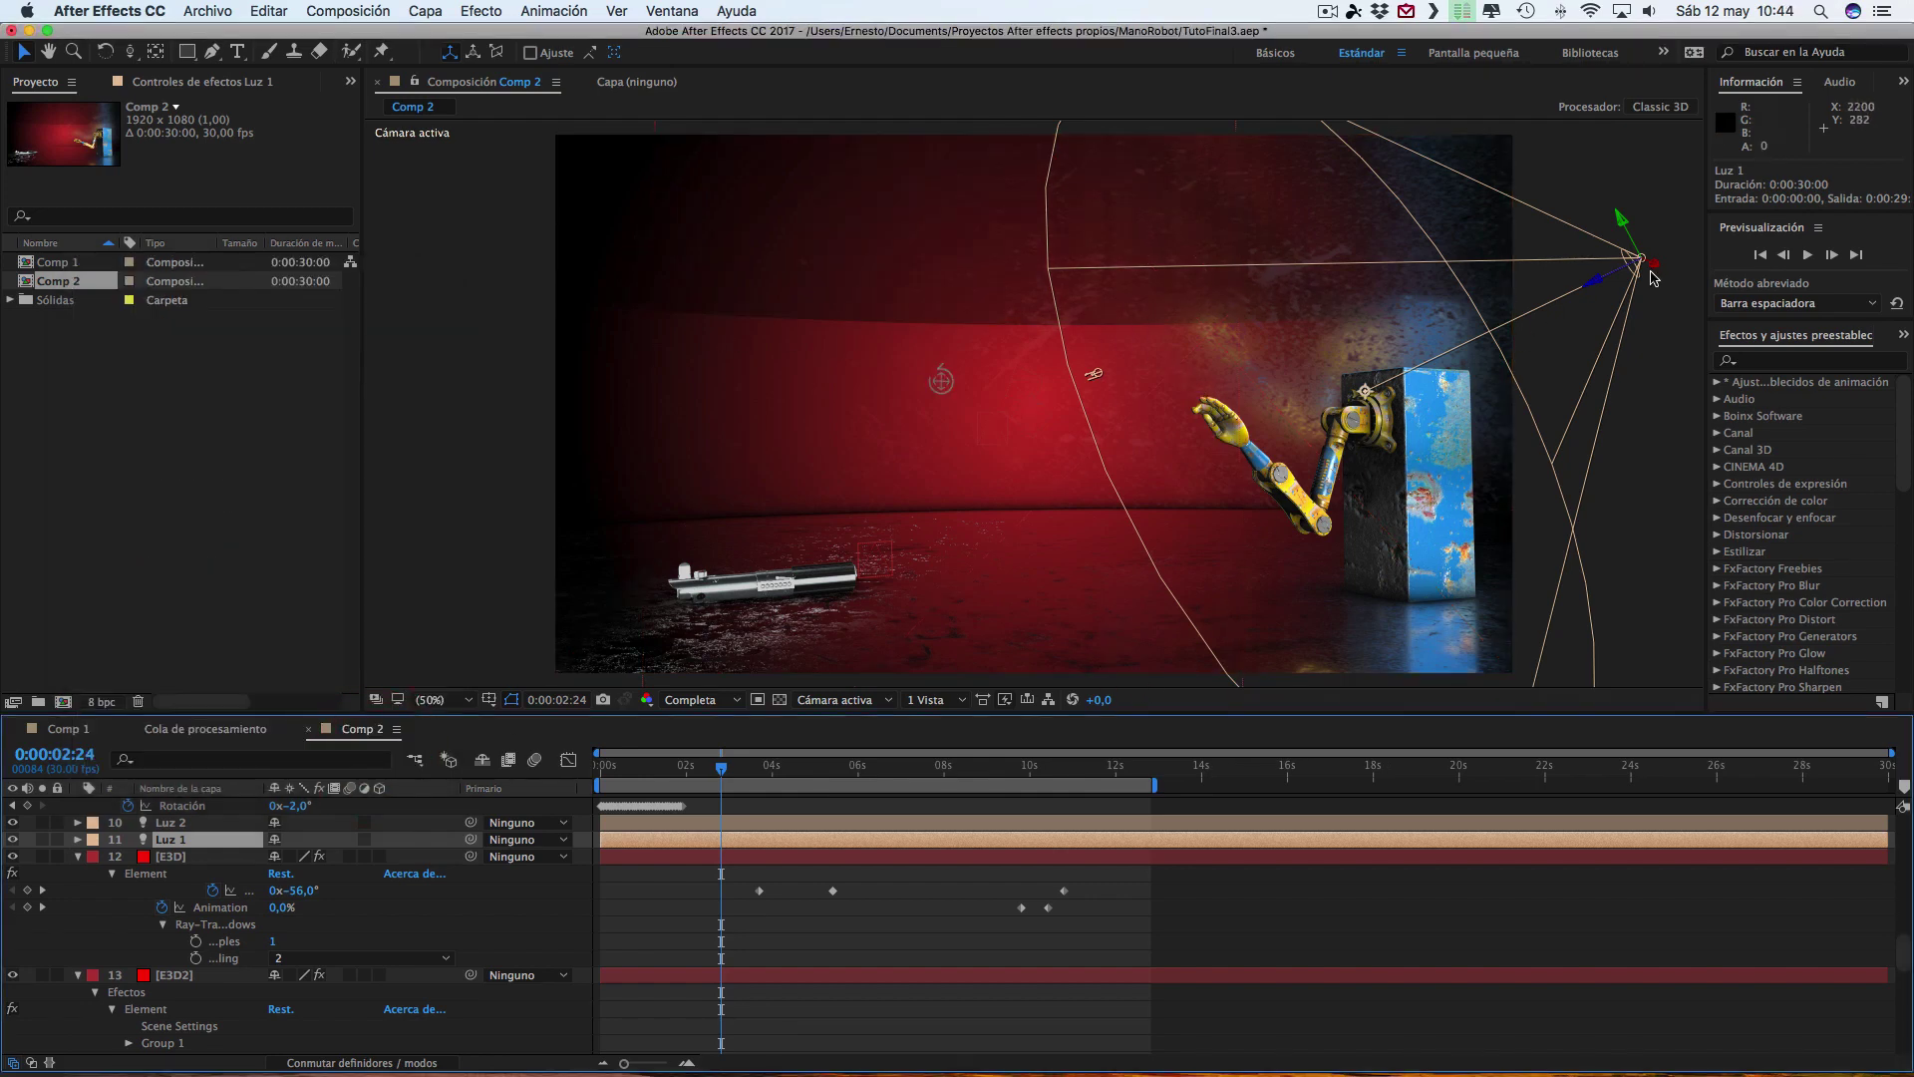
- Drag Luz 1 up and left to 2159.6, −112.1, −1056.9 above the robot arm
left_click_drag(1640, 267, 1552, 157)
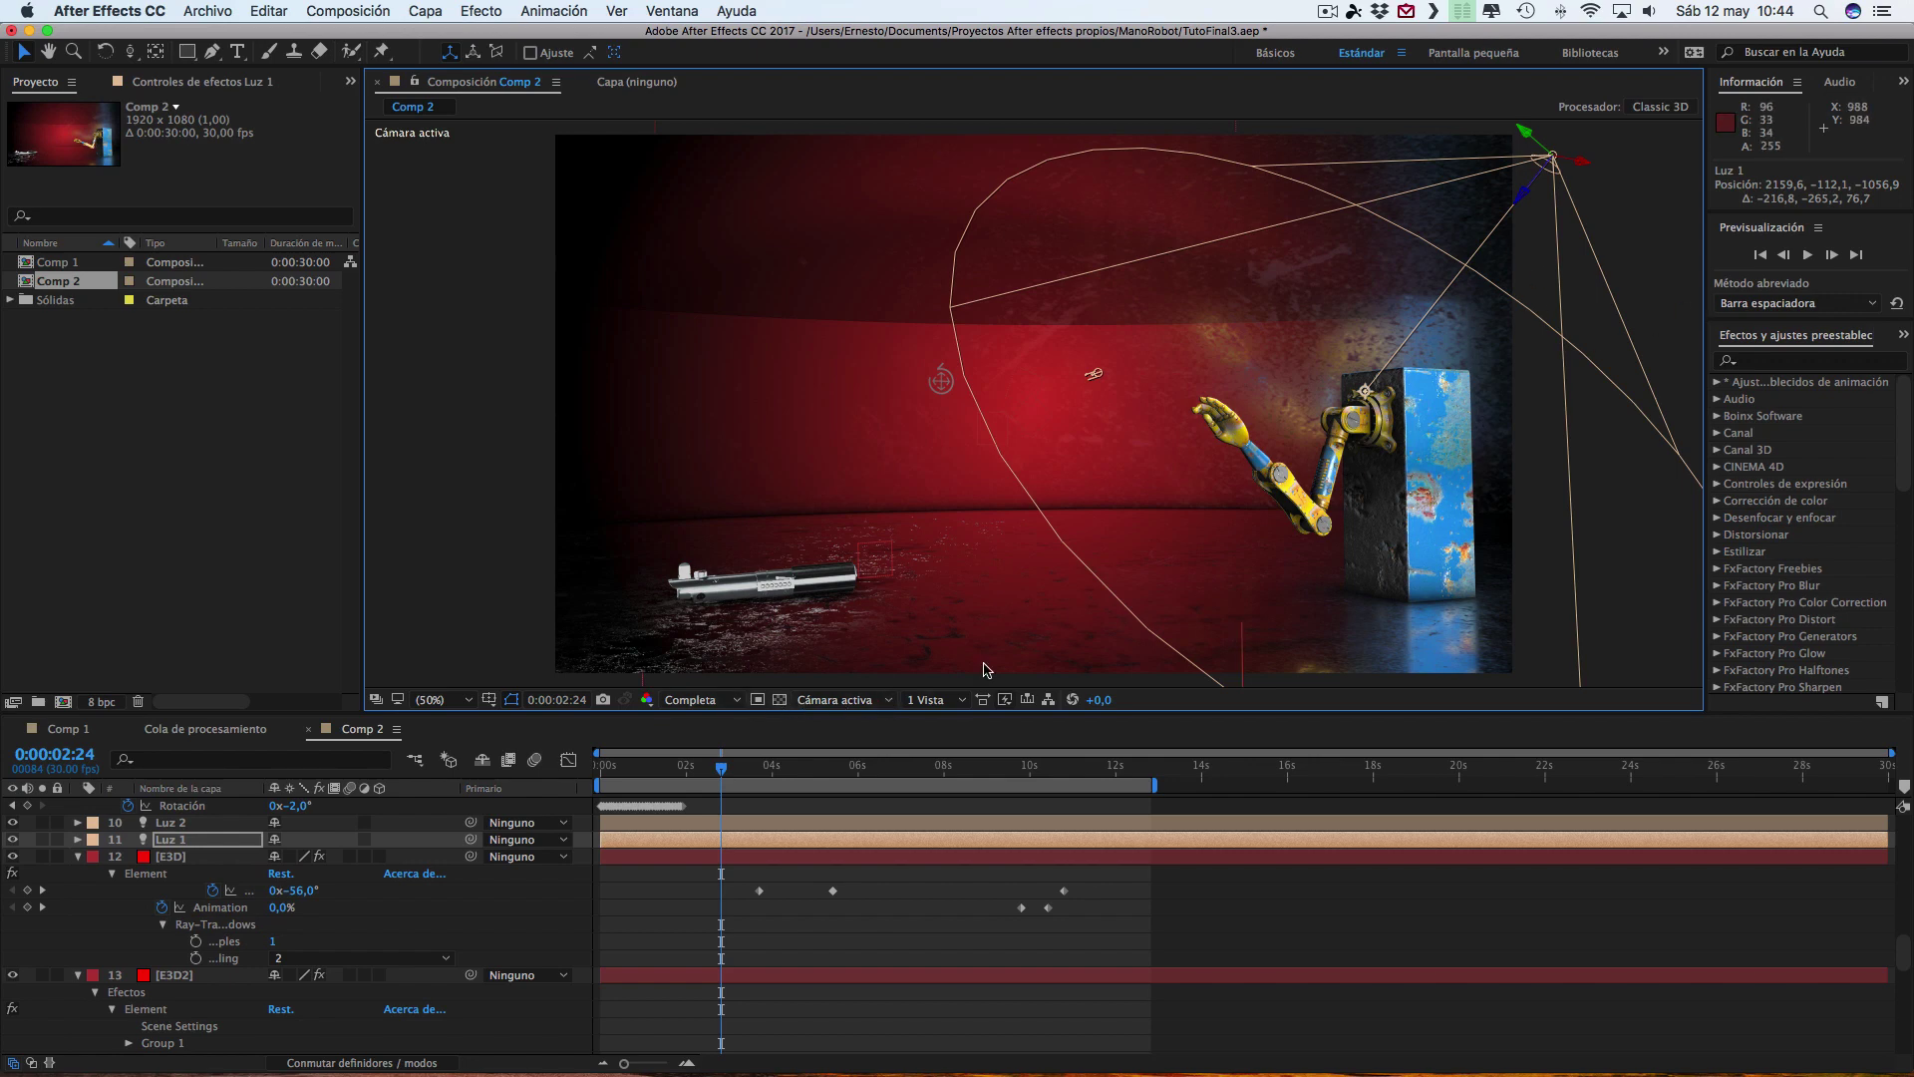
left_click(819, 703)
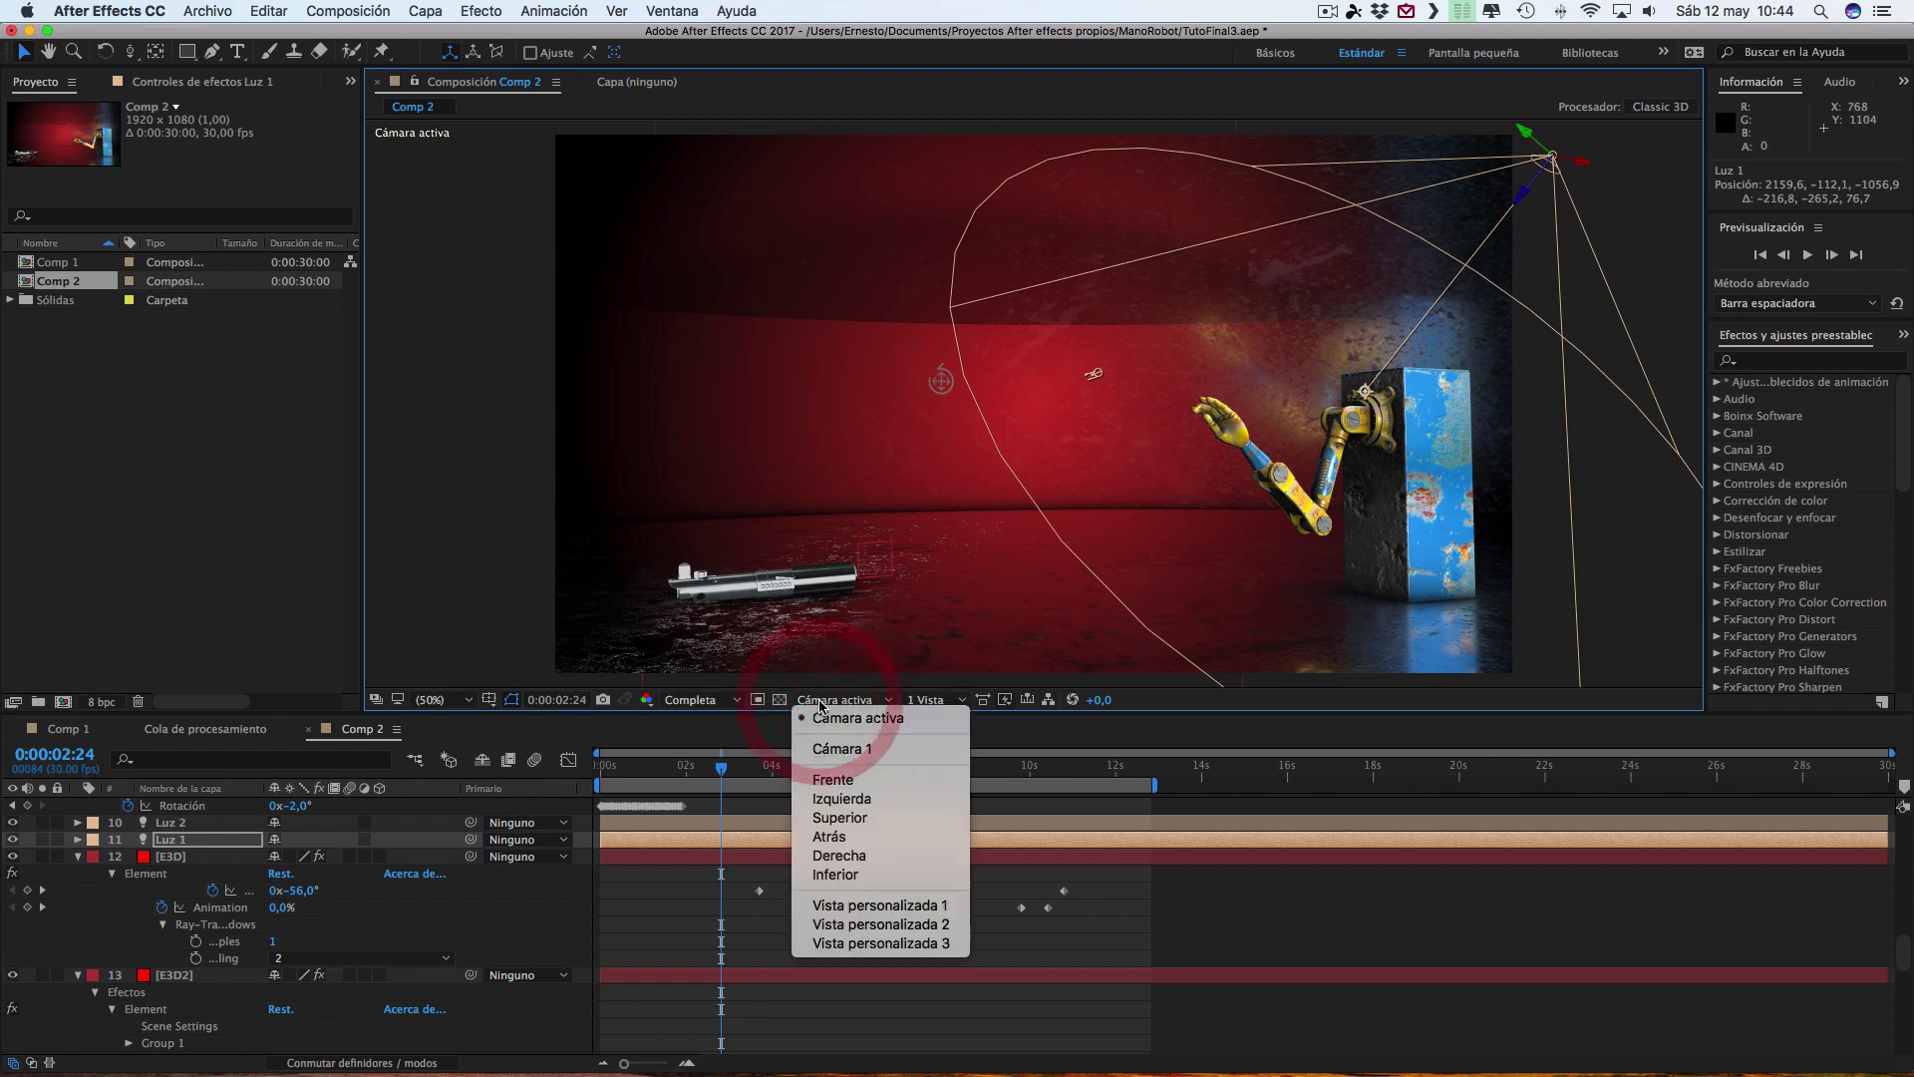
- In the zoomed-out Superior view, drag Luz 1 up and left toward the room
left_click(841, 819)
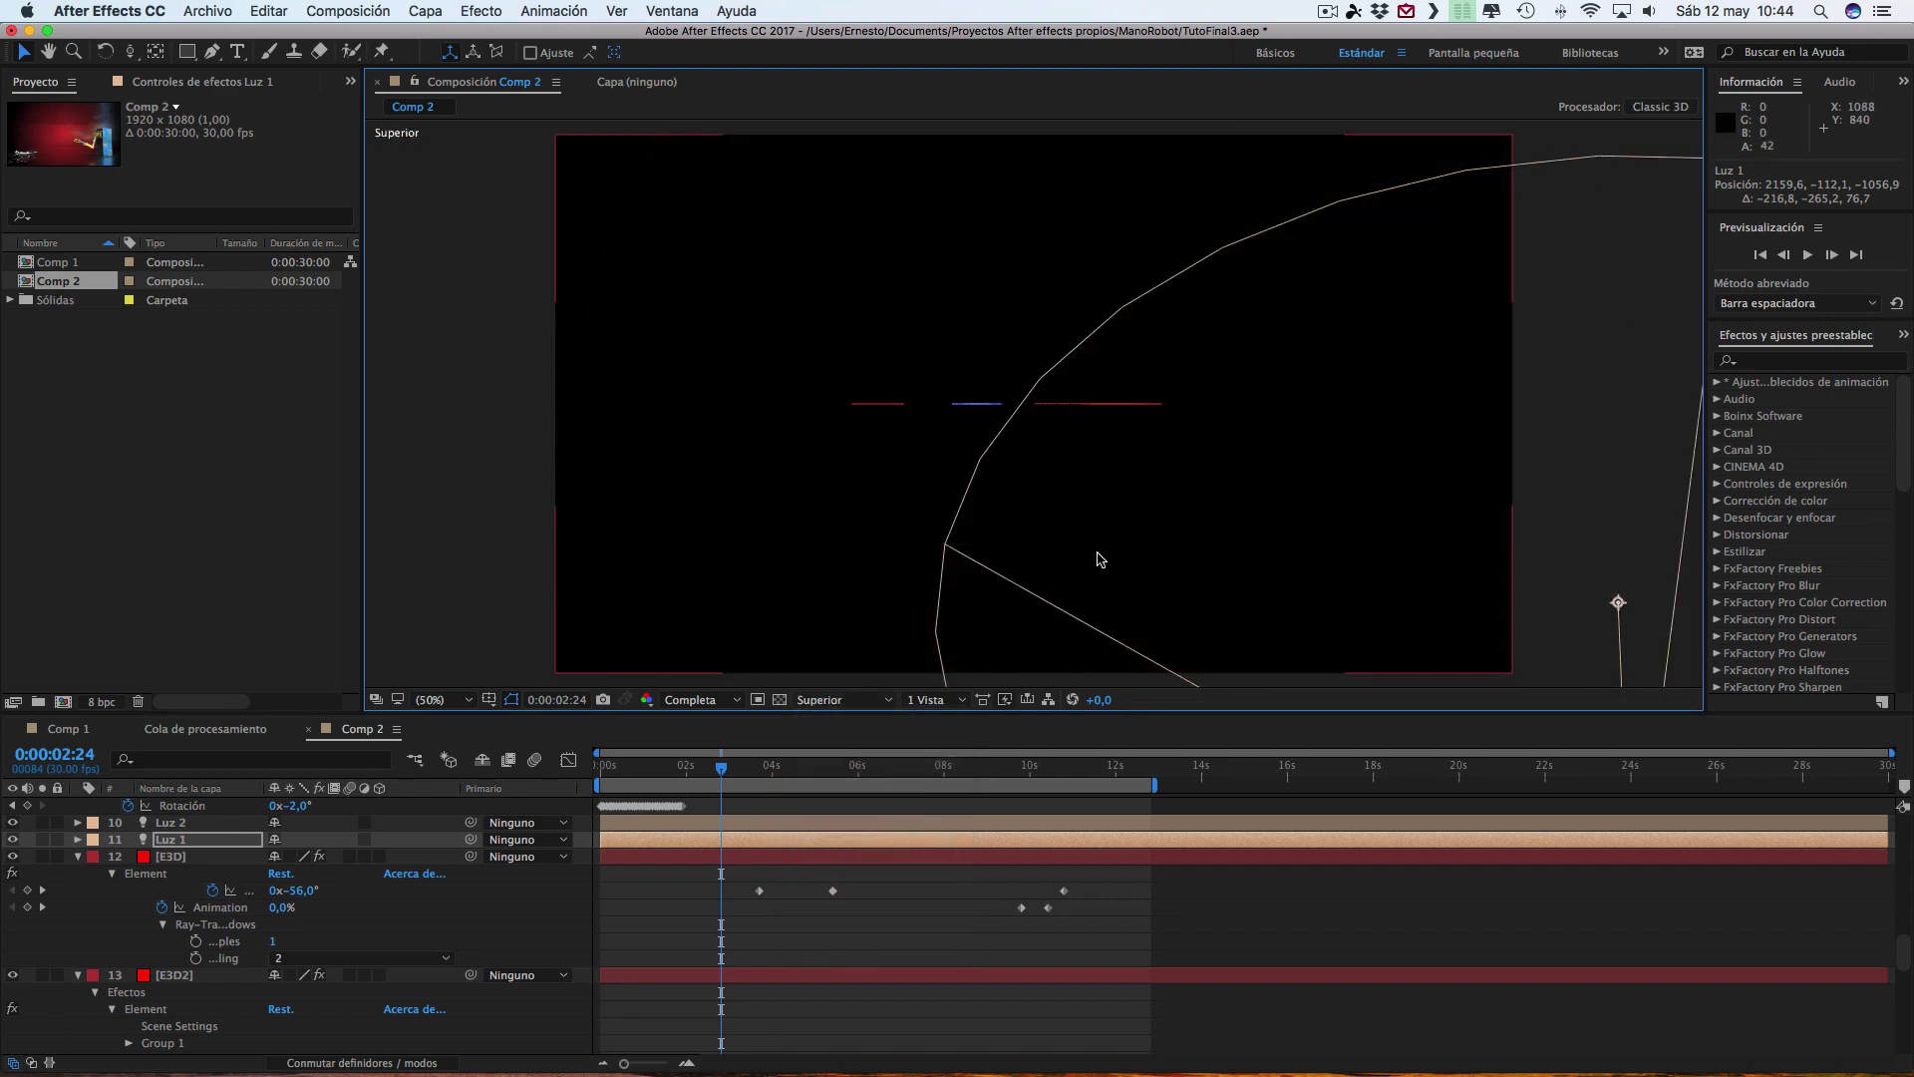
key("comma")
key("comma")
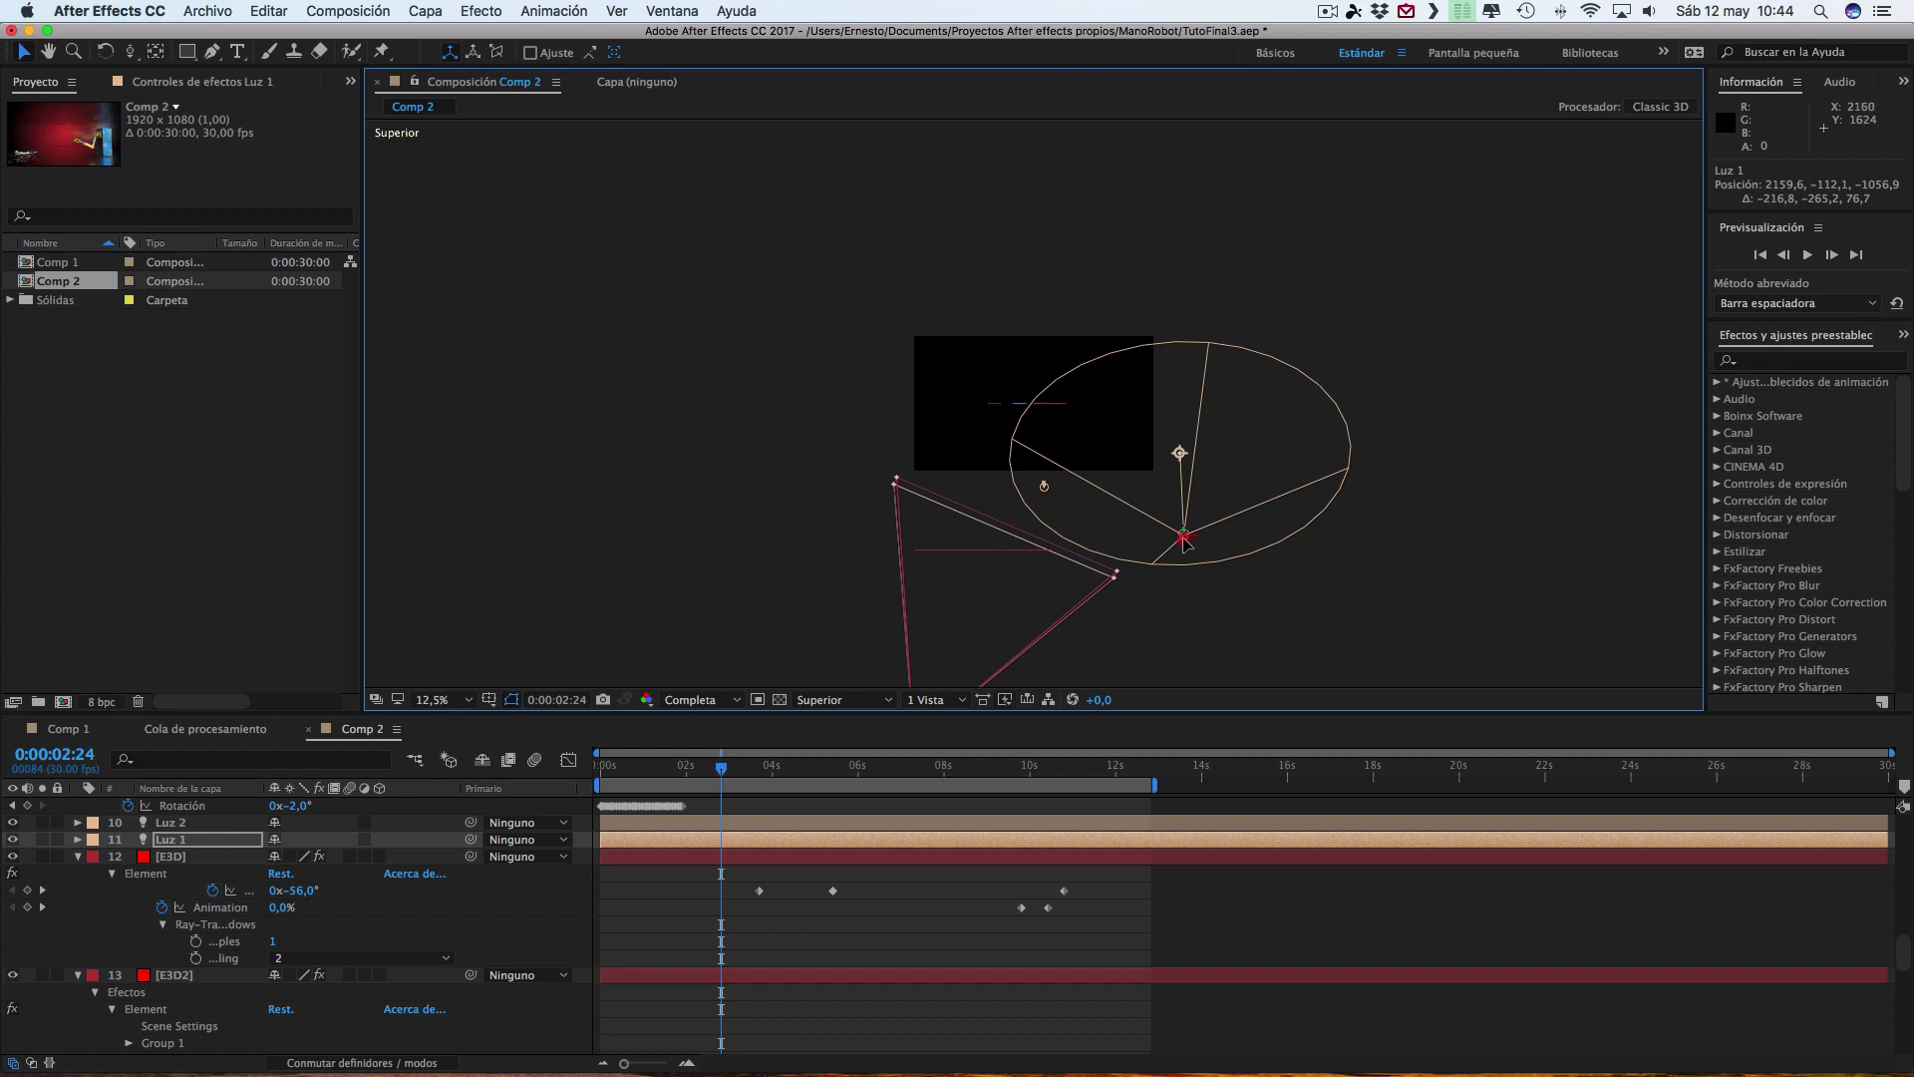
left_click_drag(1185, 541, 1217, 479)
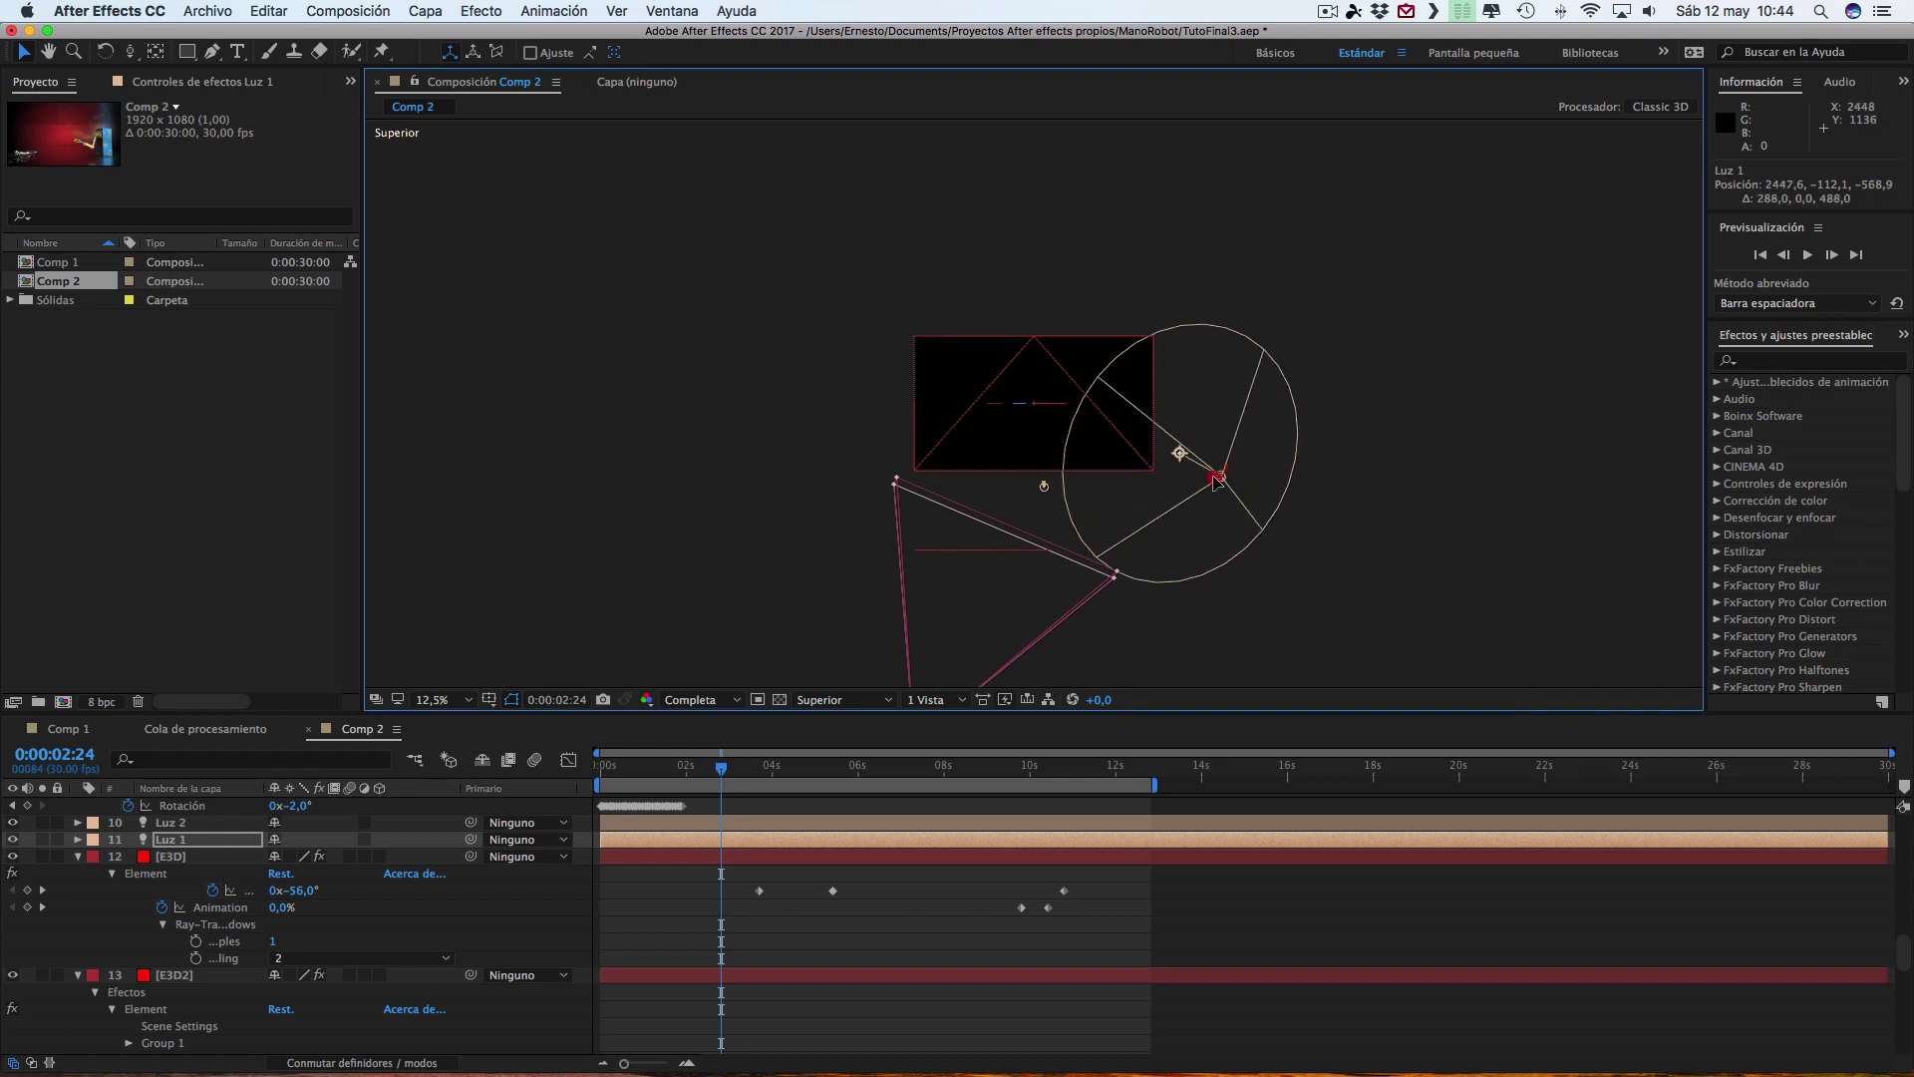
left_click_drag(1218, 480, 1108, 434)
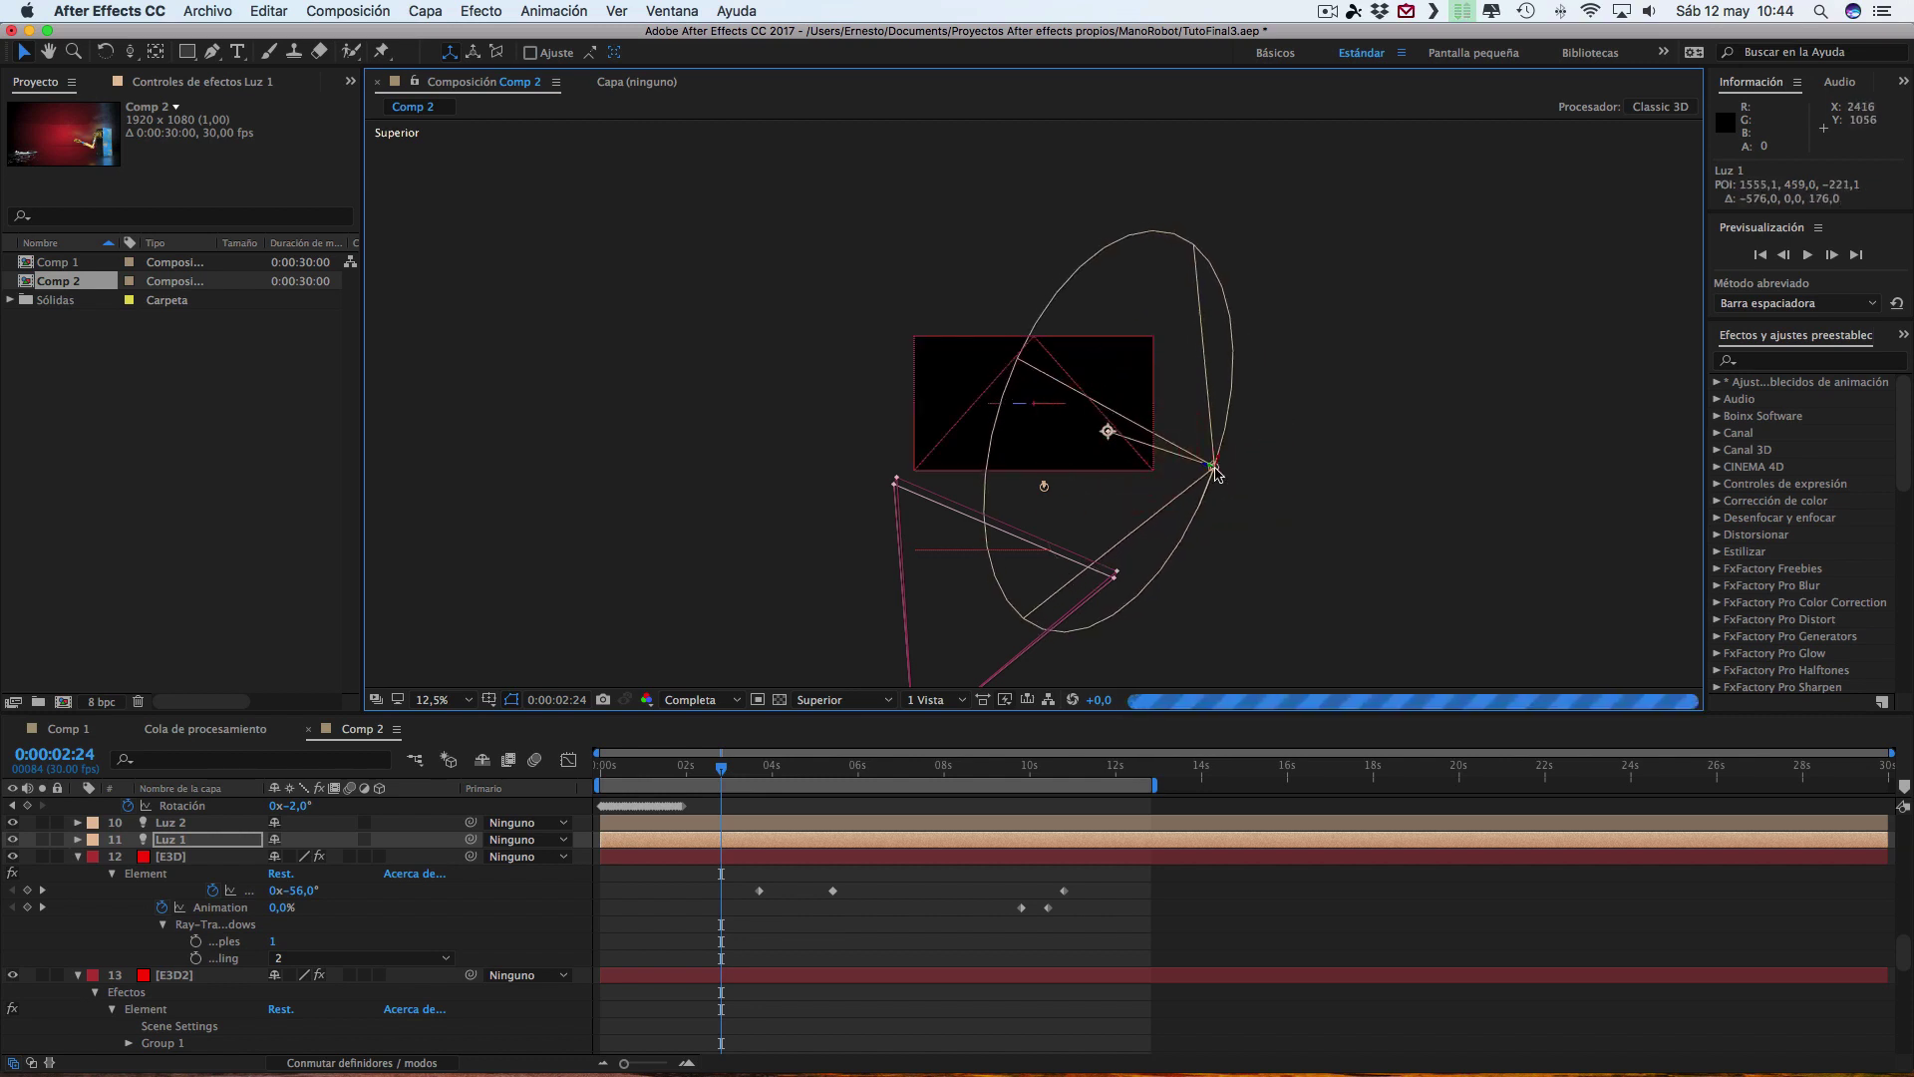
left_click_drag(1217, 474, 1188, 423)
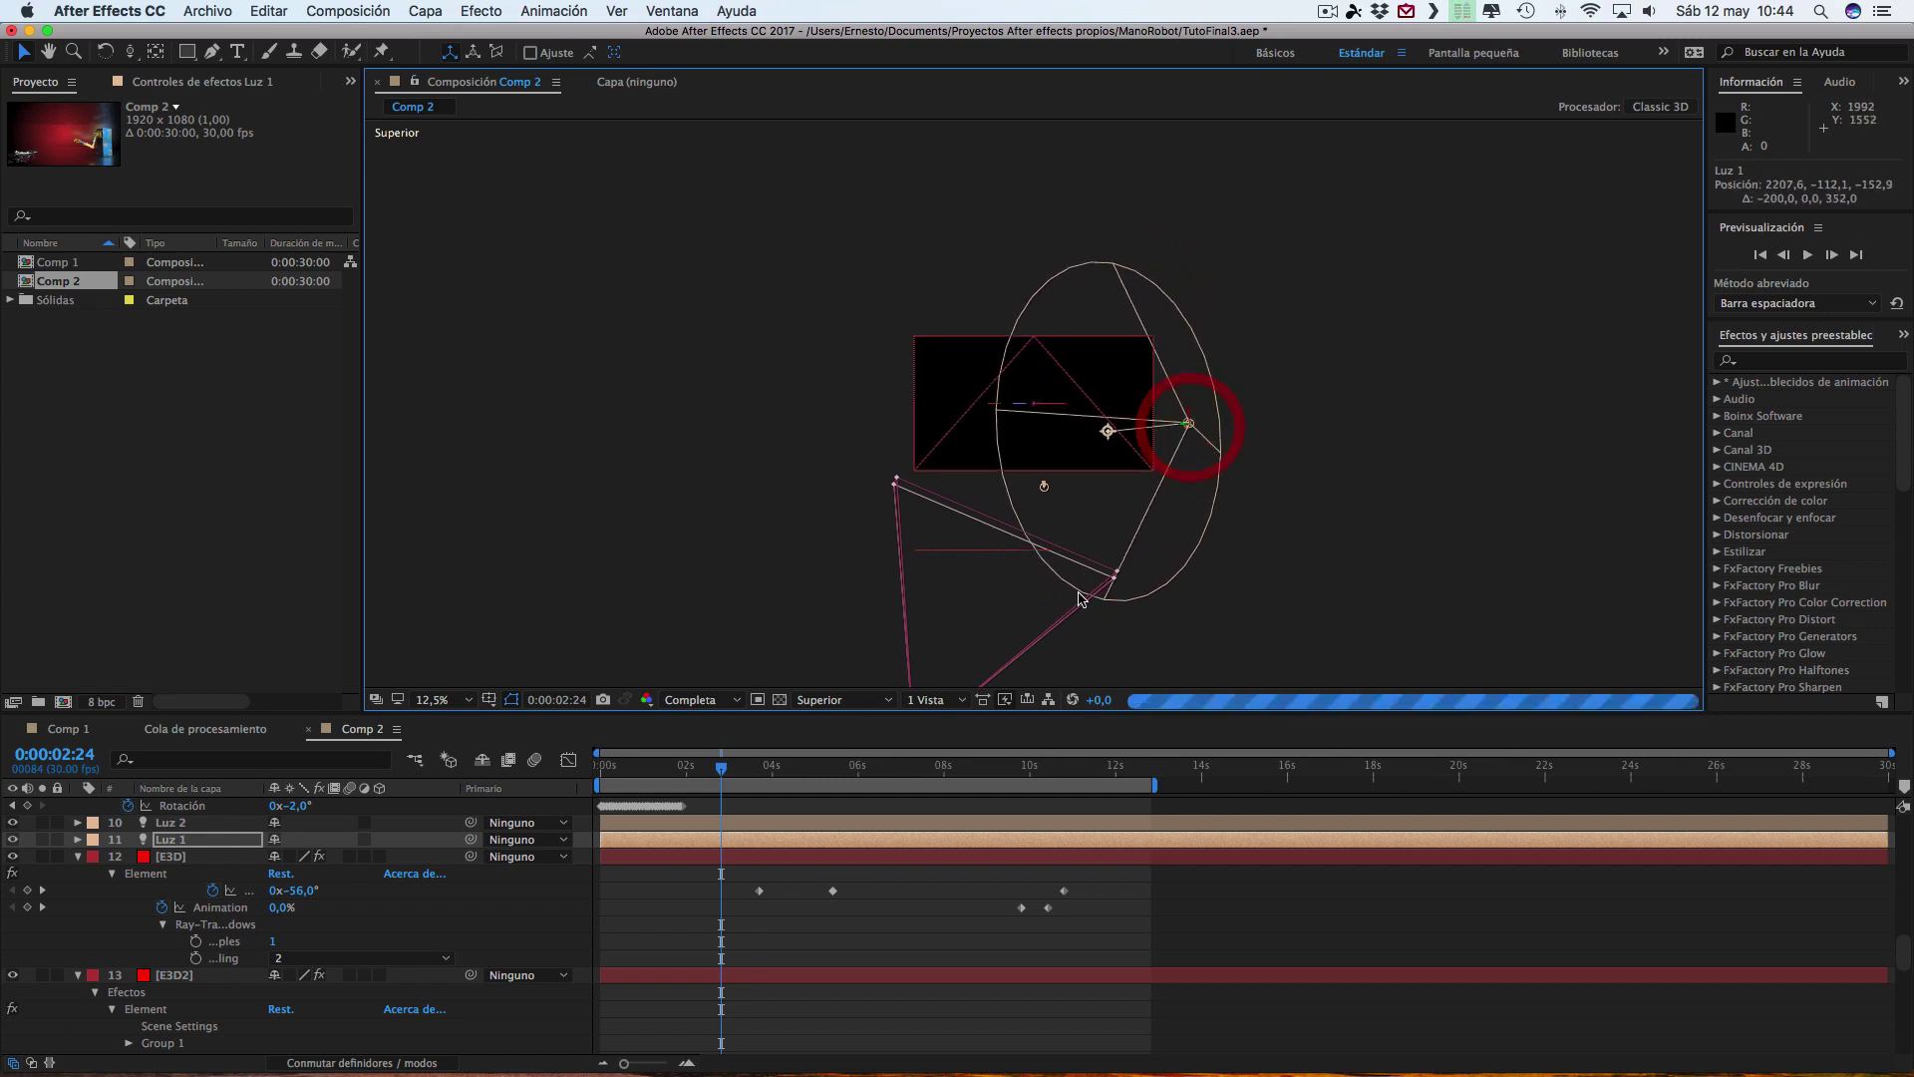
- From the Izquierda view, shift Luz 1 in depth to 2207.6, −104.1, −552.9, back to Cámara activa
left_click(860, 704)
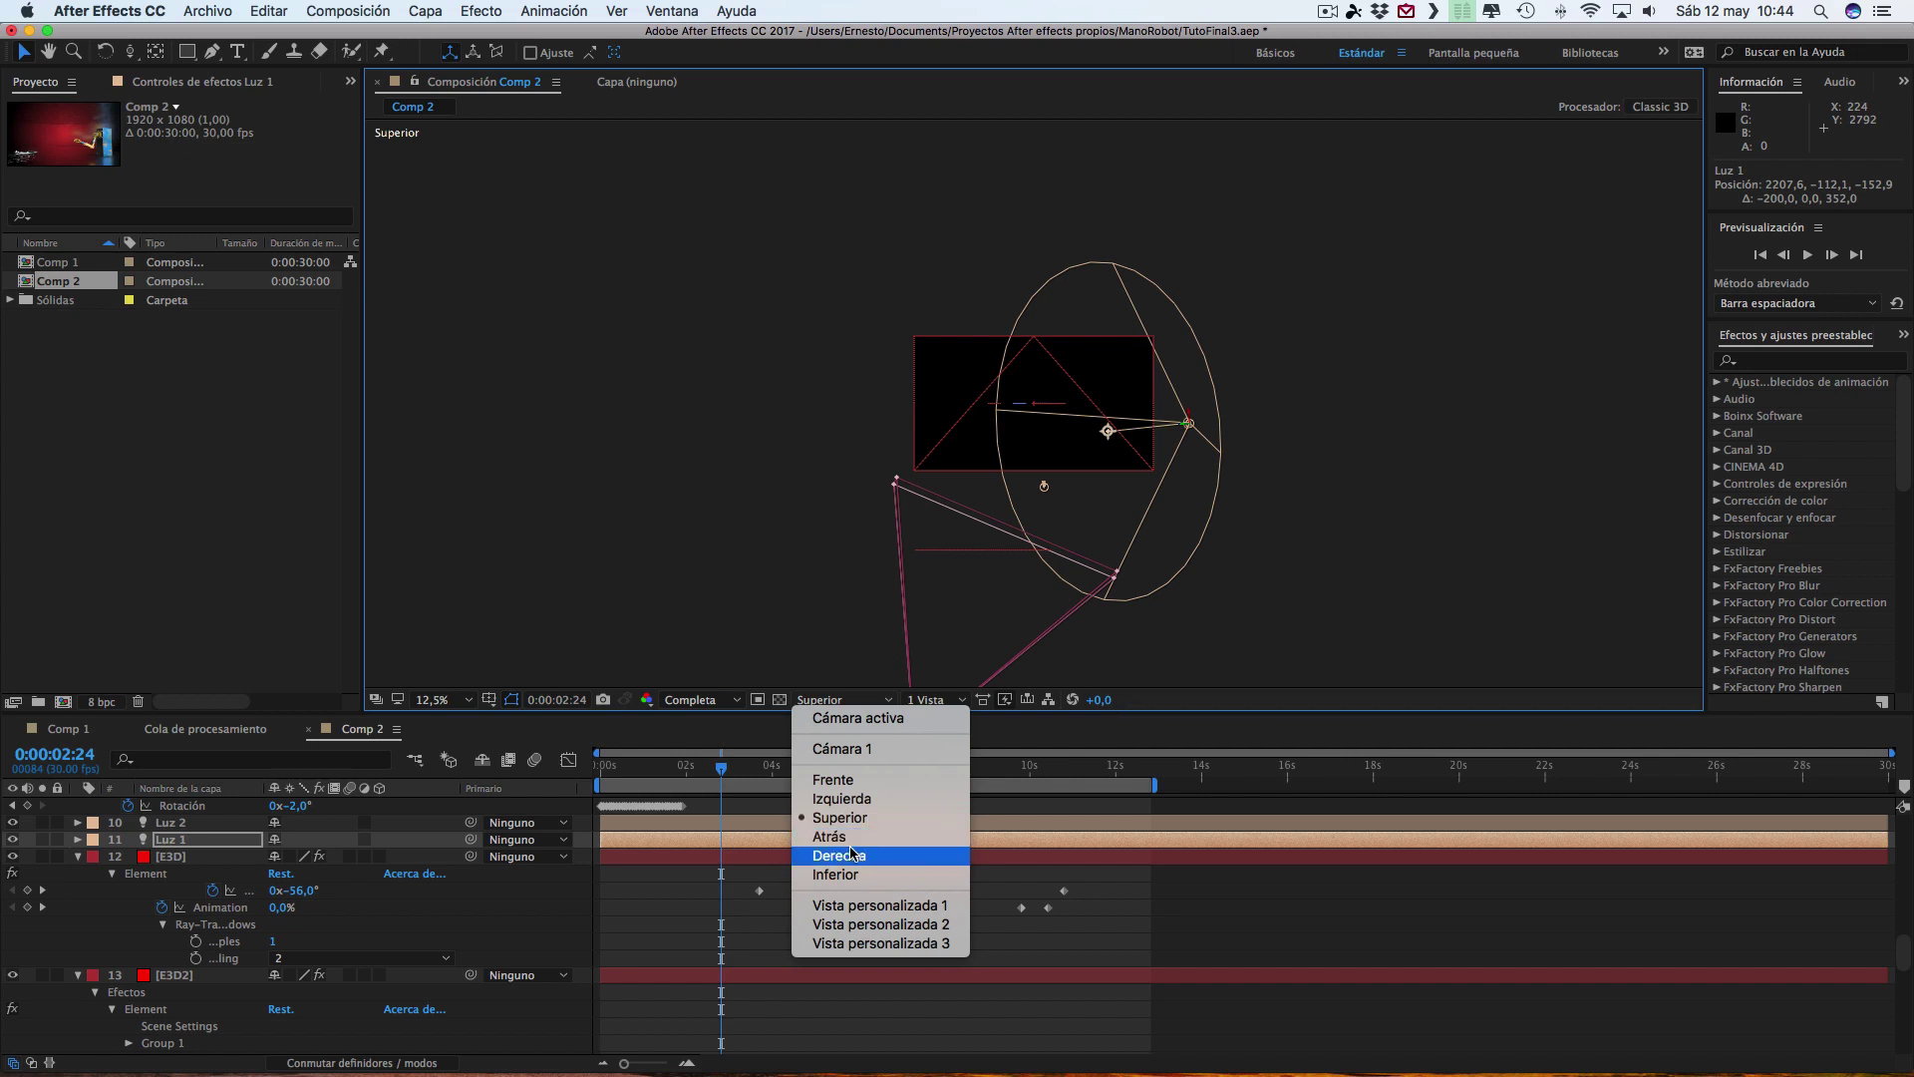
left_click(844, 798)
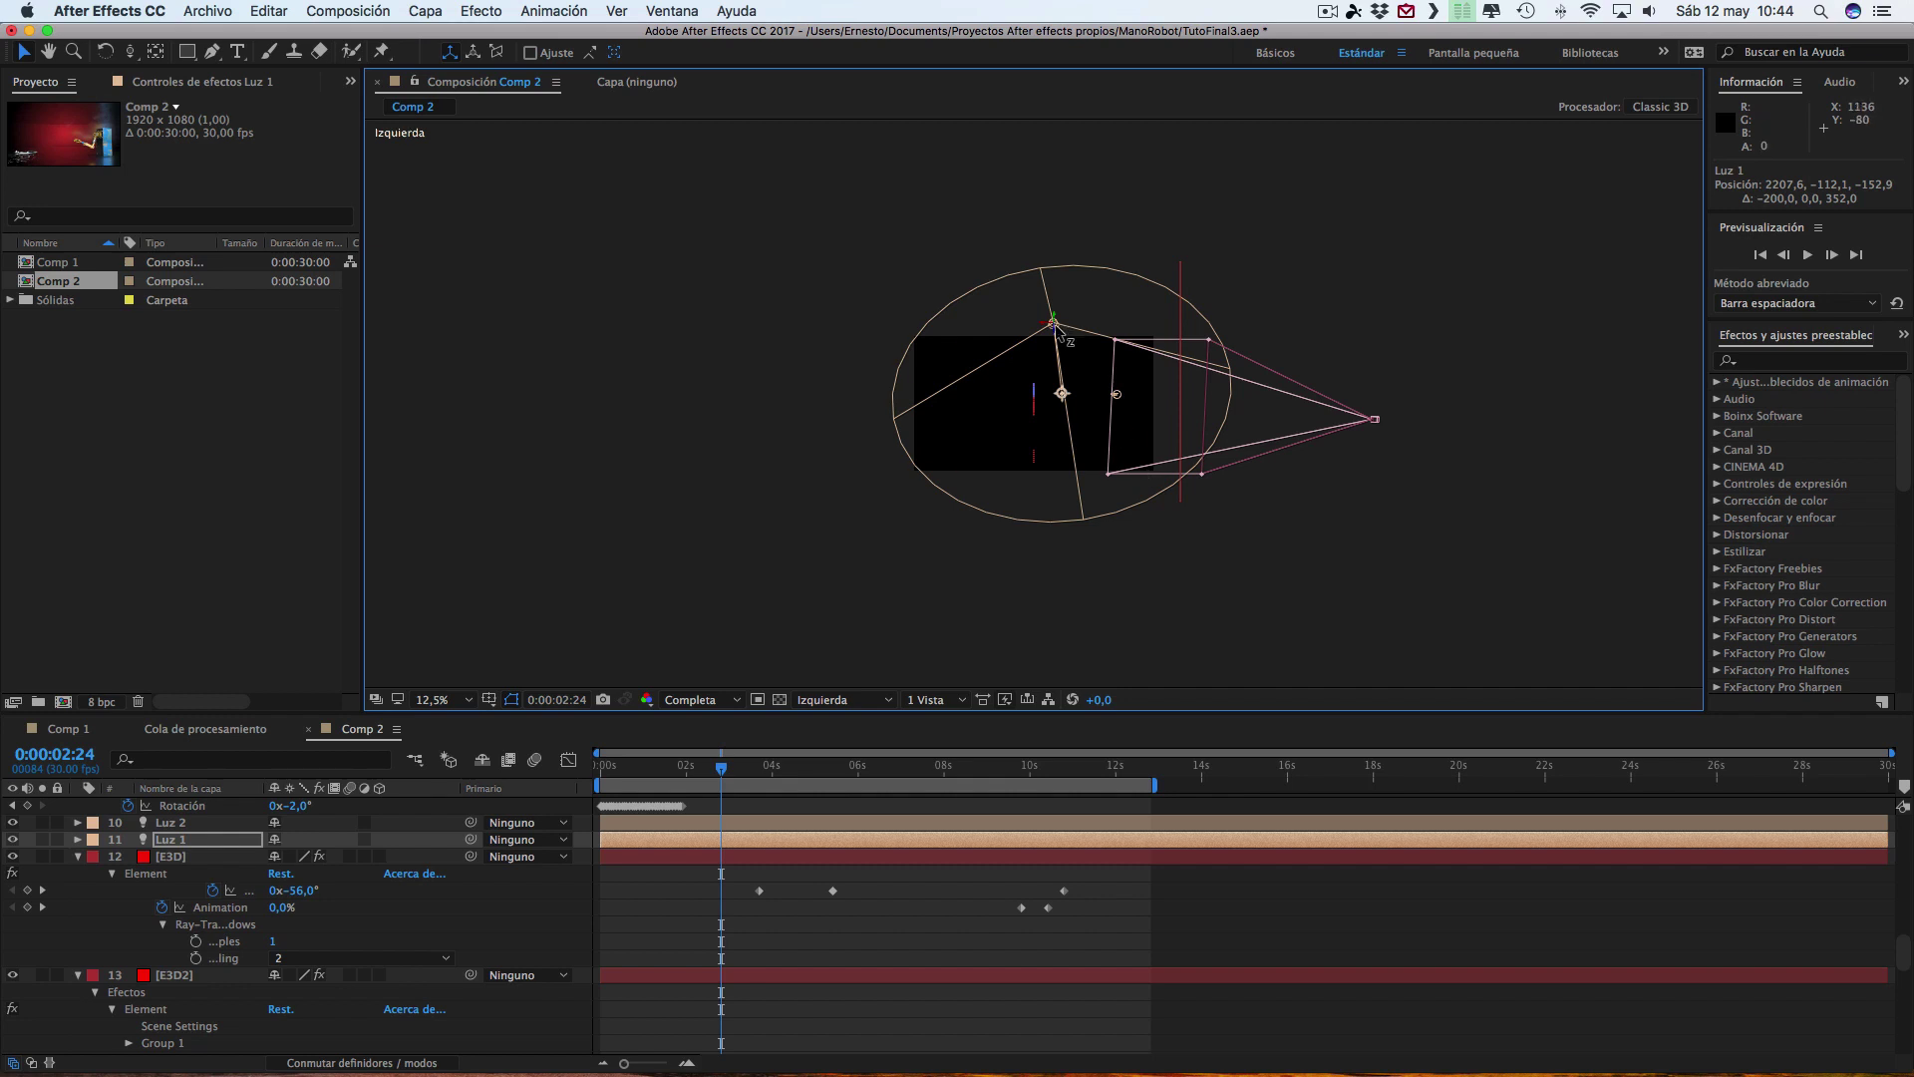
left_click_drag(1057, 329, 1102, 325)
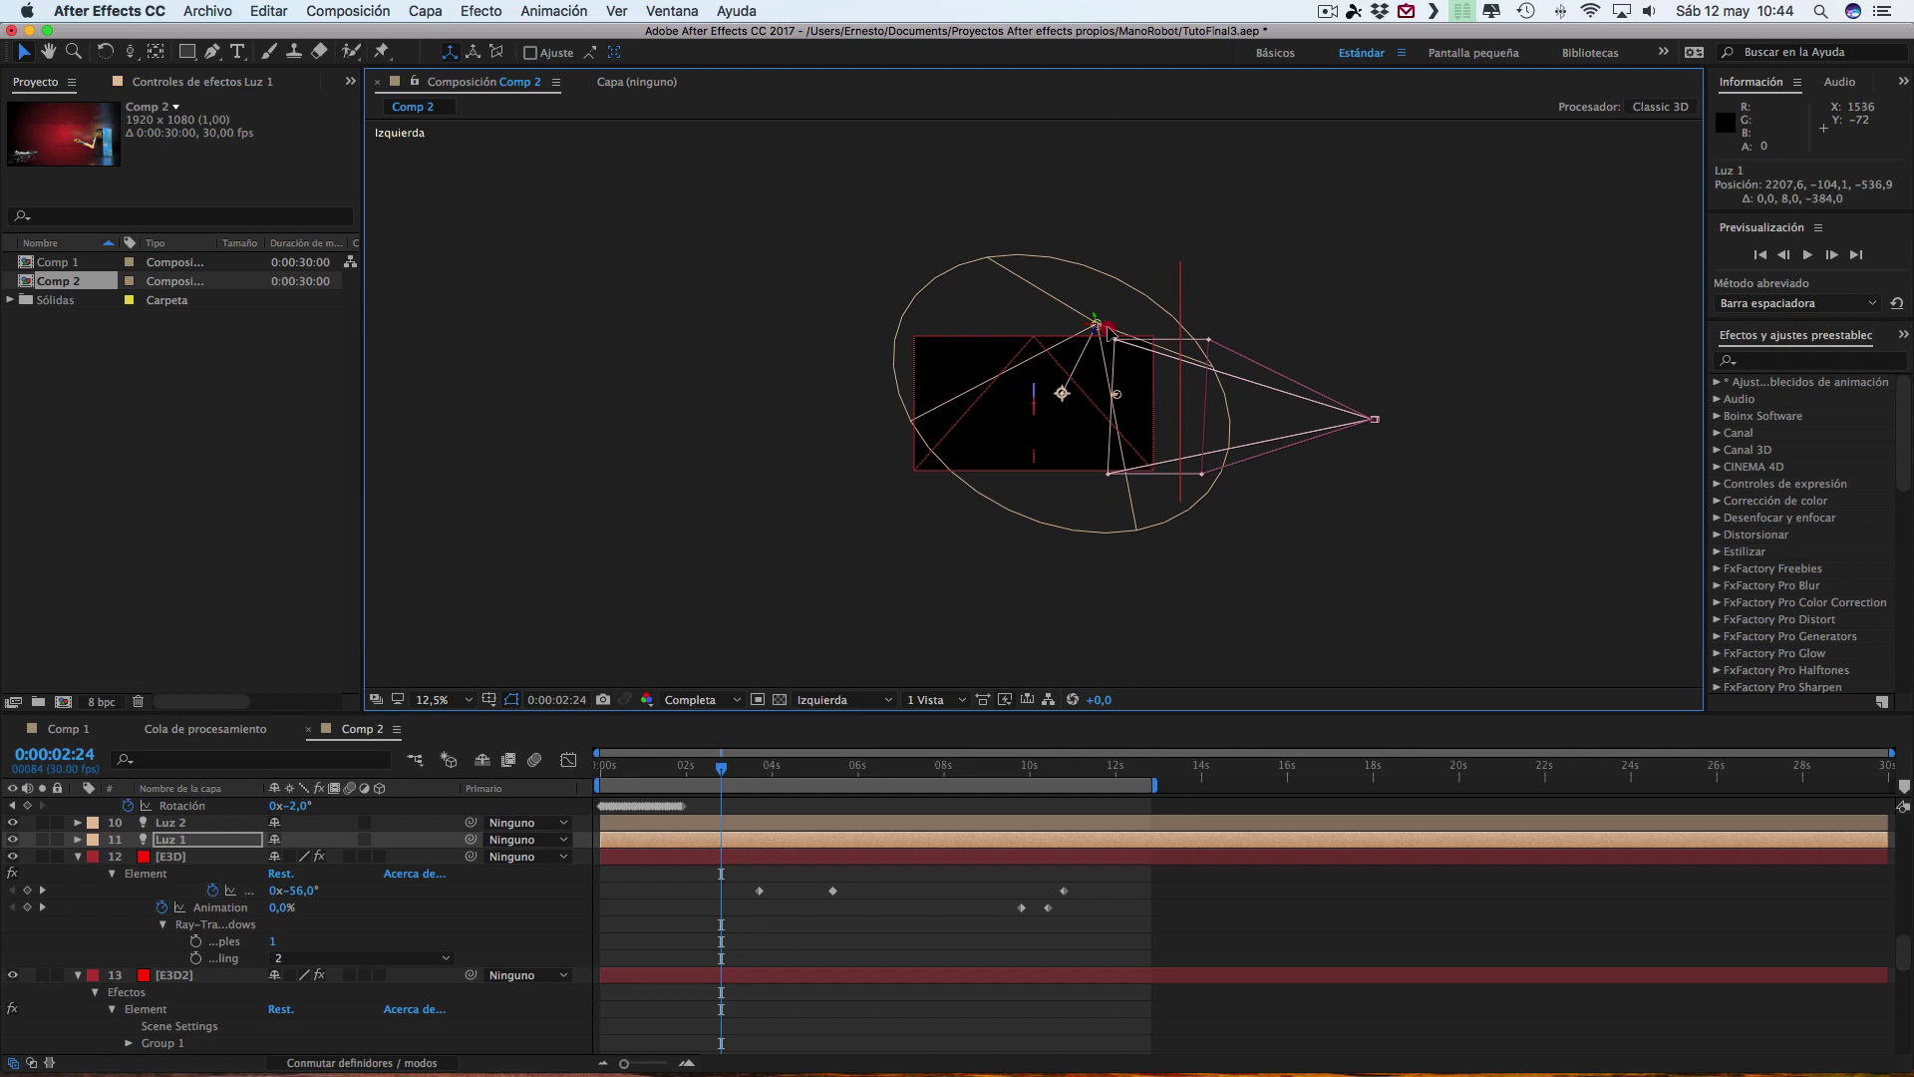
left_click(836, 699)
left_click(858, 718)
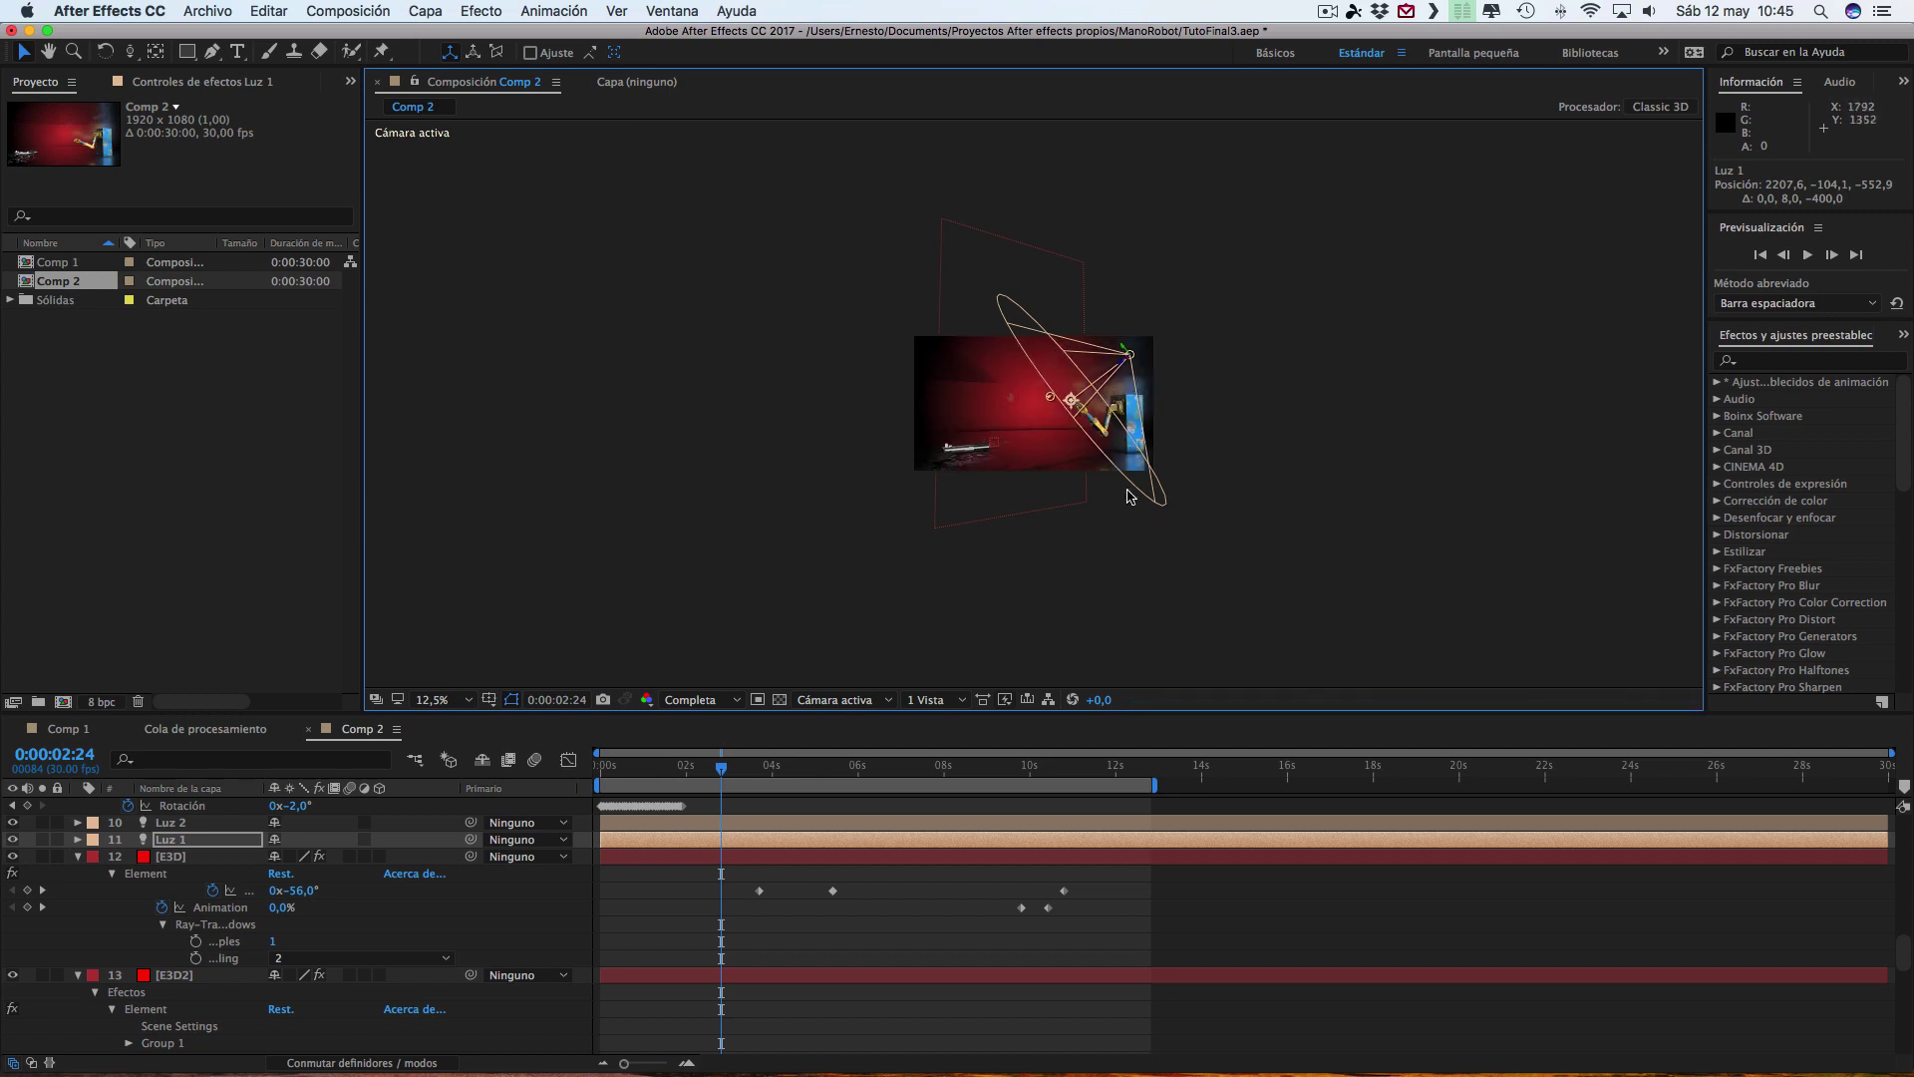
- Set the viewer magnification to Ajustar to fit the whole composition
left_click(703, 698)
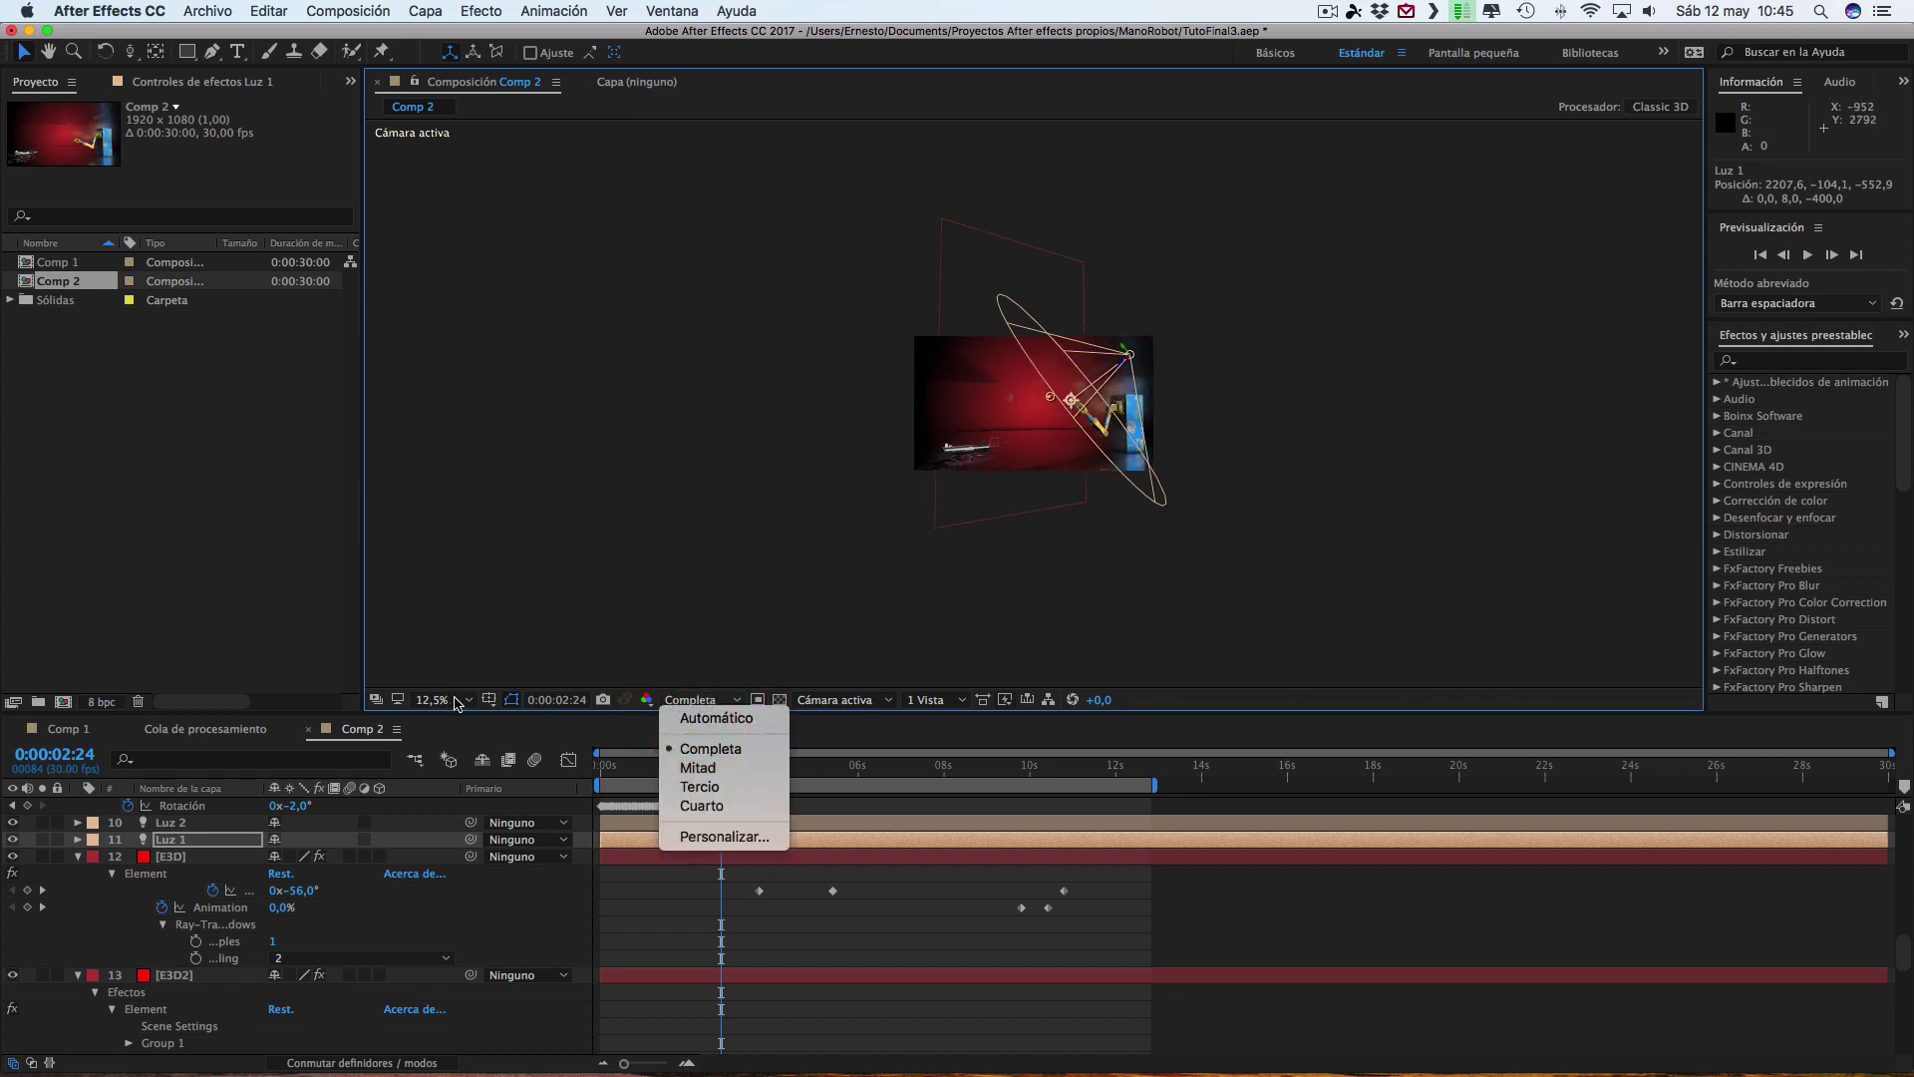
left_click(408, 701)
left_click(424, 698)
left_click(479, 716)
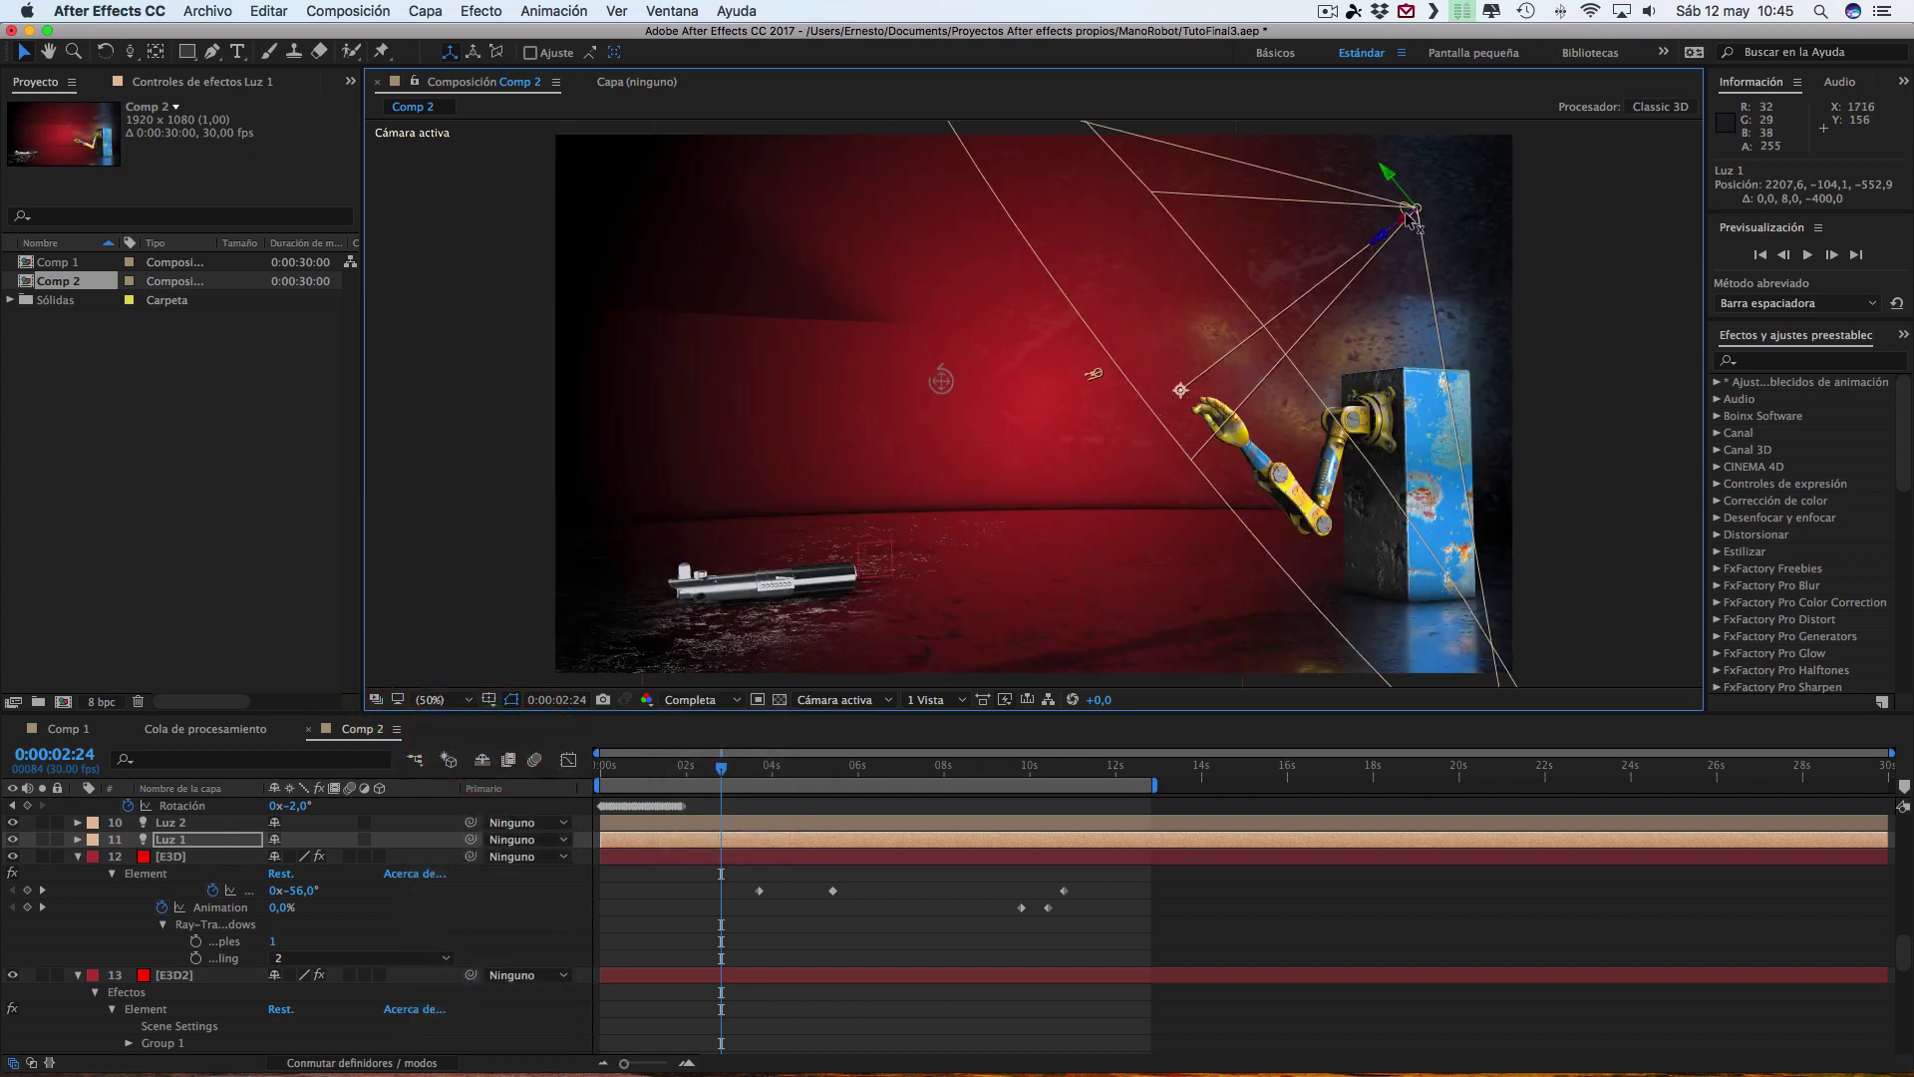
- Aim Luz 1's cone down across the arm and nudge it to 2251.6, −45.4, −568.2
left_click_drag(1181, 390, 1244, 443)
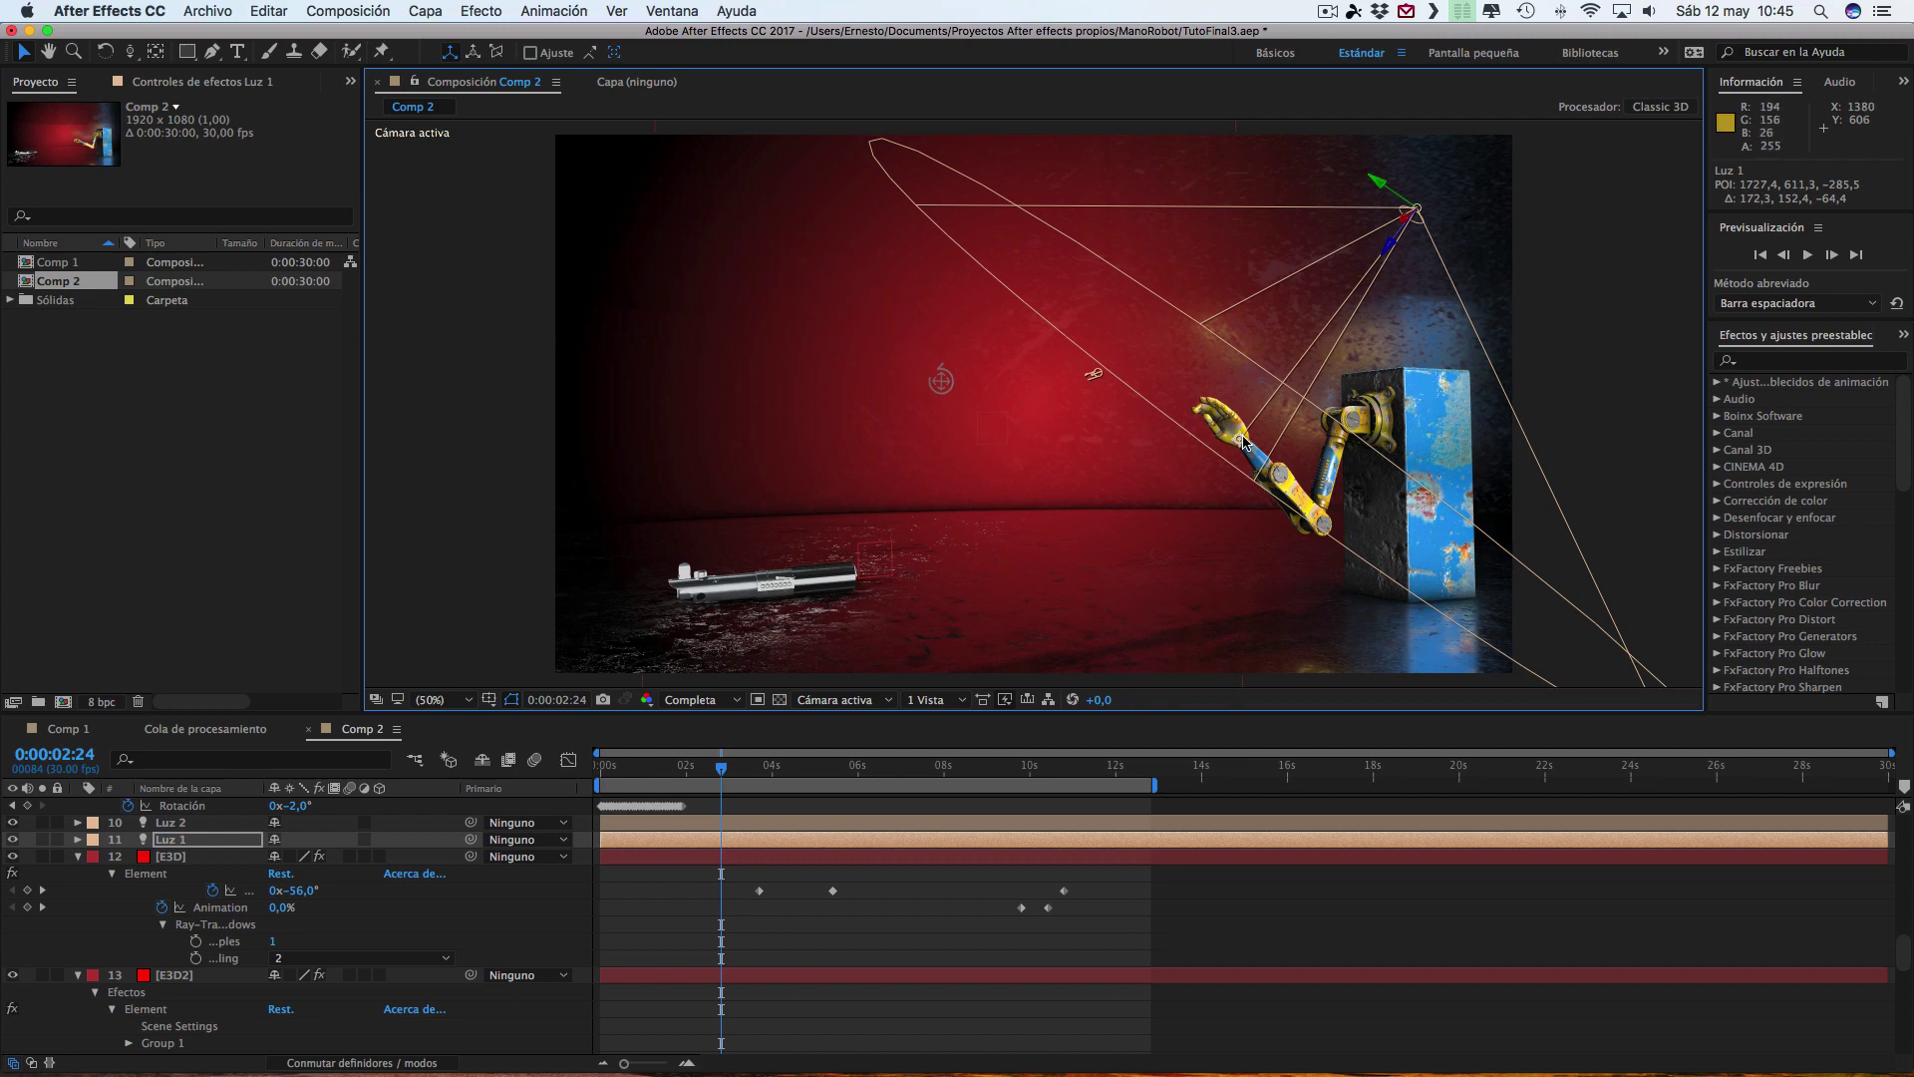
left_click_drag(1241, 441, 1193, 404)
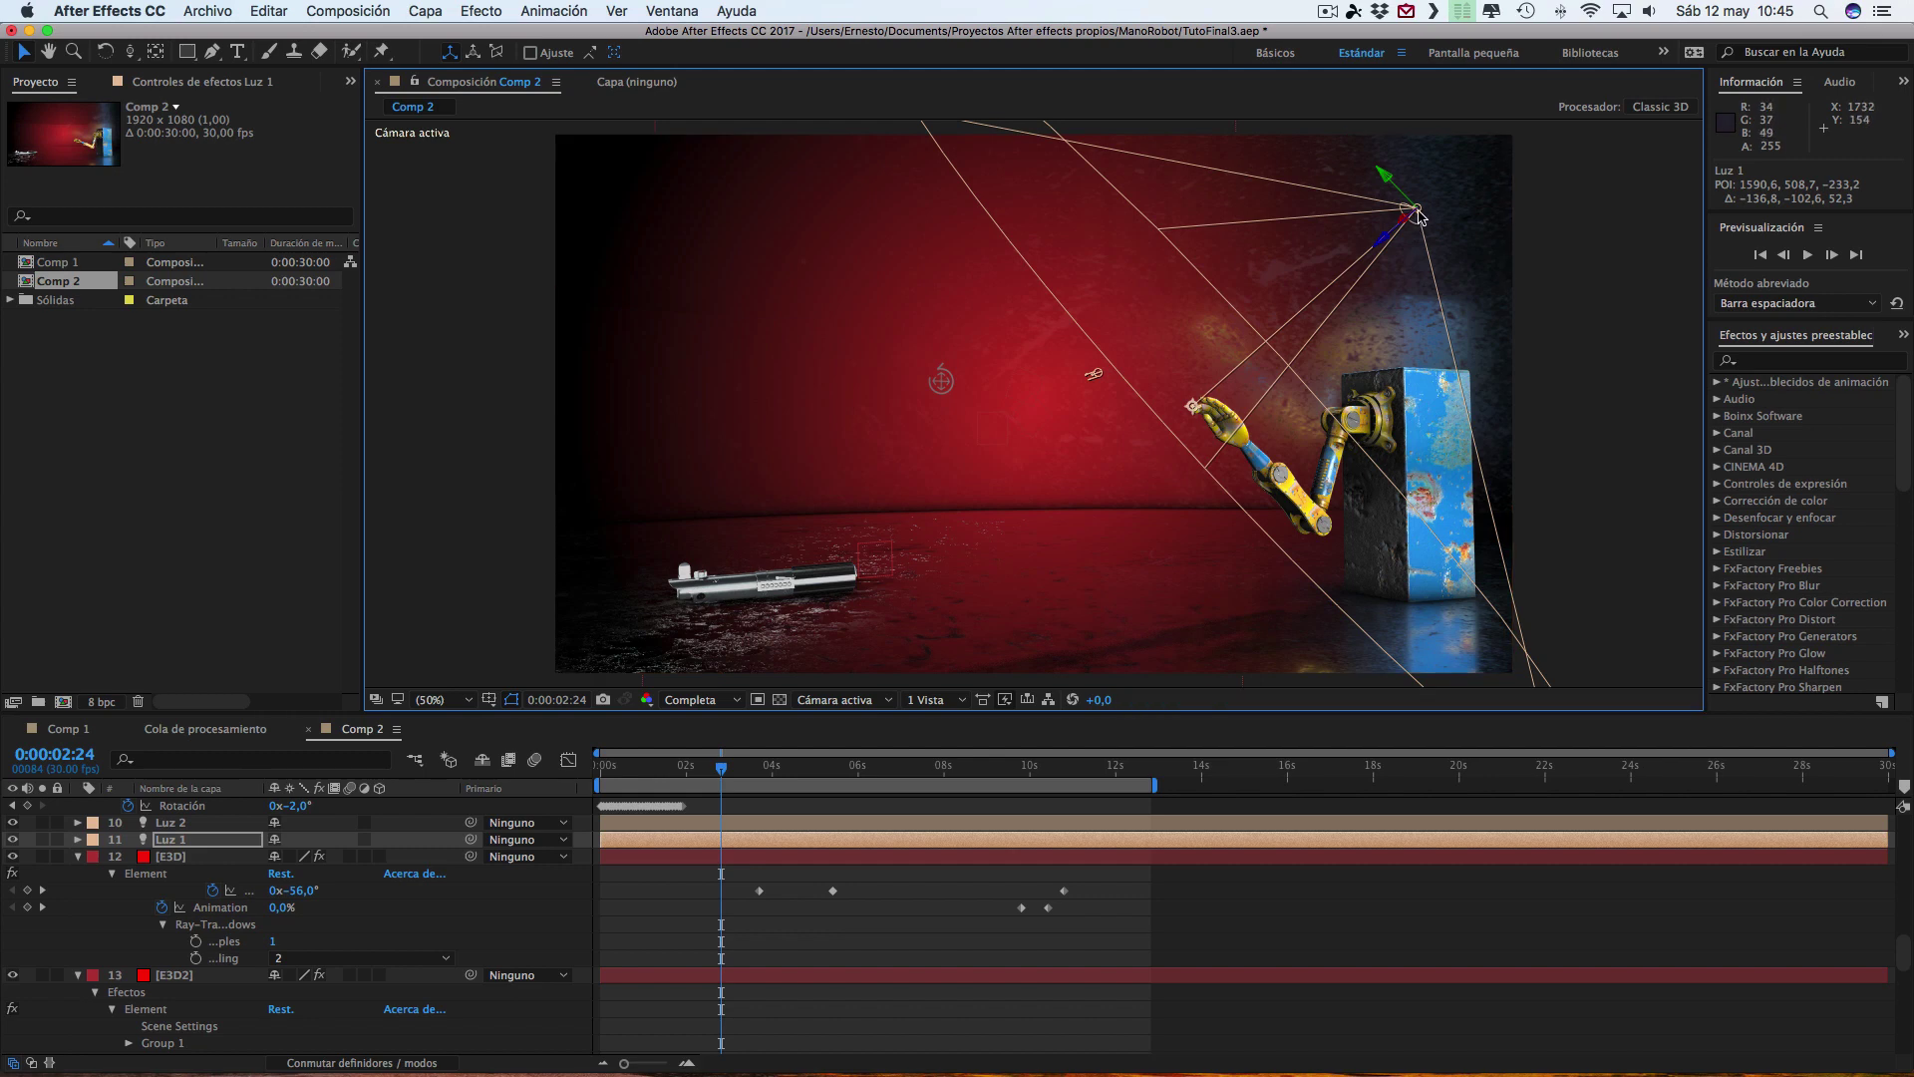
left_click_drag(1416, 224, 1436, 235)
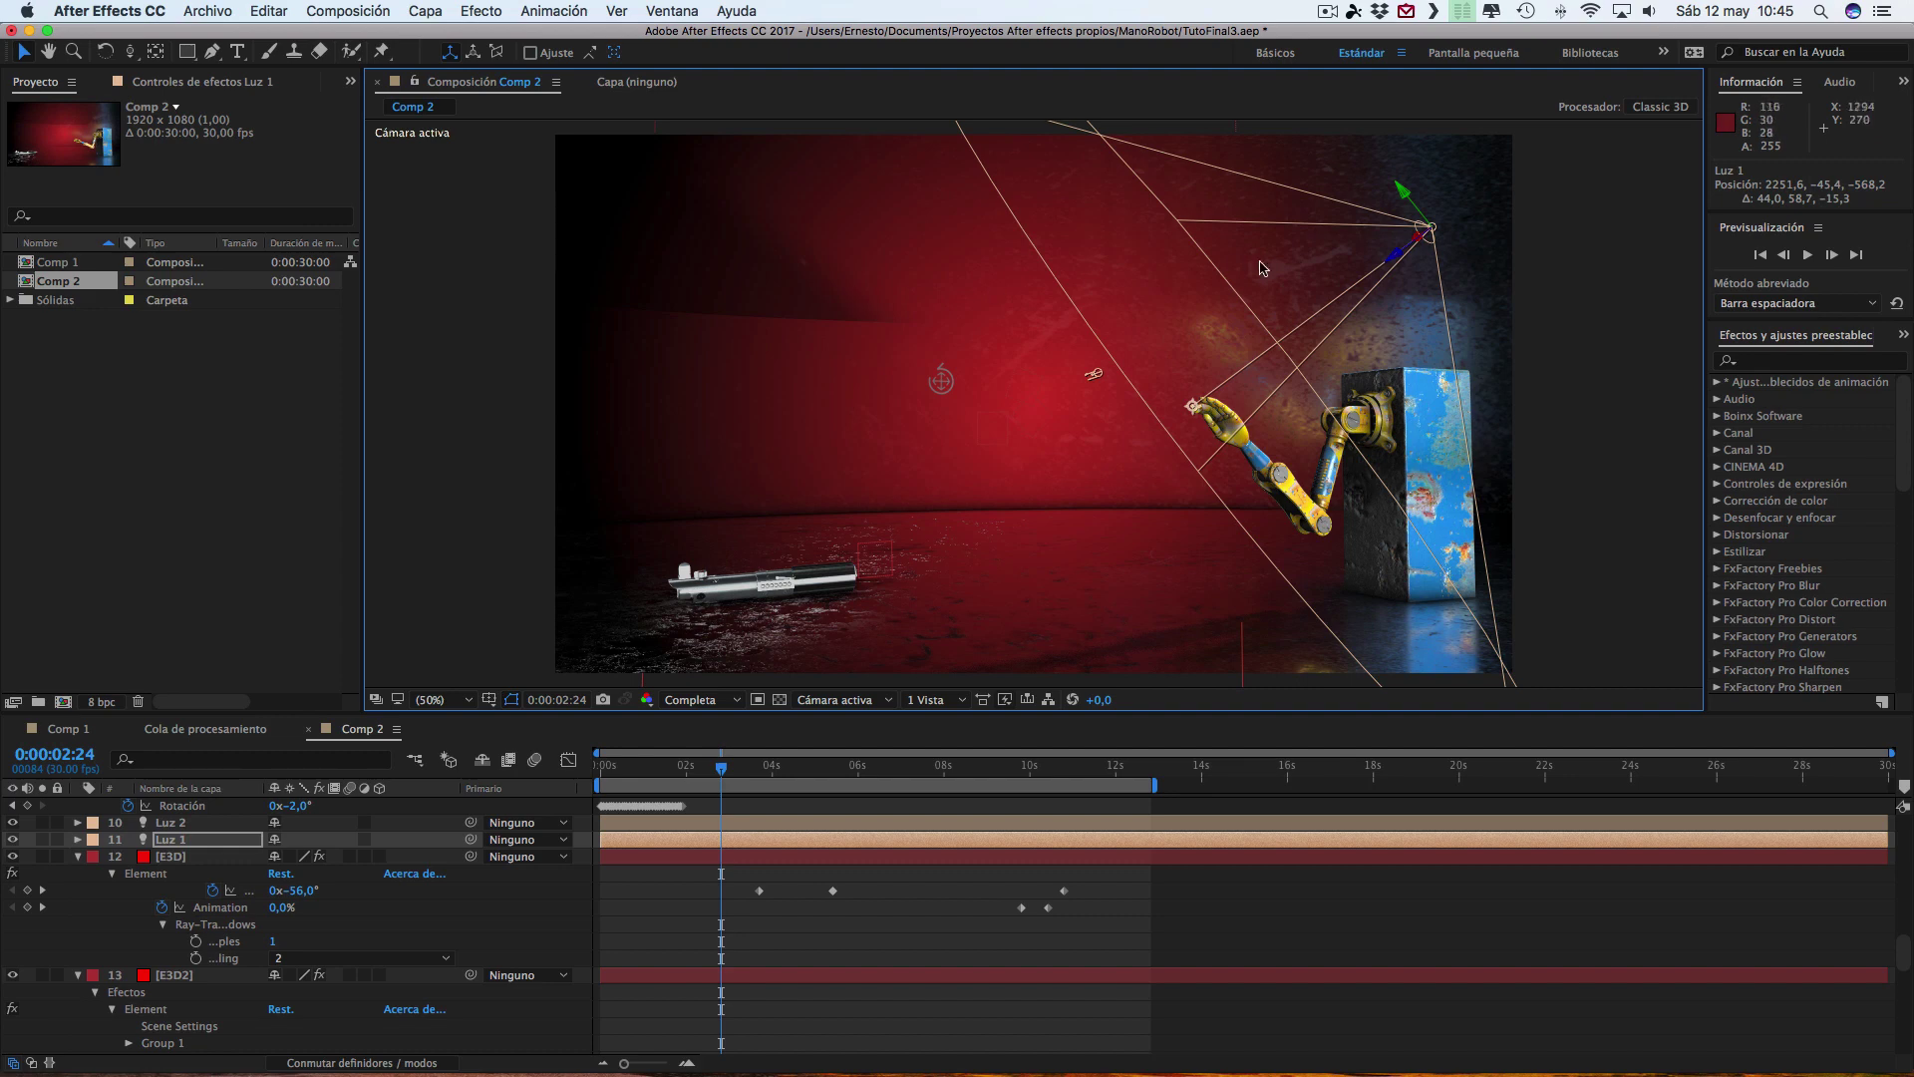
- Give Luz 1 a 180° cone angle, 149% intensity and 8% cone feather
left_click(78, 841)
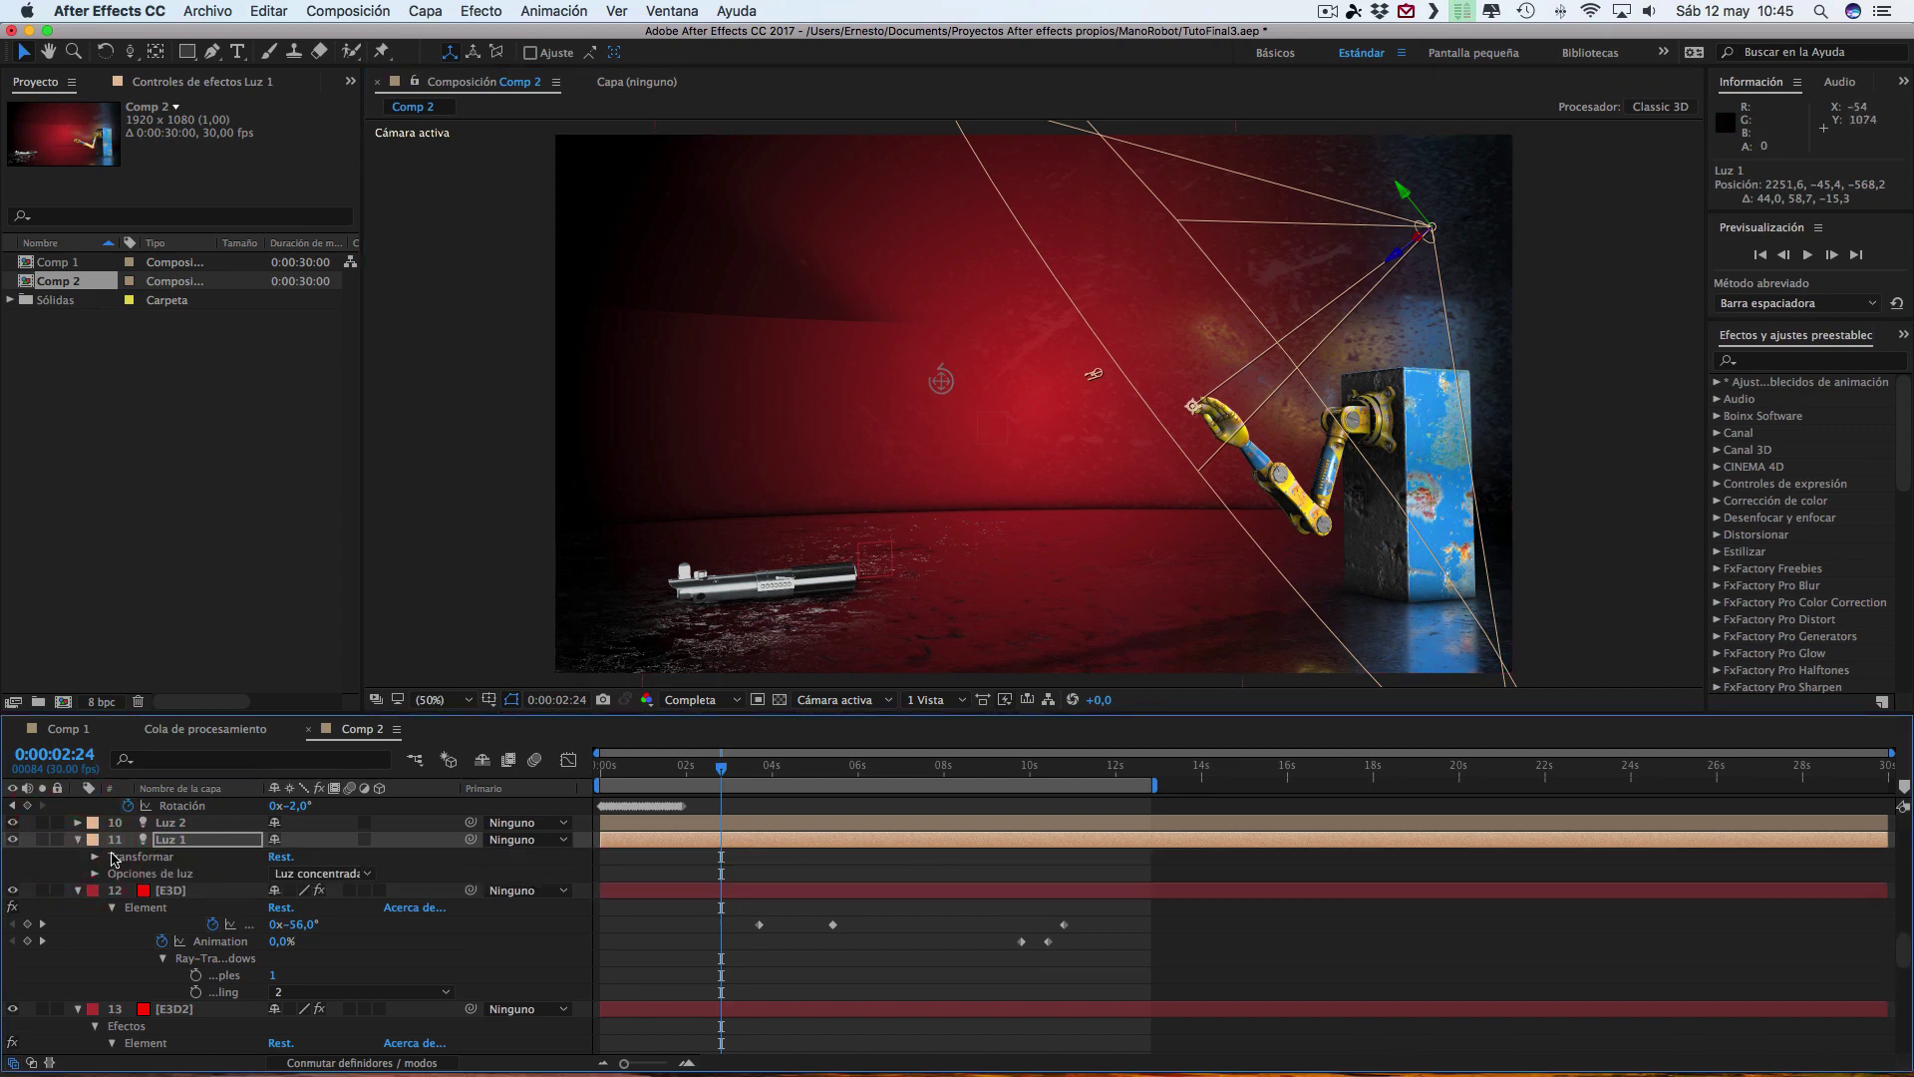
left_click(95, 875)
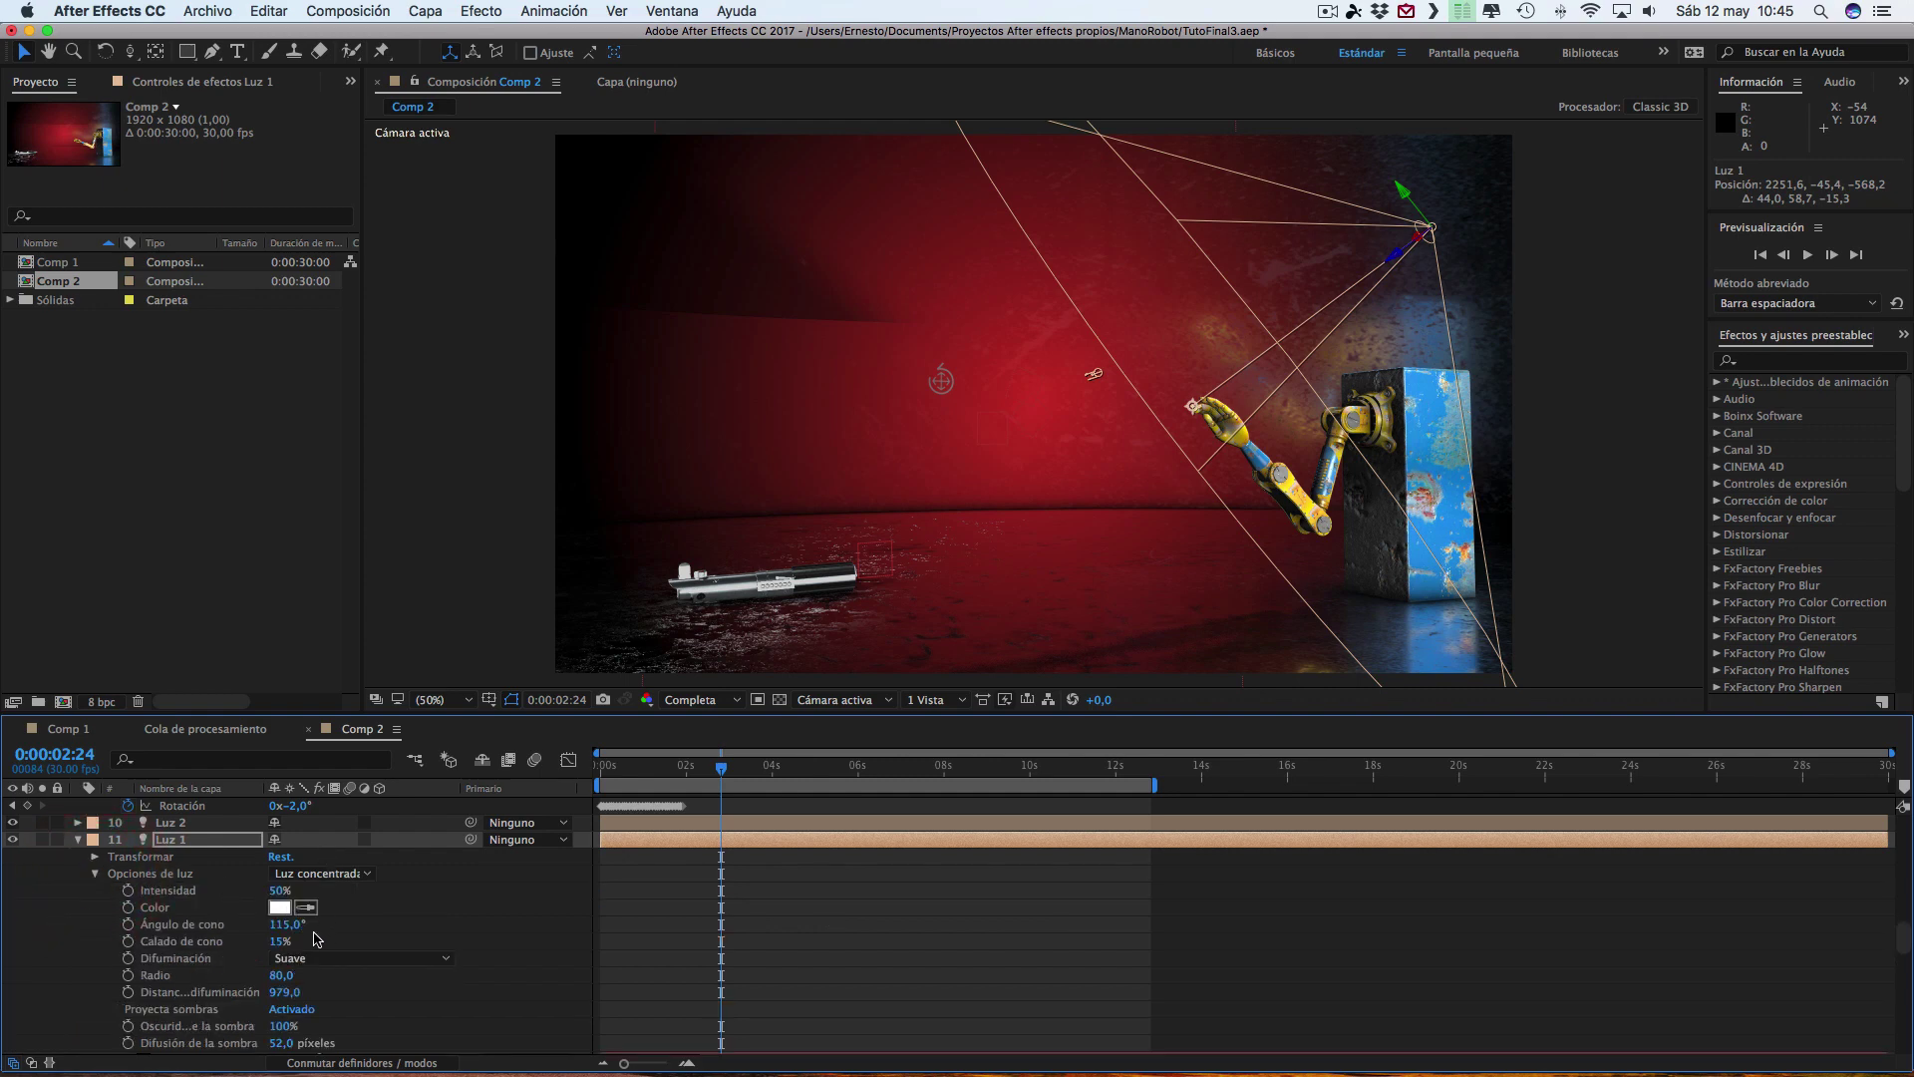
left_click_drag(279, 929, 322, 931)
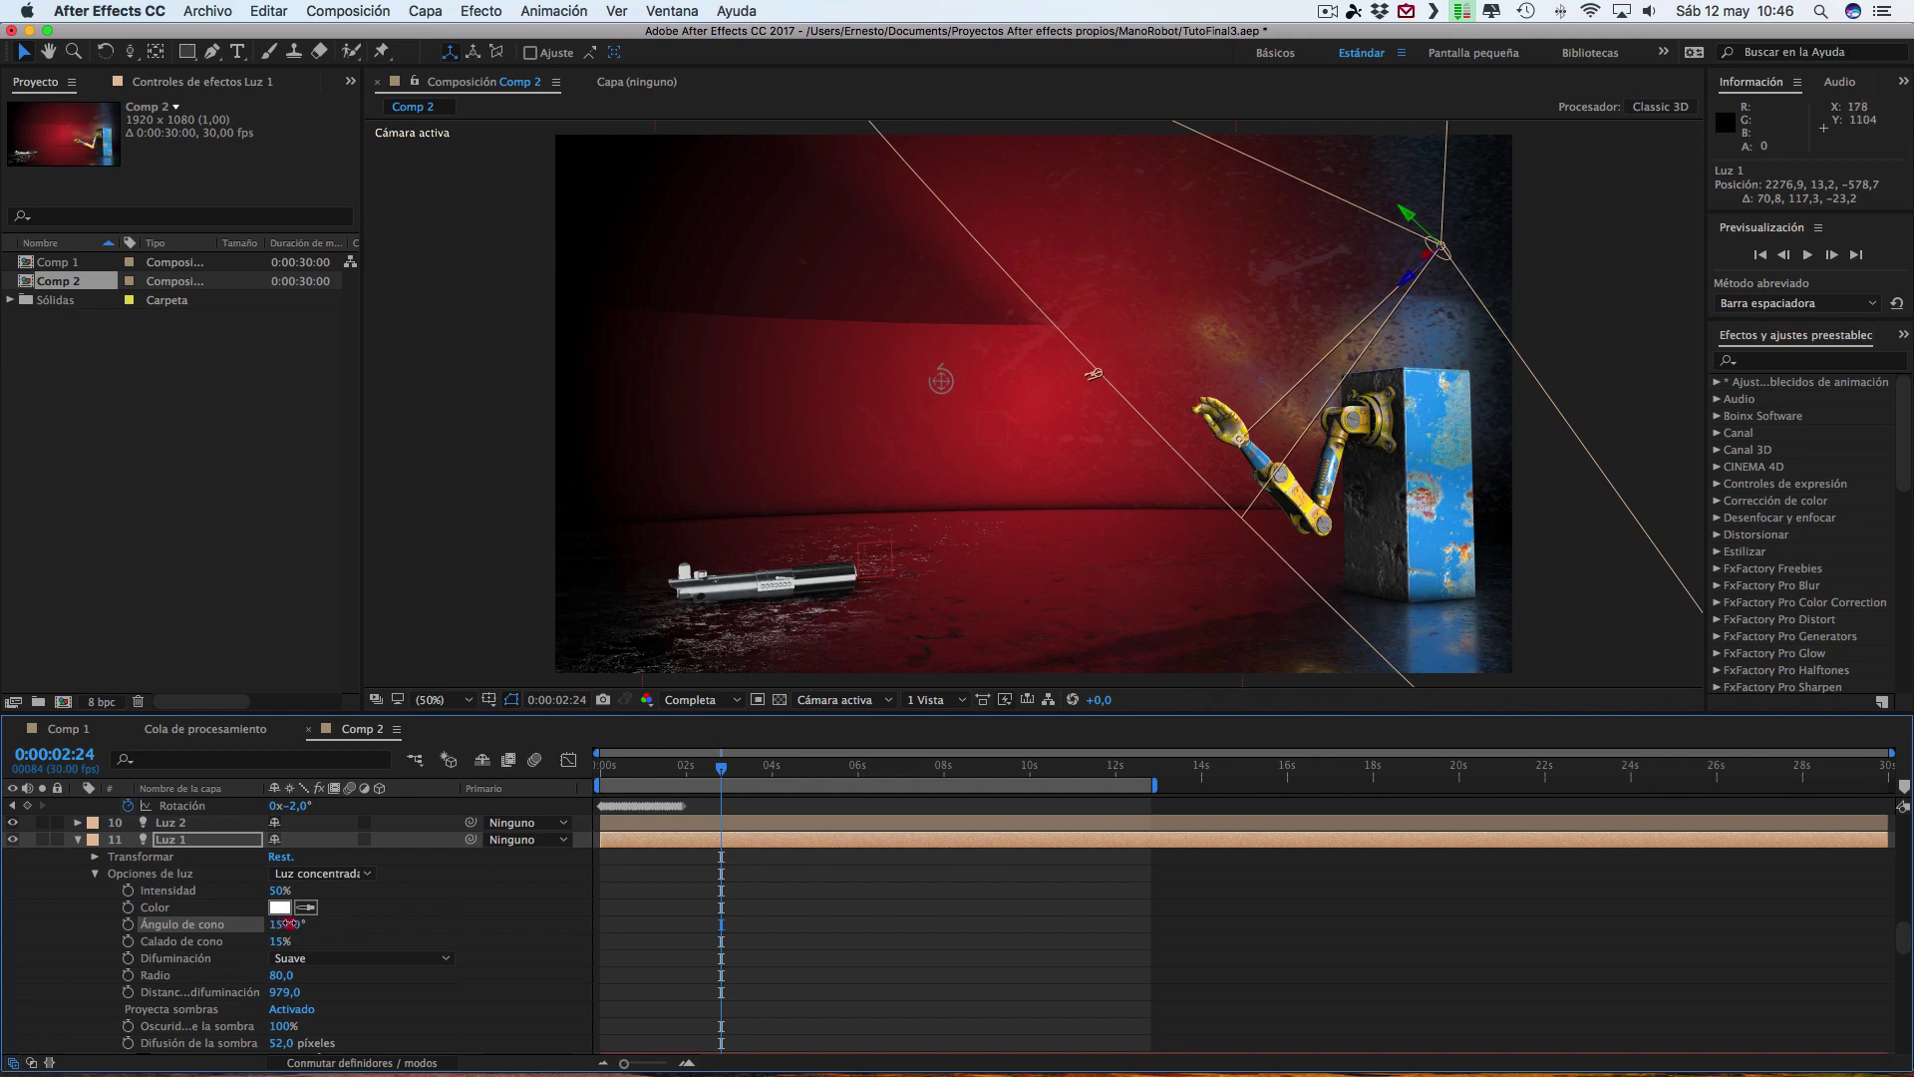
left_click_drag(289, 924, 344, 922)
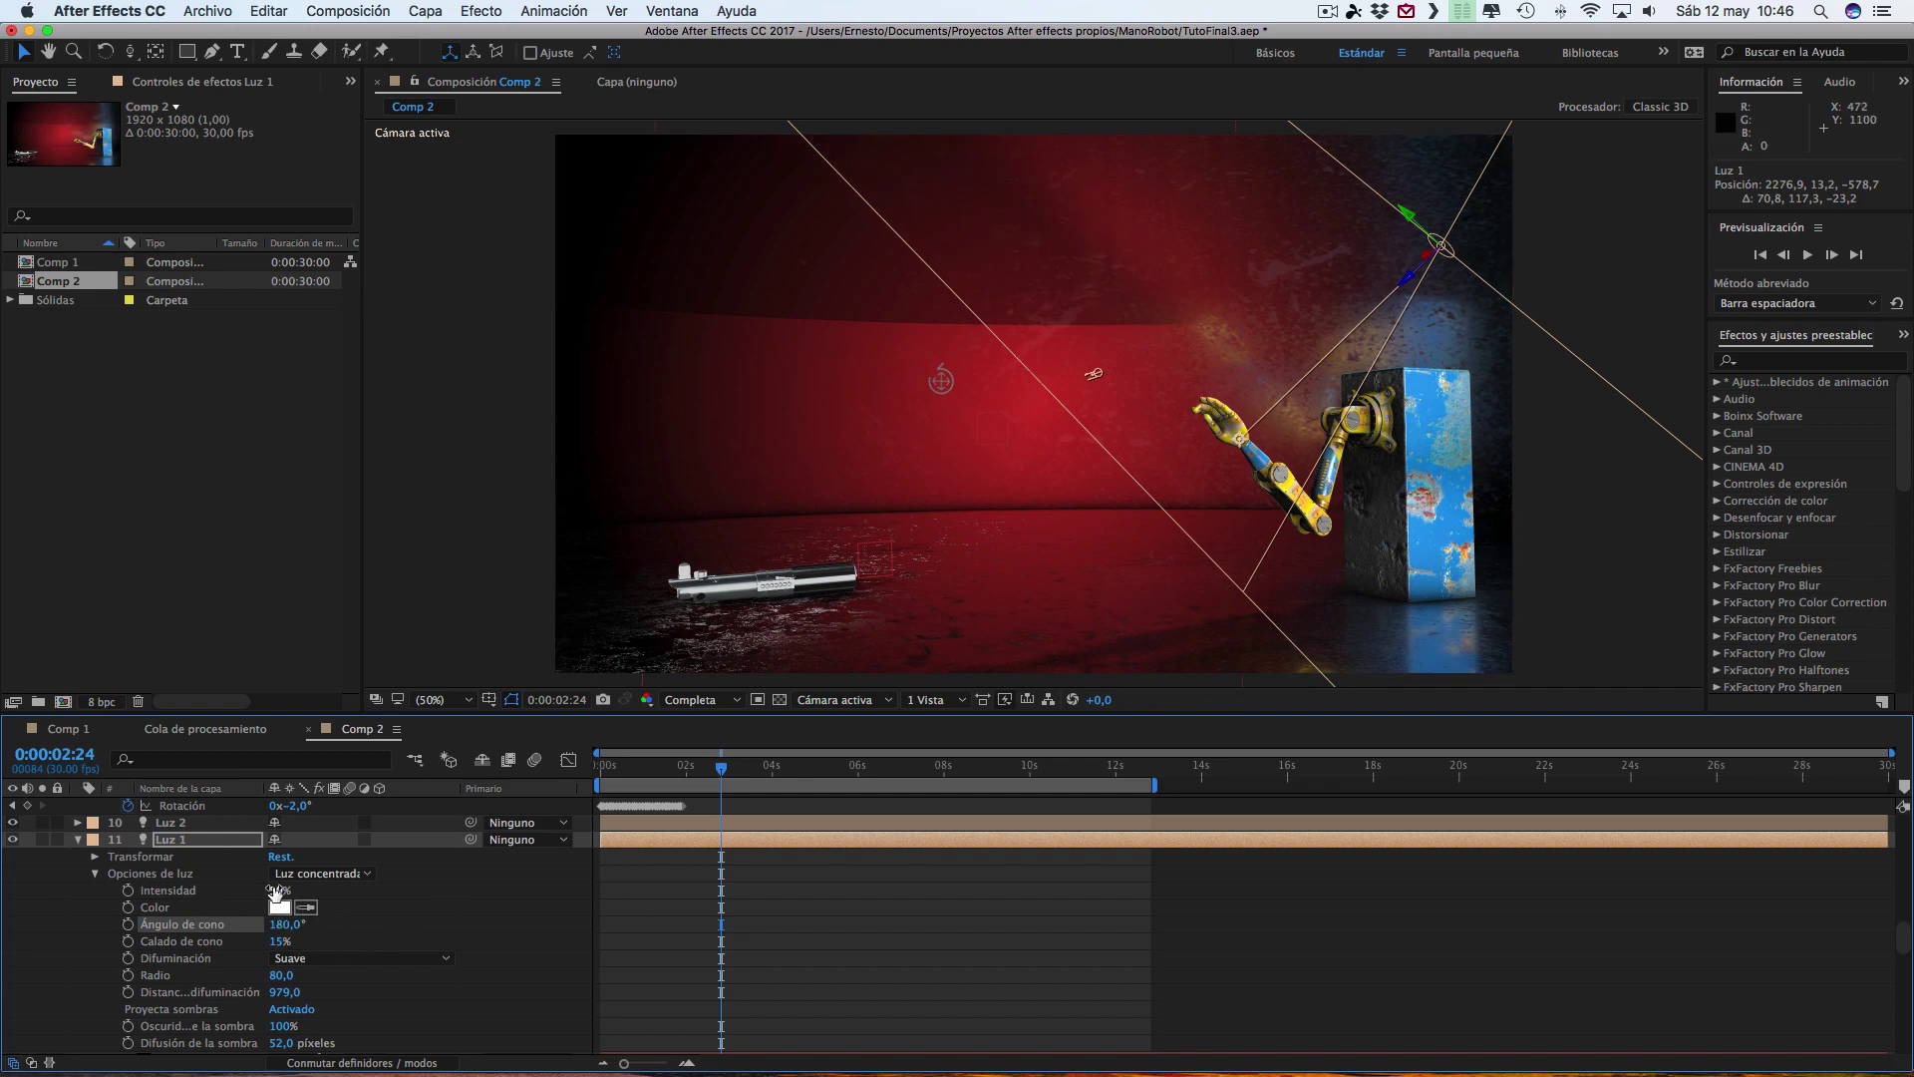
left_click_drag(276, 892, 372, 894)
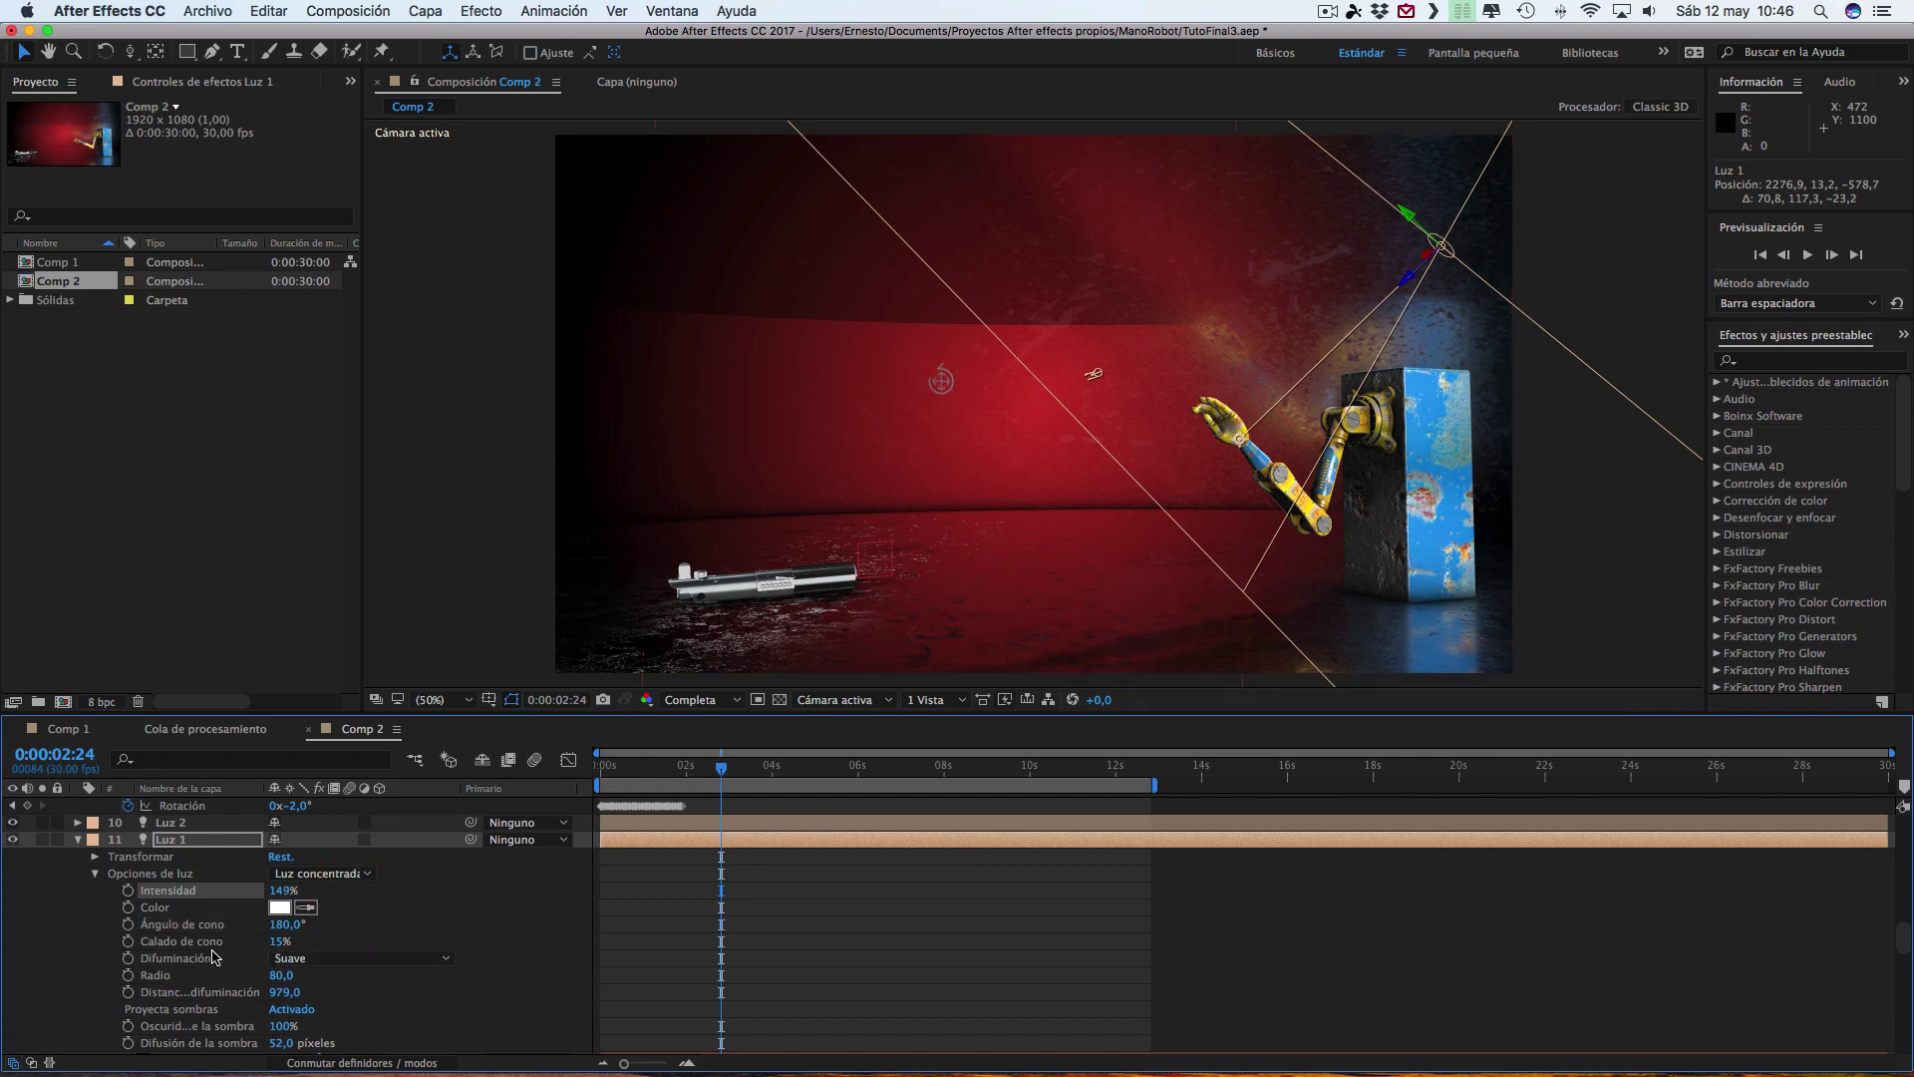
left_click_drag(273, 943, 266, 947)
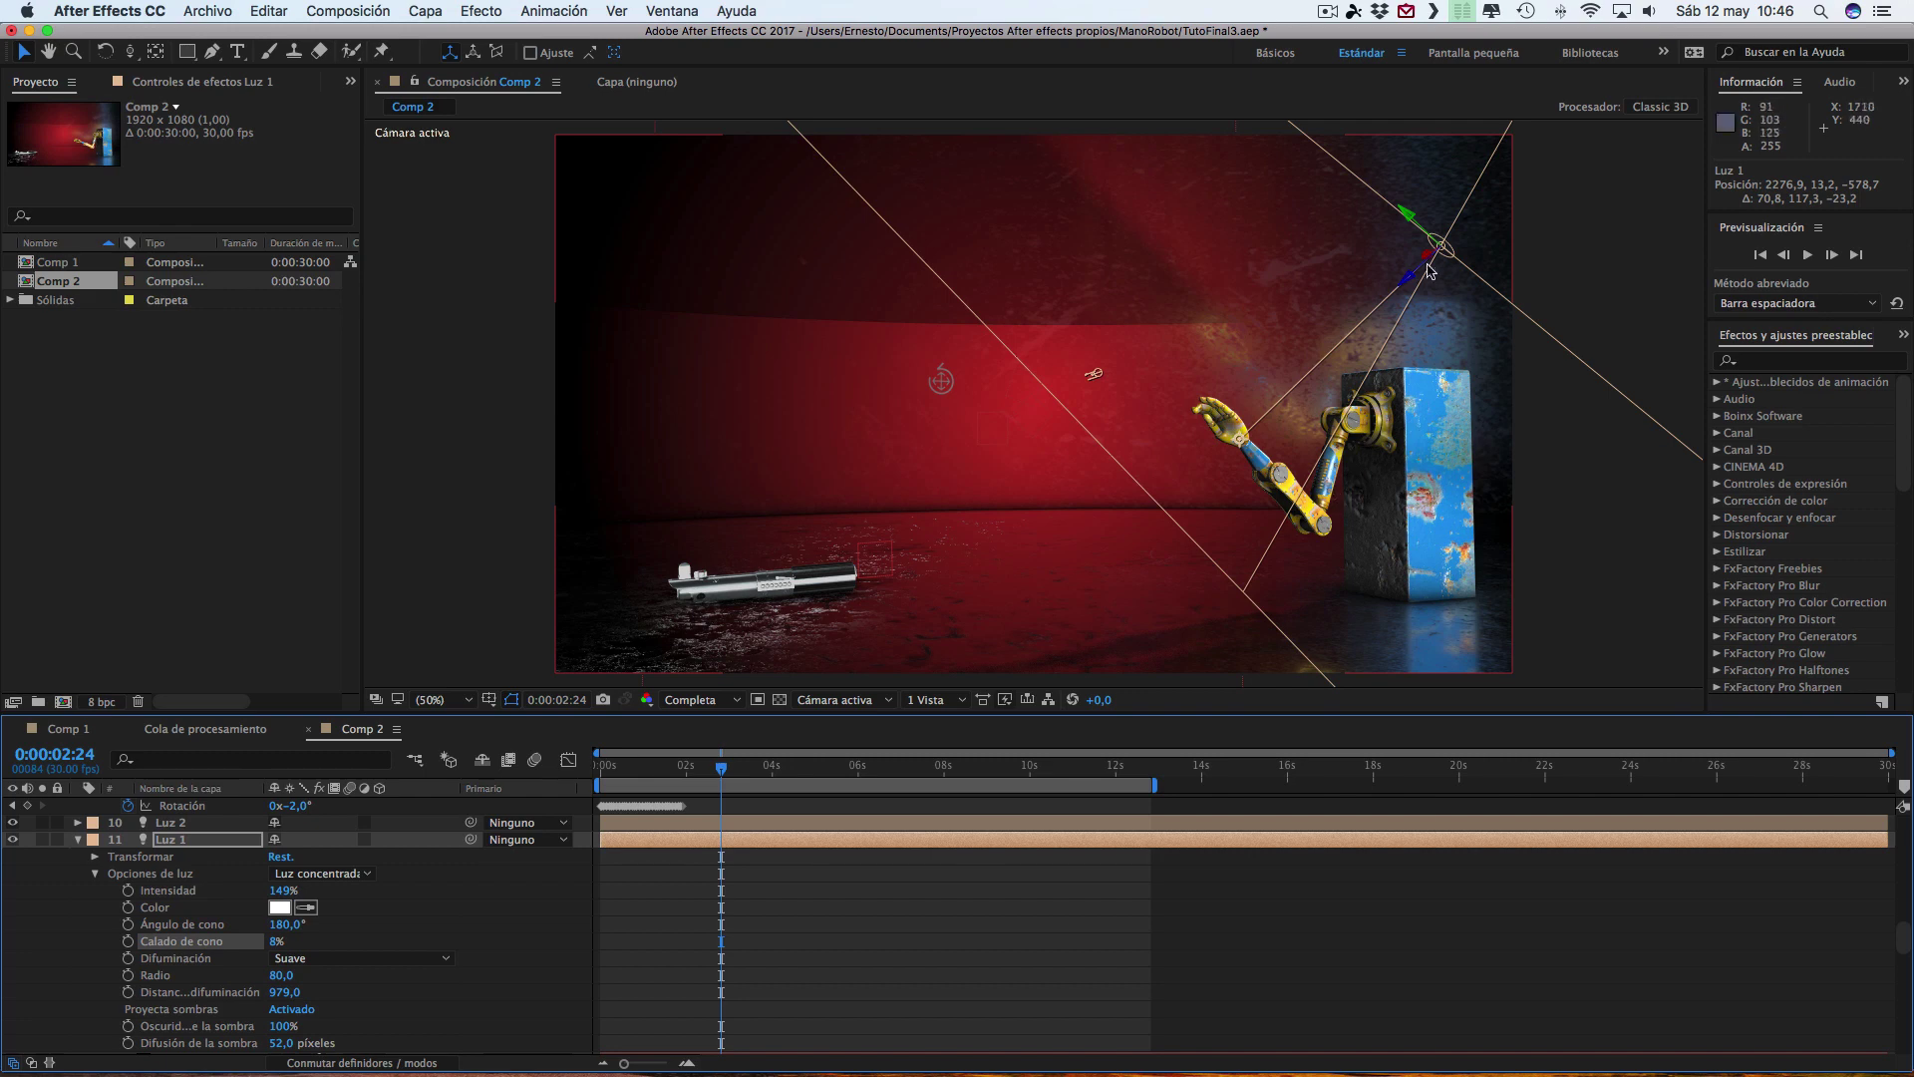
- Move Luz 1 up and right to 3002.7, −610.3, −925.8, then zoom back to 50%
key("comma")
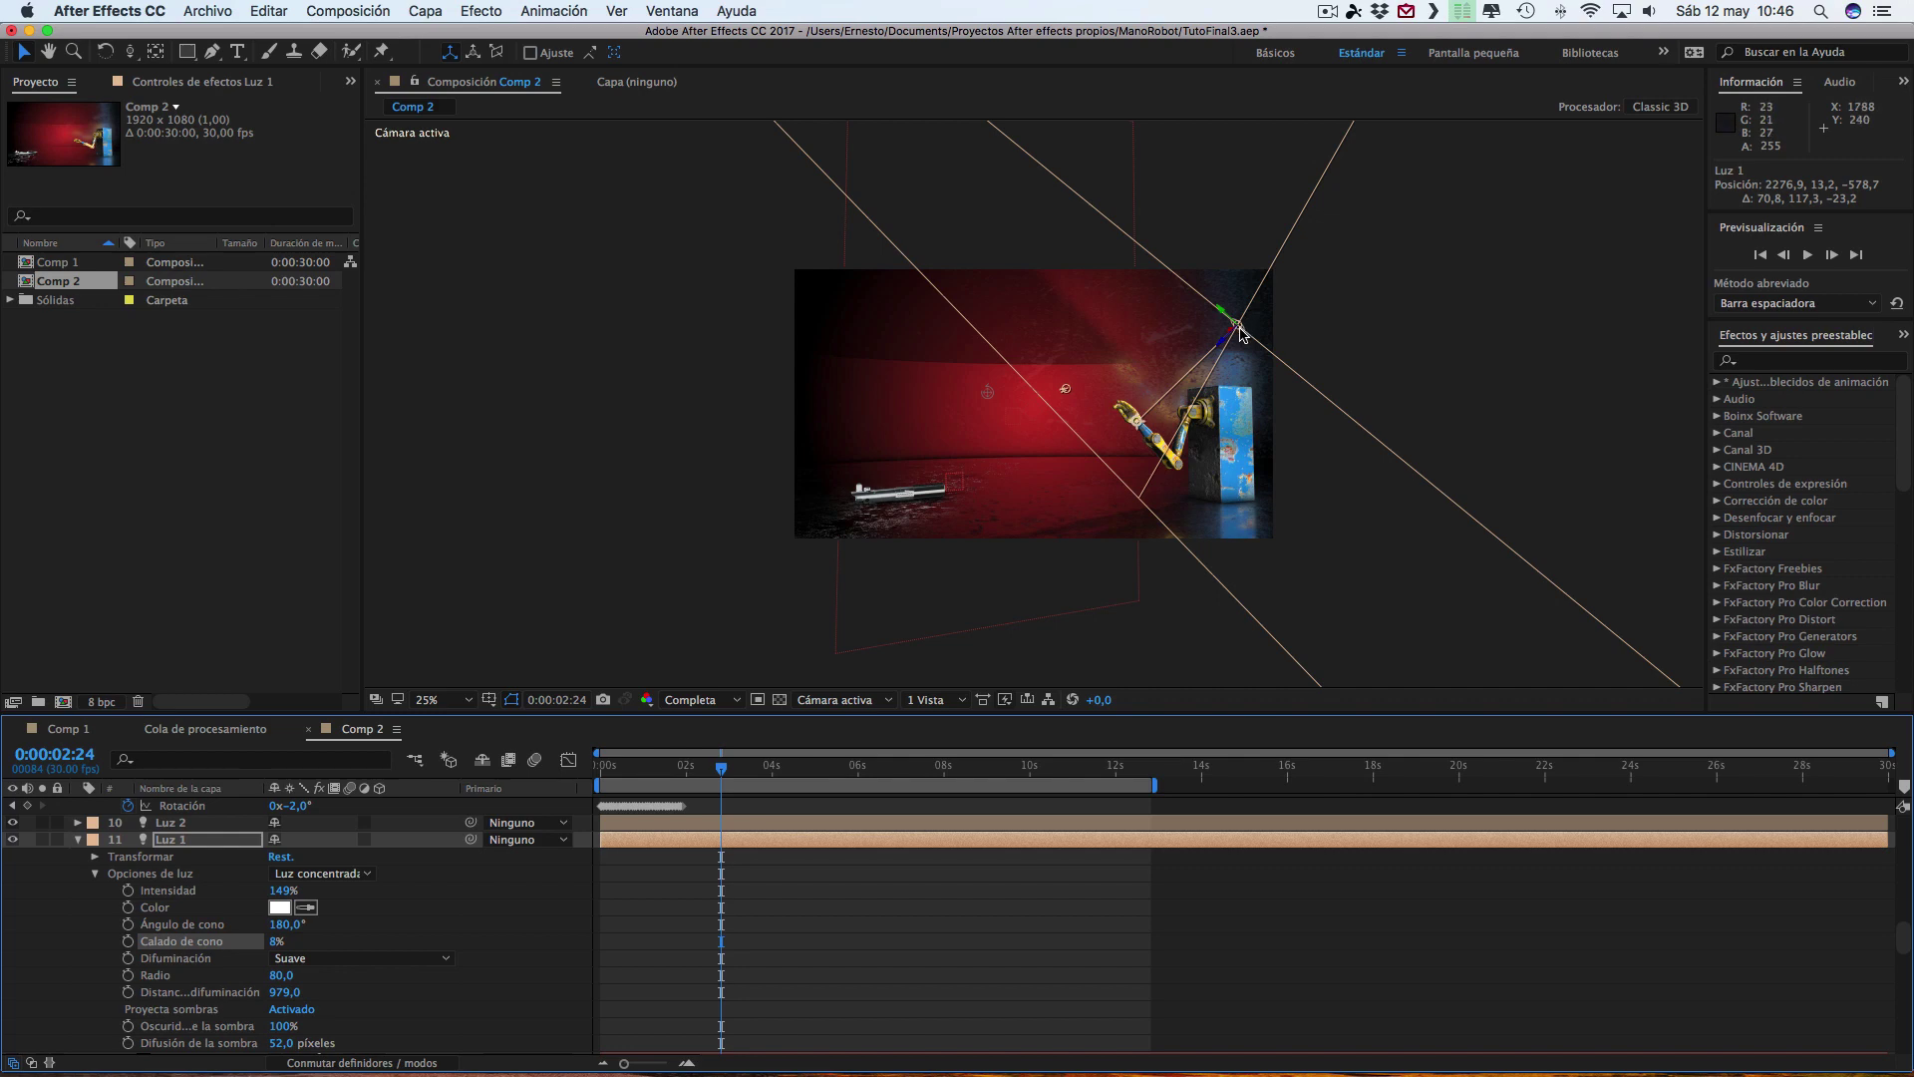
mouse_move(1240, 332)
left_mouse_down()
mouse_move(1289, 270)
mouse_move(1326, 261)
left_mouse_up()
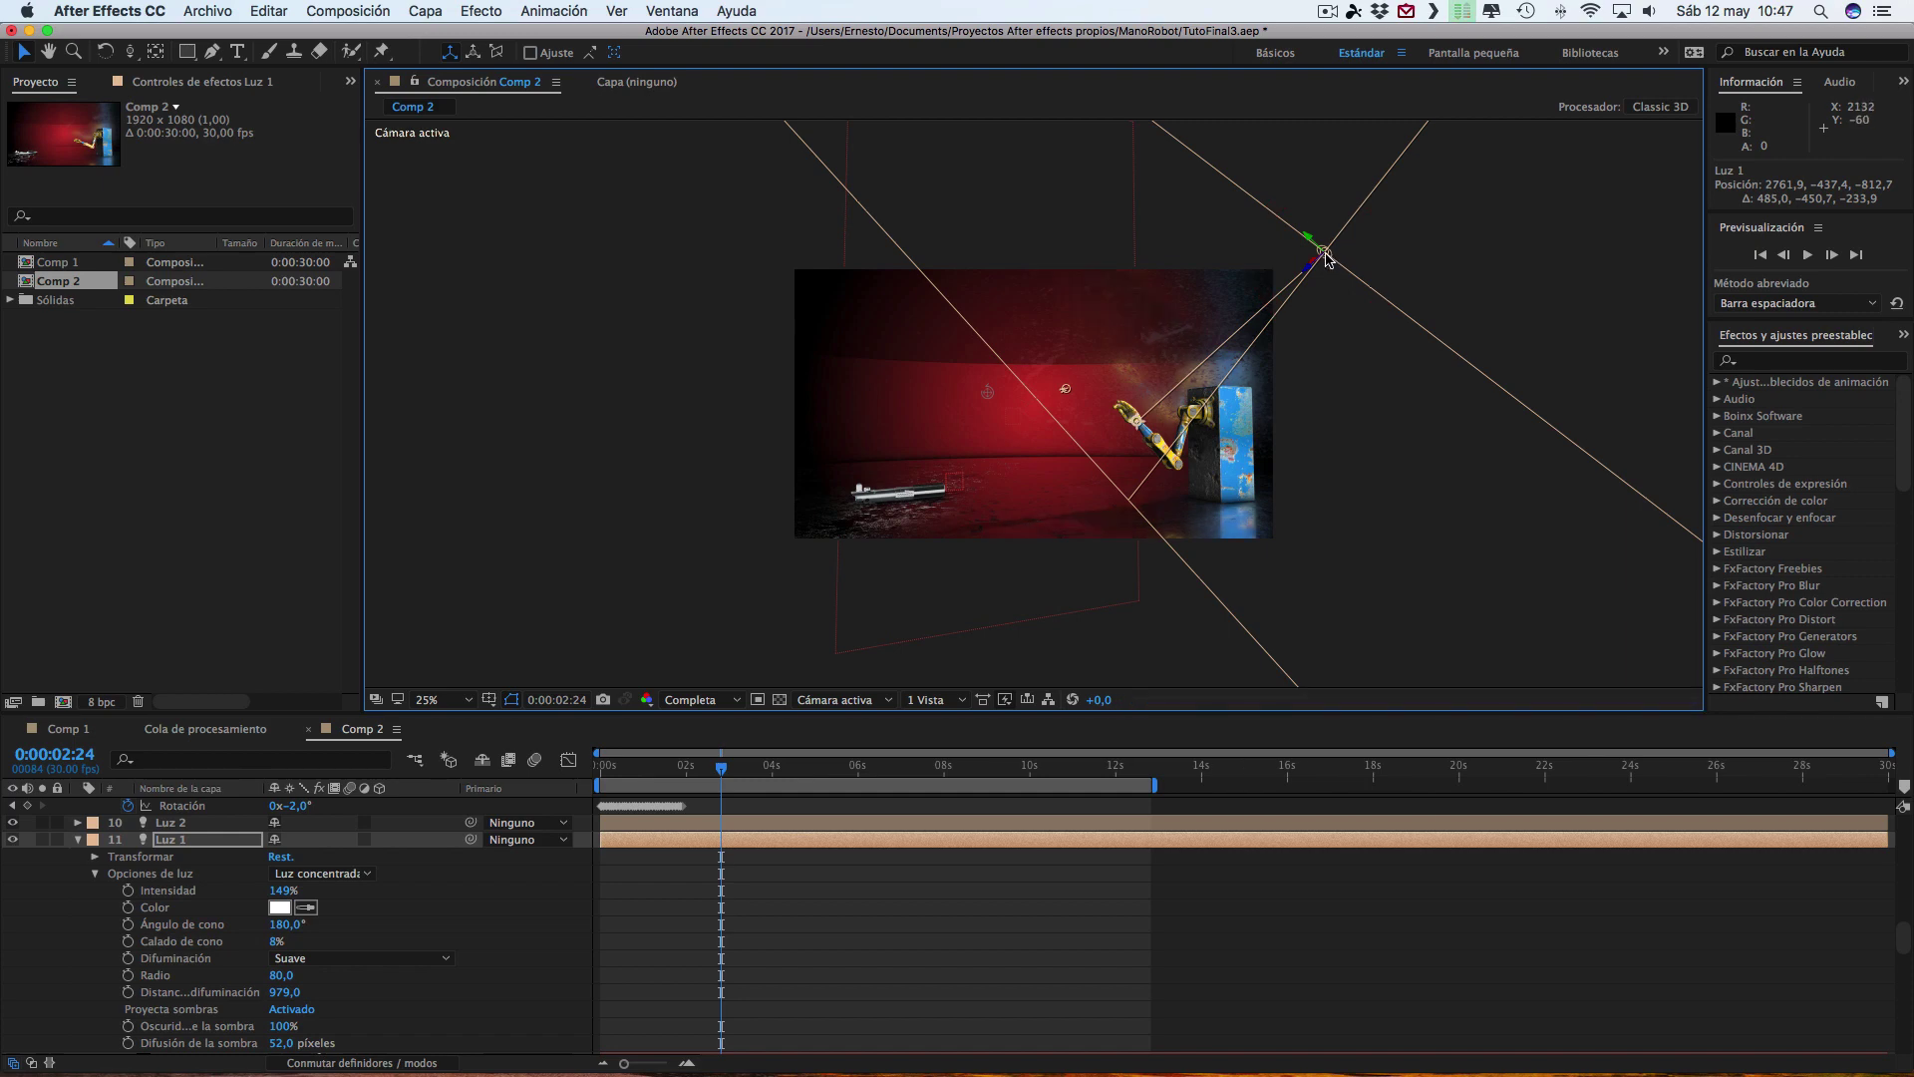
left_click_drag(1326, 251, 1370, 231)
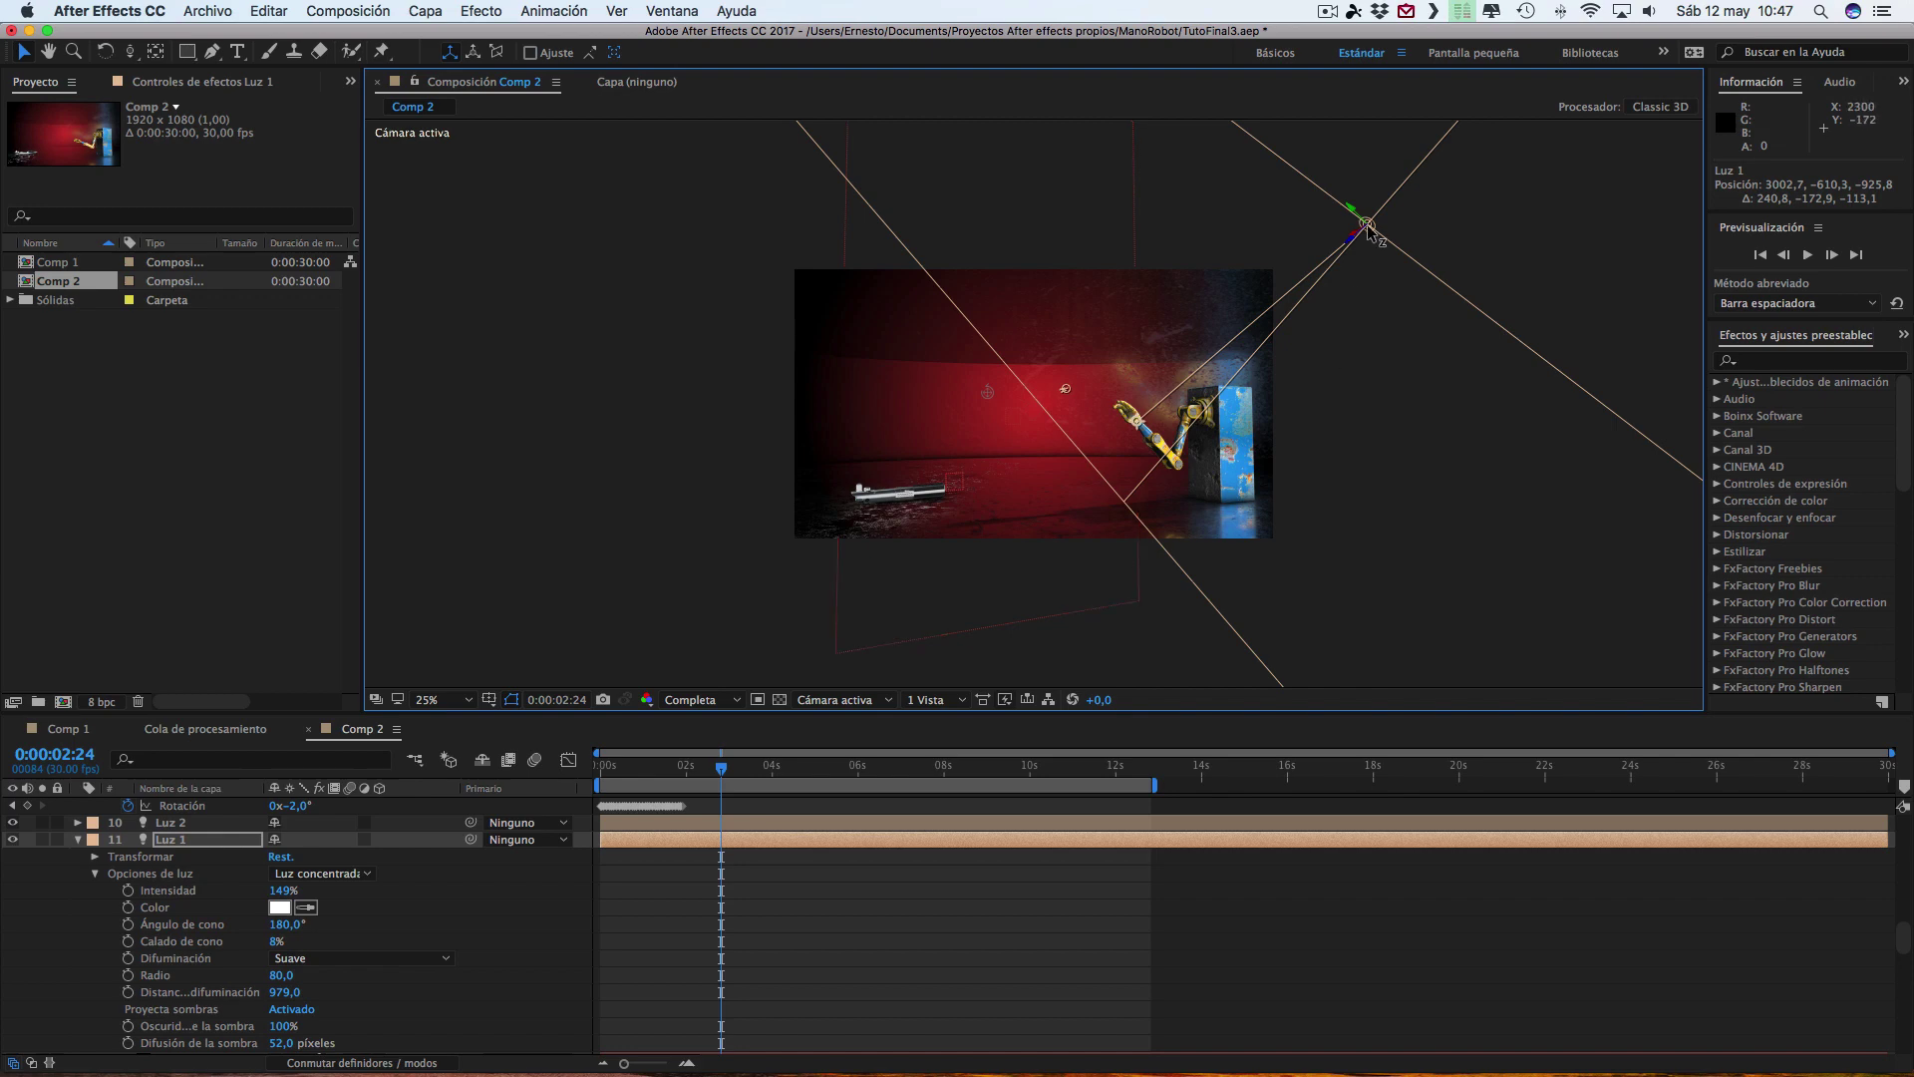
key("period")
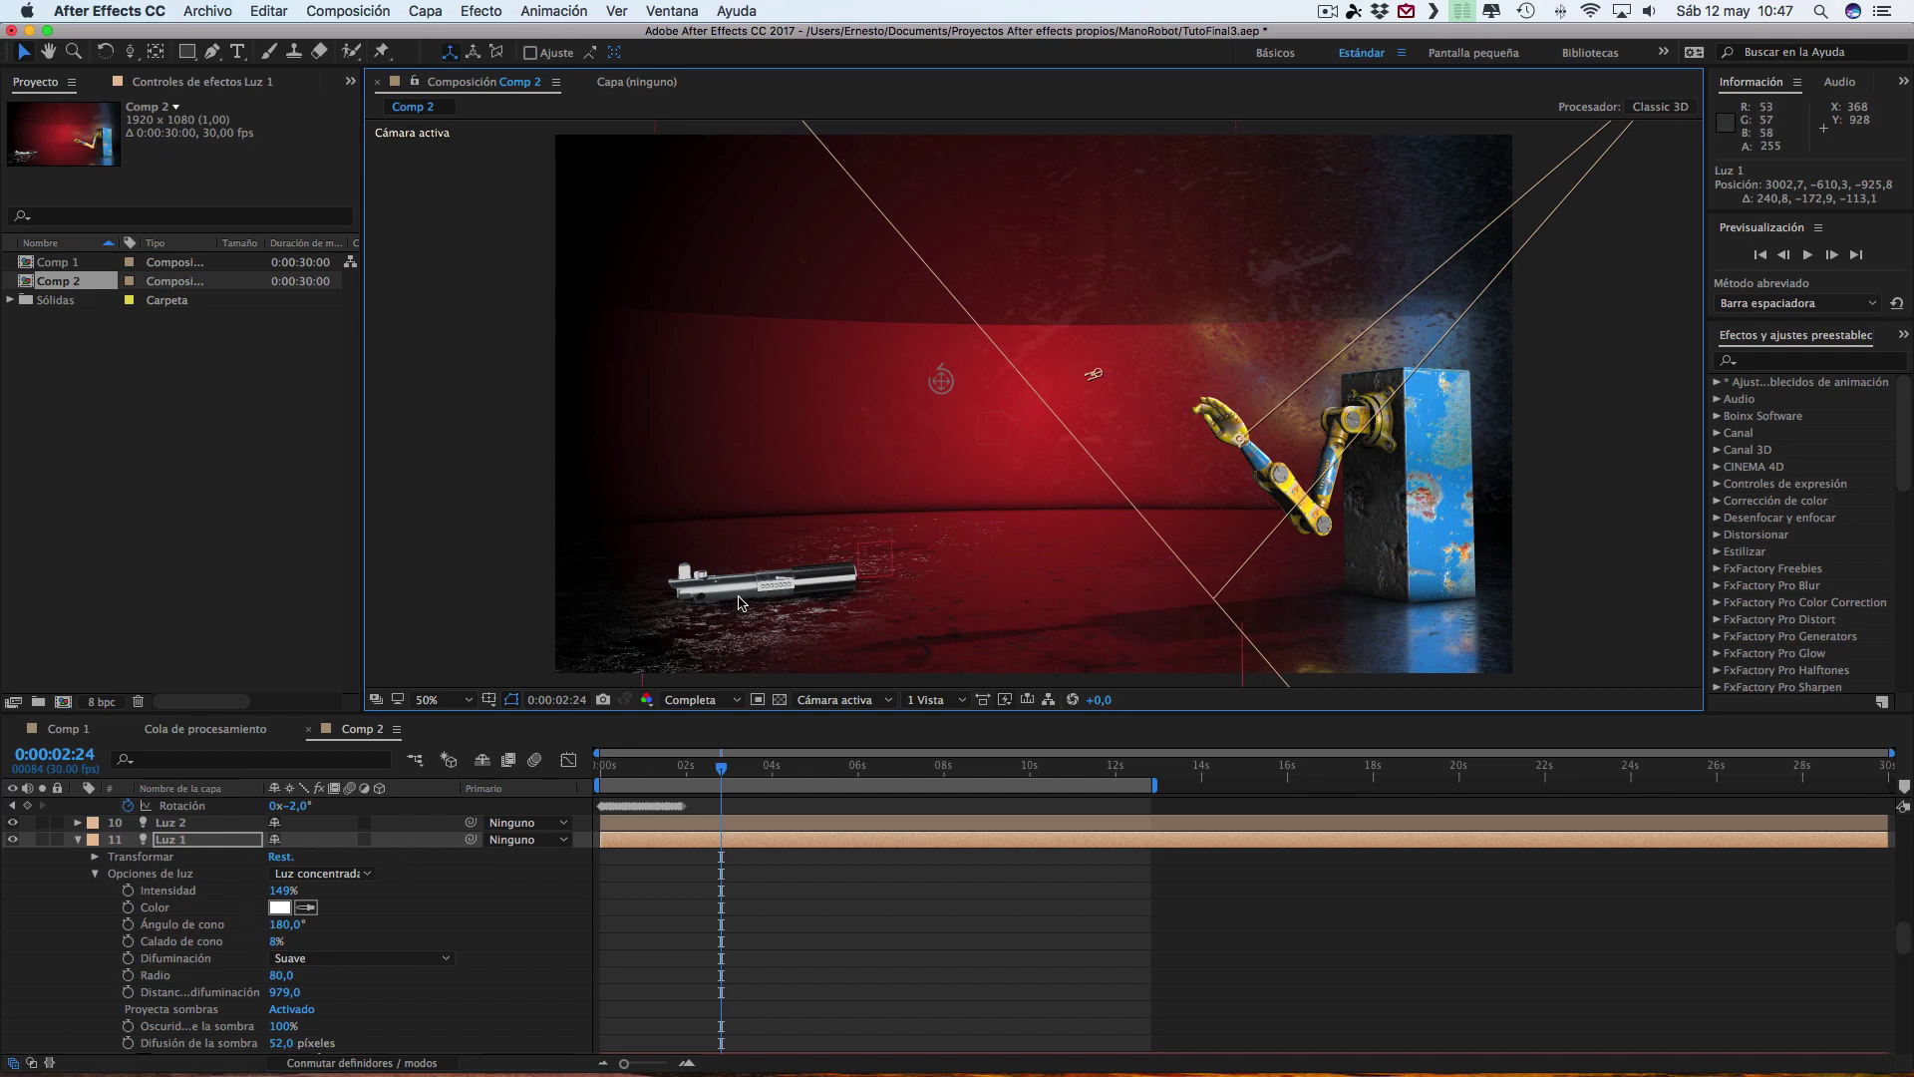
- Select the [E3D2] layer in the timeline
scroll(183, 913, "down", 10)
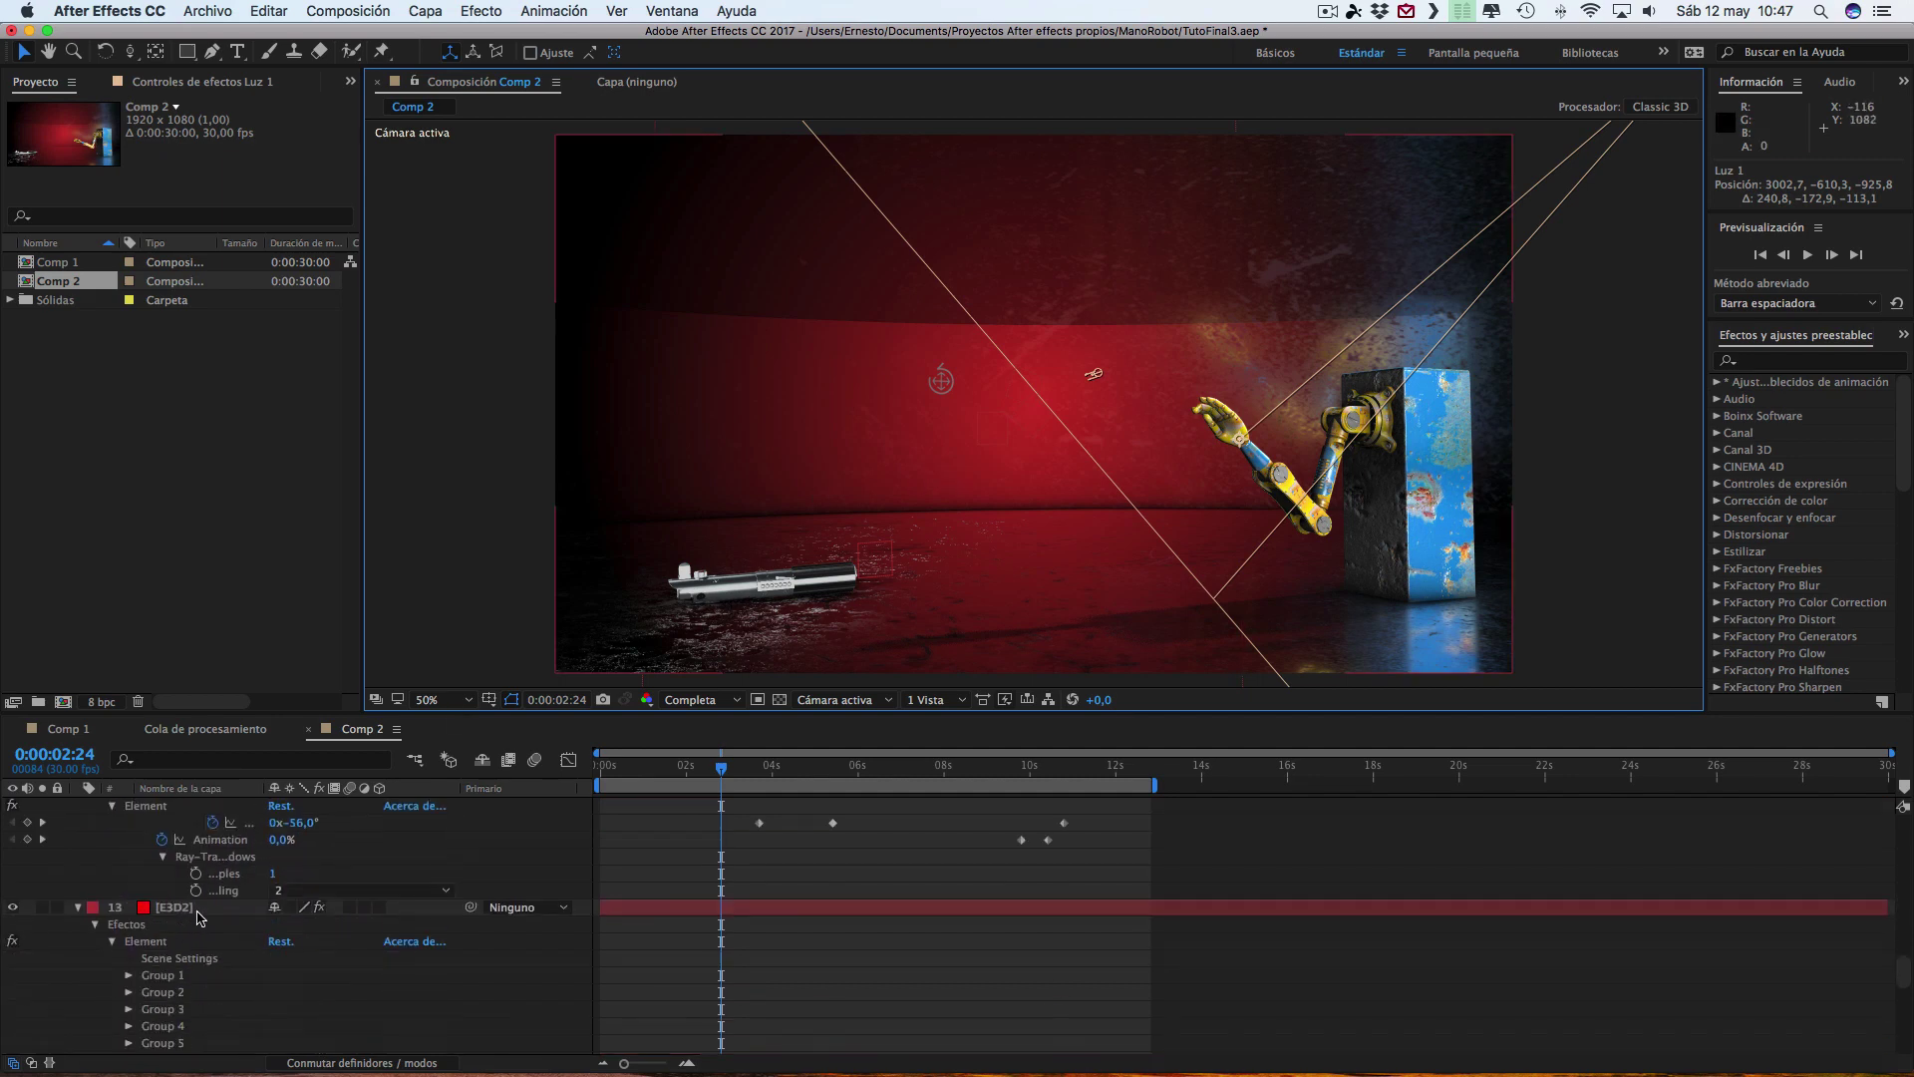
left_click(198, 905)
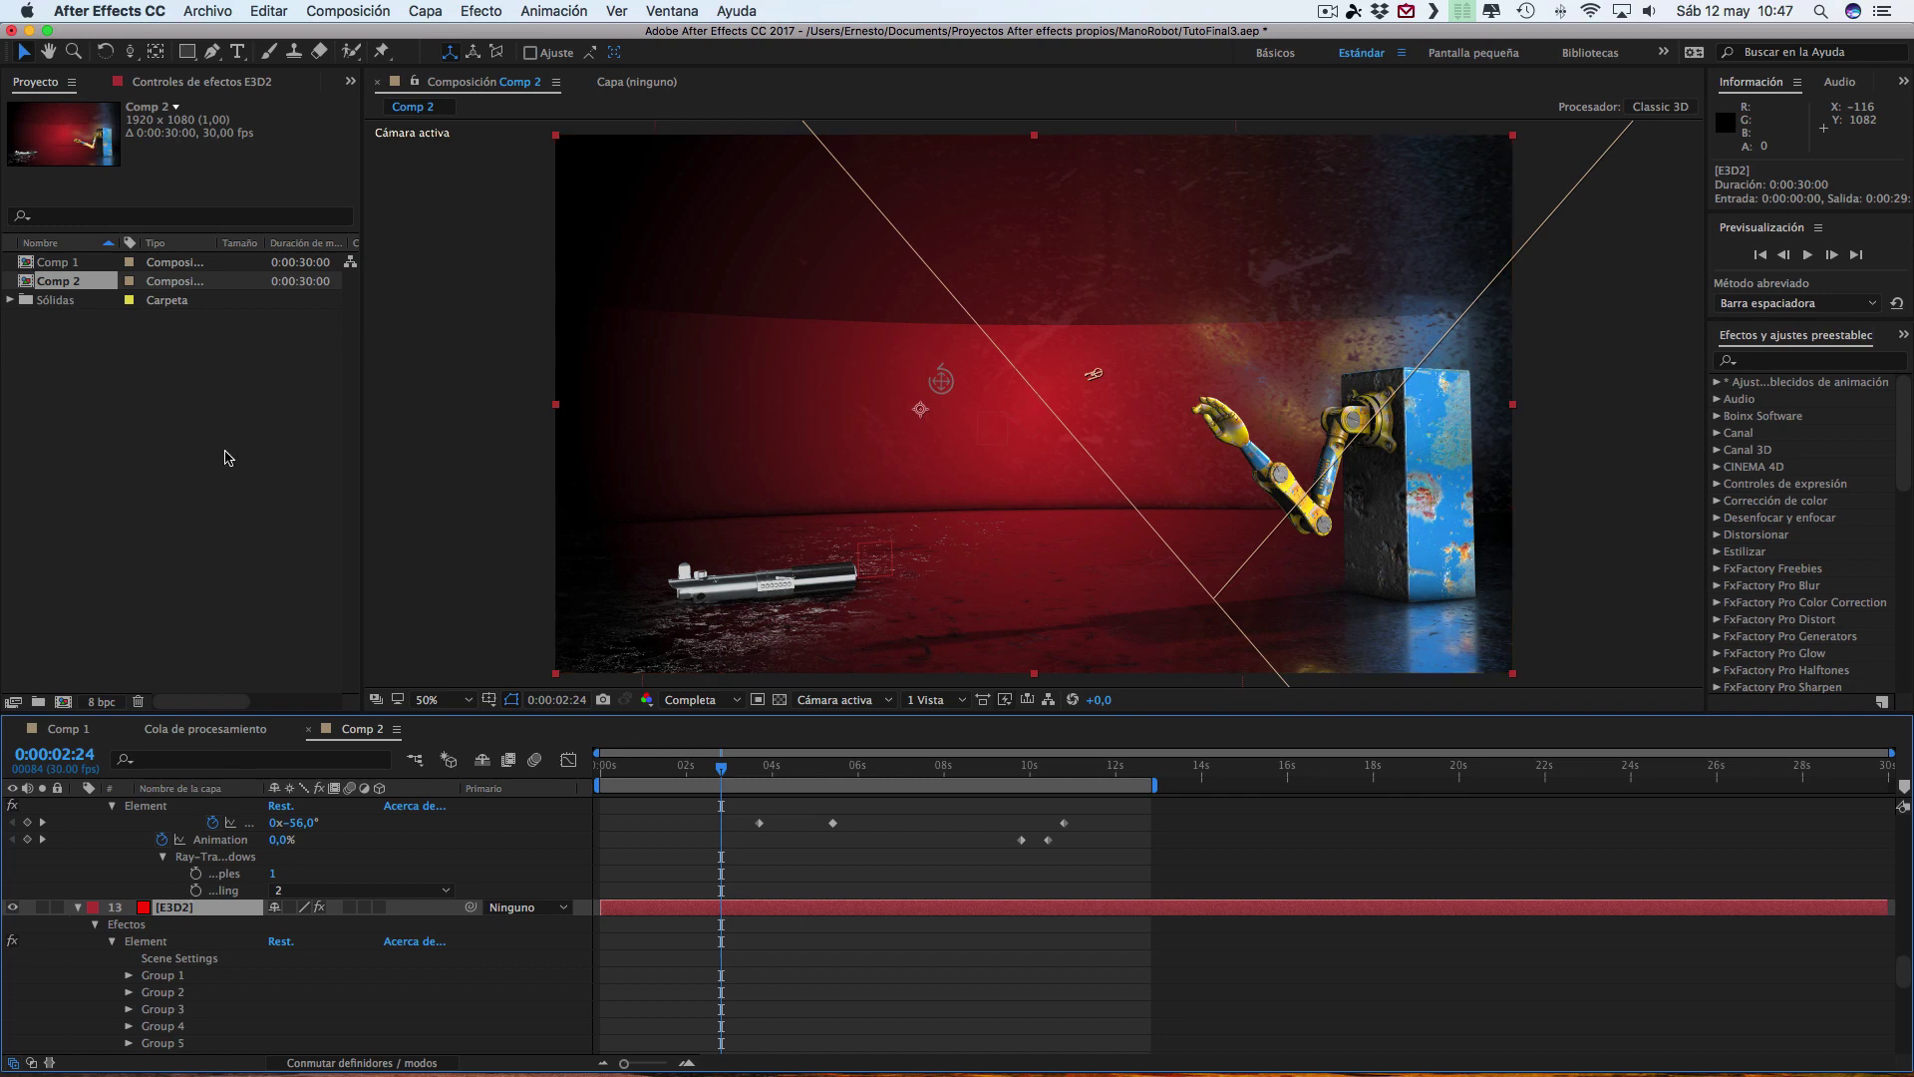
scroll(142, 886, "up", 4)
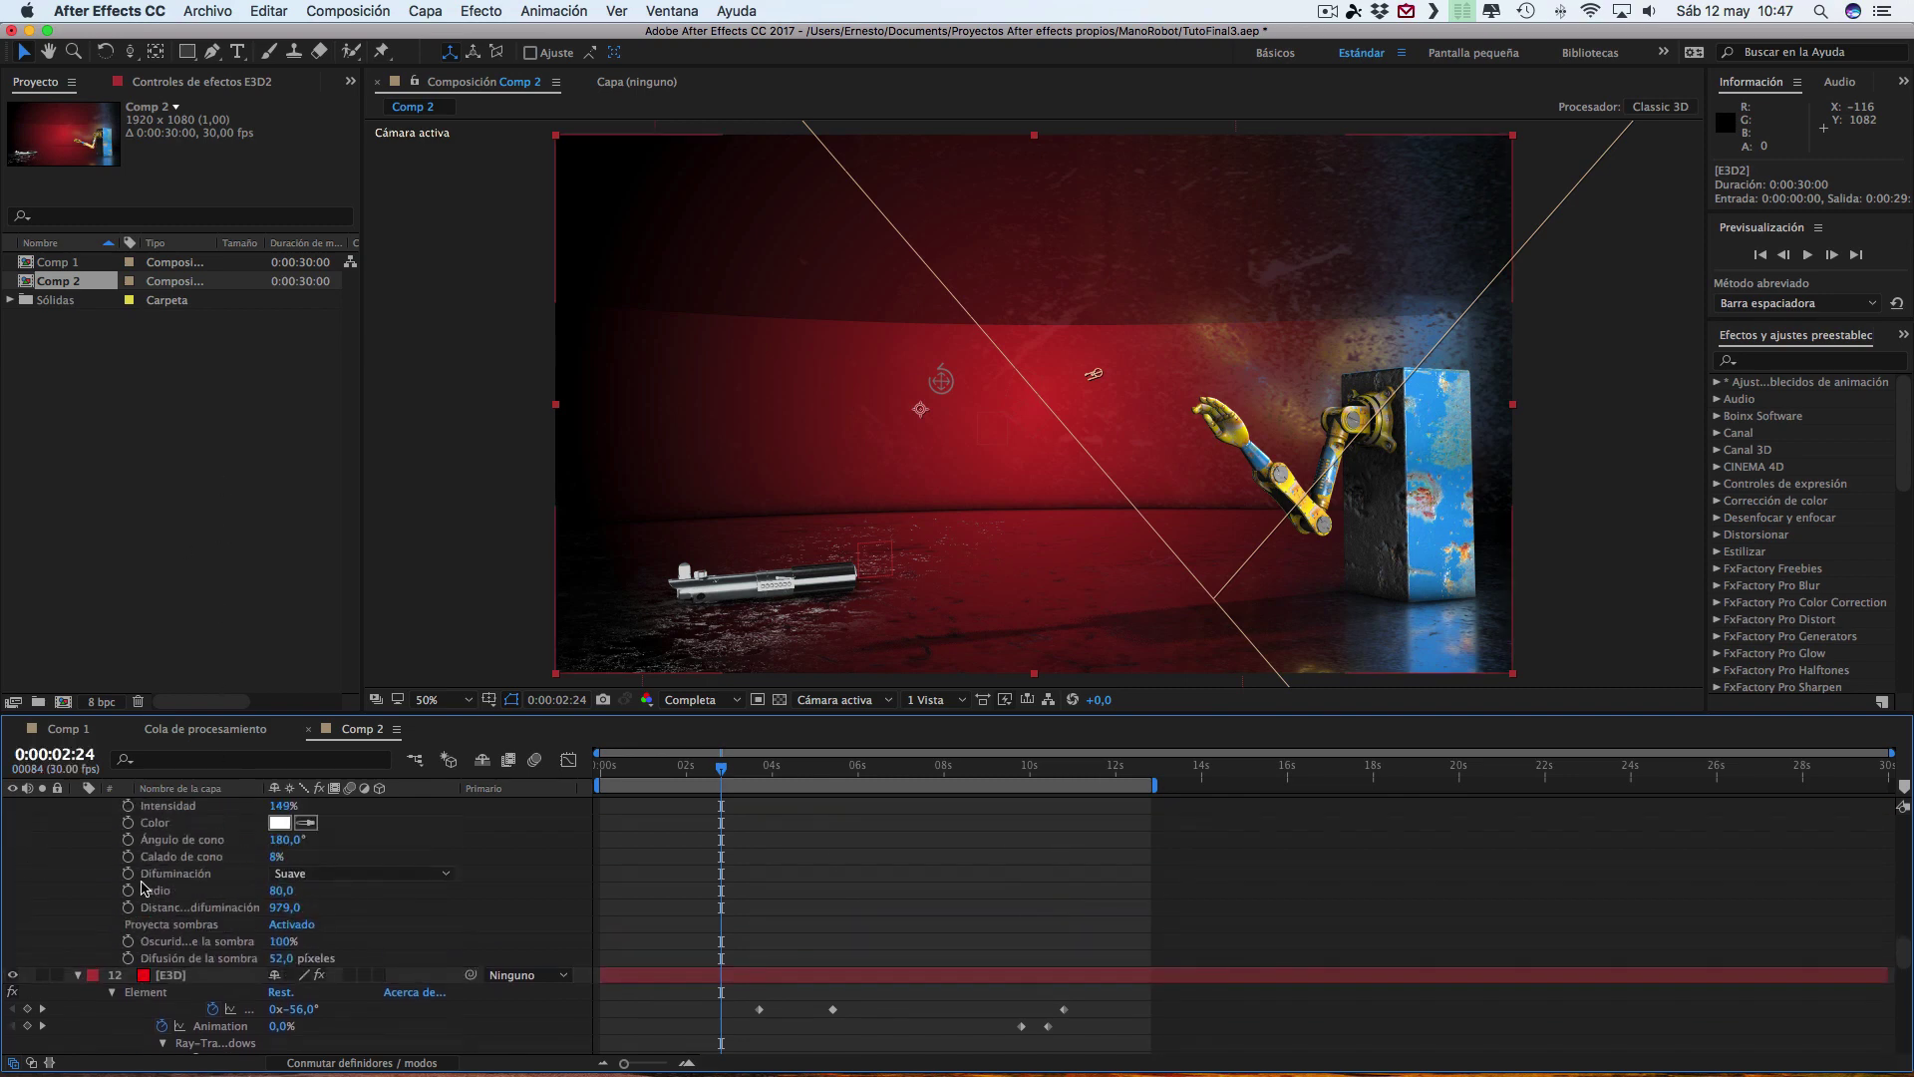
scroll(142, 887, "down", 3)
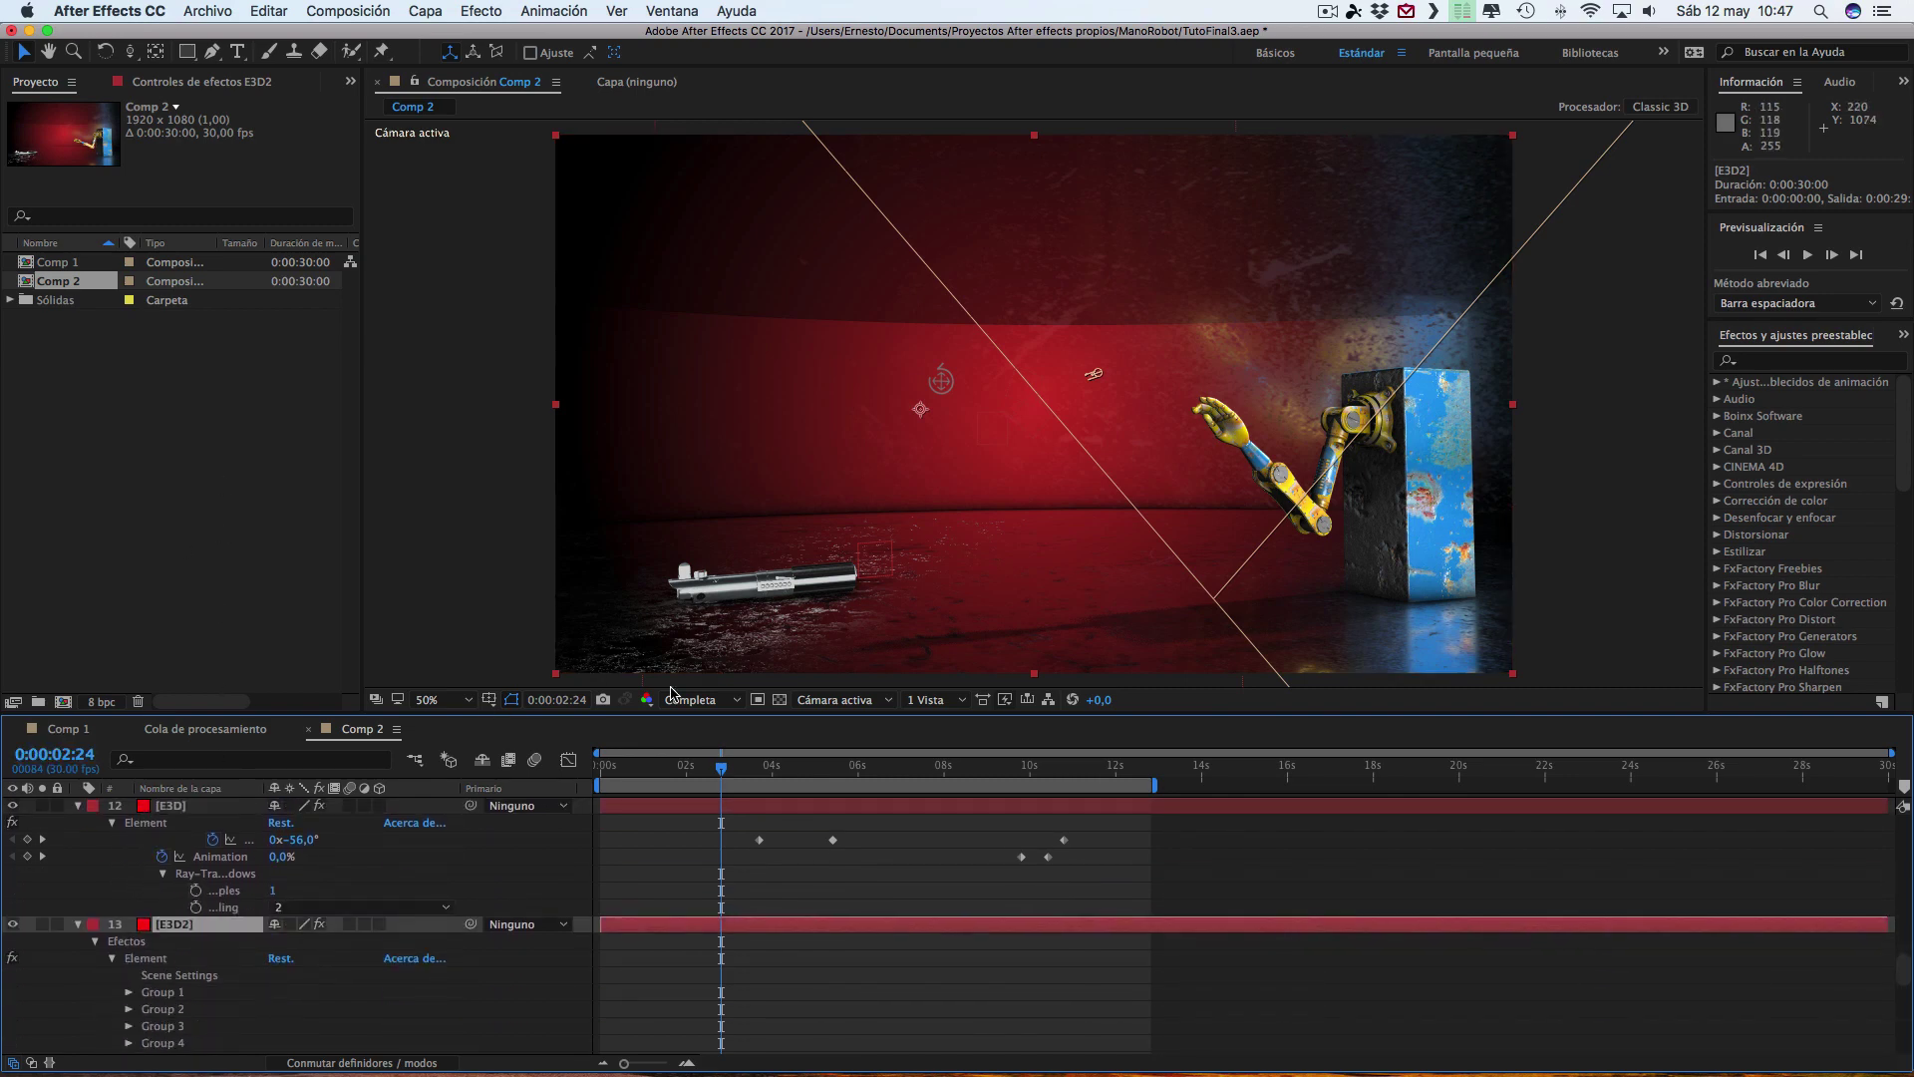
- Preview the arm at 5:29, 7:23, 8:22 and 9:19, settle on 0:00:07:03, then show all spaces
left_click(855, 770)
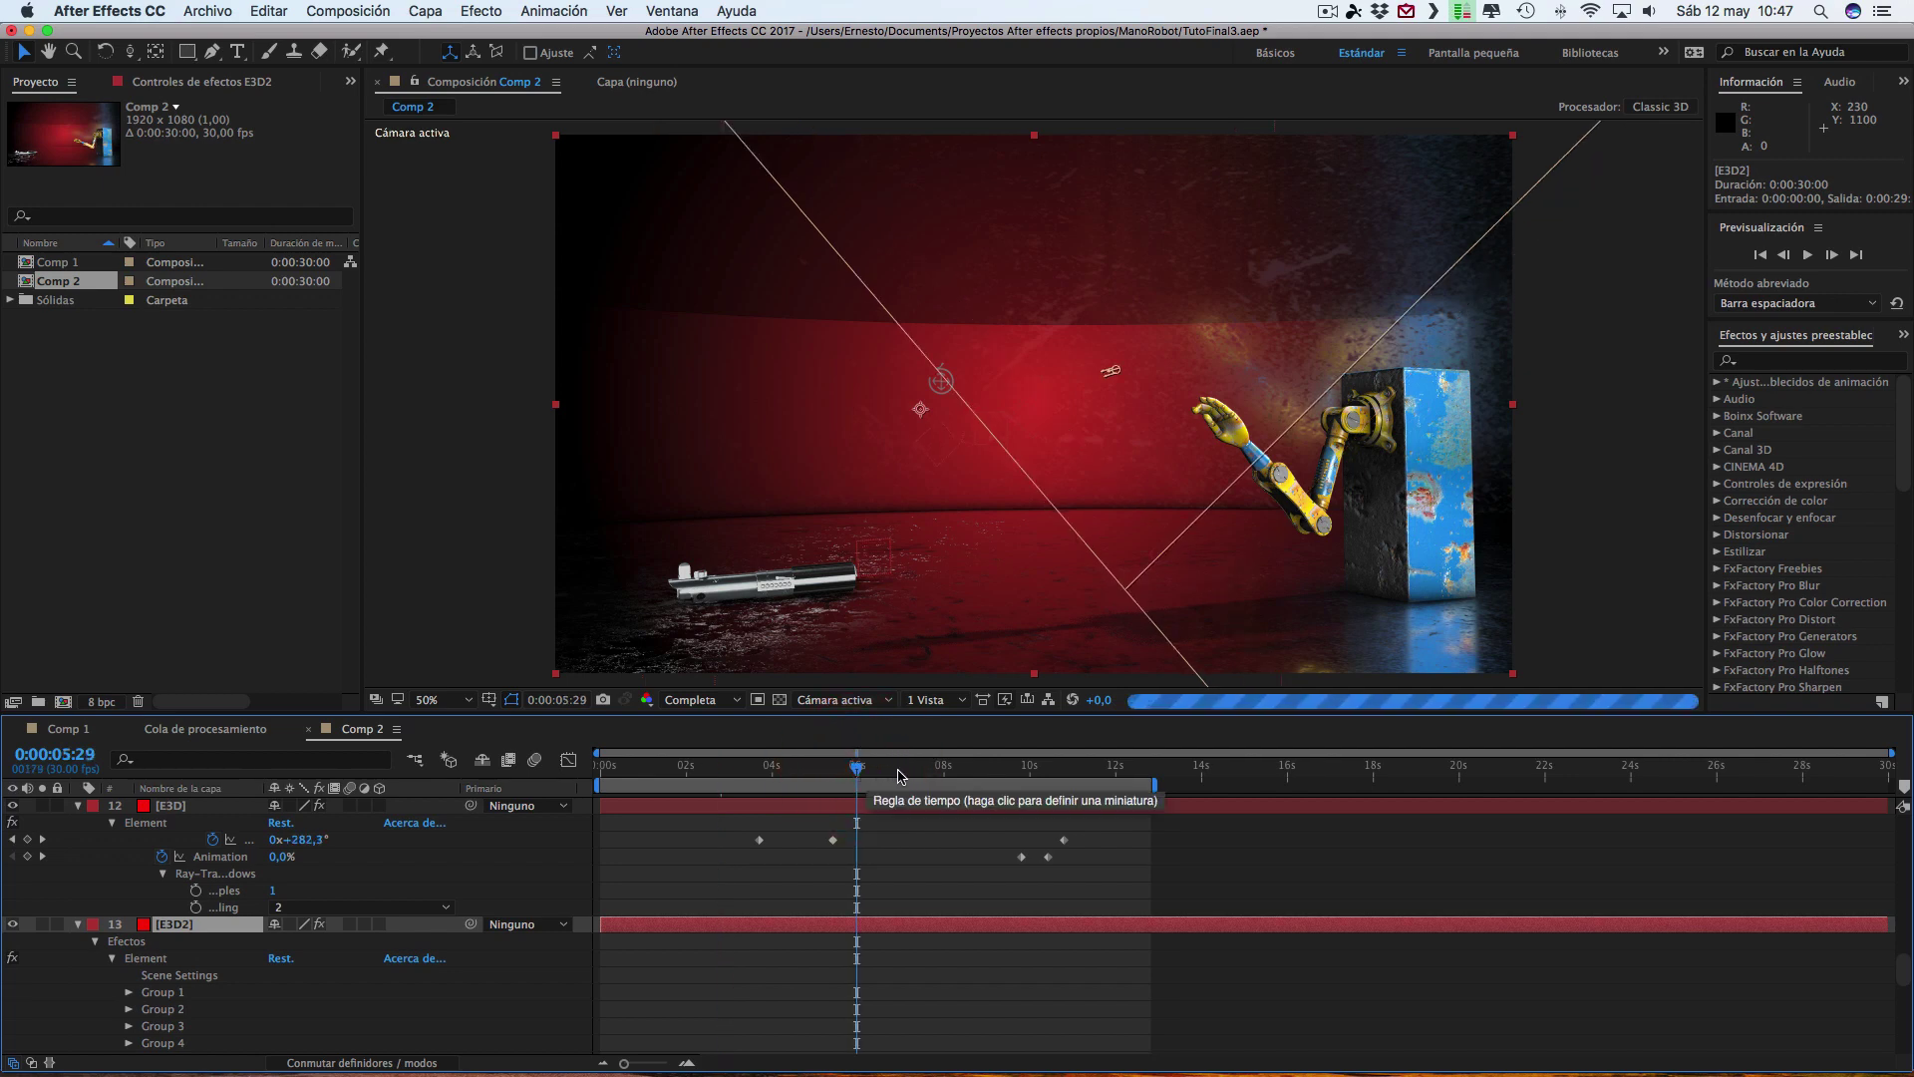
left_click(934, 770)
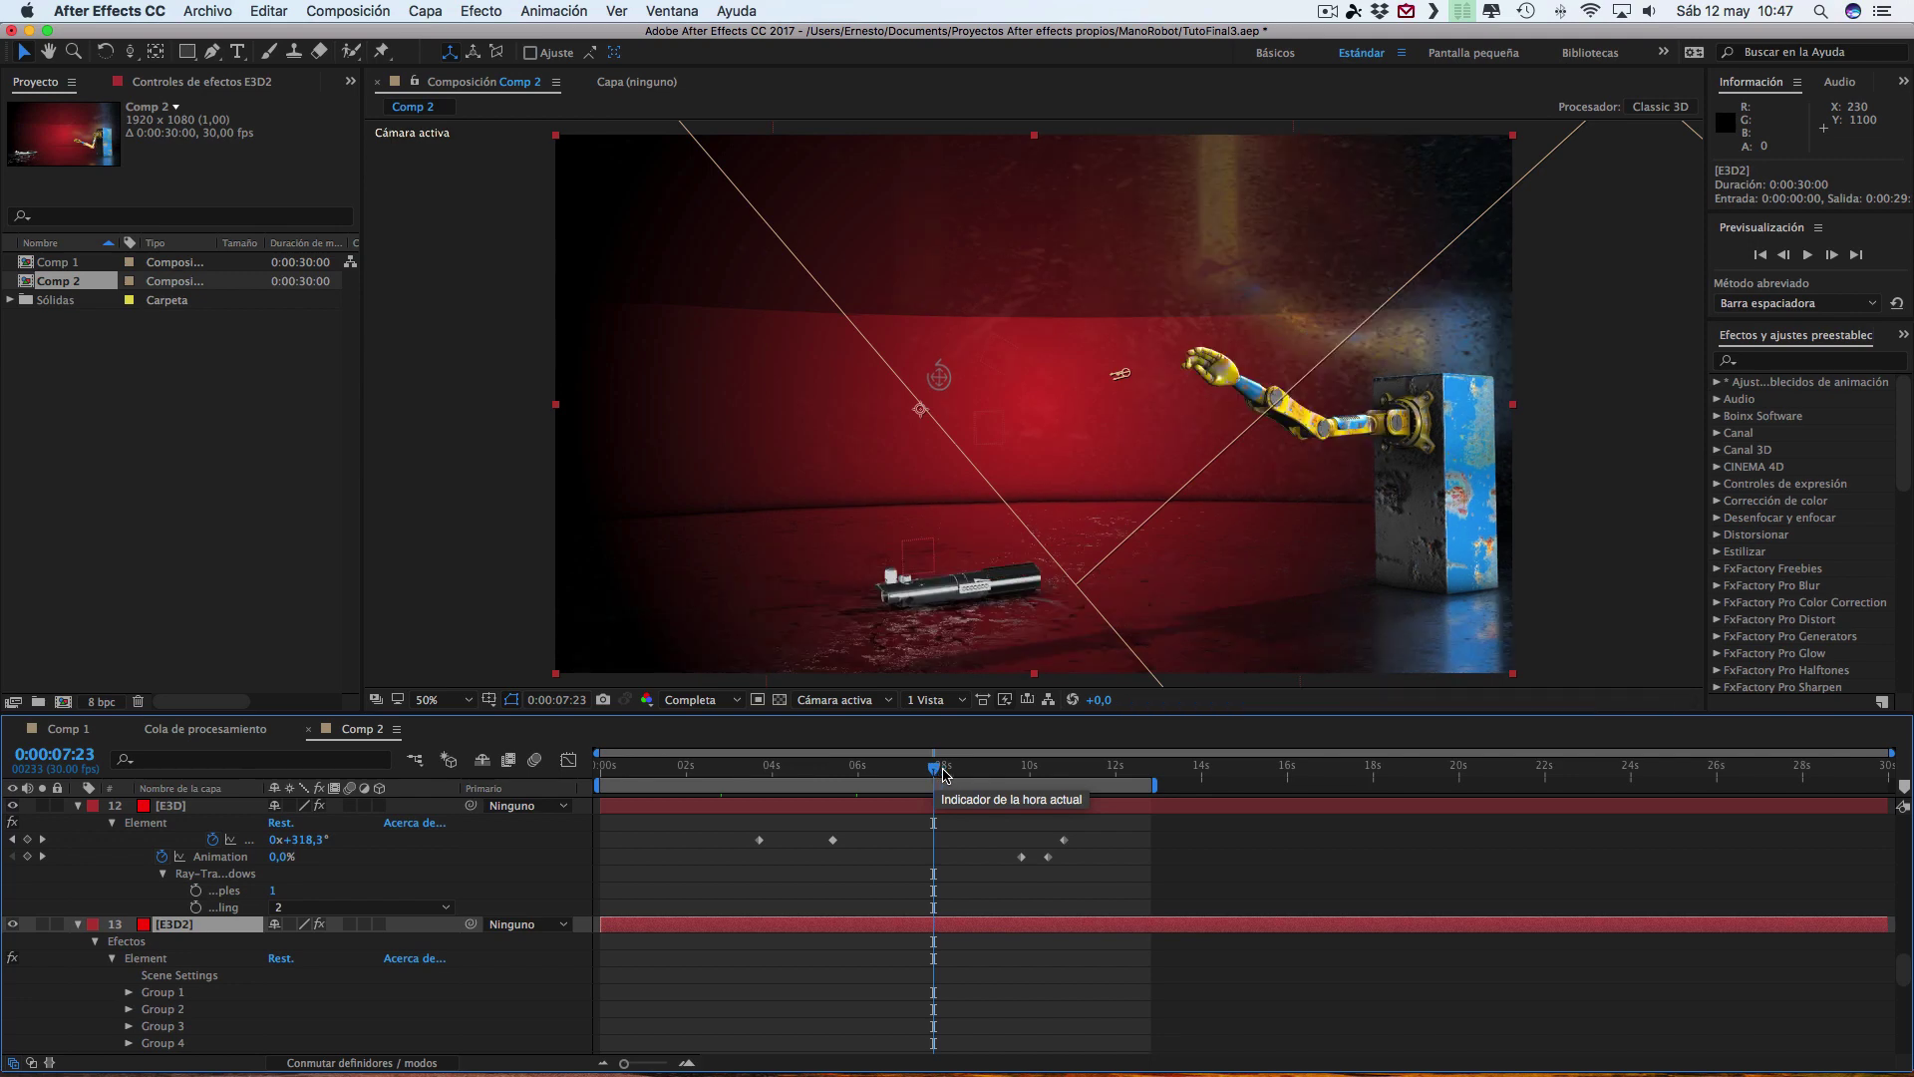
left_click(975, 769)
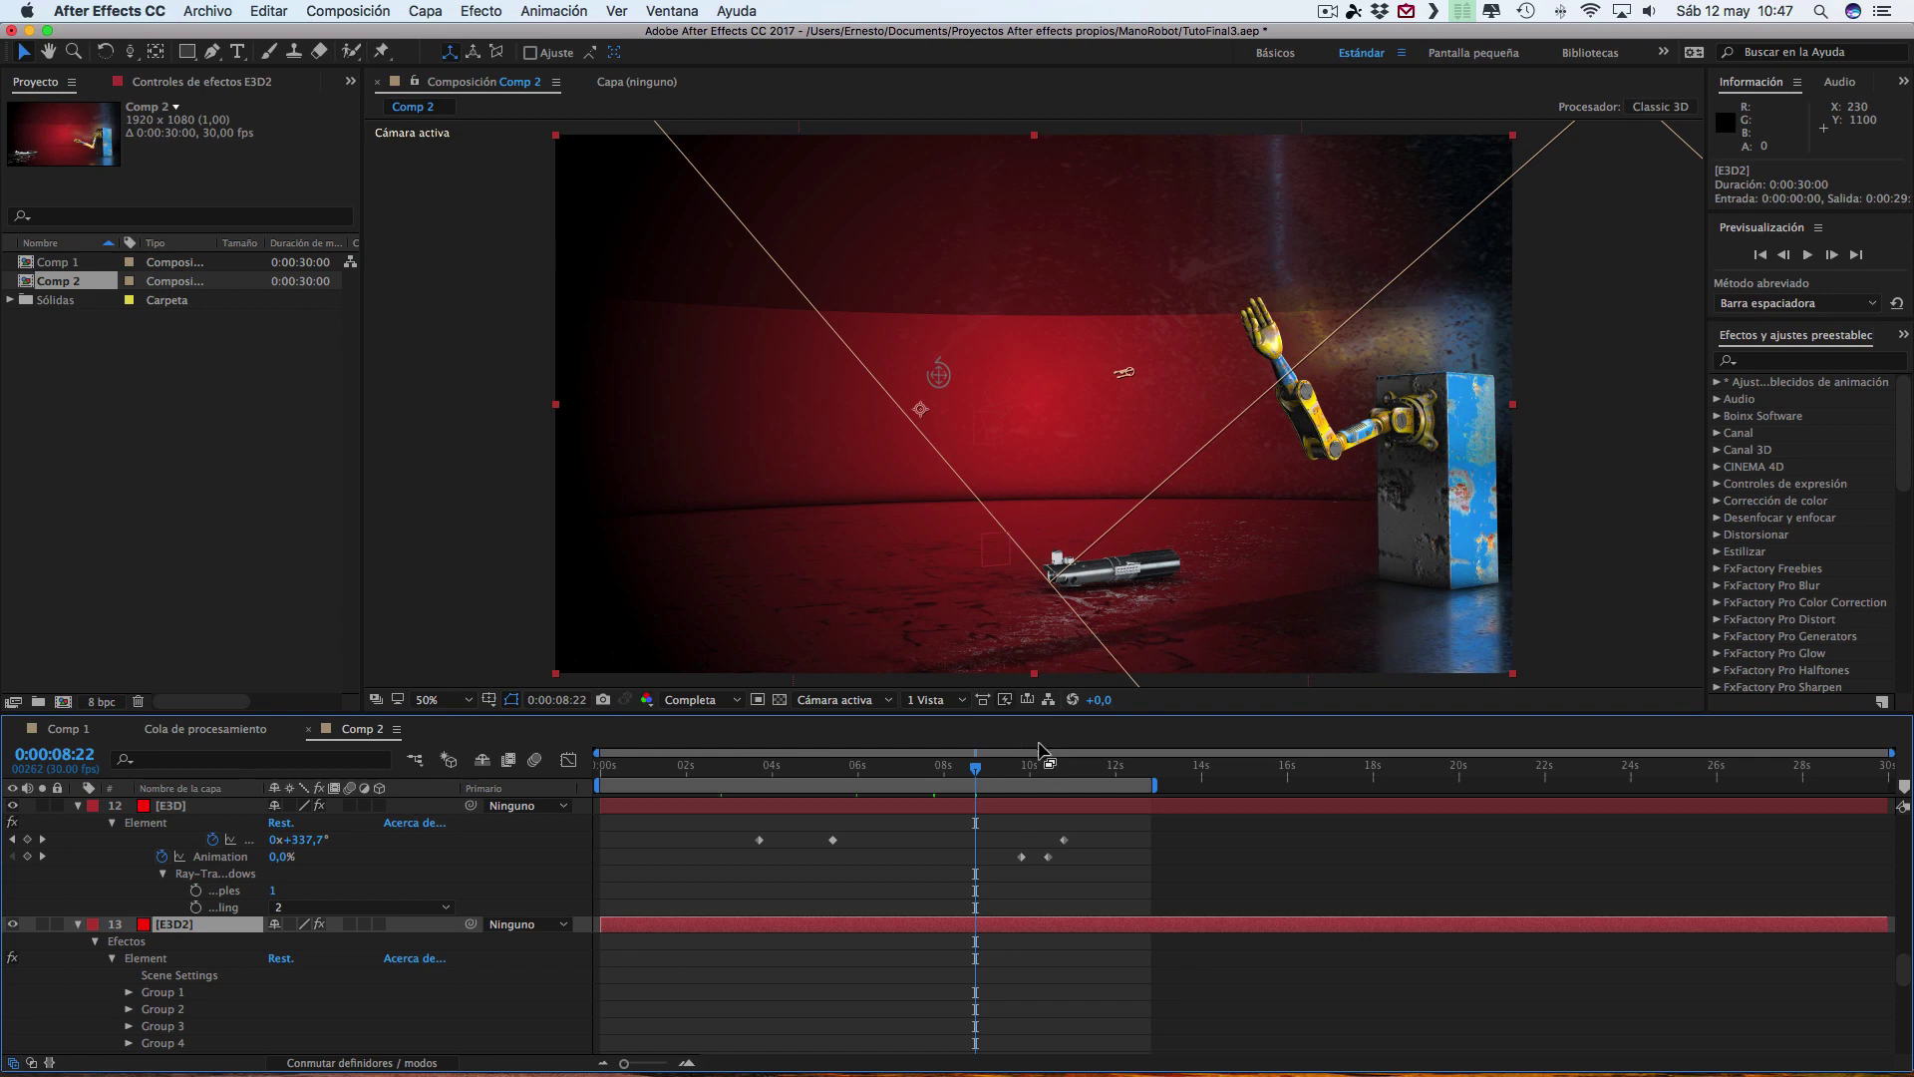
left_click(1015, 769)
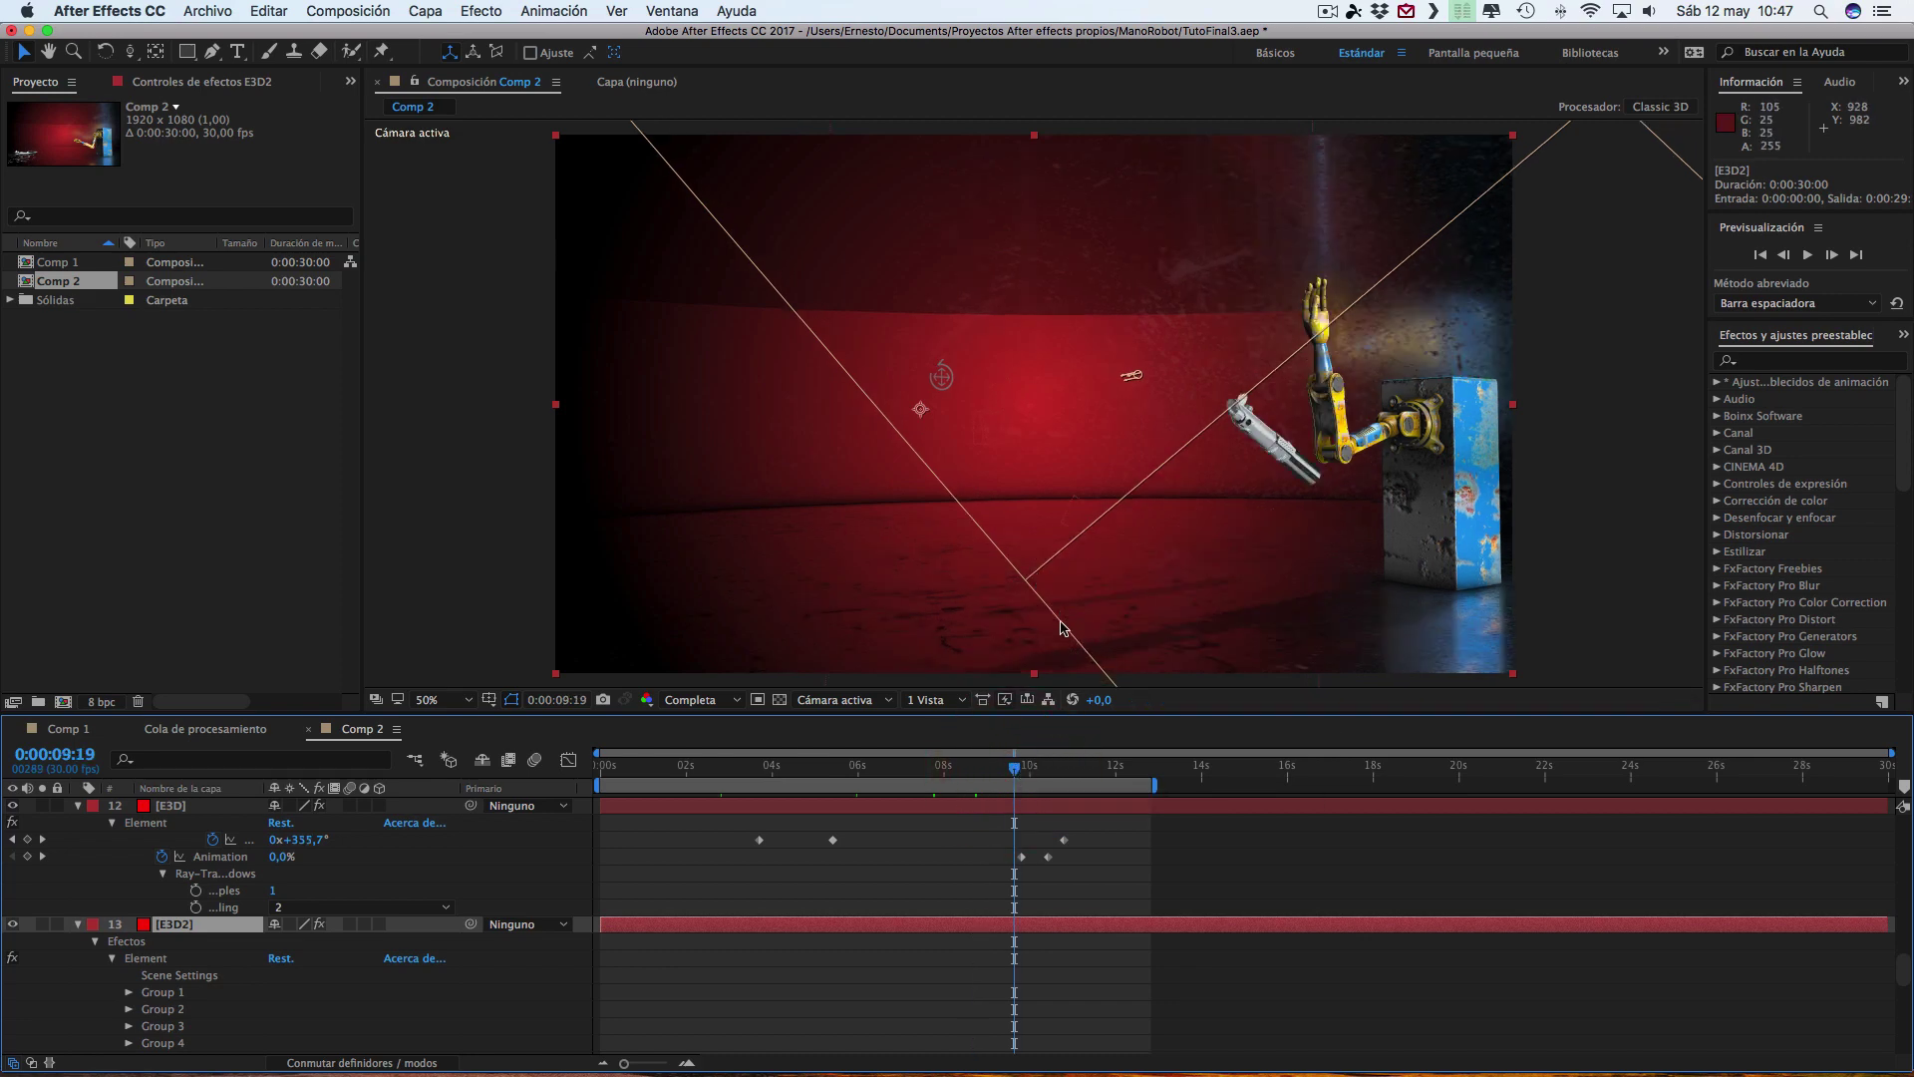
left_click(906, 772)
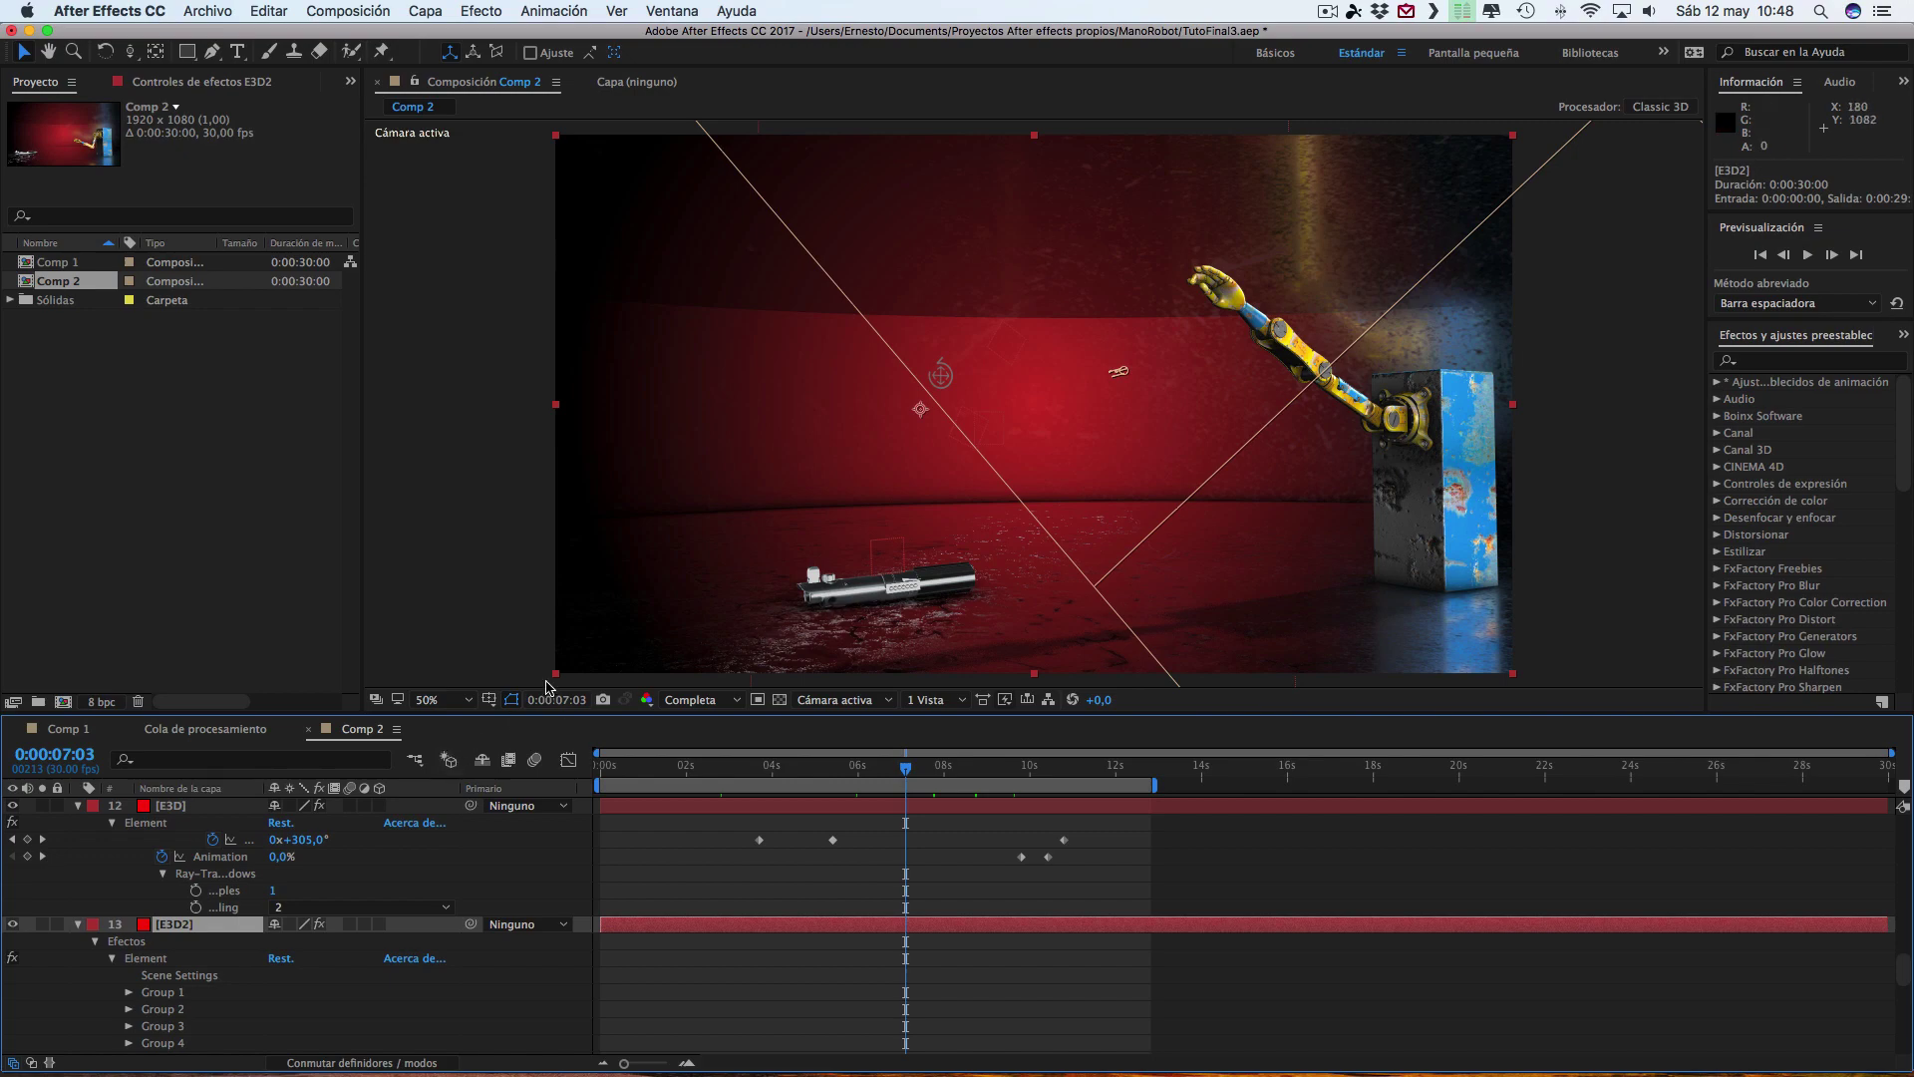
key("ctrl+Up")
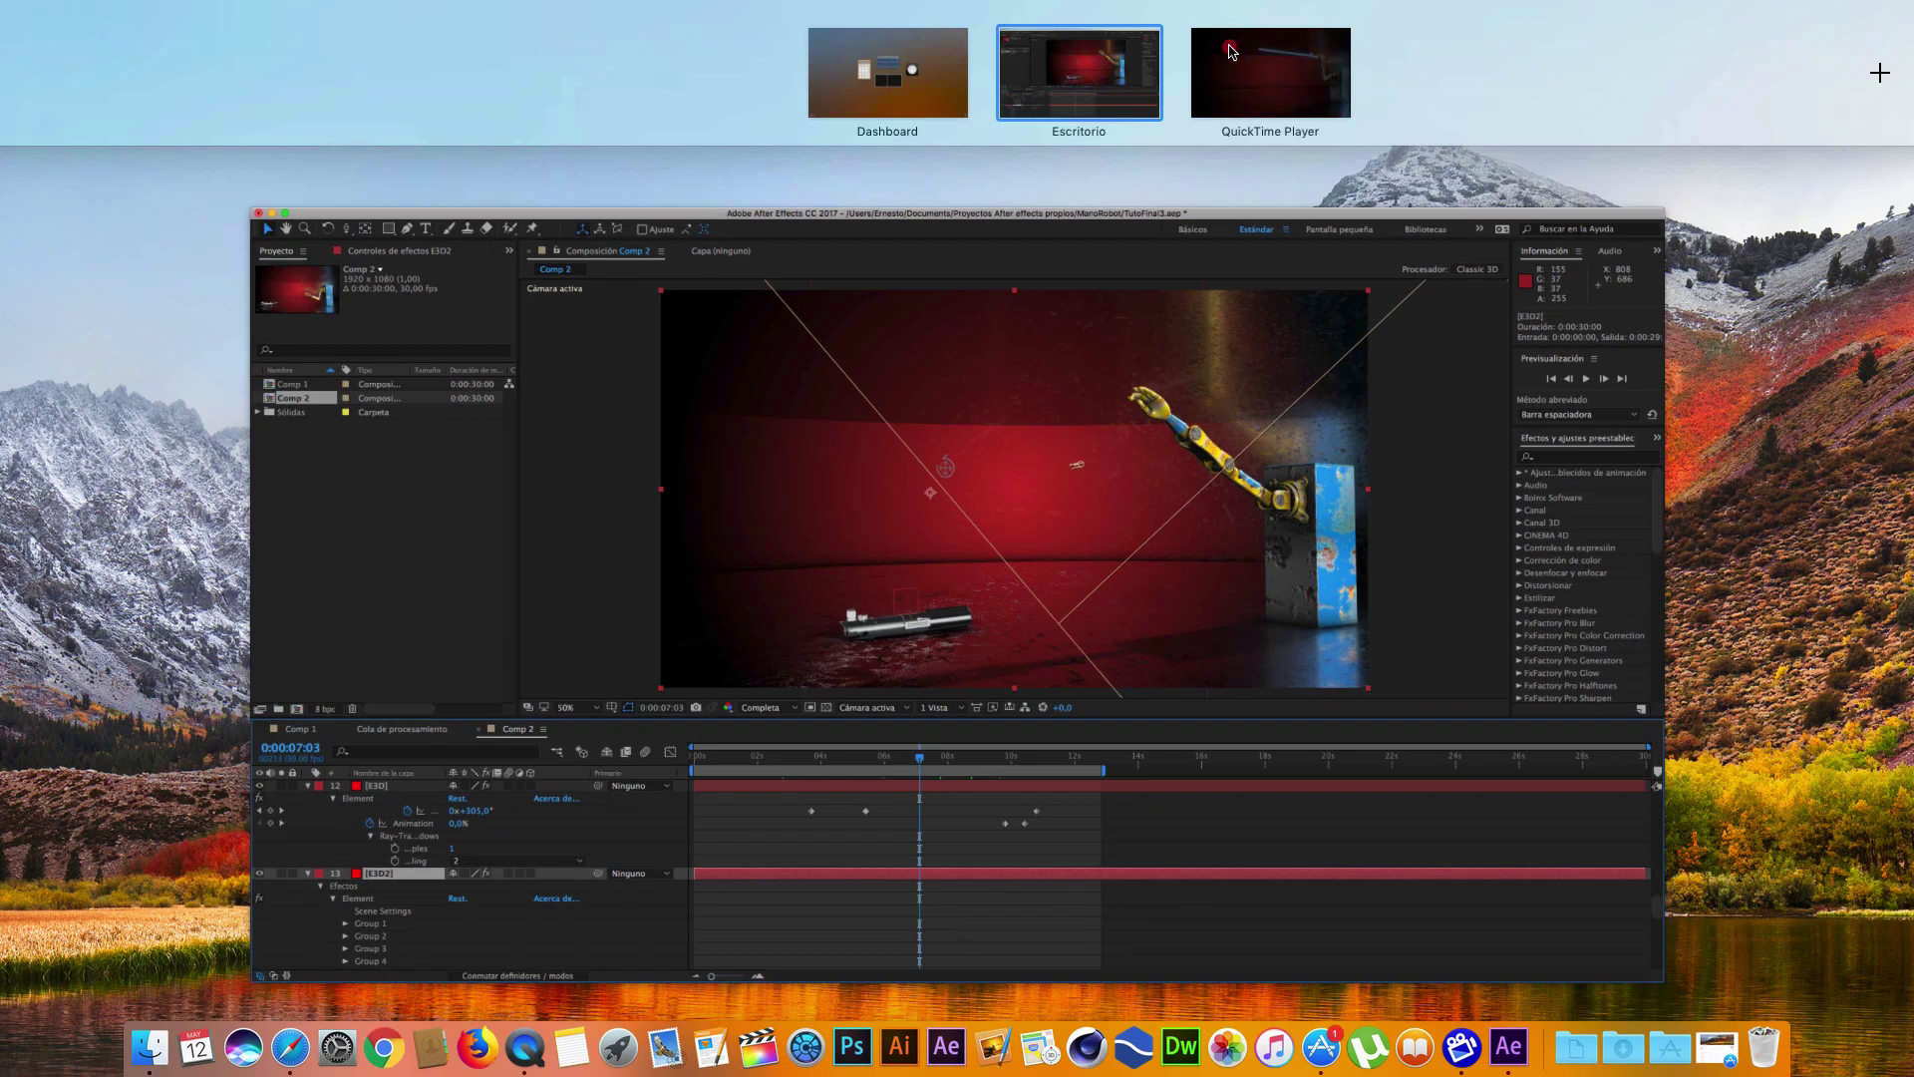
- Replay the QuickTime render from 00:00, pause as the blue saber ignites, then show all spaces
left_click(1194, 45)
left_click_drag(922, 900, 681, 905)
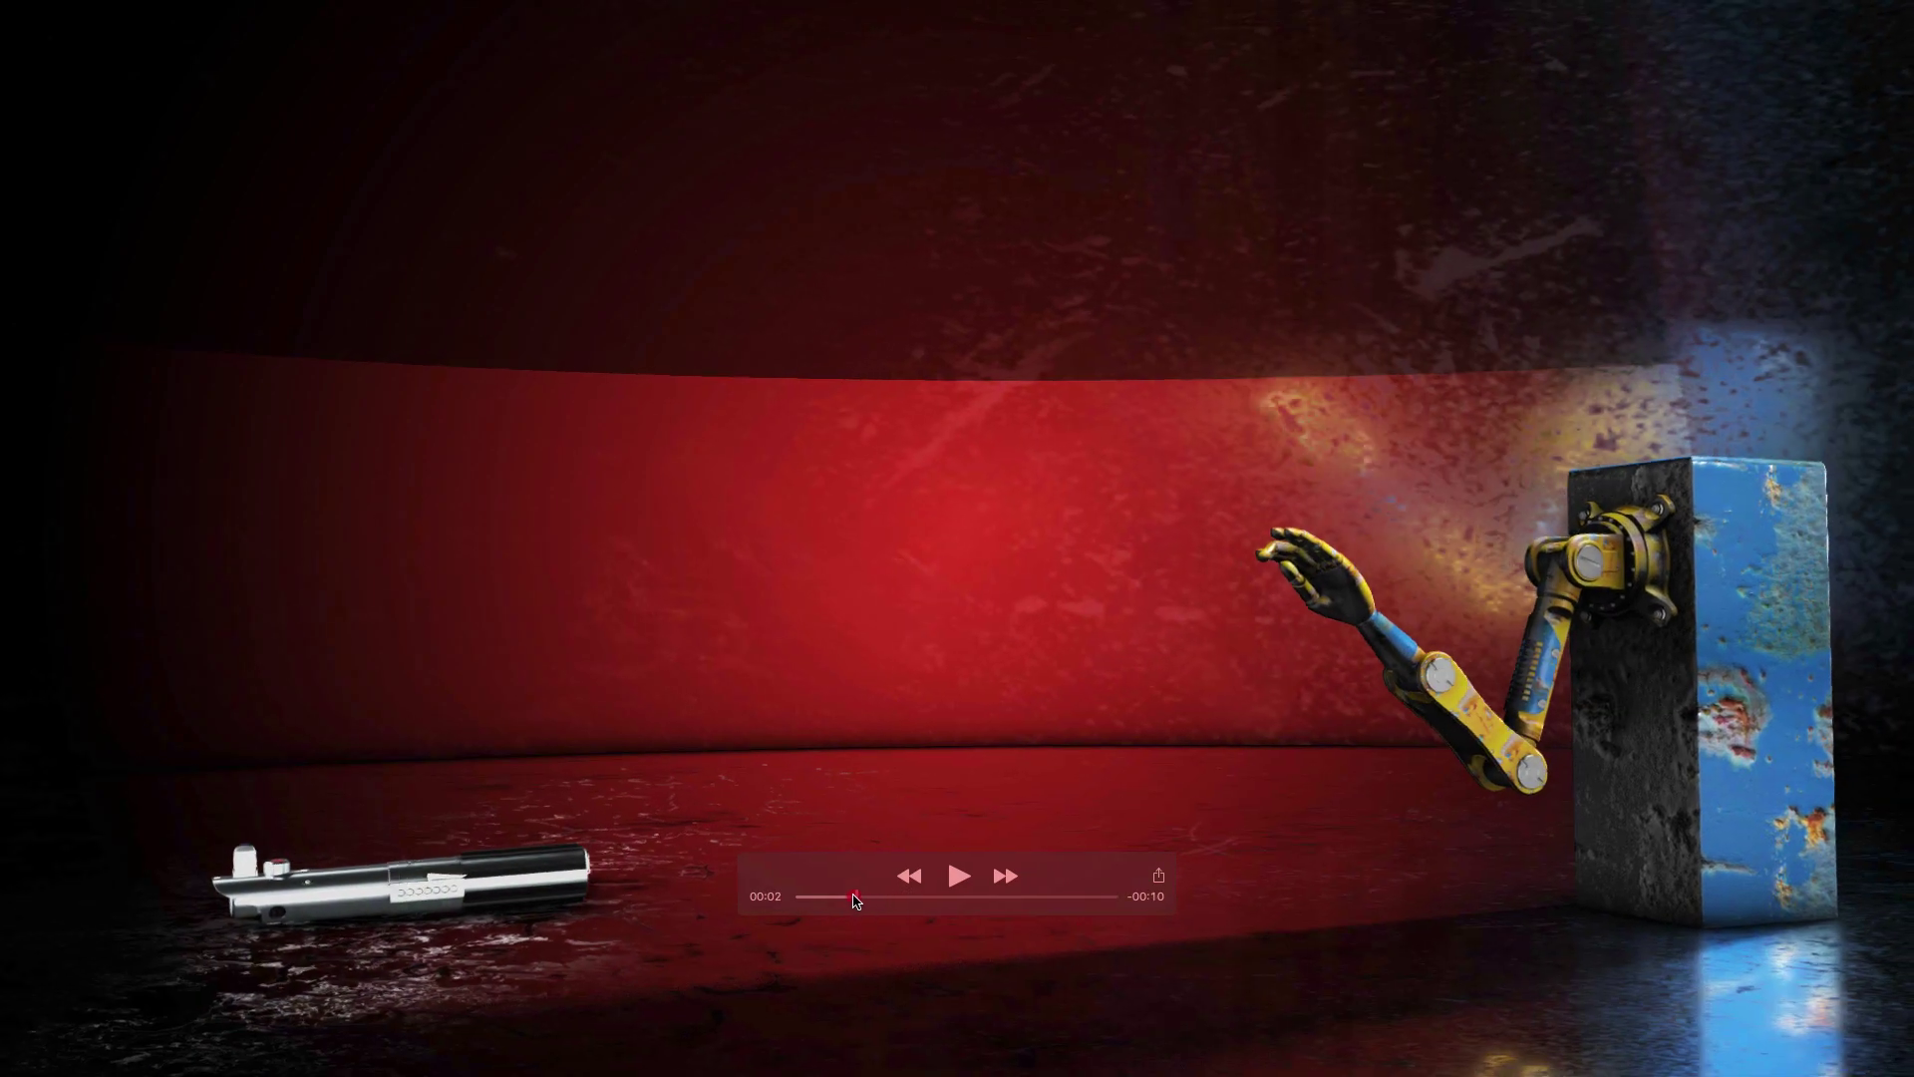
key("space")
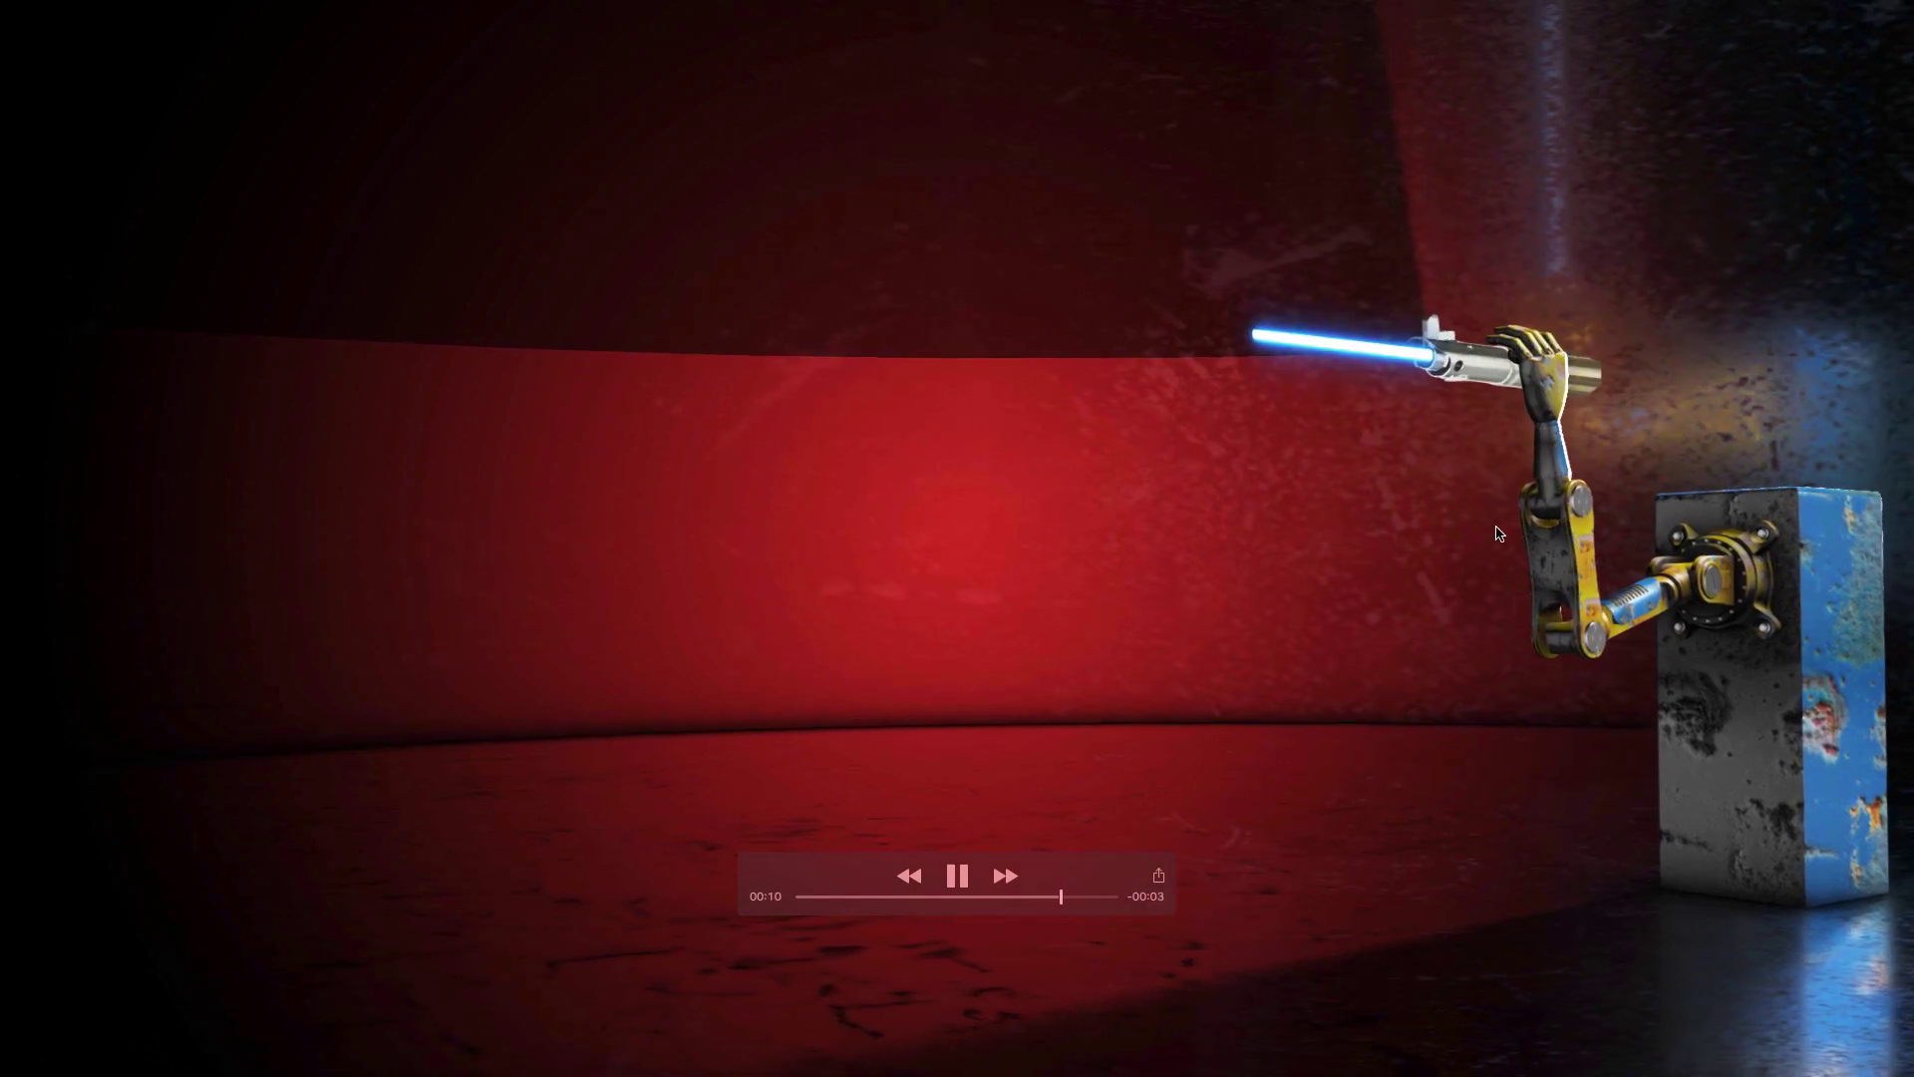
key("space")
key("ctrl+Up")
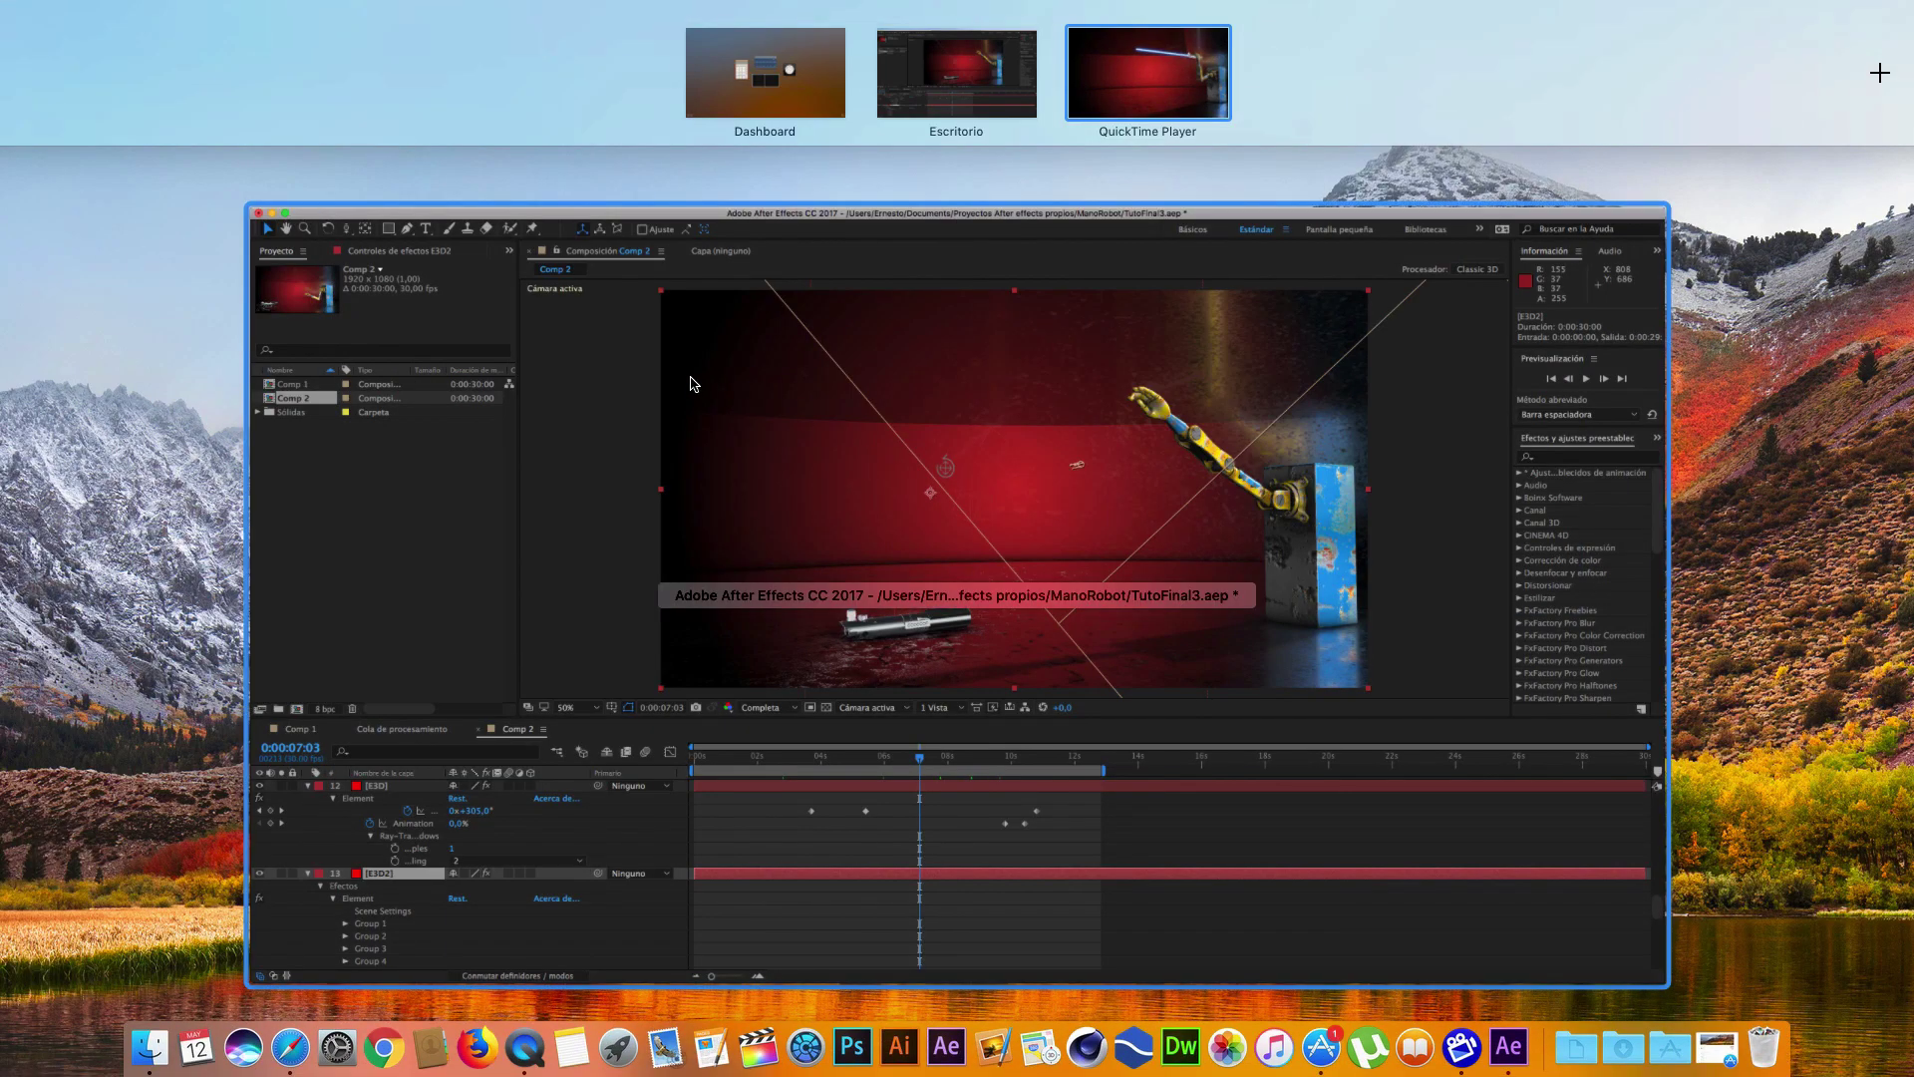
- Return to After Effects and collapse the [sablelaser], Luz 1, [E3D] and [E3D2] layers
left_click(695, 384)
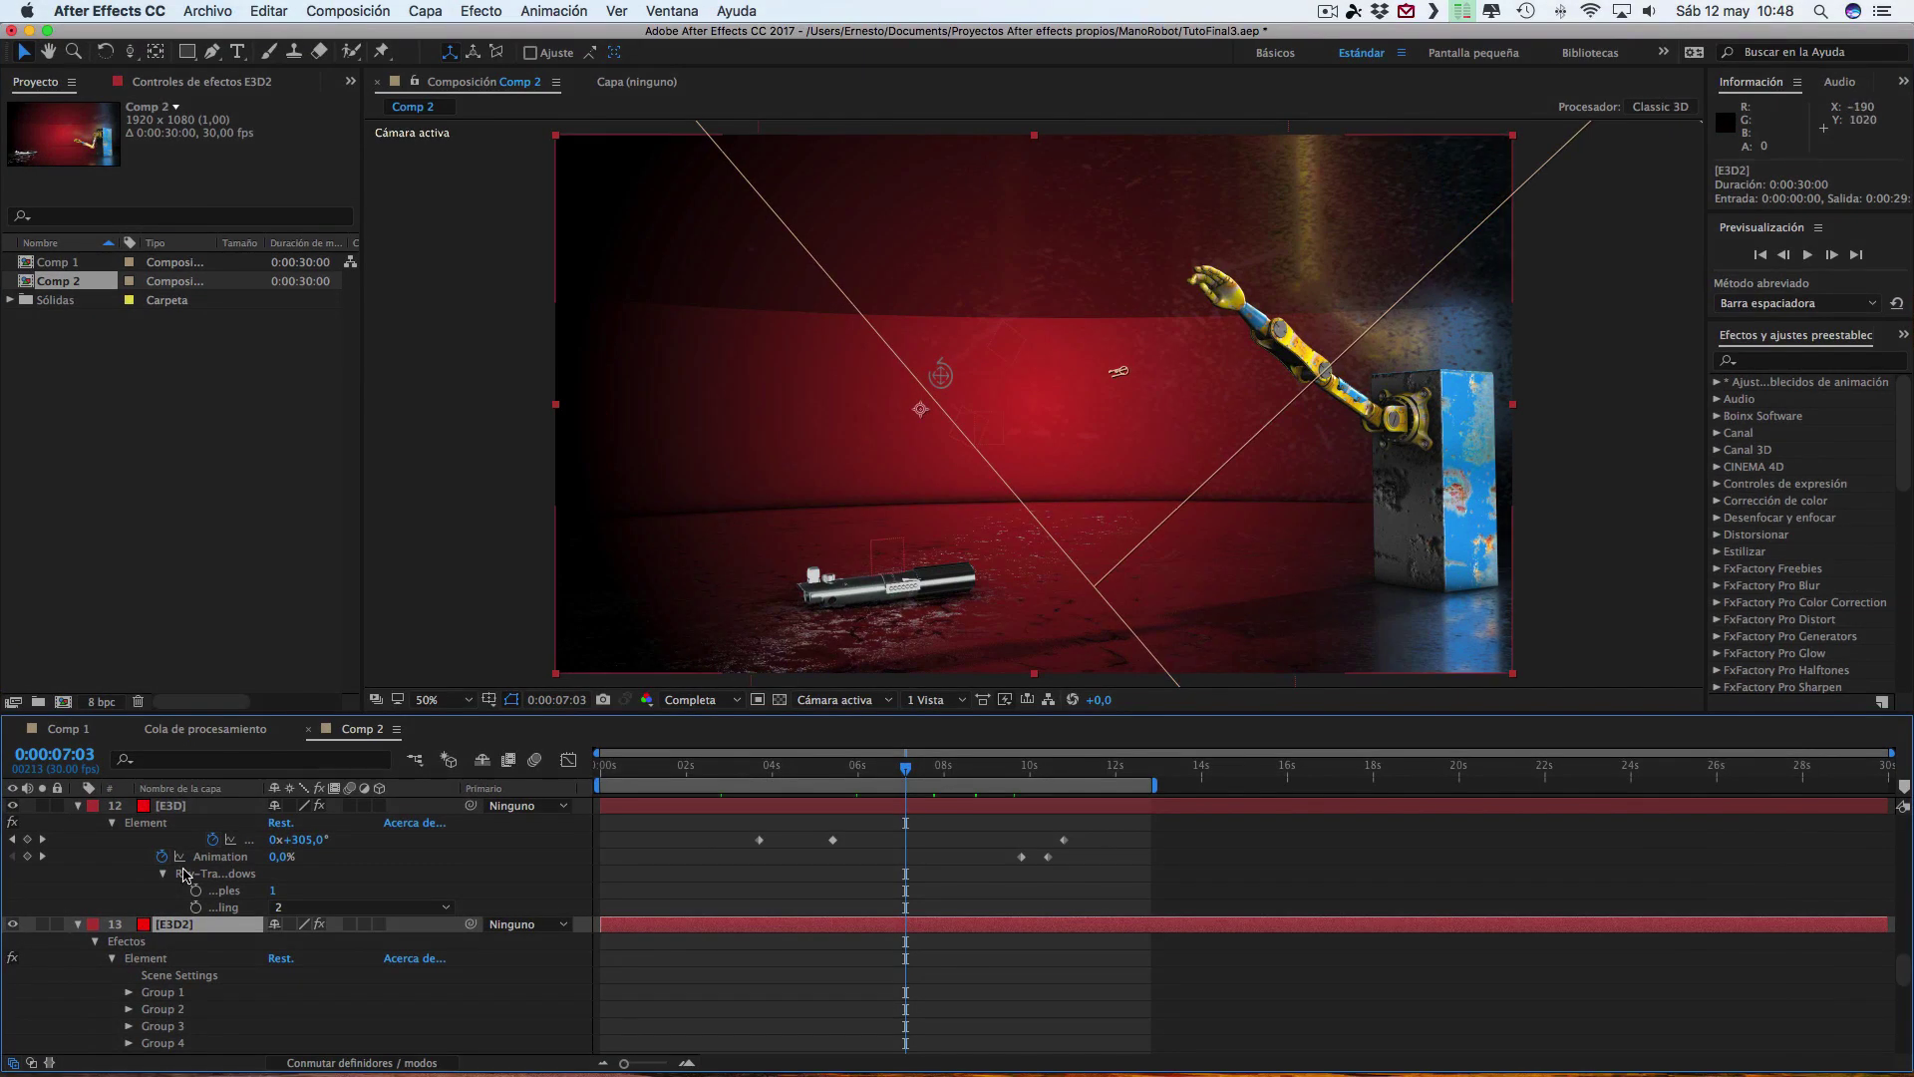
scroll(156, 900, "up", 5)
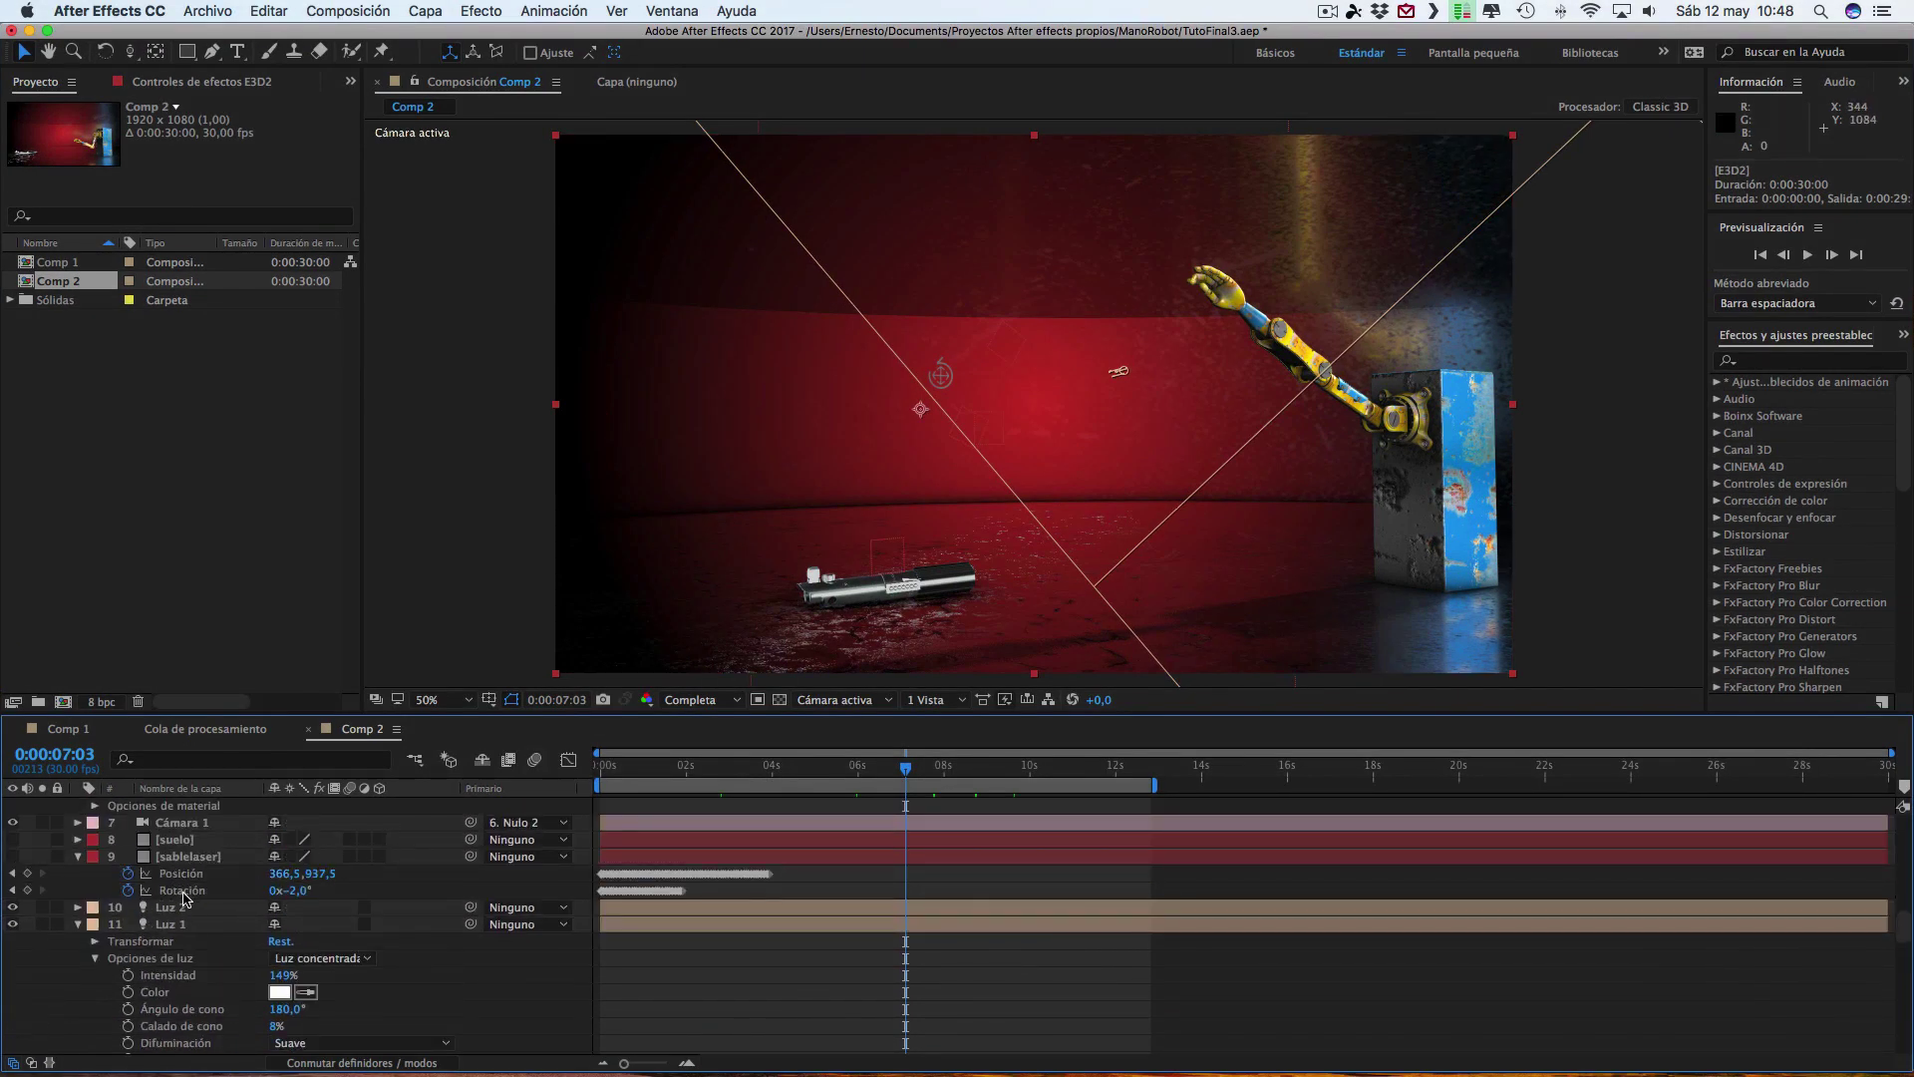
left_click(79, 857)
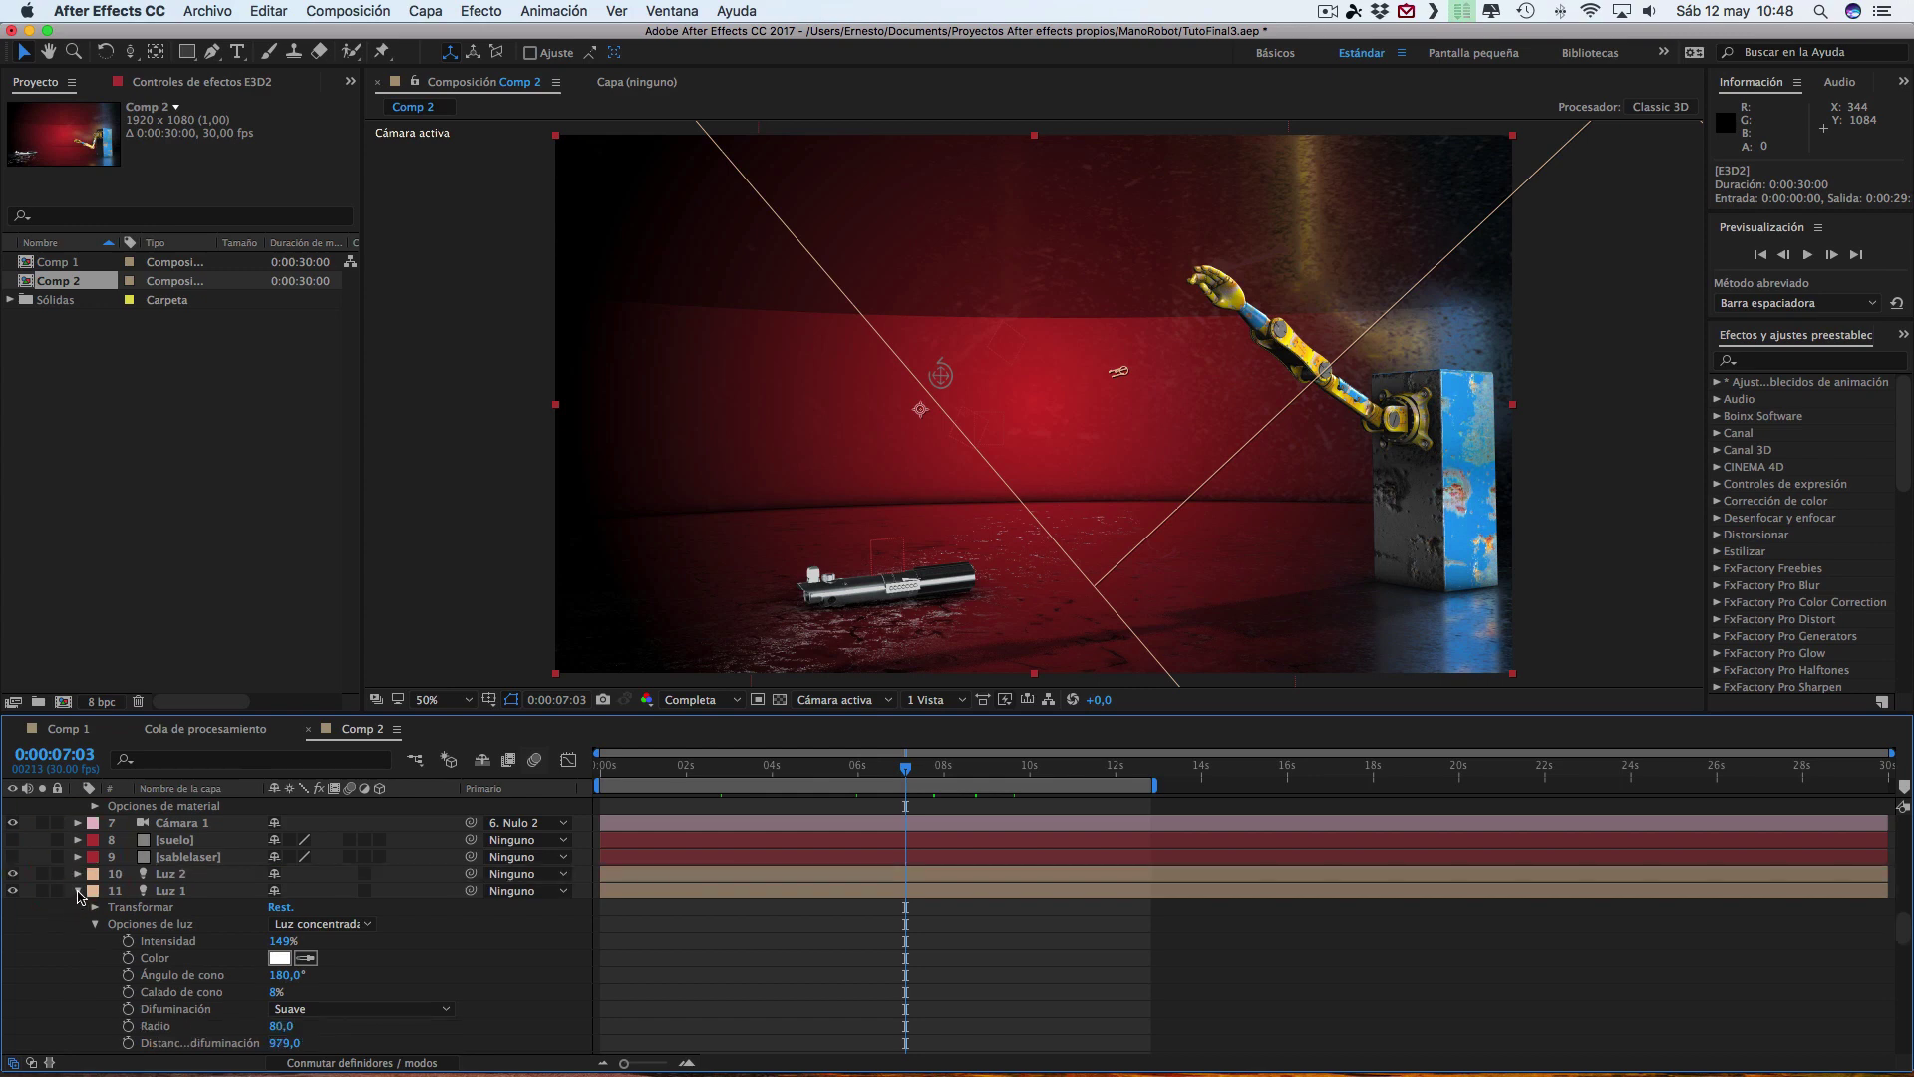
left_click(79, 890)
left_click(78, 907)
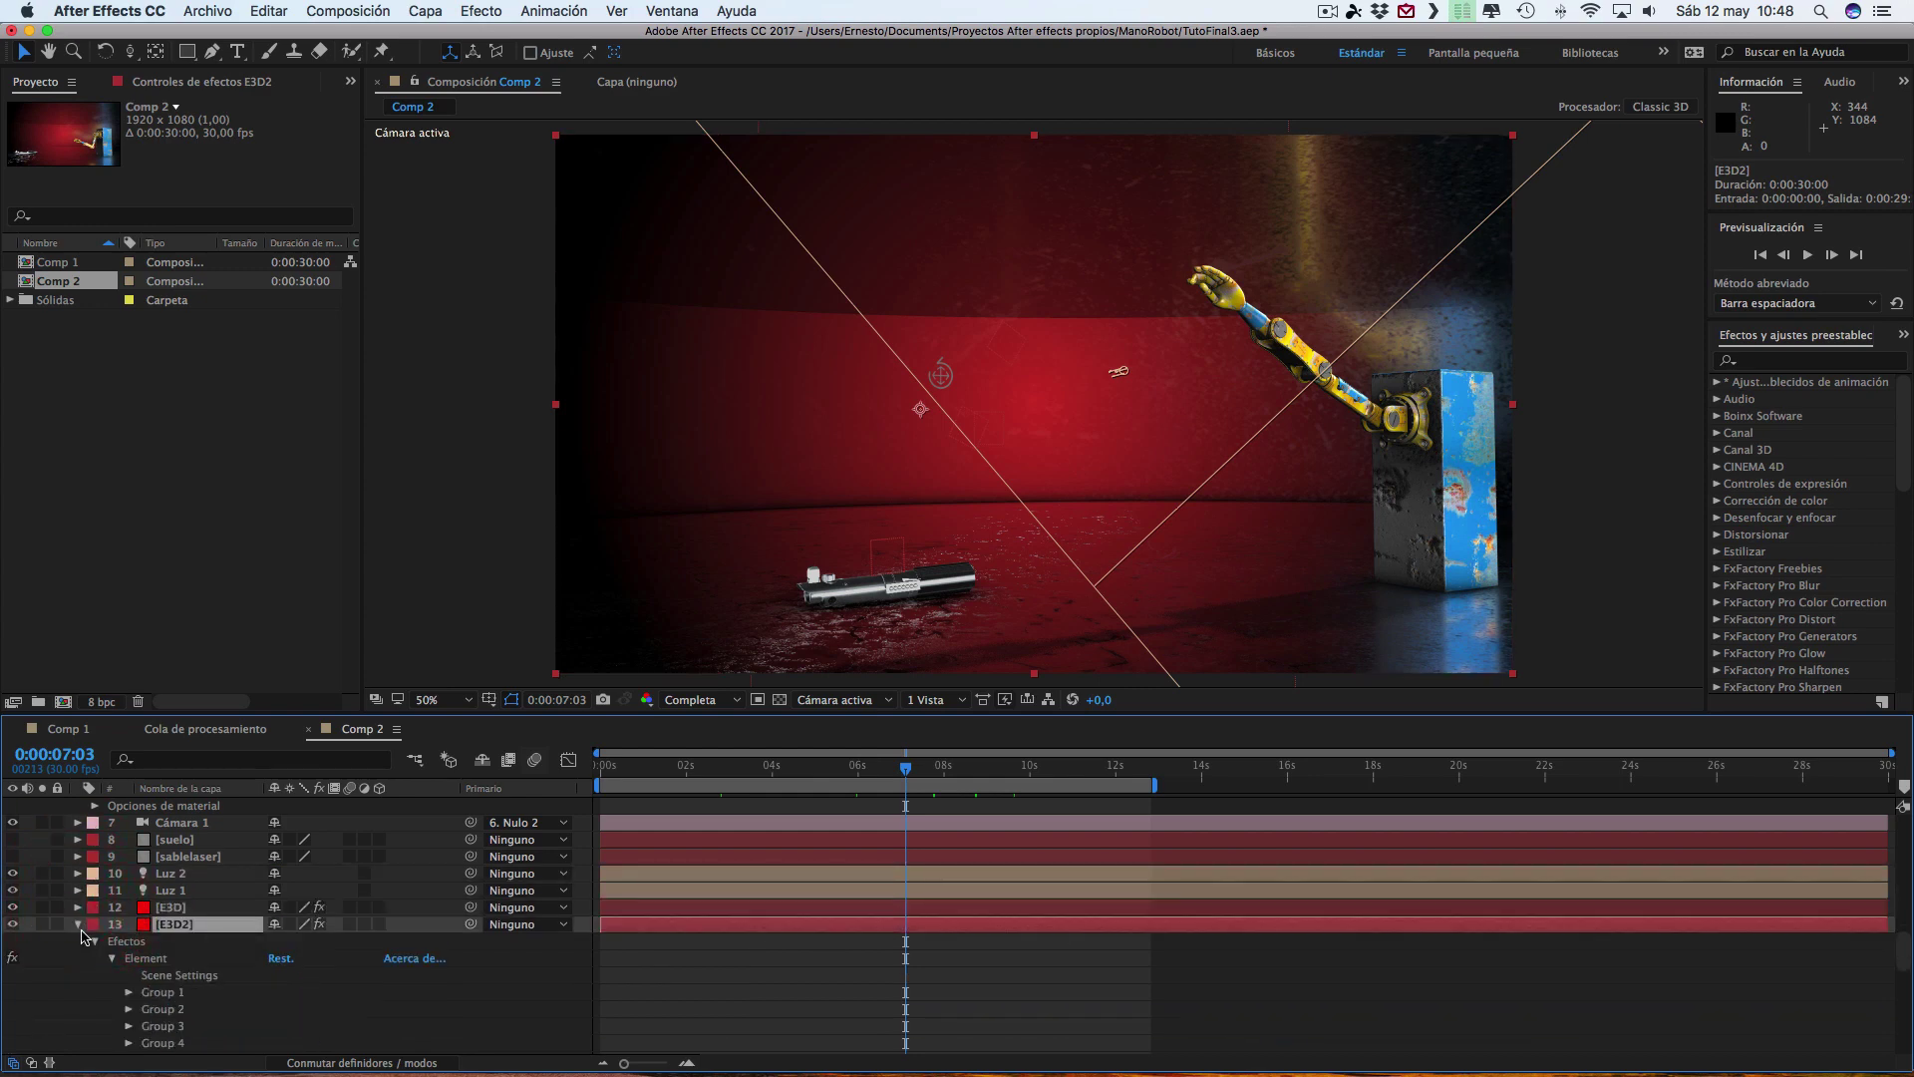
left_click(84, 927)
- Collapse the [Nulo 2] and [saber] layers and select Group 1 Null (59)
scroll(88, 887, "up", 5)
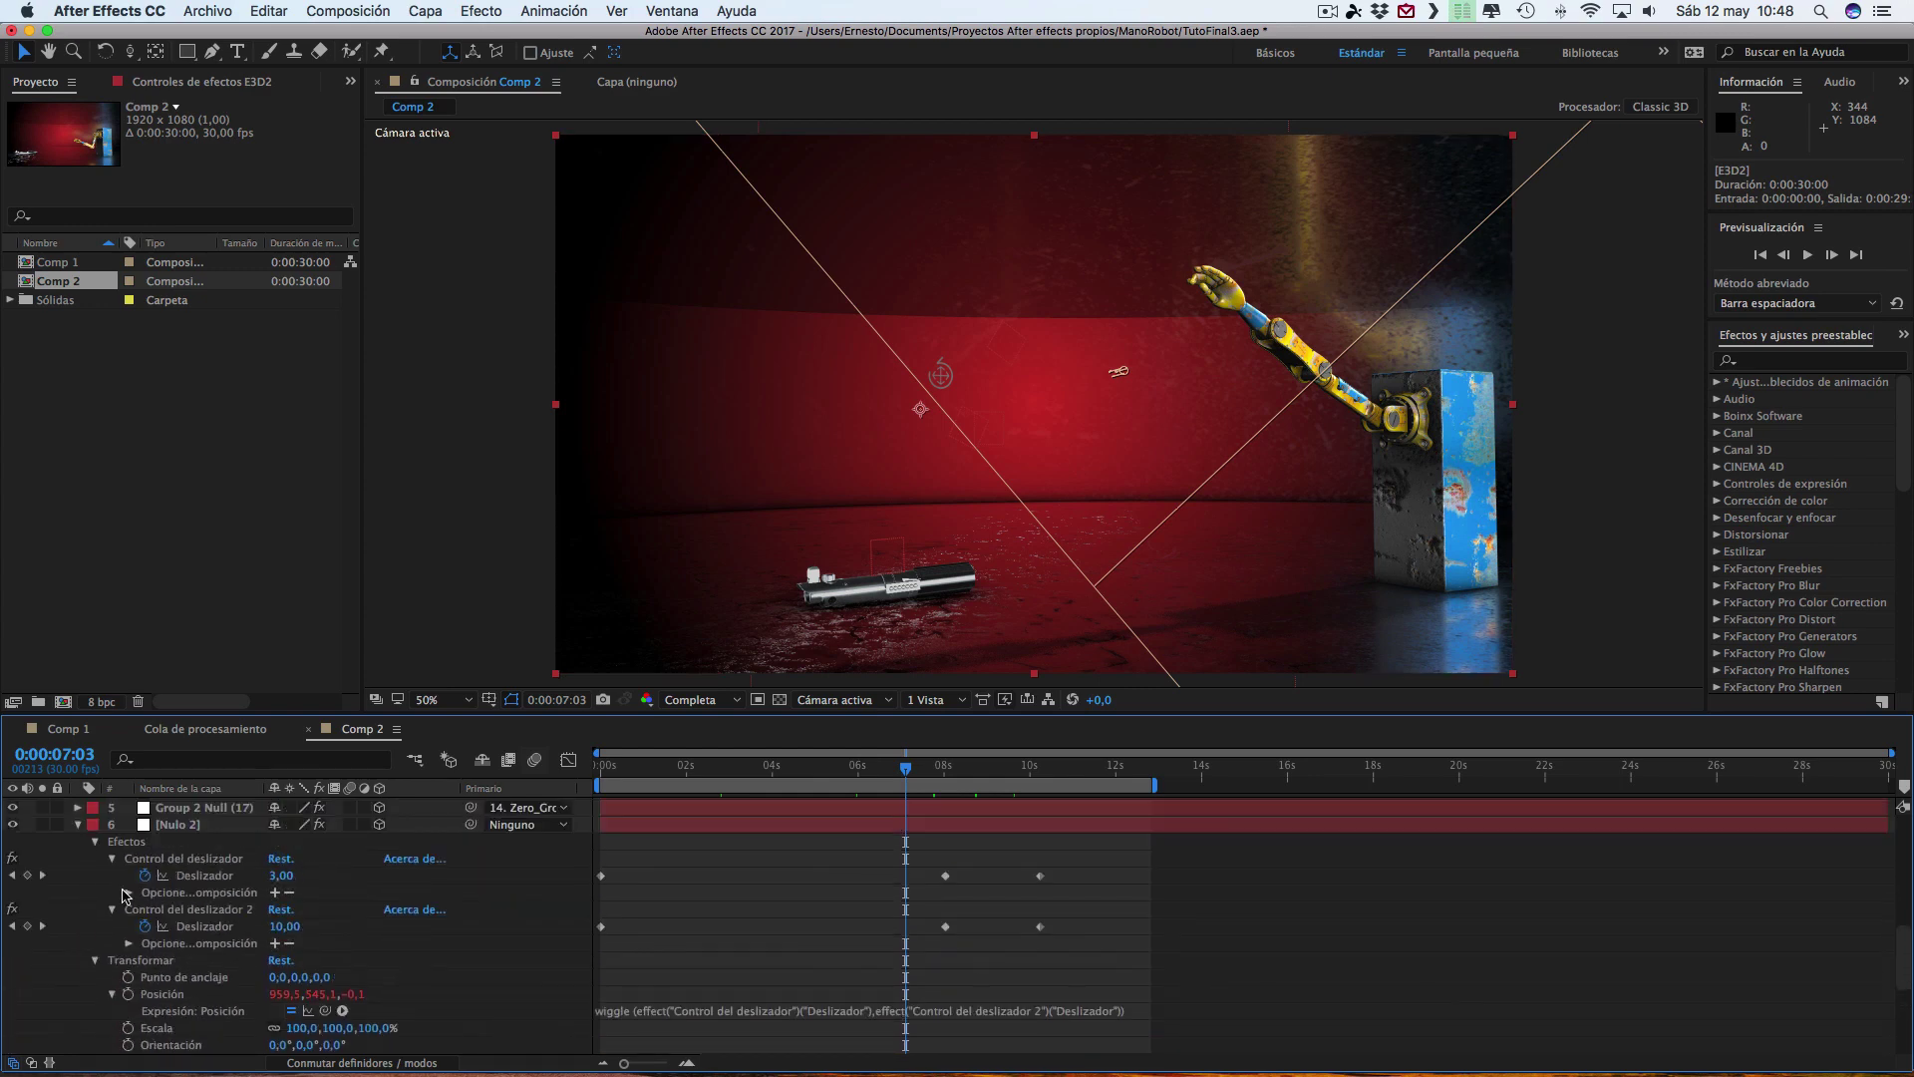
left_click(78, 826)
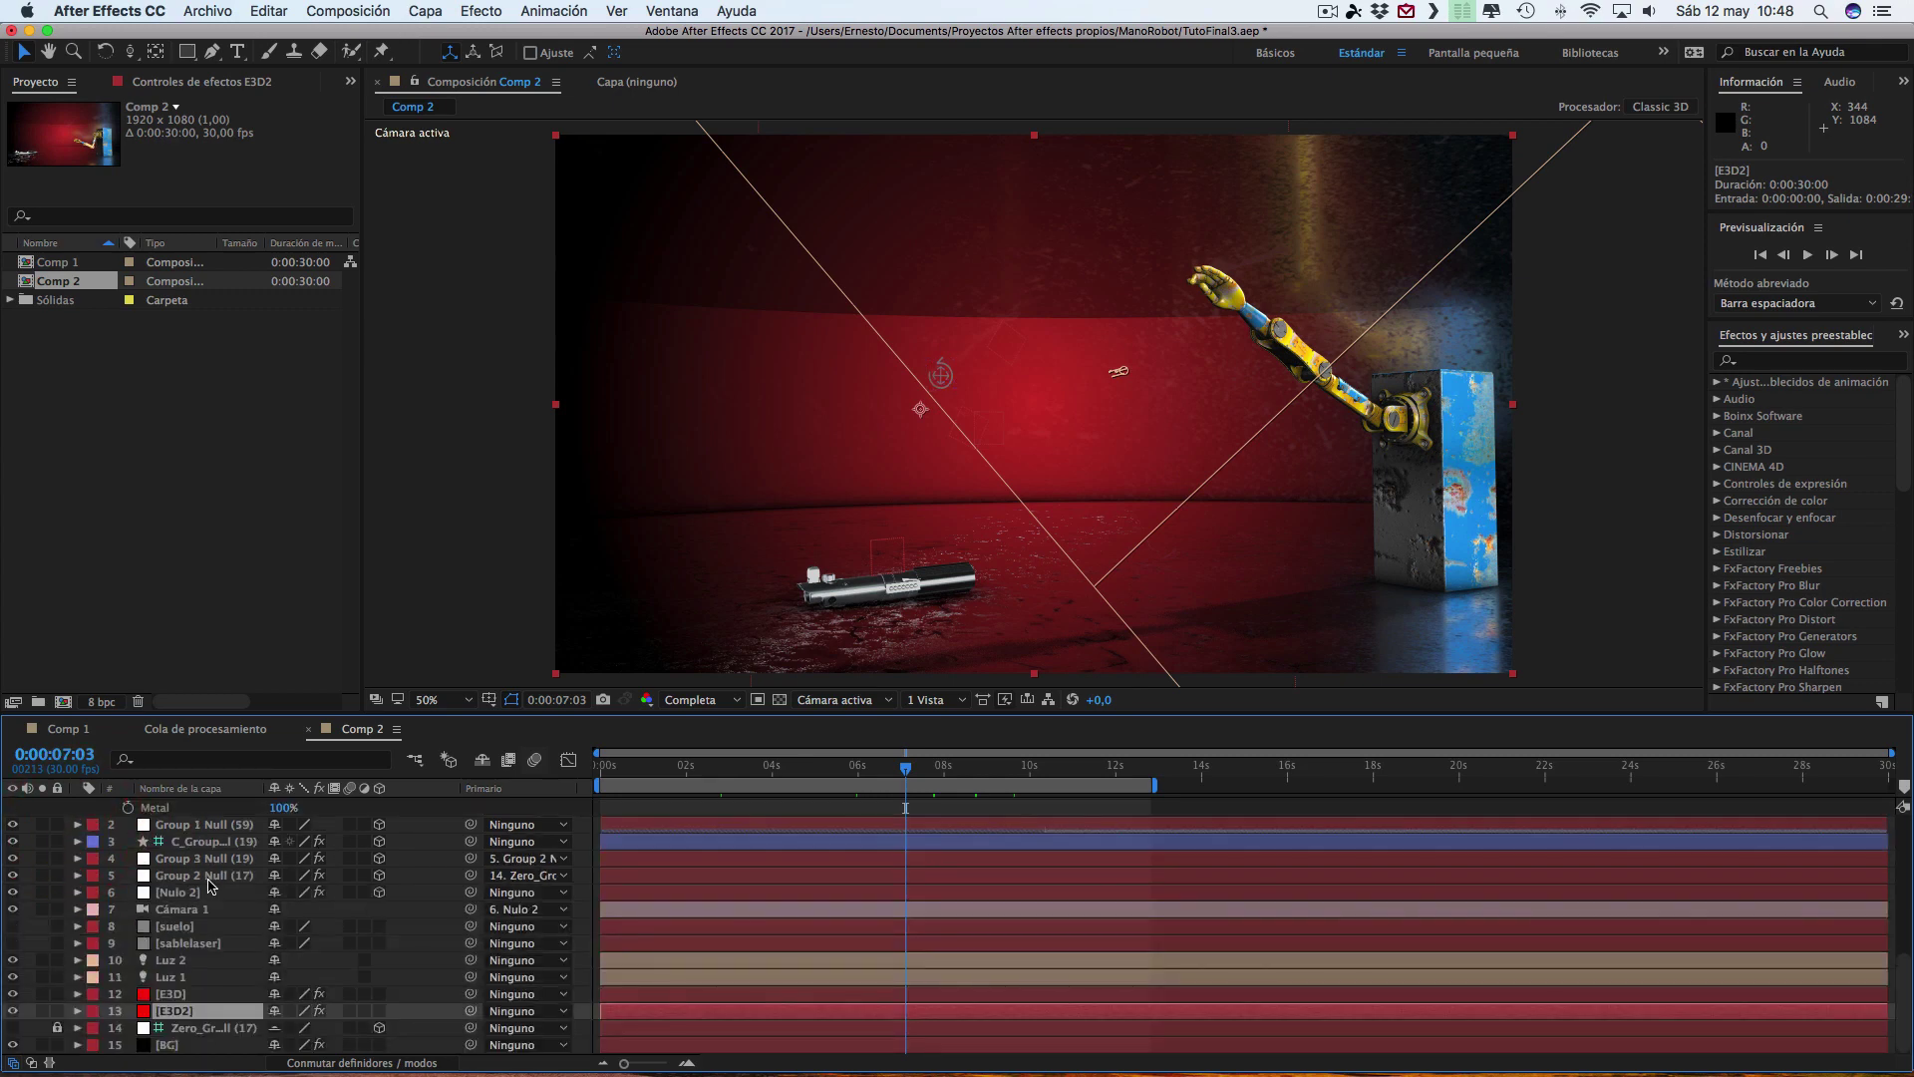
scroll(209, 884, "up", 5)
scroll(210, 882, "up", 2)
scroll(211, 874, "up", 2)
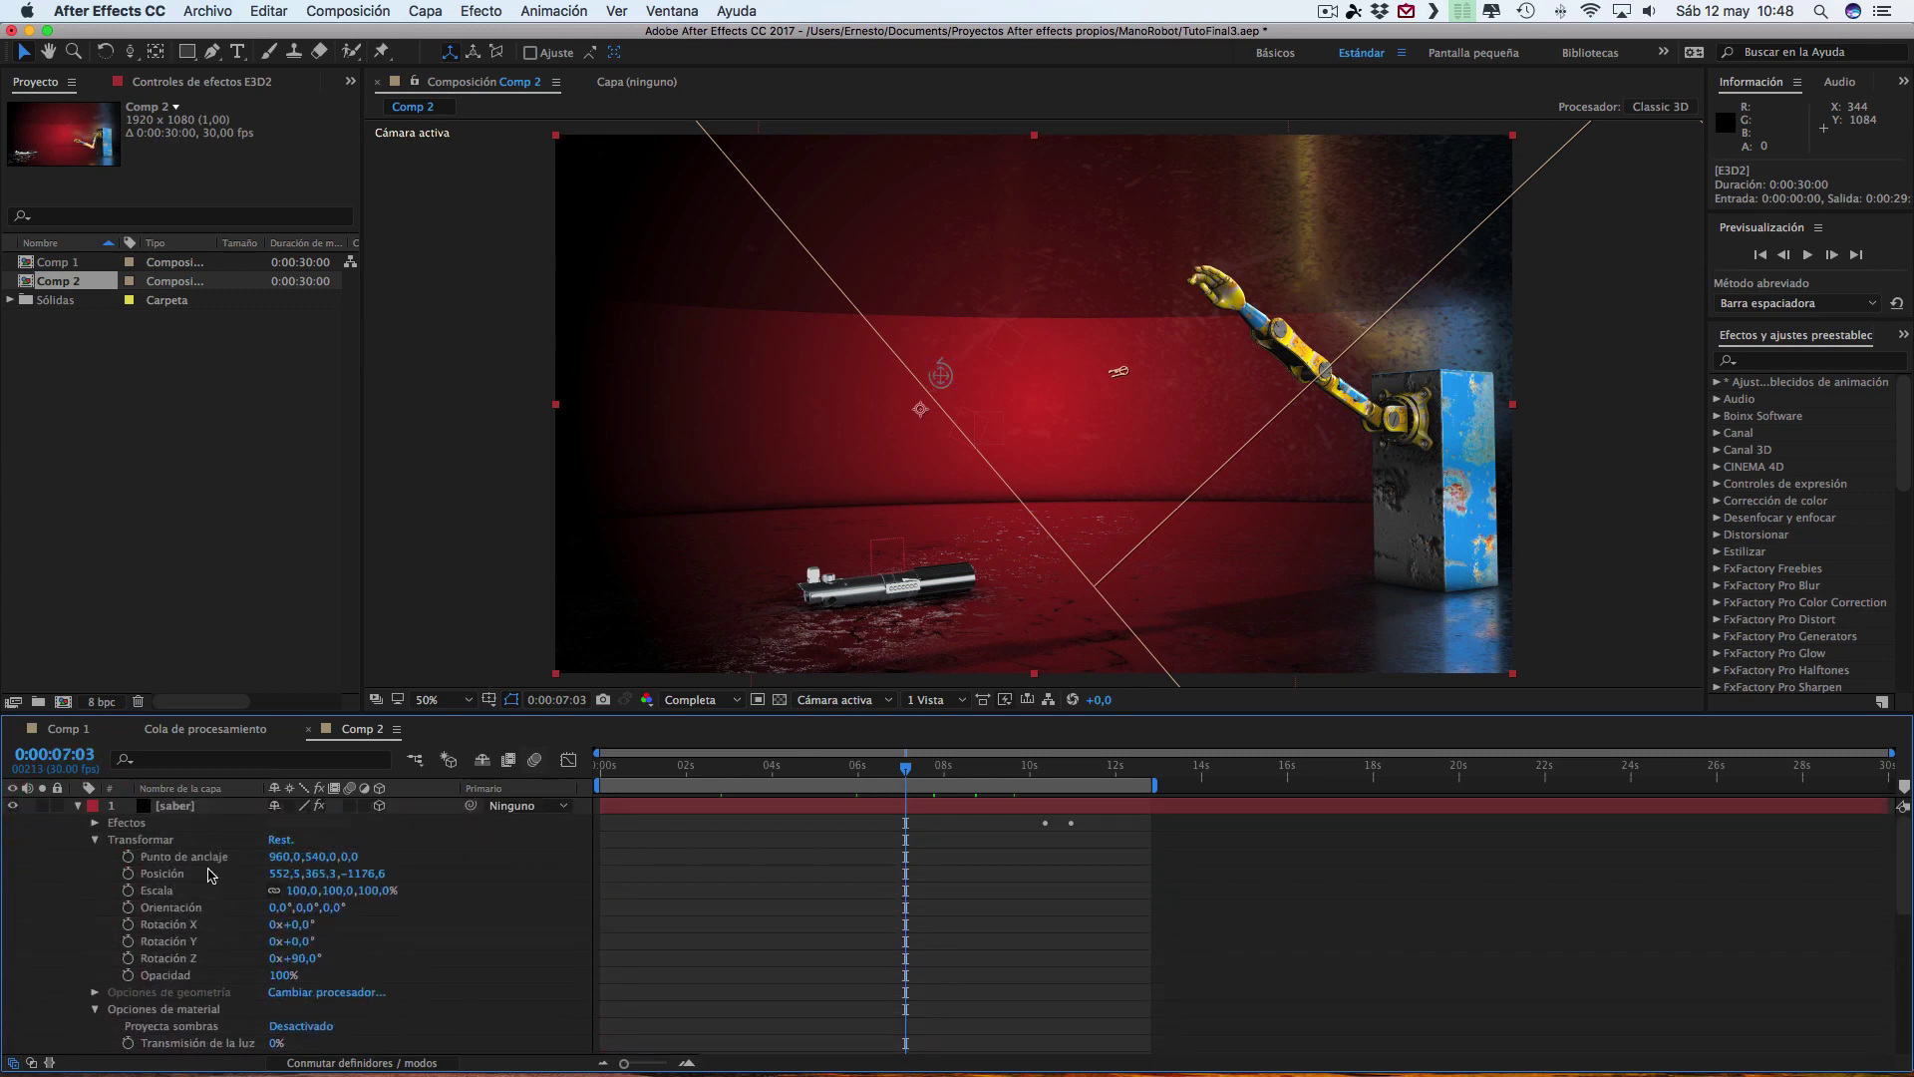
left_click(78, 808)
left_click(215, 824)
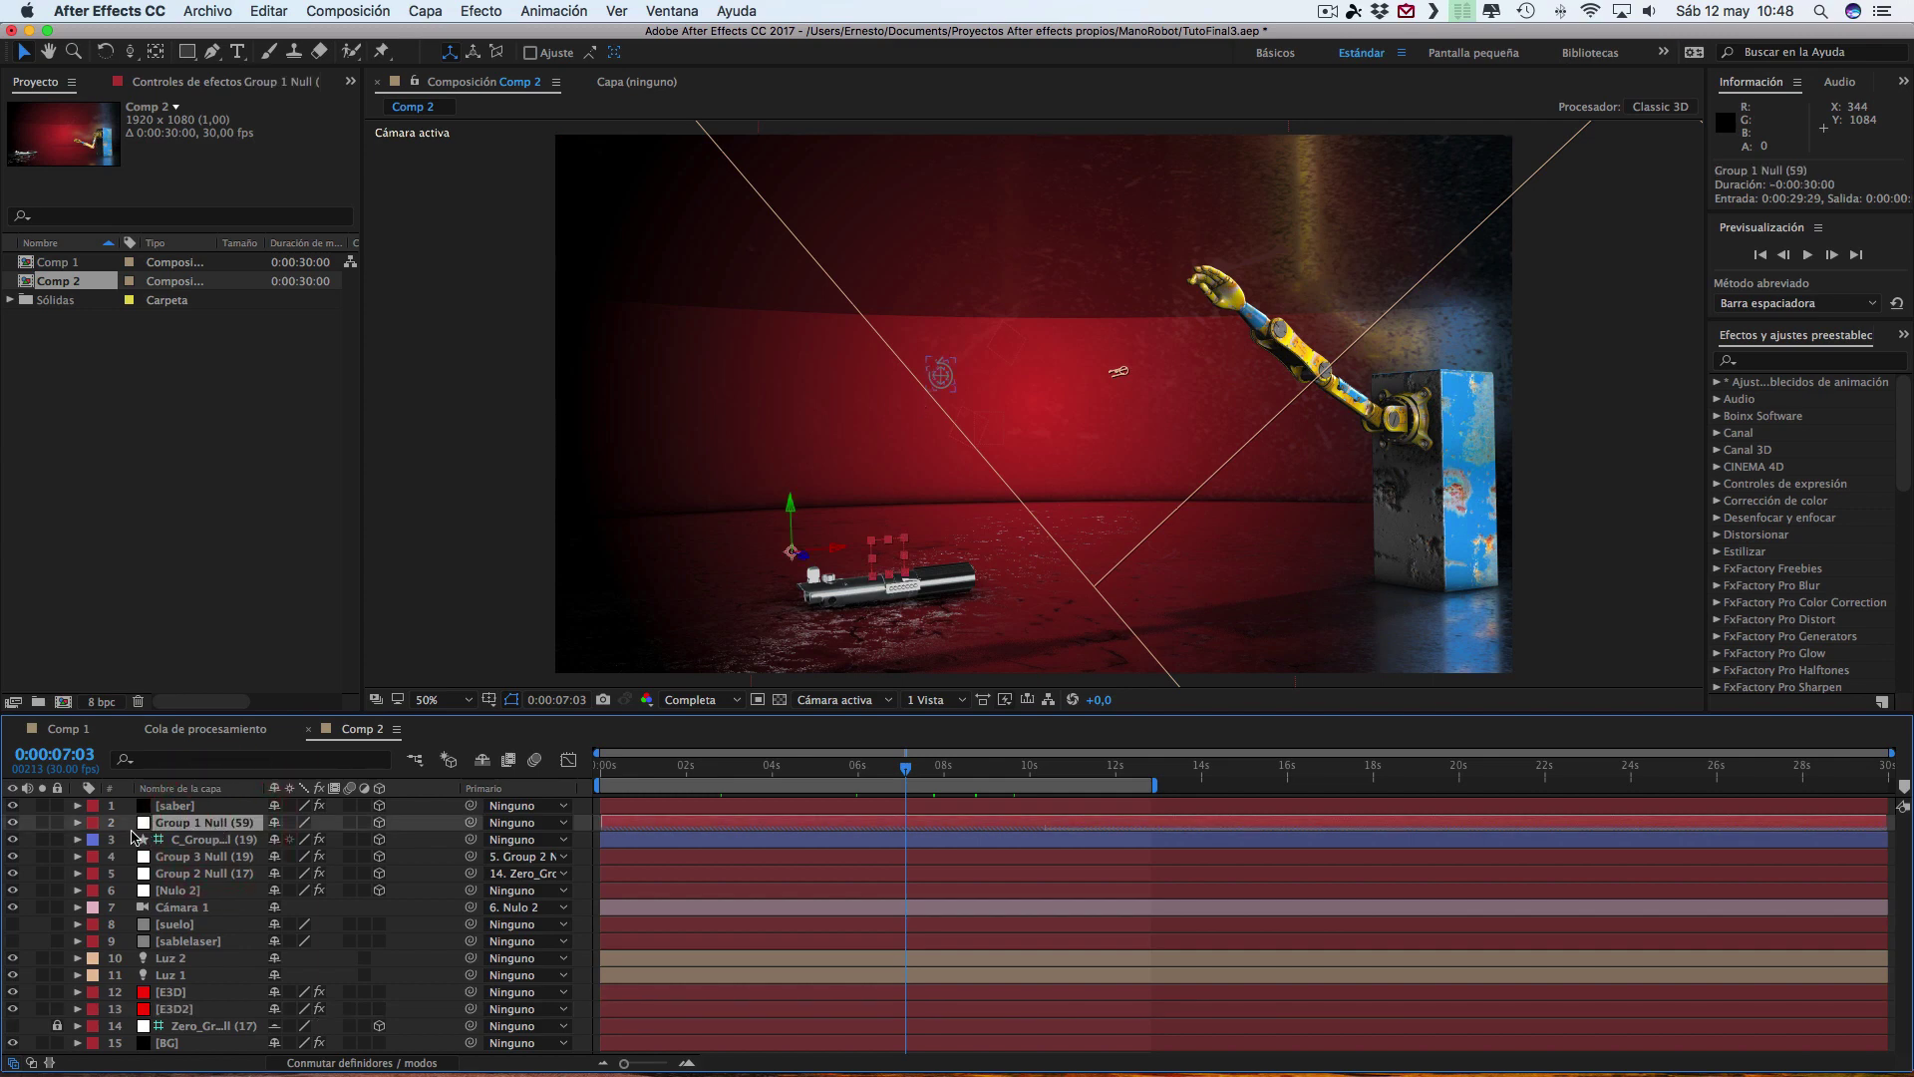
- Show Group 1 Null (59)'s transform properties, test Rotación X at 10°, then undo it
left_click(78, 824)
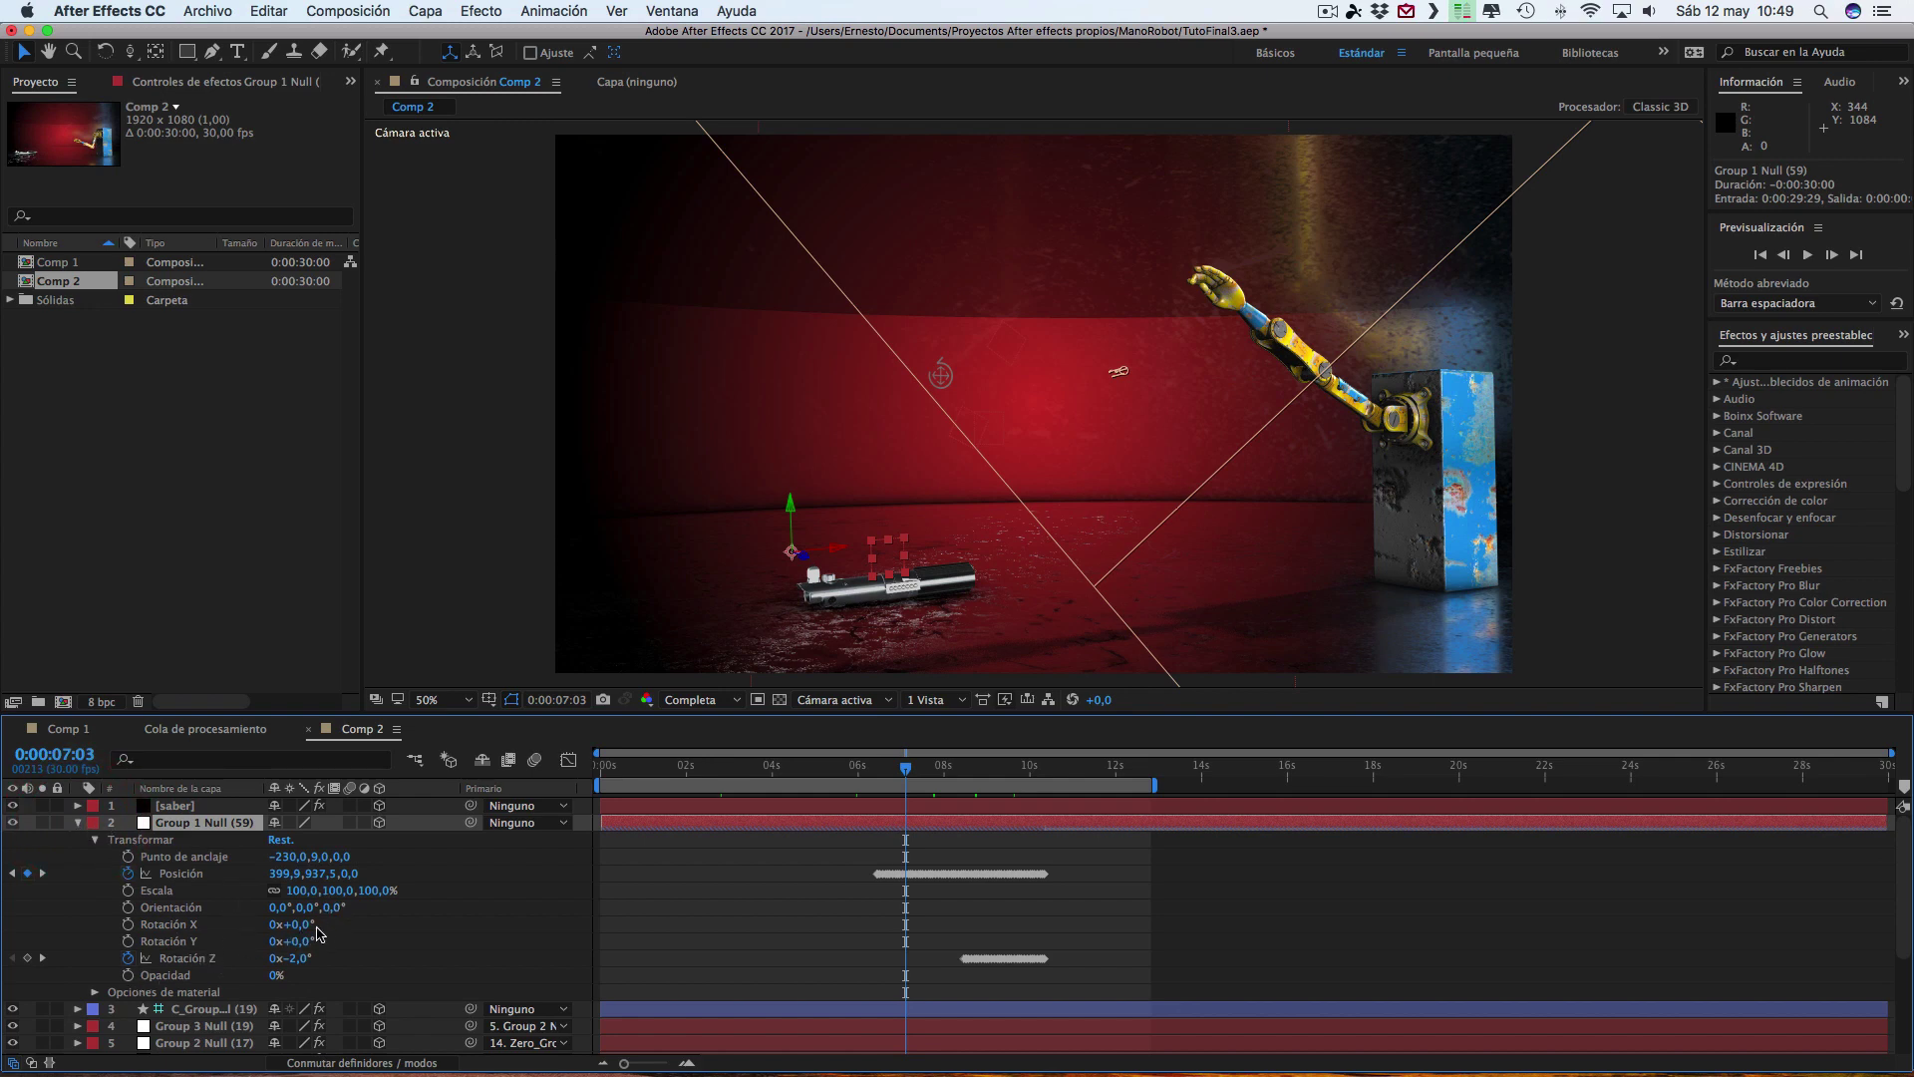
left_click_drag(303, 928, 317, 930)
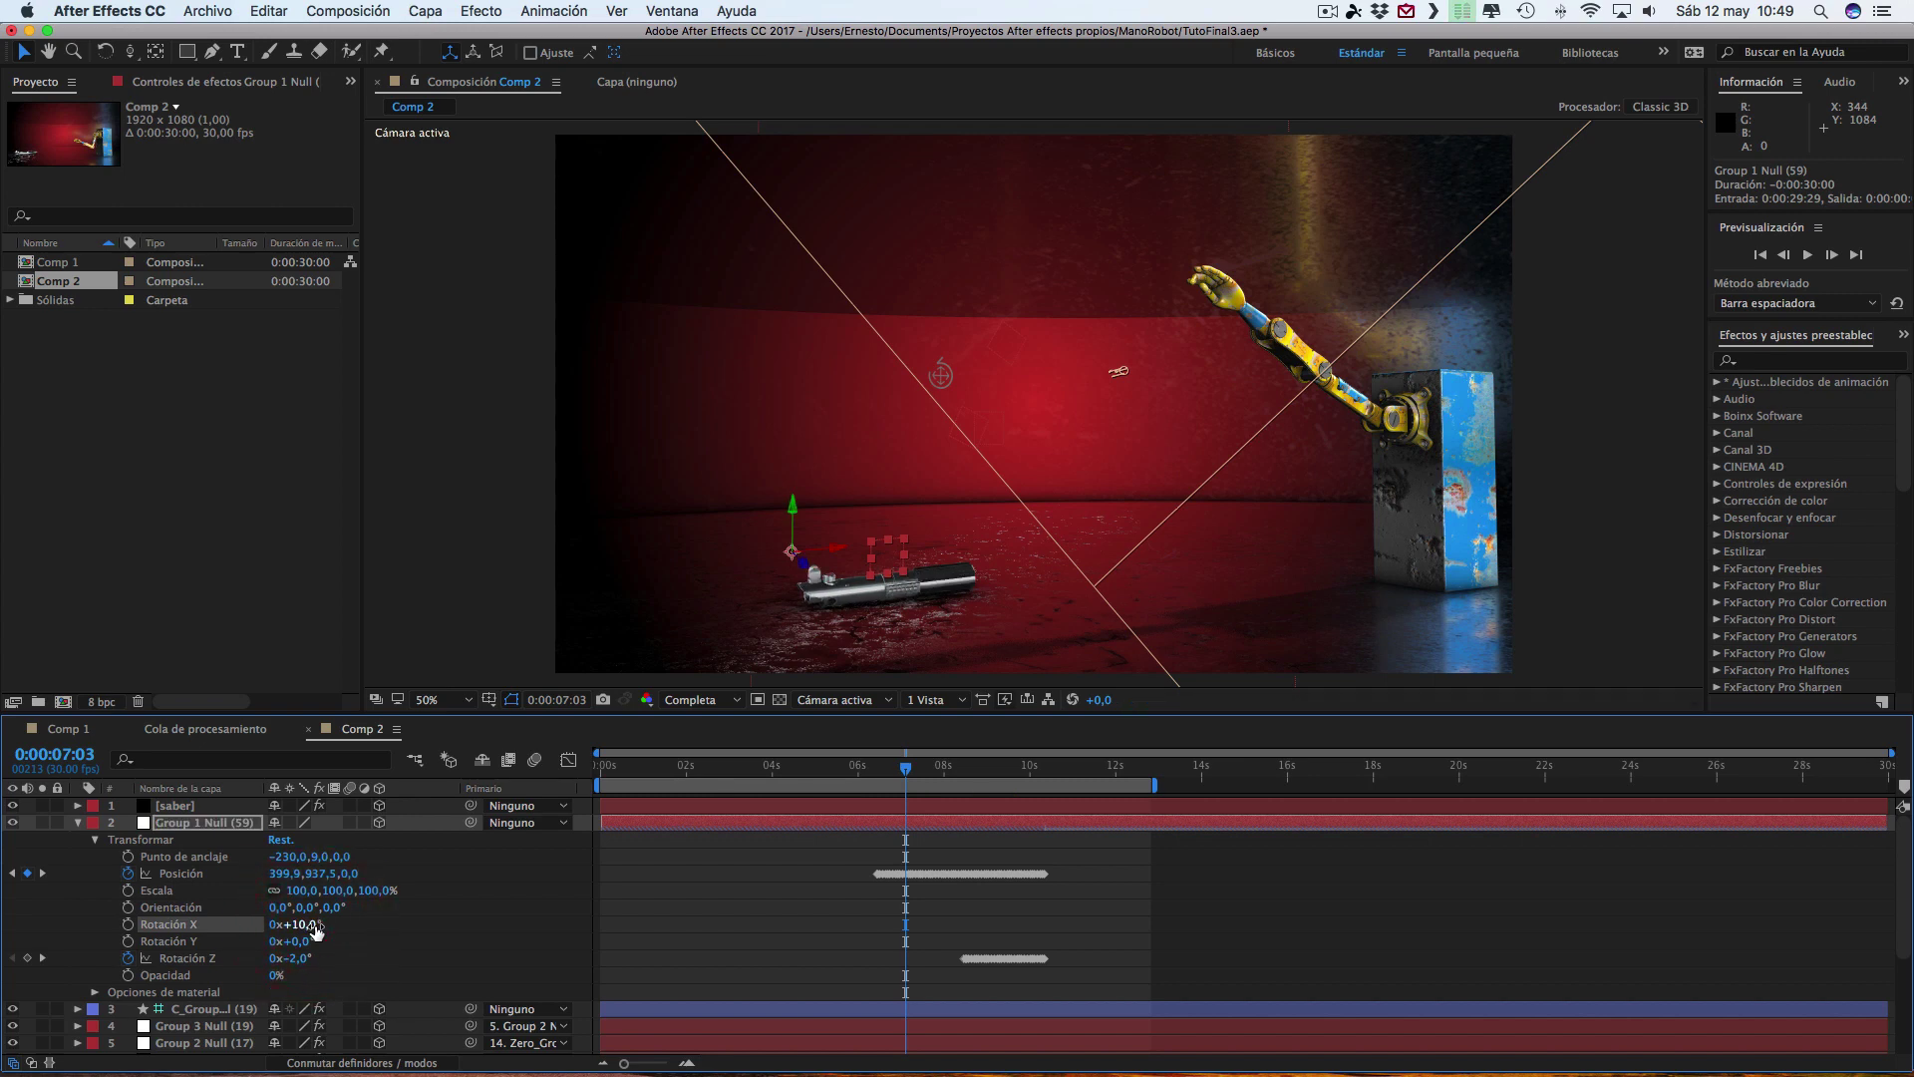
key("super+z")
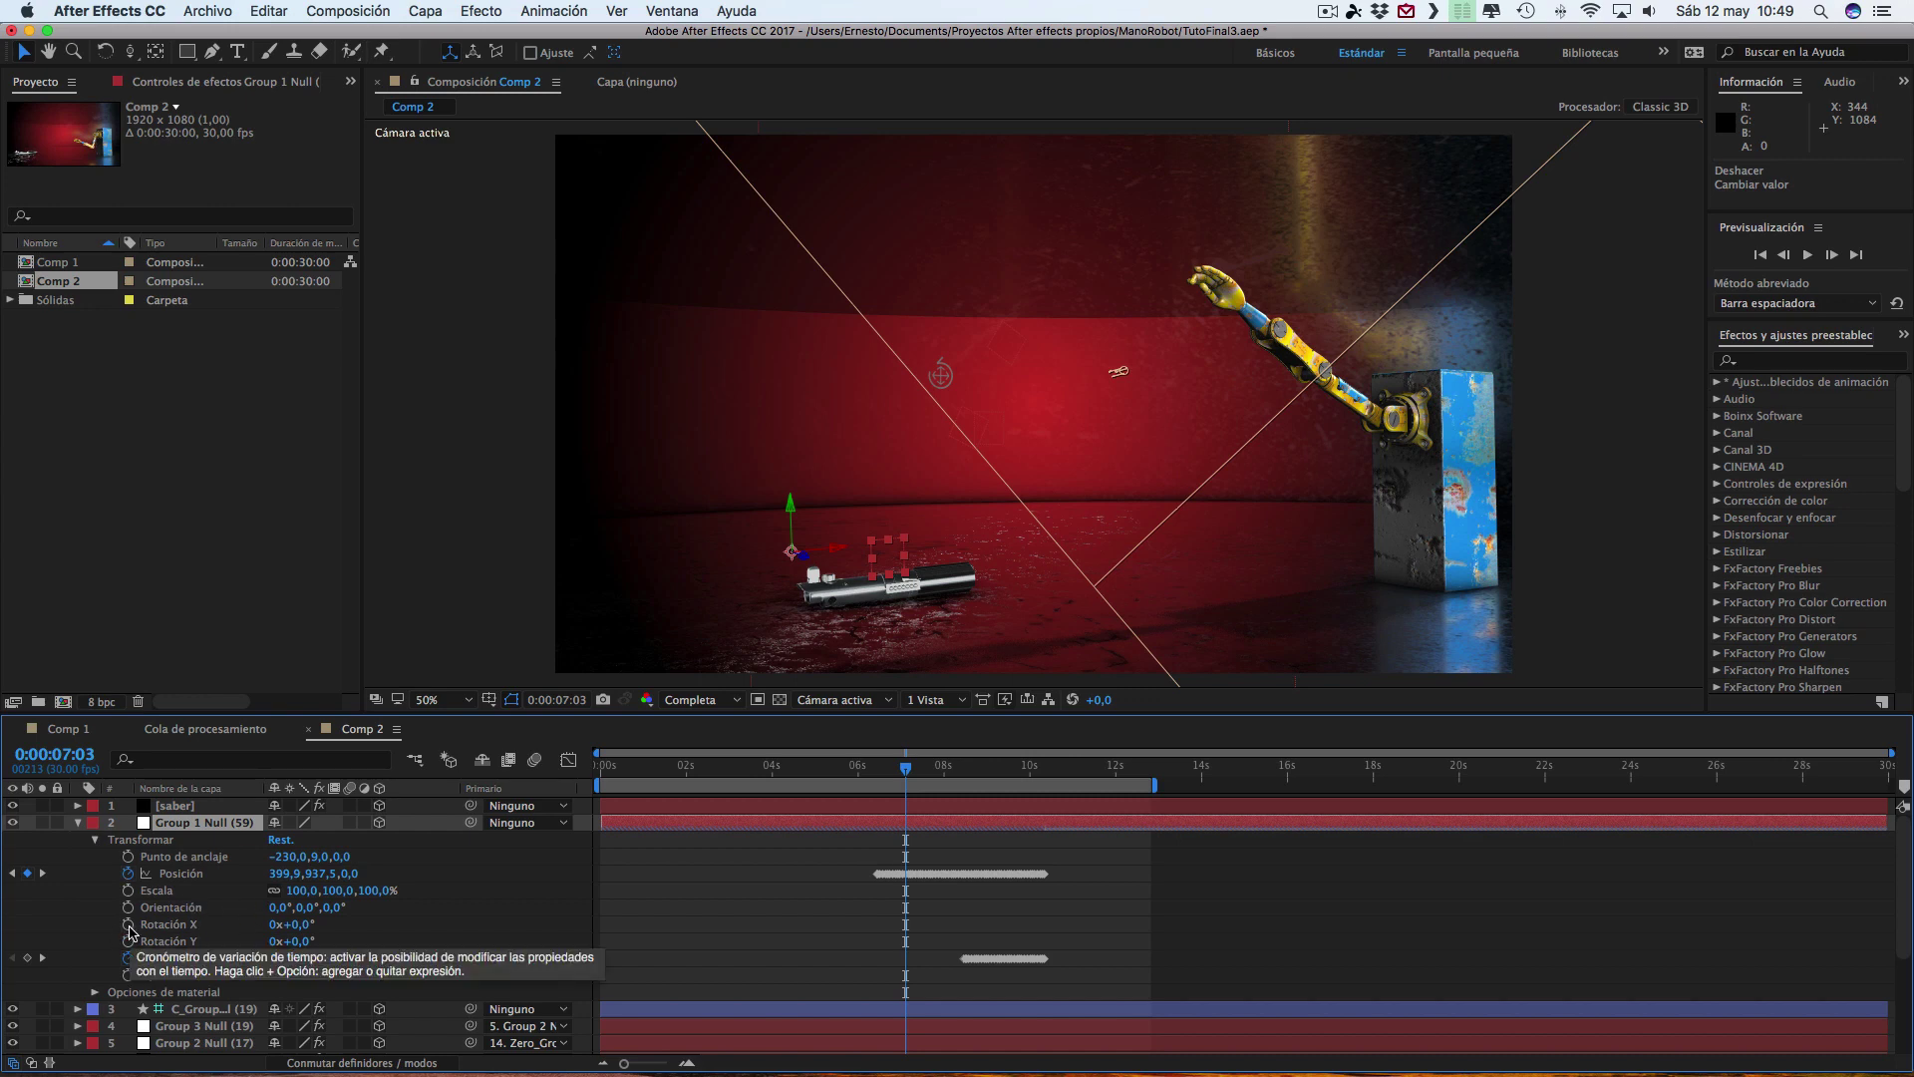
- Give Group 1 Null's X Rotation a wiggle(3,5) expression
left_click(128, 925, "alt")
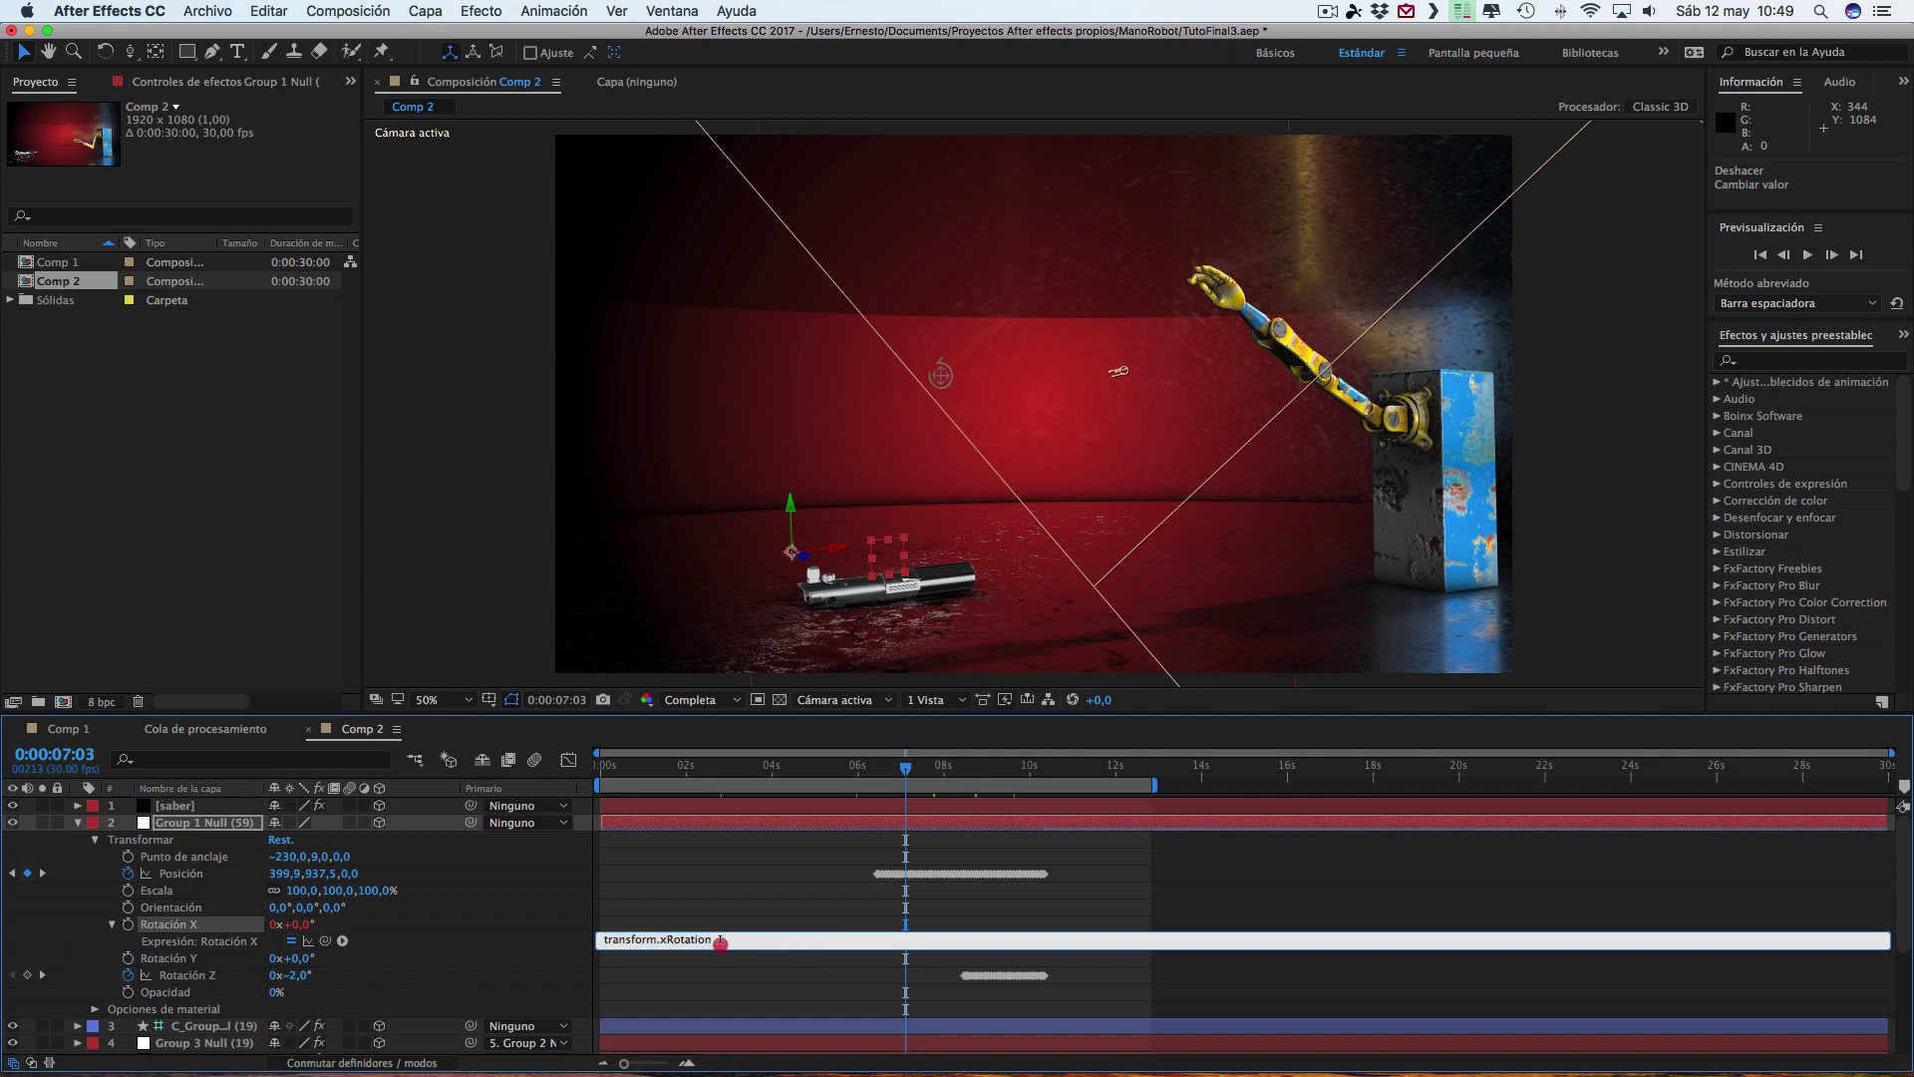
left_click(563, 939)
type("wiggle (3,5")
left_click(184, 828)
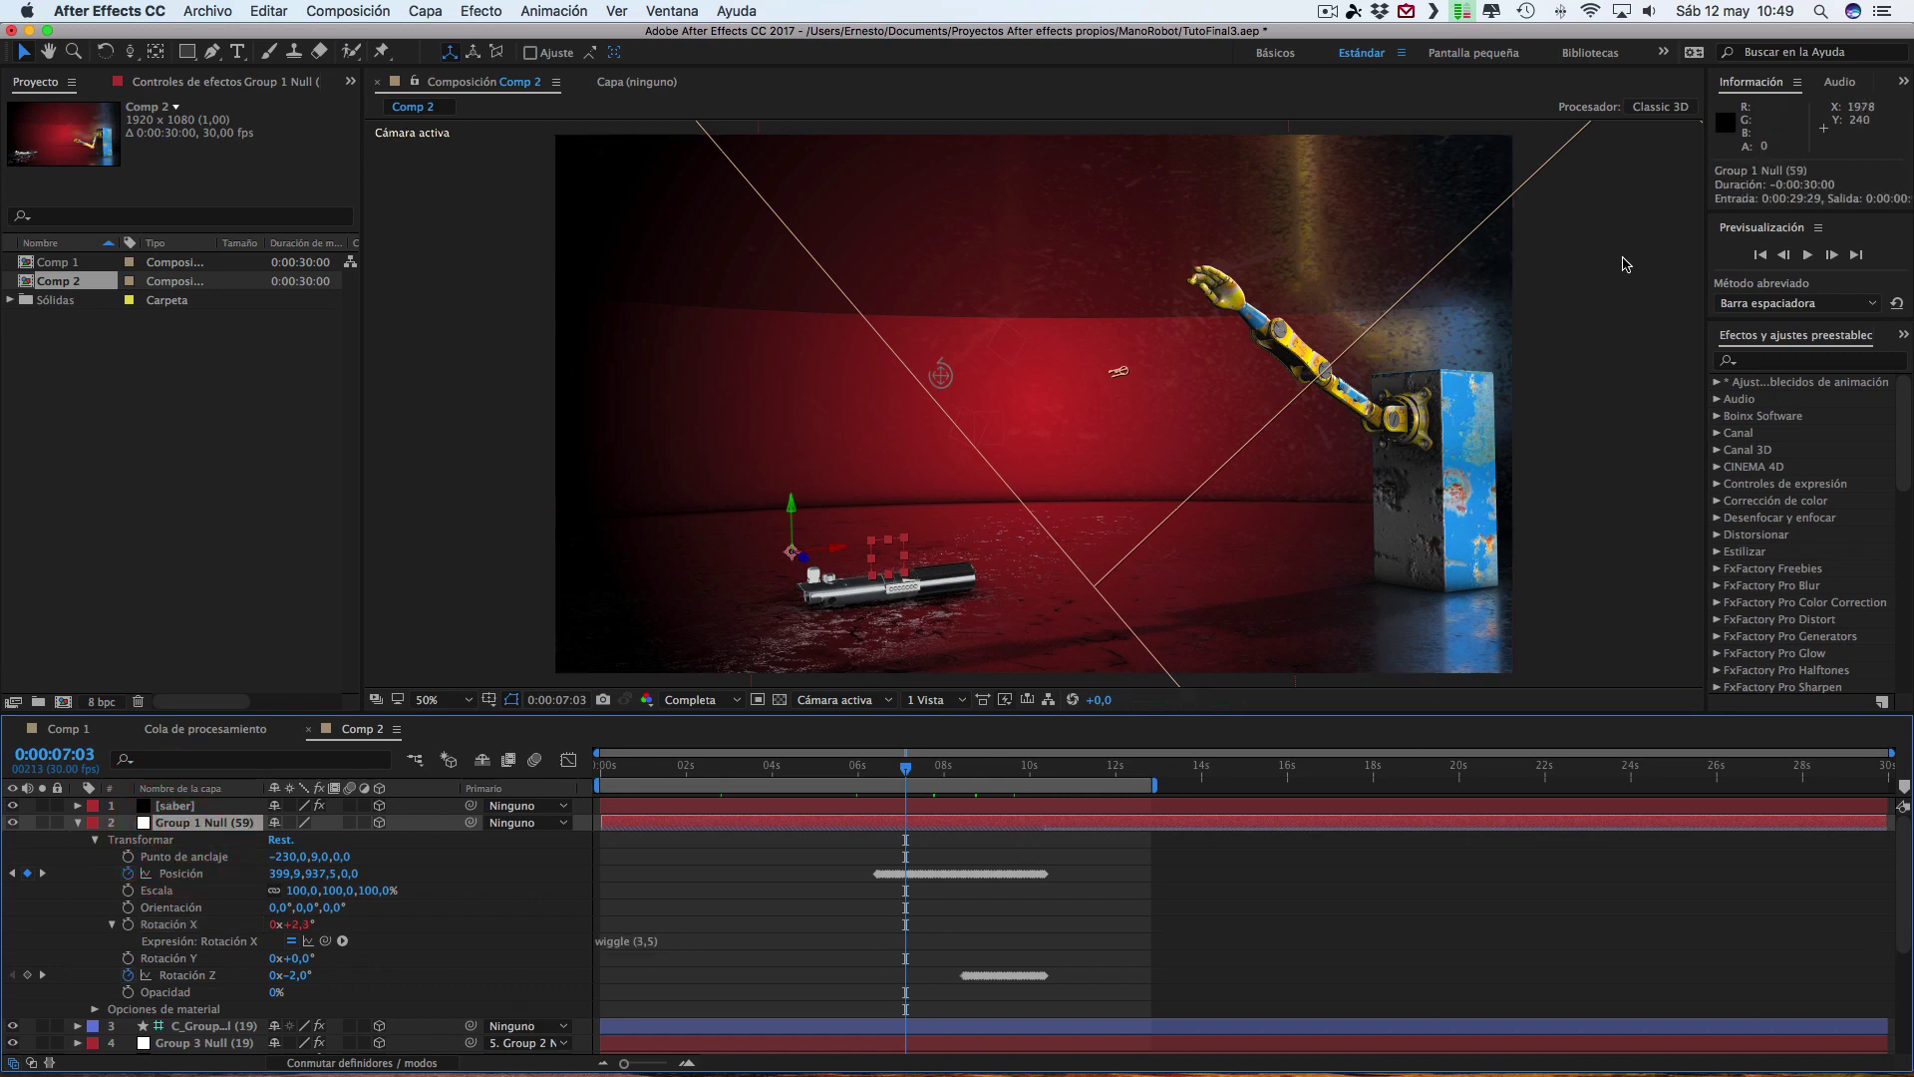
left_click(1775, 361)
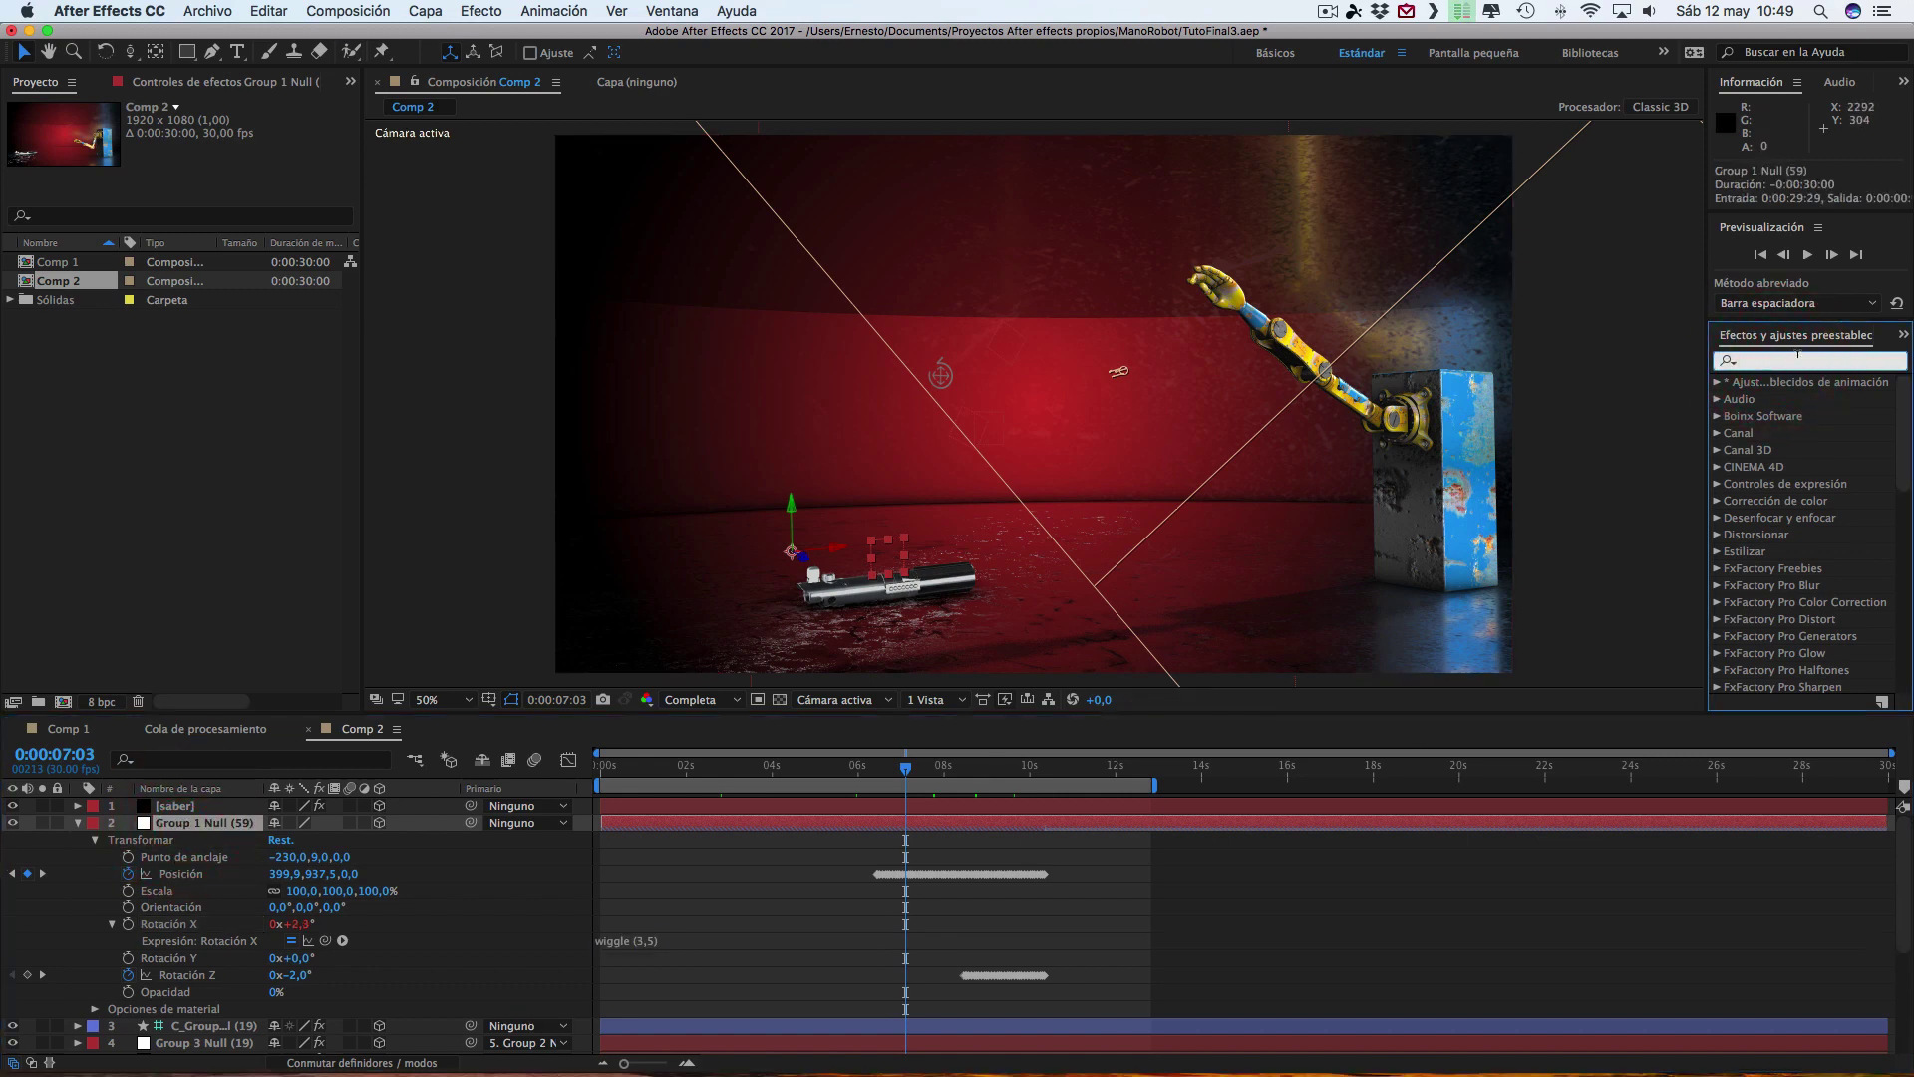
- Search 'control' and apply two Slider Control effects to Group 1 Null (59)
type("control")
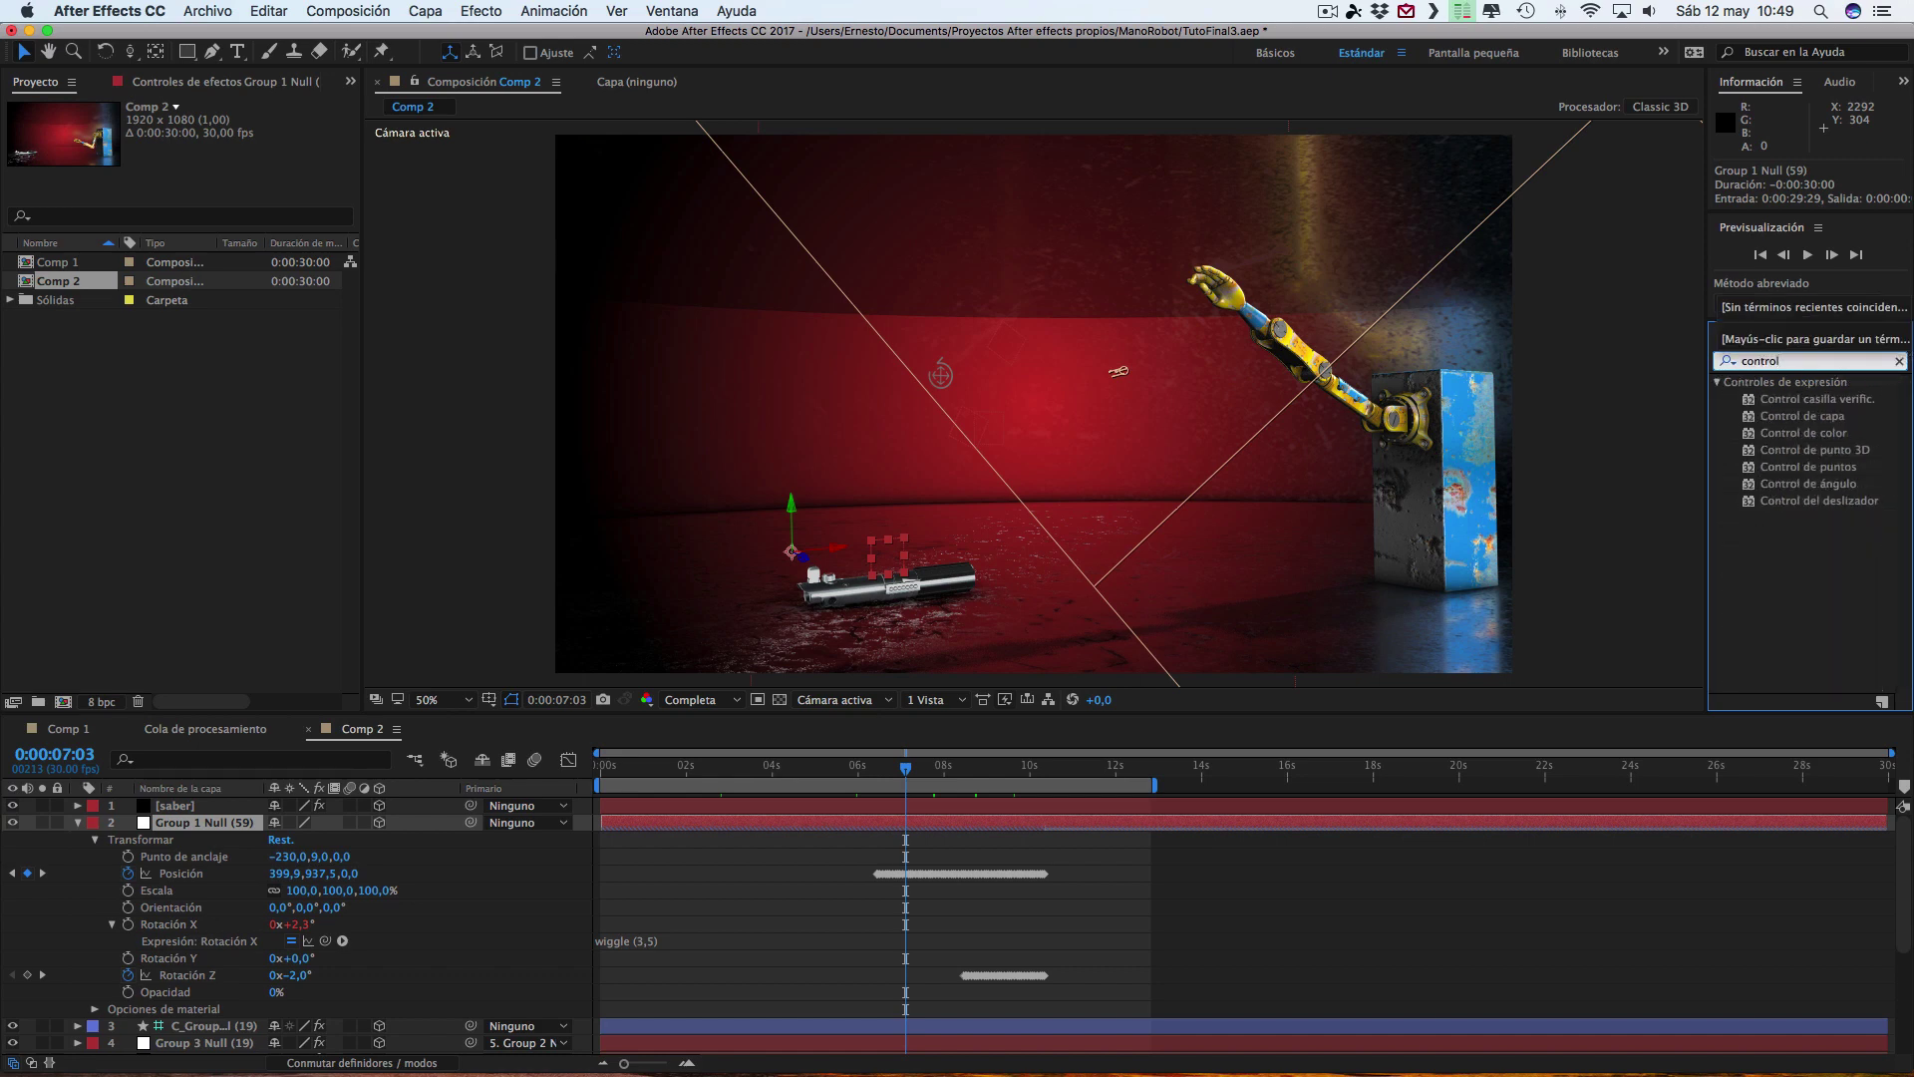
double_click(1820, 502)
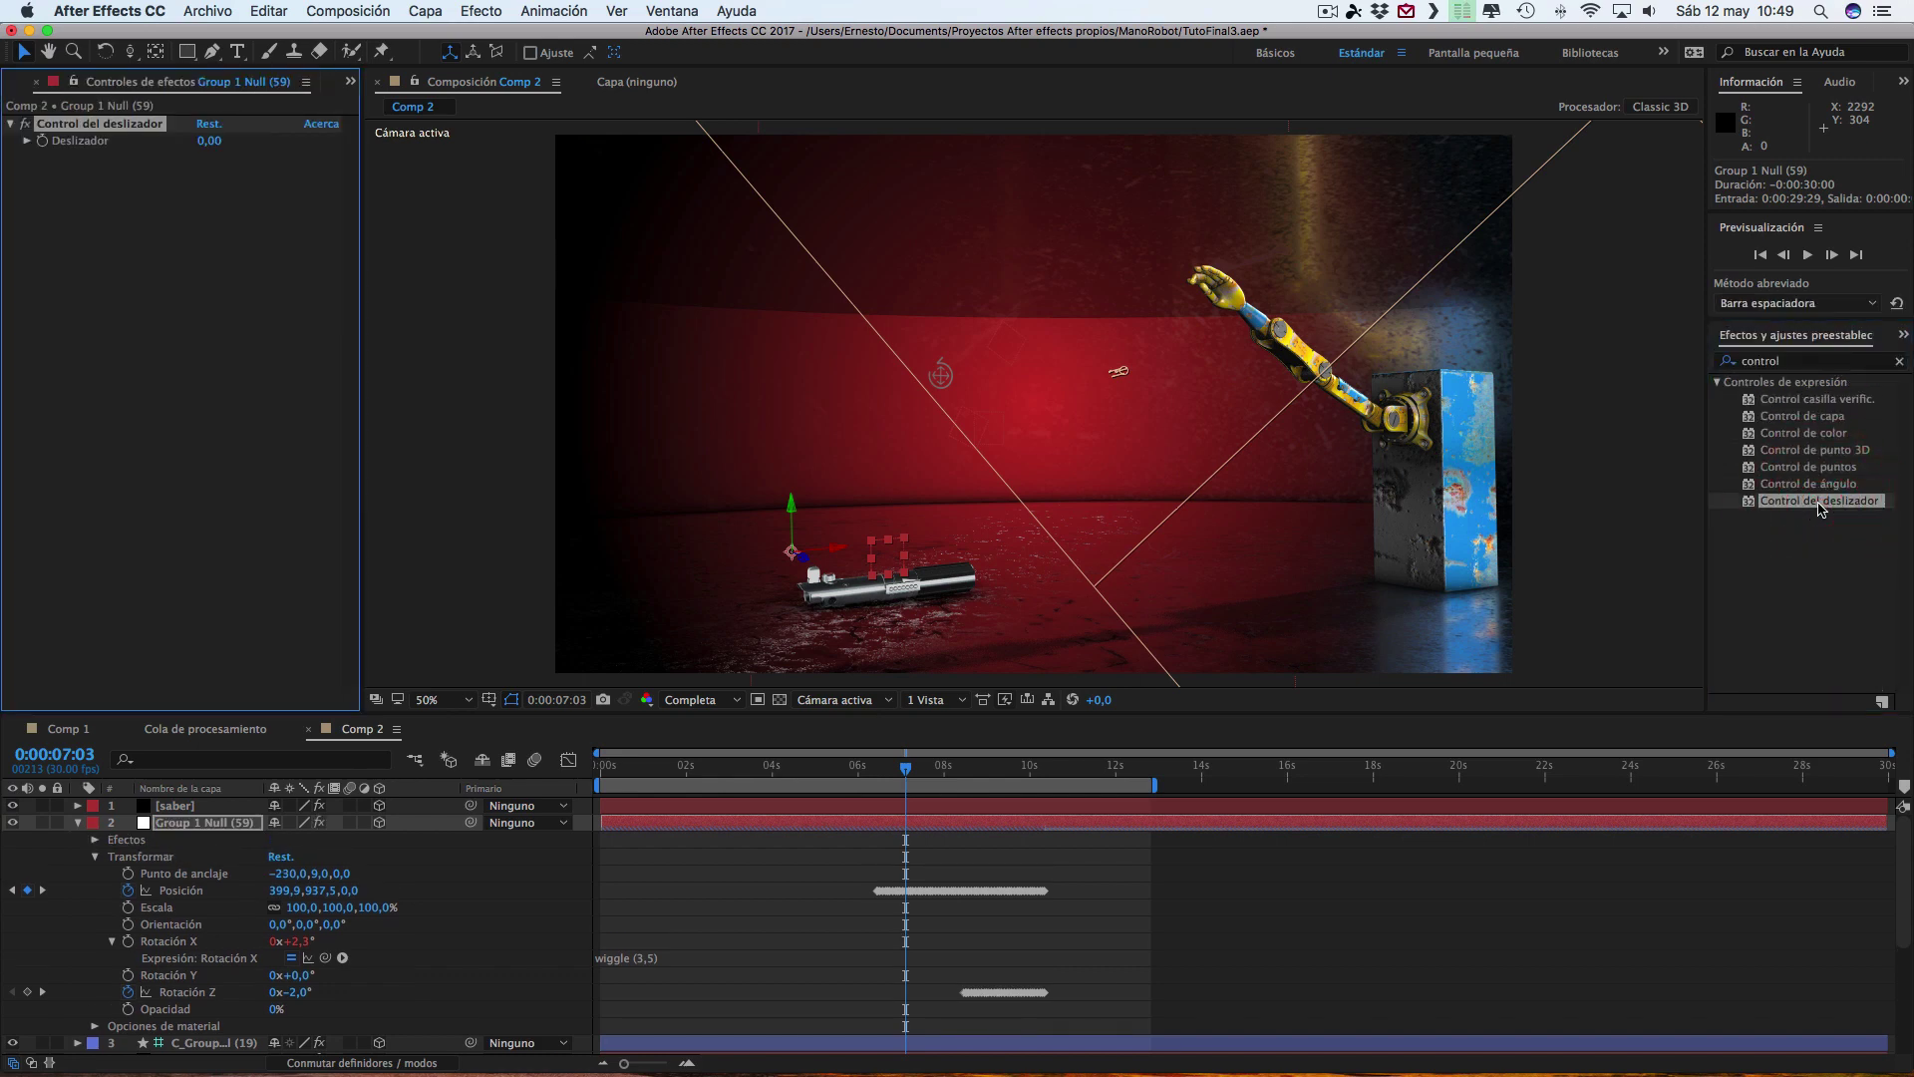
double_click(1799, 501)
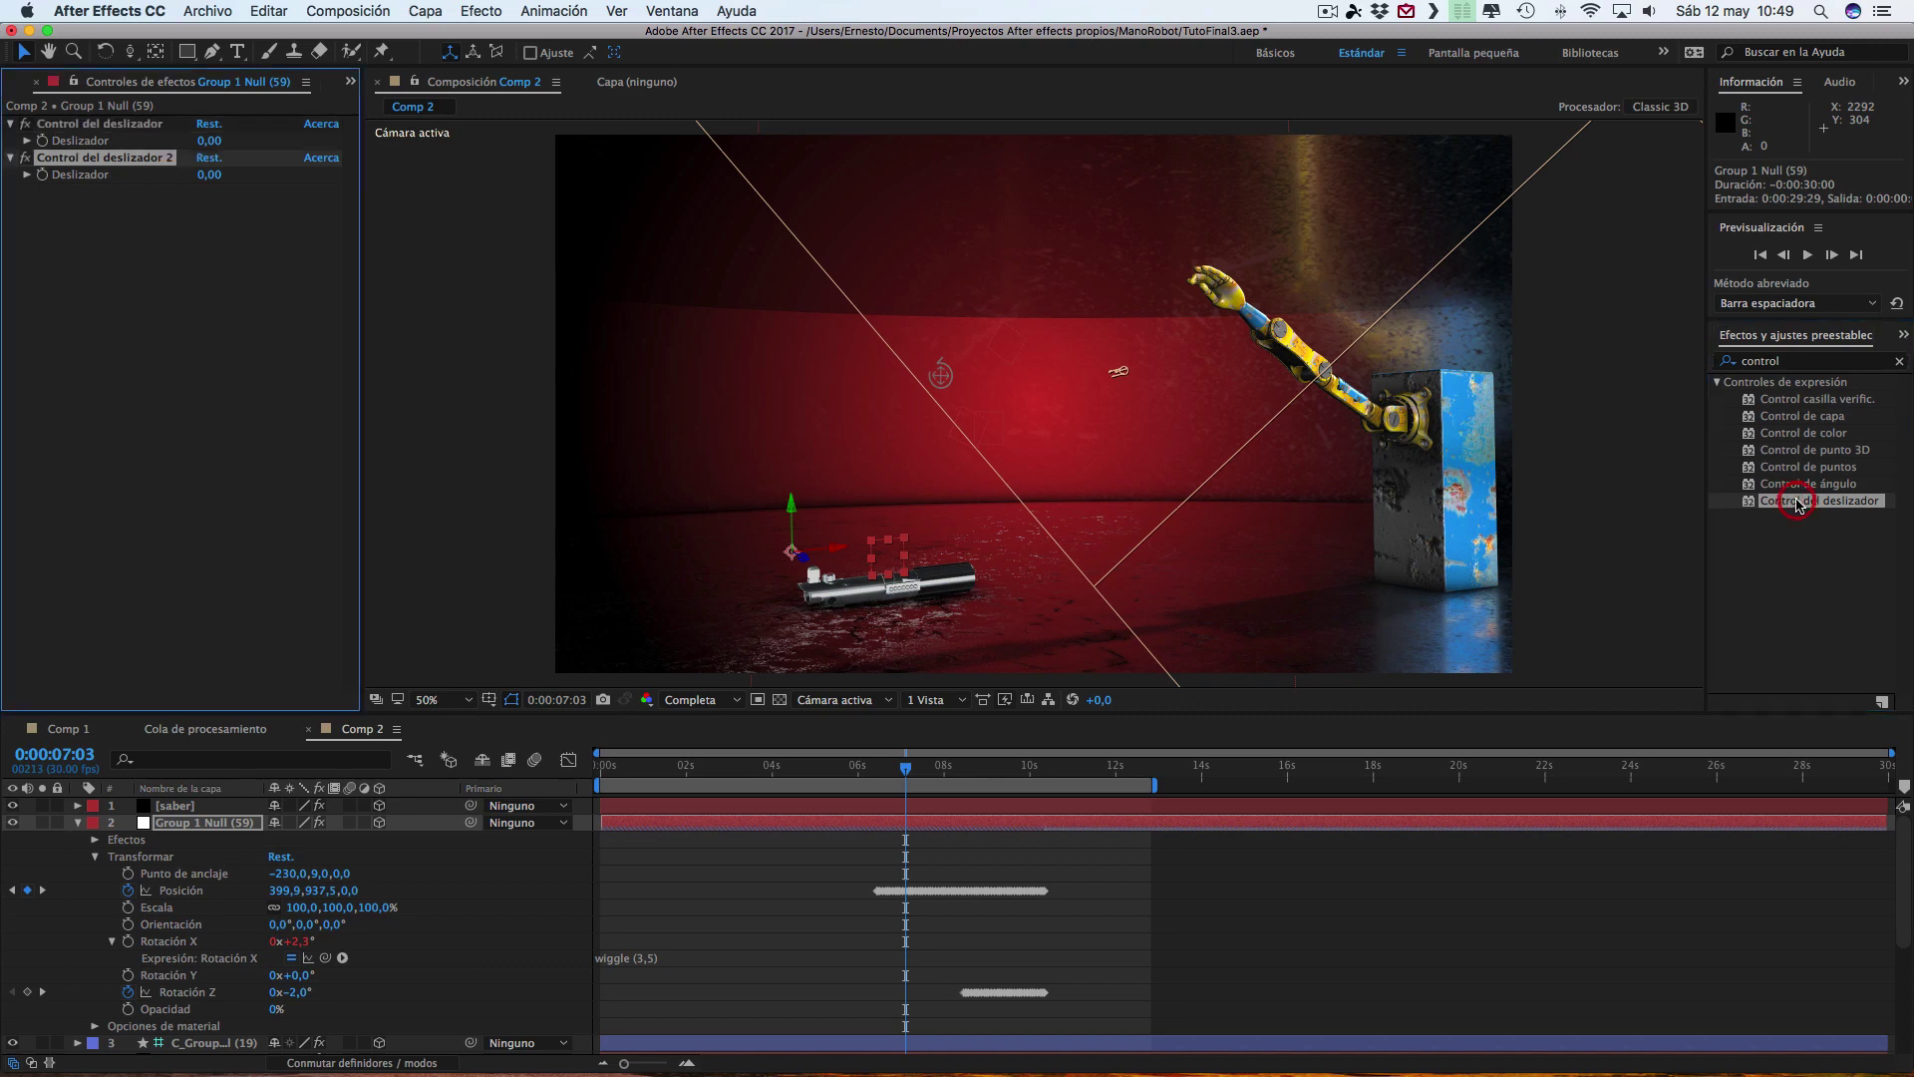
- Pick-whip the wiggle frequency to the first slider and the amount to the second slider
left_click(643, 959)
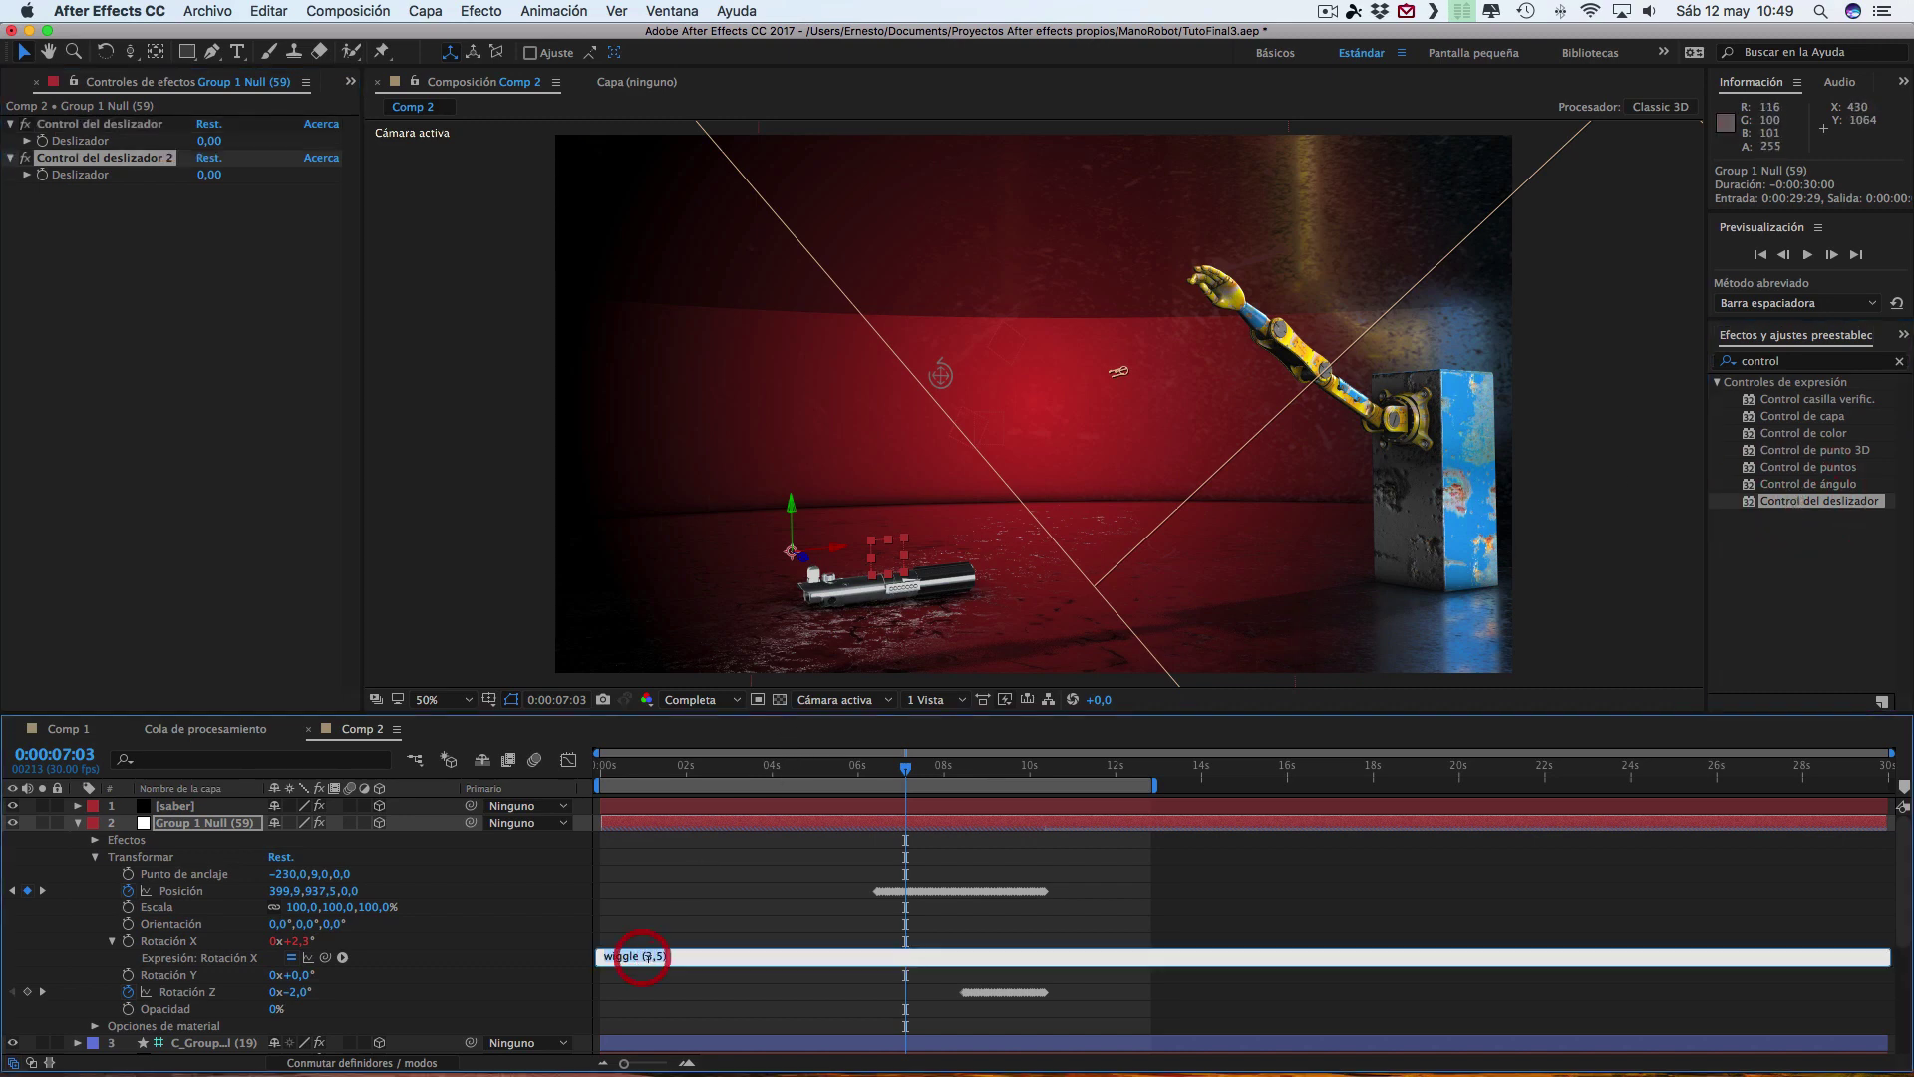
left_click(650, 956)
left_click_drag(325, 958, 83, 147)
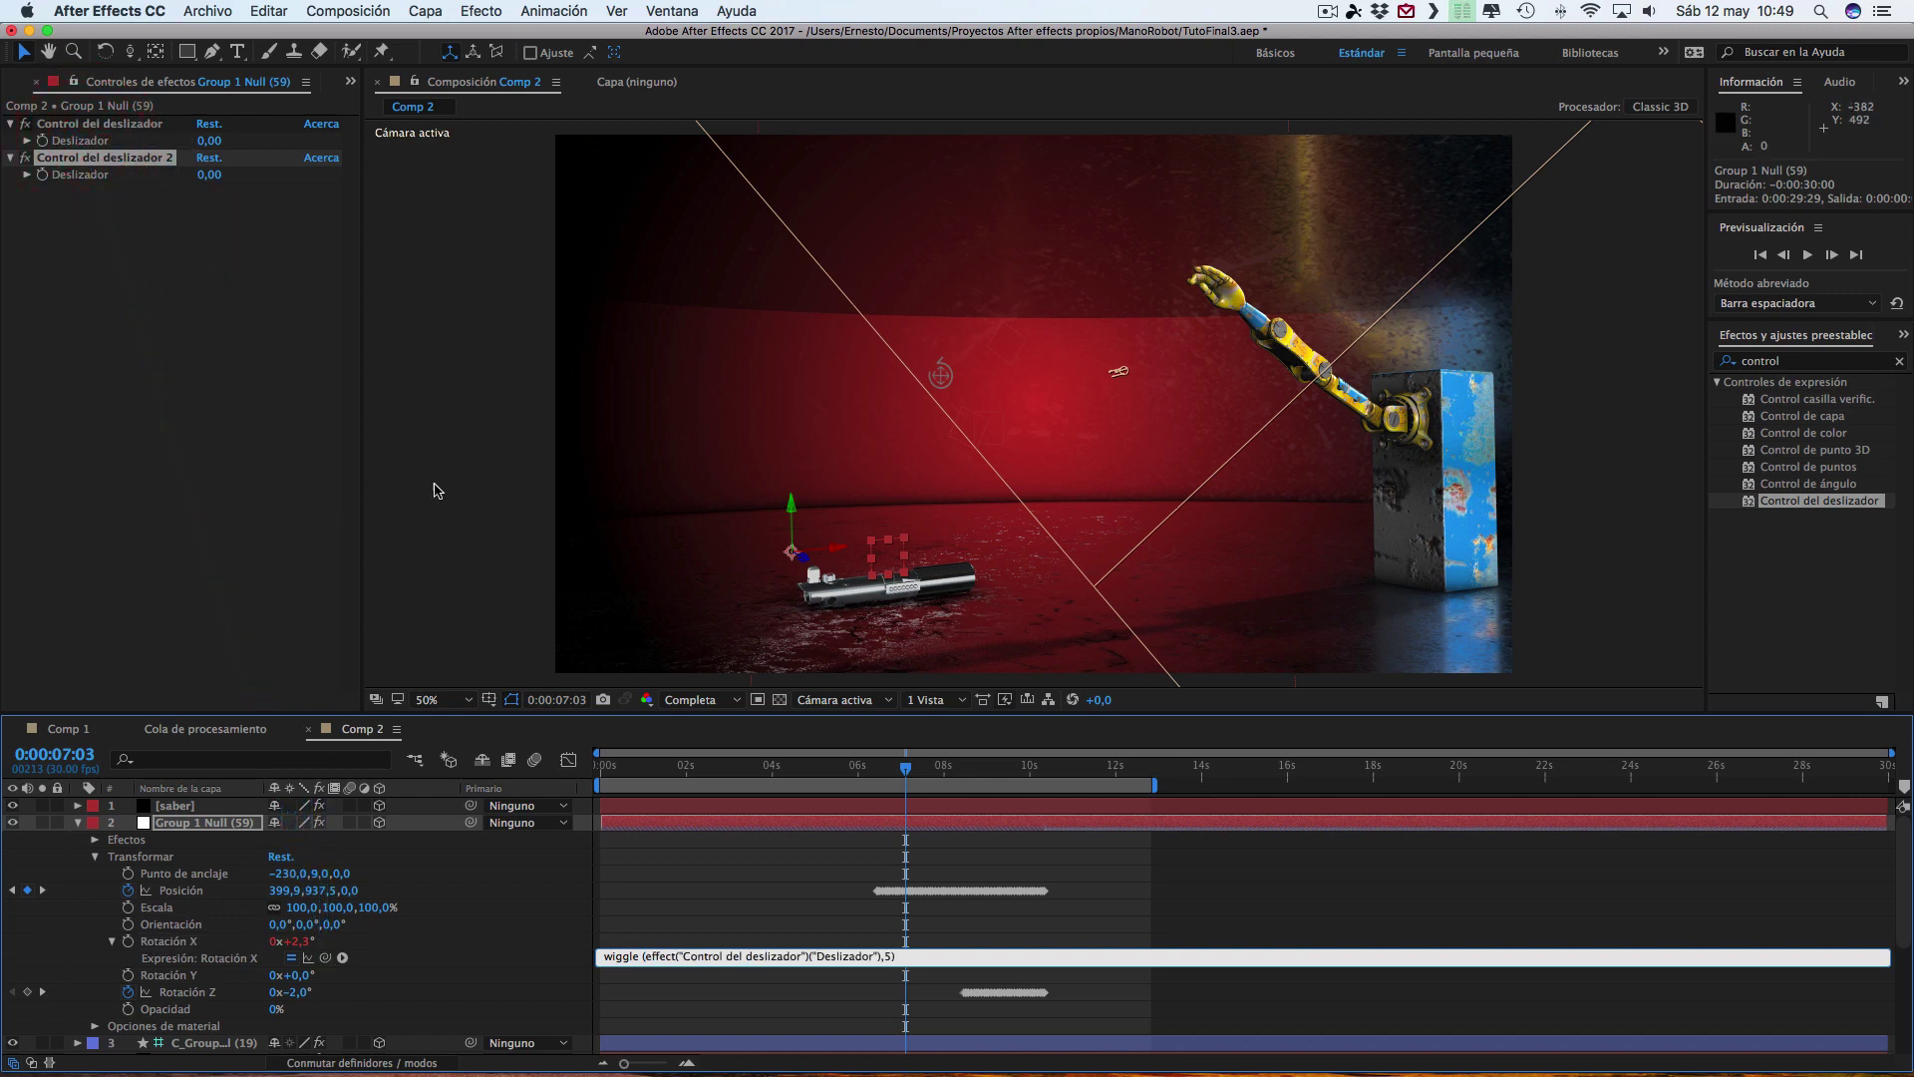
left_click(888, 956)
left_click_drag(326, 958, 79, 176)
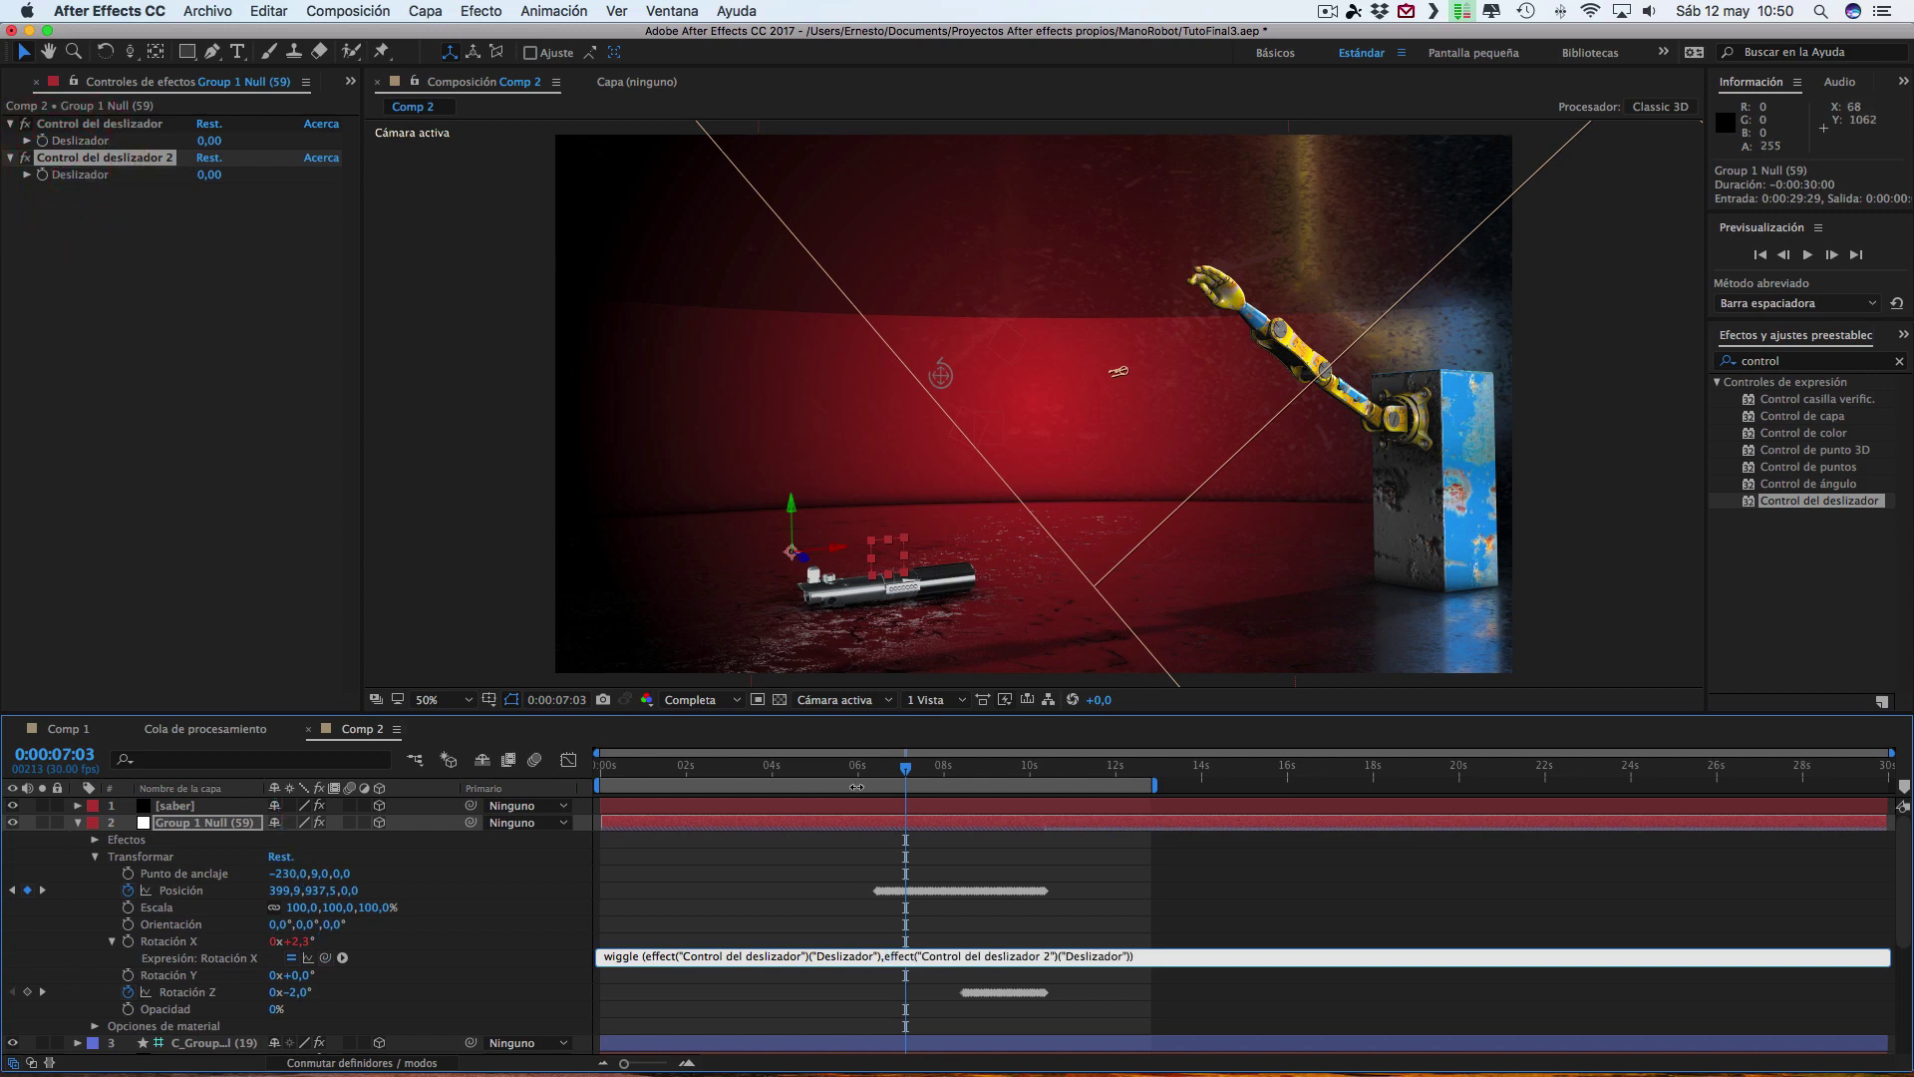
left_click(905, 776)
- Set the first slider to 3 and the second slider to 5
key("space")
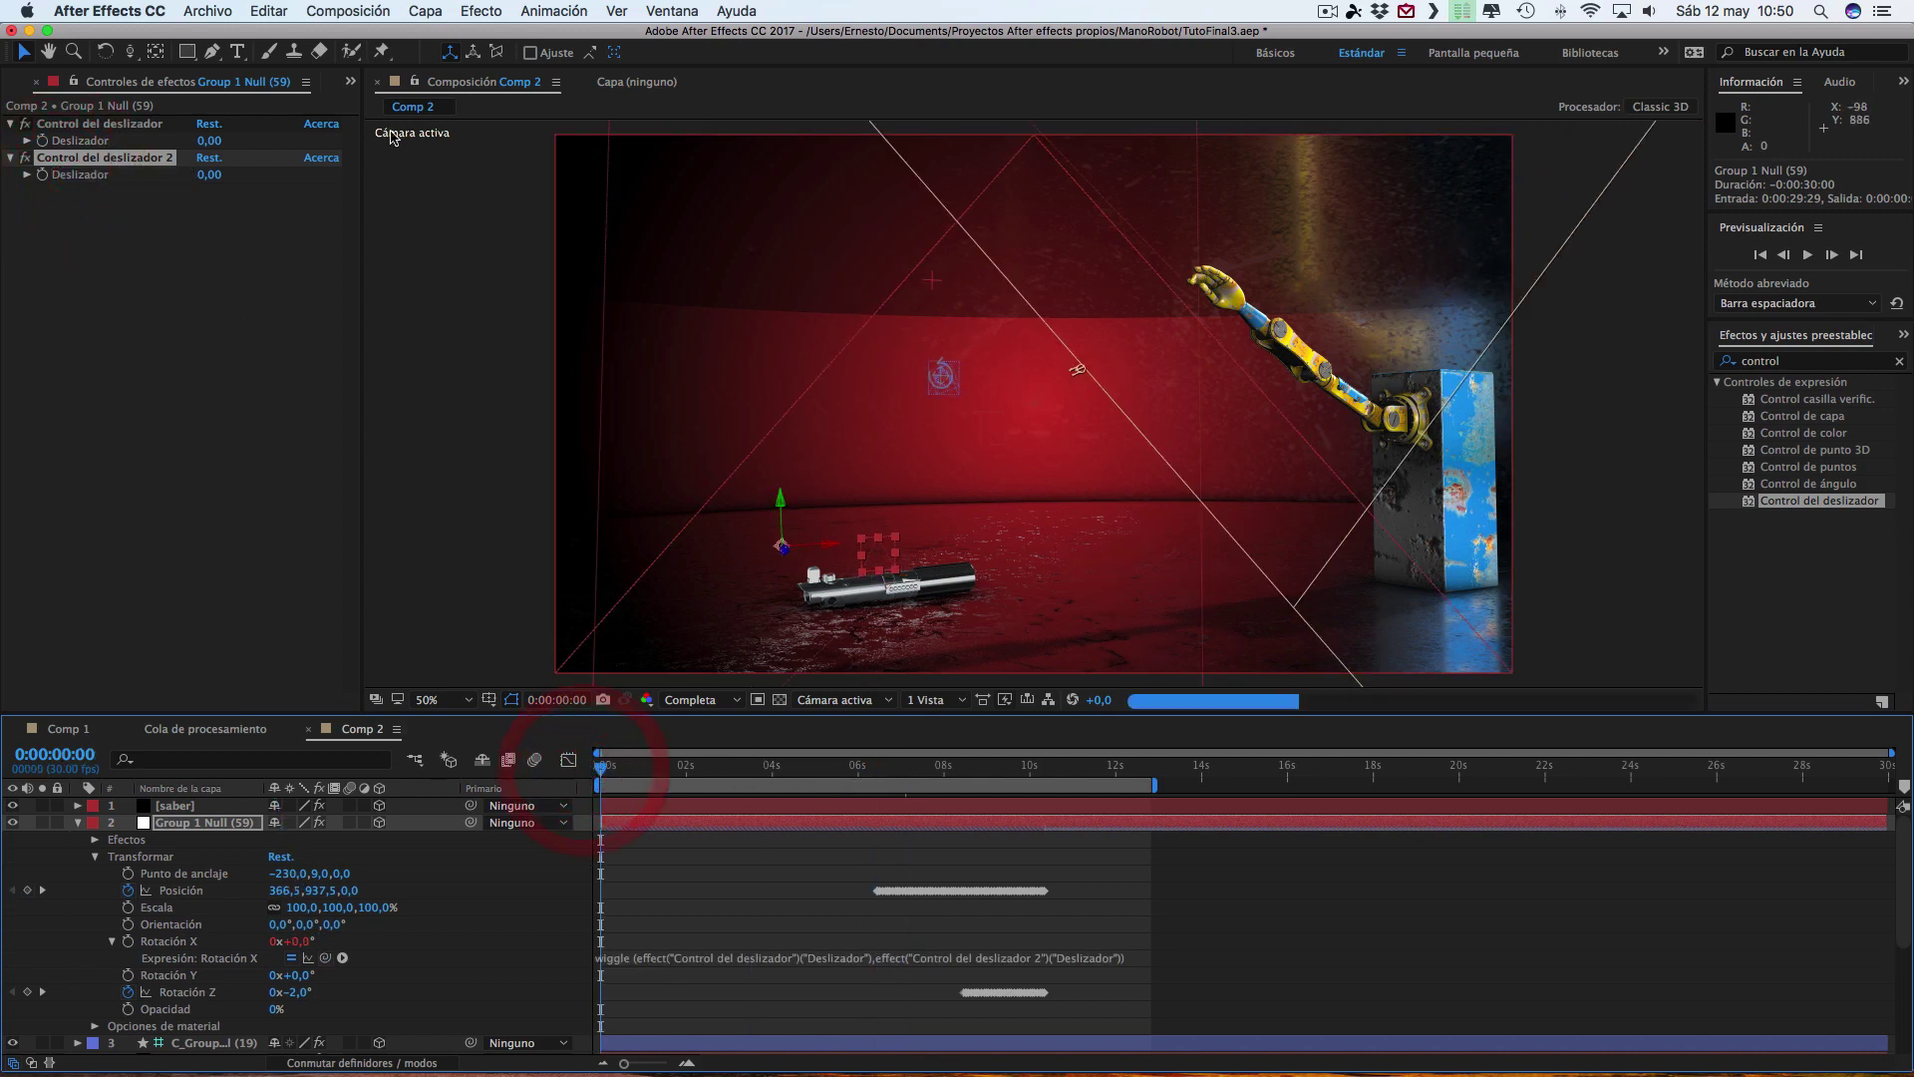
left_click(209, 141)
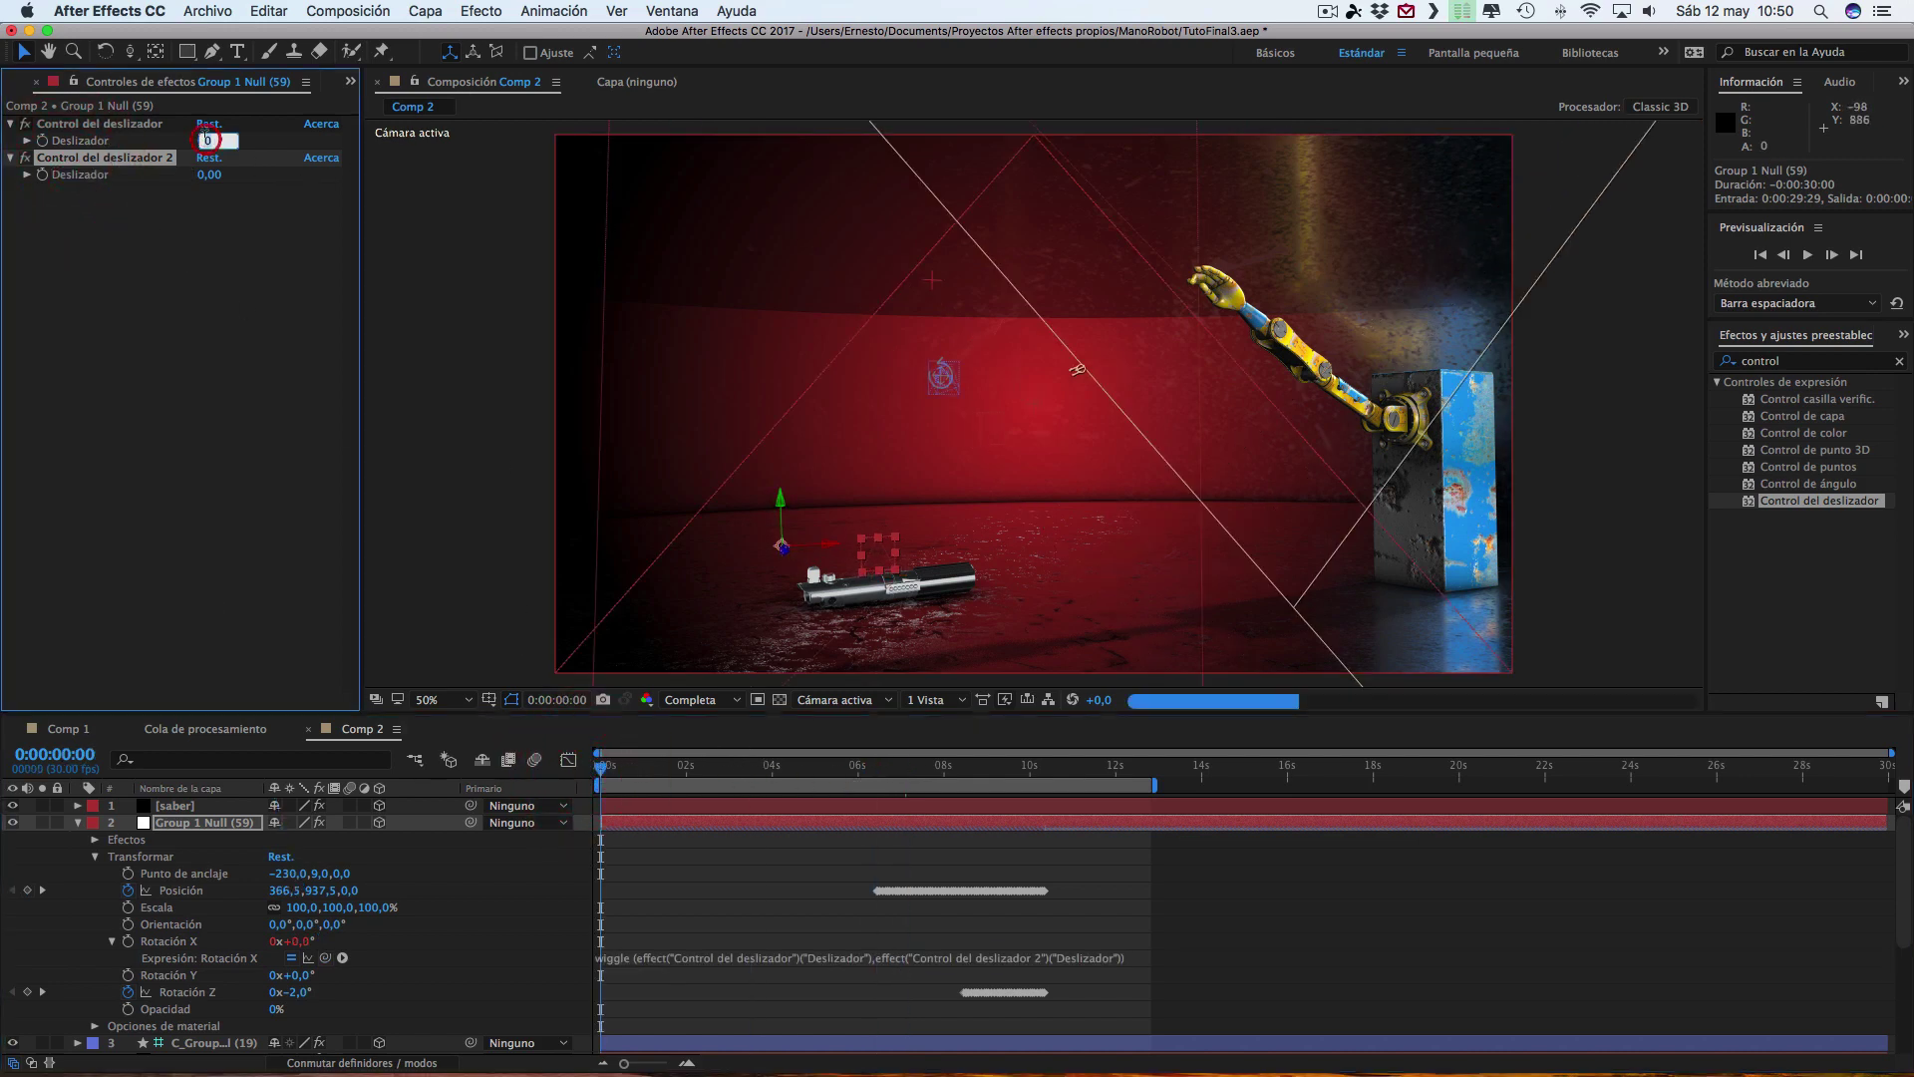
left_click(225, 175)
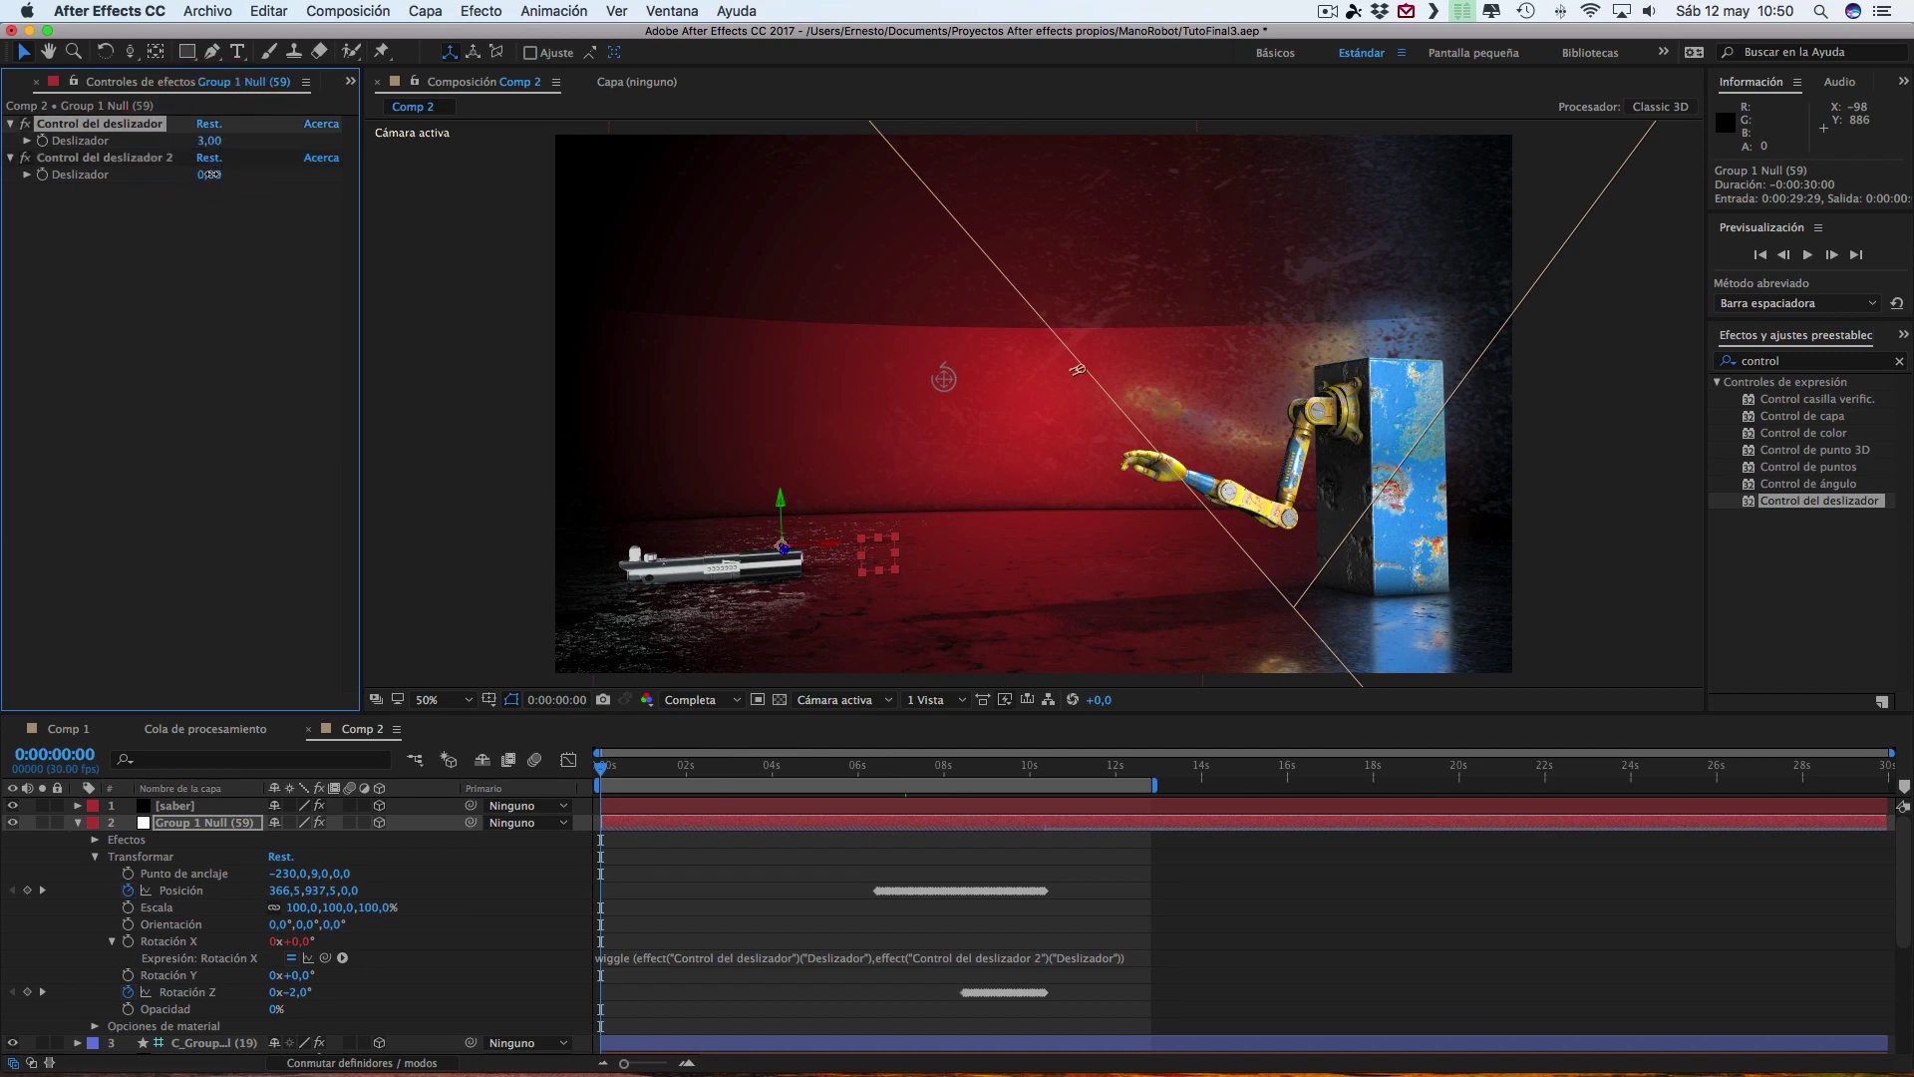
type("3")
- Check the X Rotation wiggle at 7:00, 8:08, 9:28, 8:07, 8:20 and 7:28
left_click(900, 771)
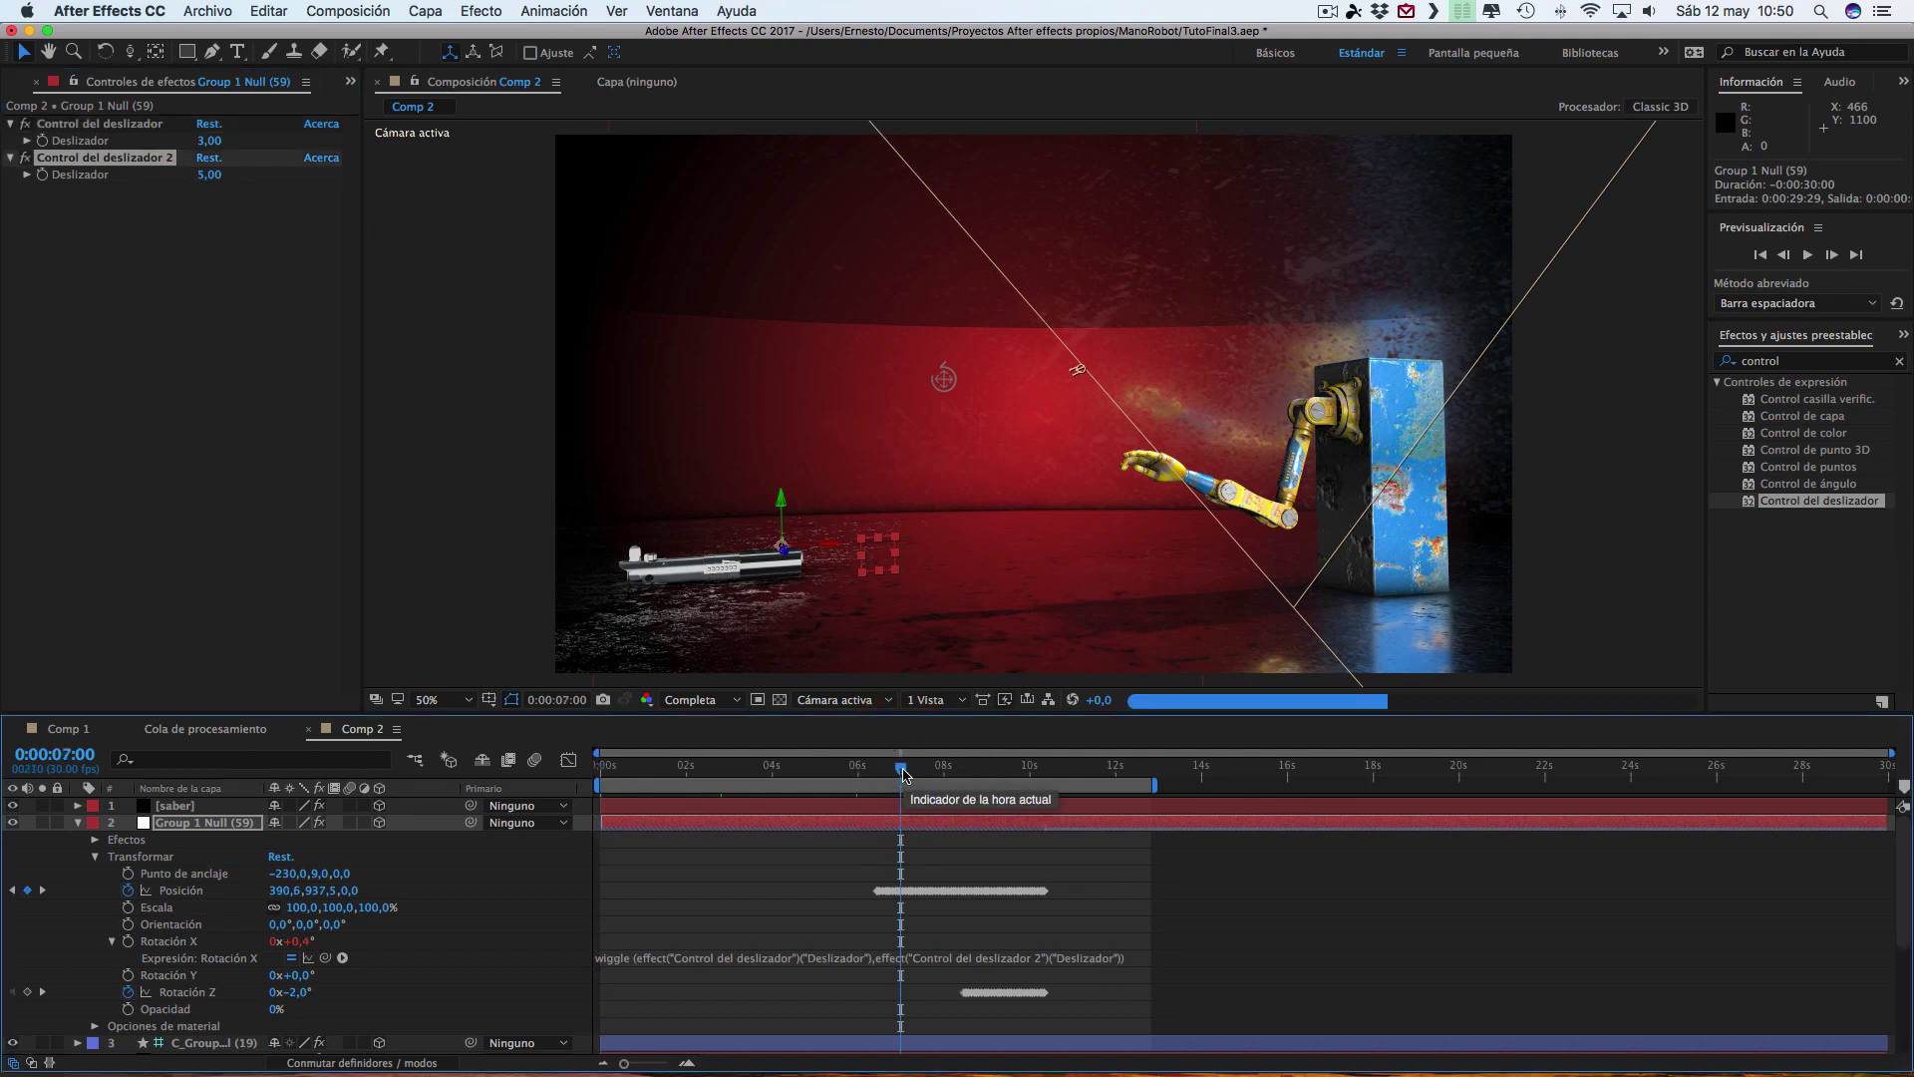
left_click(954, 771)
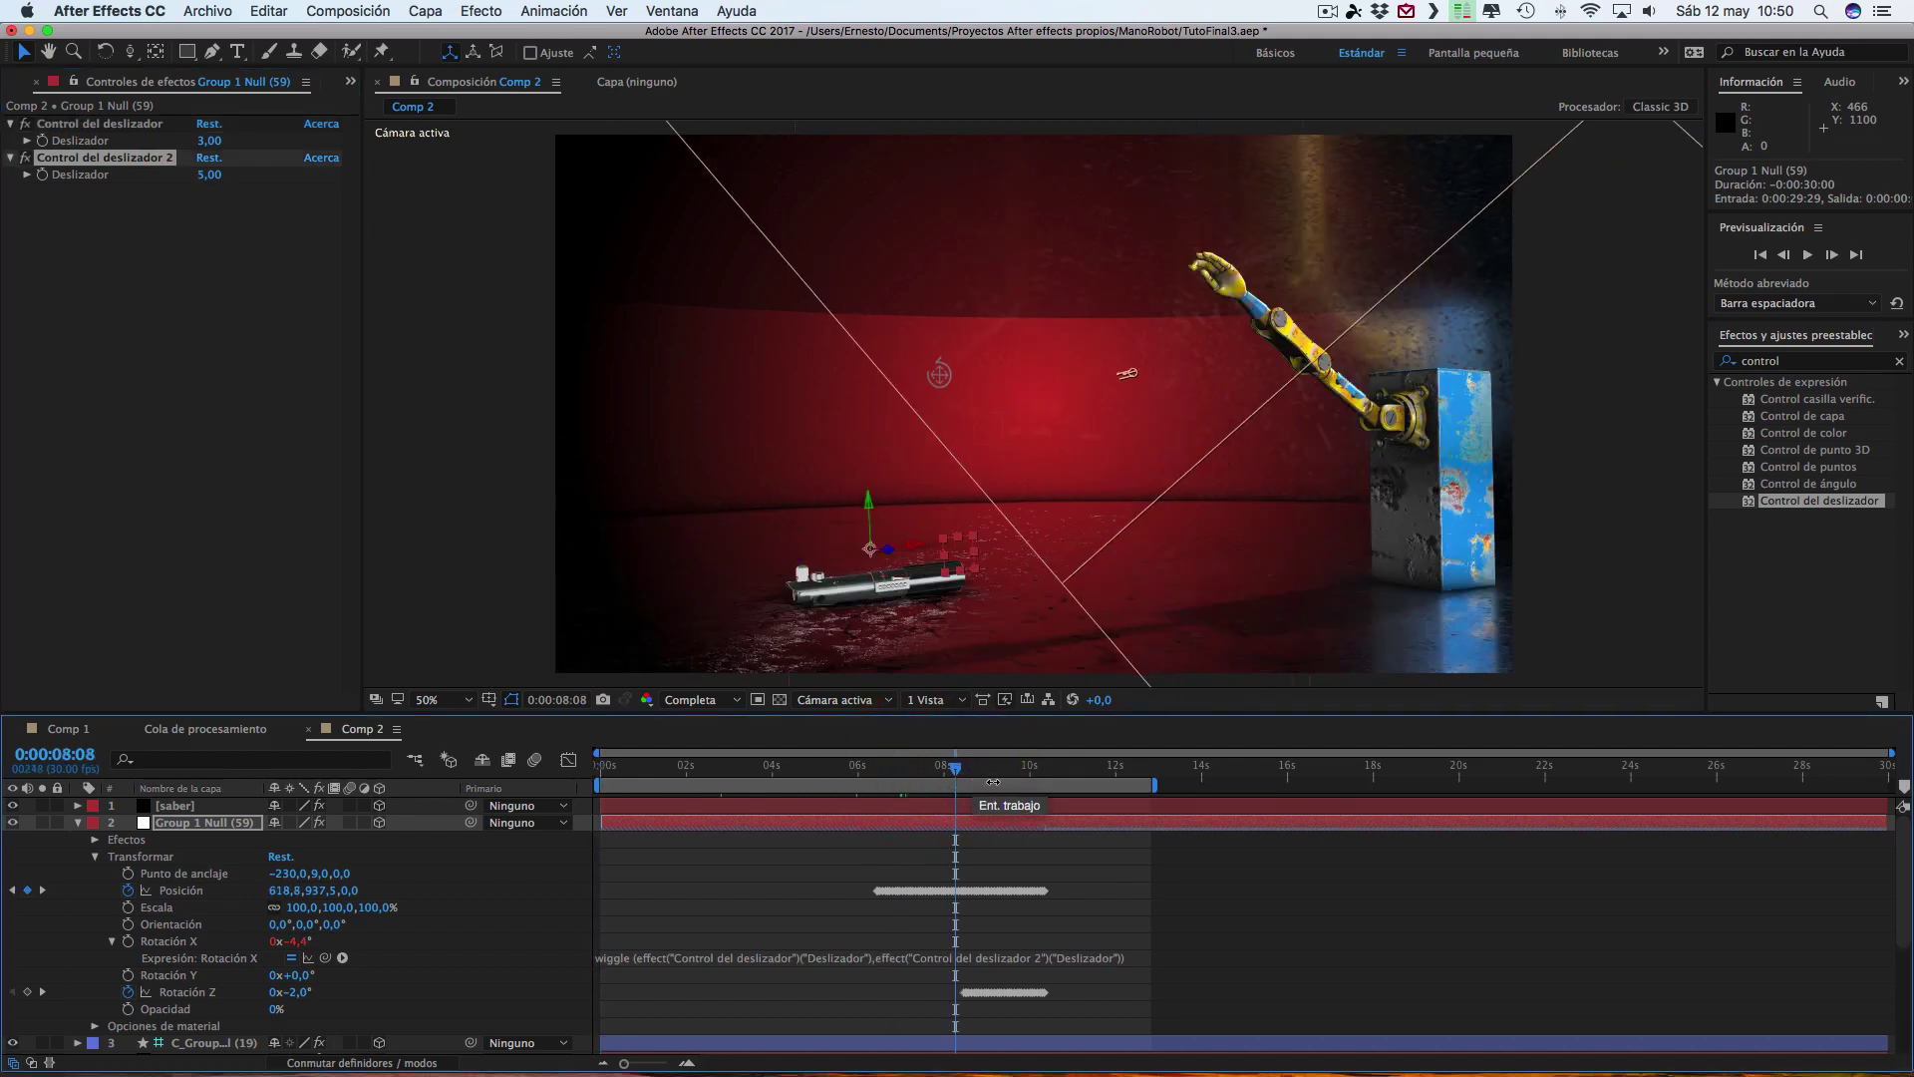
left_click(1026, 774)
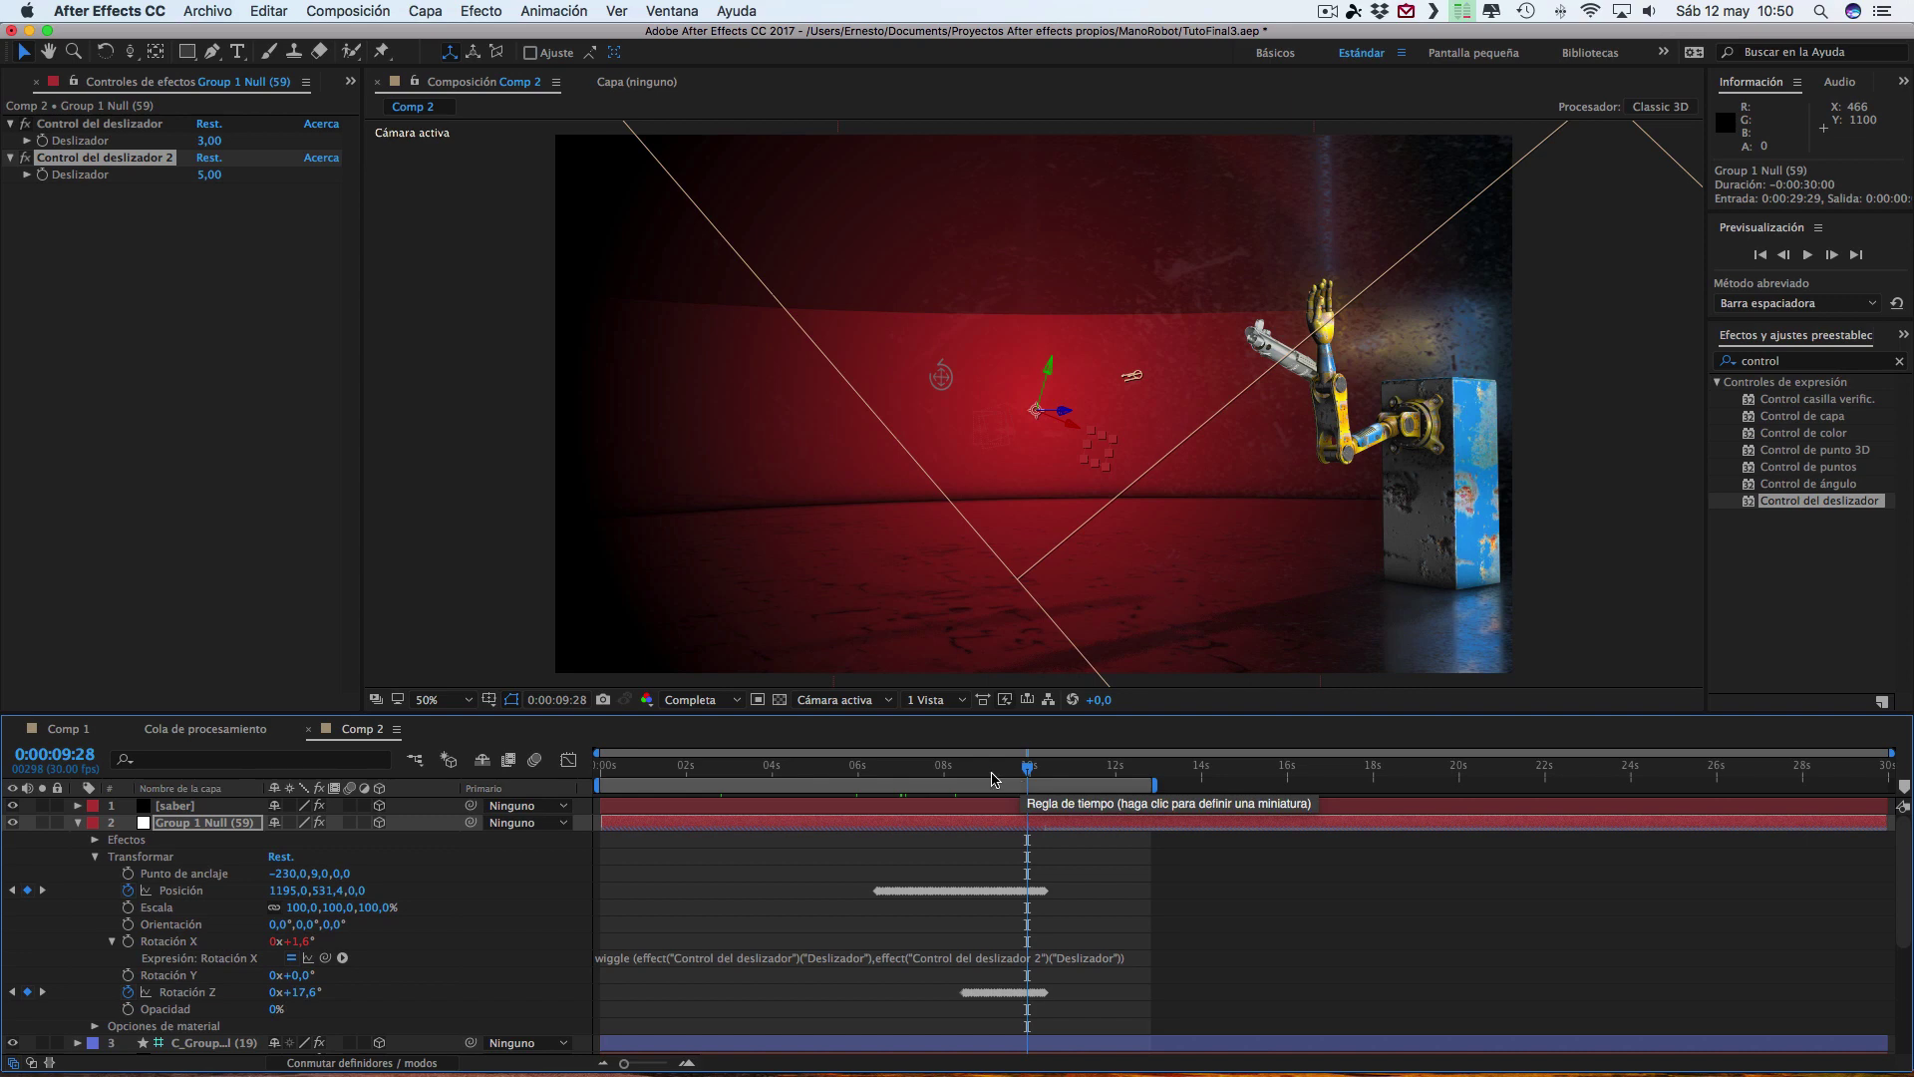
left_click(955, 774)
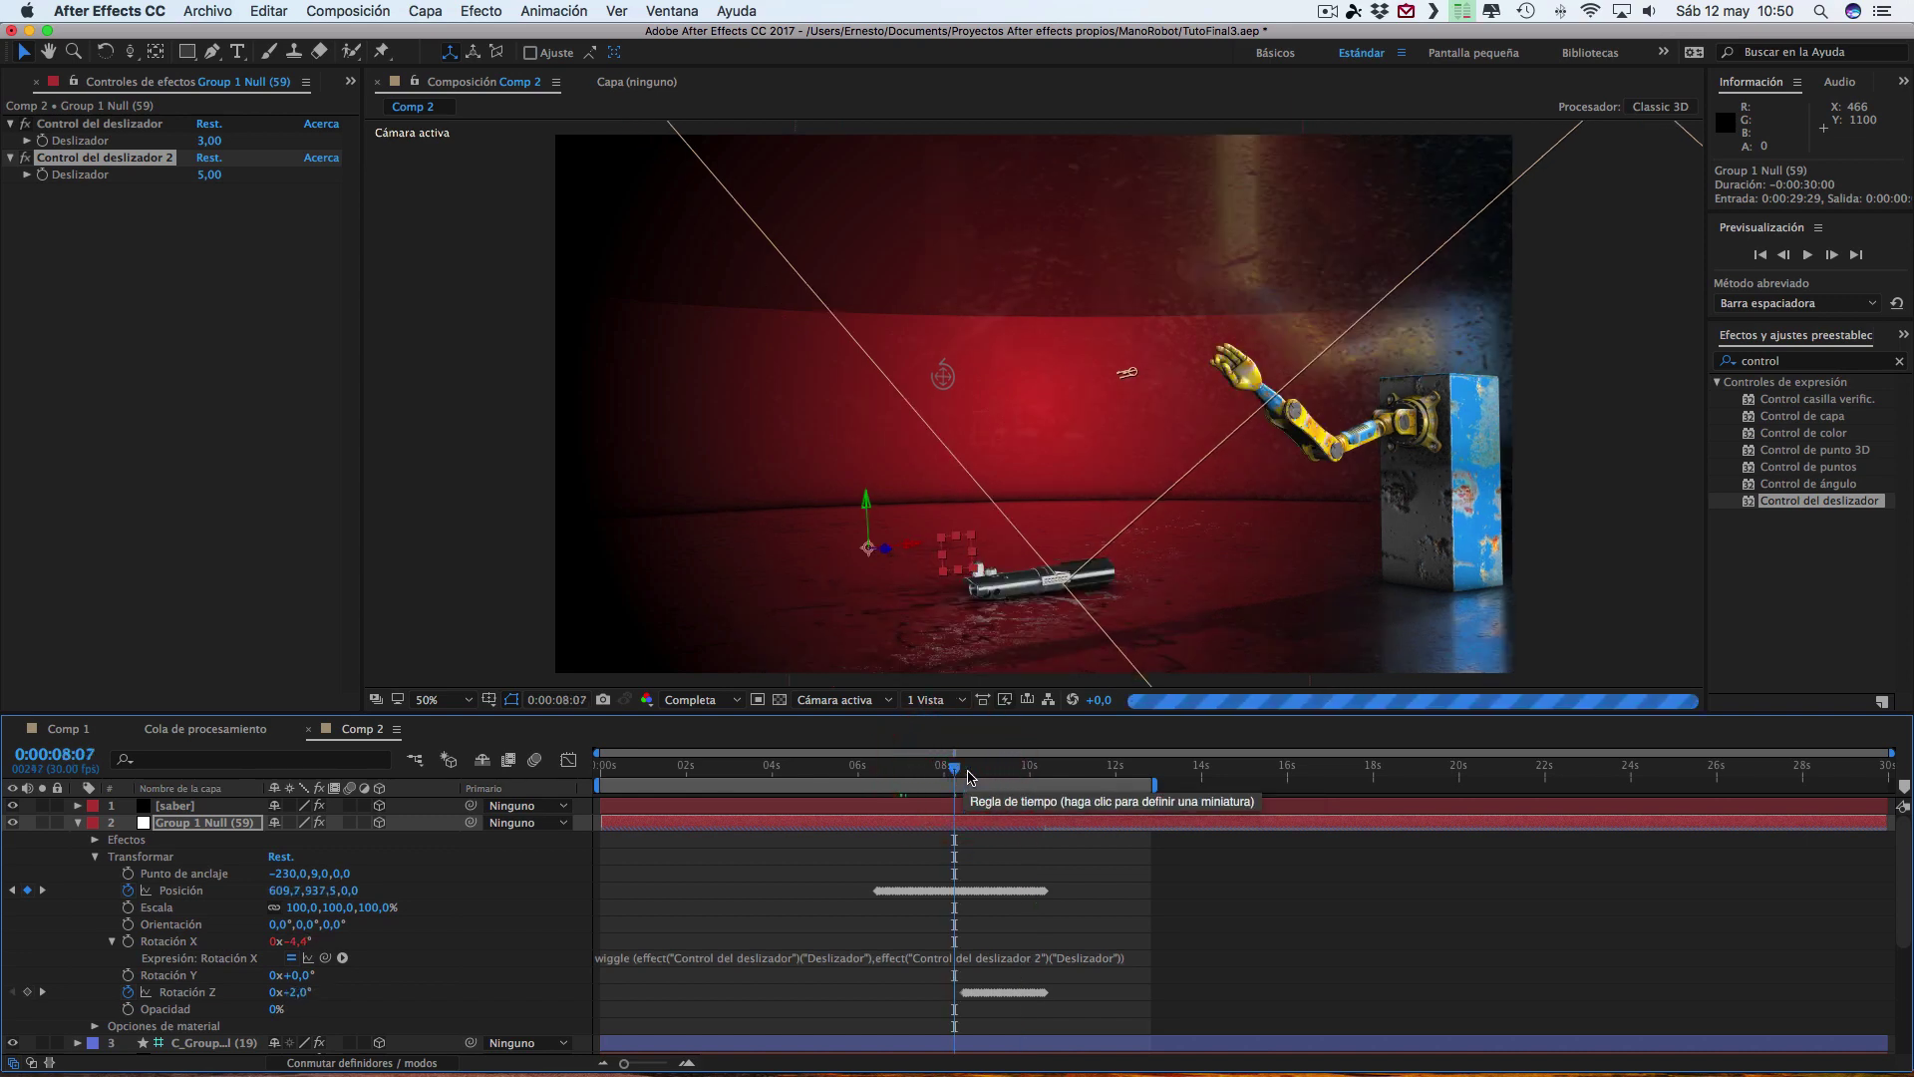
left_click(973, 771)
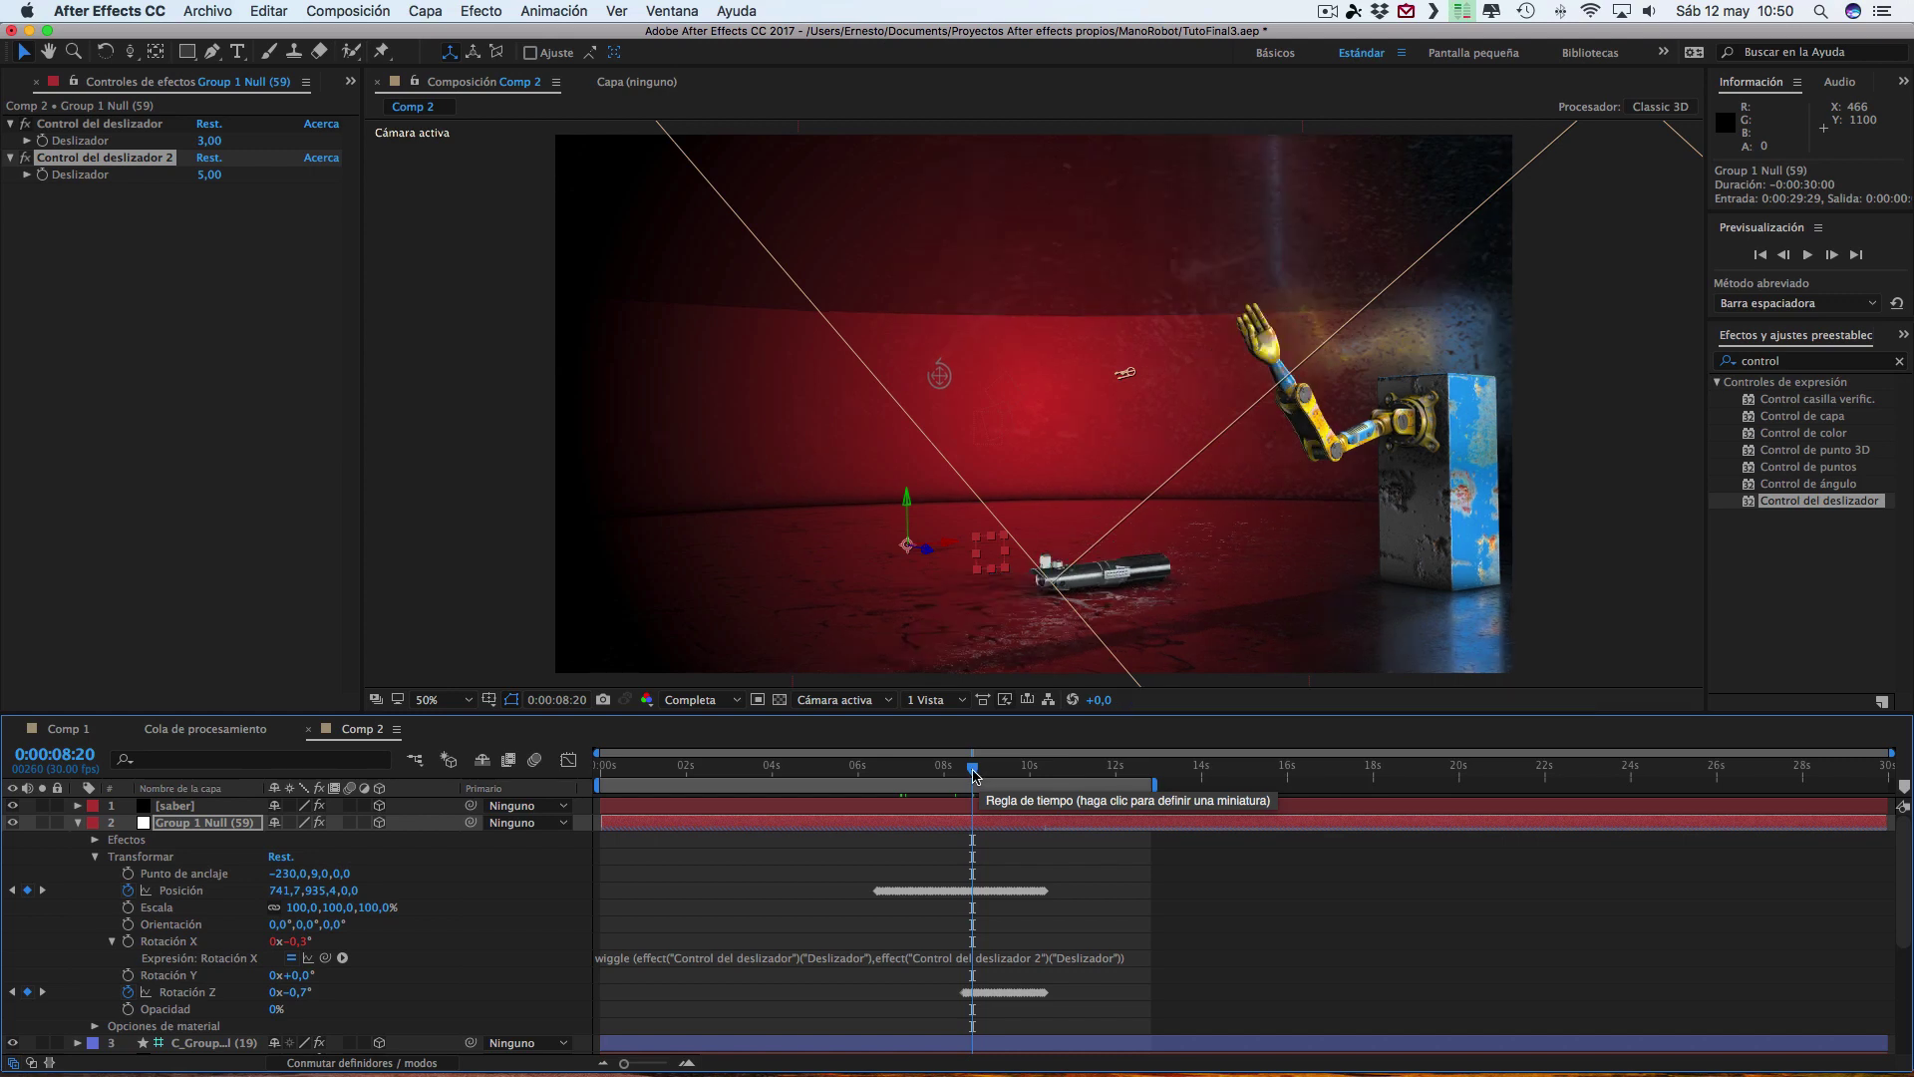
left_click(939, 771)
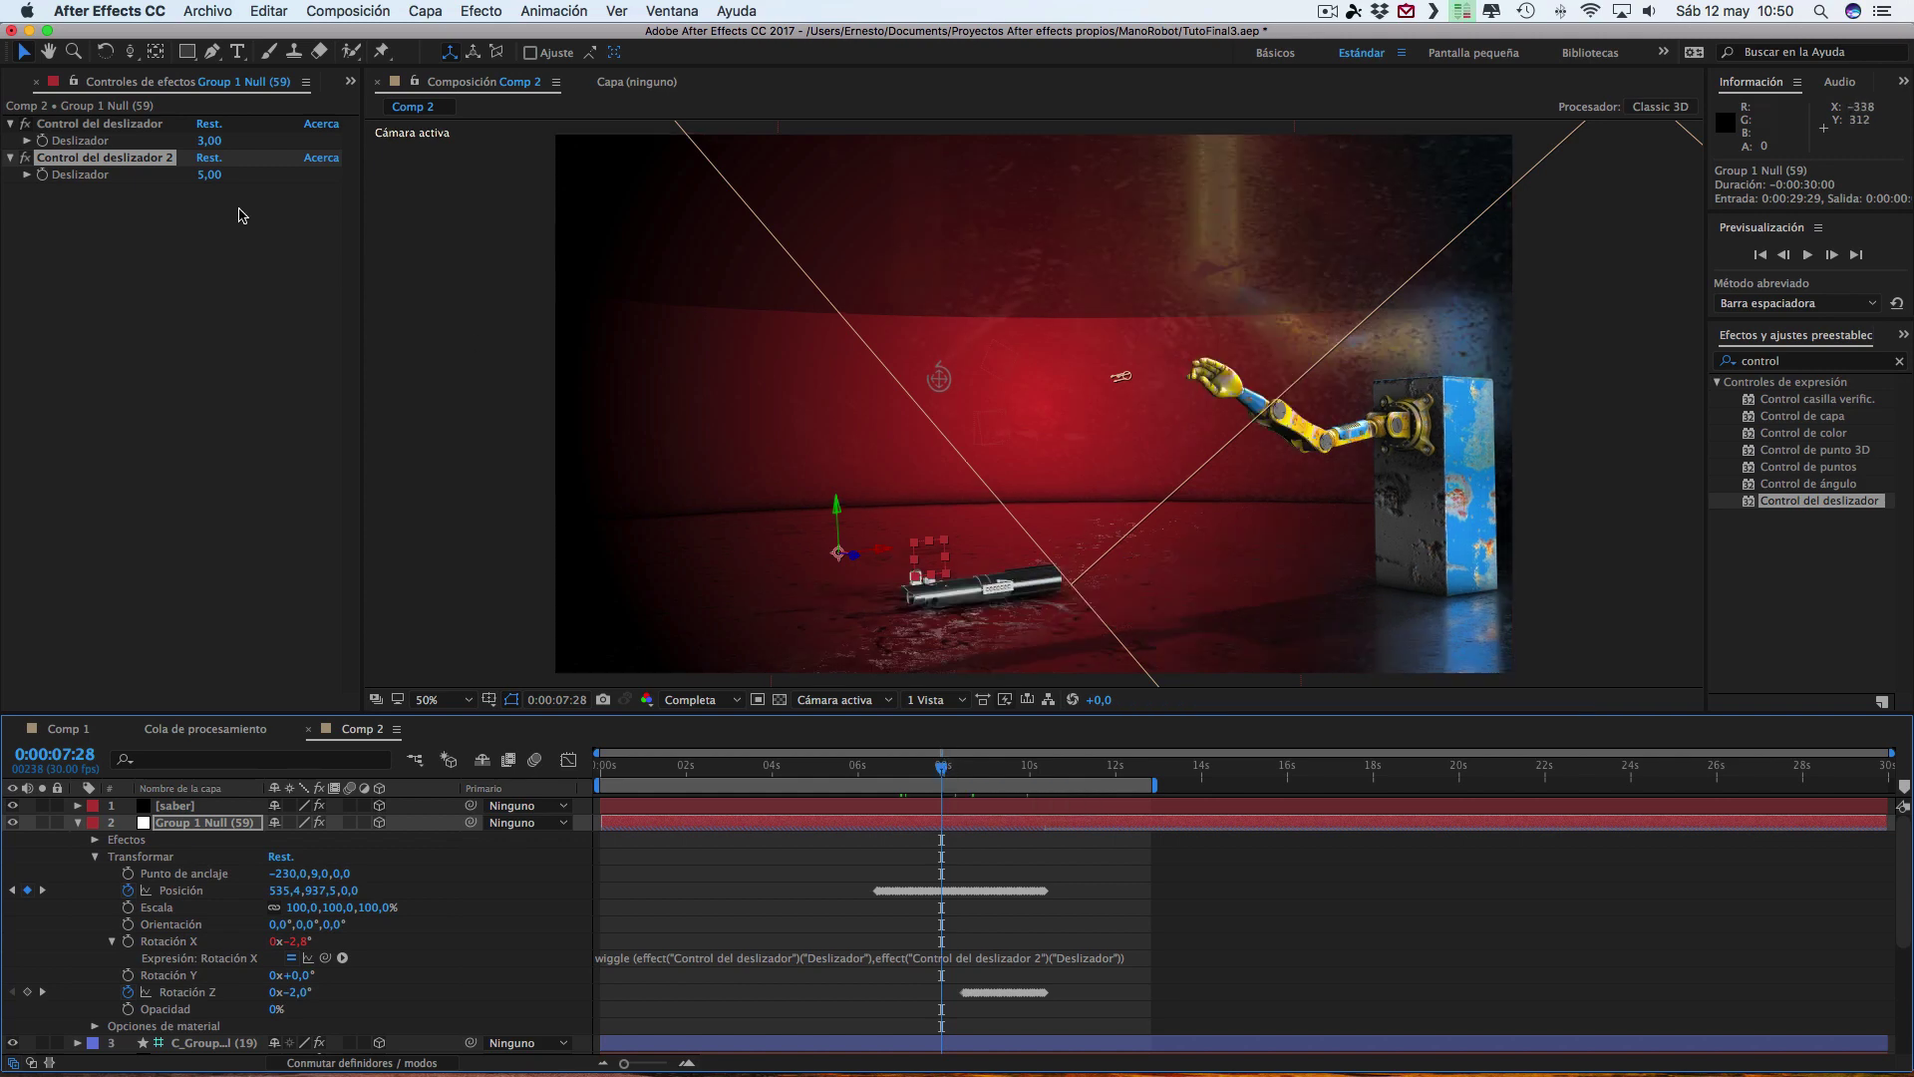
- Reveal both sliders' Deslizador properties and start keyframing them at the composition start
left_click(77, 146)
left_click(86, 178)
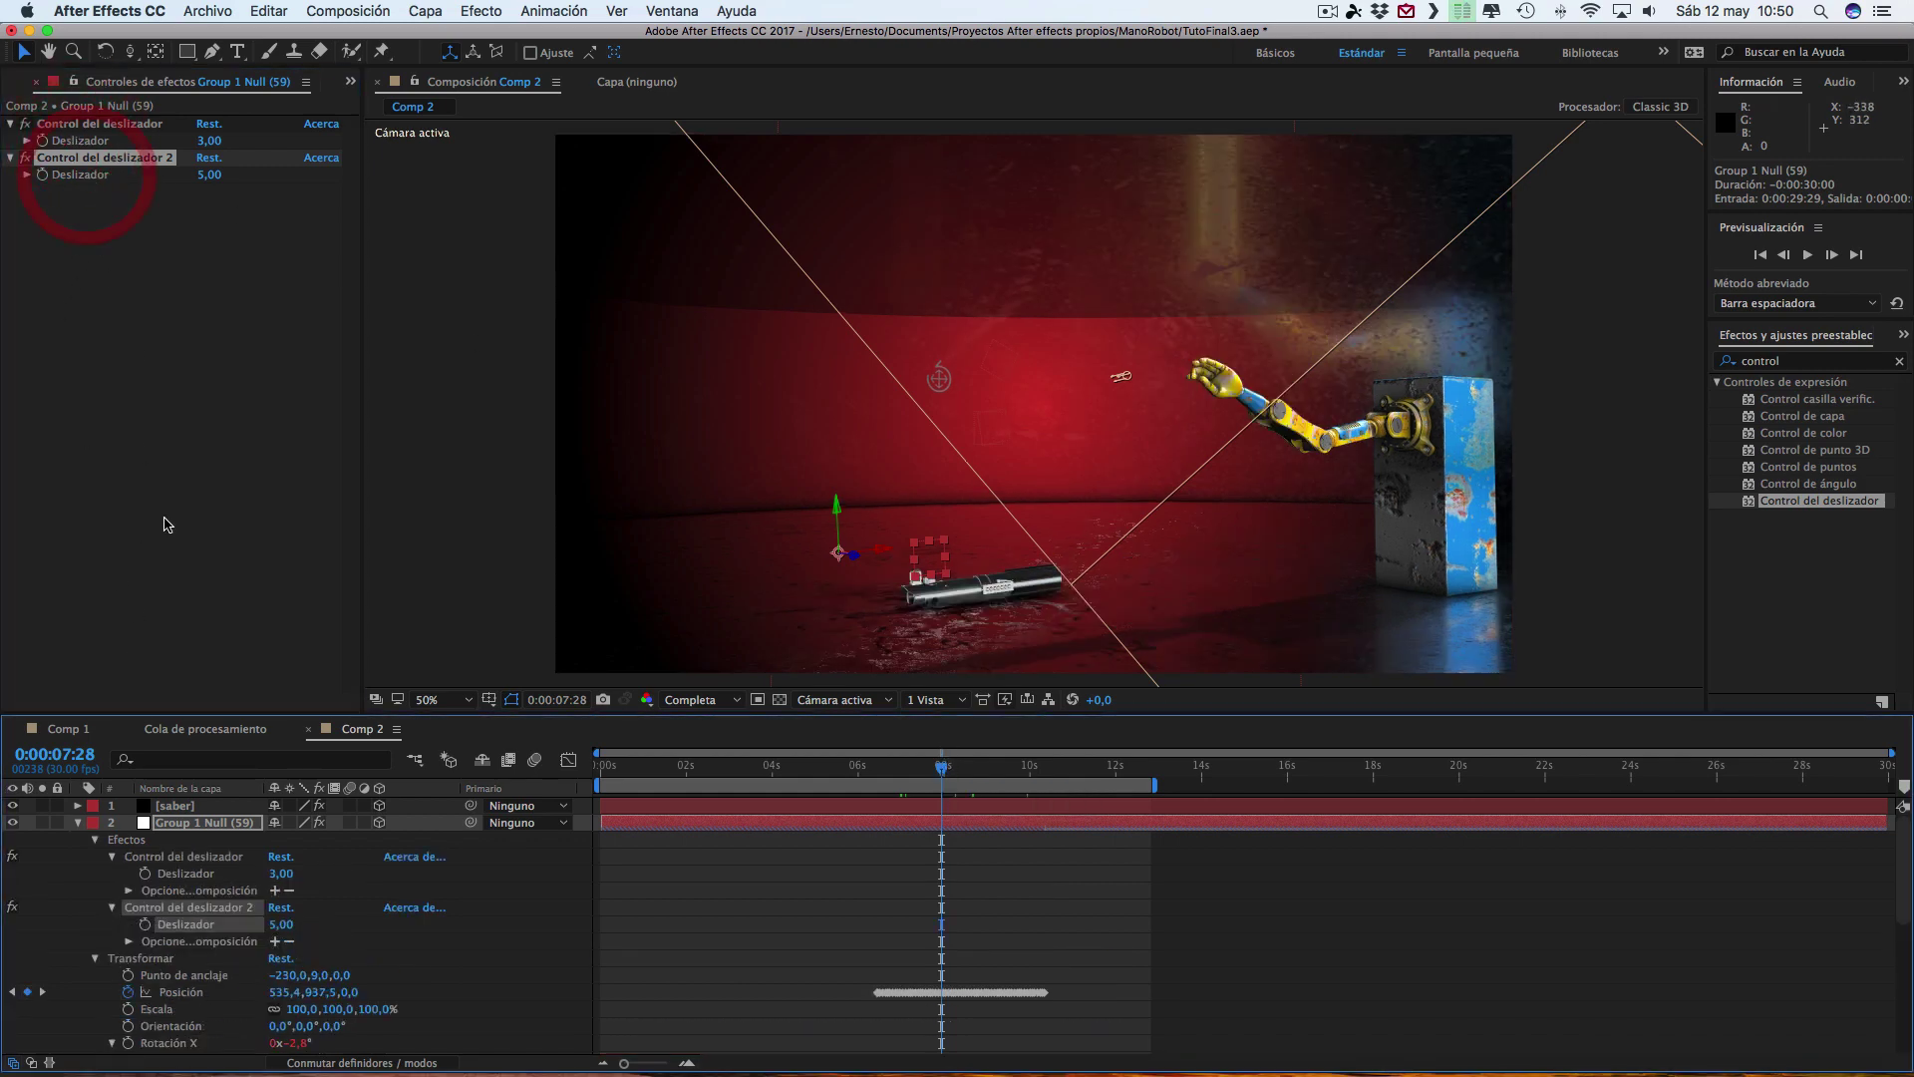
scroll(196, 927, "down", 3)
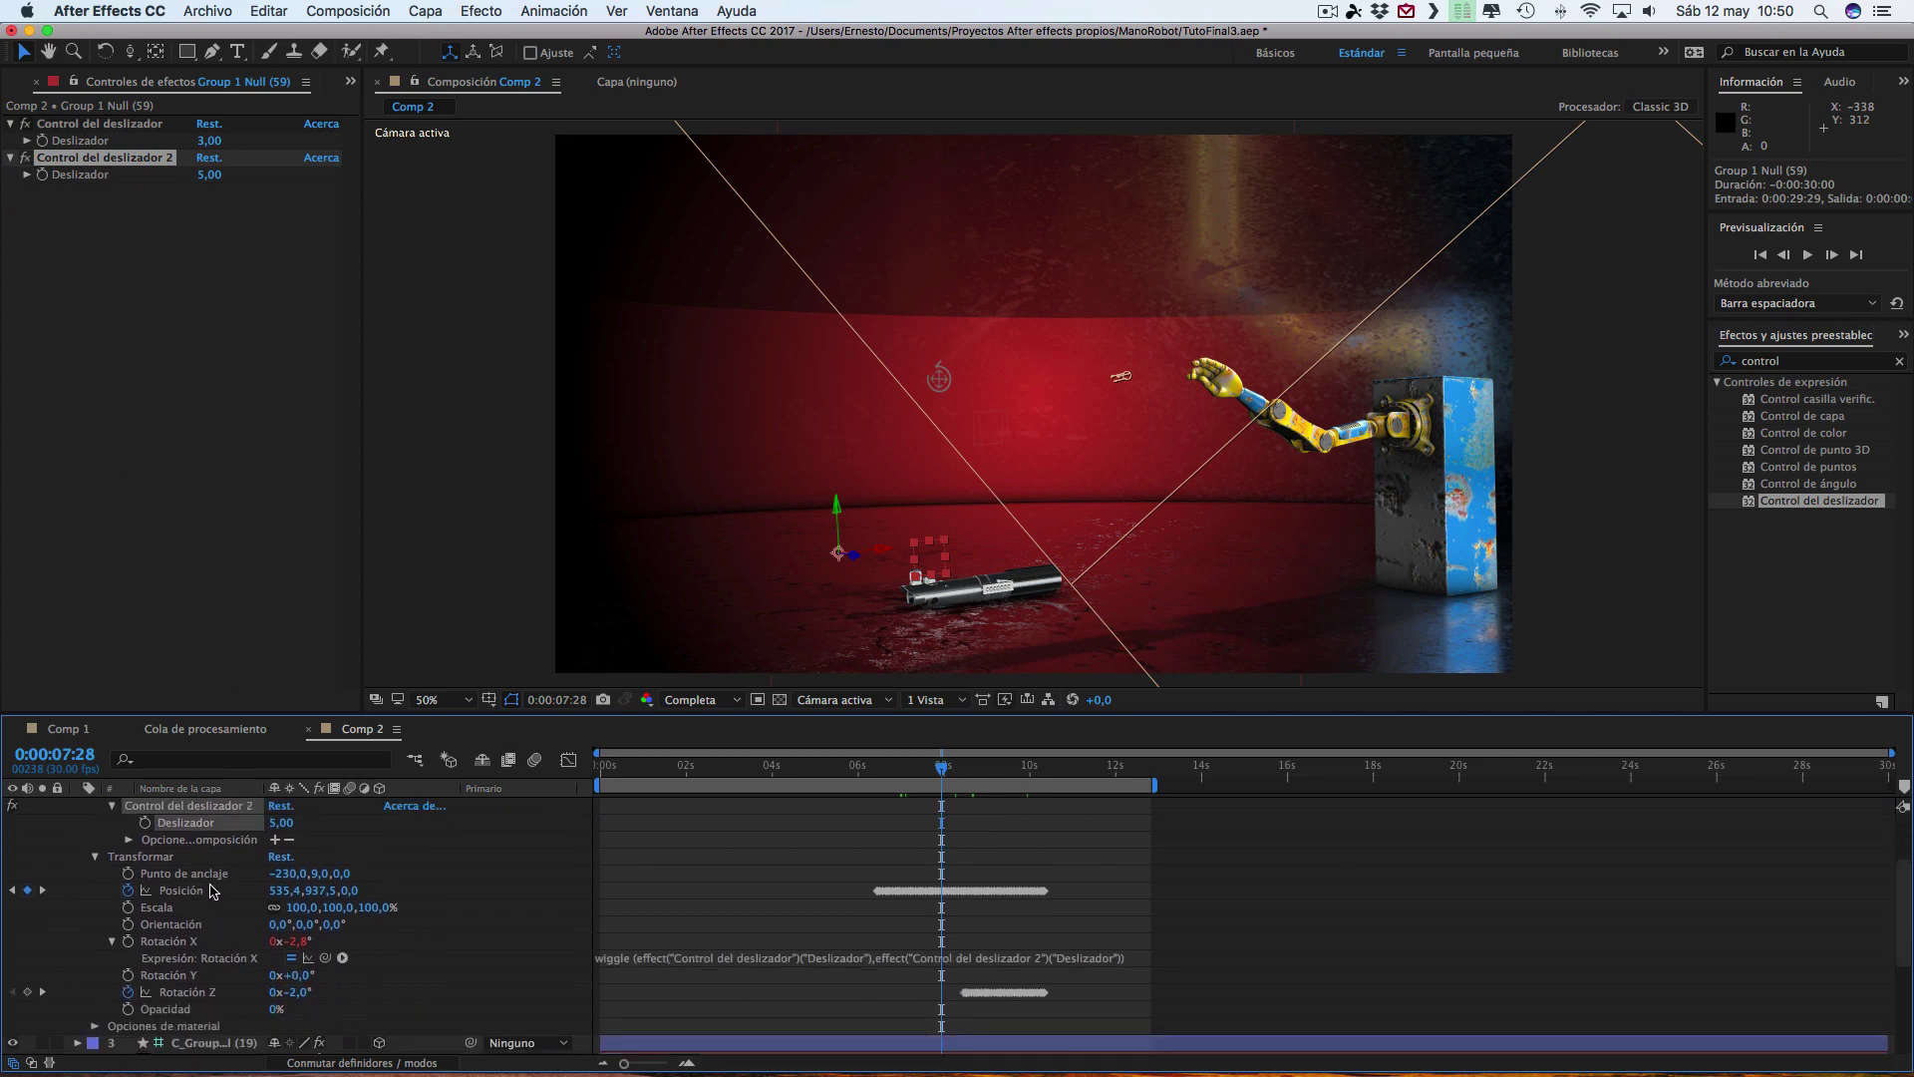
scroll(210, 891, "up", 3)
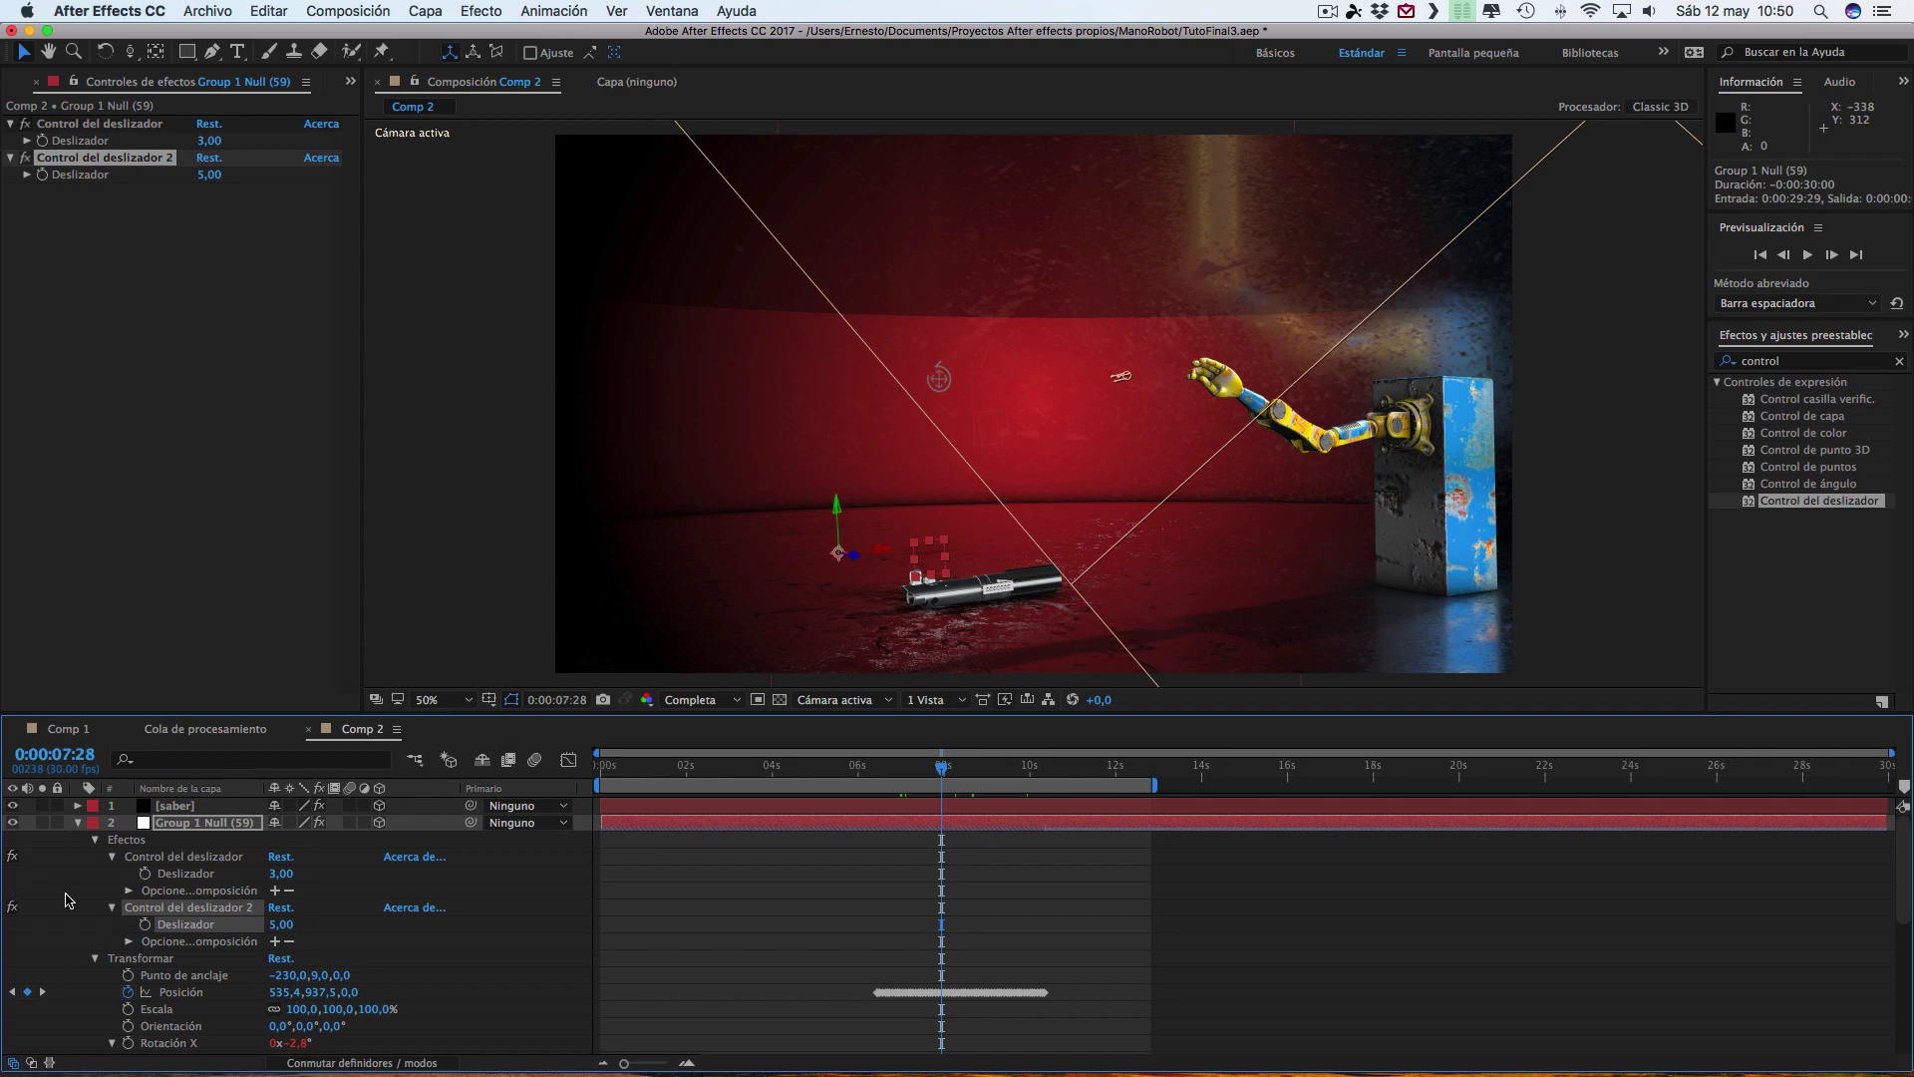
left_click(190, 874)
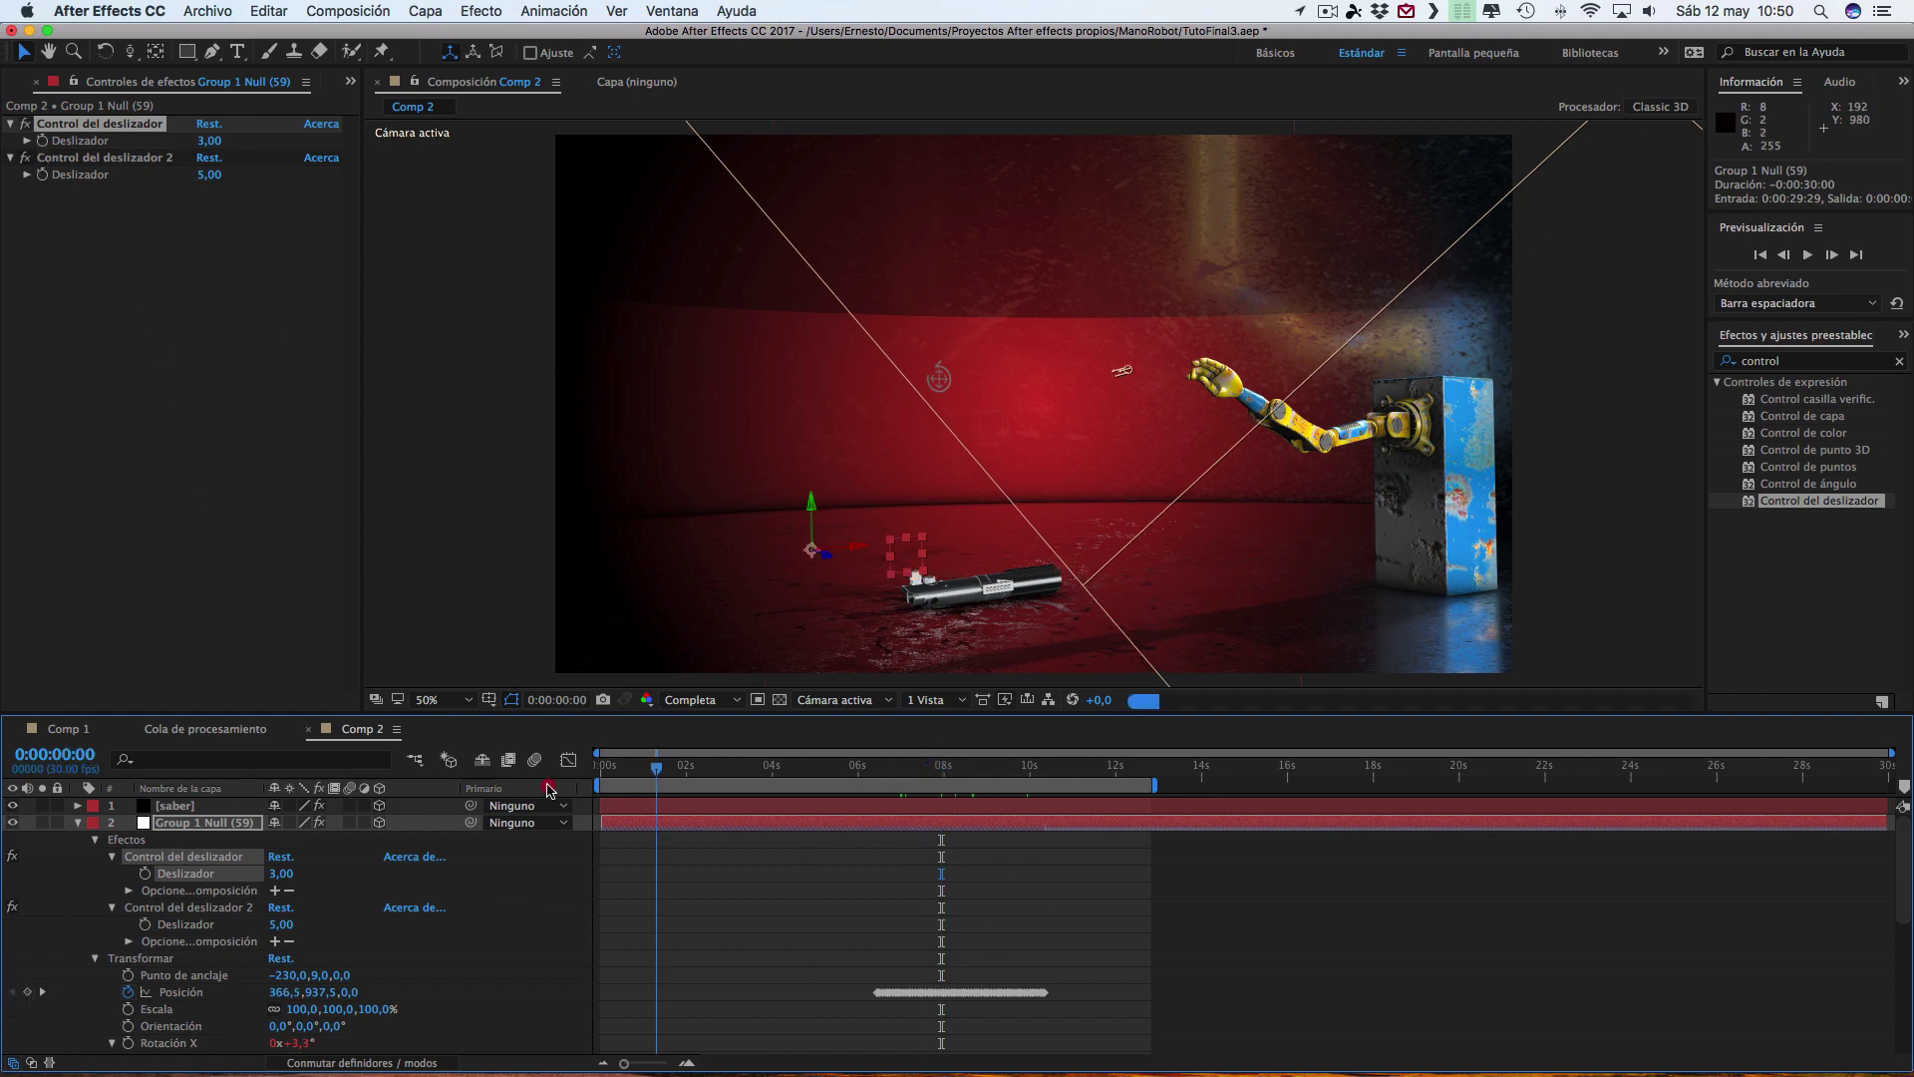
left_click_drag(944, 771, 601, 768)
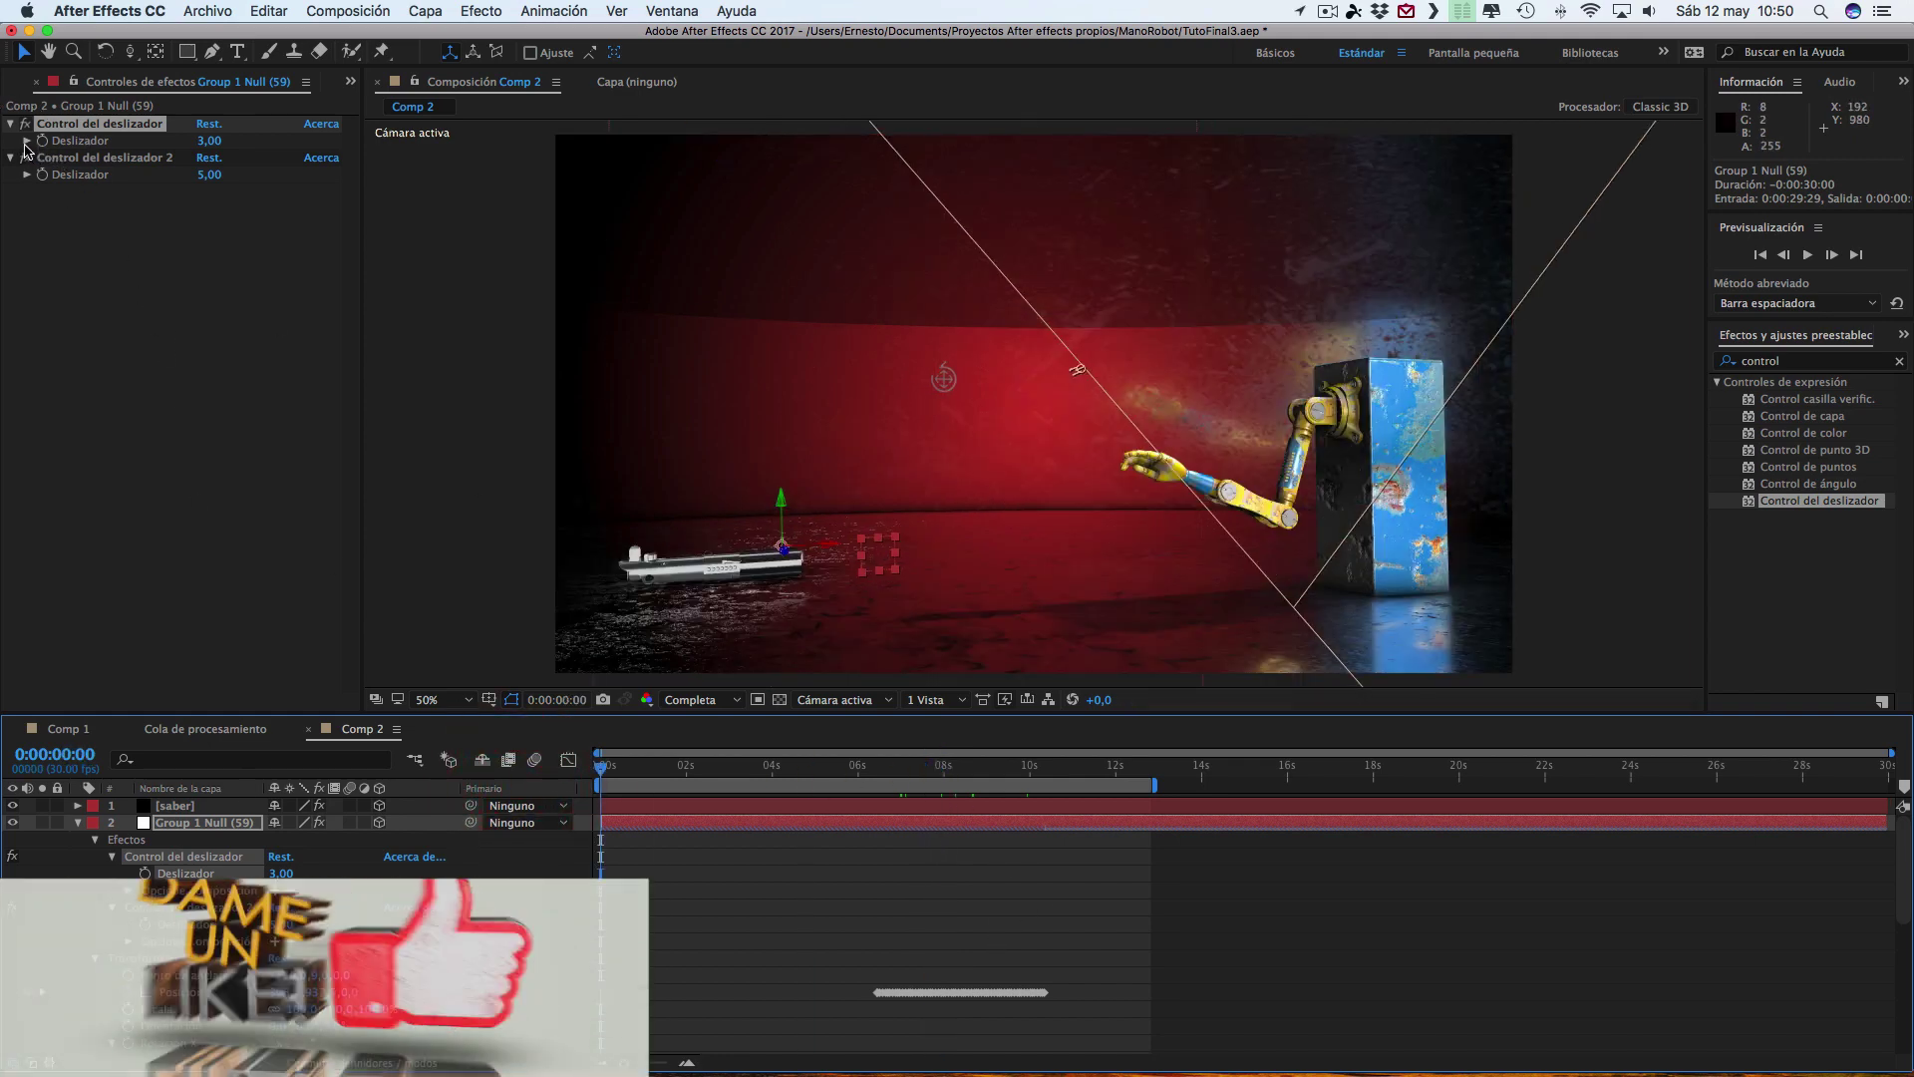
left_click(42, 141)
left_click(43, 176)
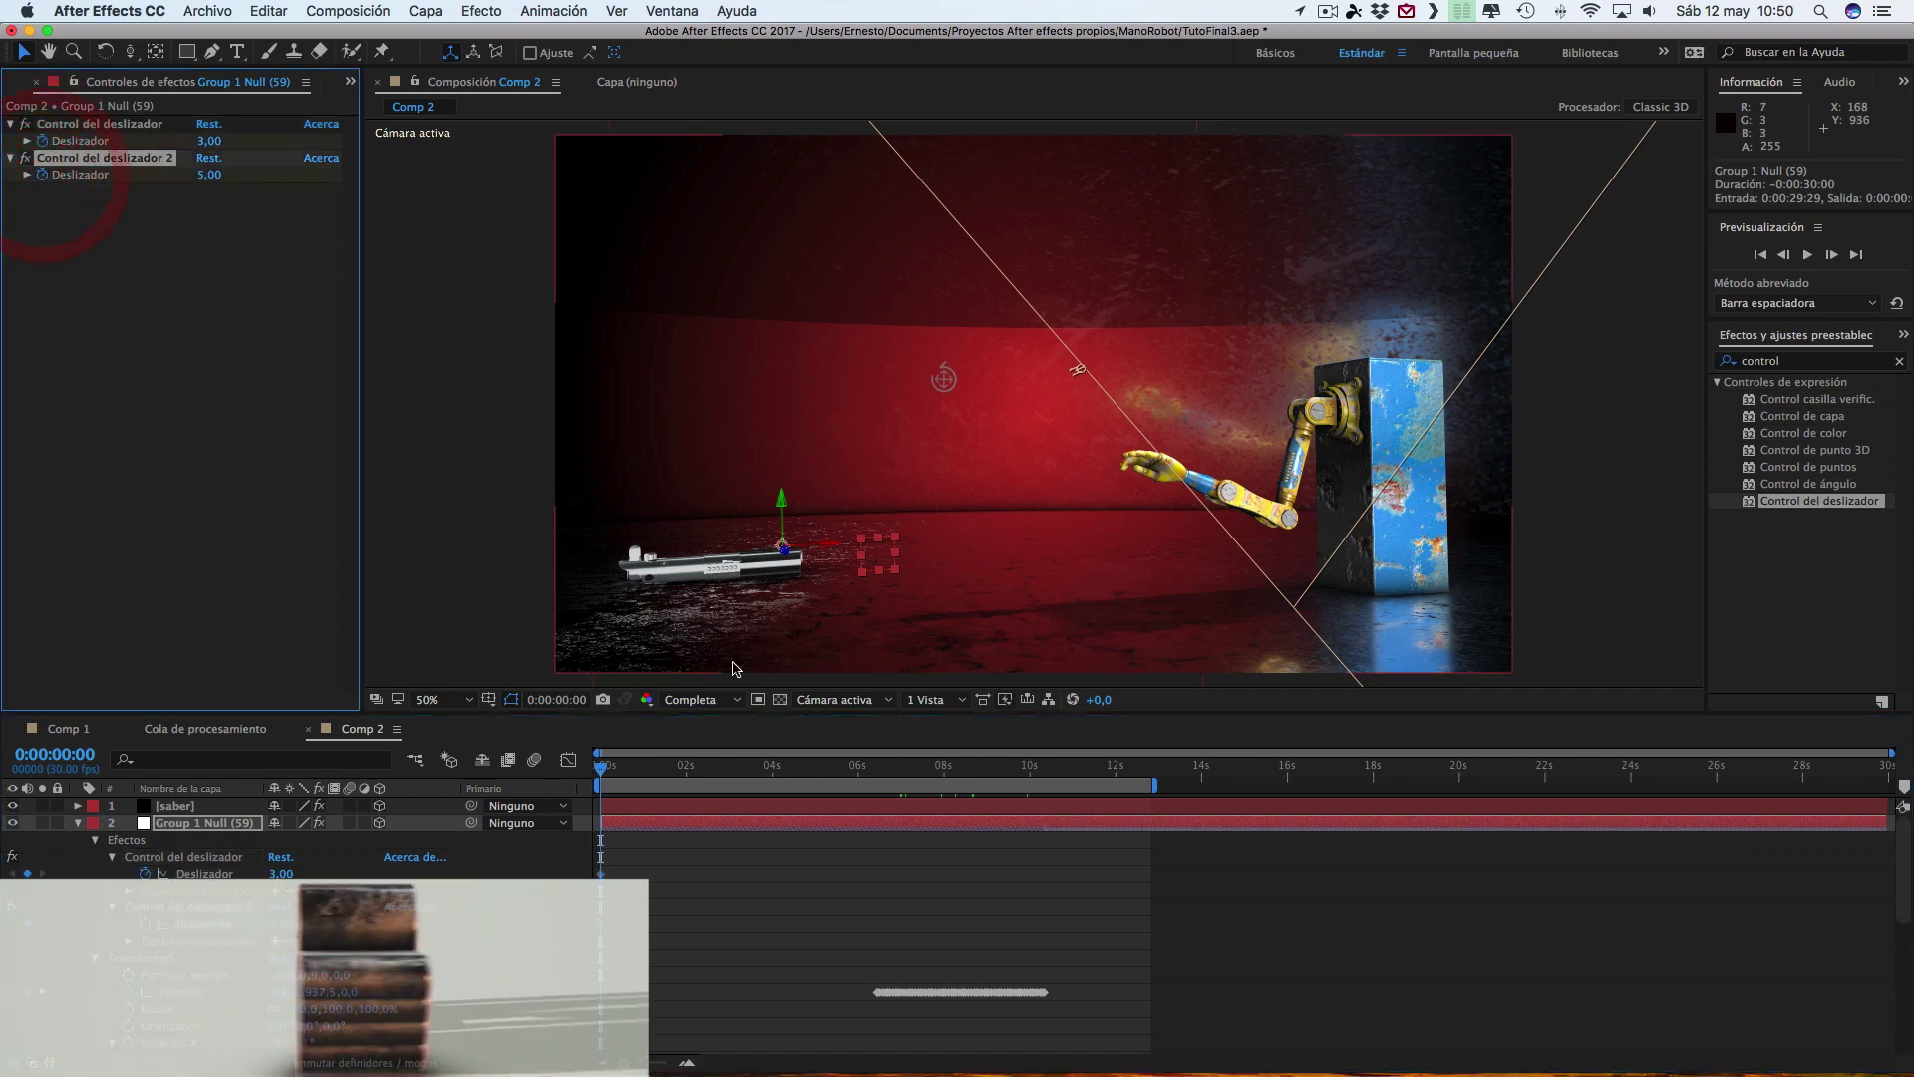
- Add keyframes on both sliders at about 0:00:08:11
left_click_drag(698, 768, 827, 782)
left_click(863, 770)
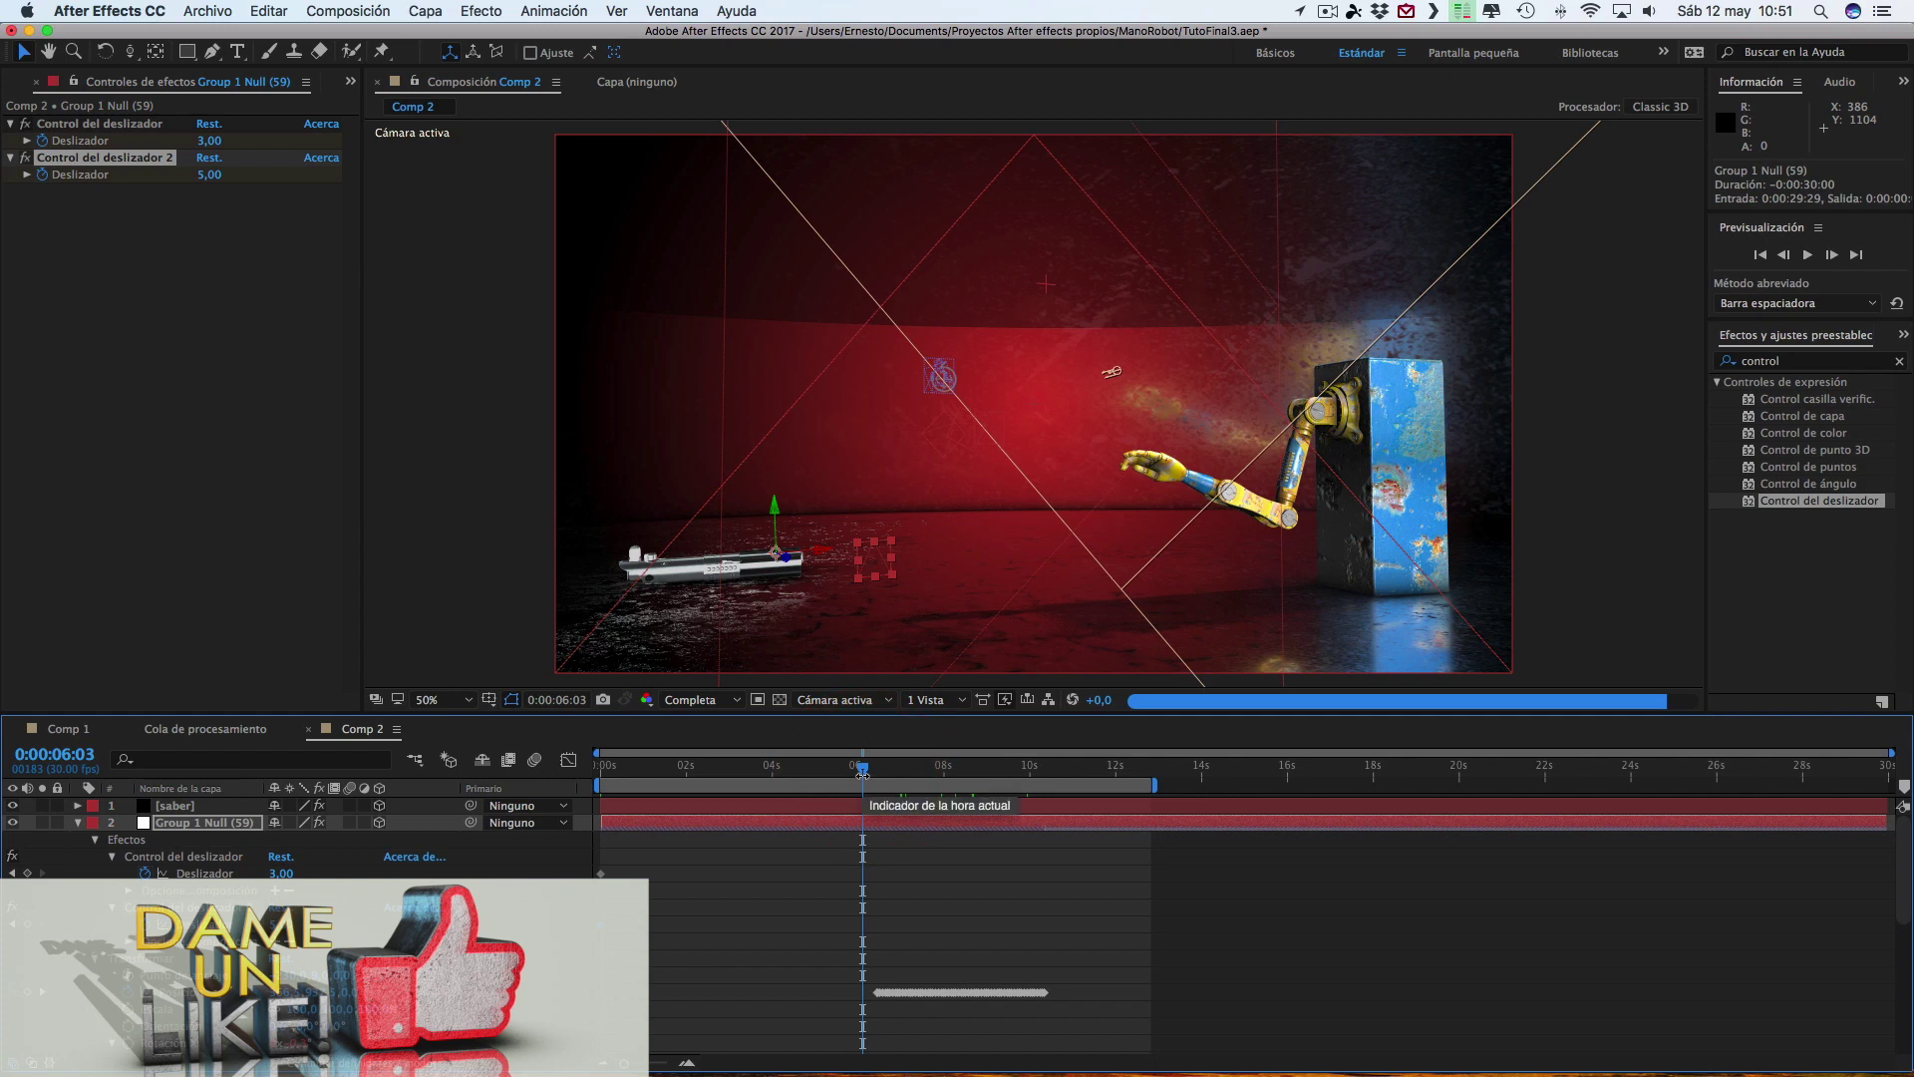
left_click_drag(864, 769, 901, 770)
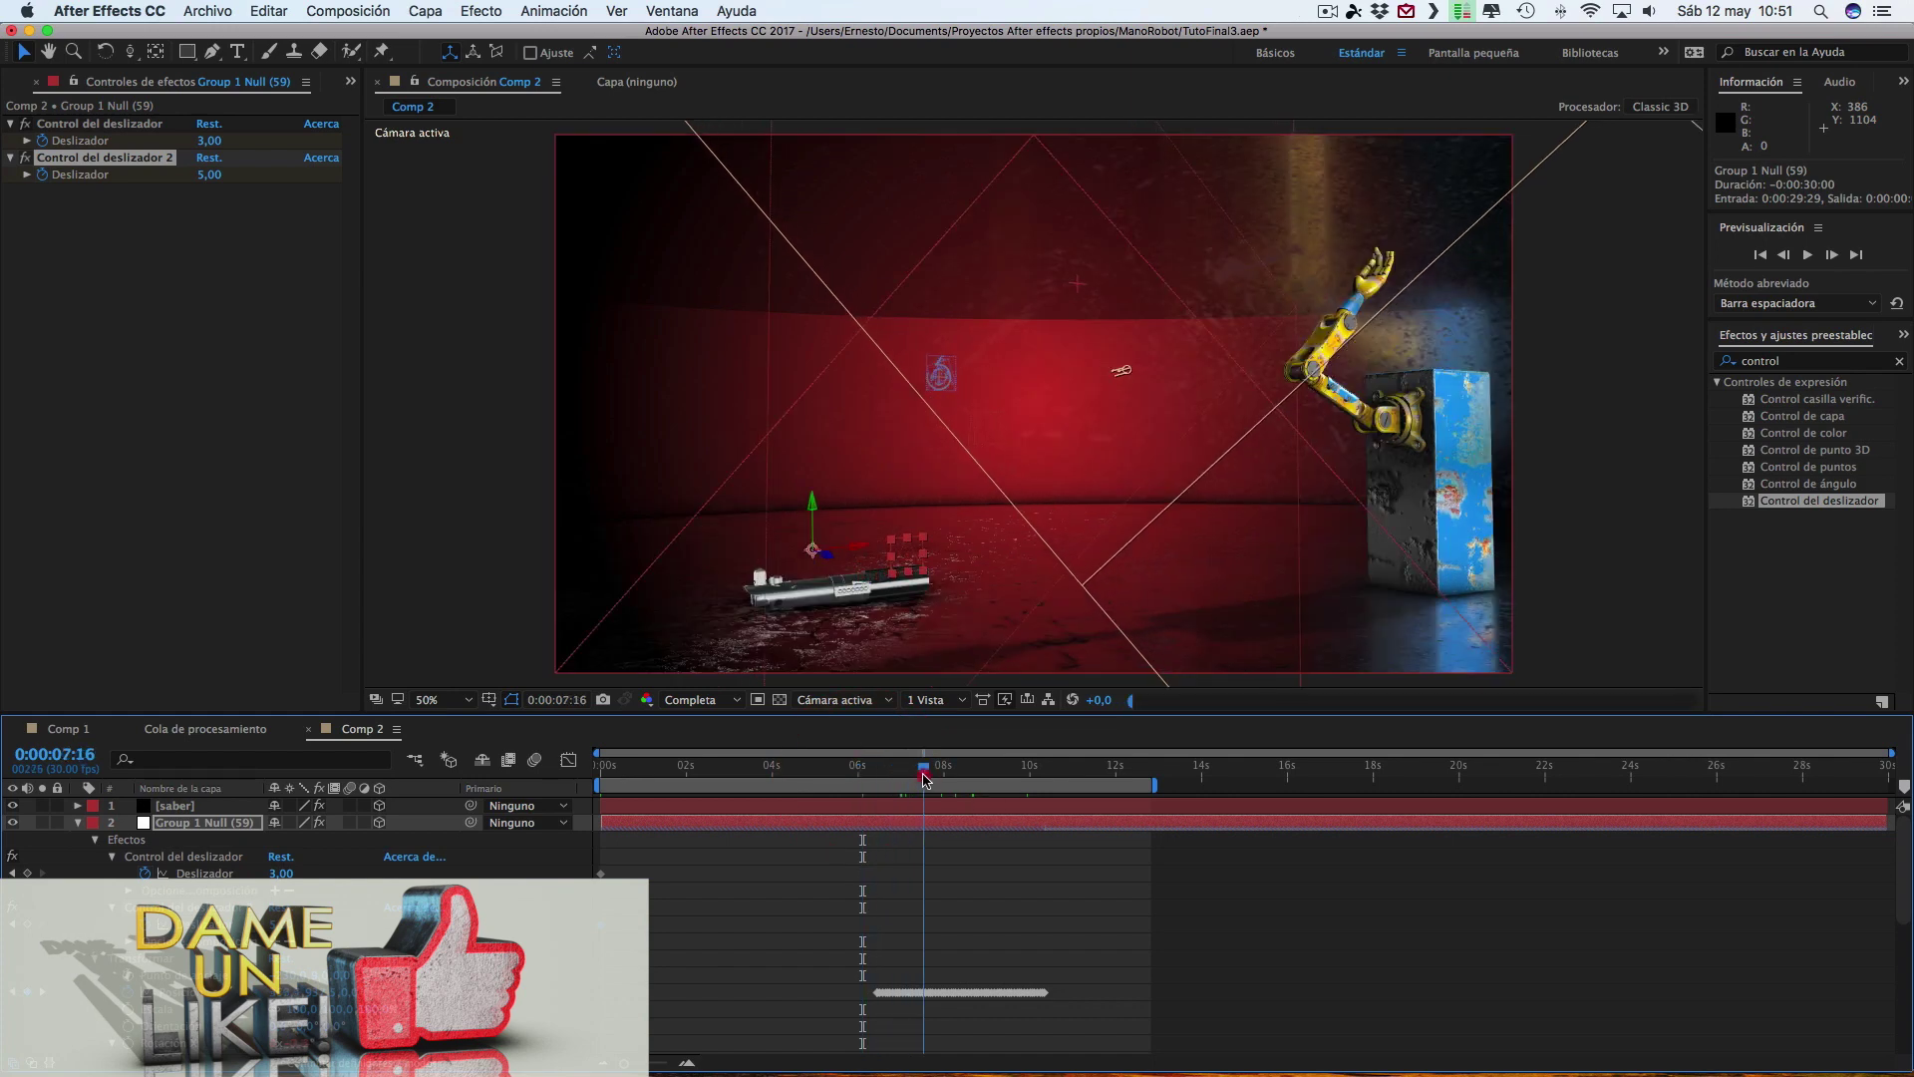
left_click(923, 778)
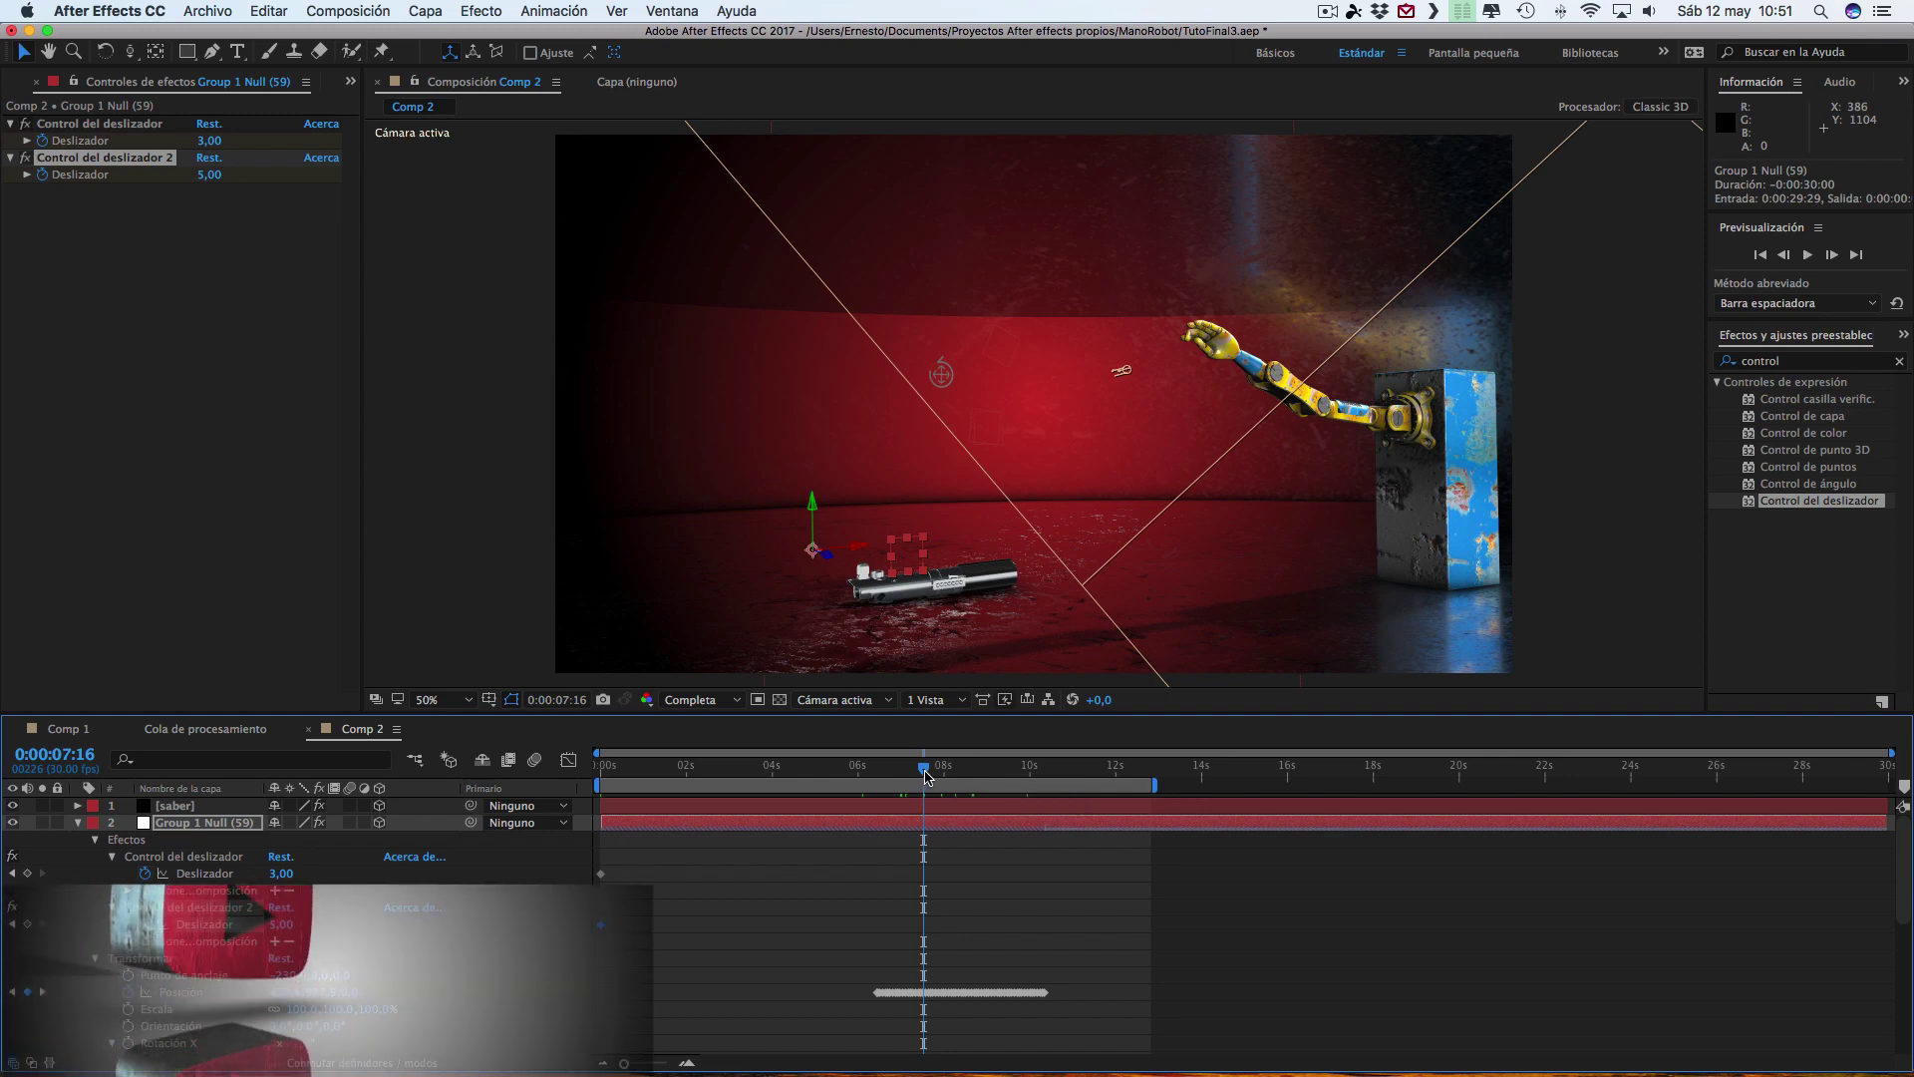
left_click_drag(925, 777, 978, 778)
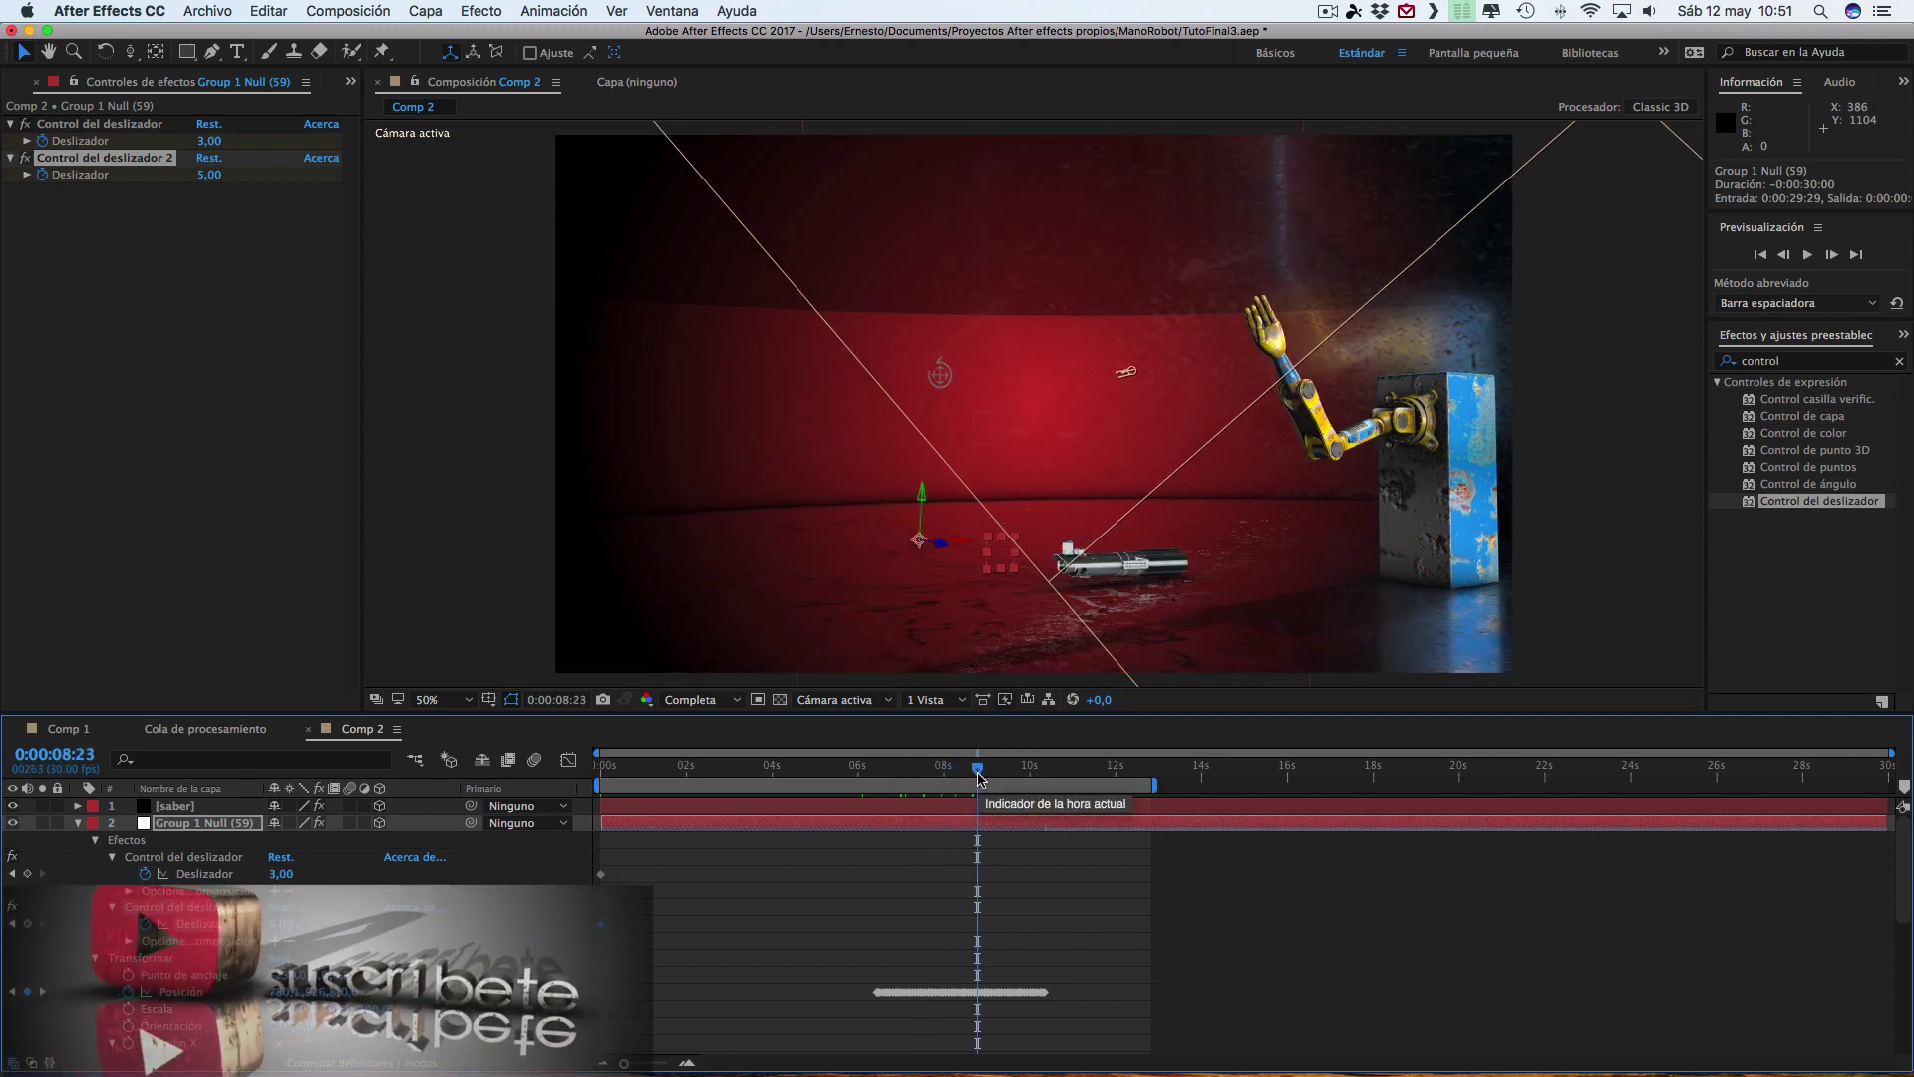
left_click_drag(978, 777, 962, 778)
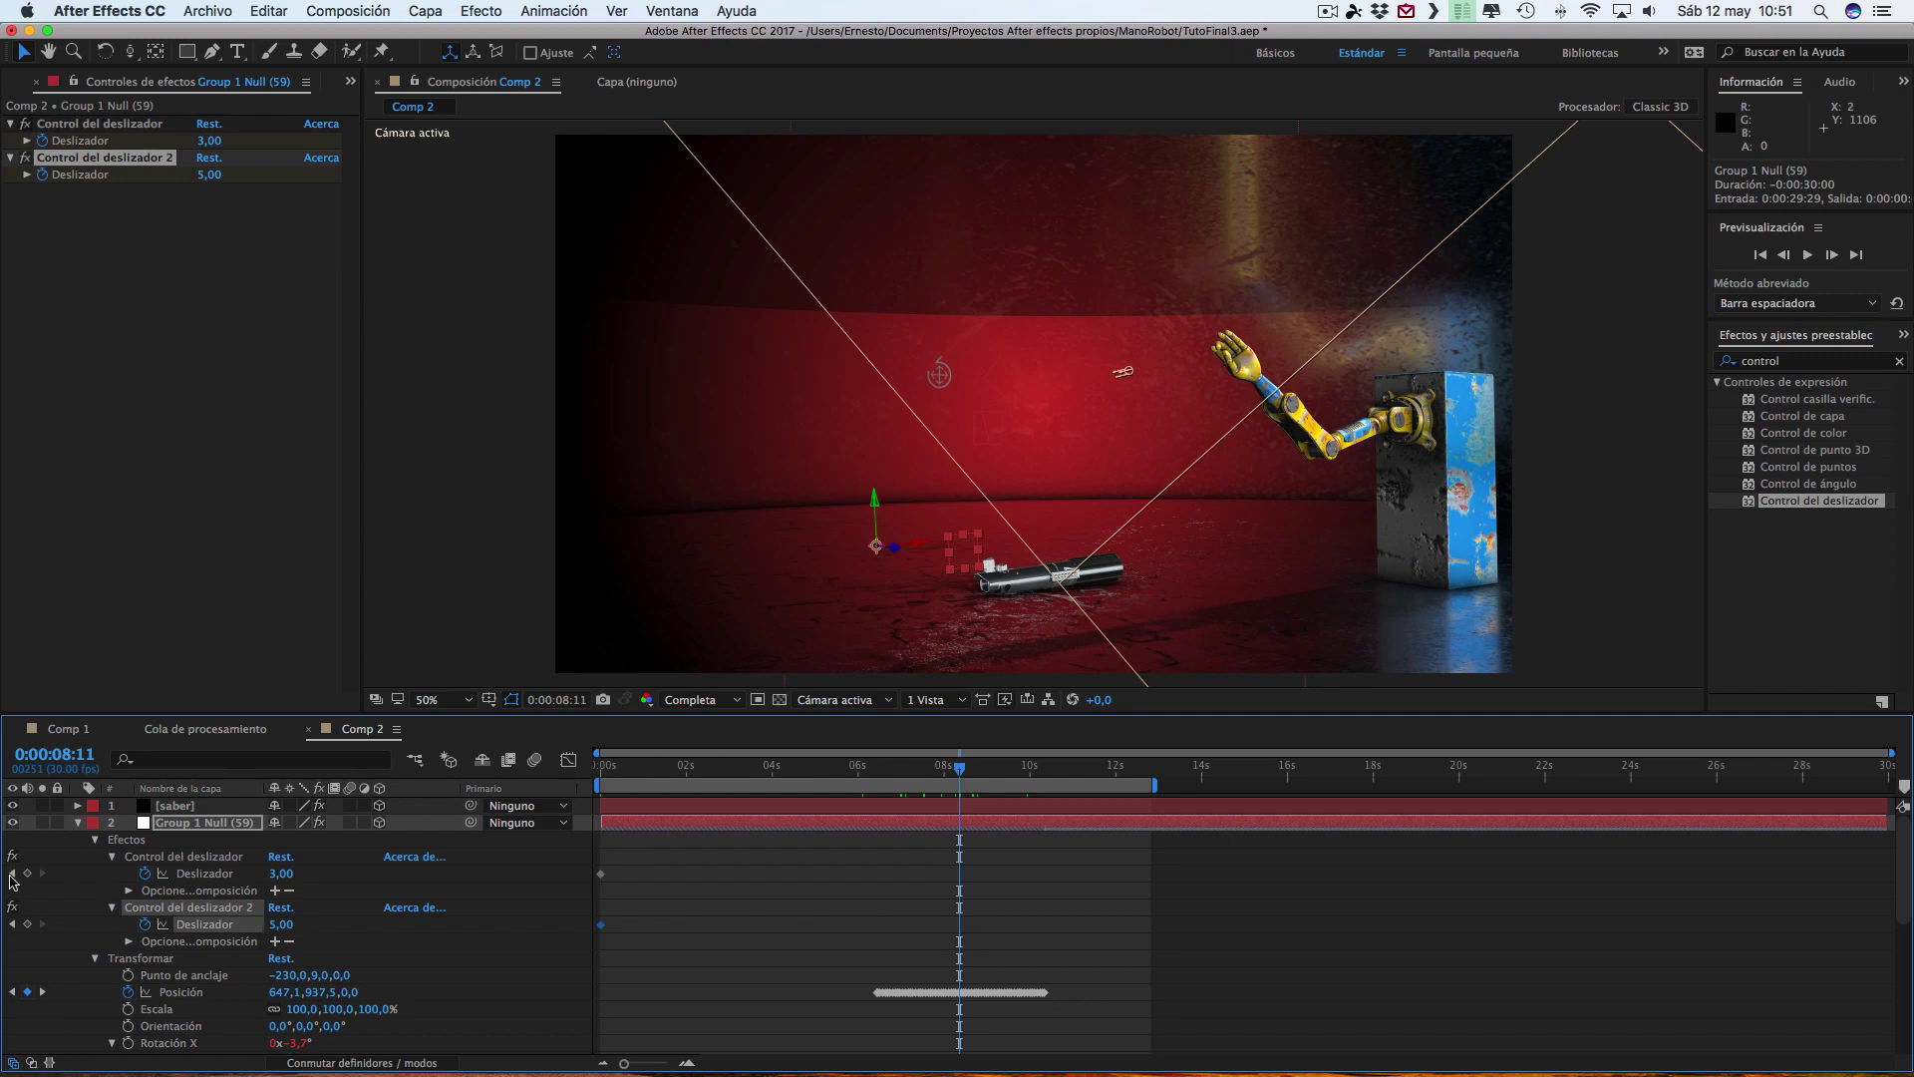
left_click(27, 873)
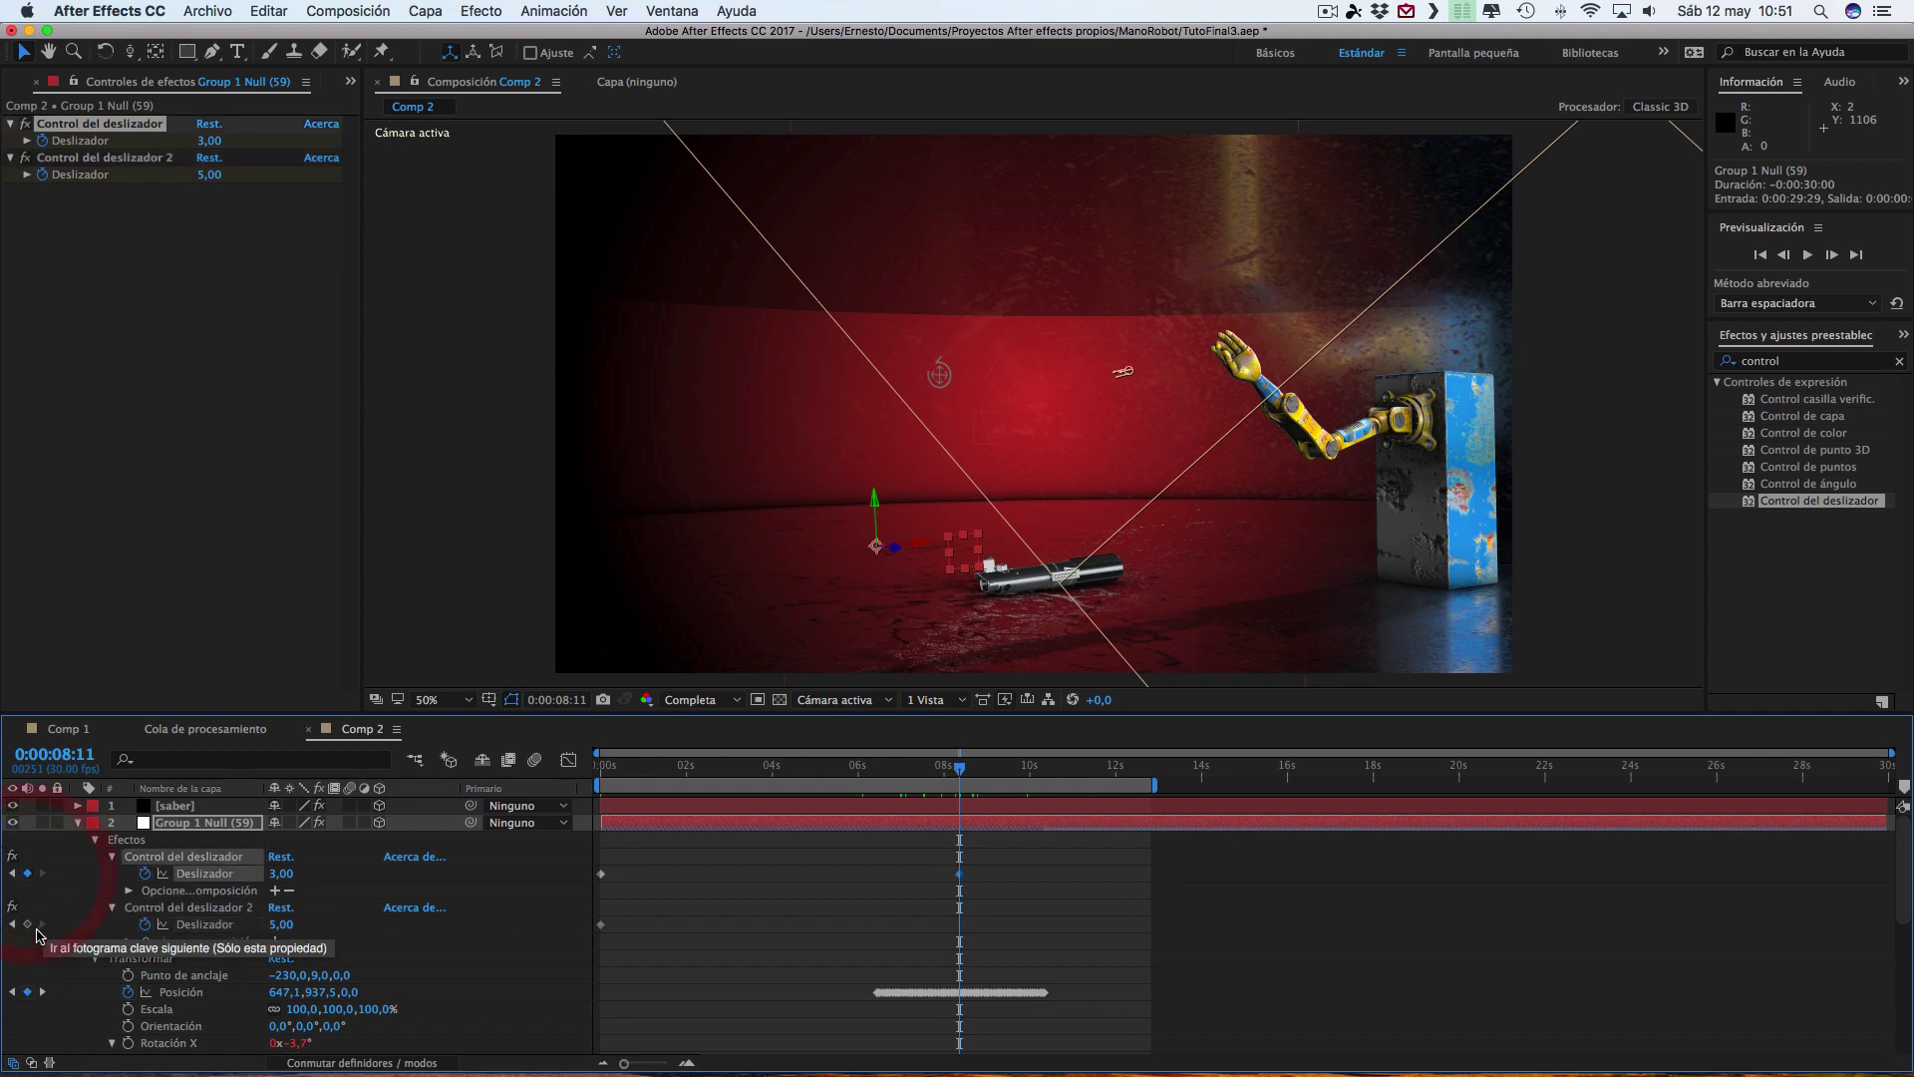
left_click(27, 926)
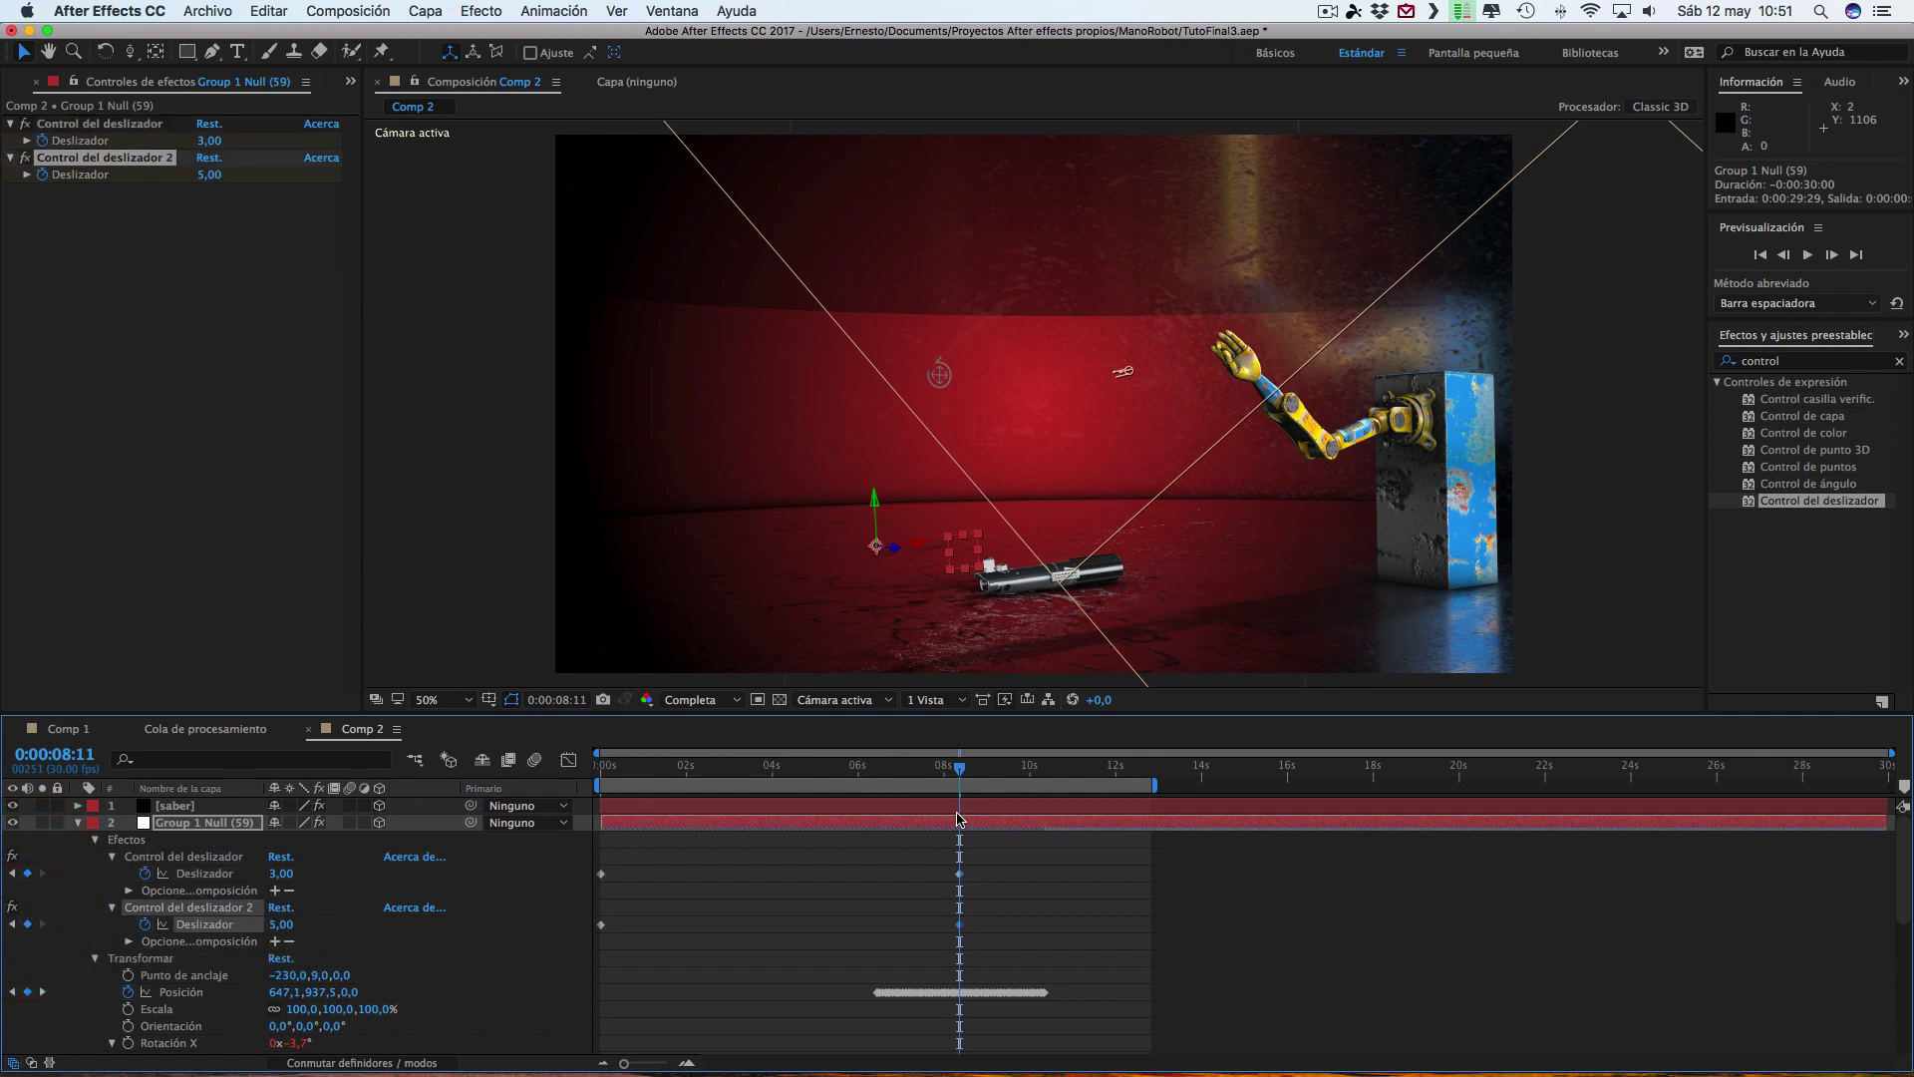
- At 0:00:08:23 set both sliders to 0, then shift the earlier keyframes back to 7:18
left_click_drag(960, 776, 1002, 773)
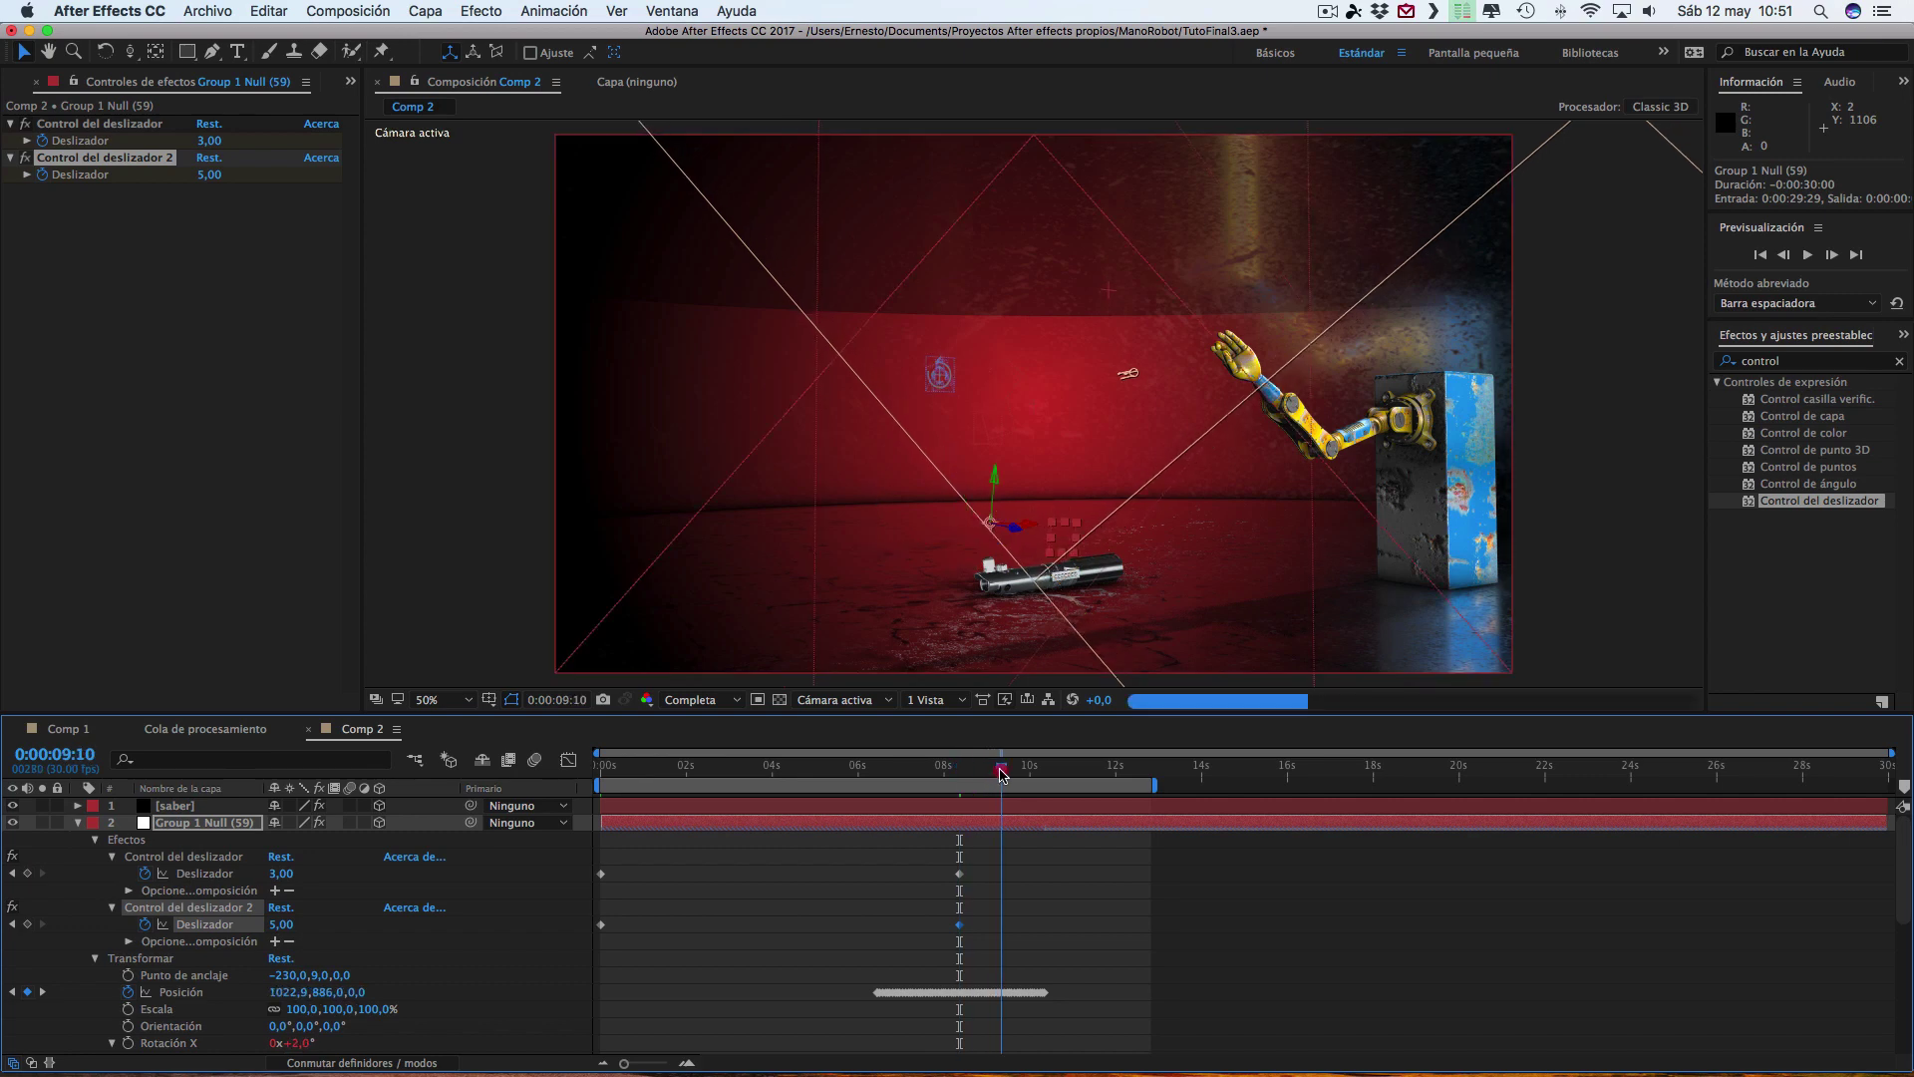
left_click_drag(1002, 773, 986, 773)
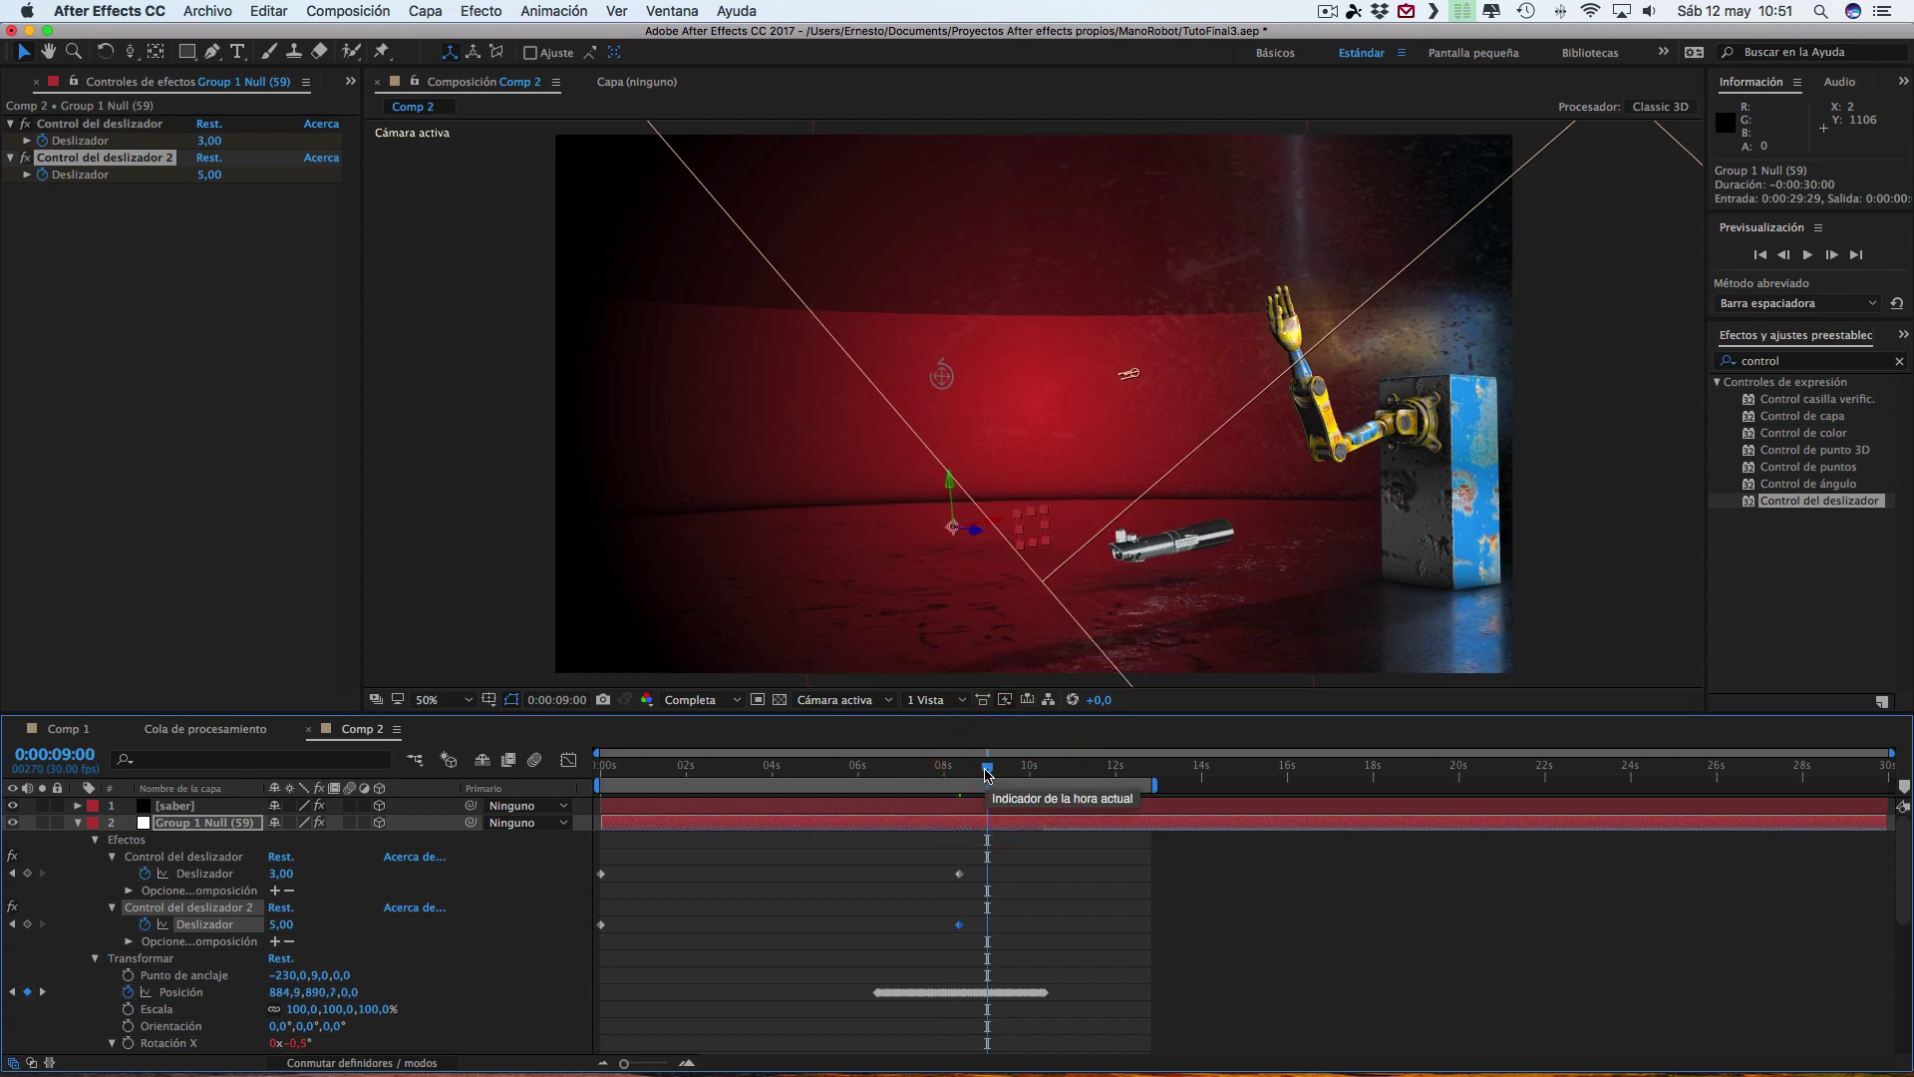
left_click_drag(986, 773, 978, 773)
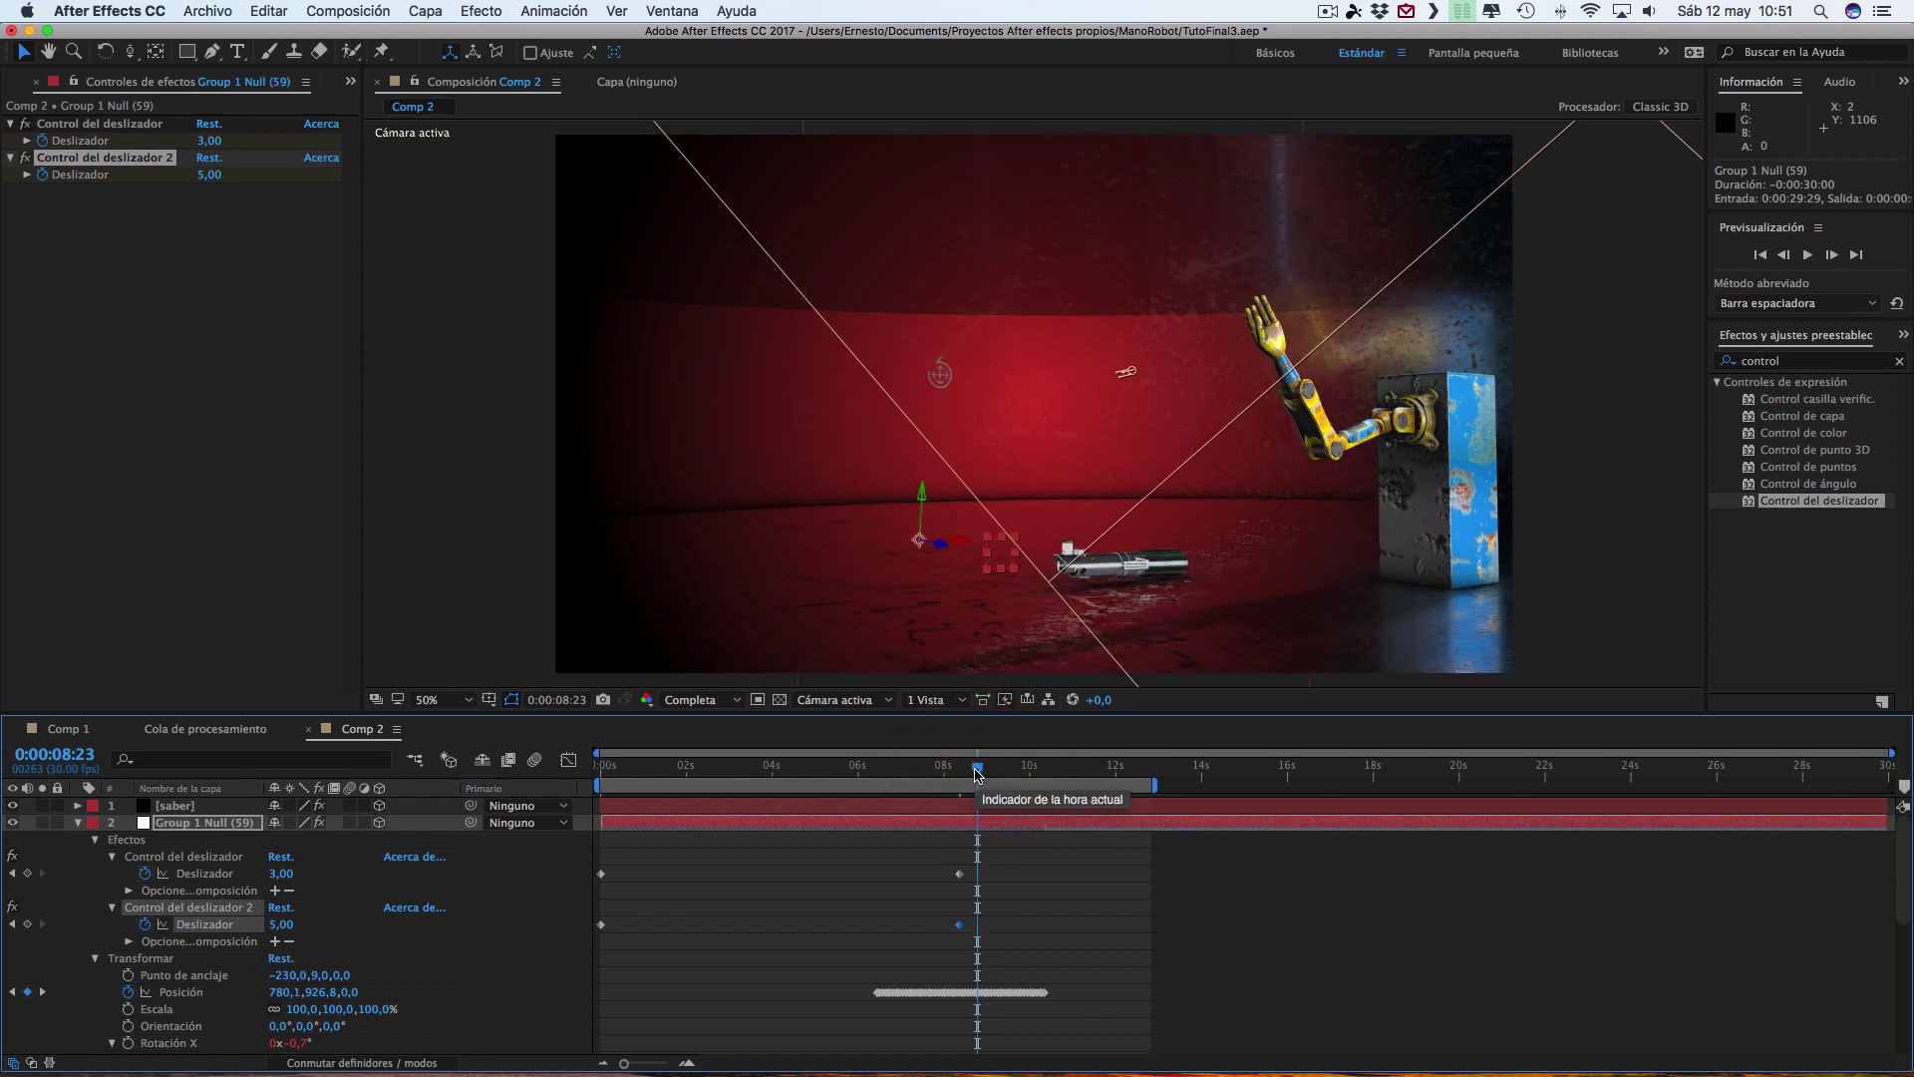
left_click(207, 141)
type("0")
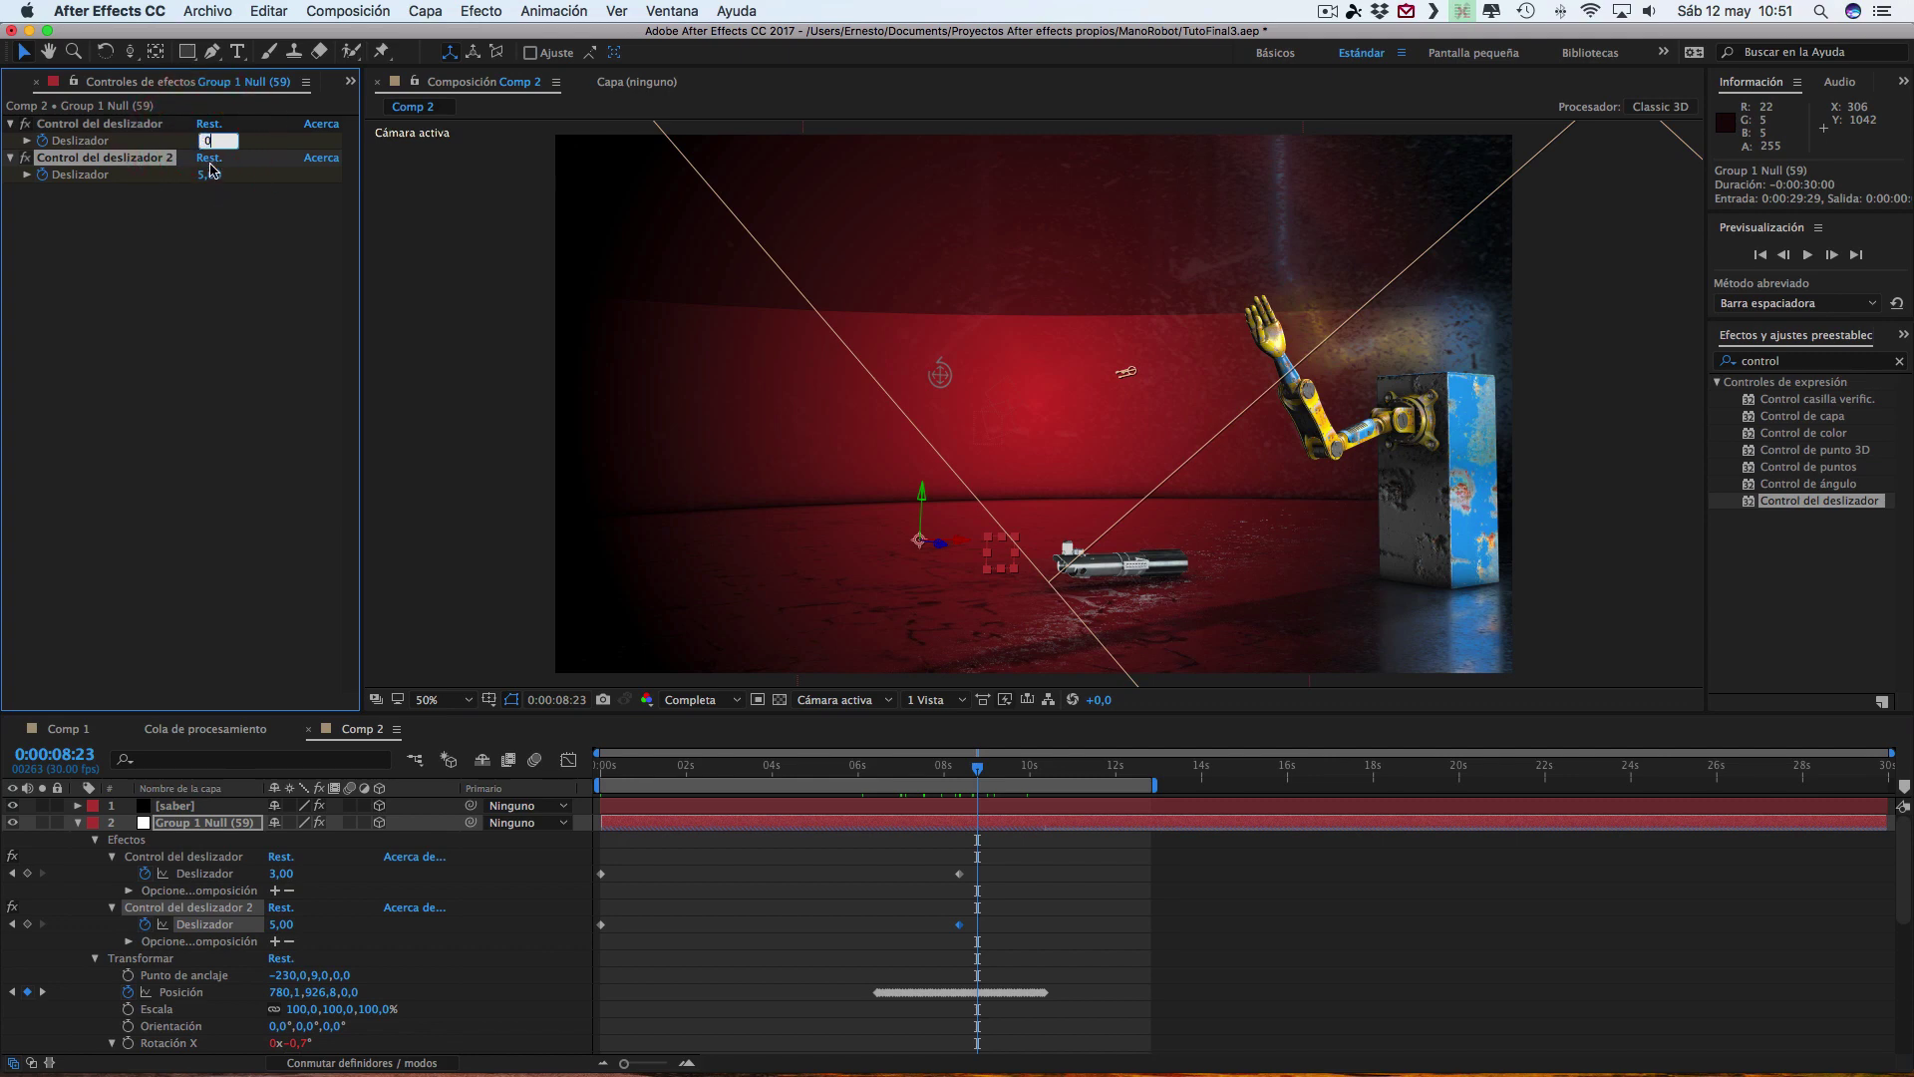
left_click(208, 176)
type("0")
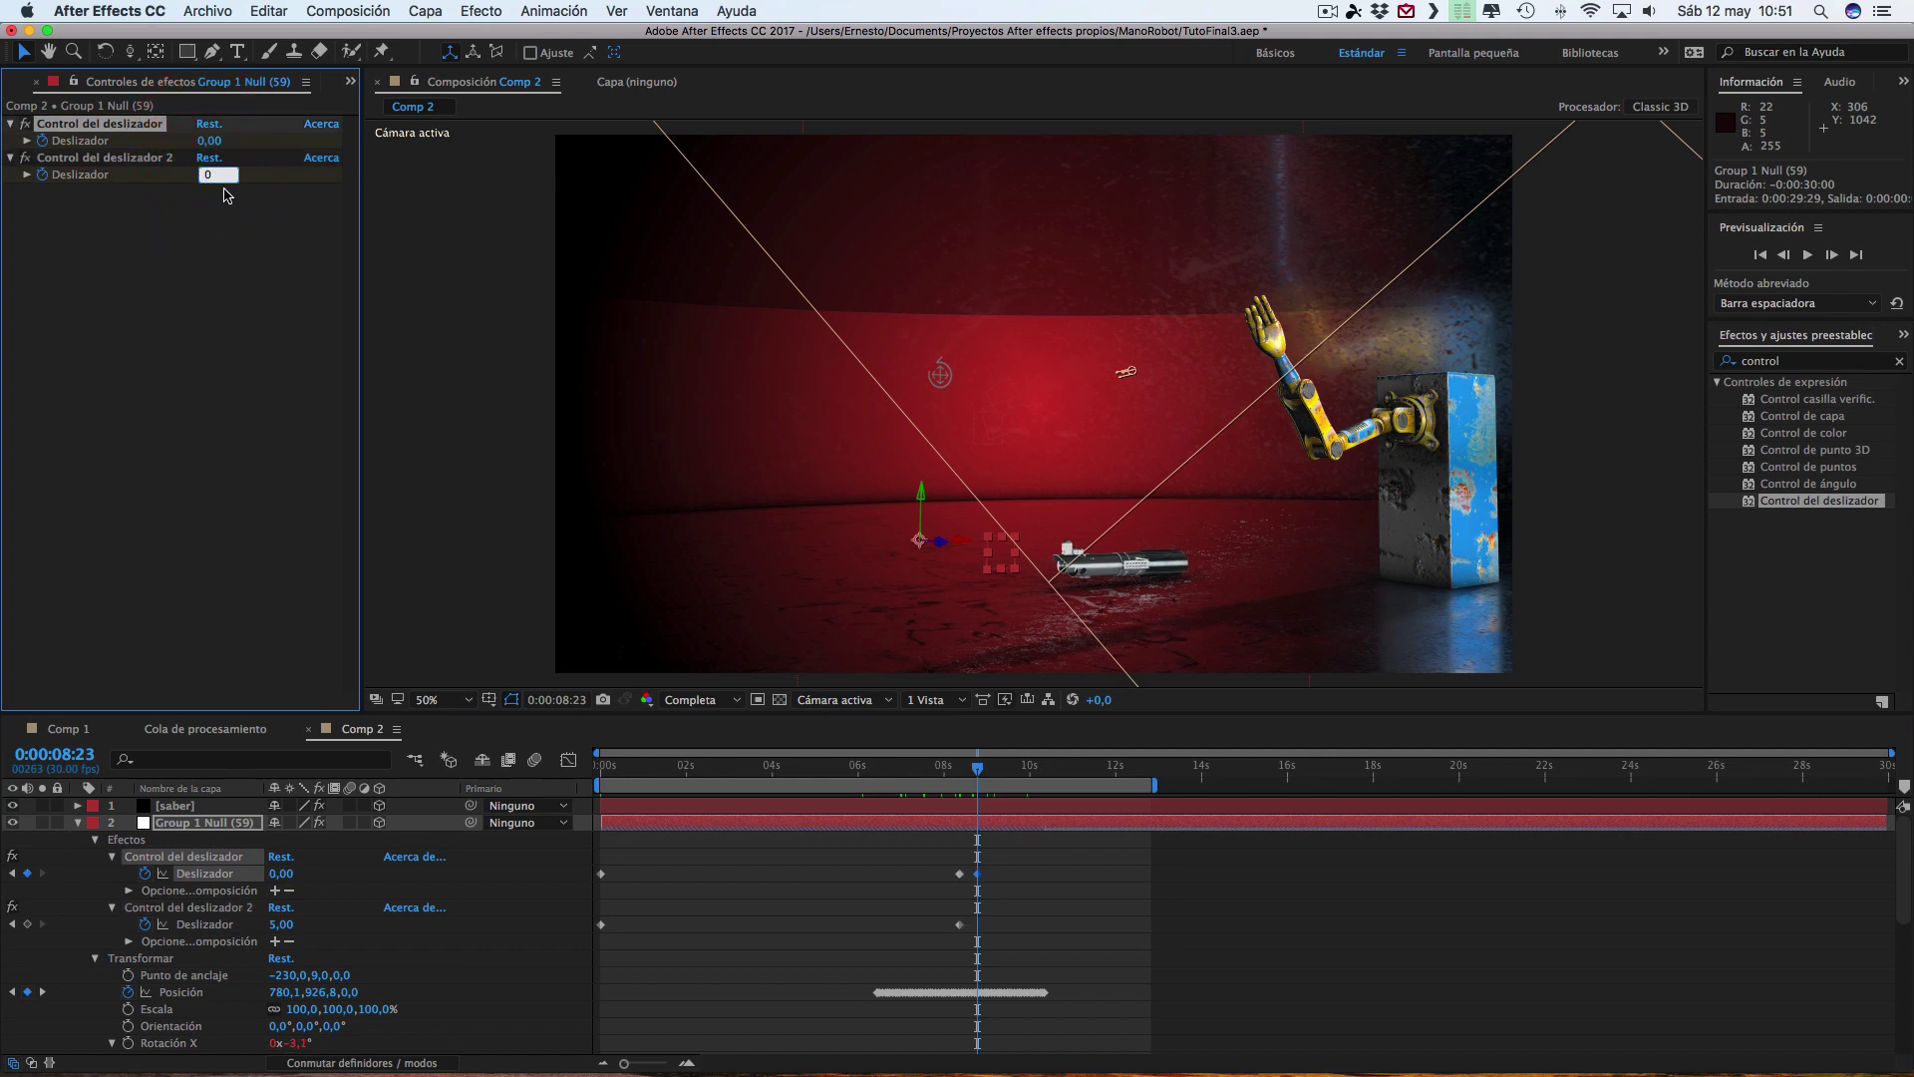
left_click(225, 194)
mouse_move(926, 945)
left_mouse_down()
mouse_move(963, 867)
mouse_move(926, 880)
left_mouse_up()
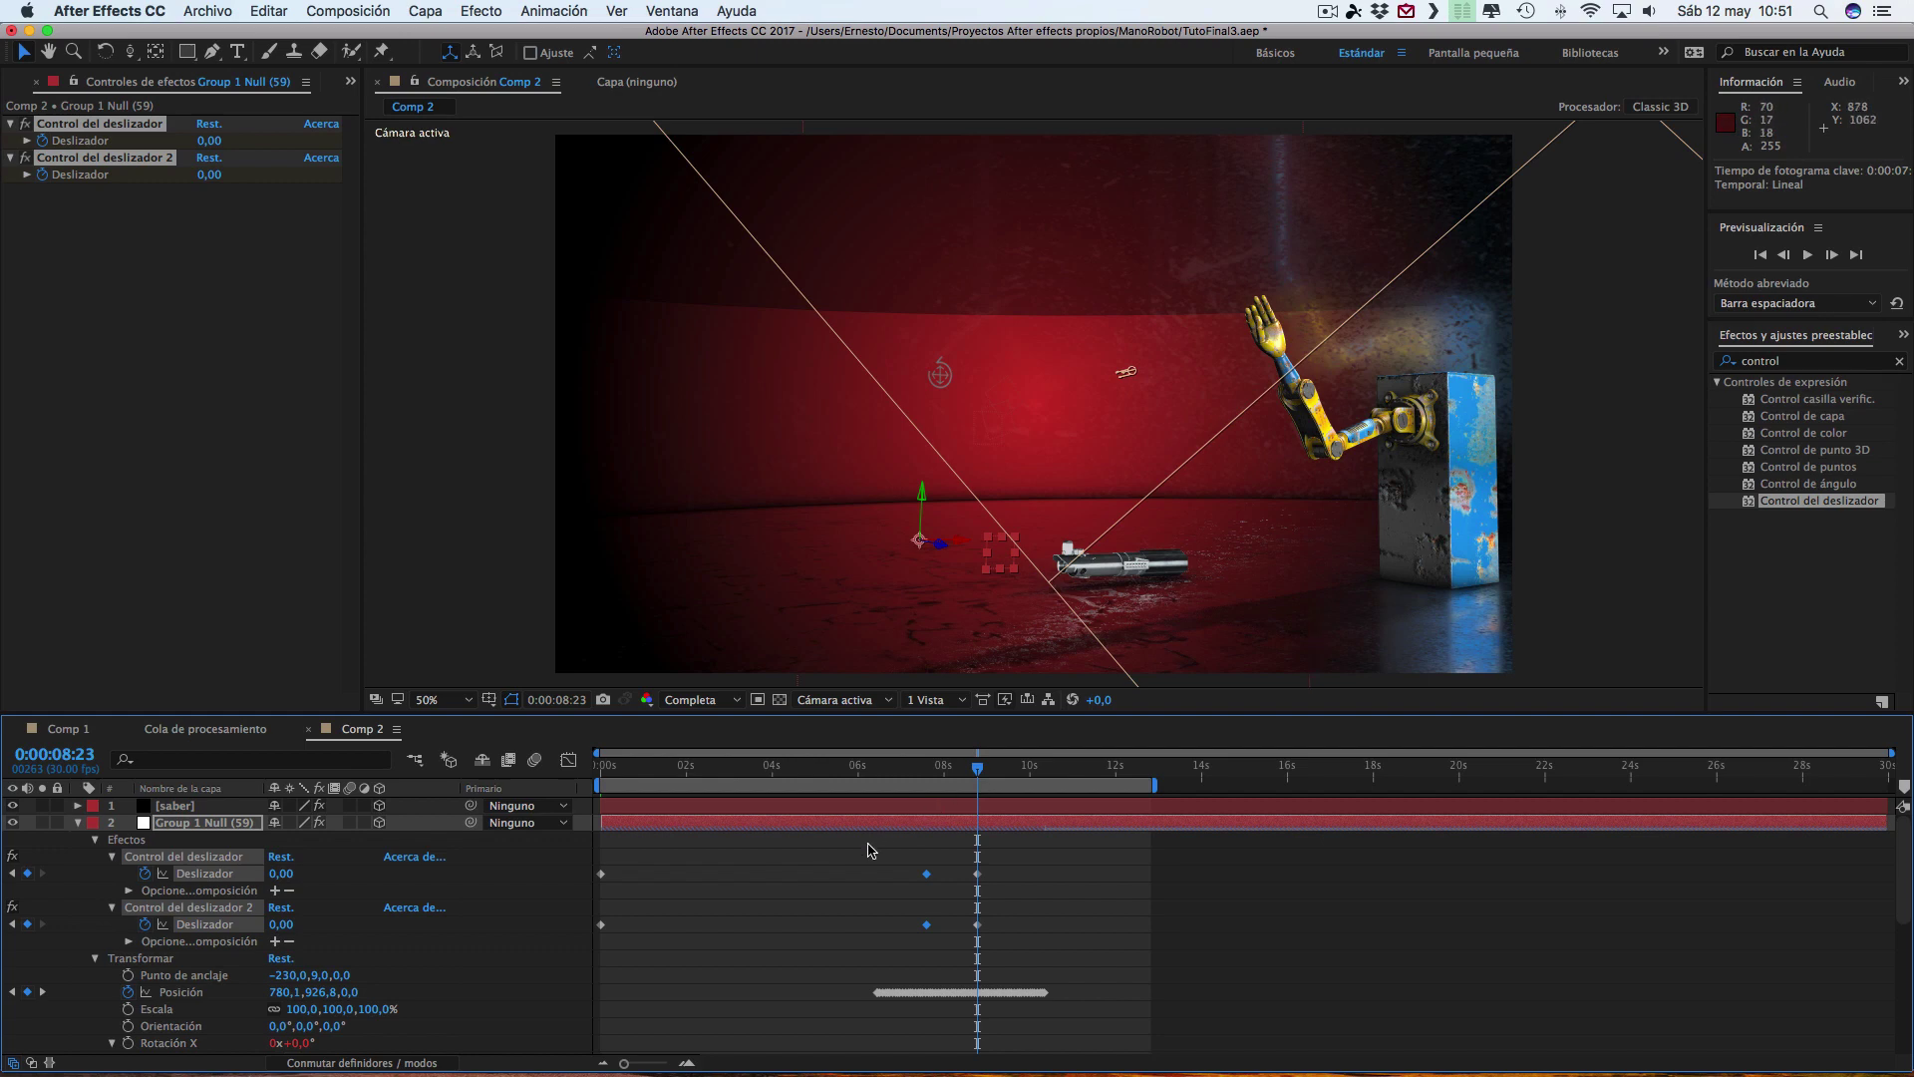
left_click(838, 769)
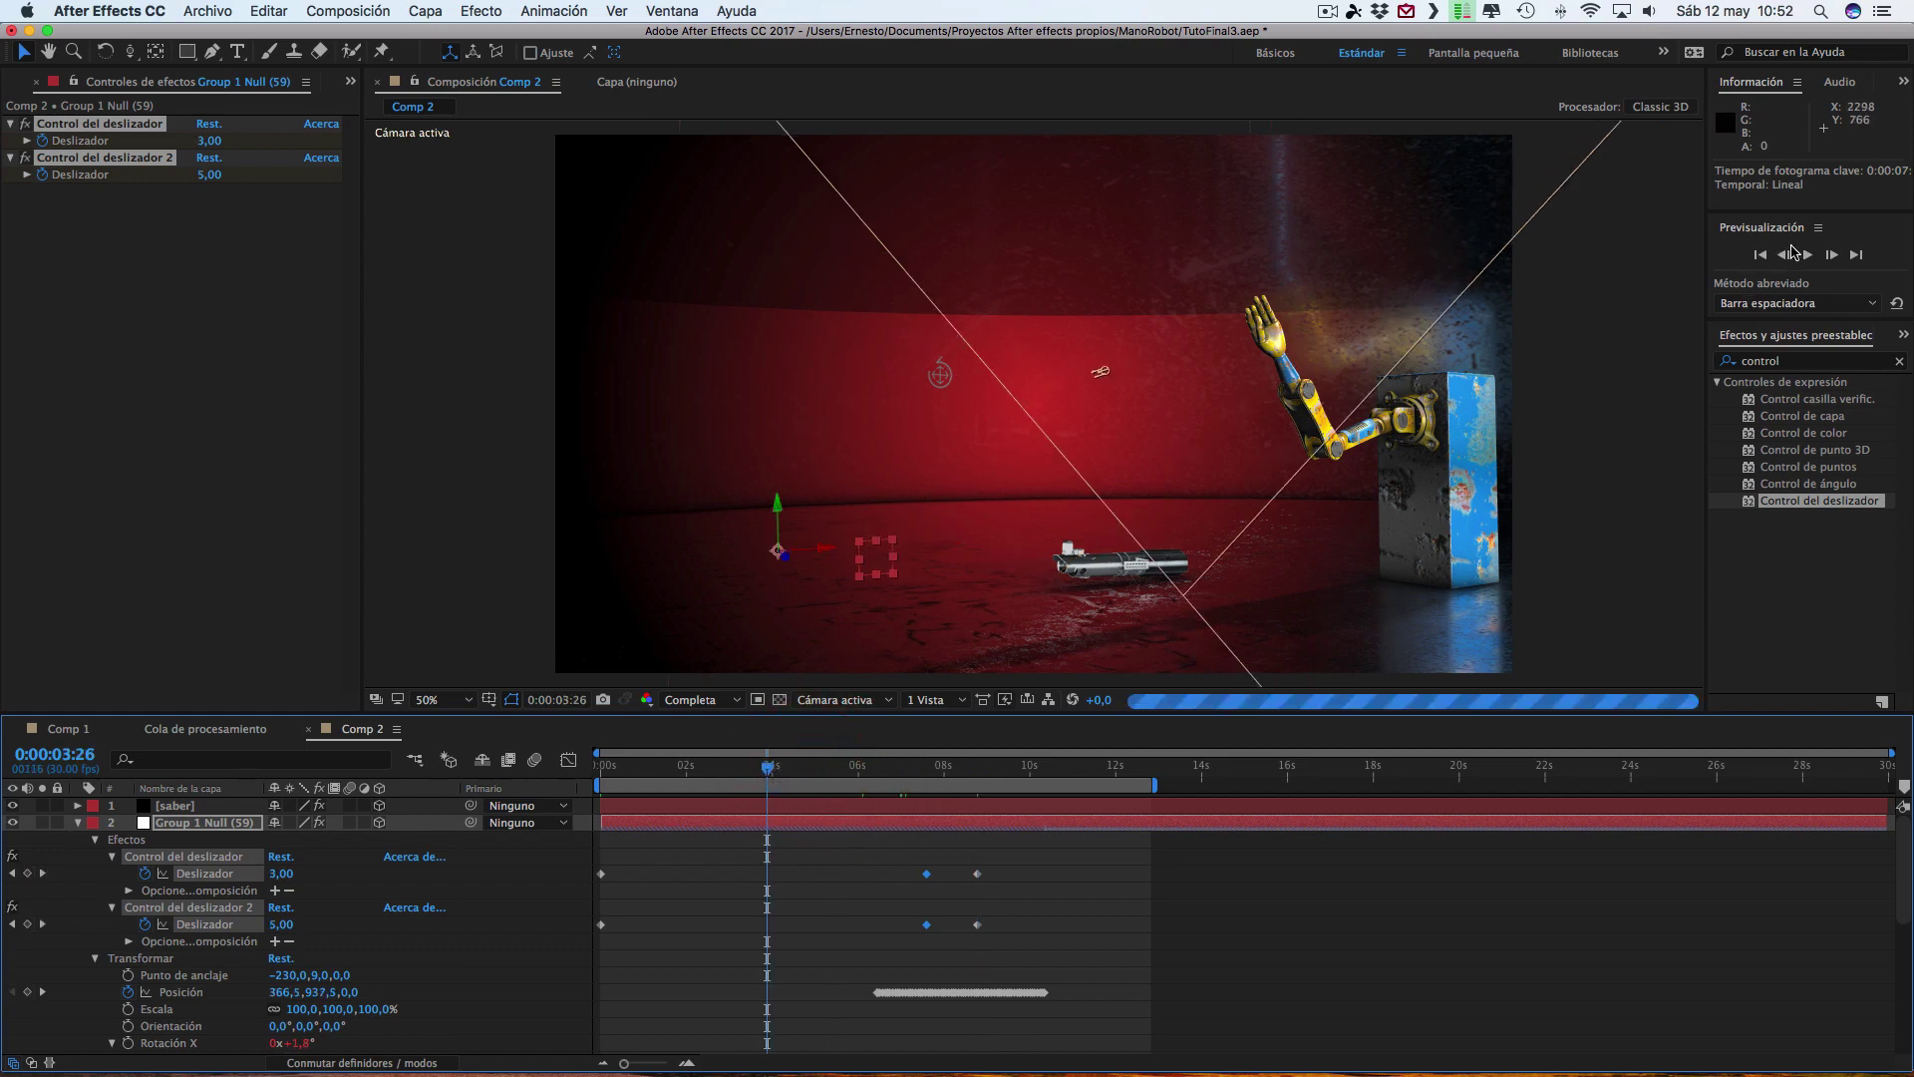
- Preview the animation and set the preview shortcut to Mayús+Barra espaciadora, then stop playback
left_click(1807, 254)
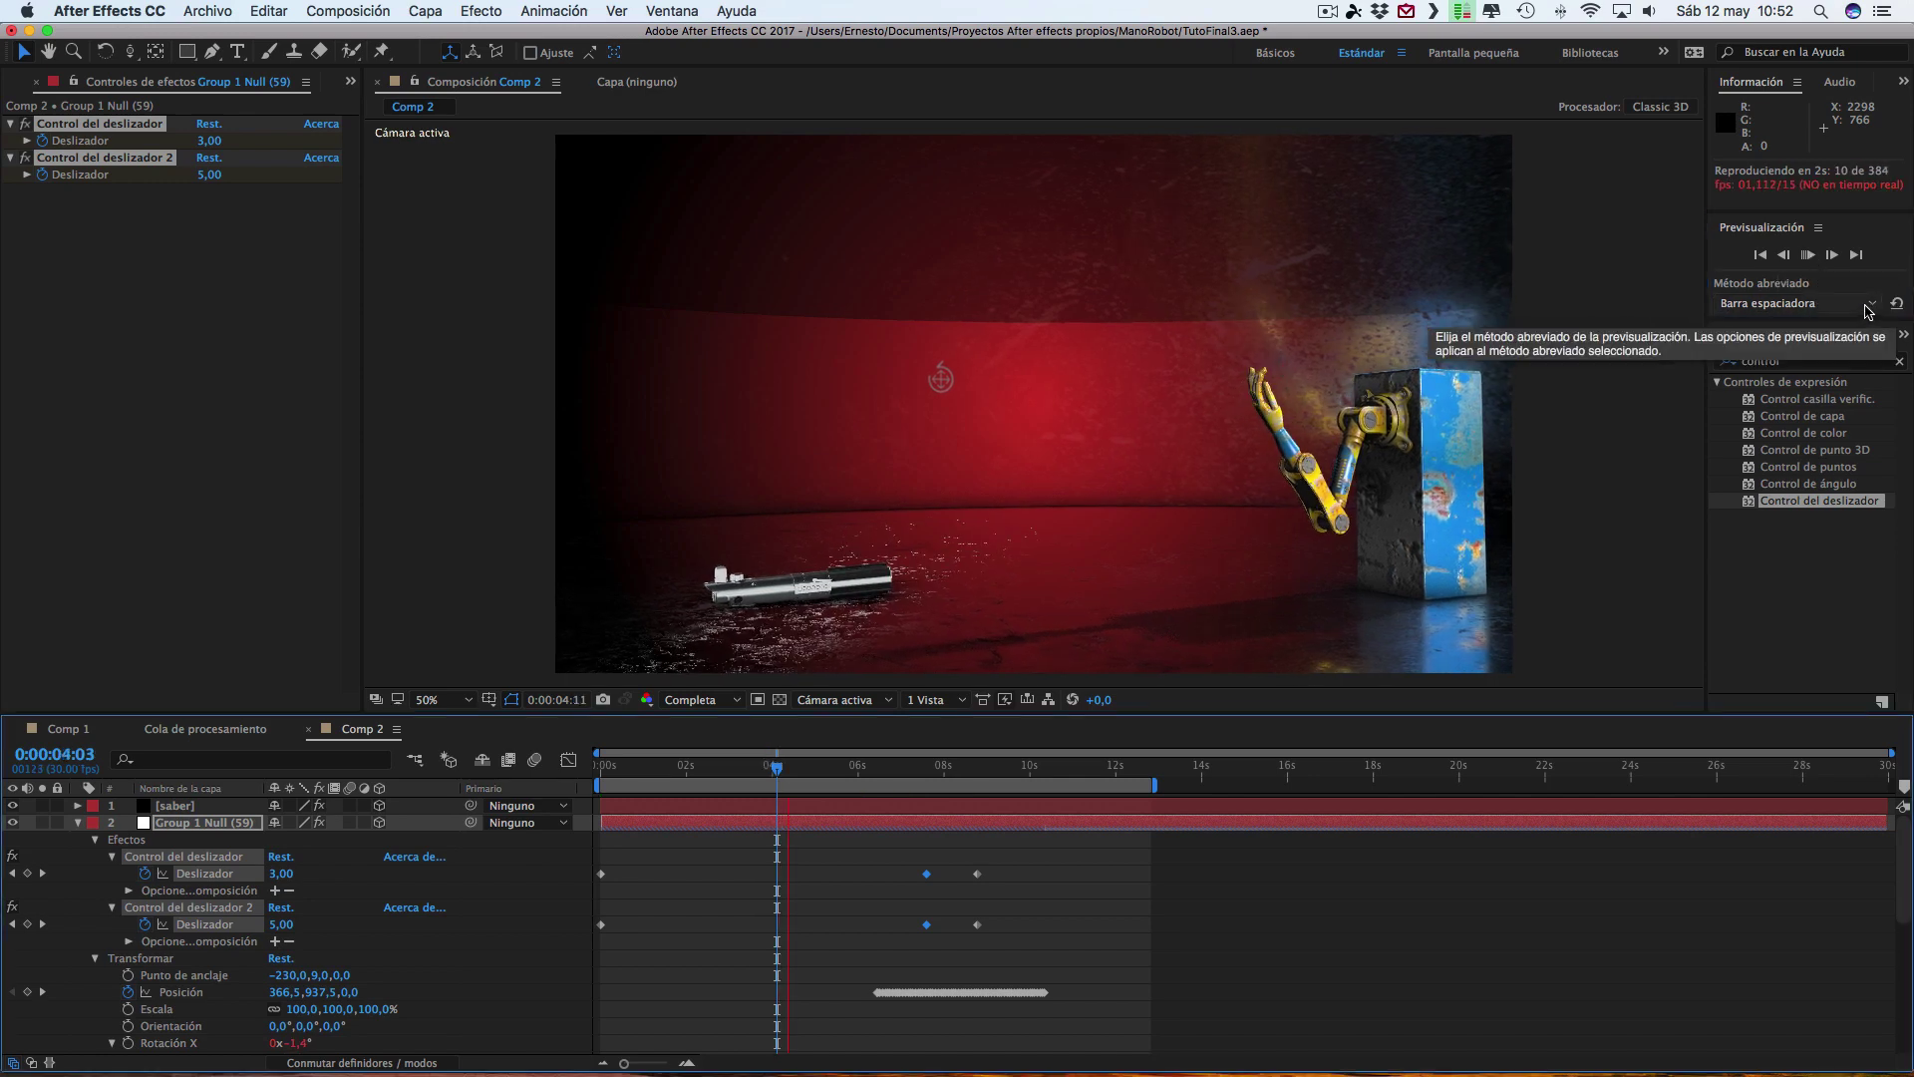
left_click(1867, 305)
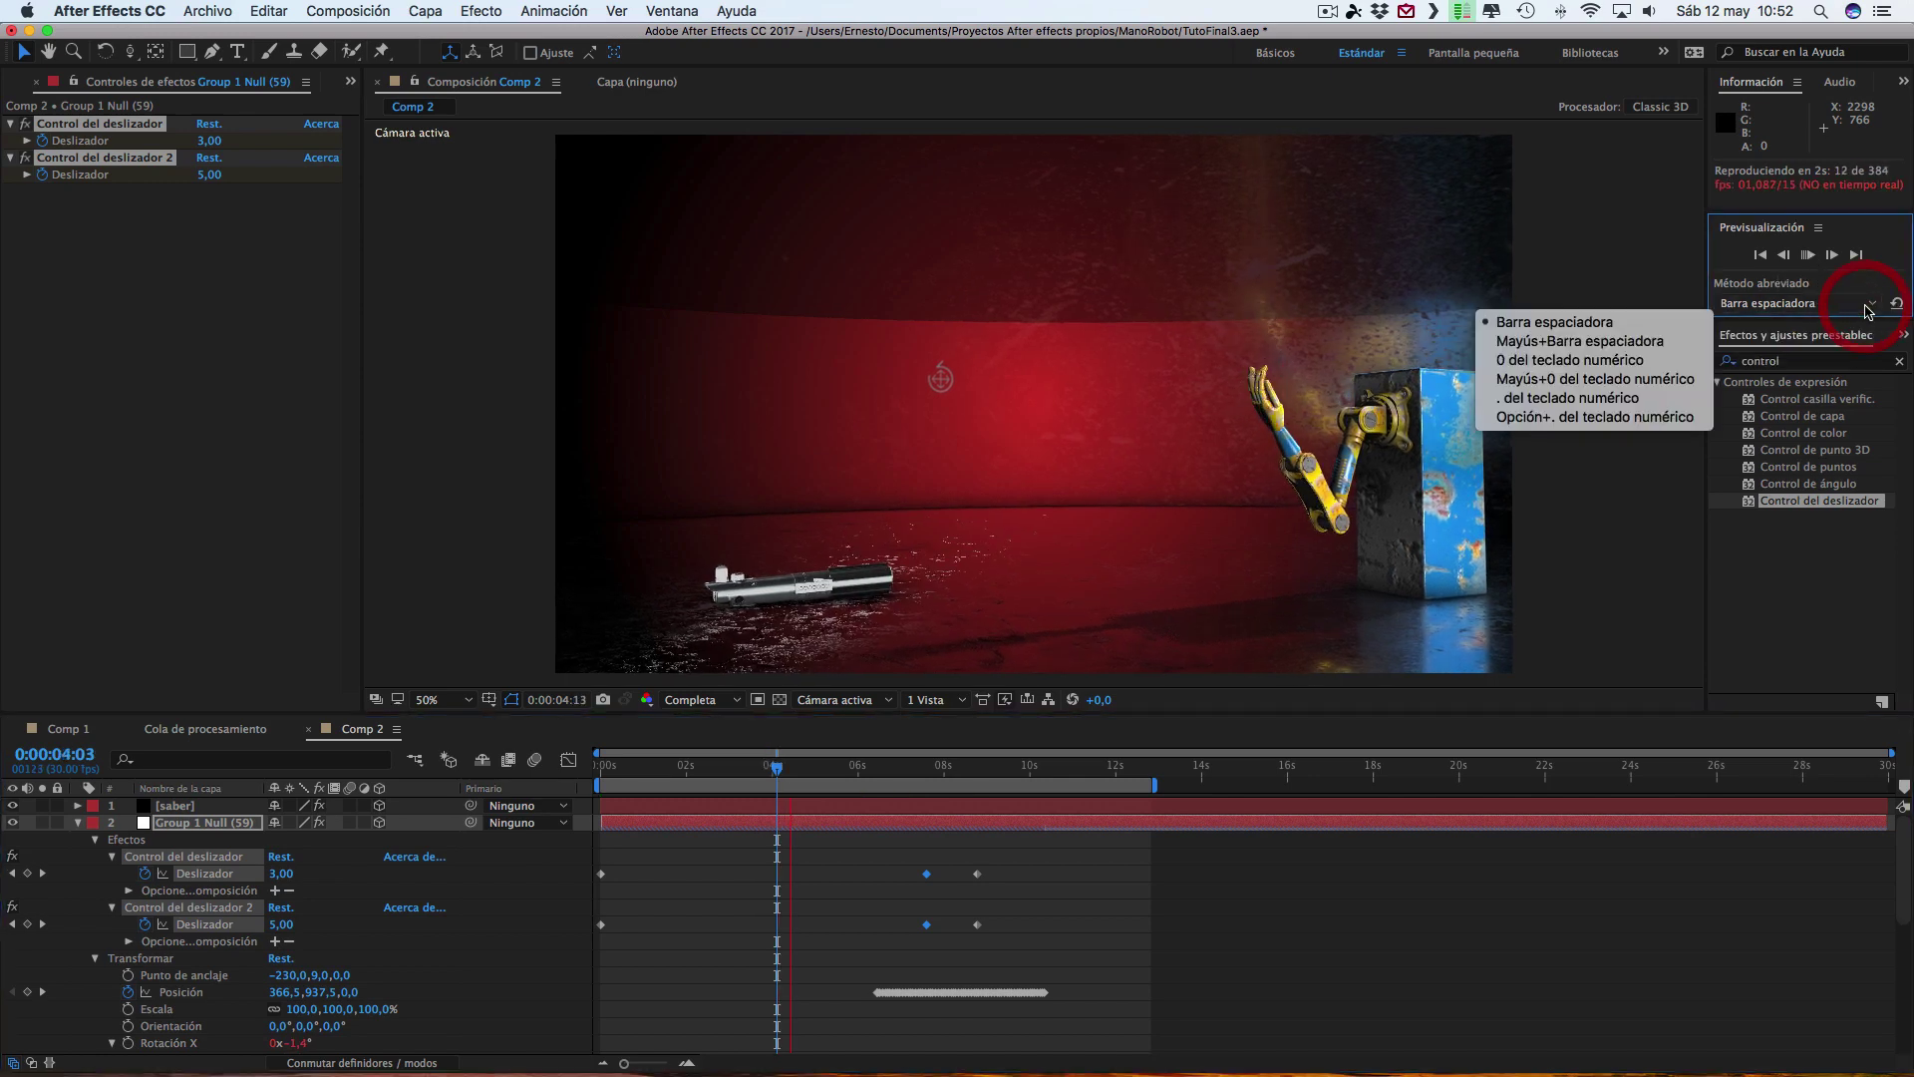
left_click(1642, 340)
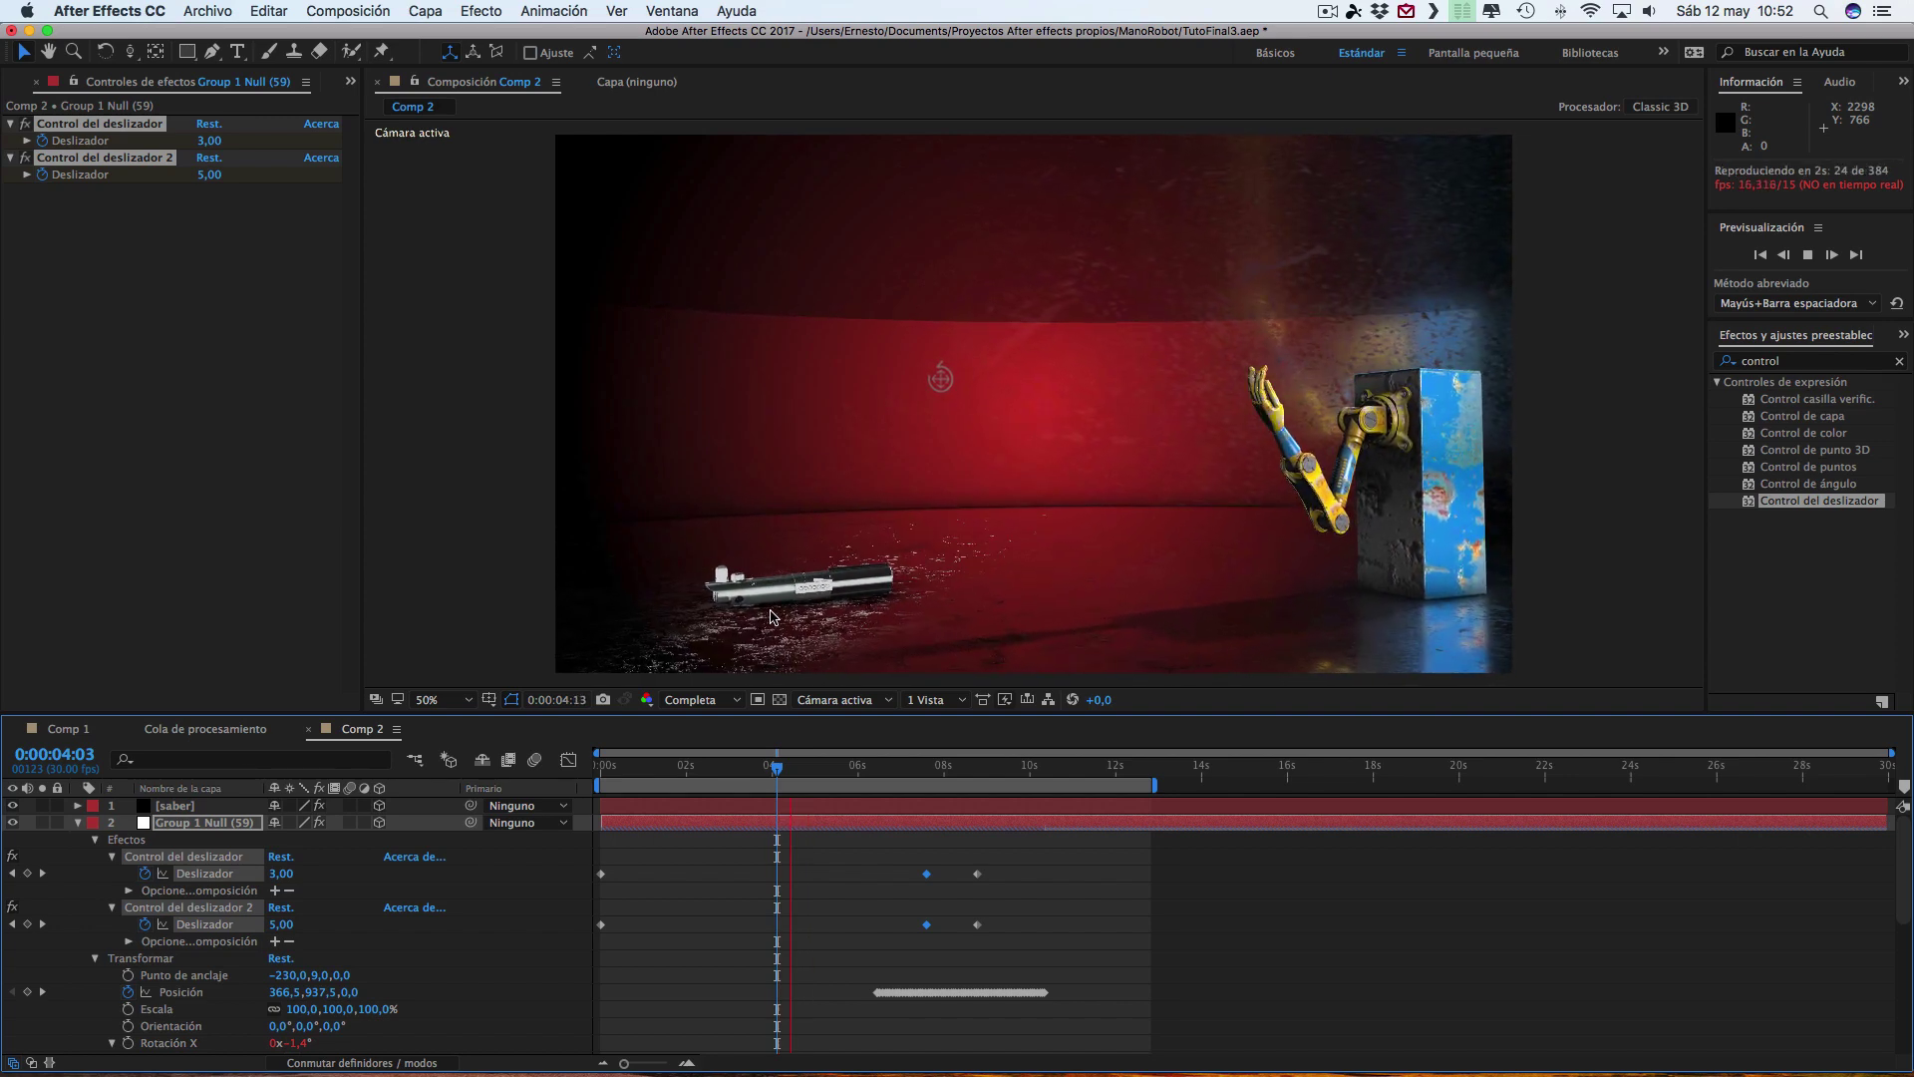
key("space")
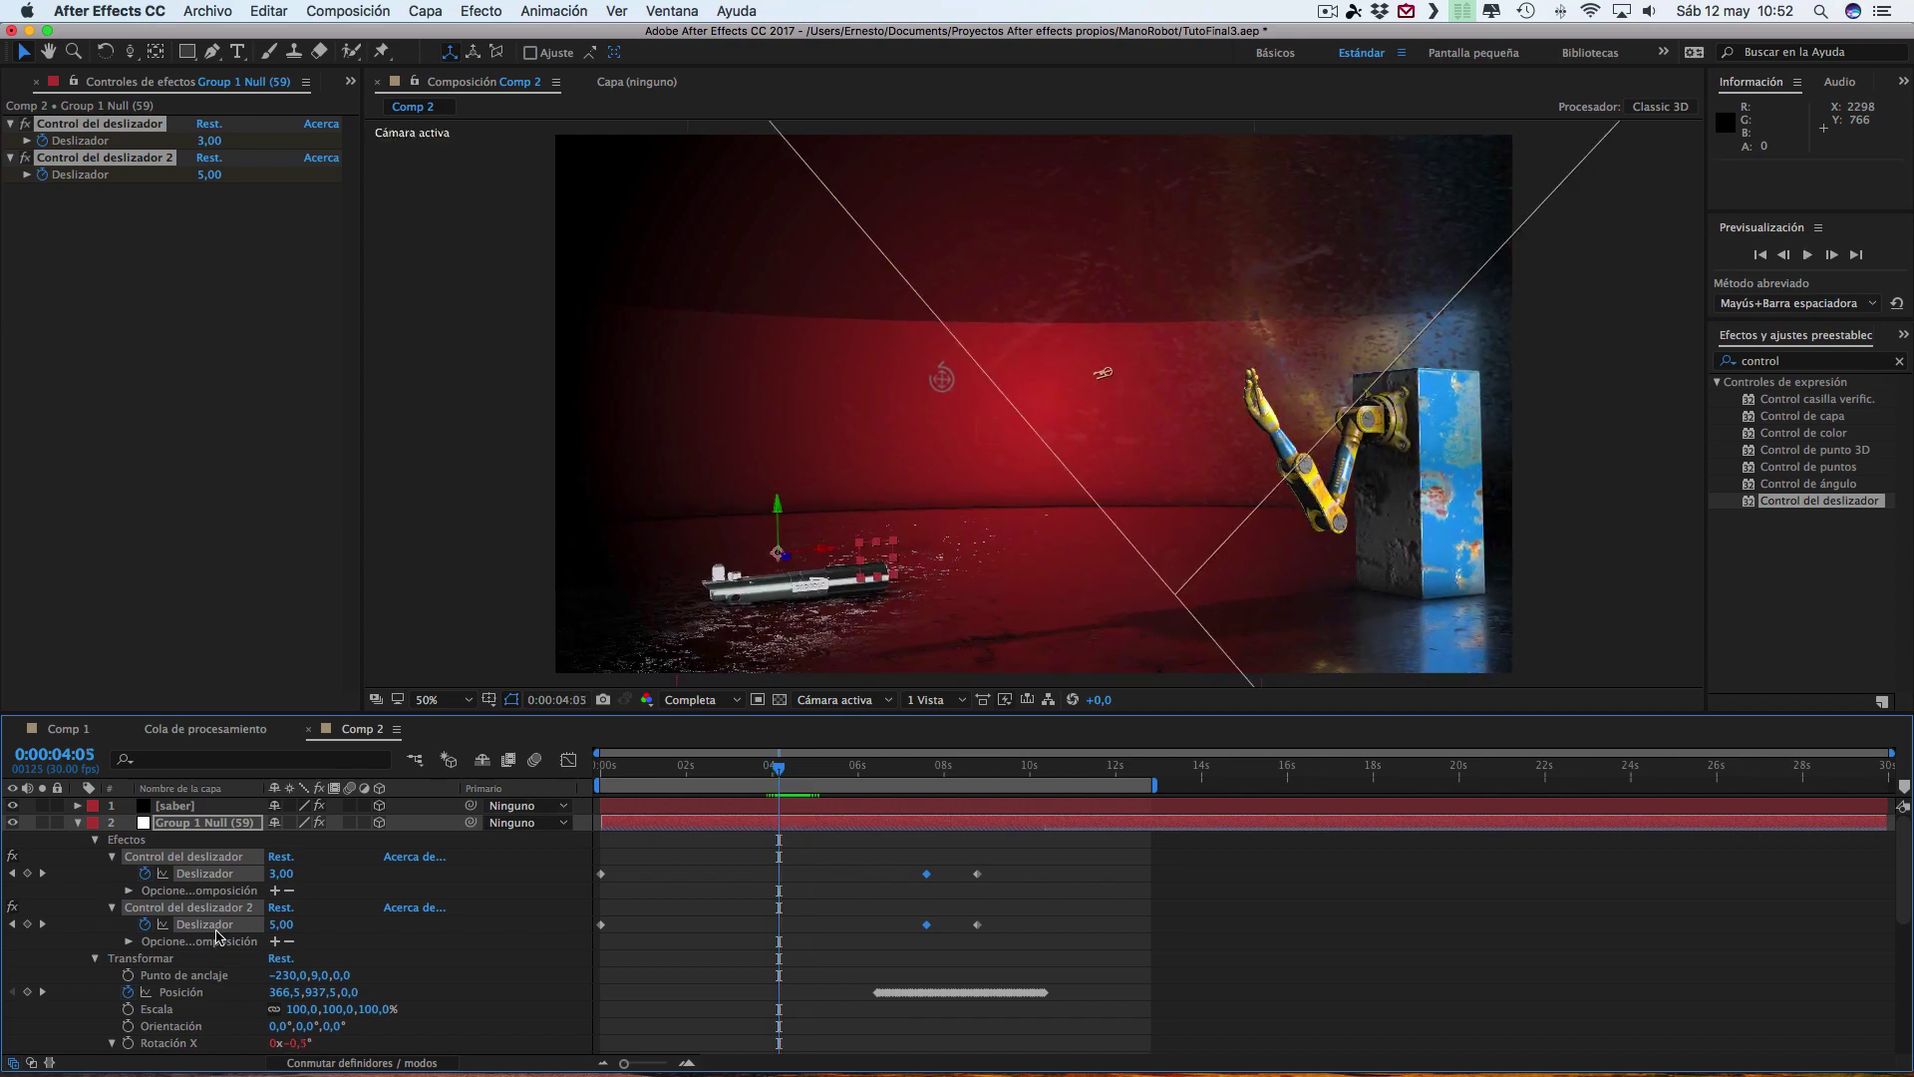
- At the timeline start, set both slider values to 10
left_click(11, 925)
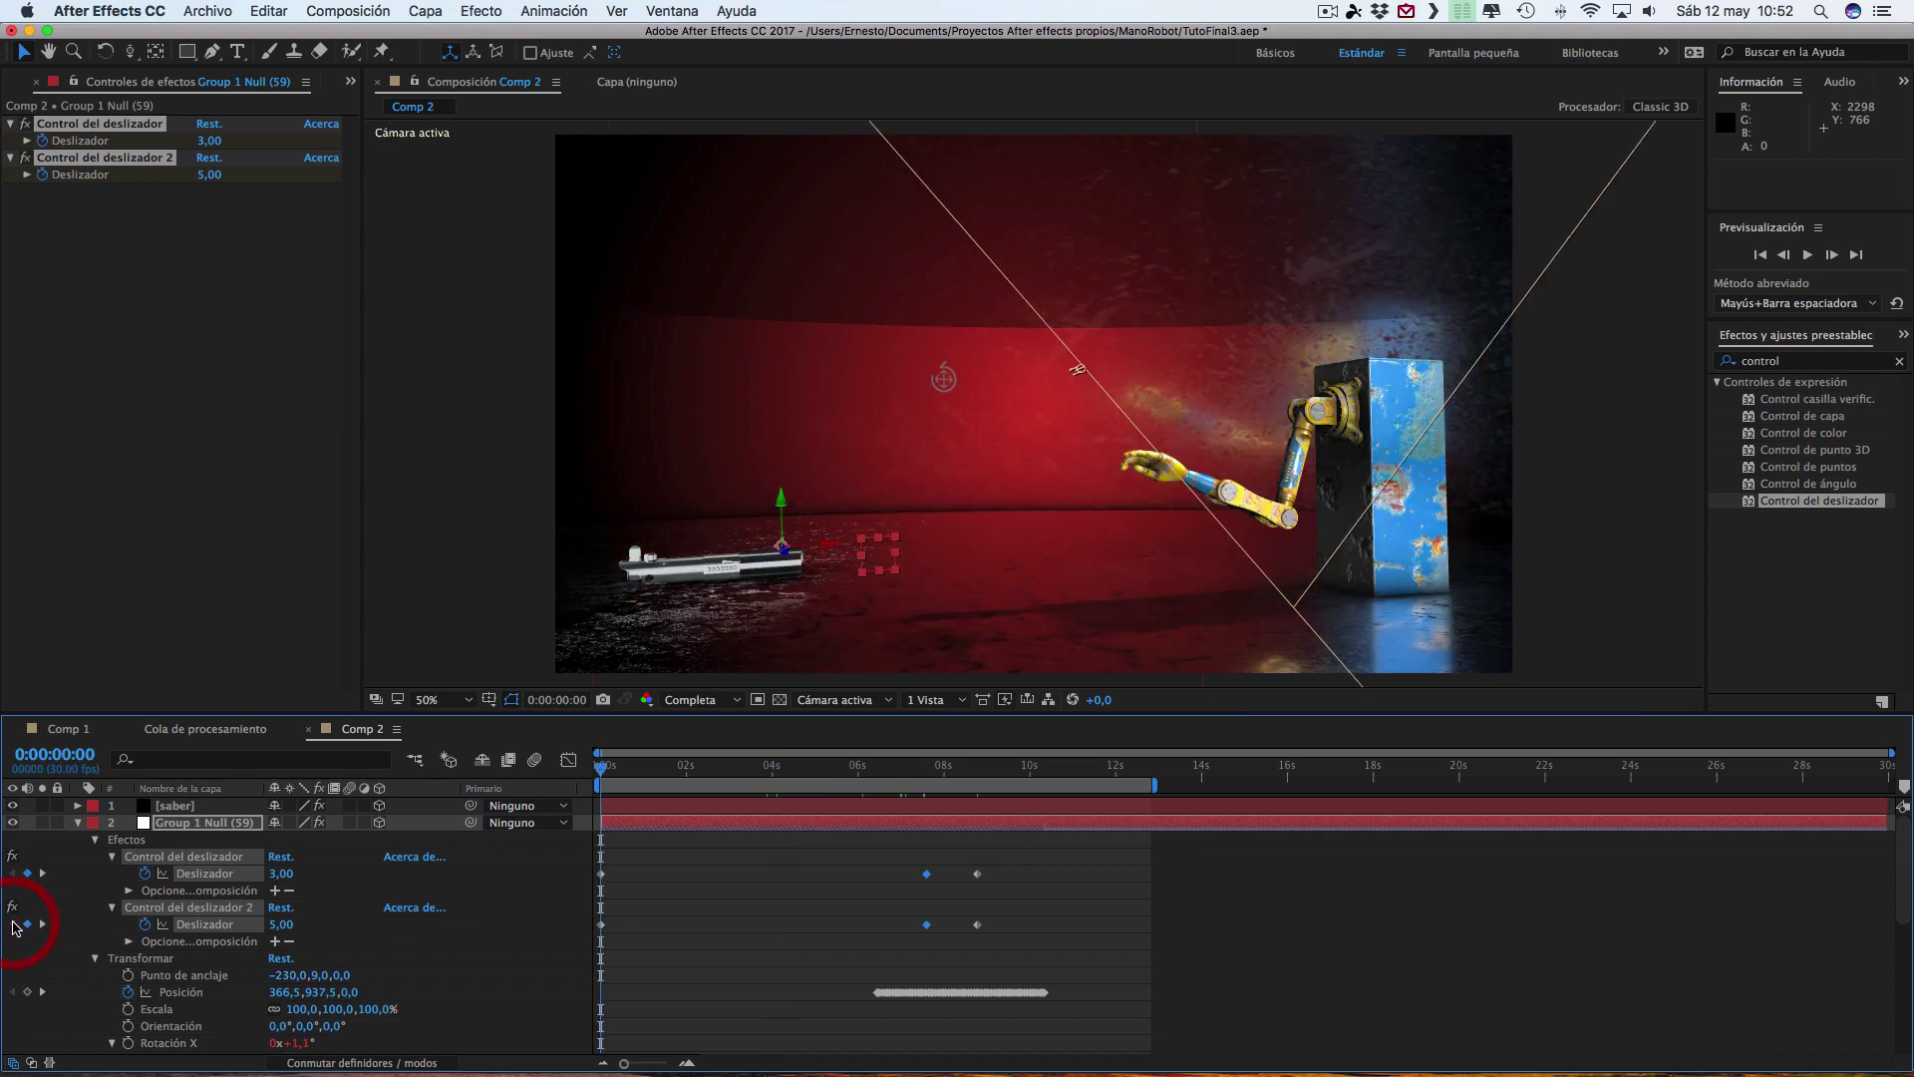
left_click(207, 141)
type("5")
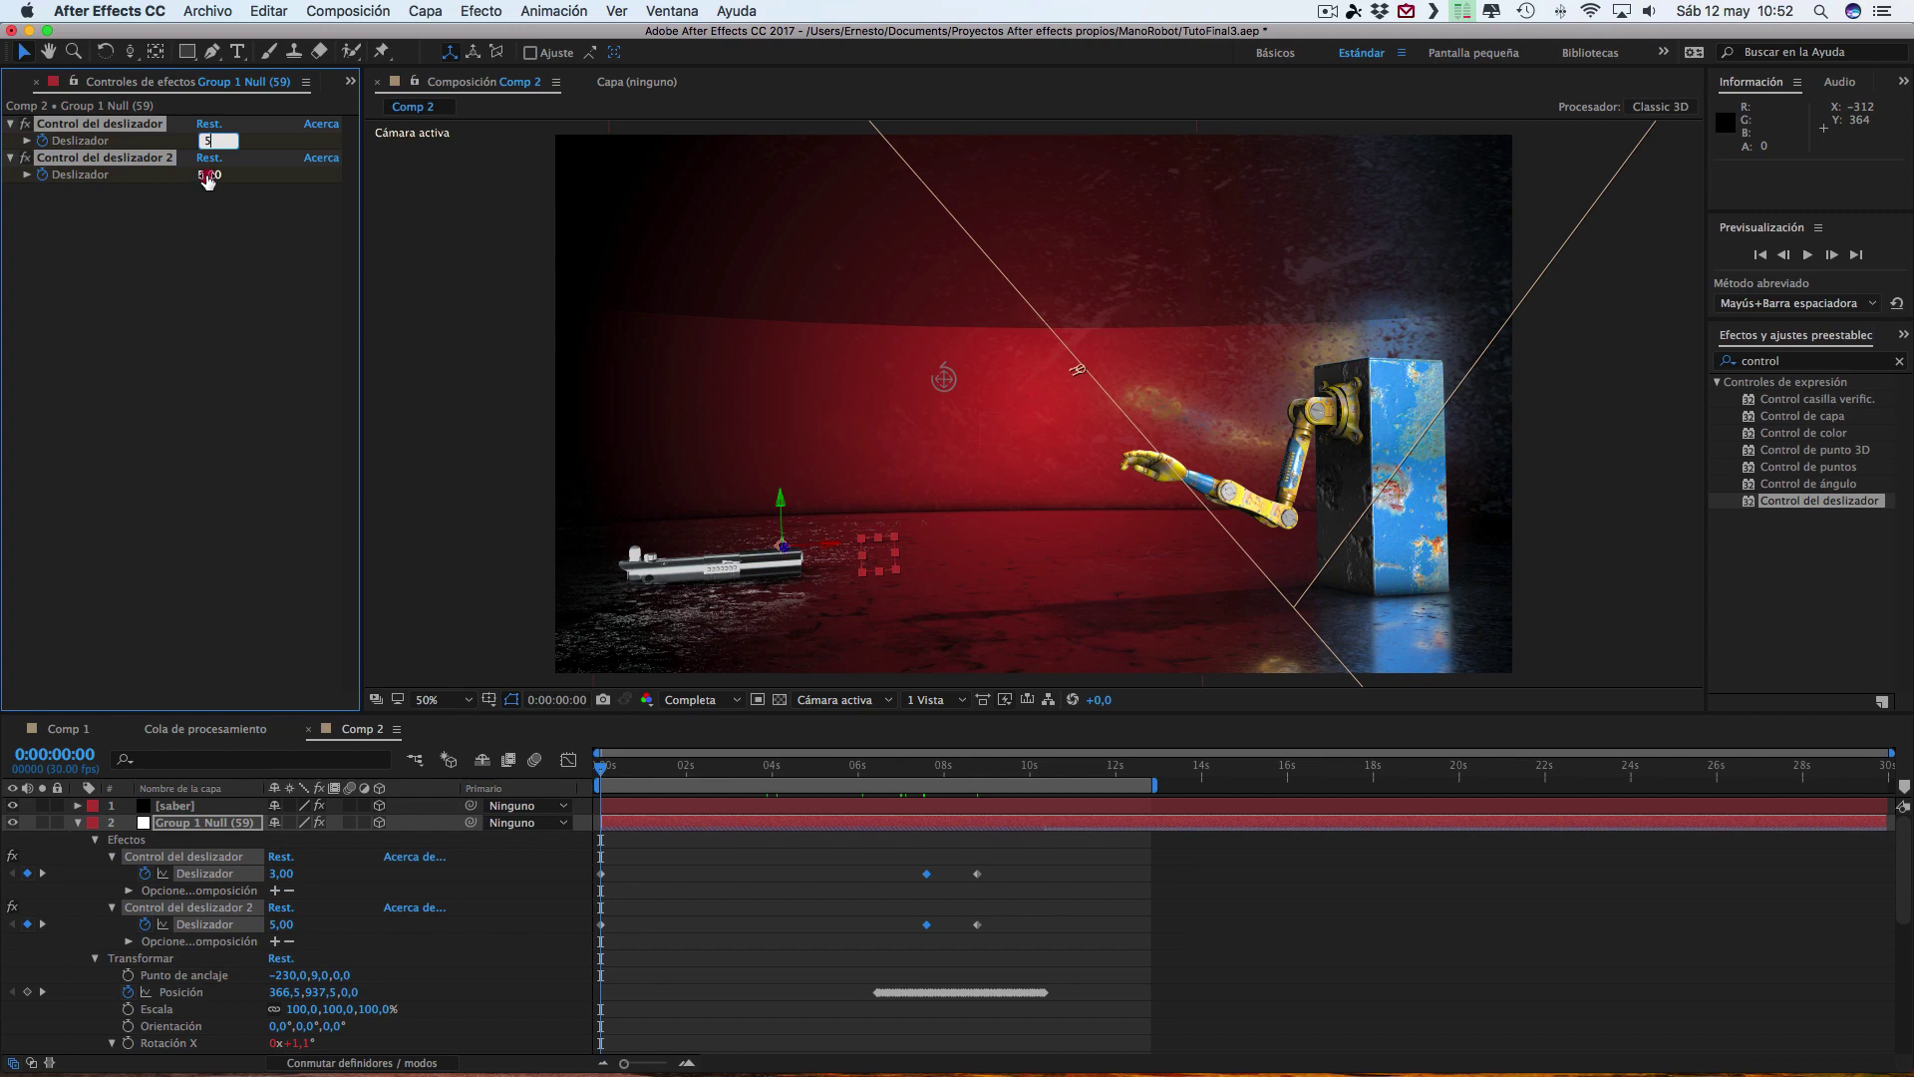
left_click(208, 177)
type("10")
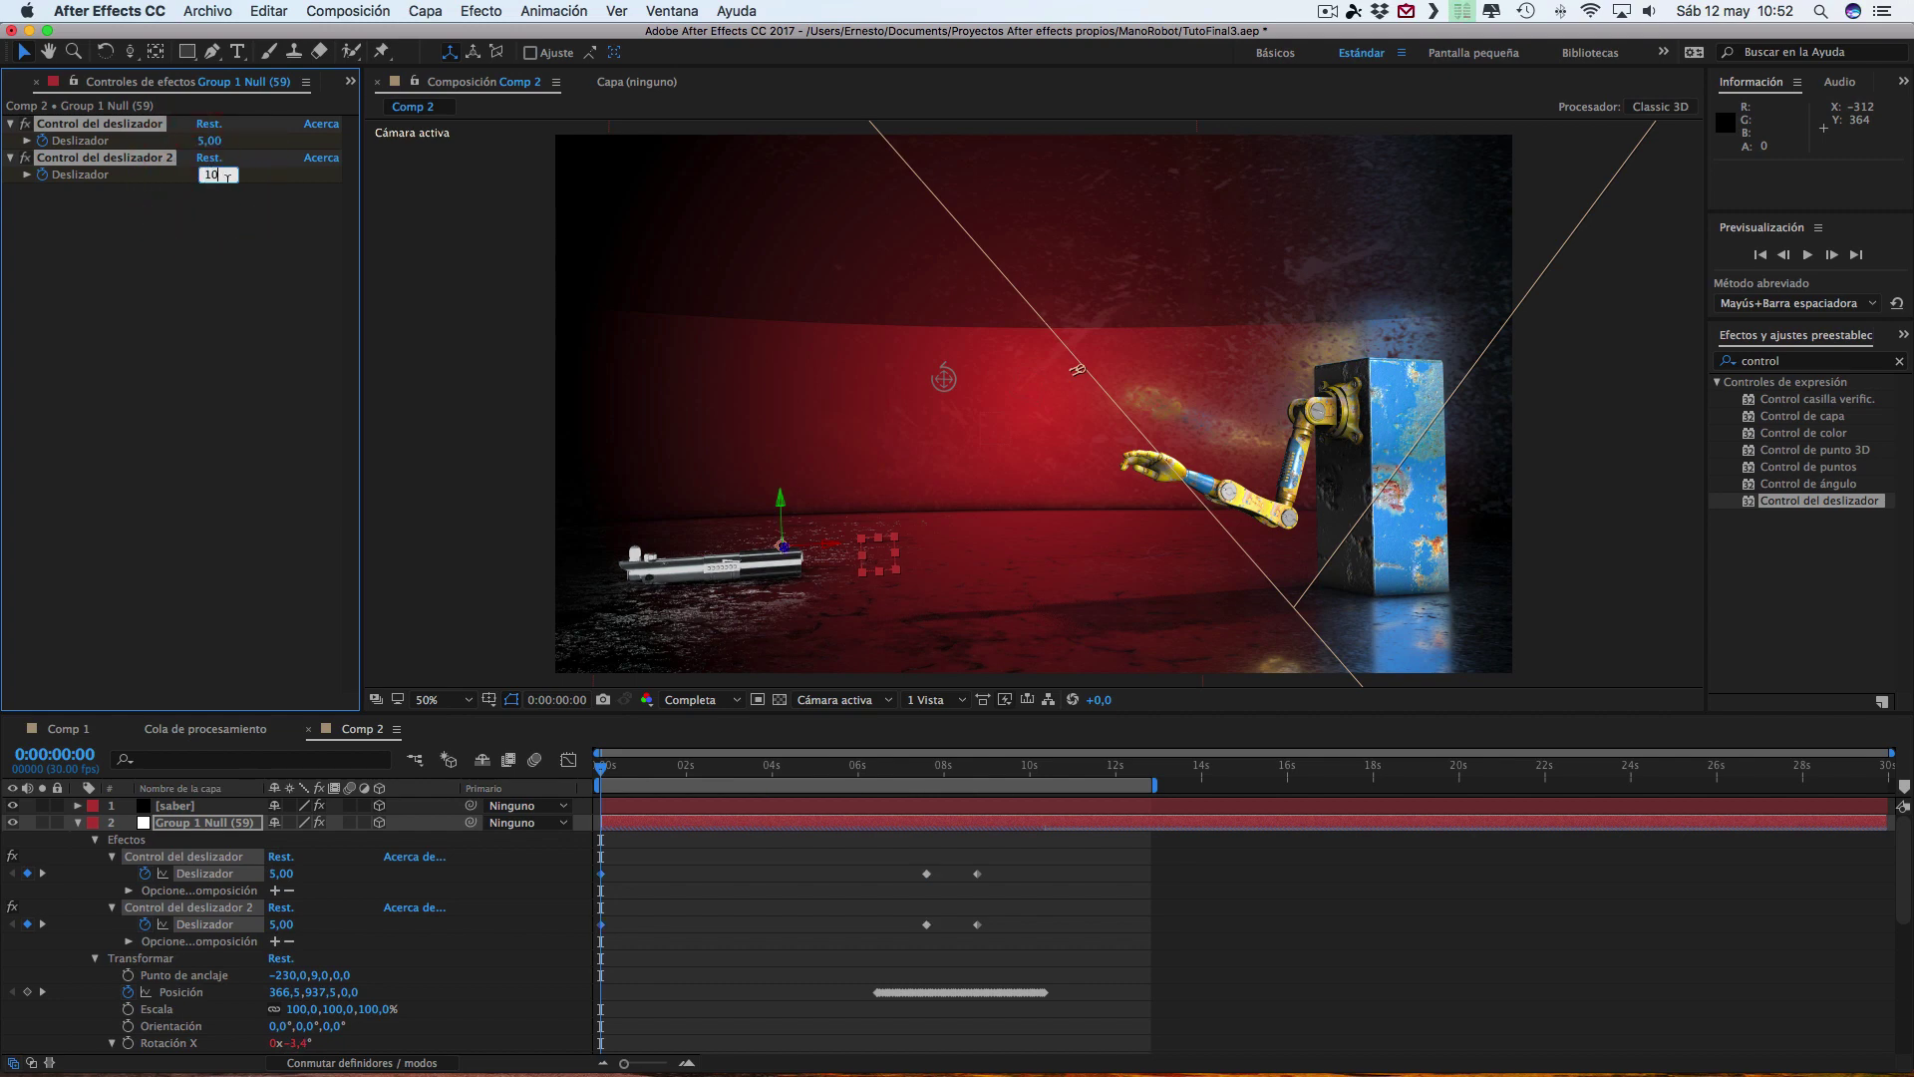
left_click(234, 379)
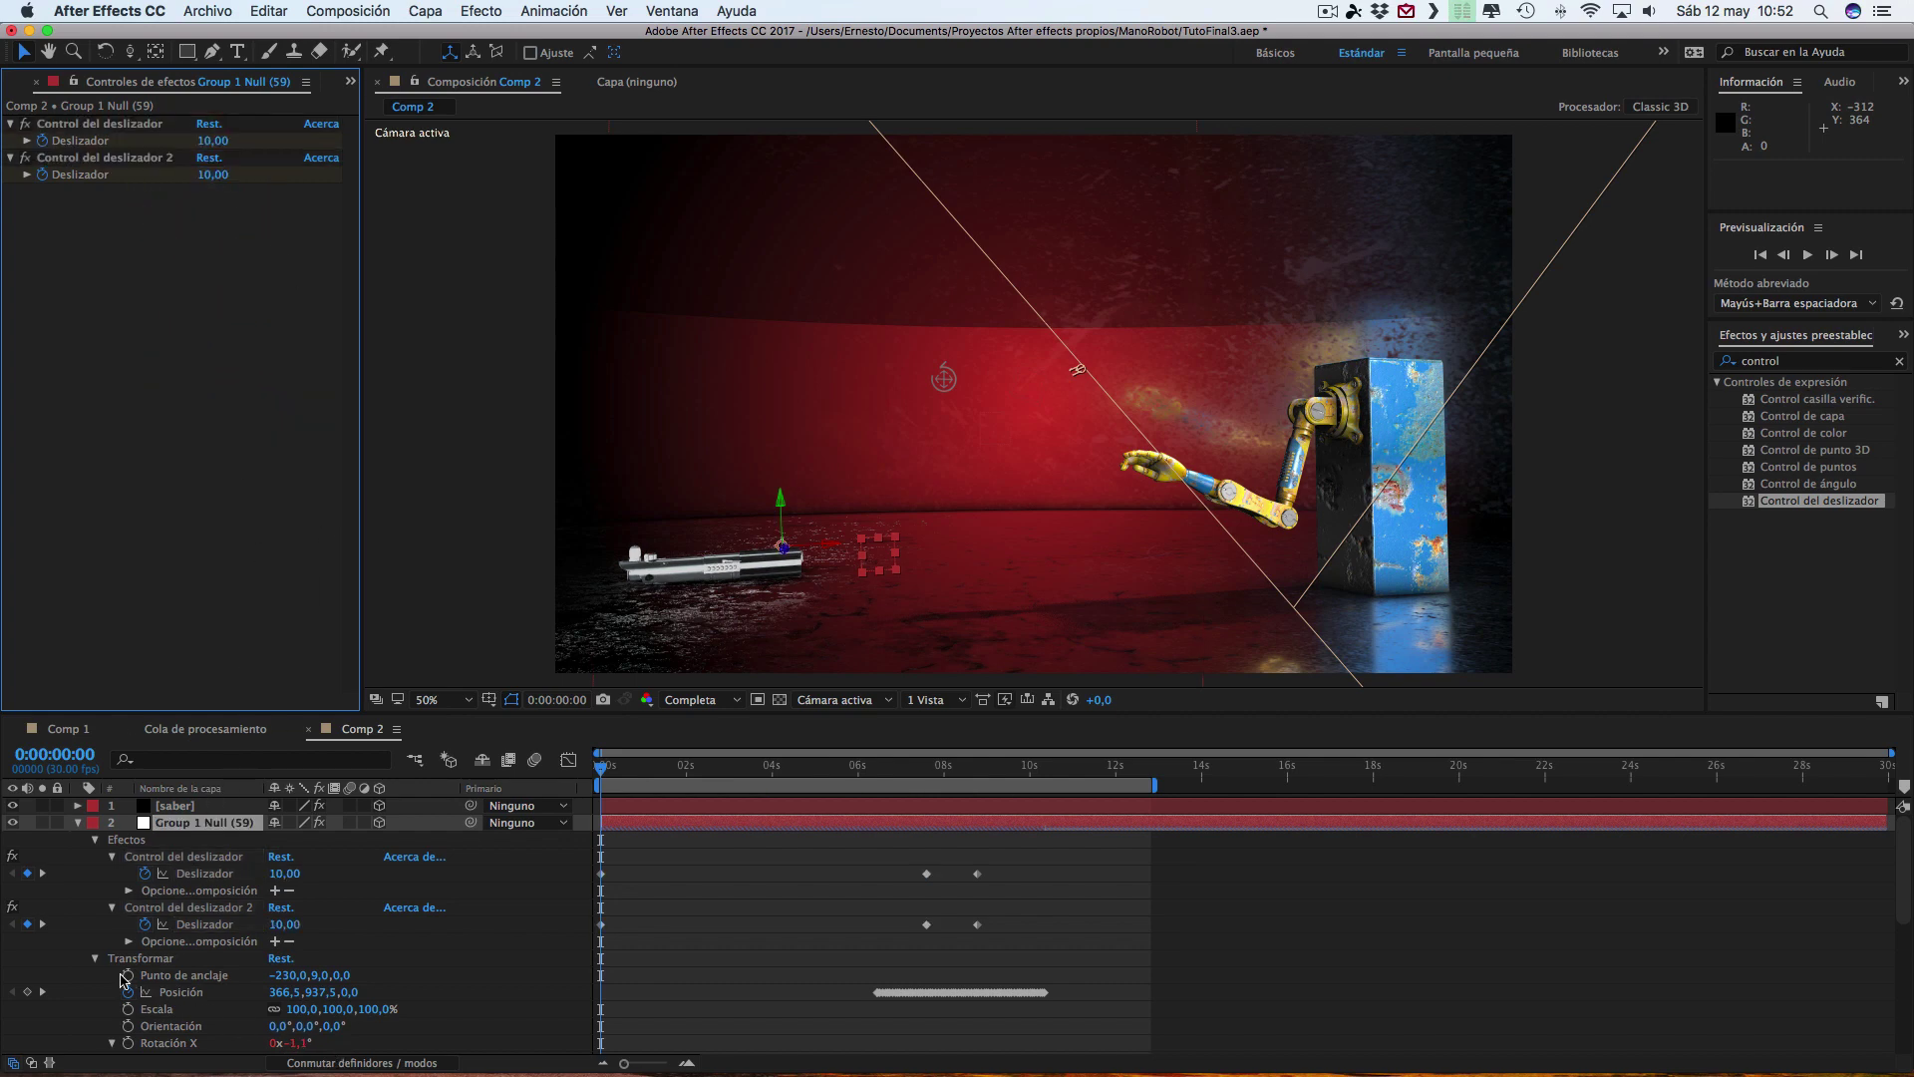
- At the 7:18 keyframe set the sliders to 5 and 10, then check around 8:05
left_click(43, 874)
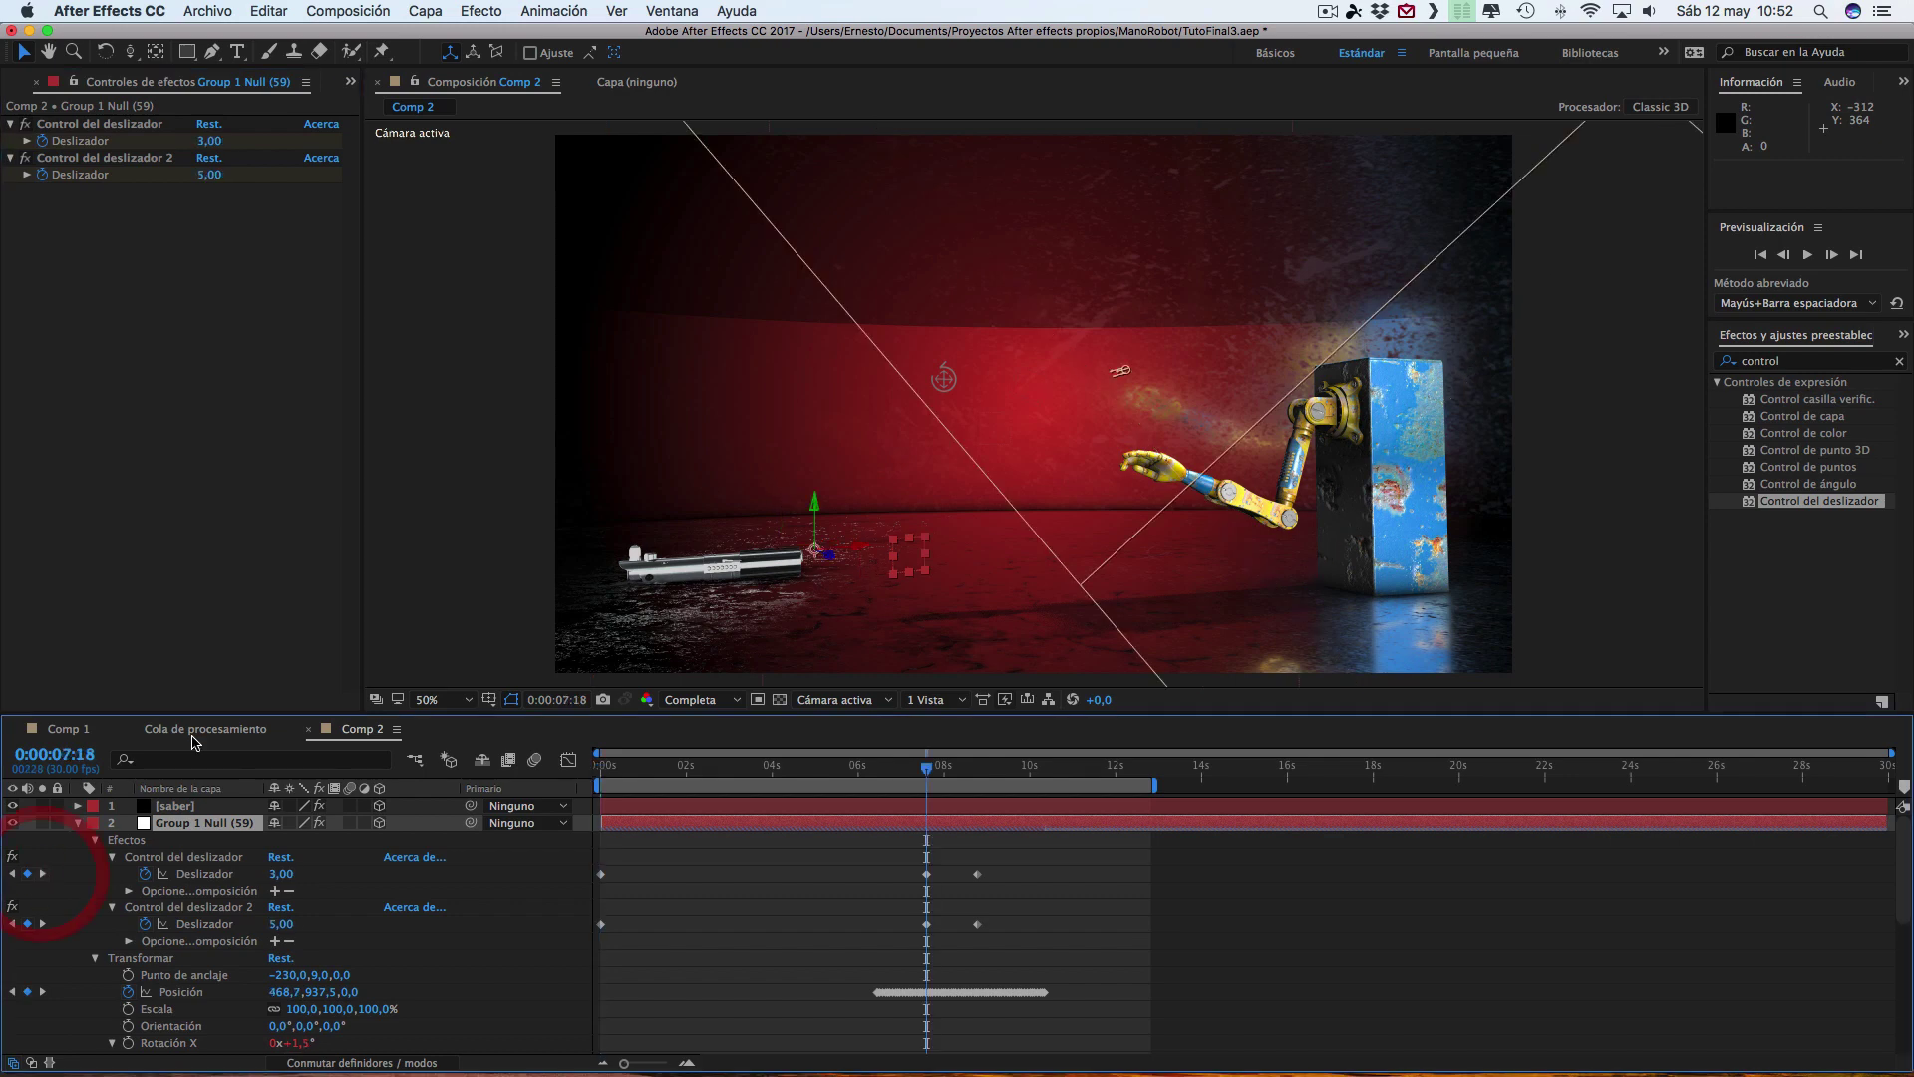
left_click(205, 142)
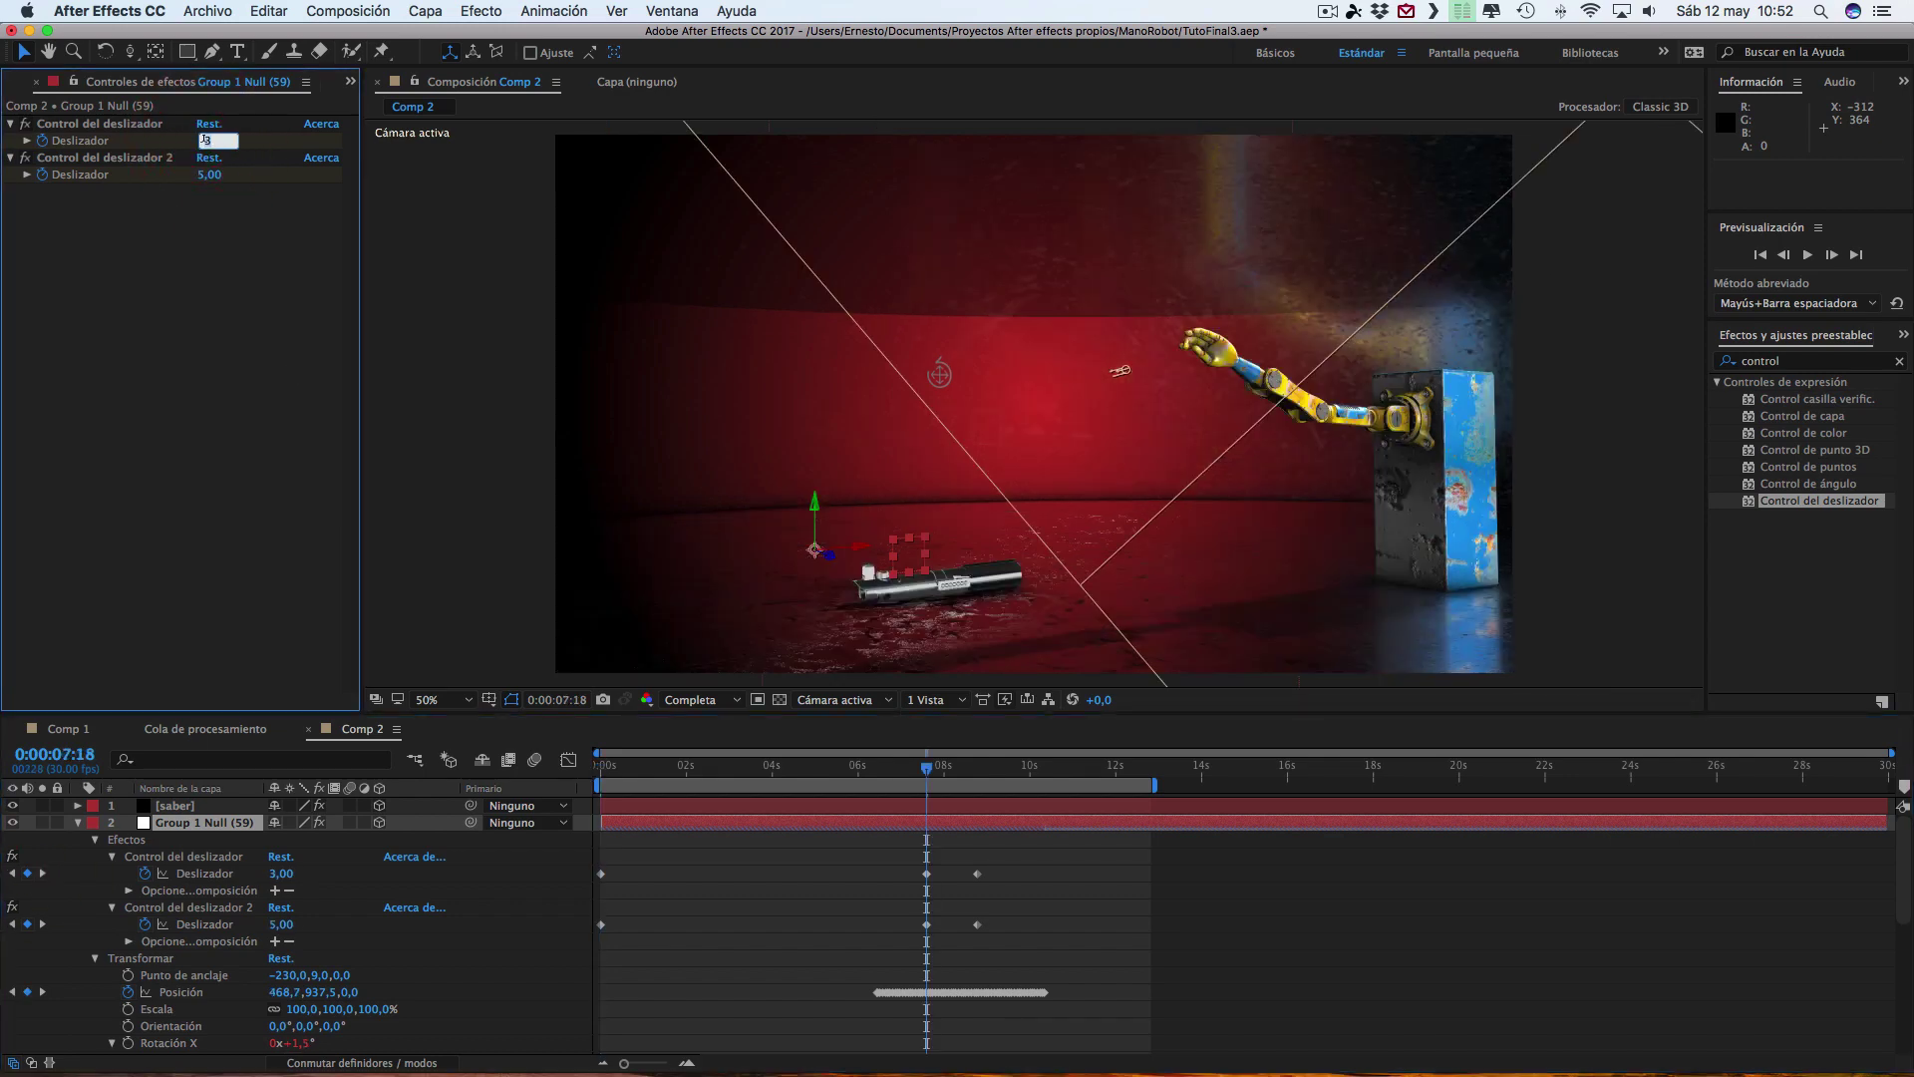
type("5")
left_click(207, 175)
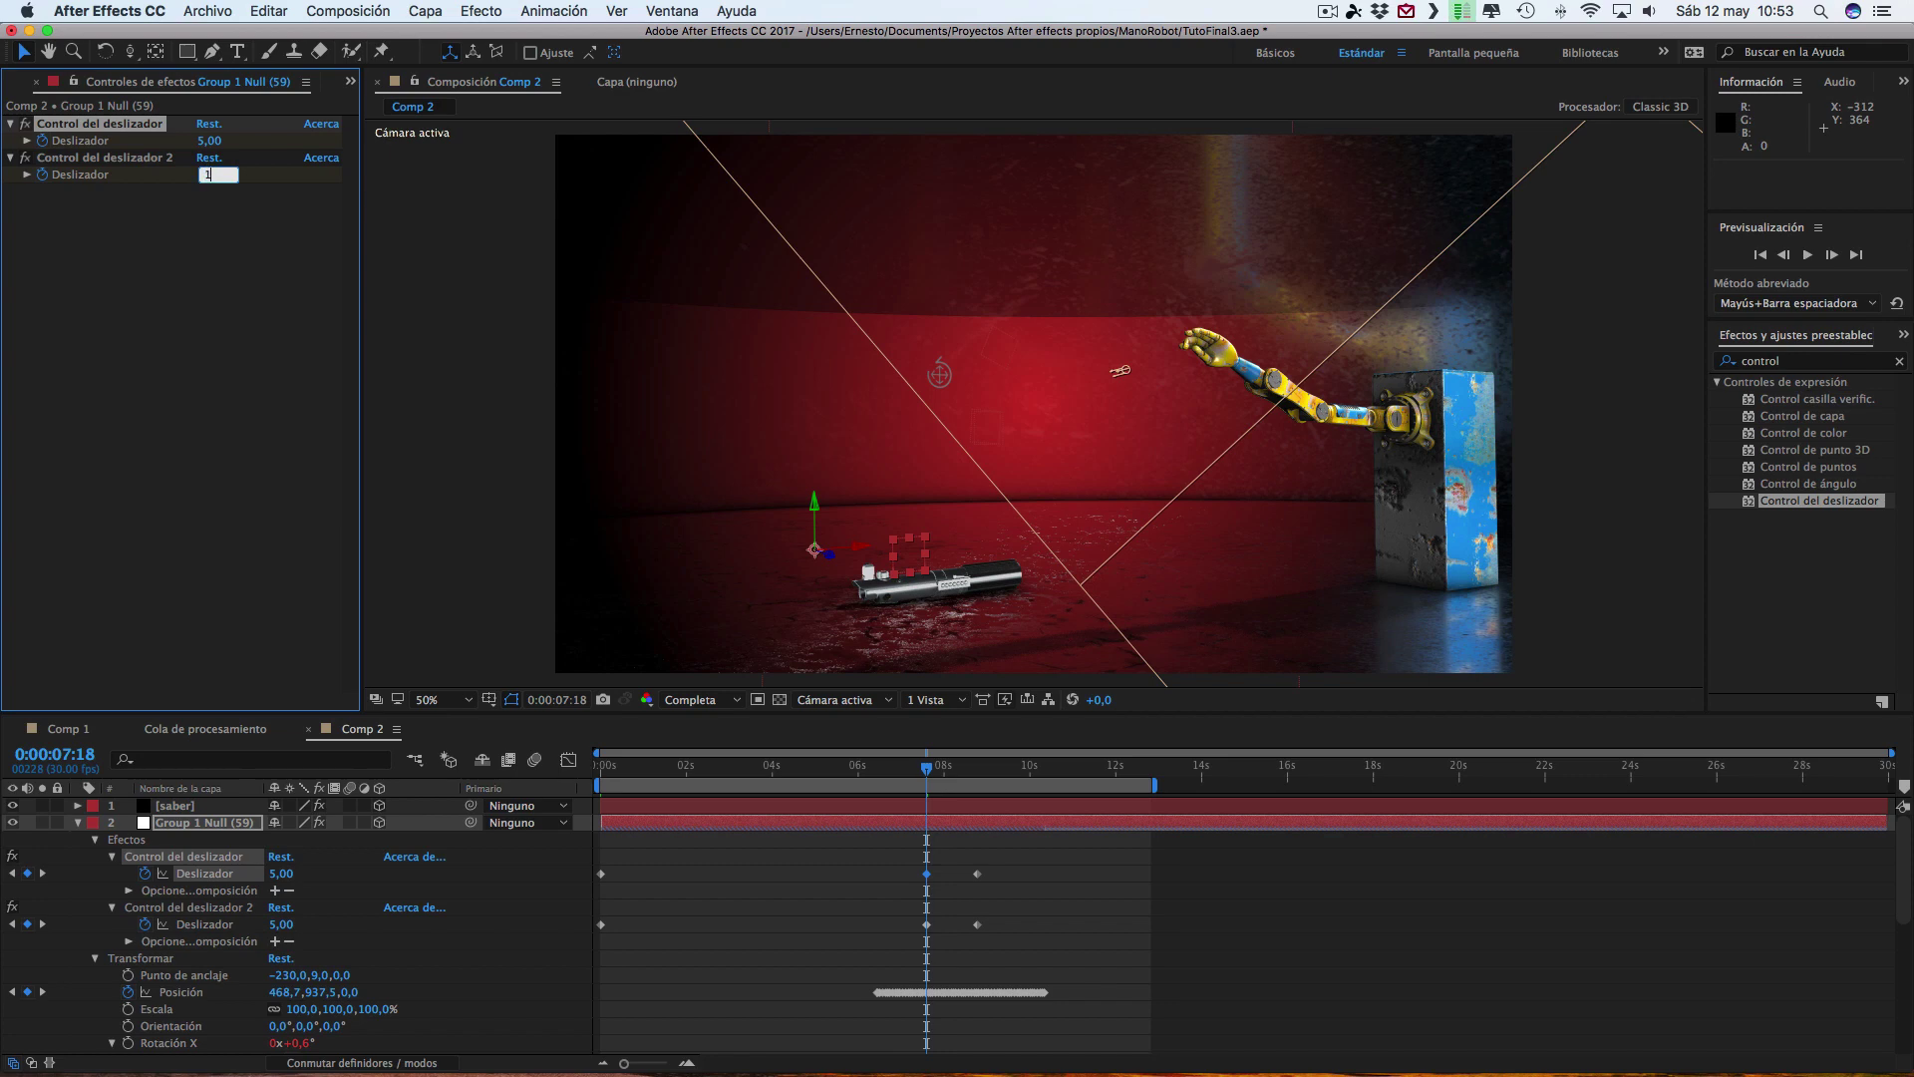
type("10")
left_click(240, 221)
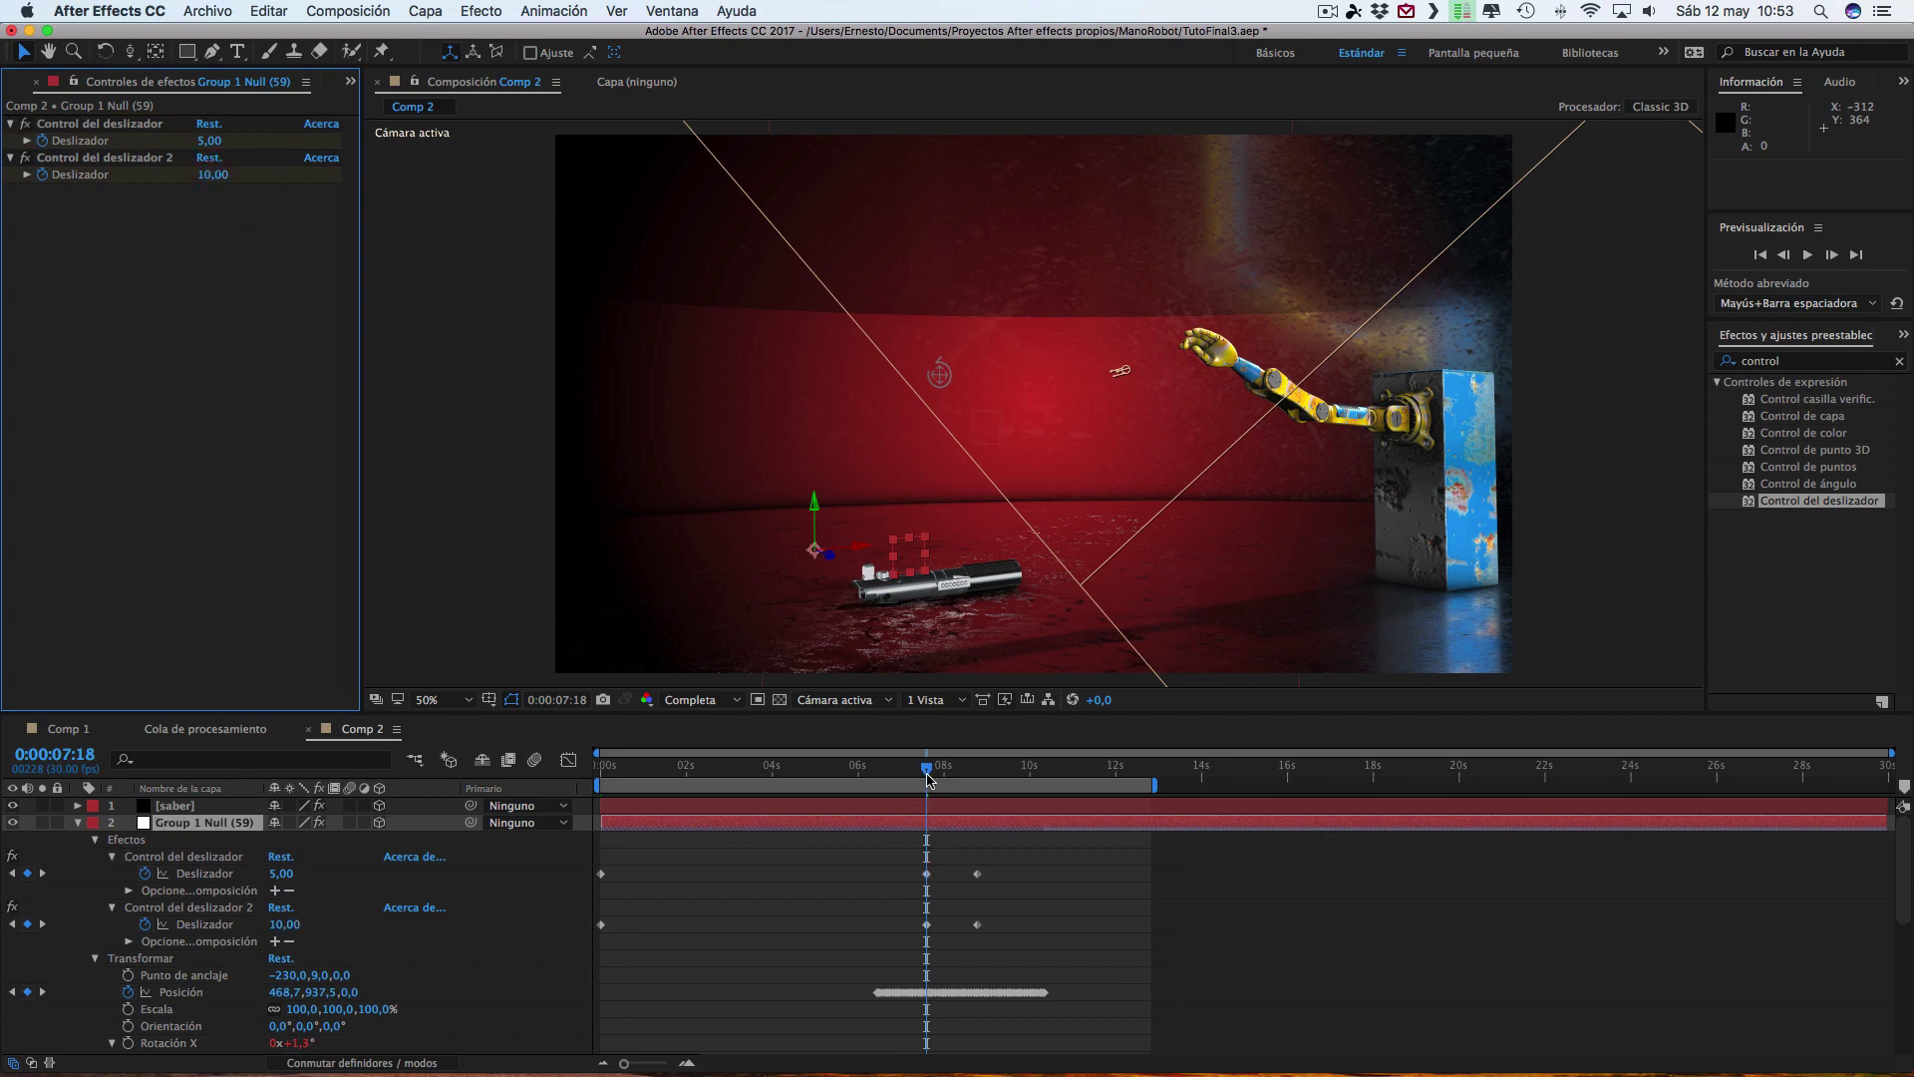
mouse_move(928, 770)
left_mouse_down()
mouse_move(972, 776)
mouse_move(882, 773)
left_mouse_up()
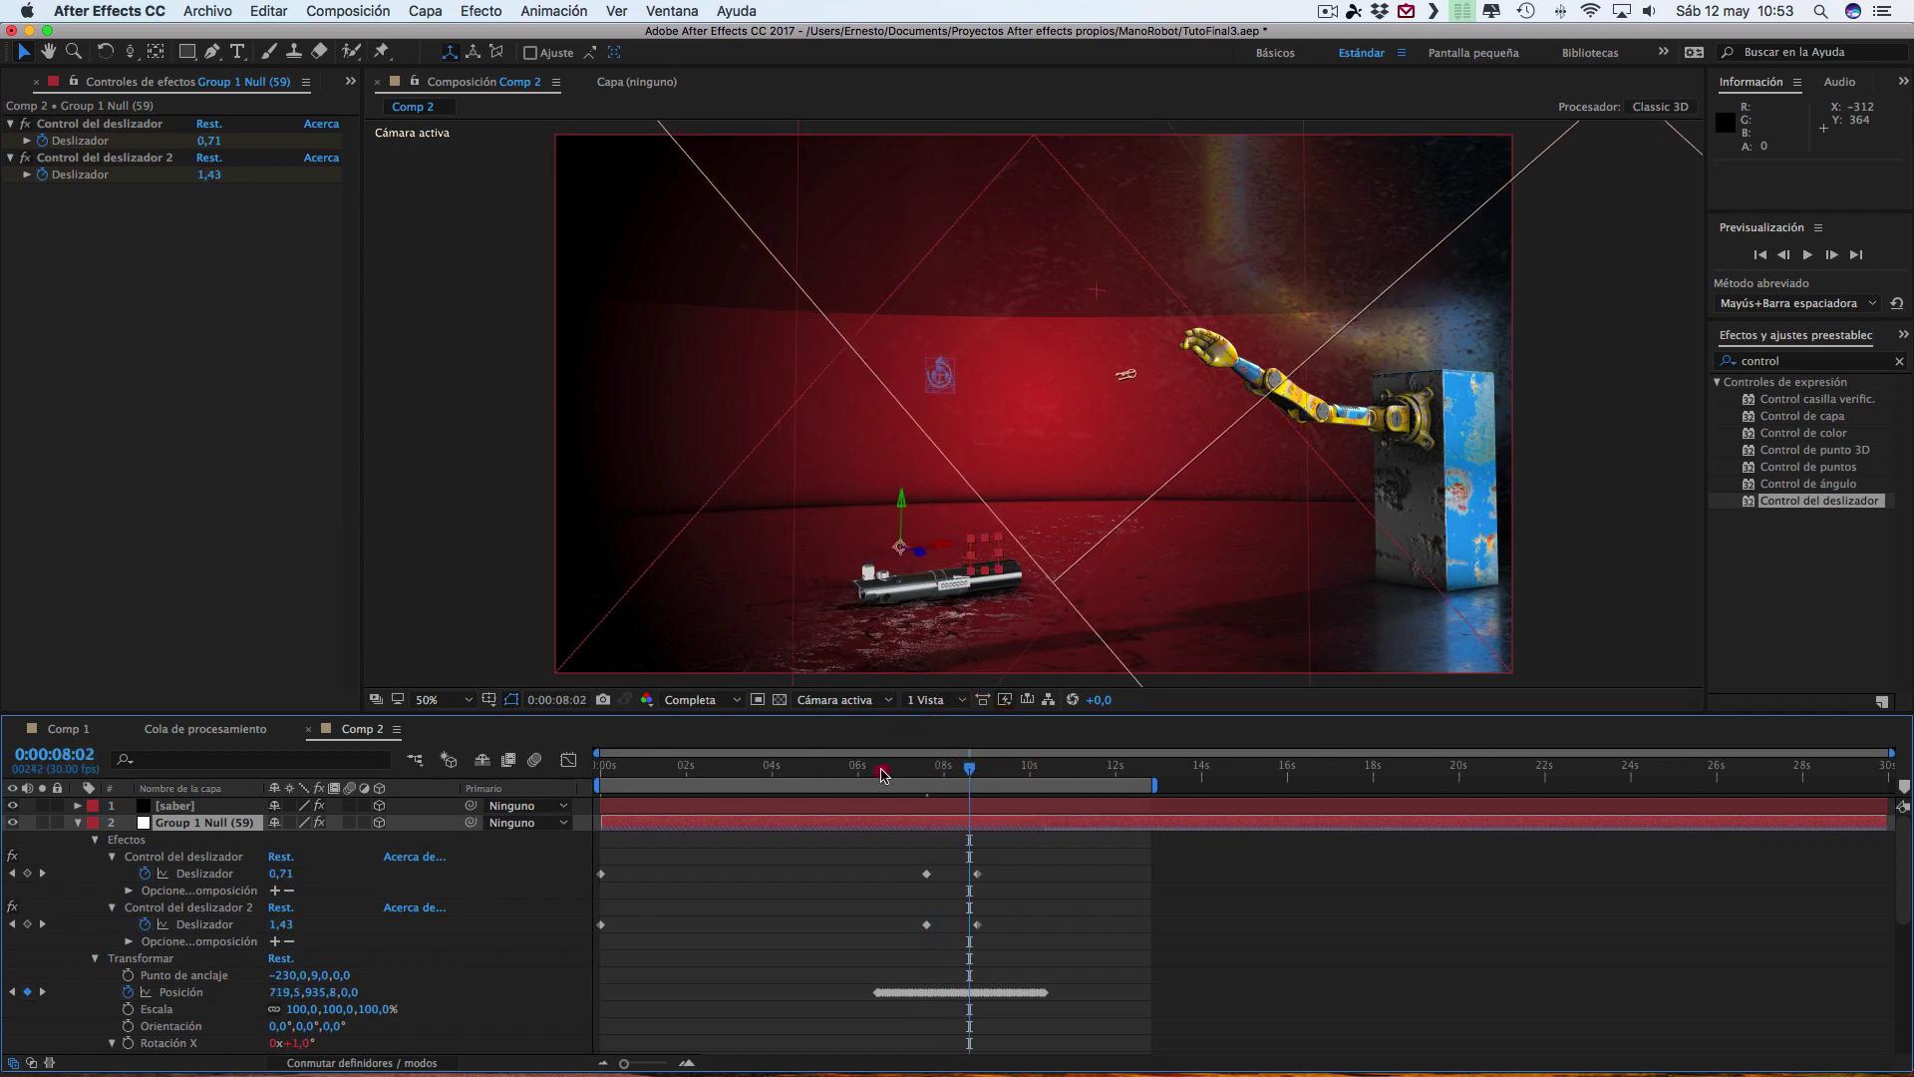
left_click(684, 768)
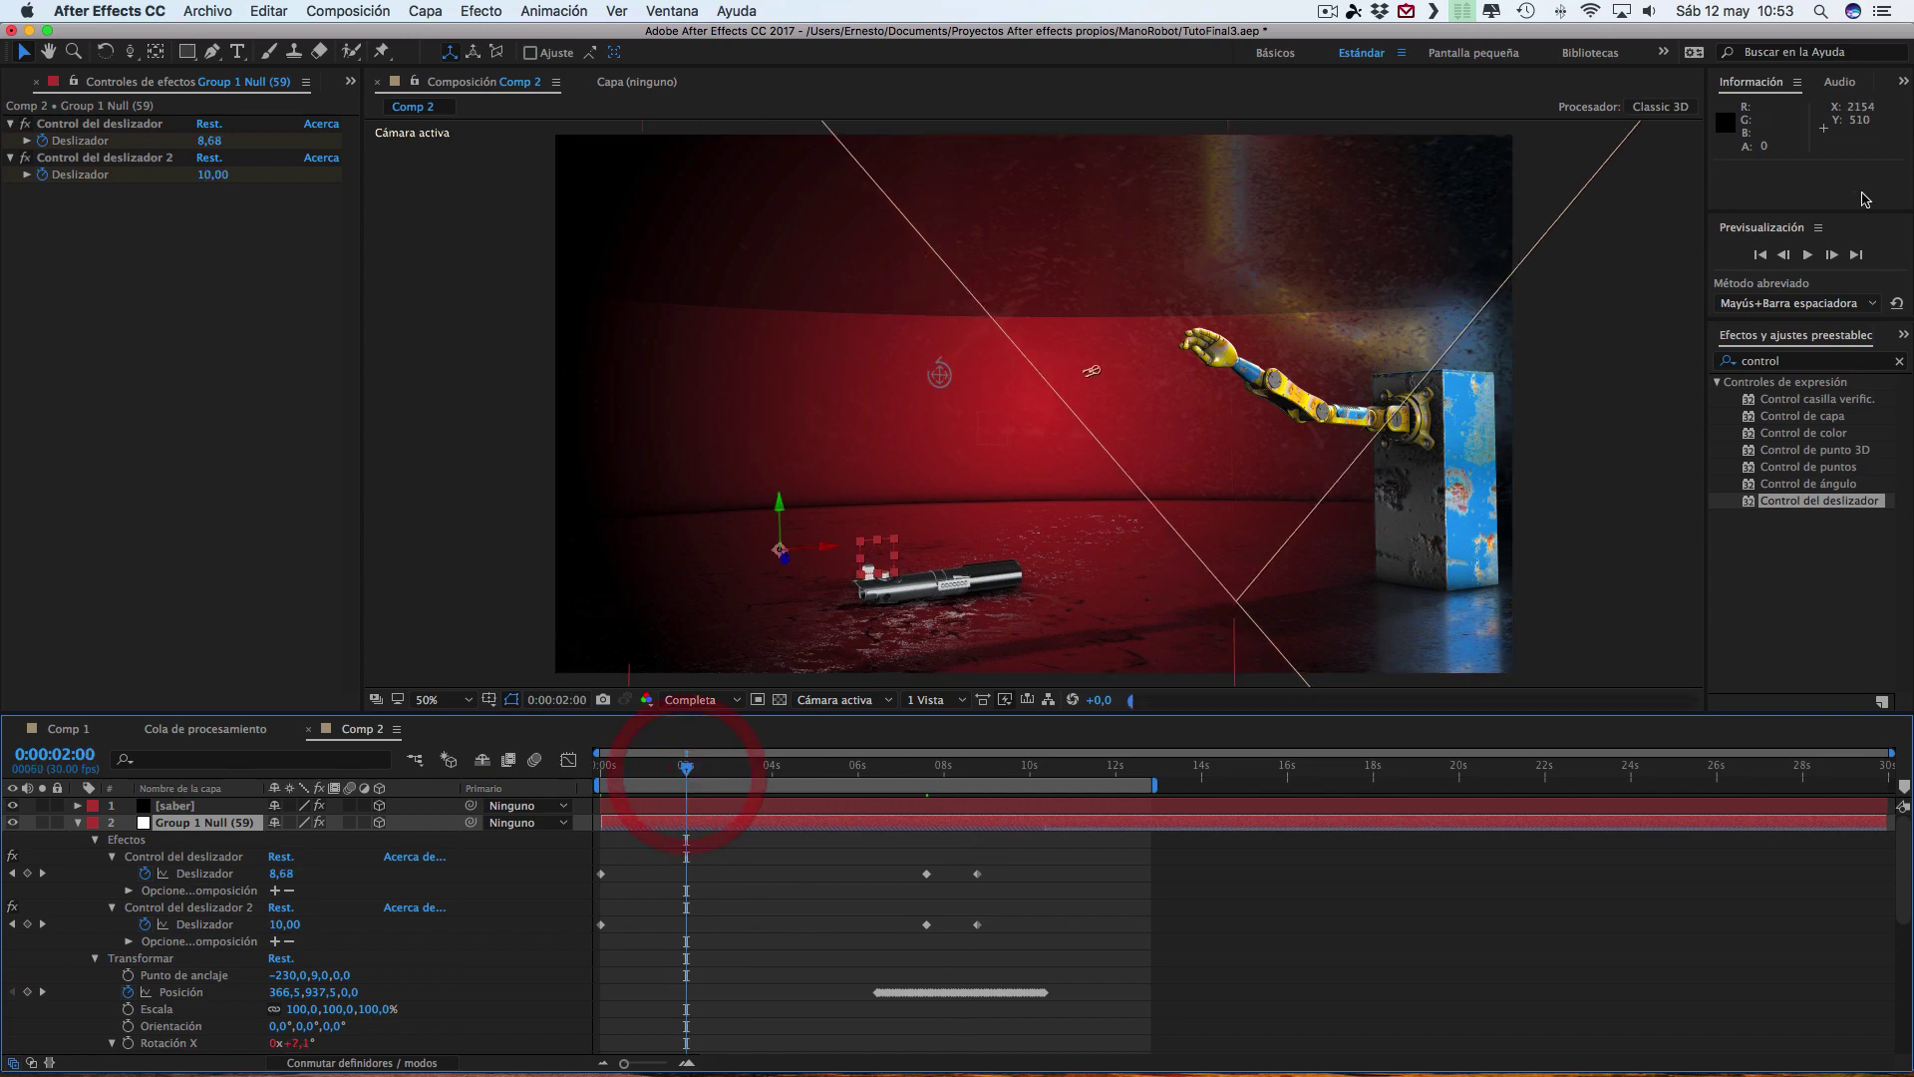
left_click(1807, 255)
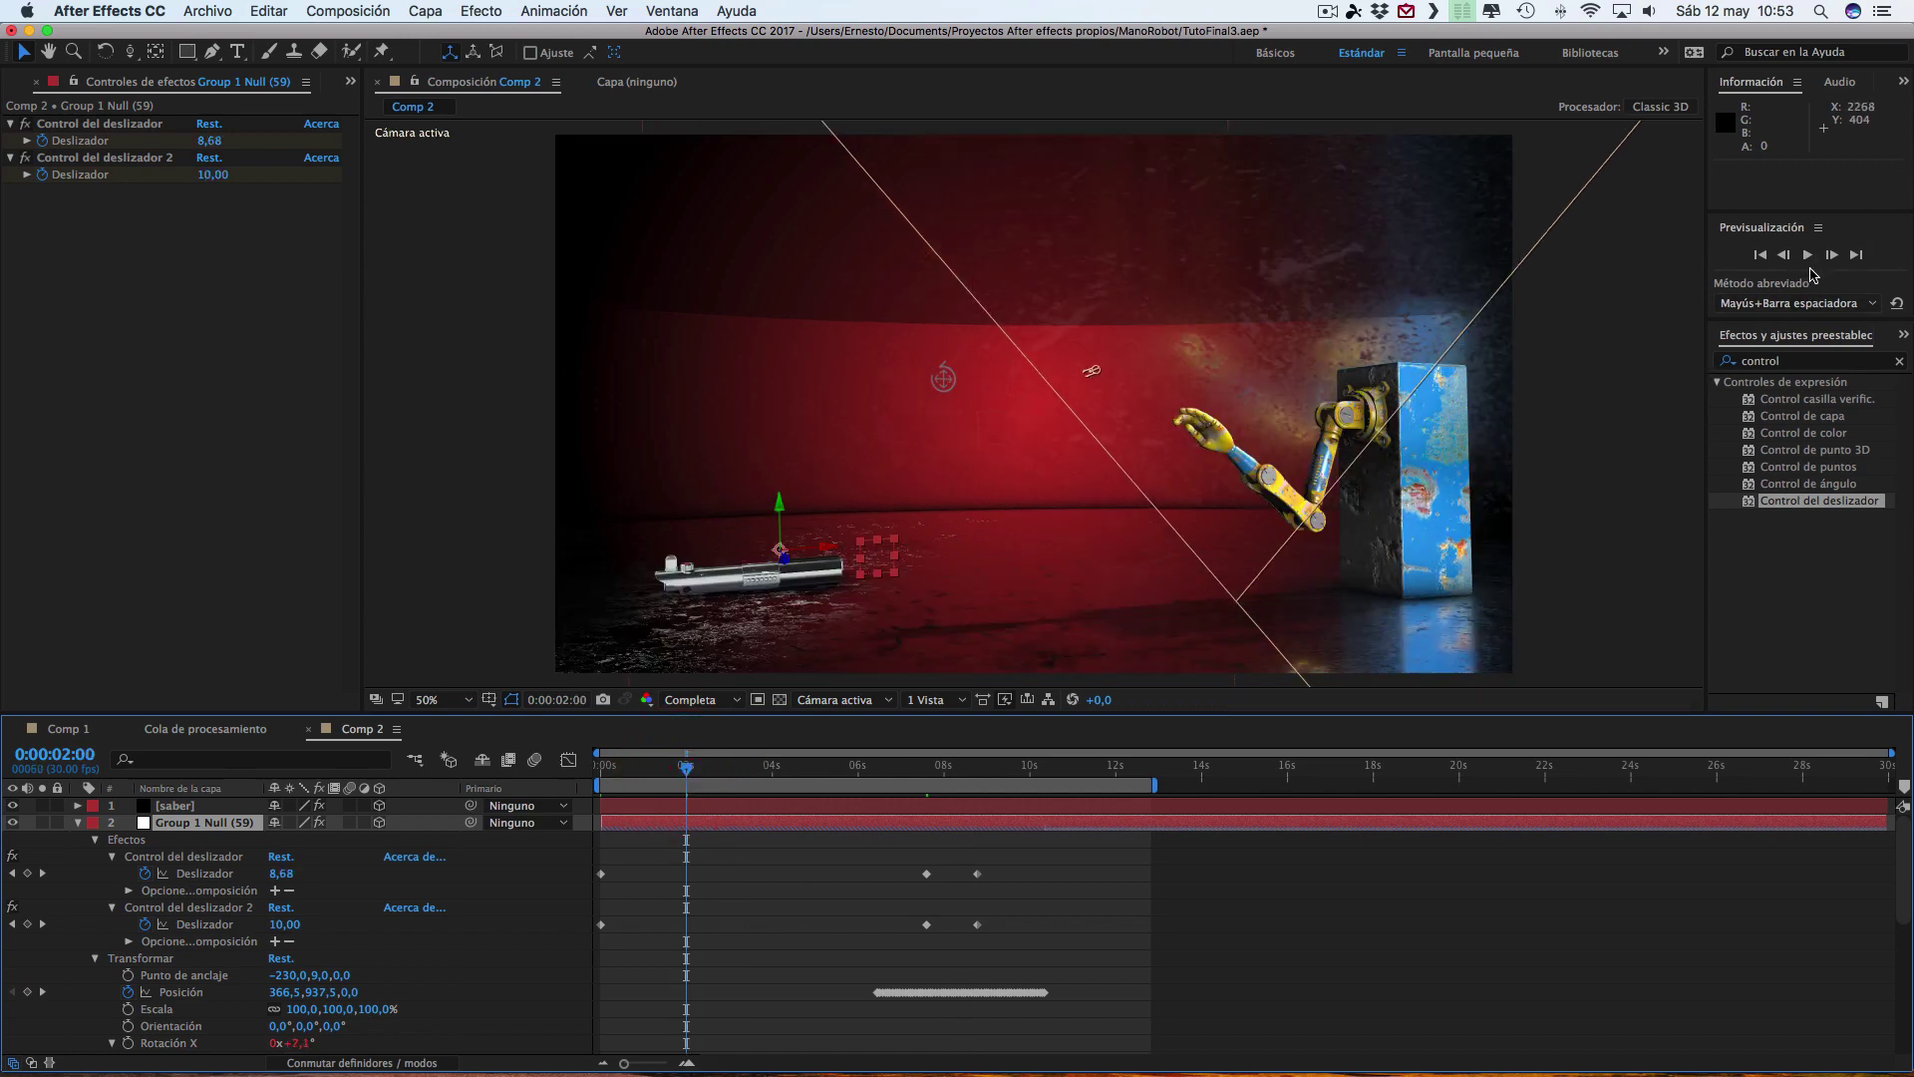
key("space")
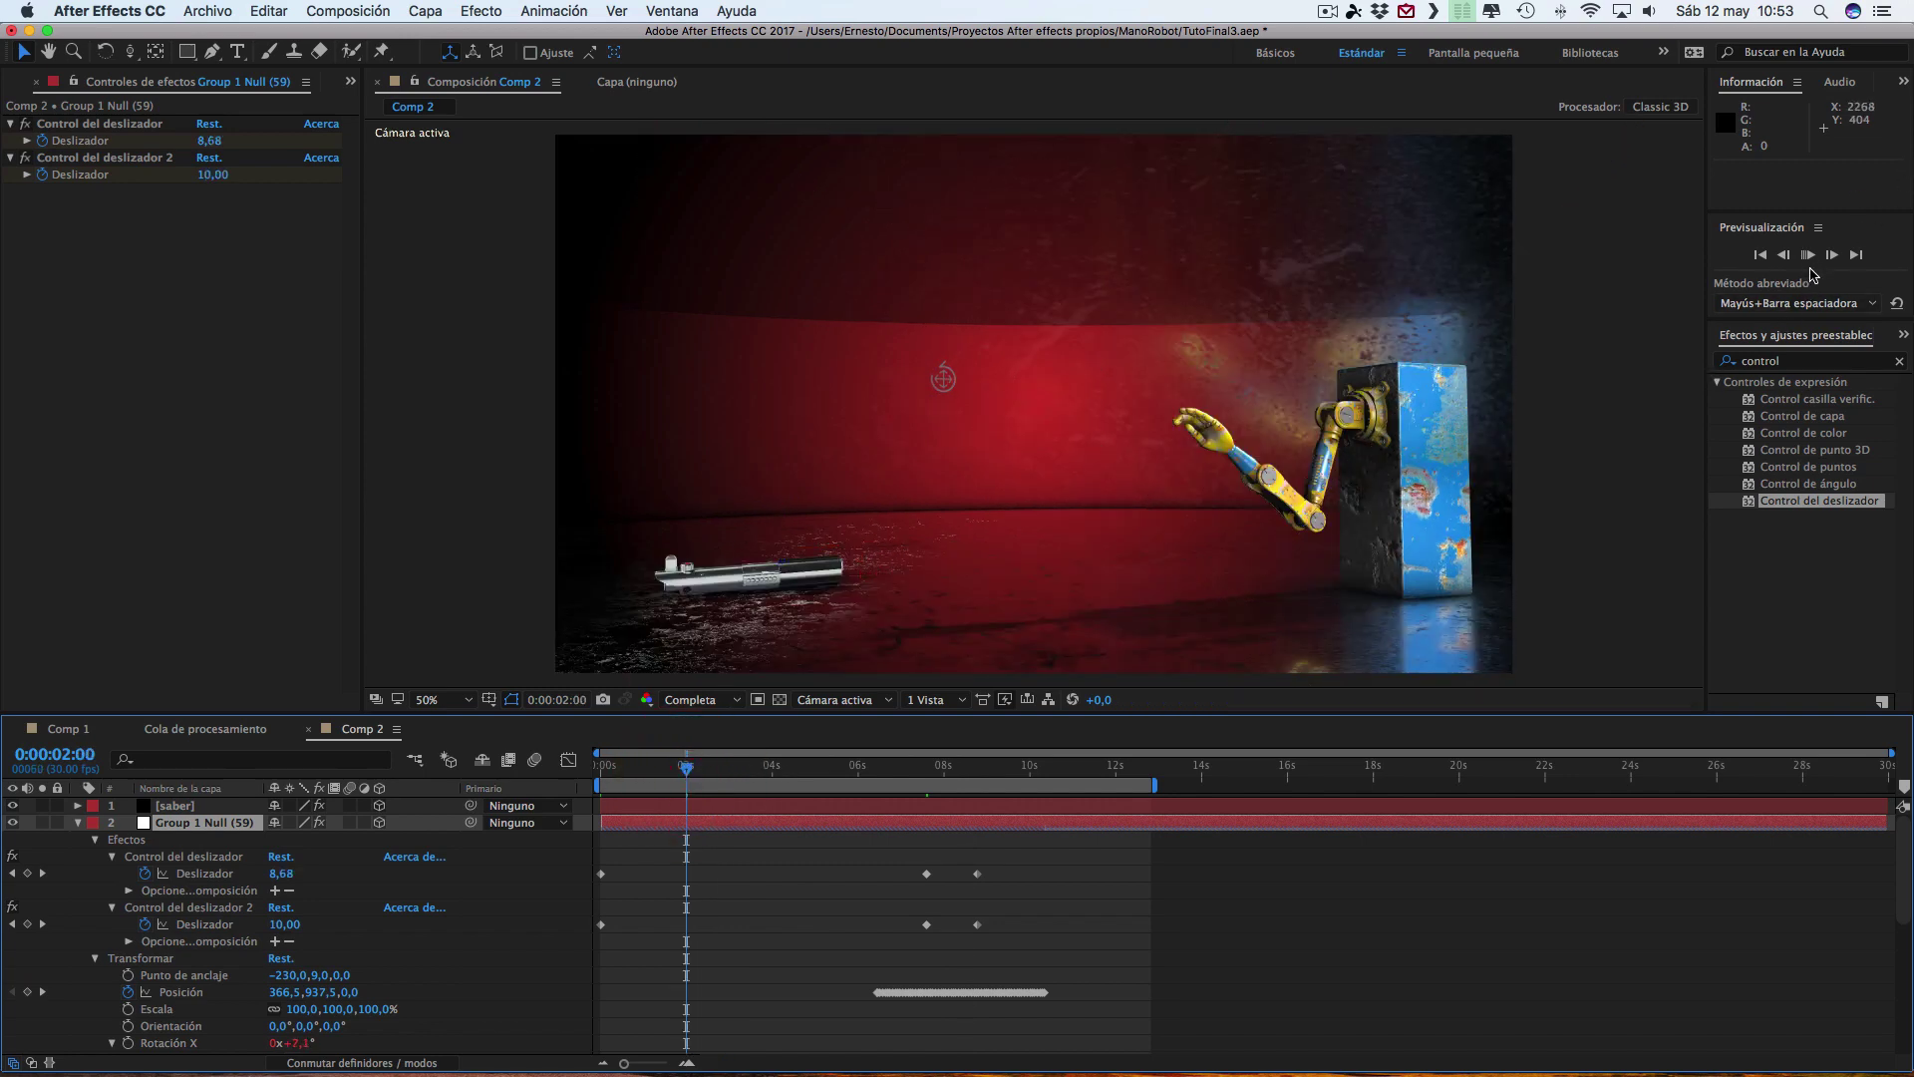
key("space")
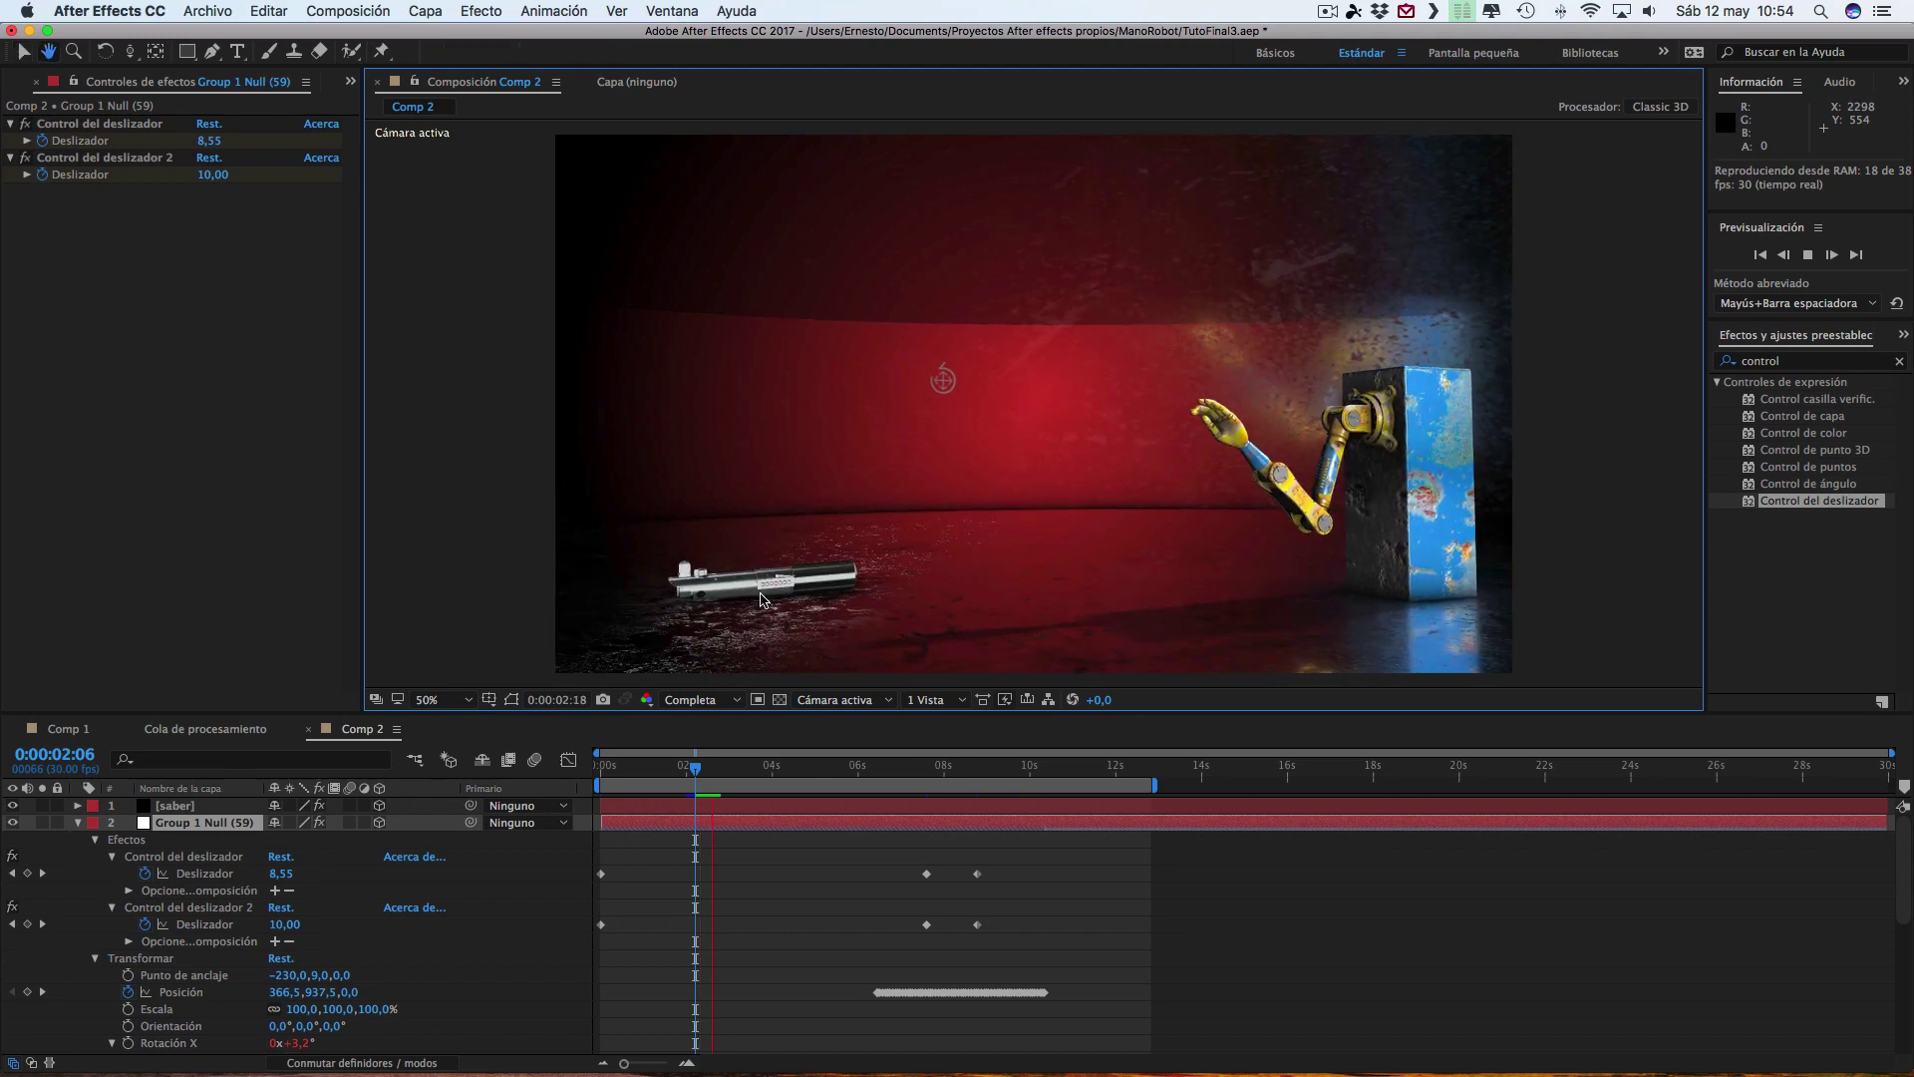
key("space")
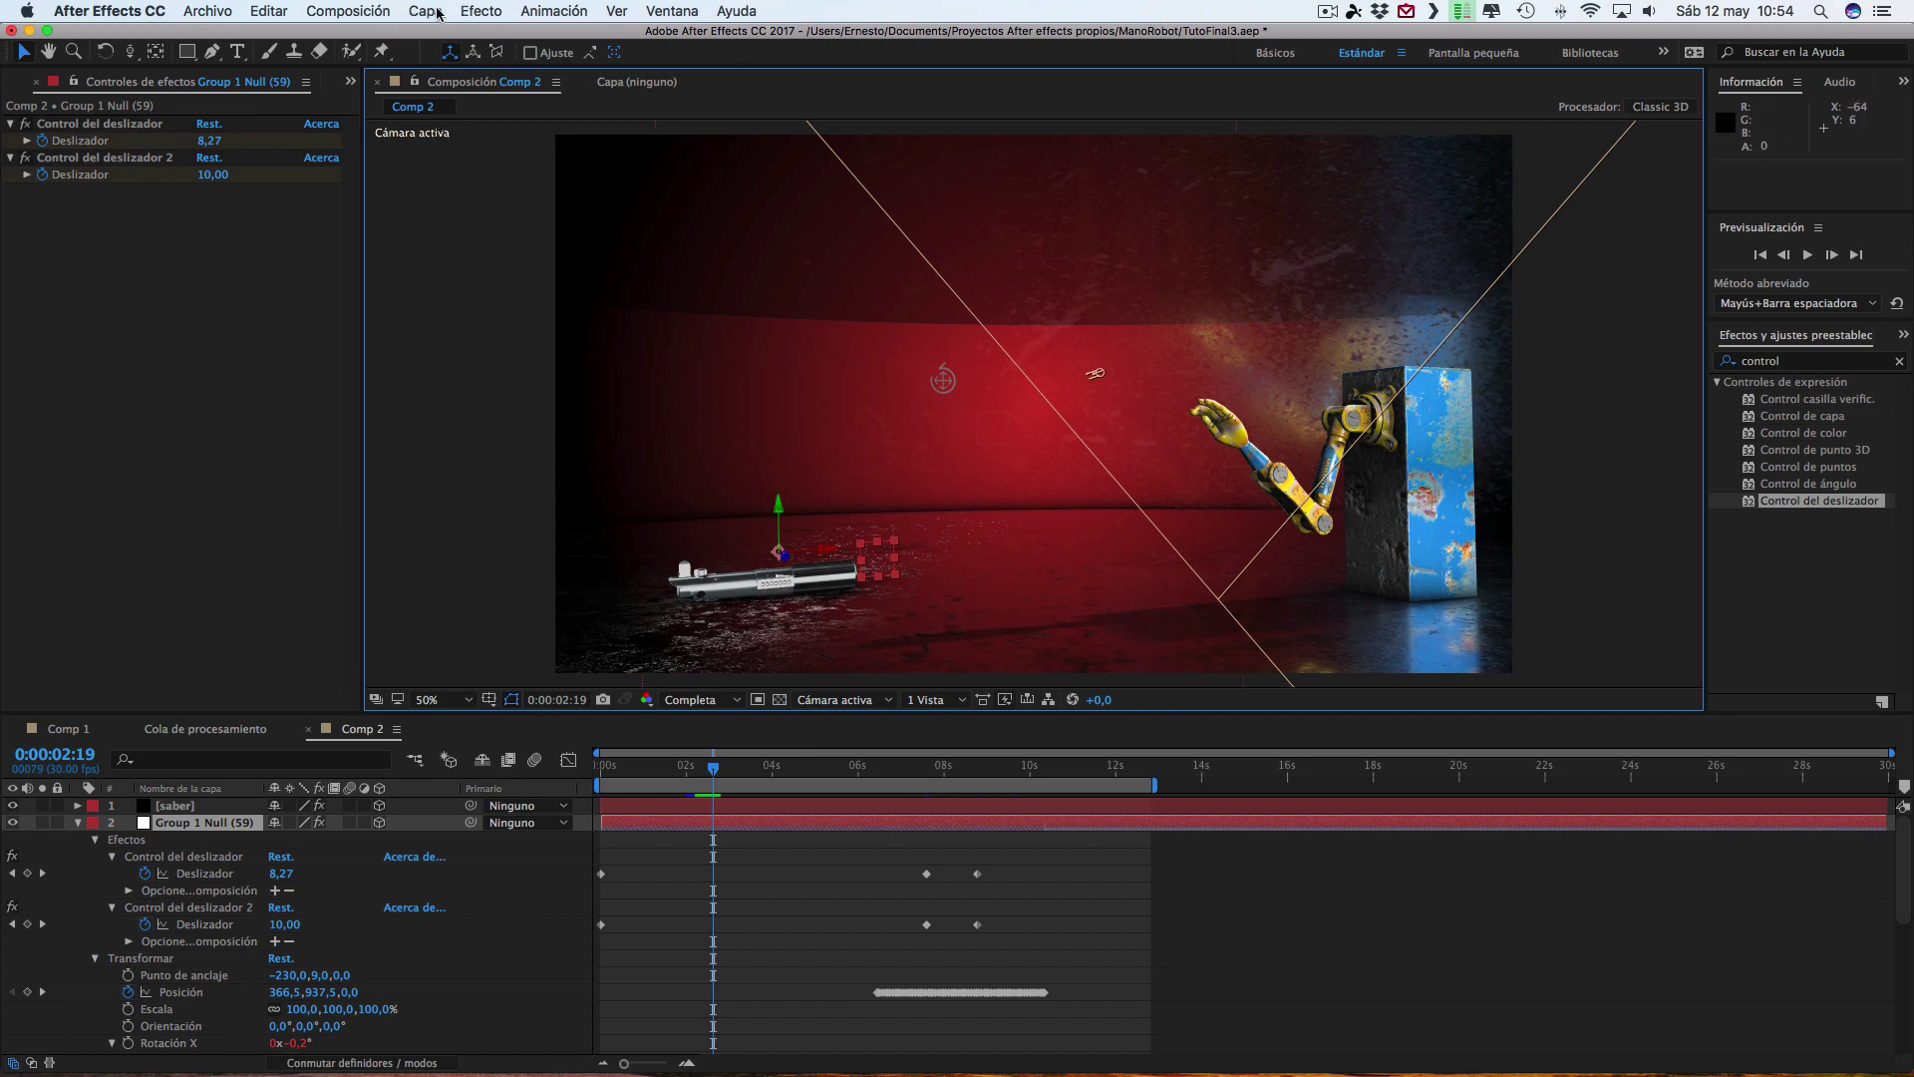
- Create a new 1920×1080, 30-second composition named ondas
left_click(364, 15)
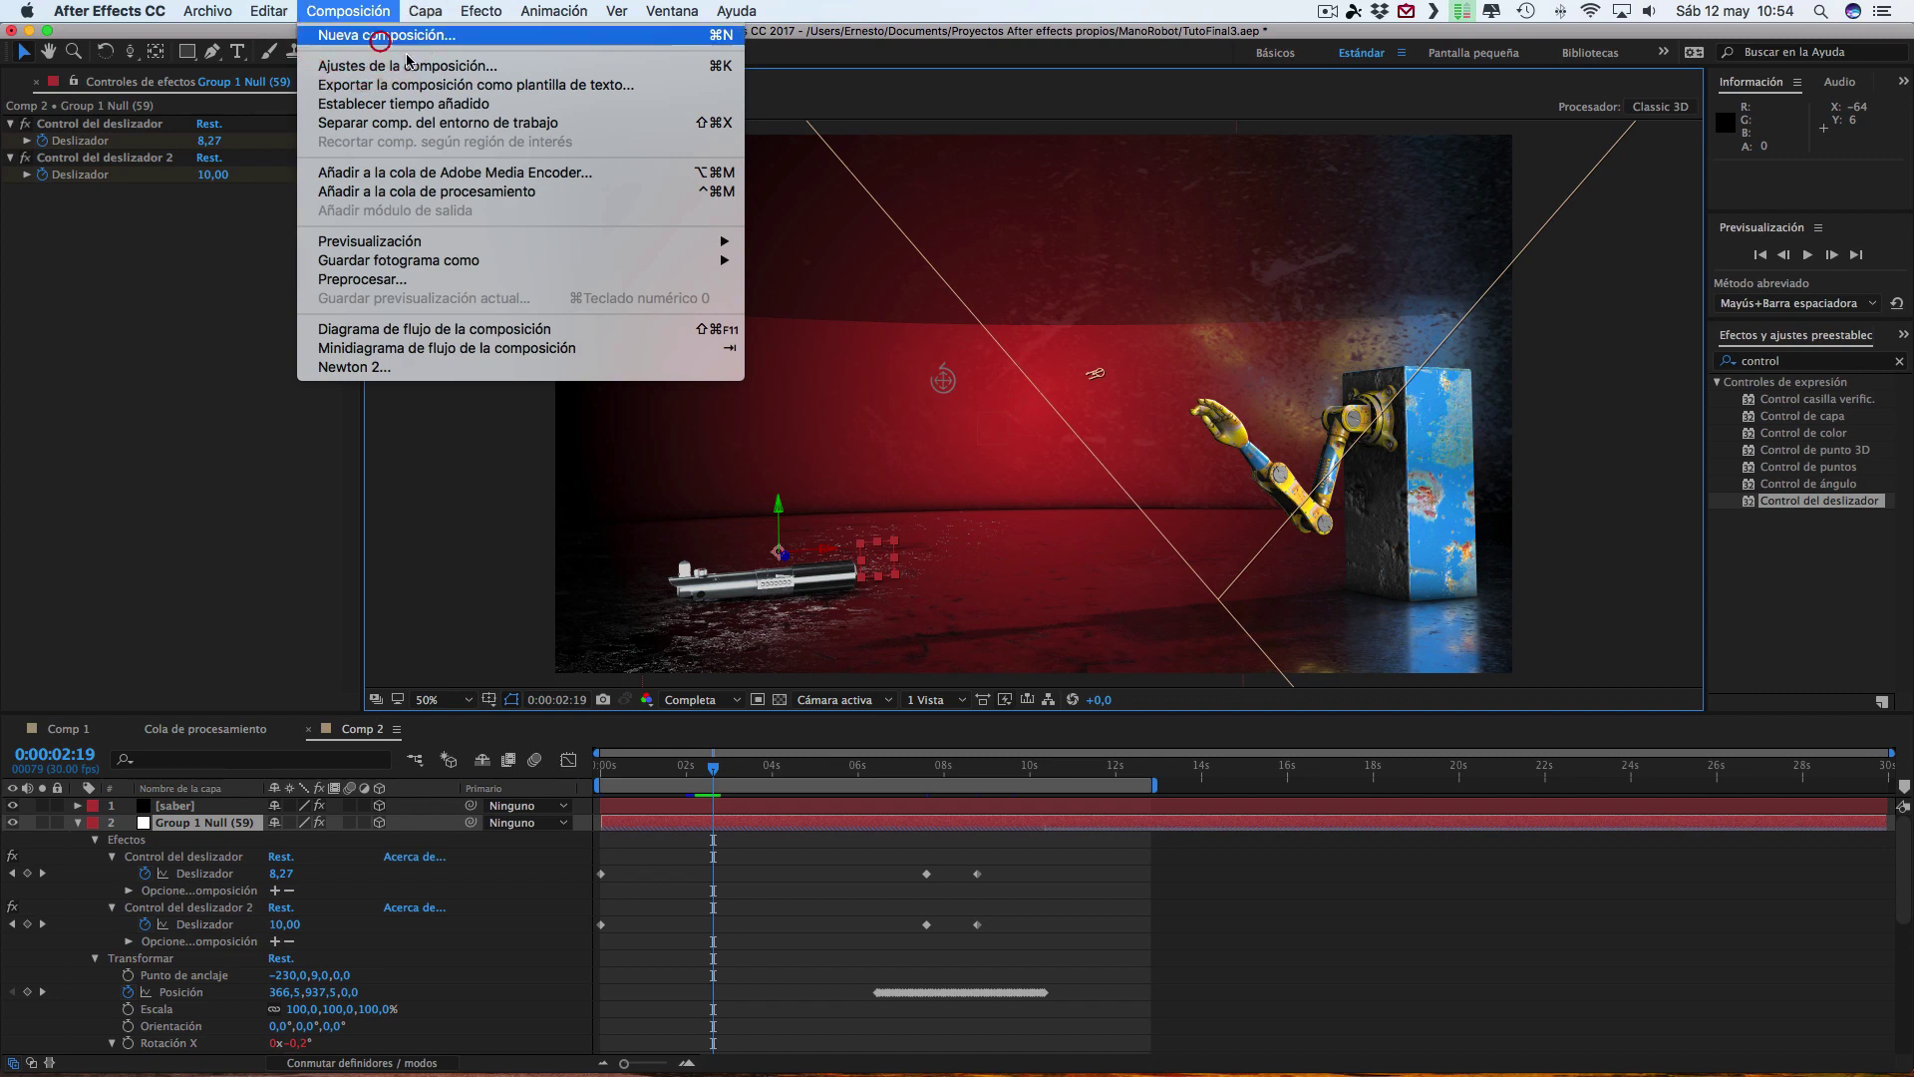
left_click(359, 38)
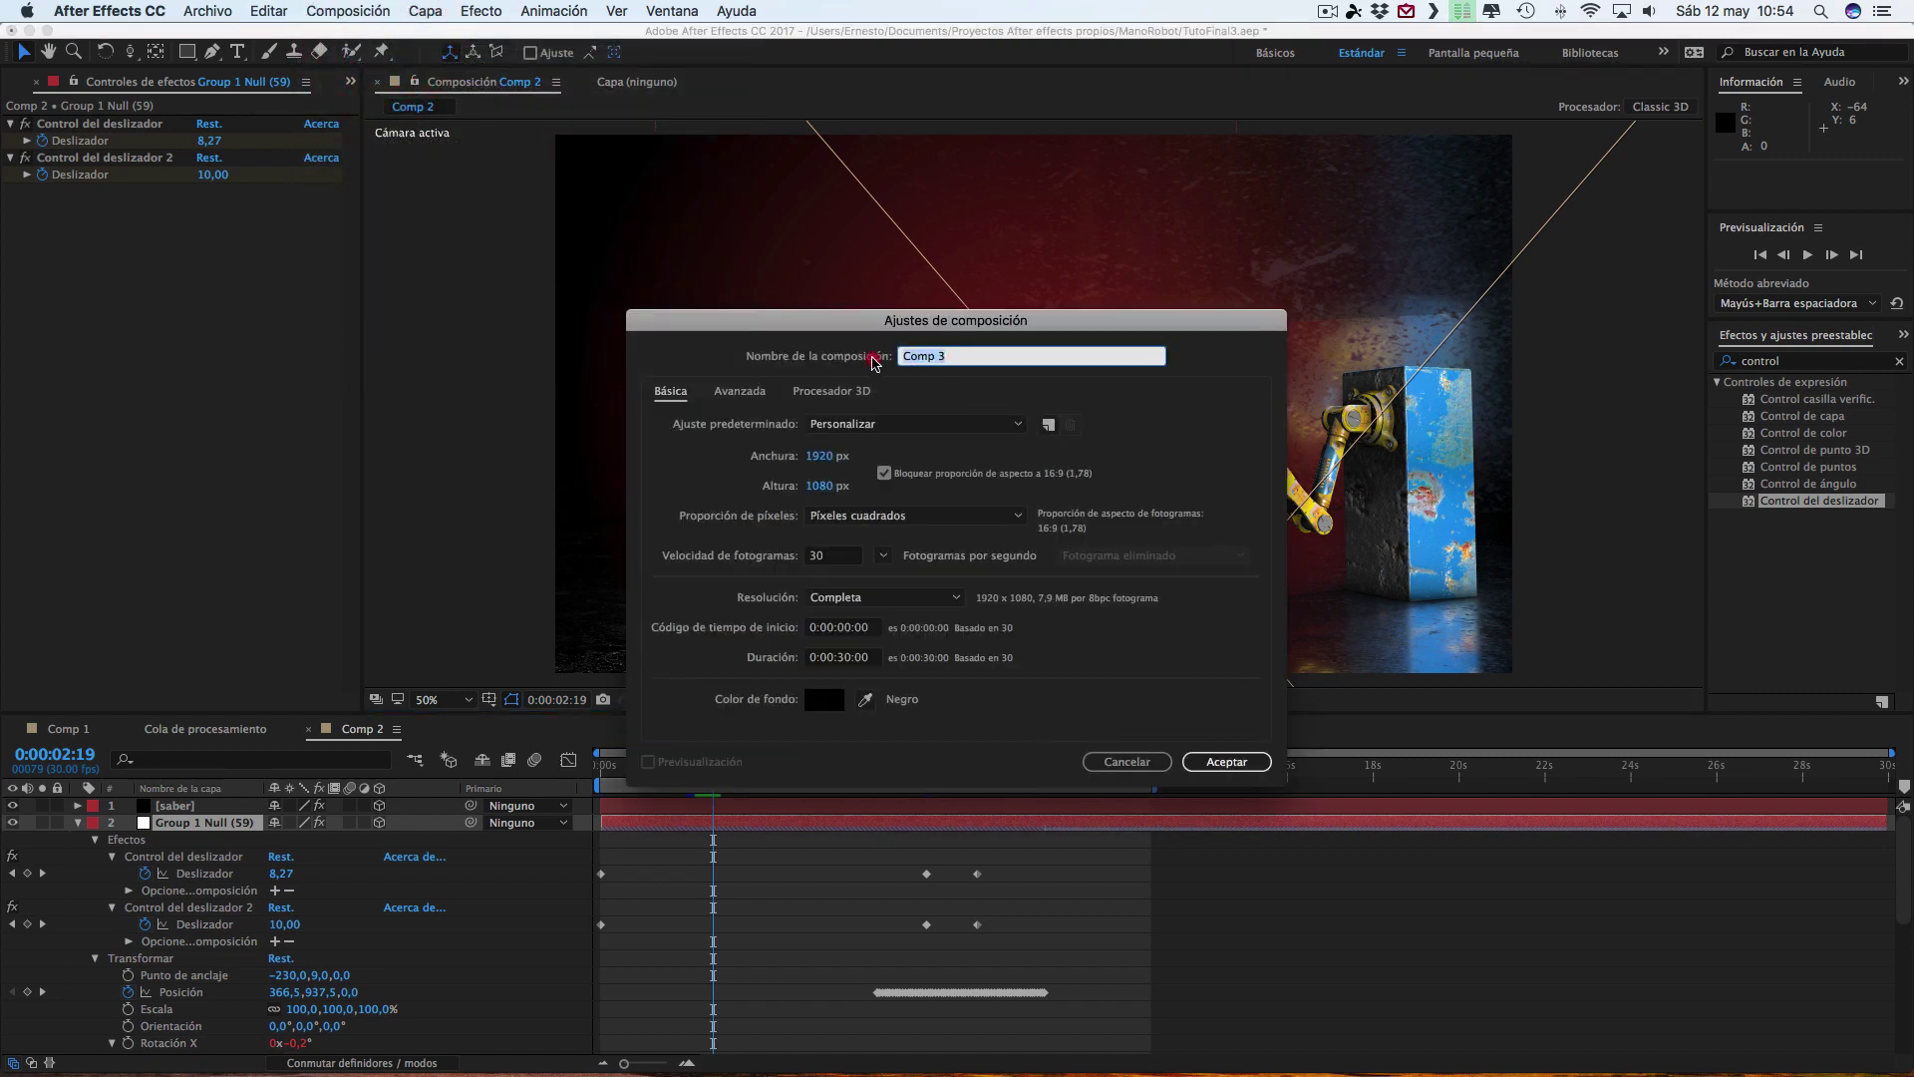
type("ondas")
left_click(1216, 768)
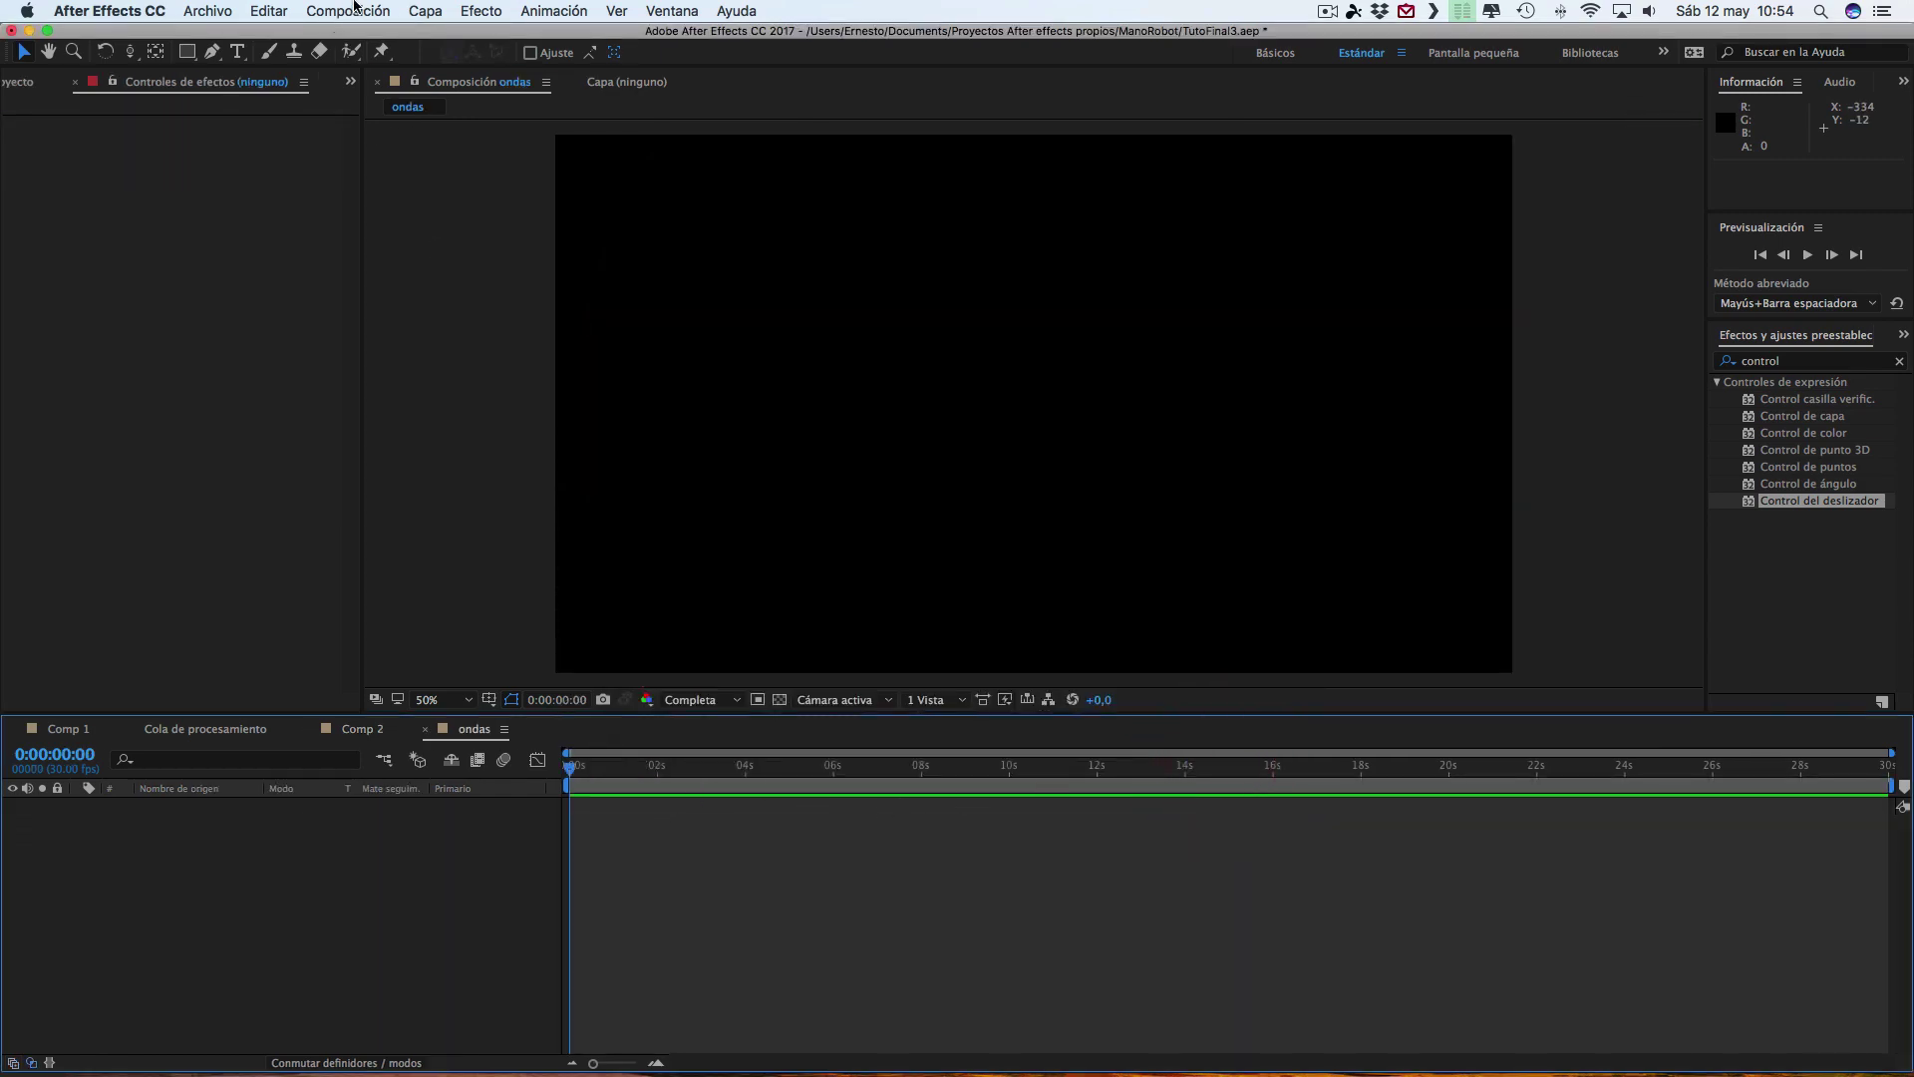
- Add a full-frame black solid layer named ondas
left_click(427, 12)
mouse_move(698, 52)
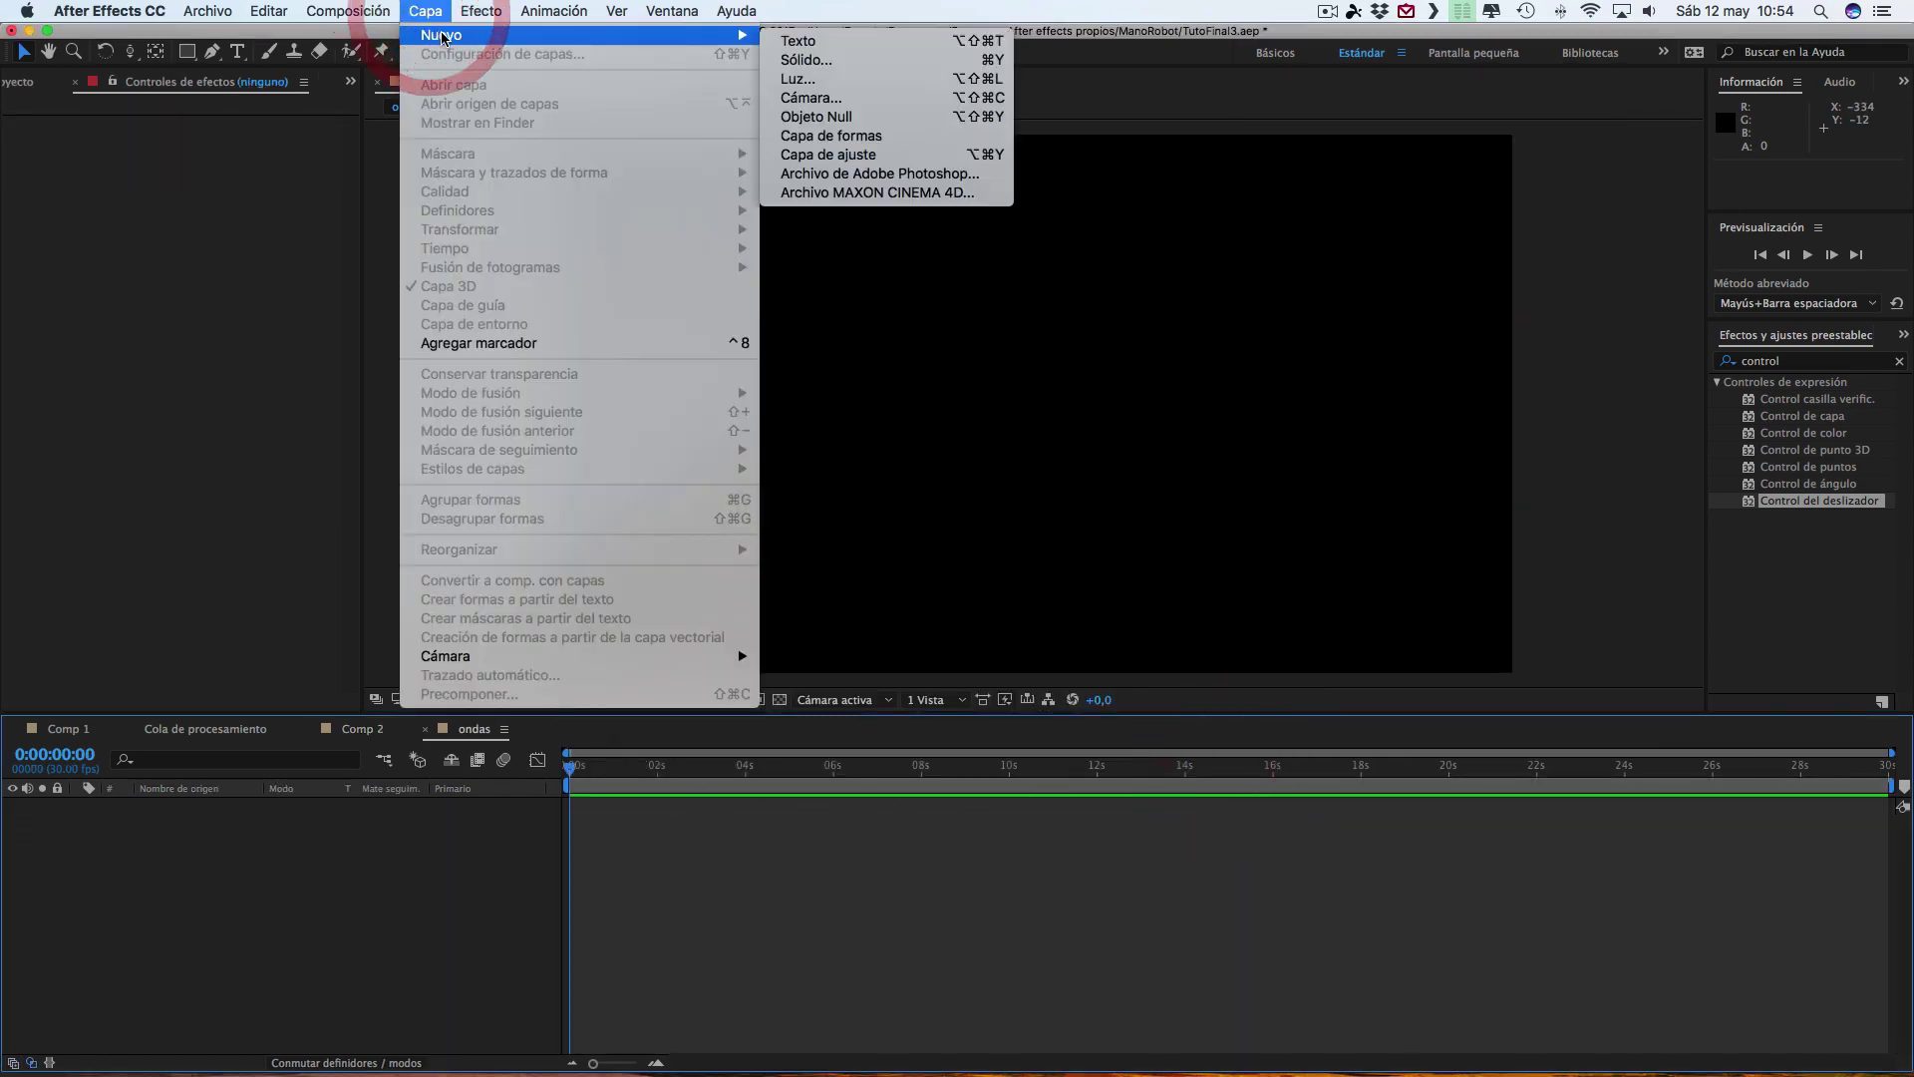
left_click(798, 57)
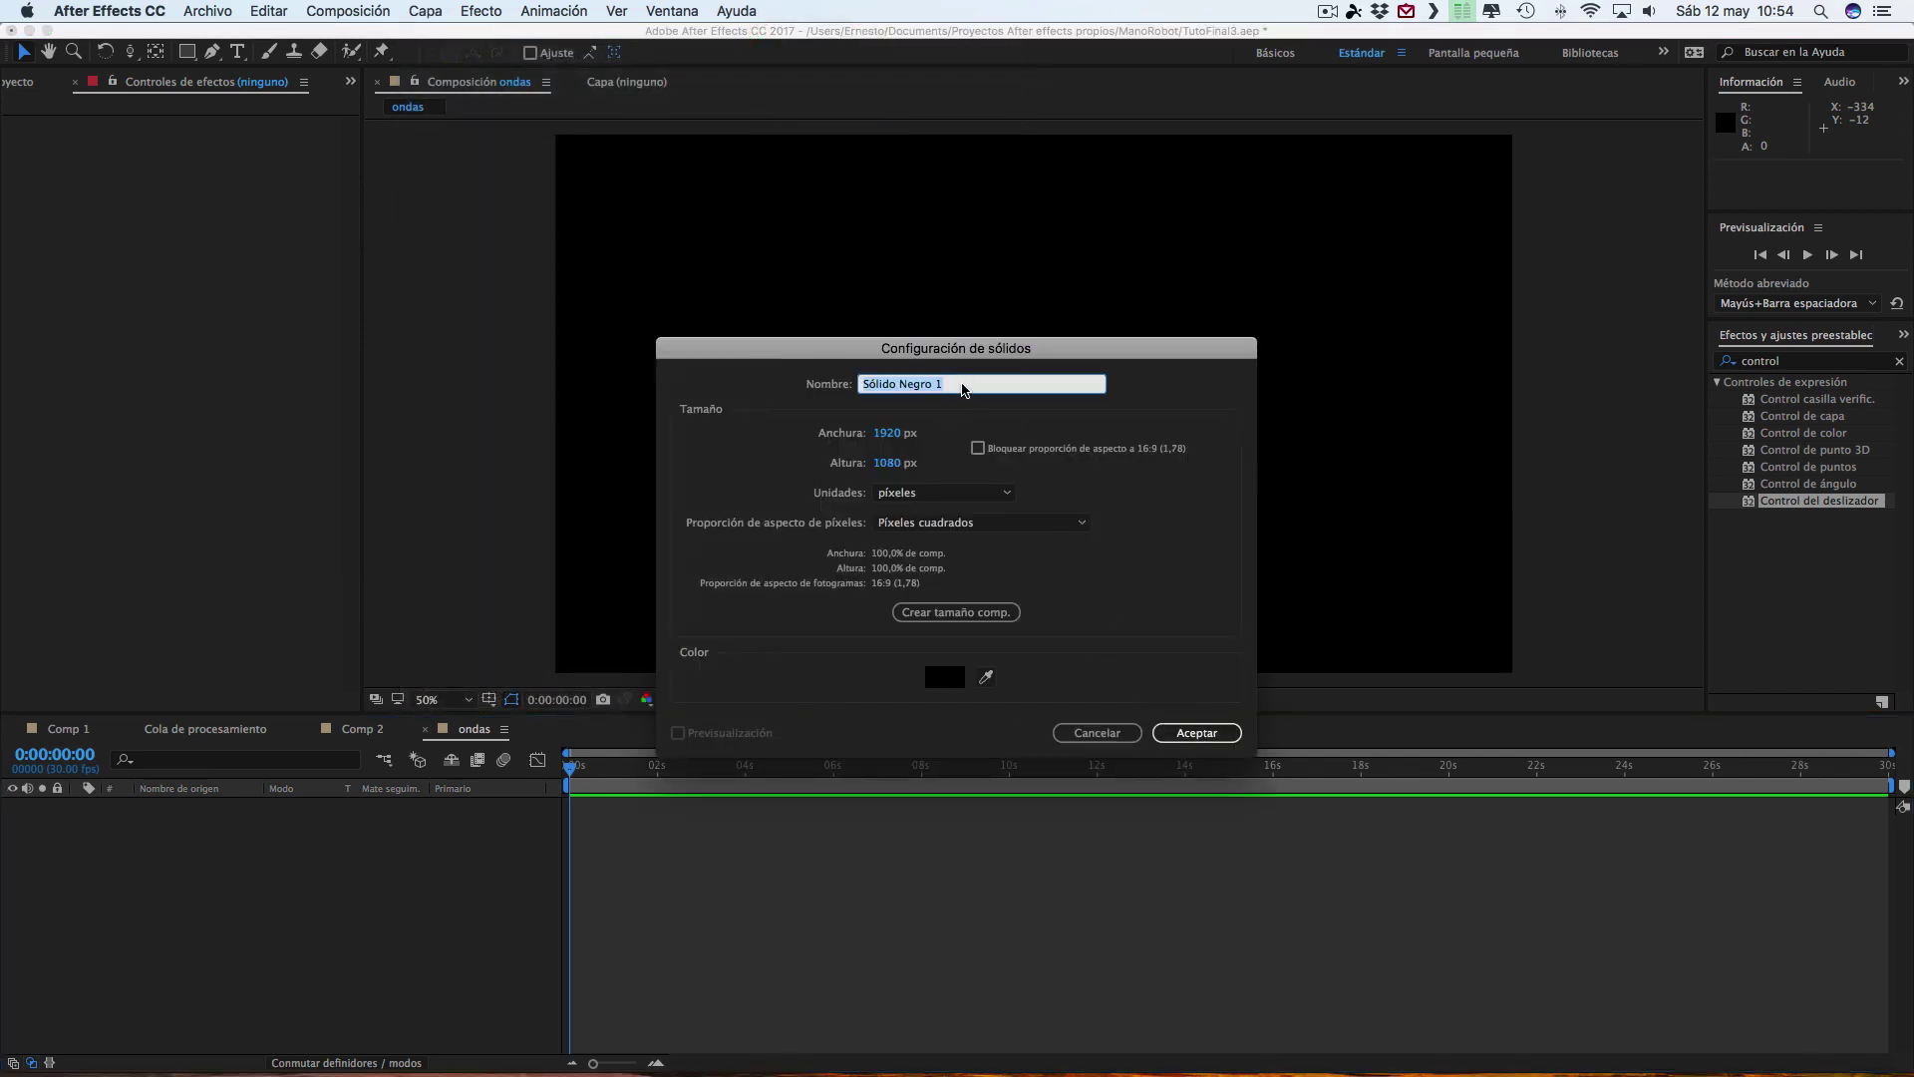
type("ondas")
left_click(1206, 733)
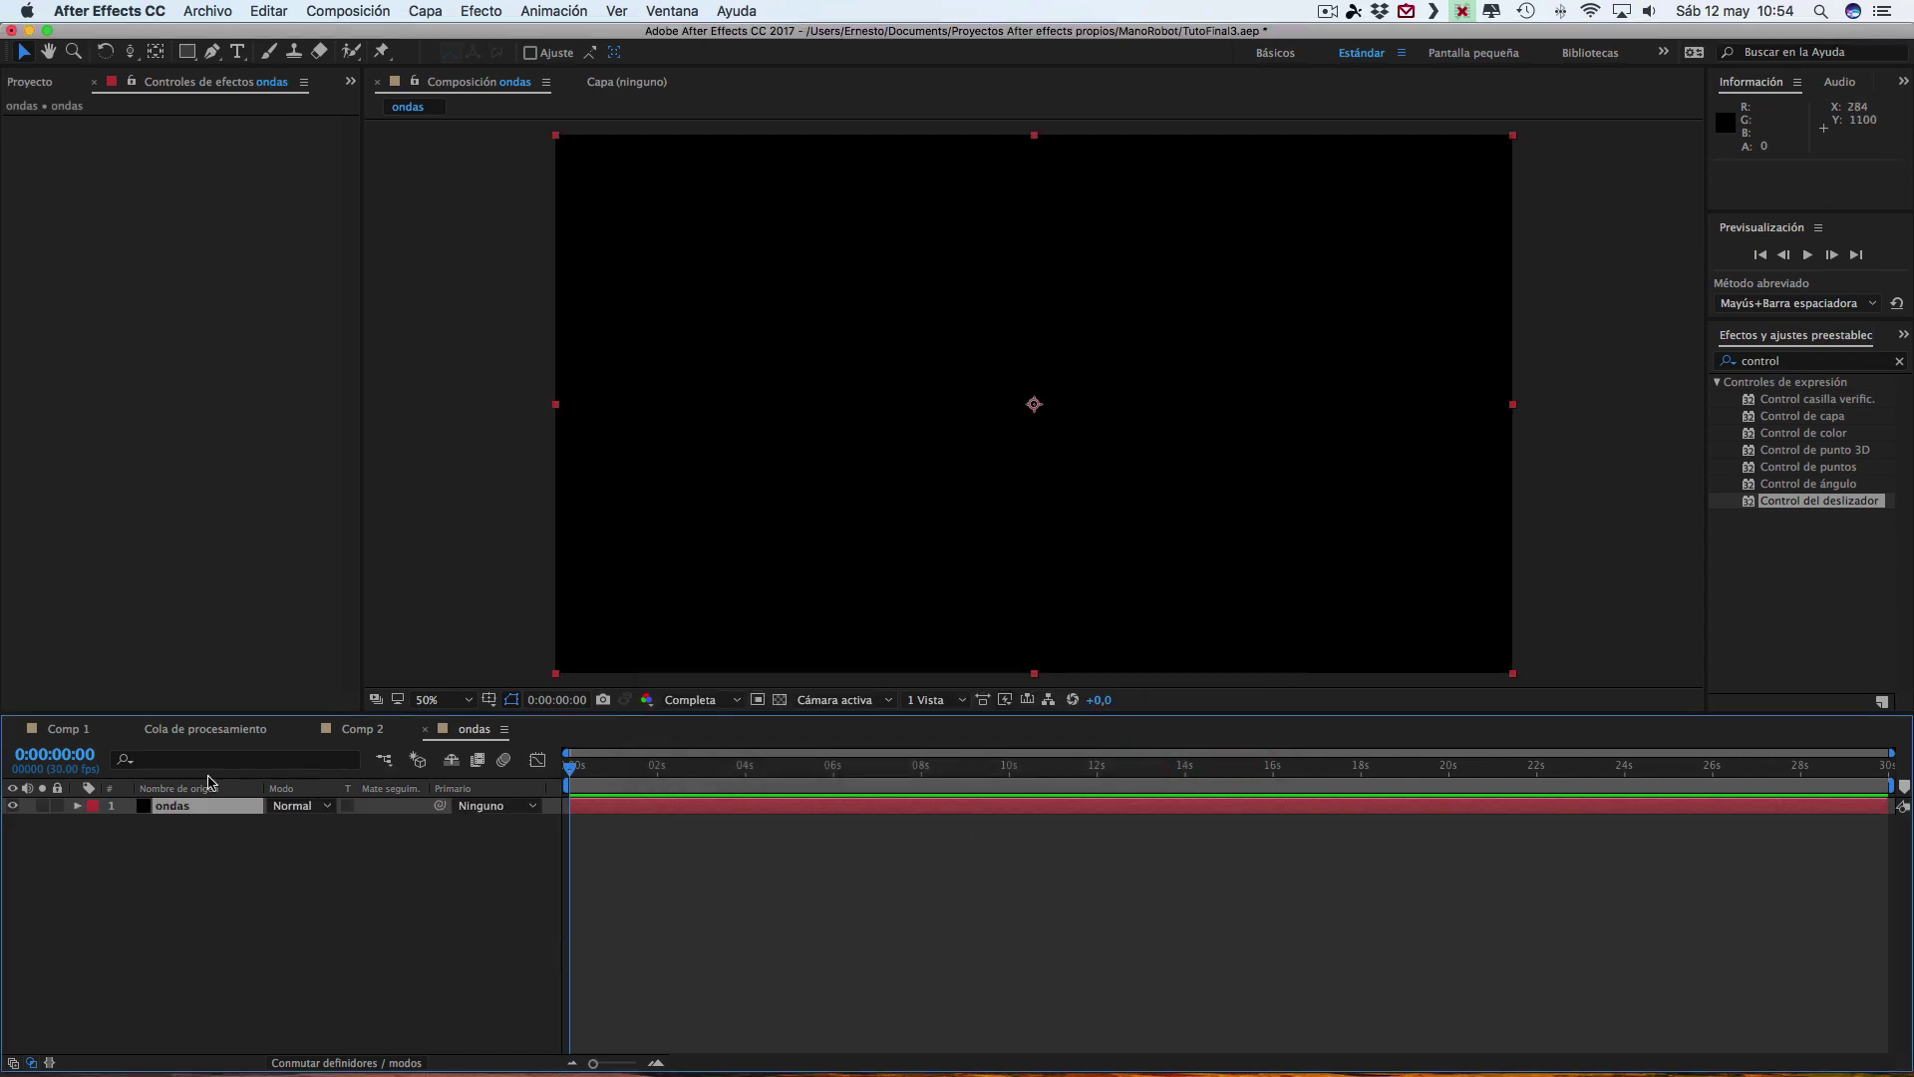
- Search 'ondas' in Efectos y ajustes preestablecidos and apply Ondas de radio to the ondas layer
left_click(1795, 361)
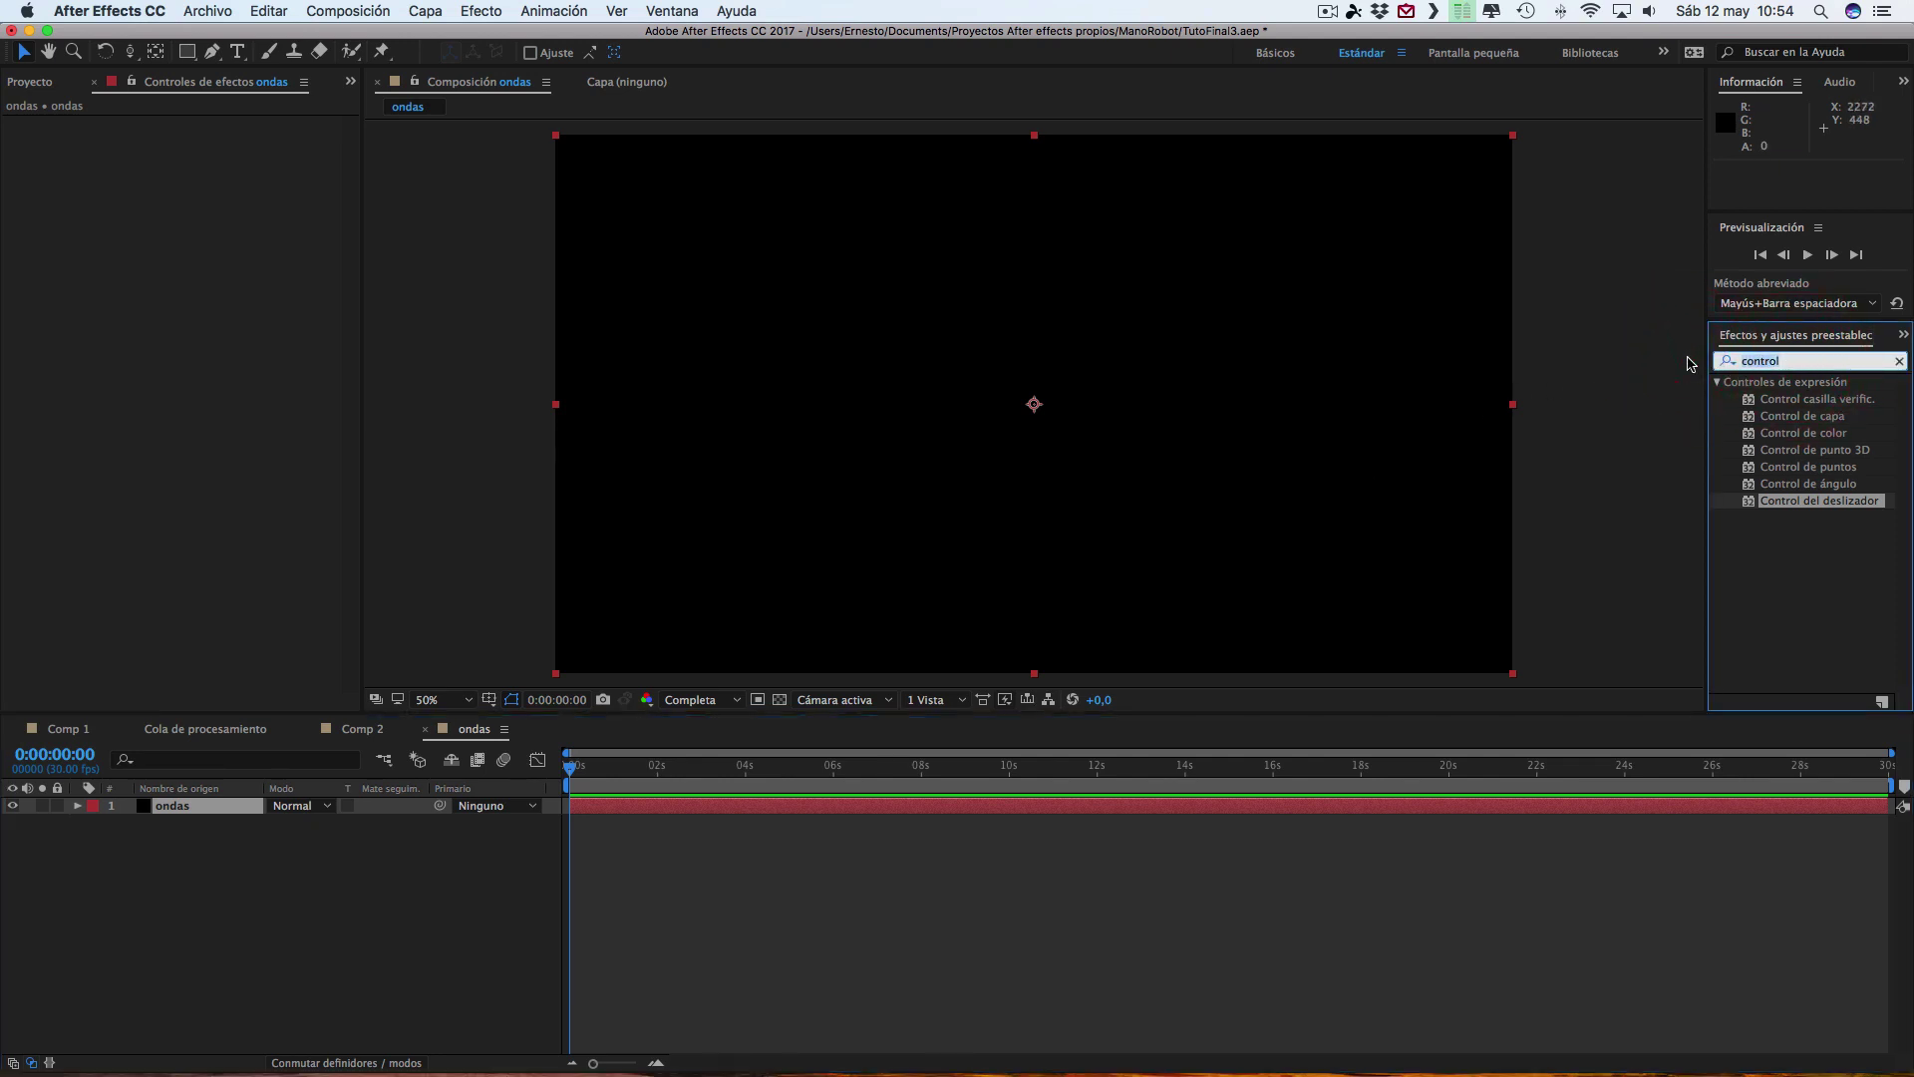
type("ondas")
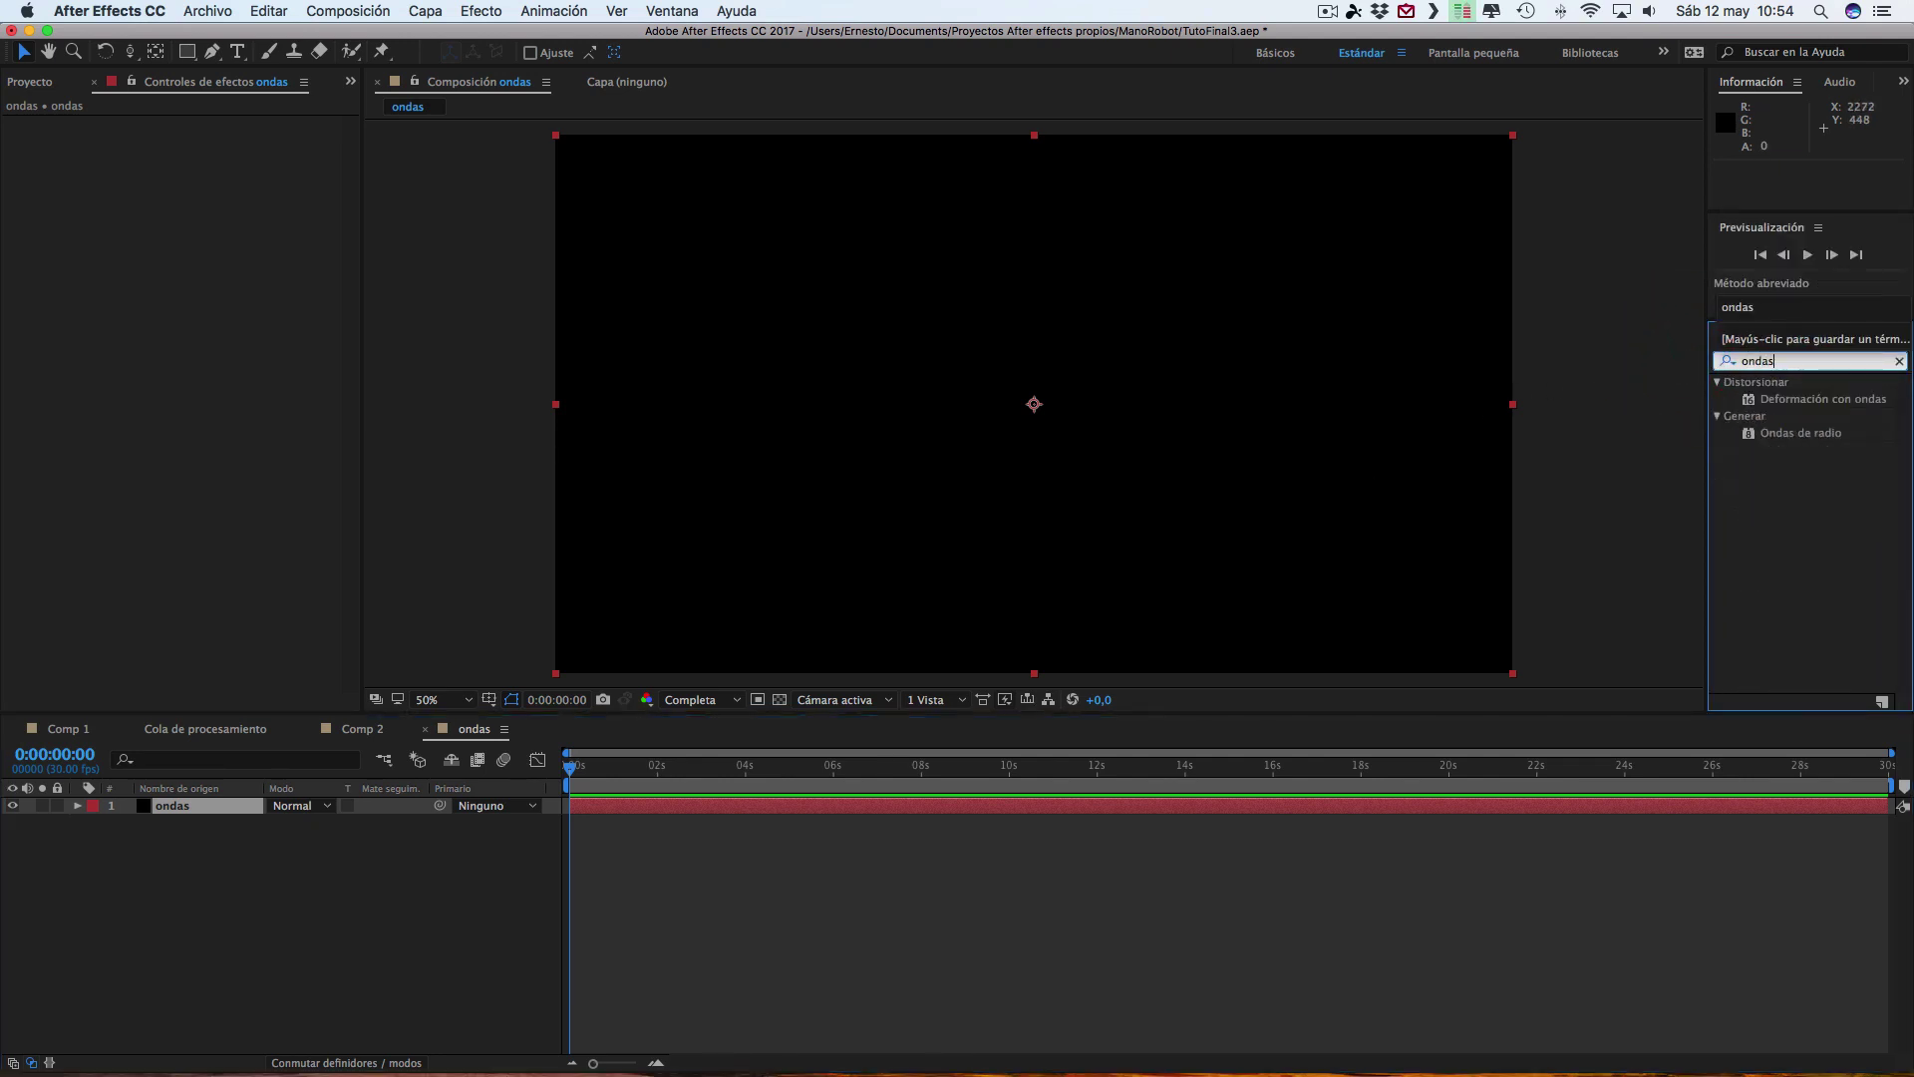
double_click(1804, 436)
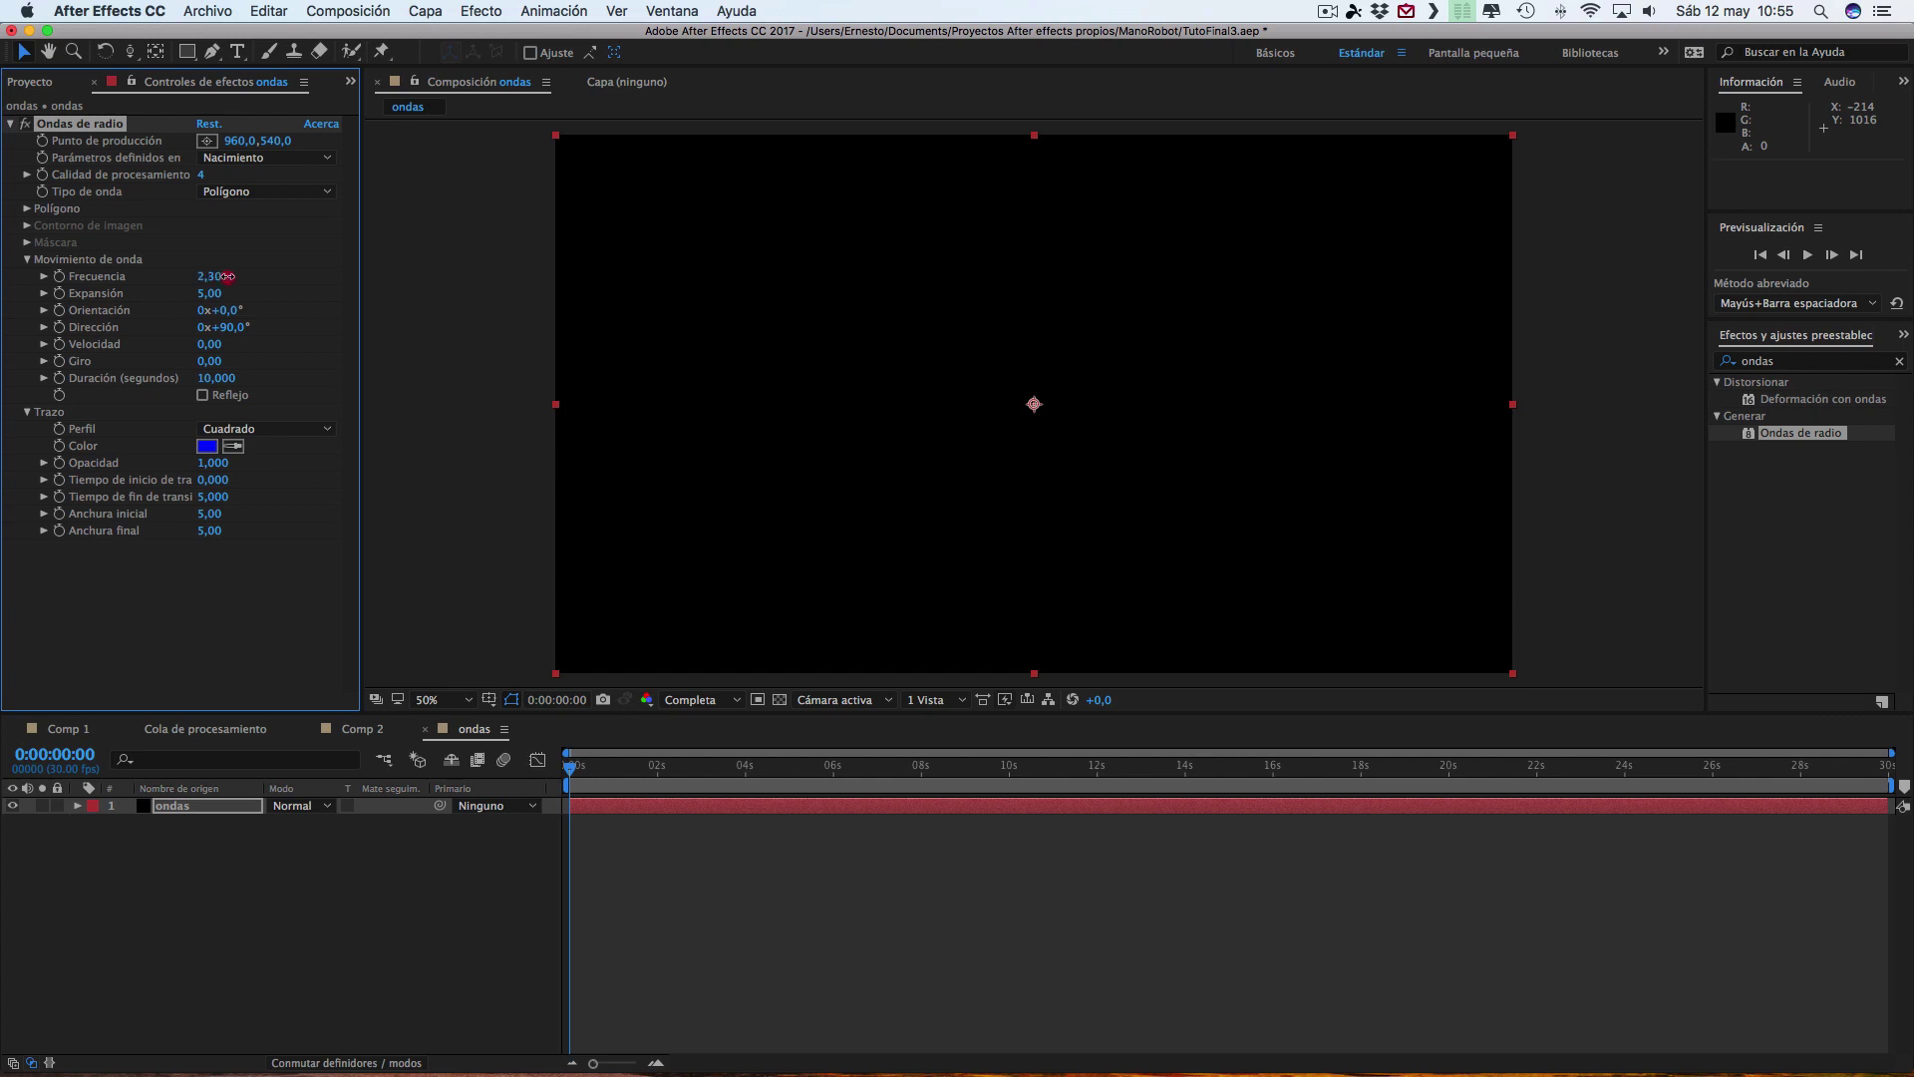
- Give the wave stroke a near-white colour and slide the ondas layer earlier in time
left_click(209, 445)
left_click_drag(1308, 695, 1310, 641)
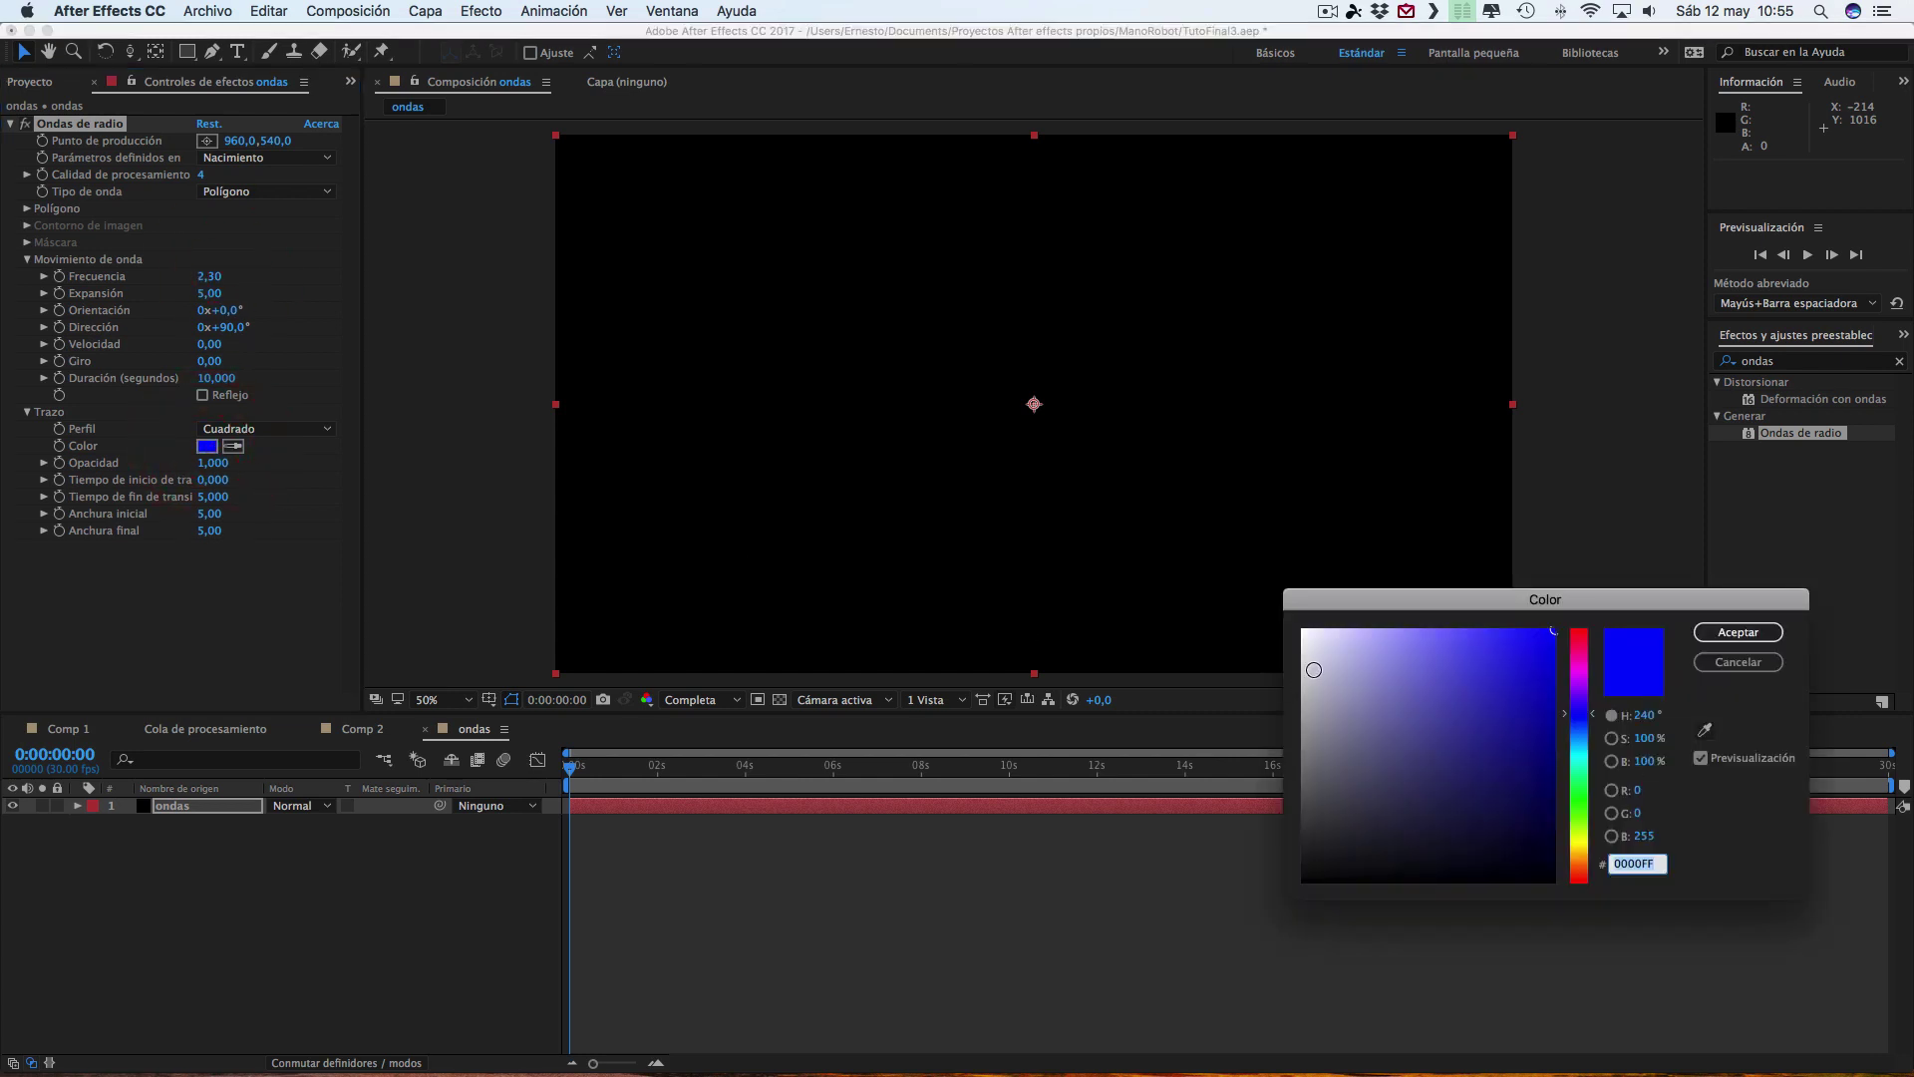
left_click(1738, 632)
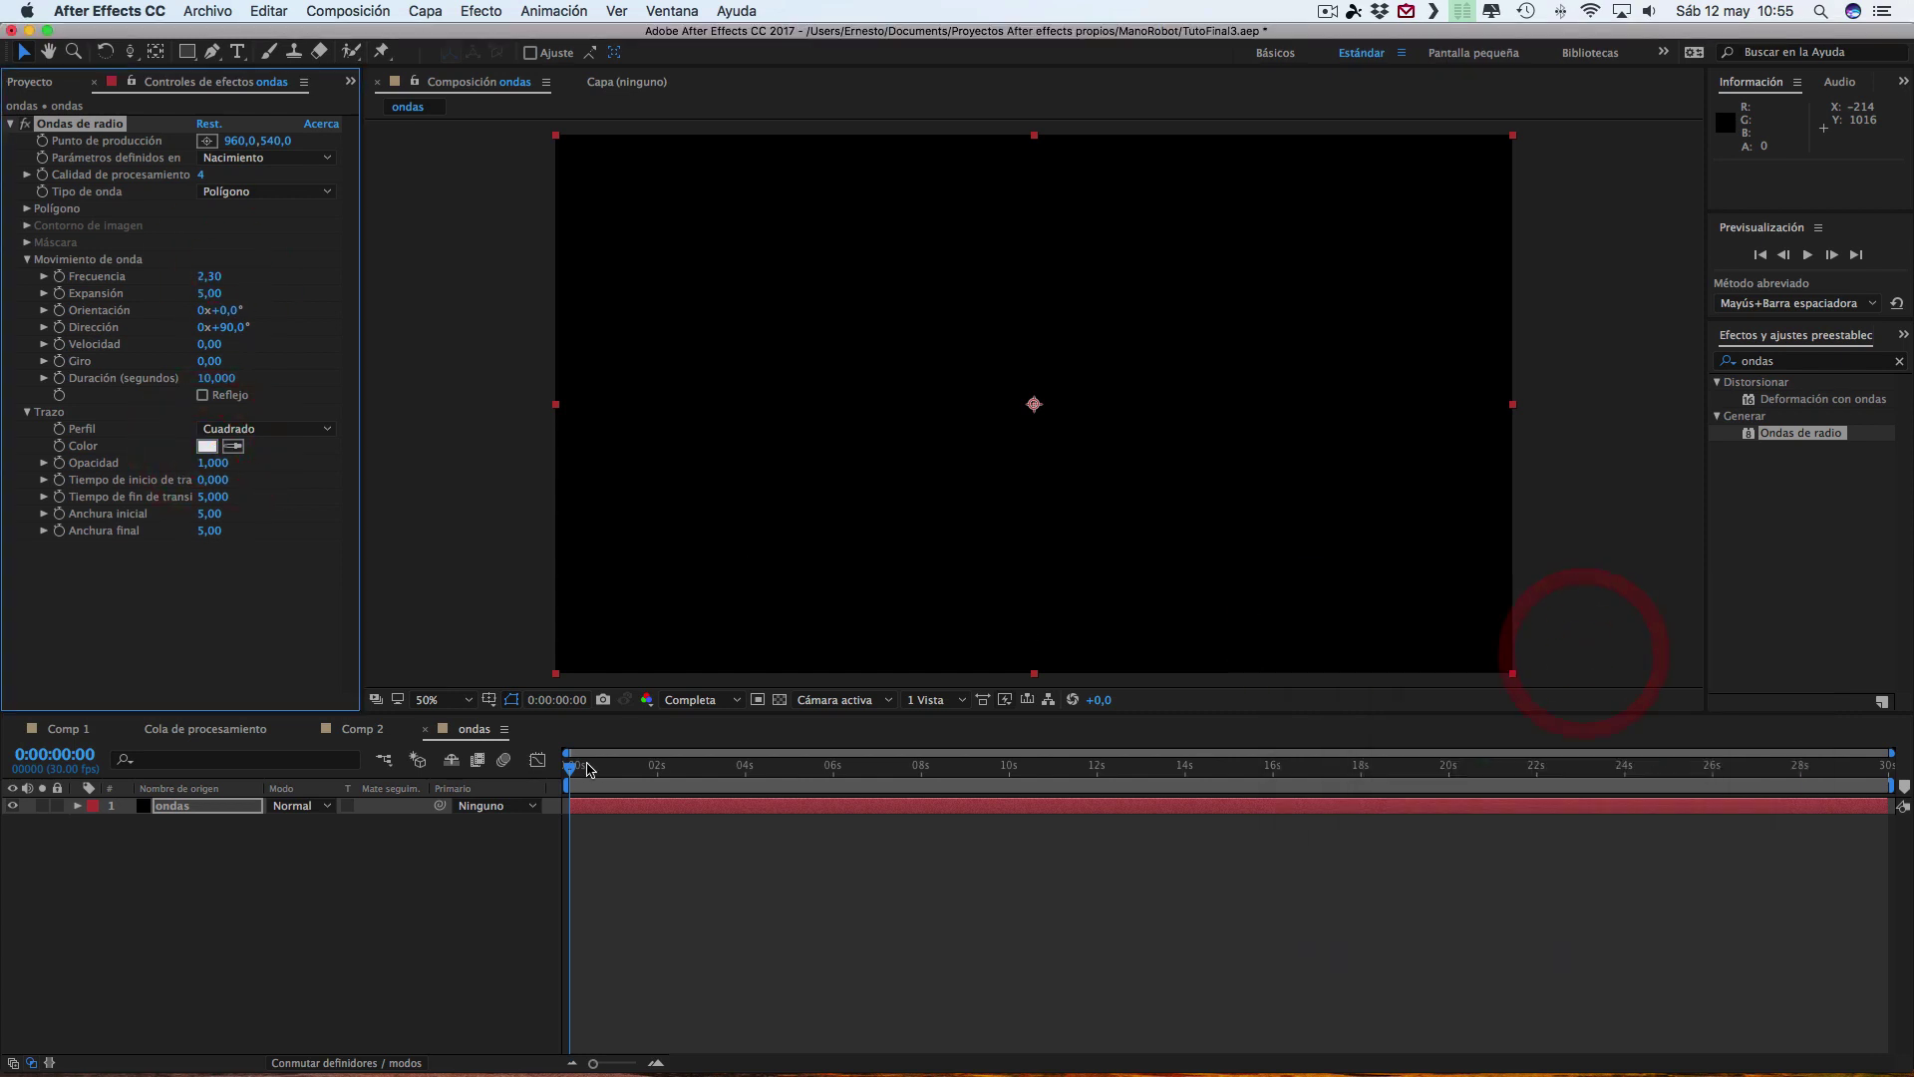
mouse_move(570, 768)
left_mouse_down()
mouse_move(872, 781)
mouse_move(1018, 812)
mouse_move(548, 778)
left_mouse_up()
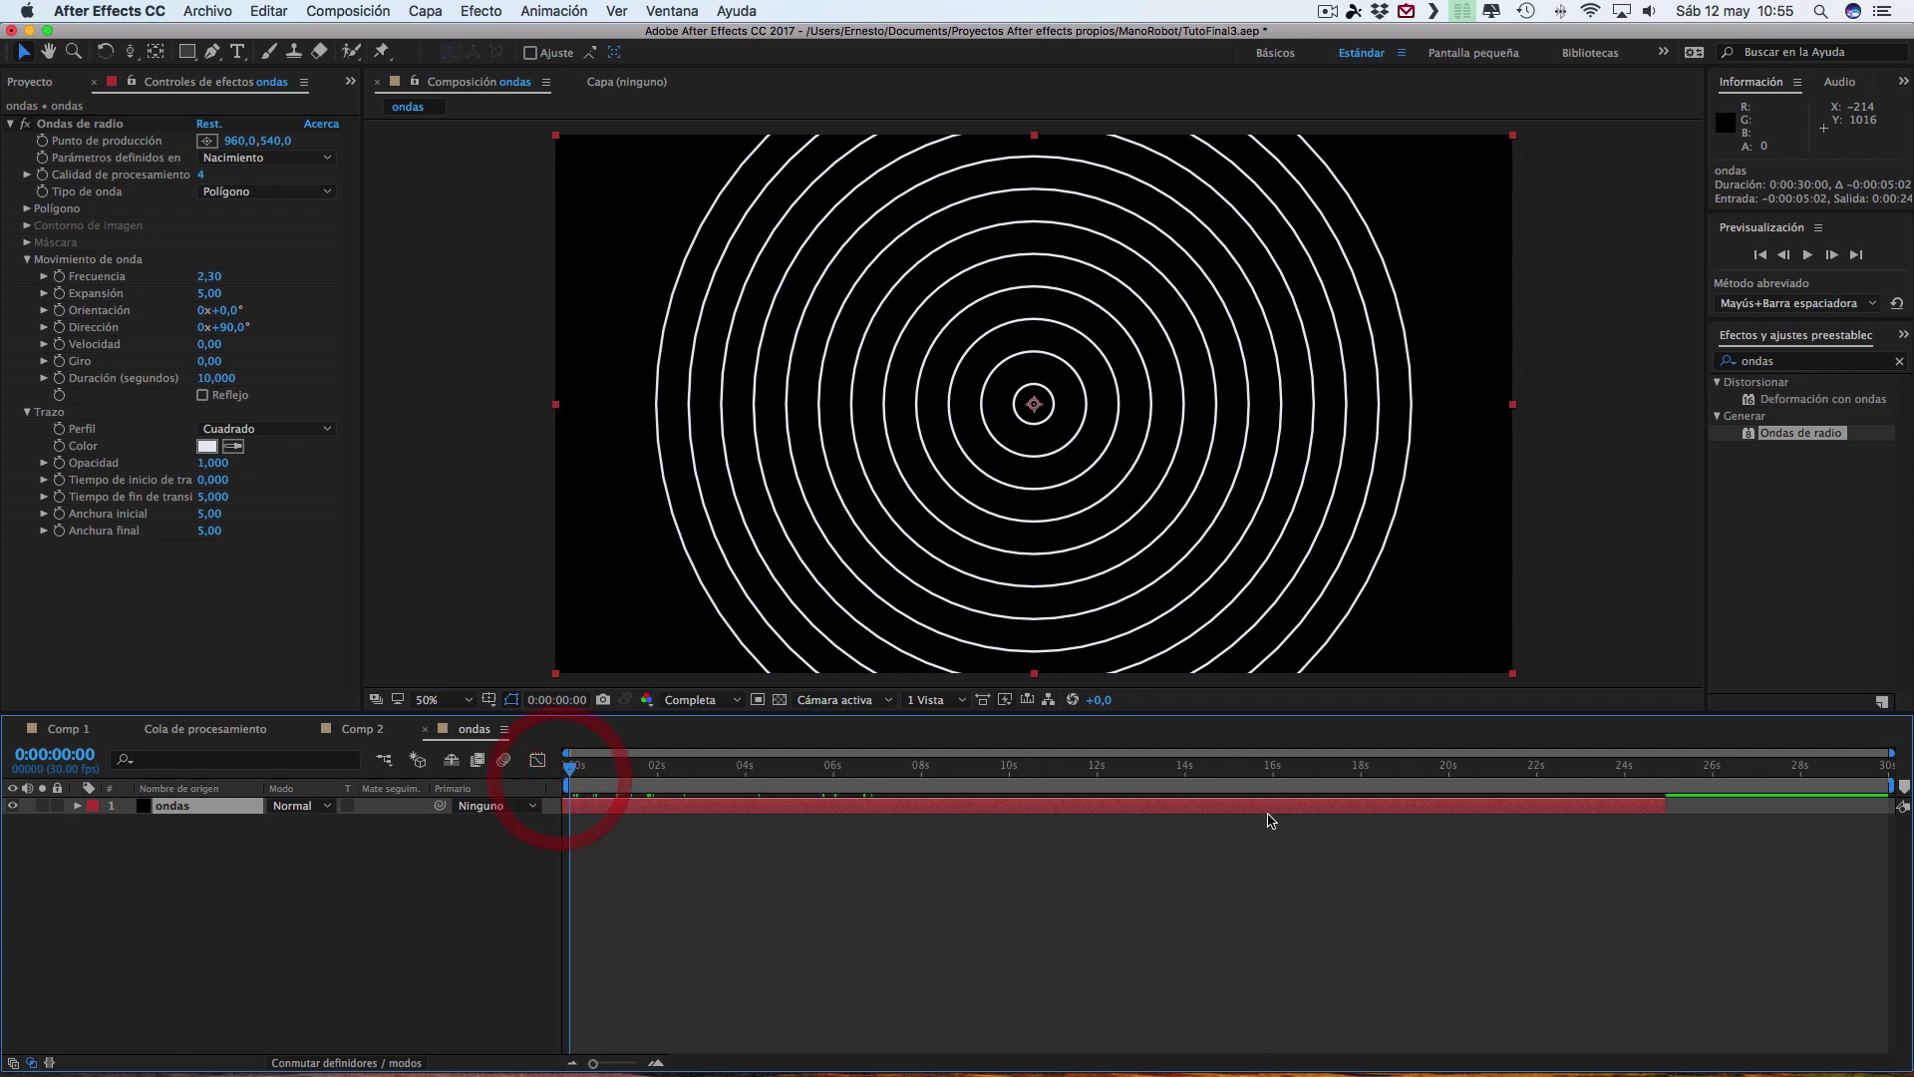
- Start the layer earlier and set speed 17, opacity 0,320, and width 33 tapering to 1,10
mouse_move(1368, 806)
left_mouse_down()
mouse_move(1283, 810)
mouse_move(1530, 807)
mouse_move(1256, 812)
left_mouse_up()
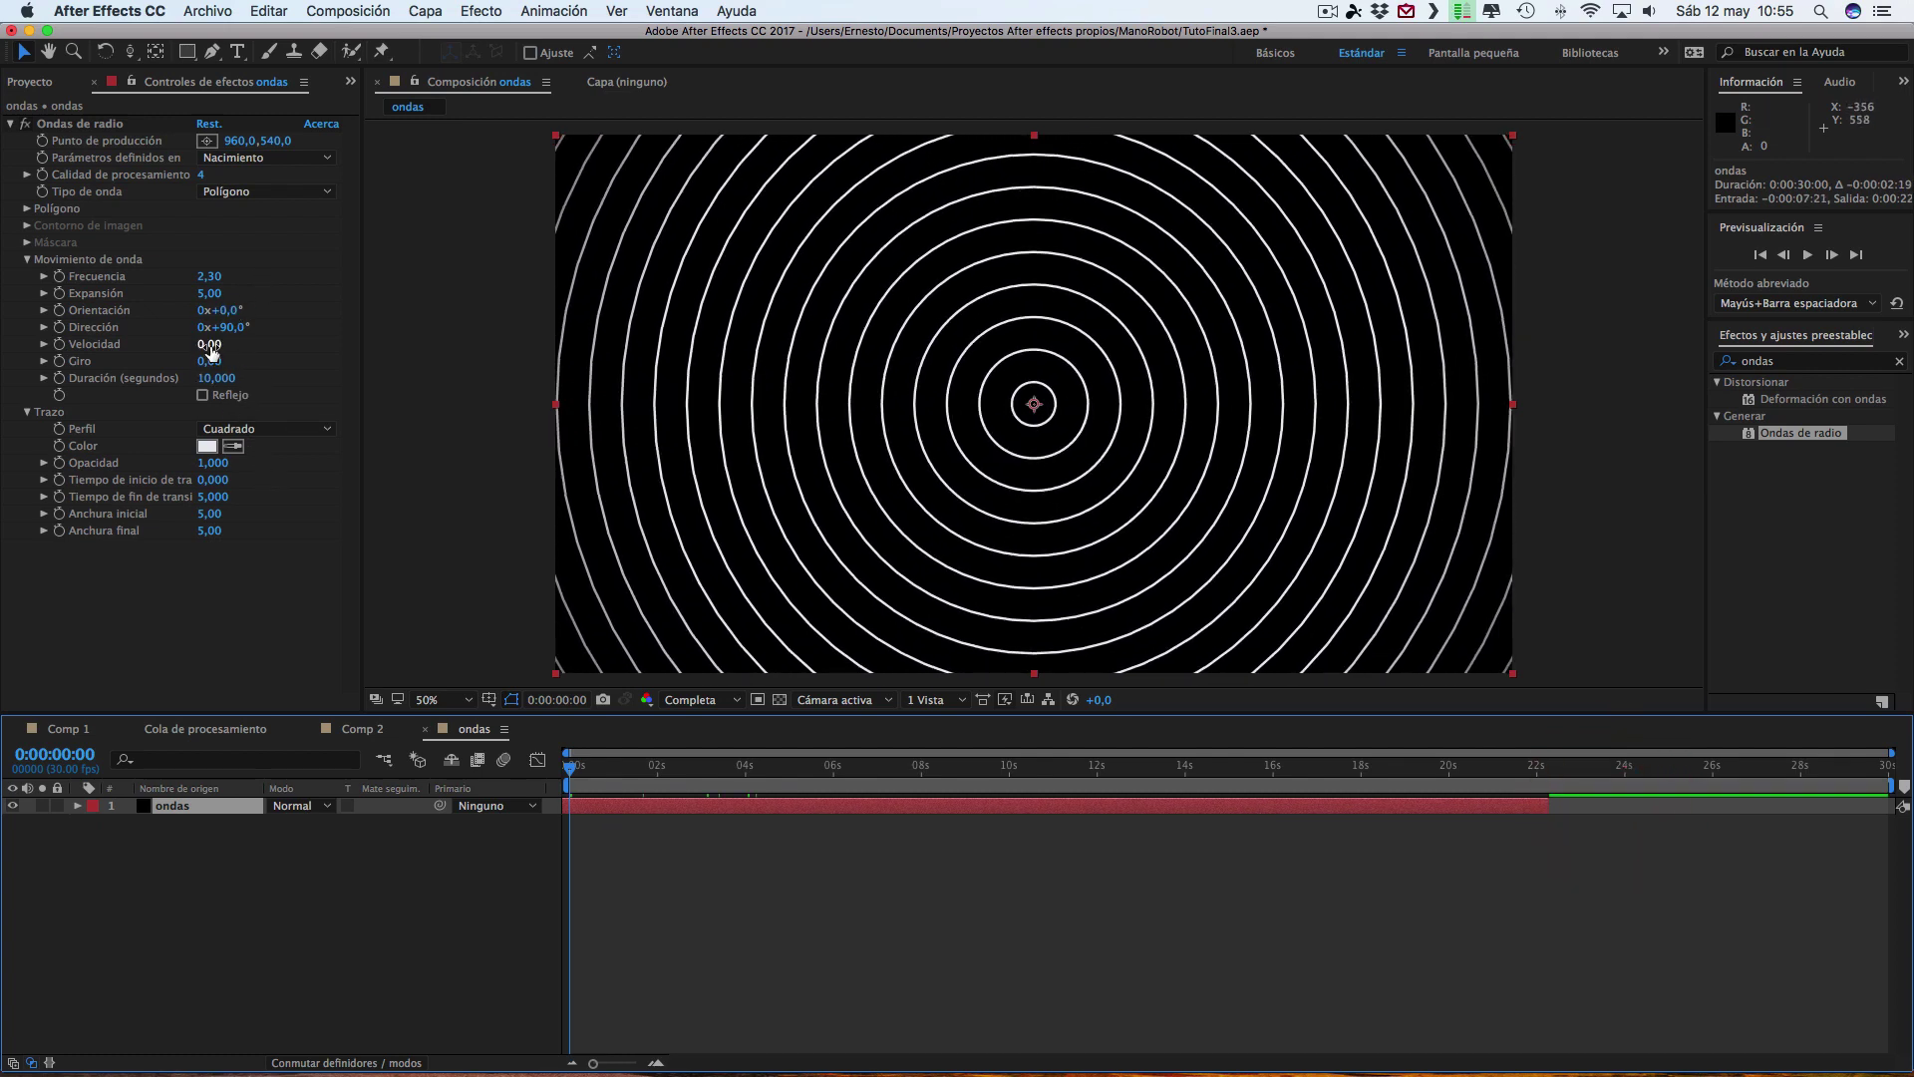
left_click_drag(211, 347, 178, 353)
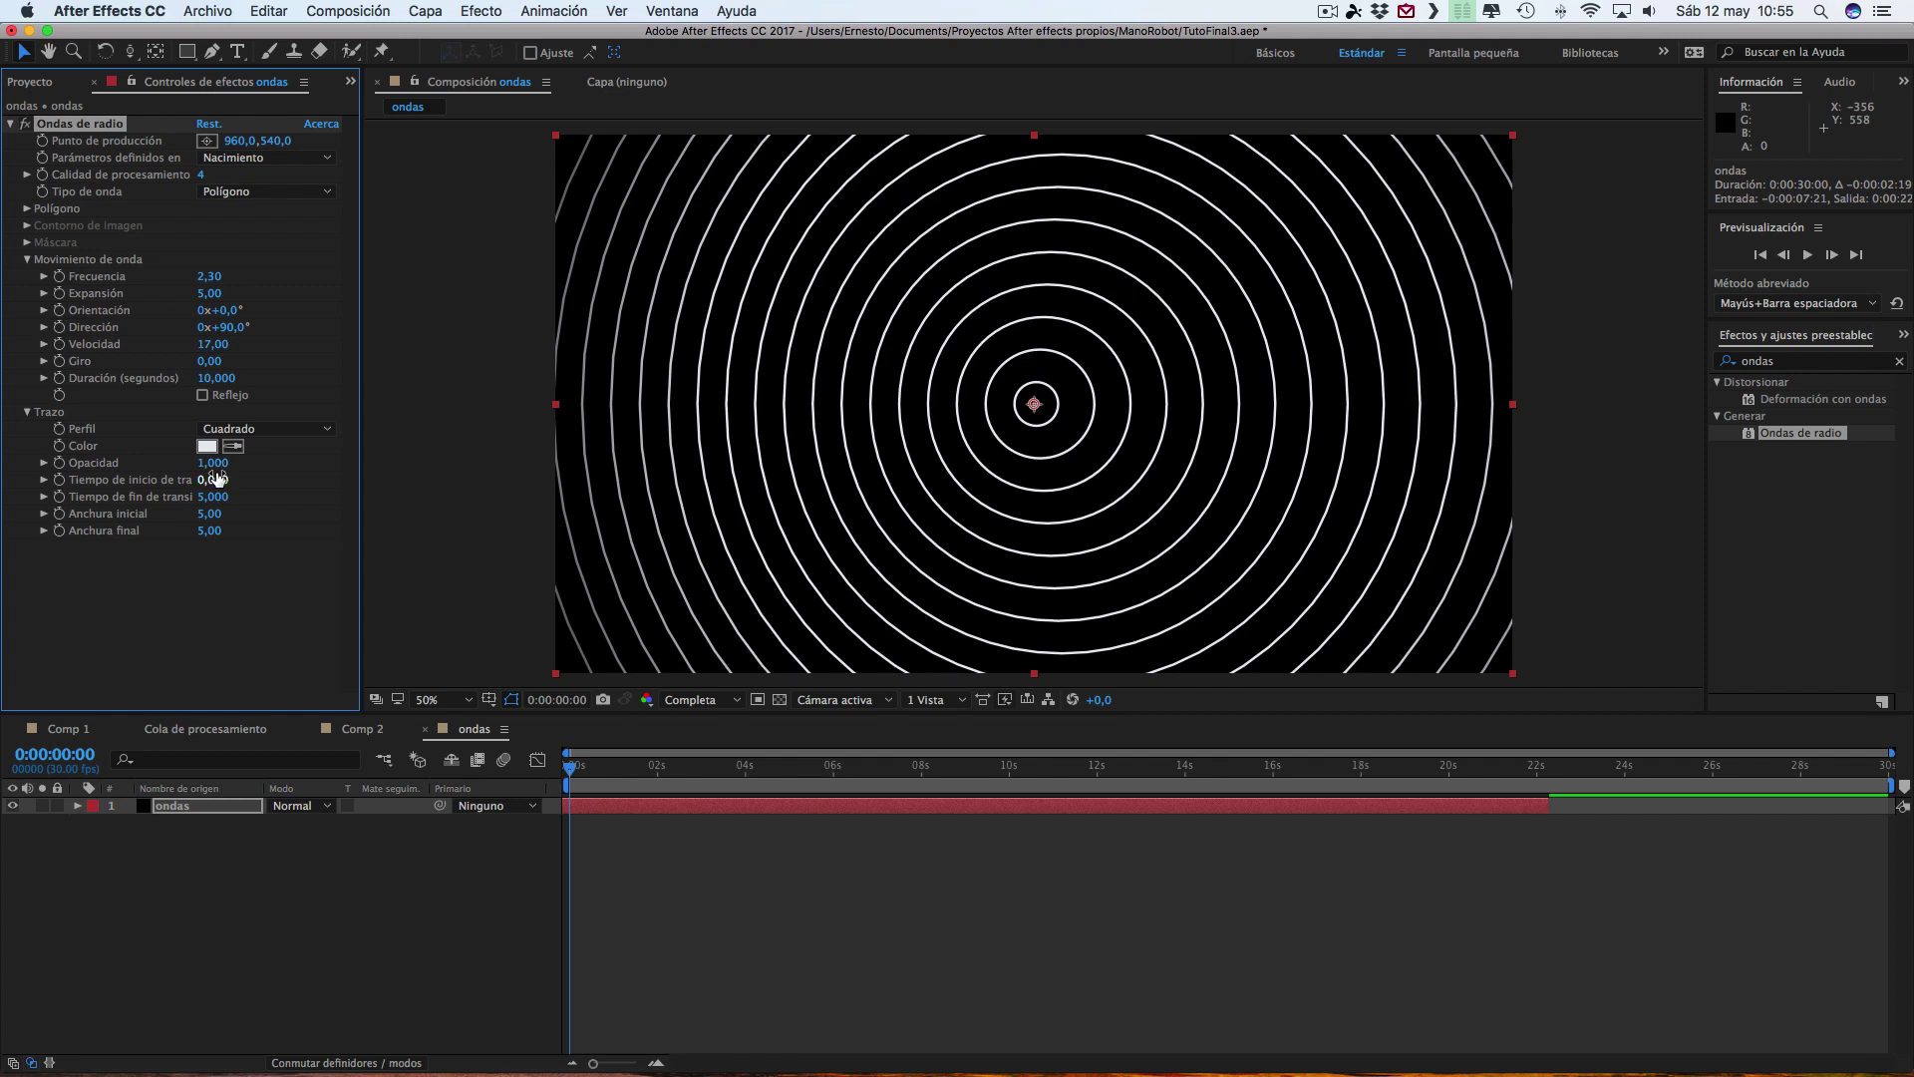
left_click_drag(215, 463, 144, 462)
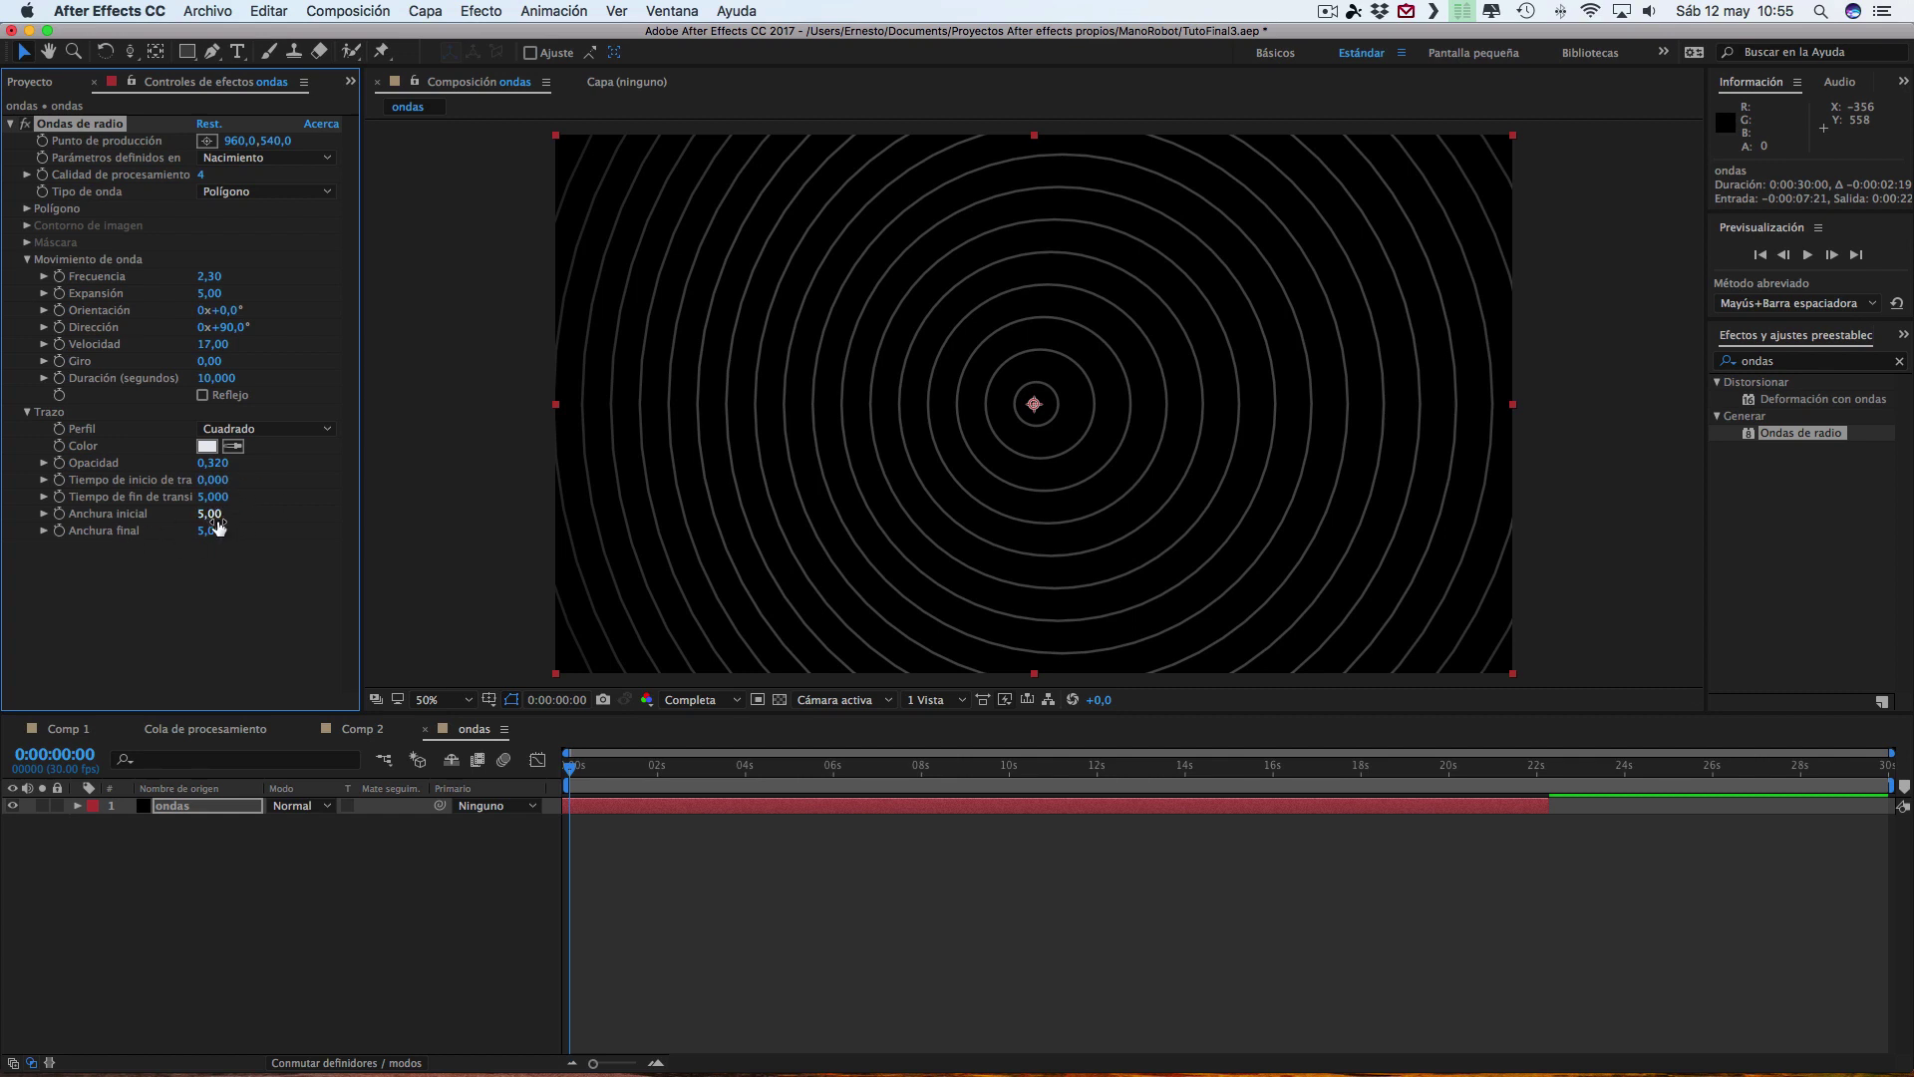
mouse_move(210, 517)
left_mouse_down()
mouse_move(512, 515)
mouse_move(462, 551)
left_mouse_up()
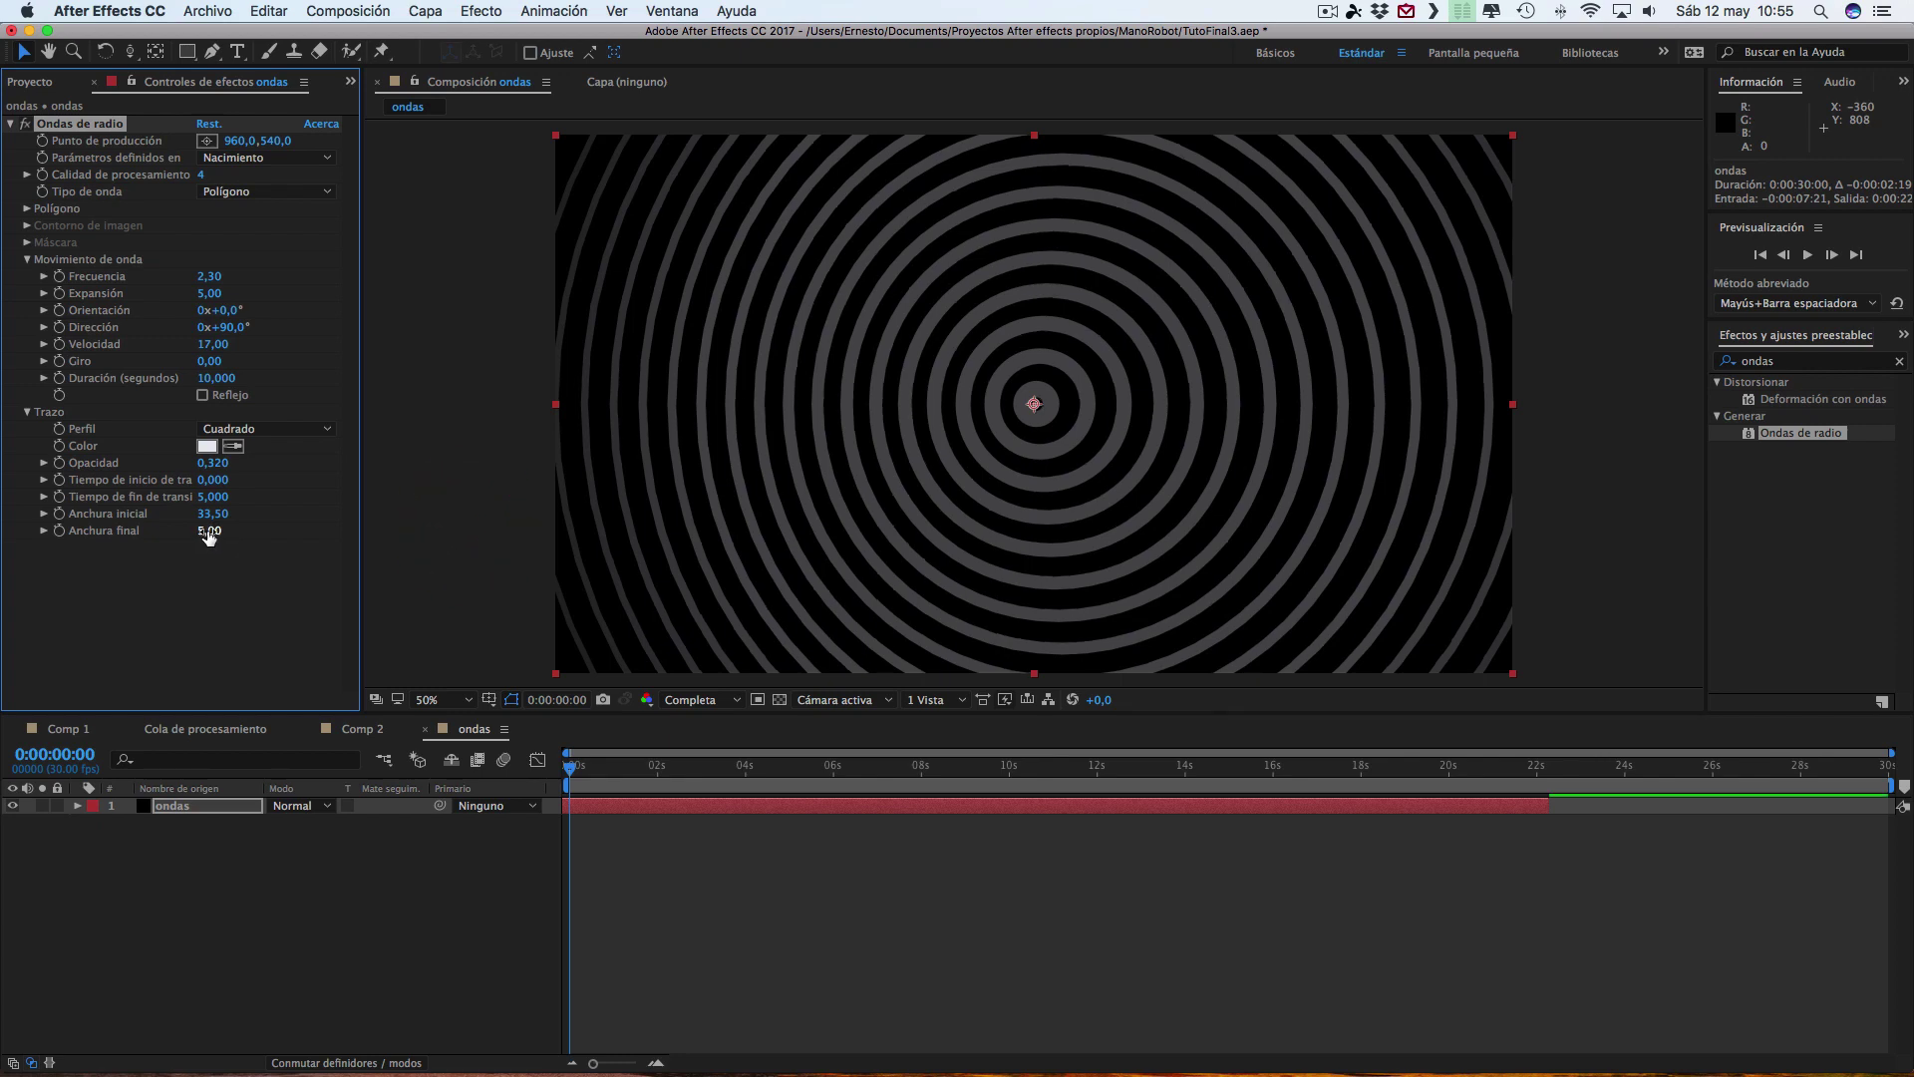
left_click_drag(184, 533, 104, 534)
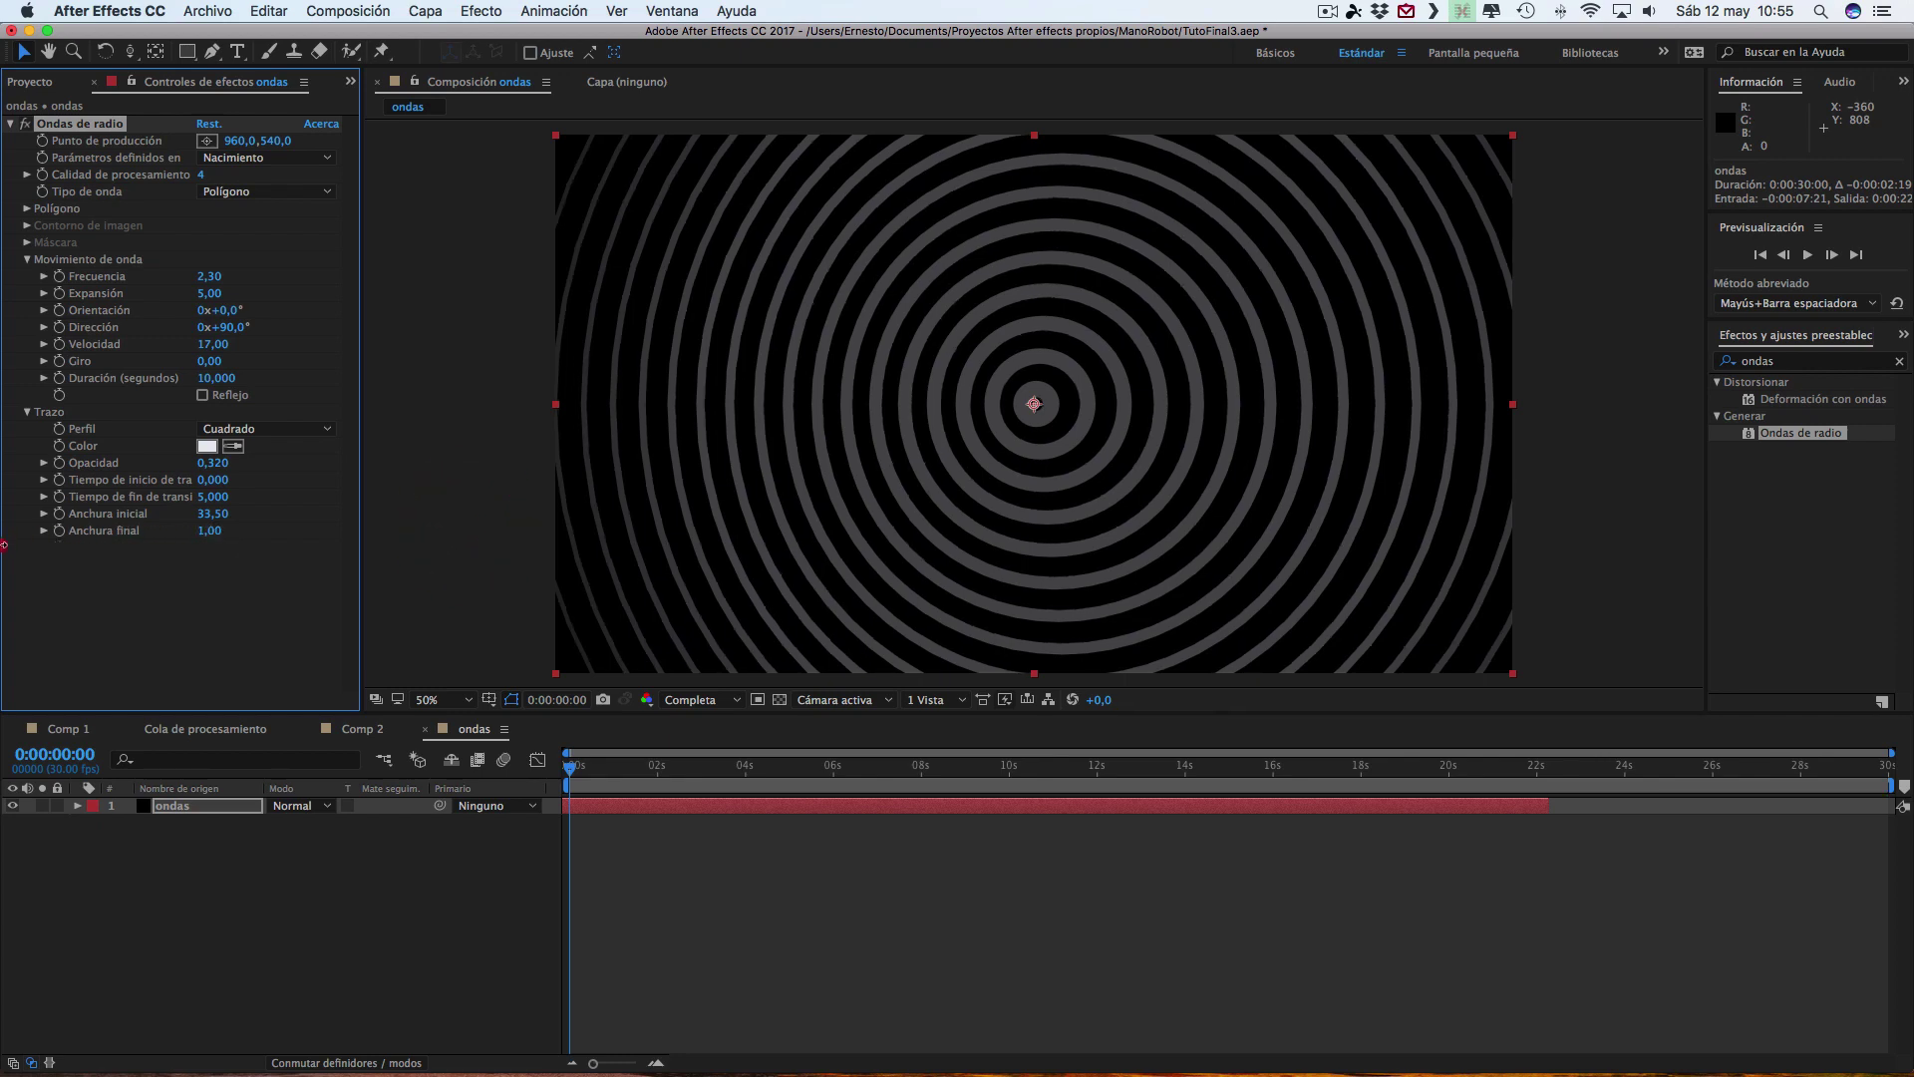
left_click(217, 514)
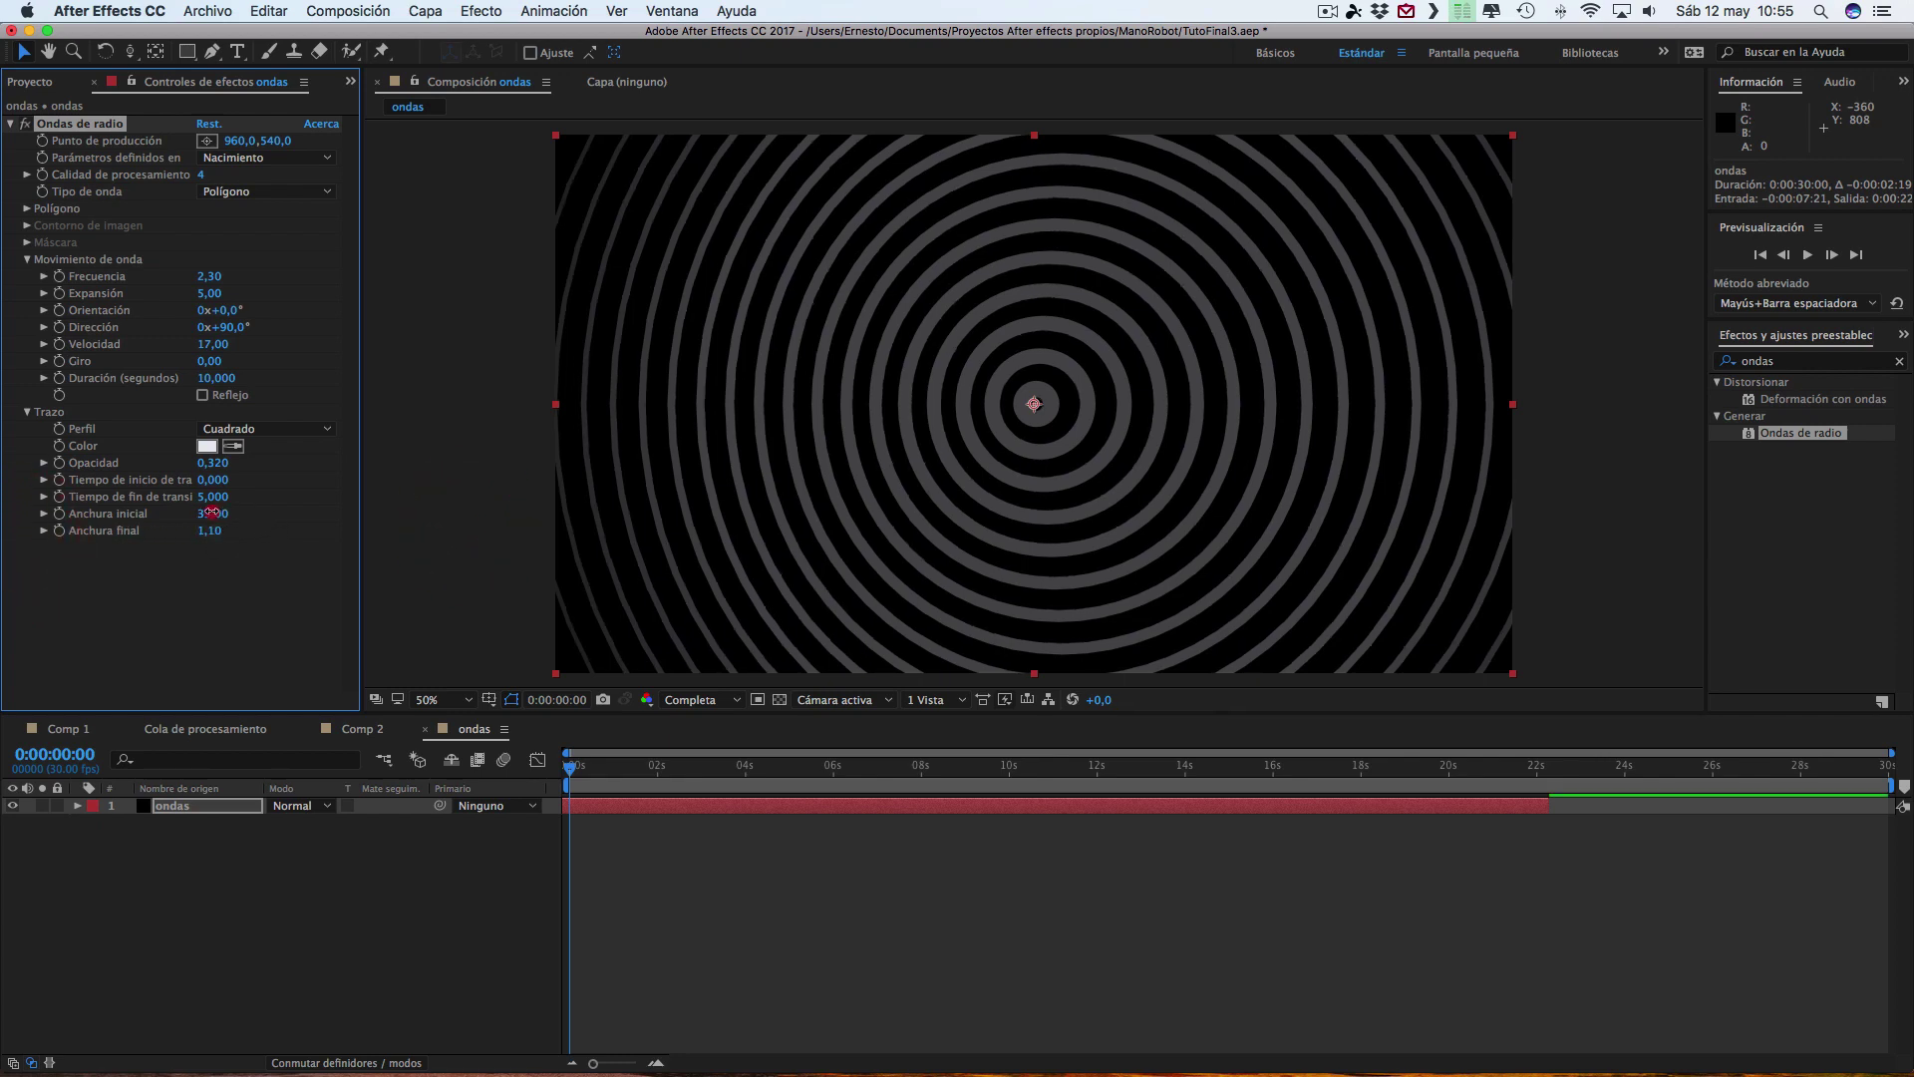
left_click_drag(212, 512, 195, 518)
- Lower the ring frequency to 1,50 and preview the animated rings from a later time
left_click(210, 278)
left_click_drag(204, 278, 201, 278)
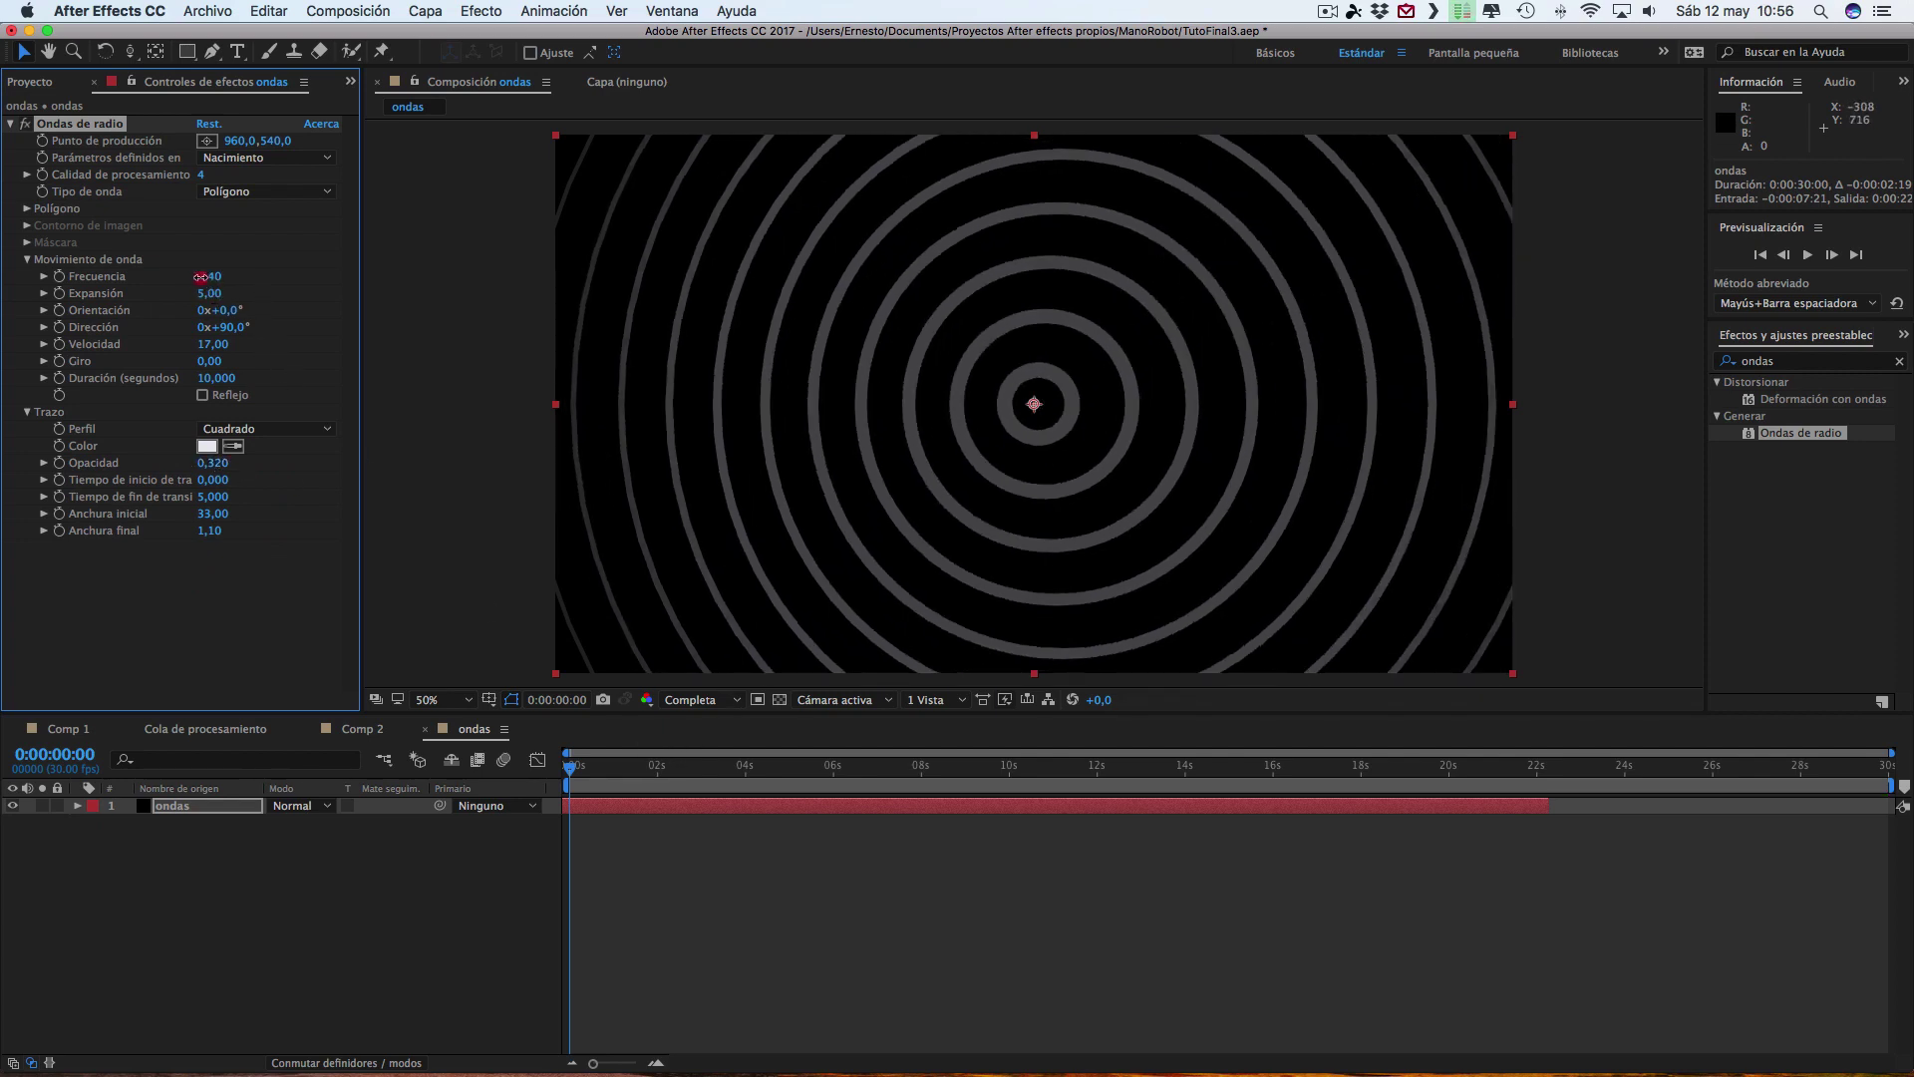
left_click_drag(570, 768, 1027, 786)
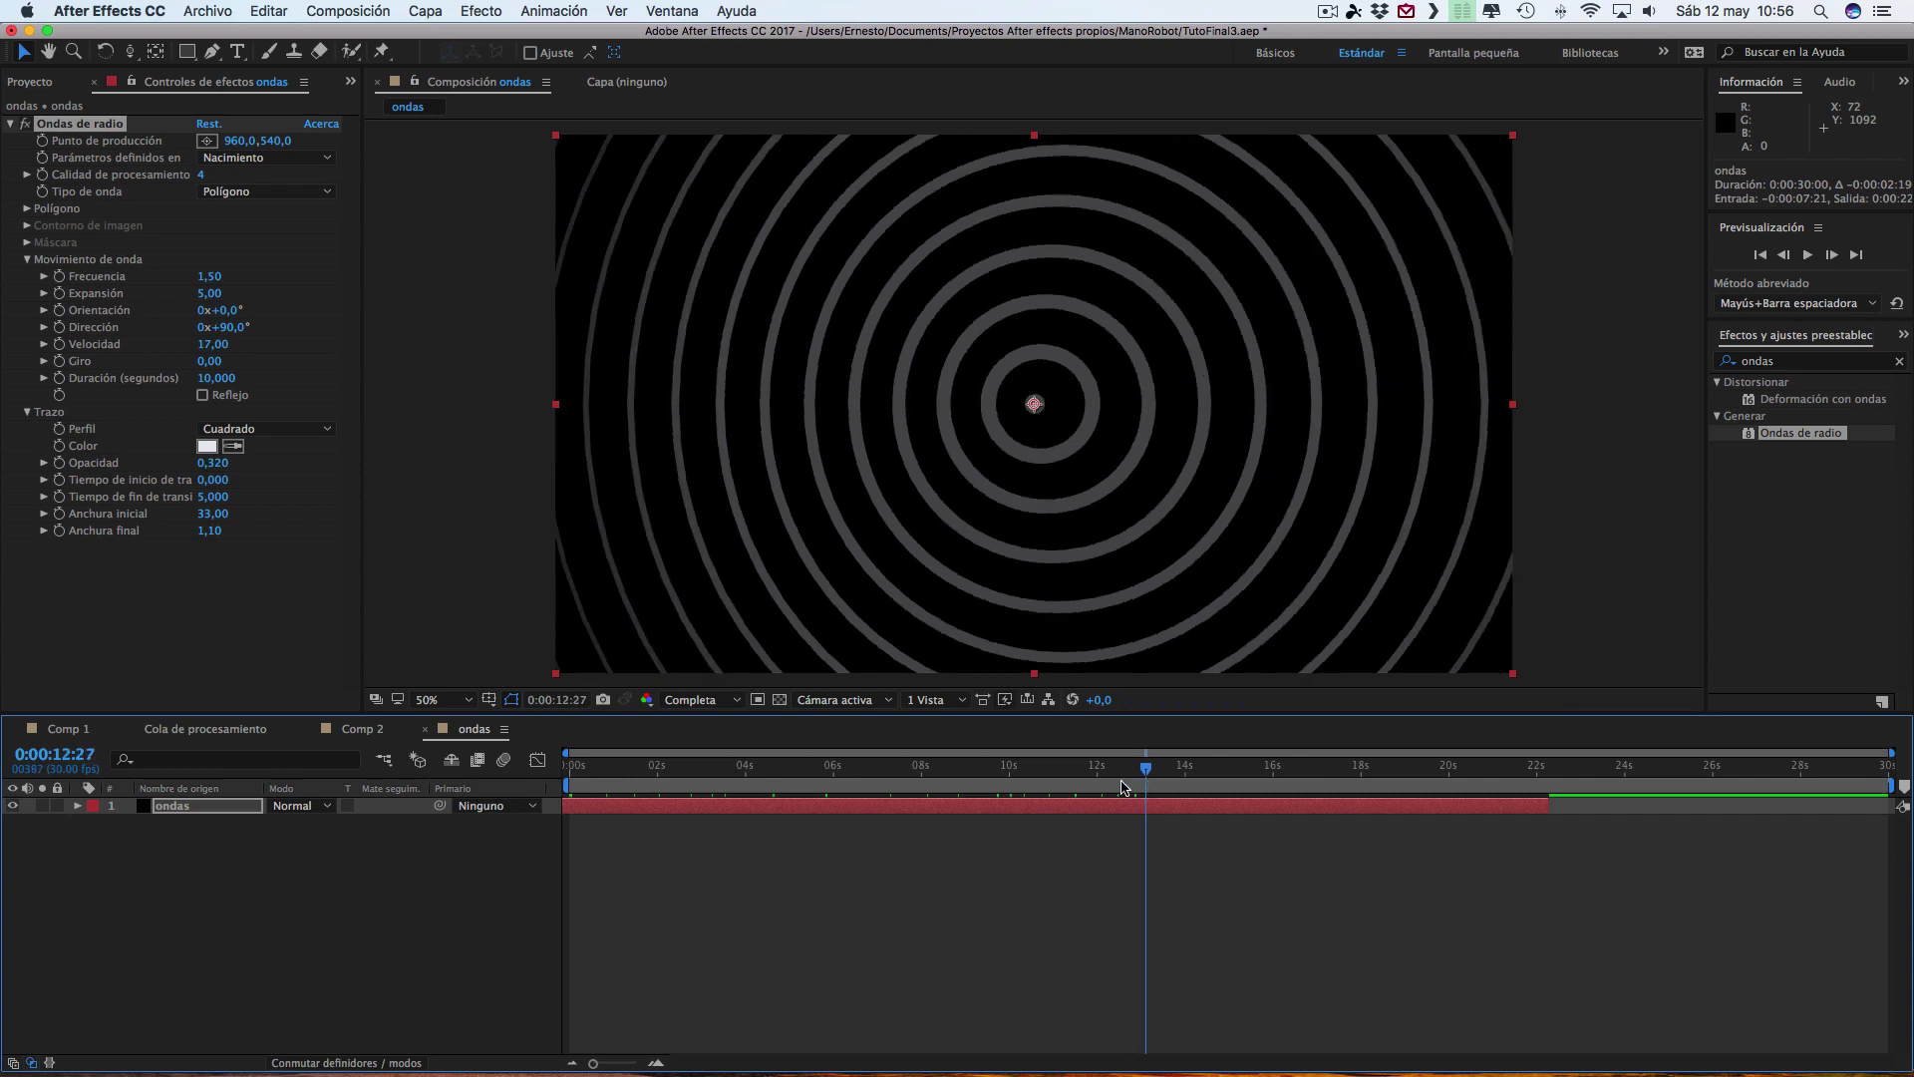
key("space")
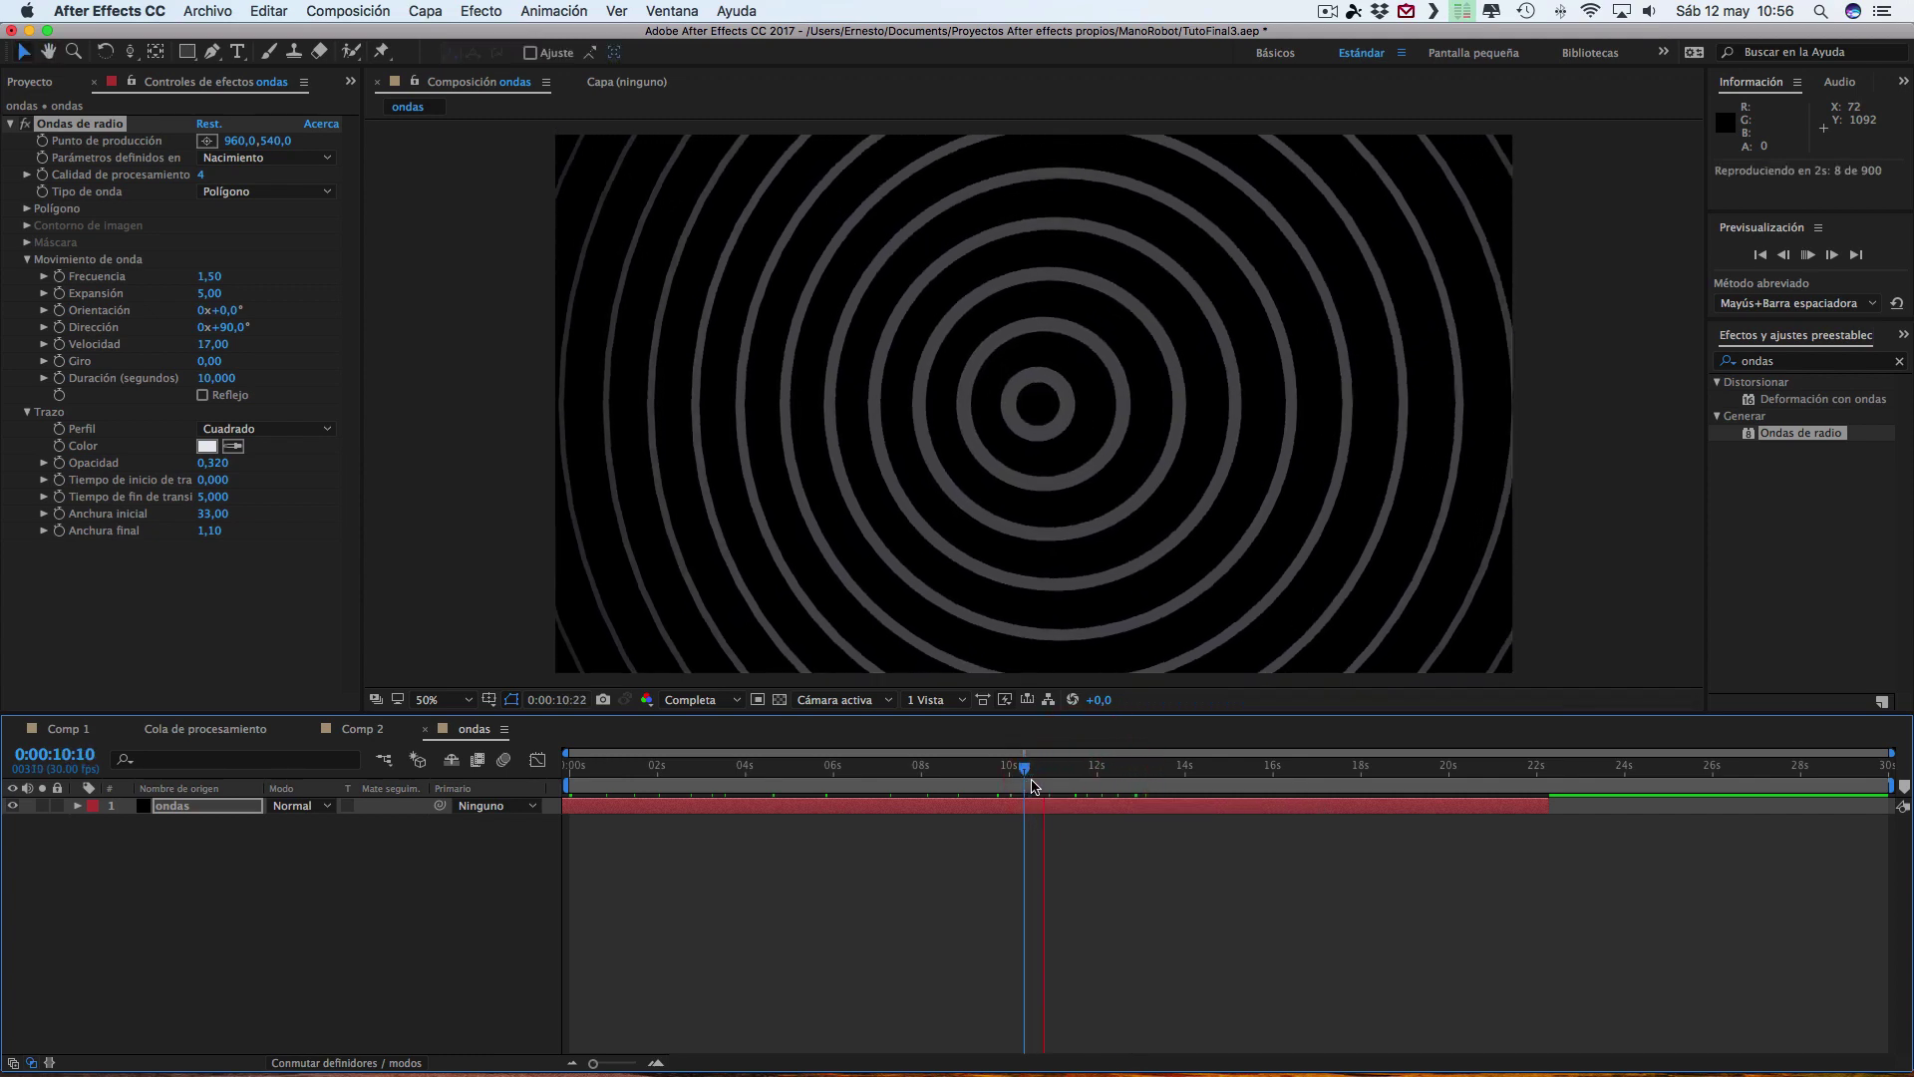
left_click(1106, 768)
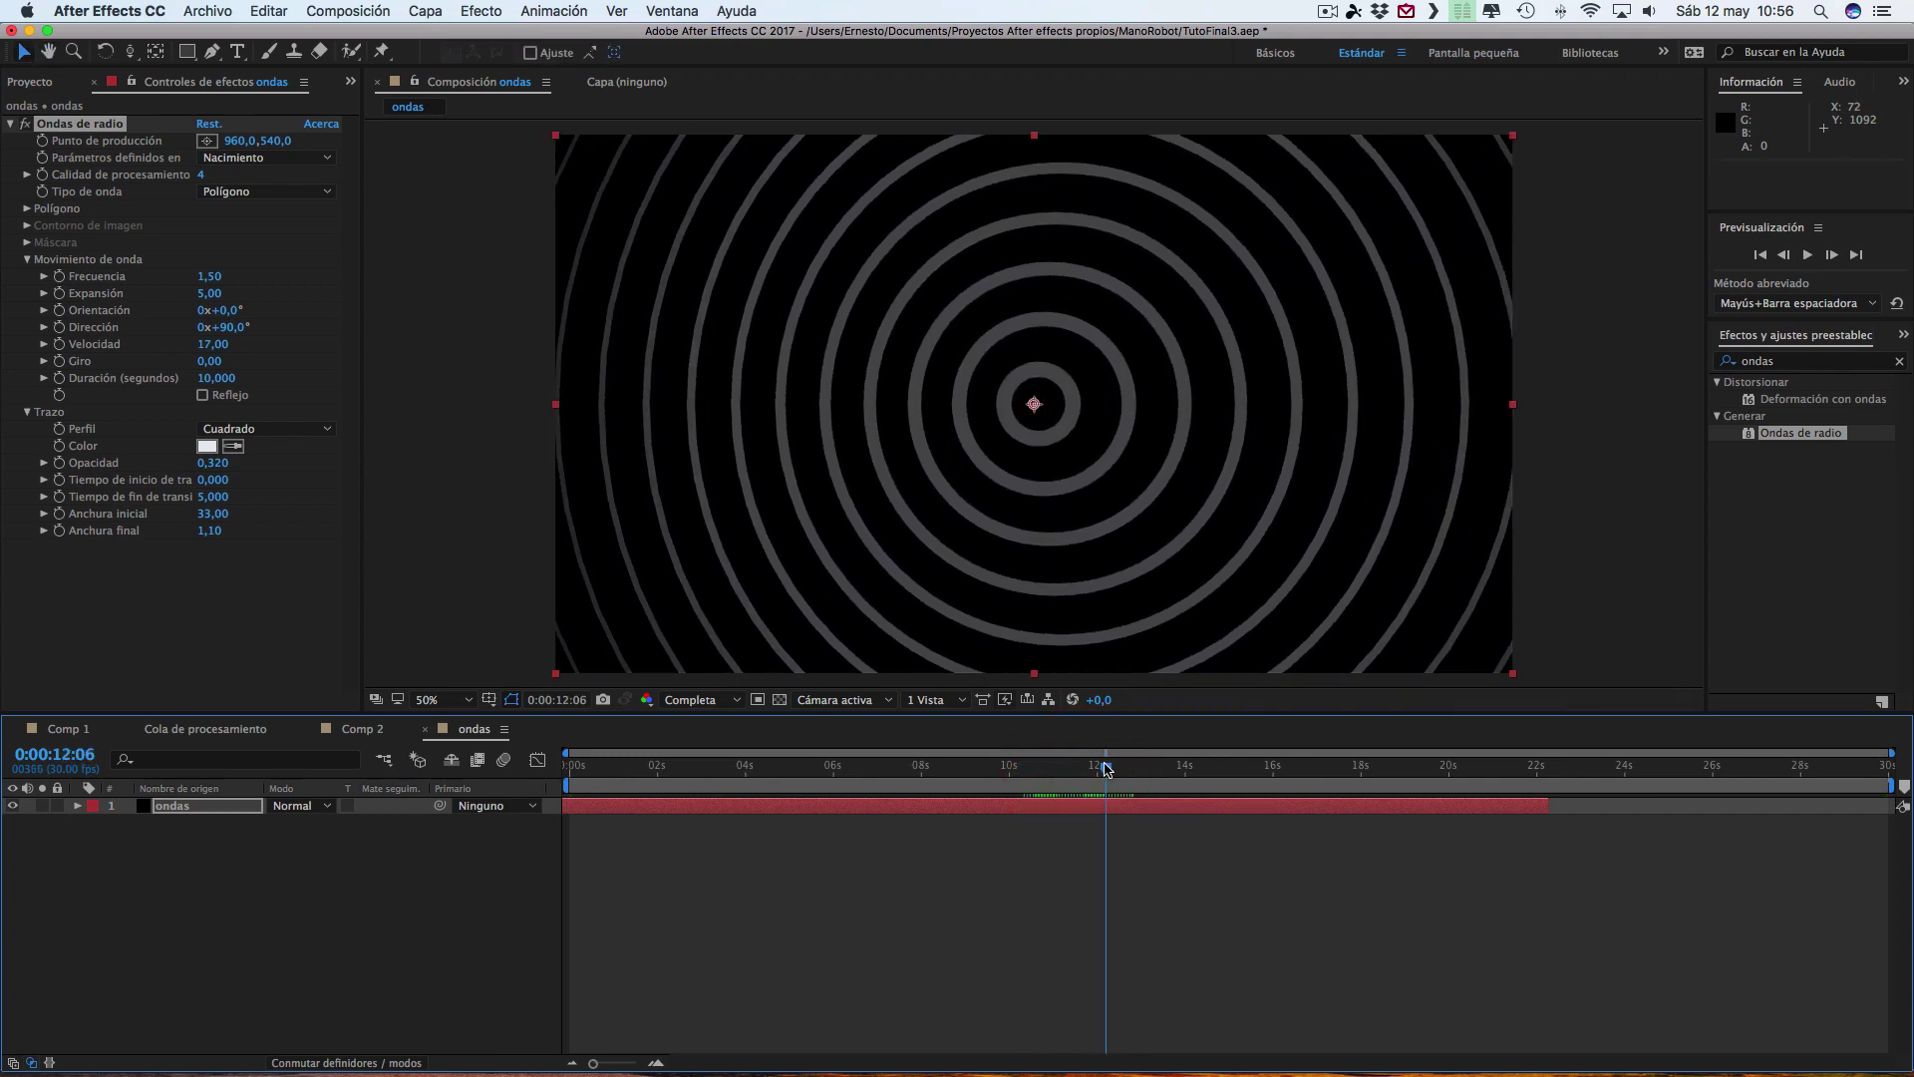
key("Home")
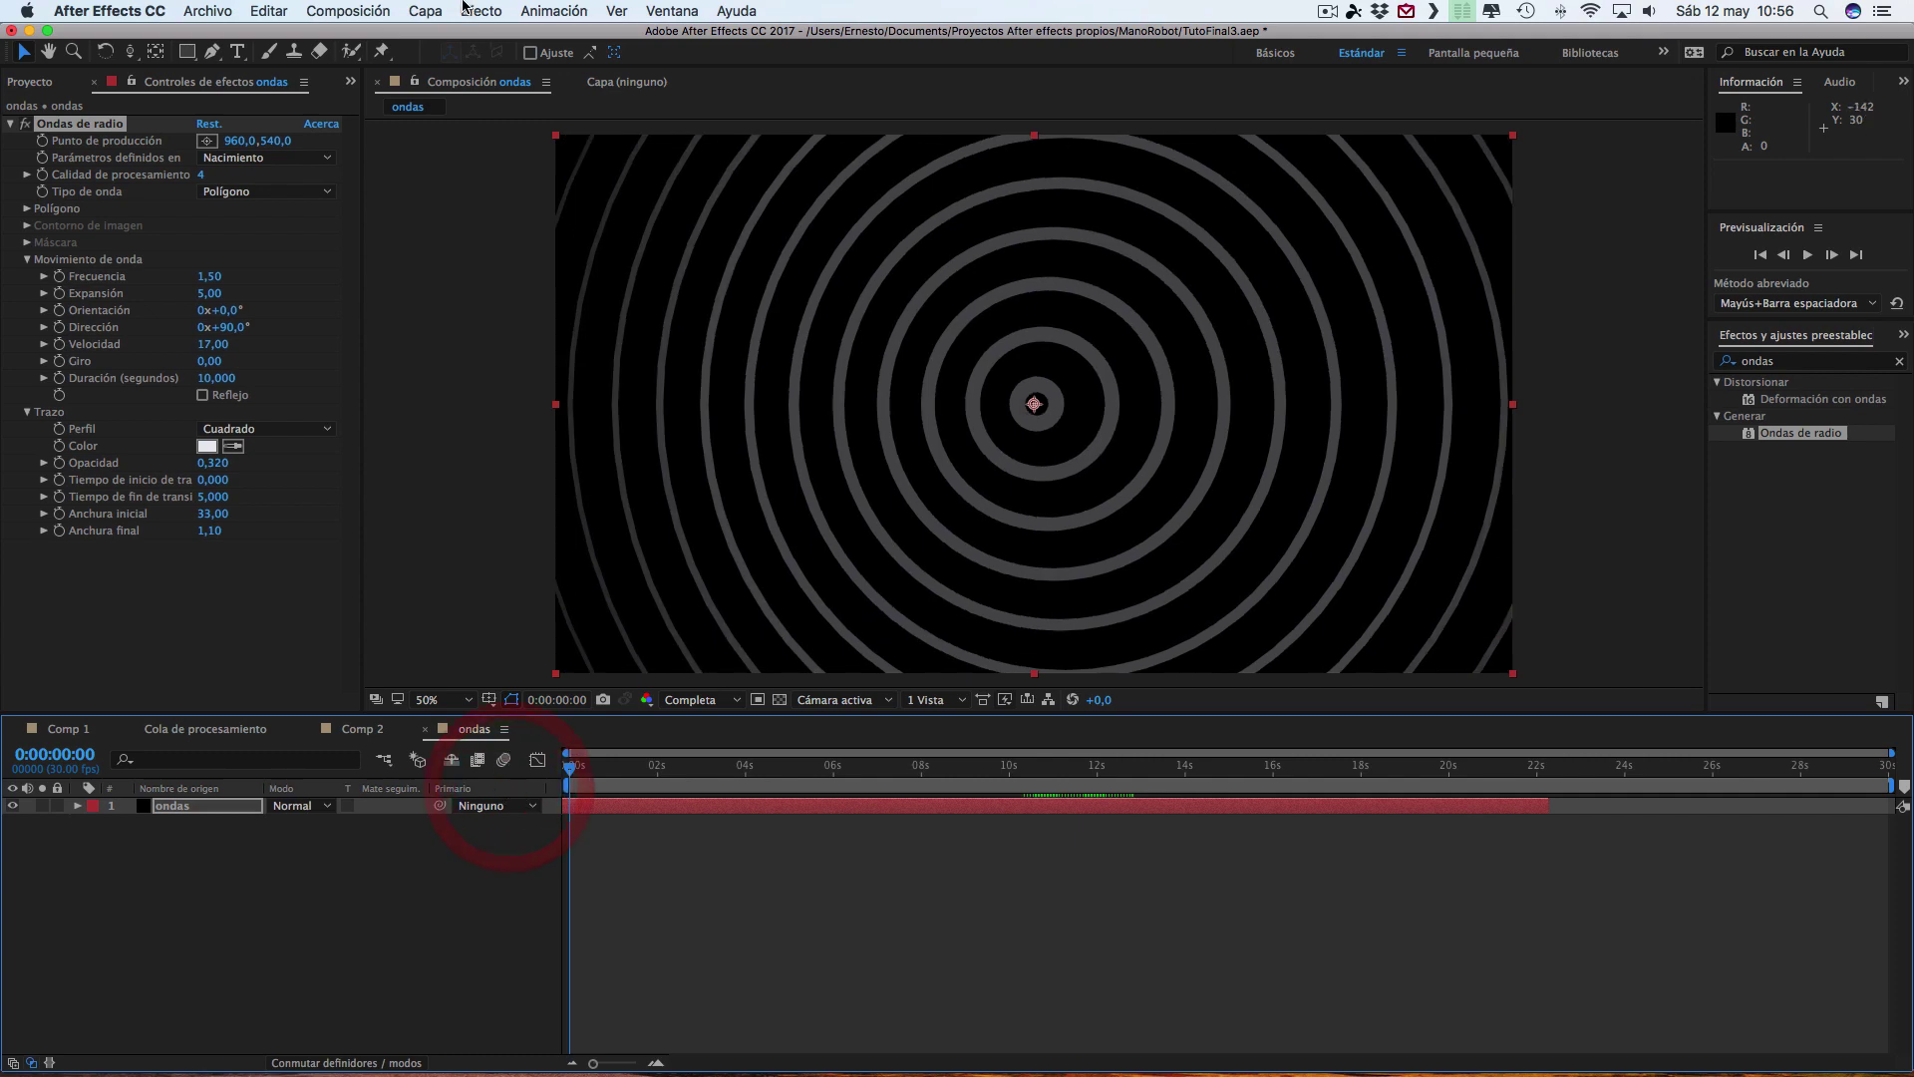
- Add Desenfoque gaussiano at 49,0 with Repetir píxeles del borde enabled to the ondas layer
left_click(481, 11)
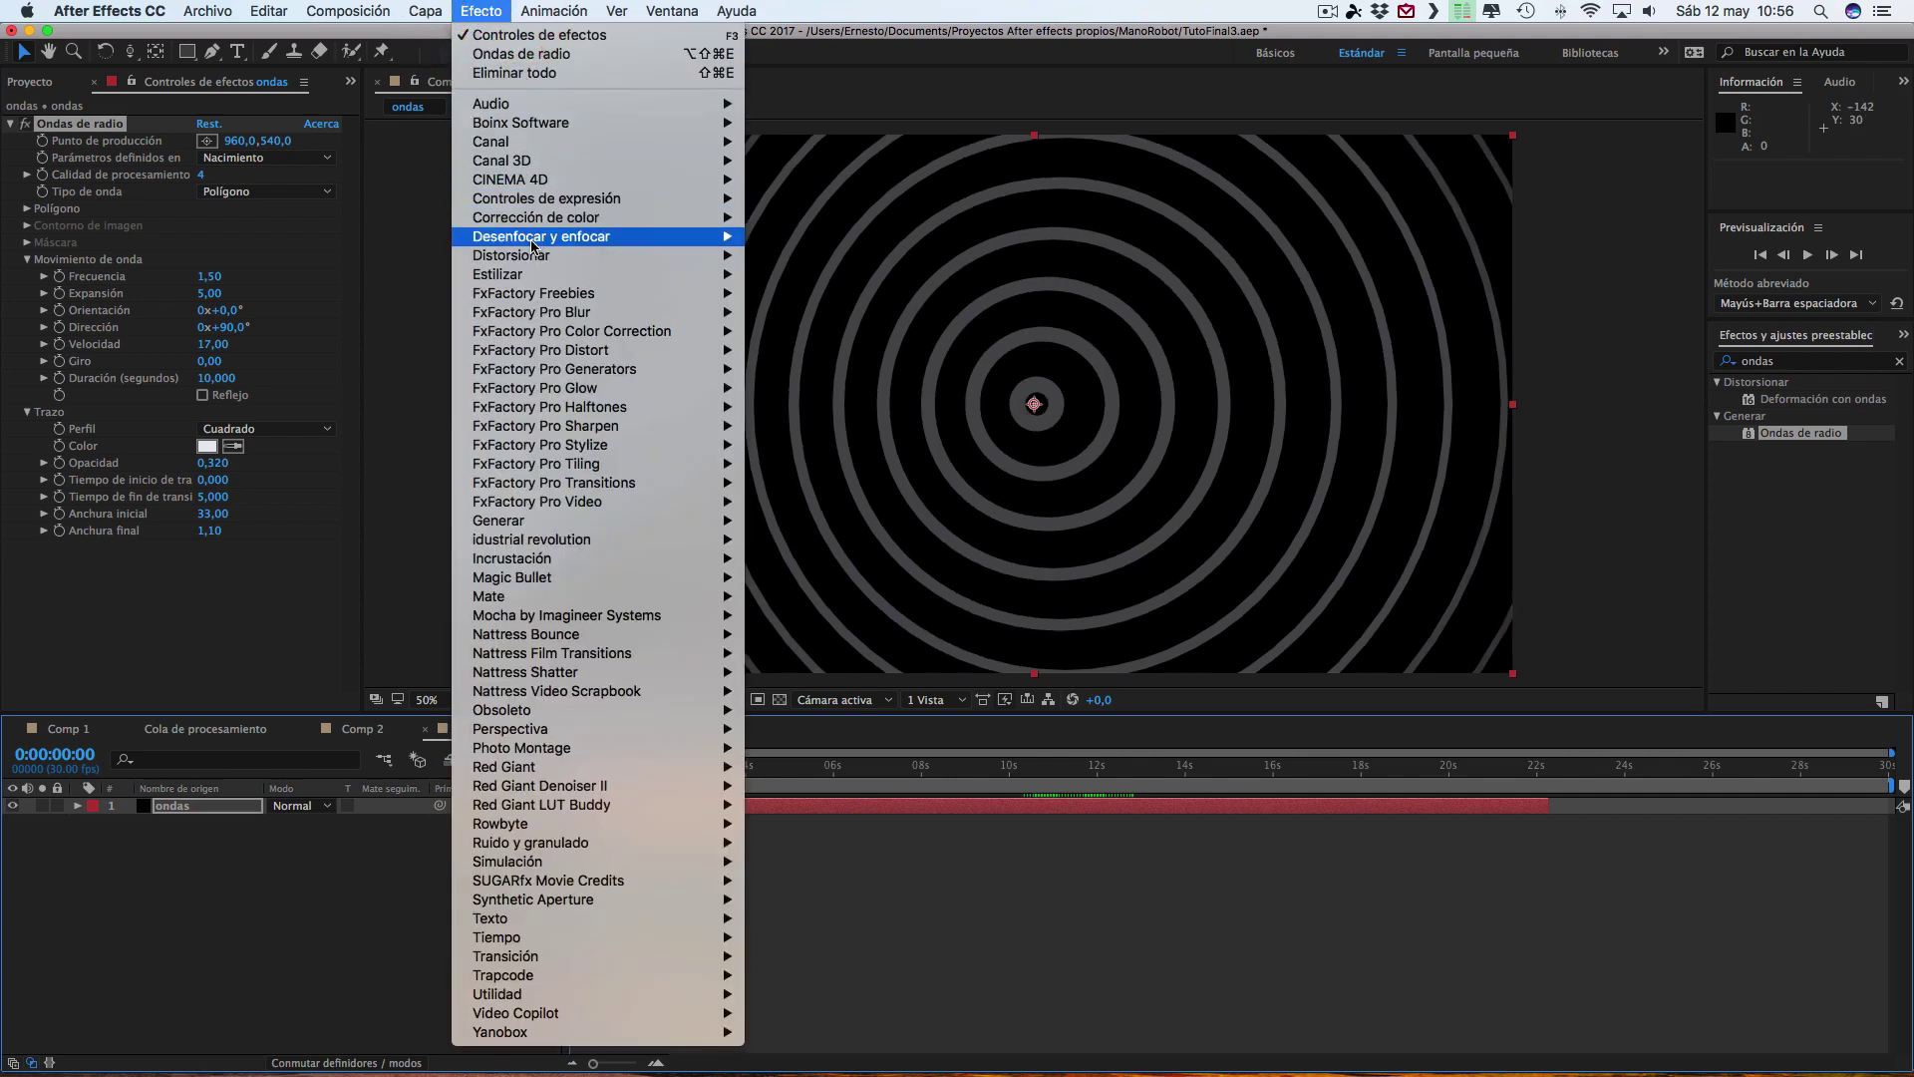
mouse_move(532, 242)
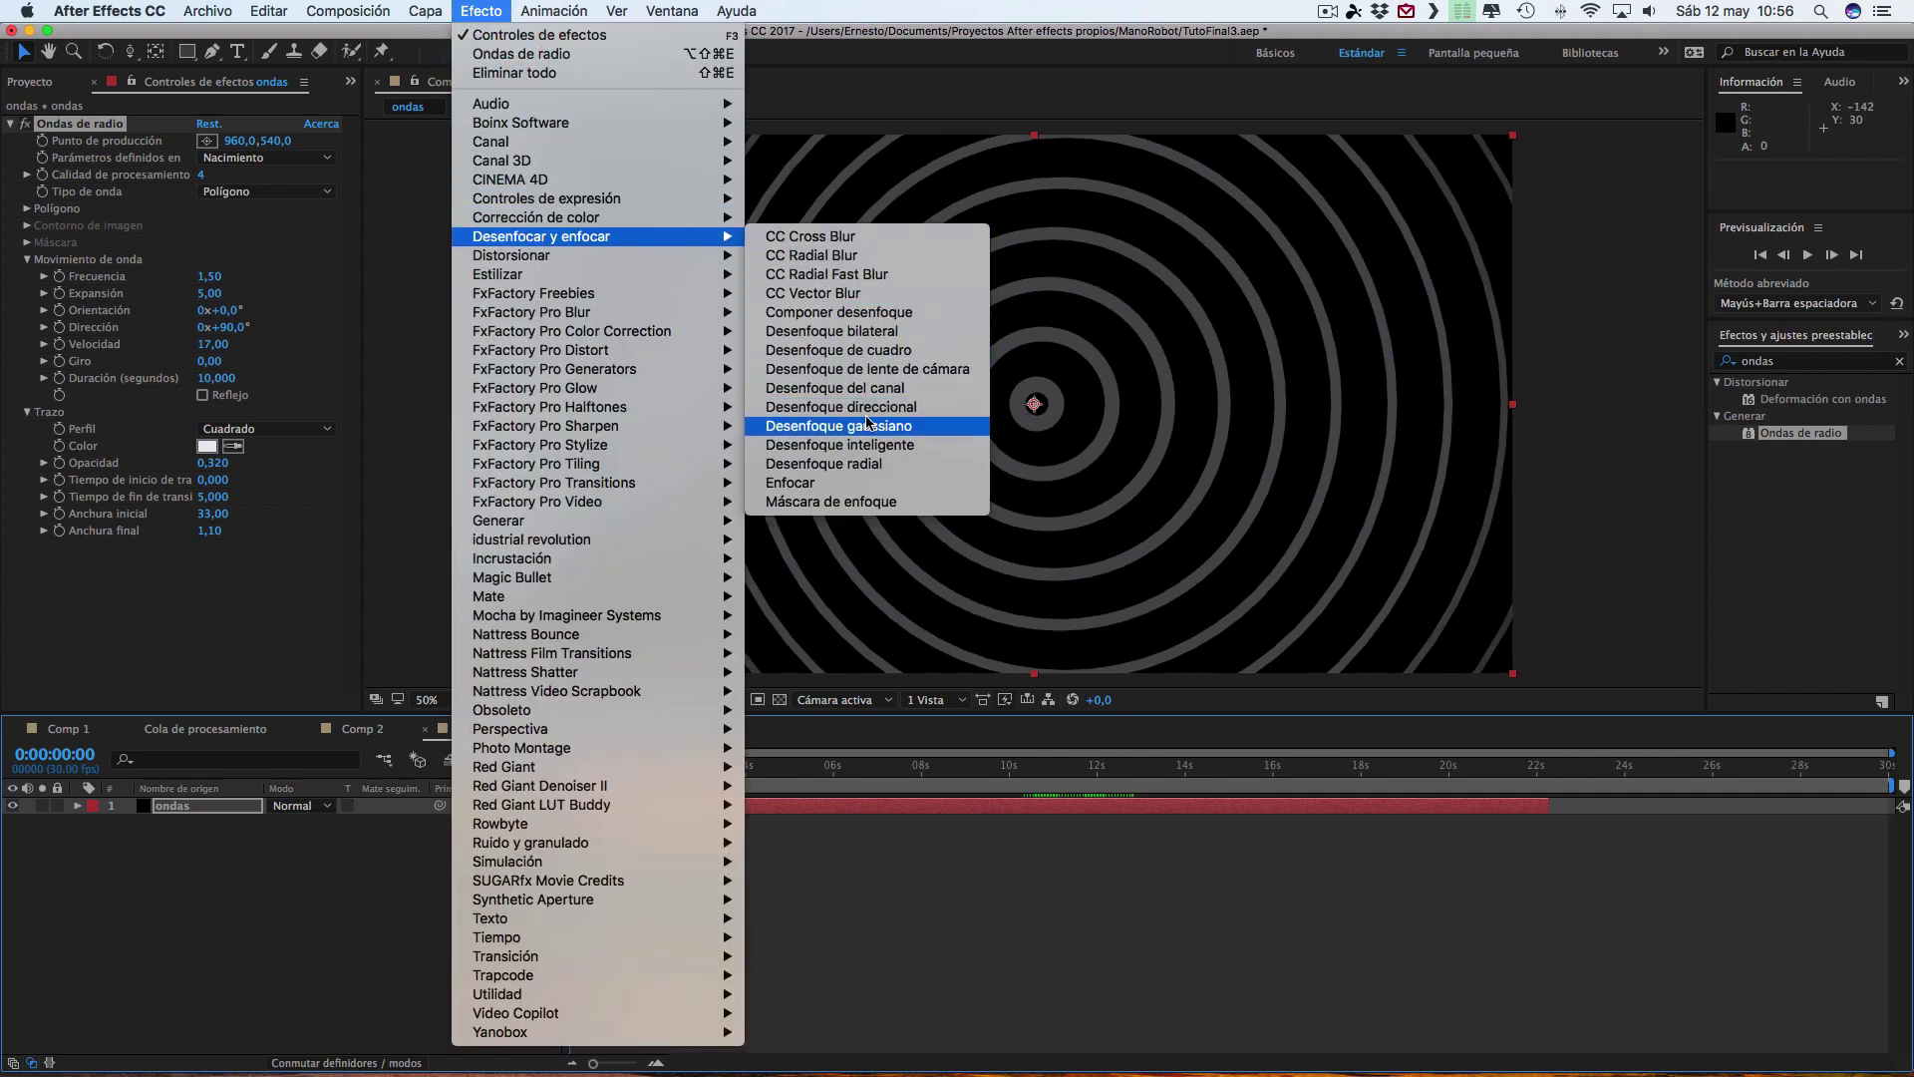
left_click(817, 426)
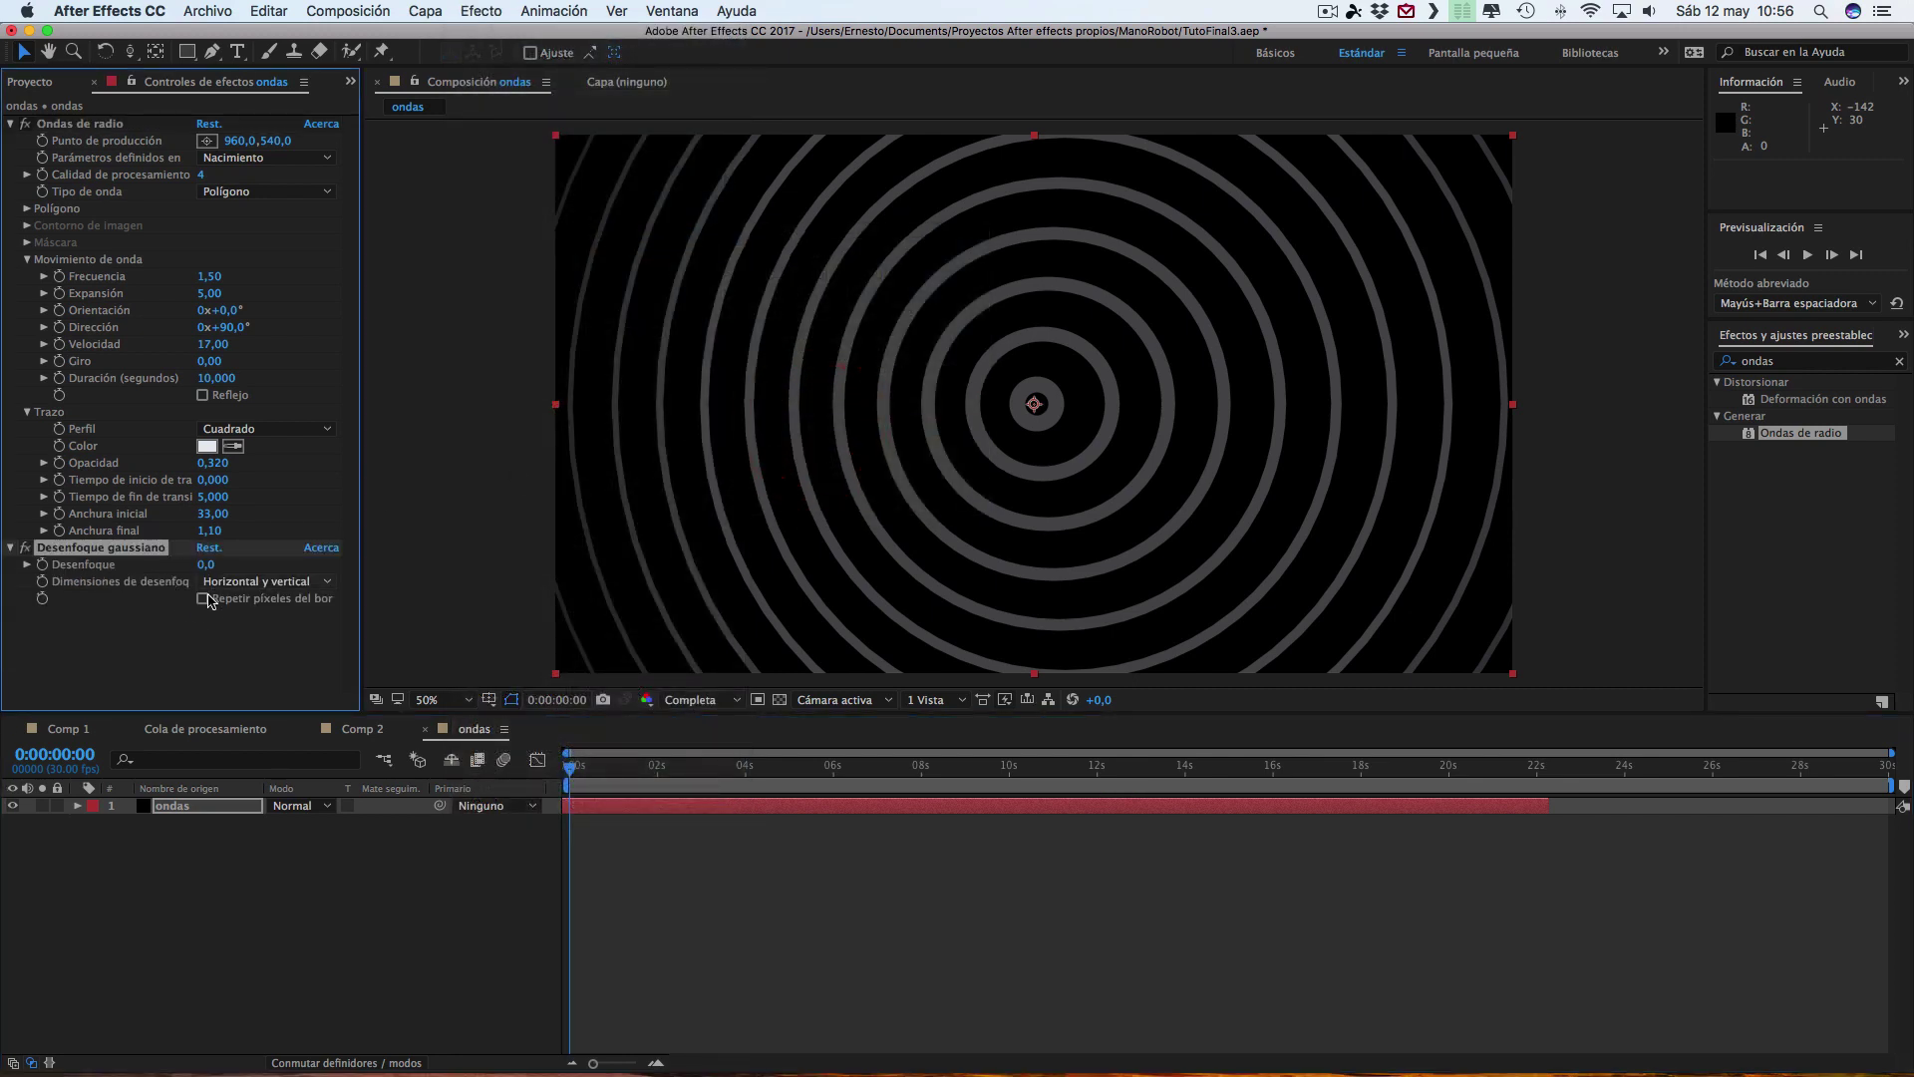
left_click(203, 599)
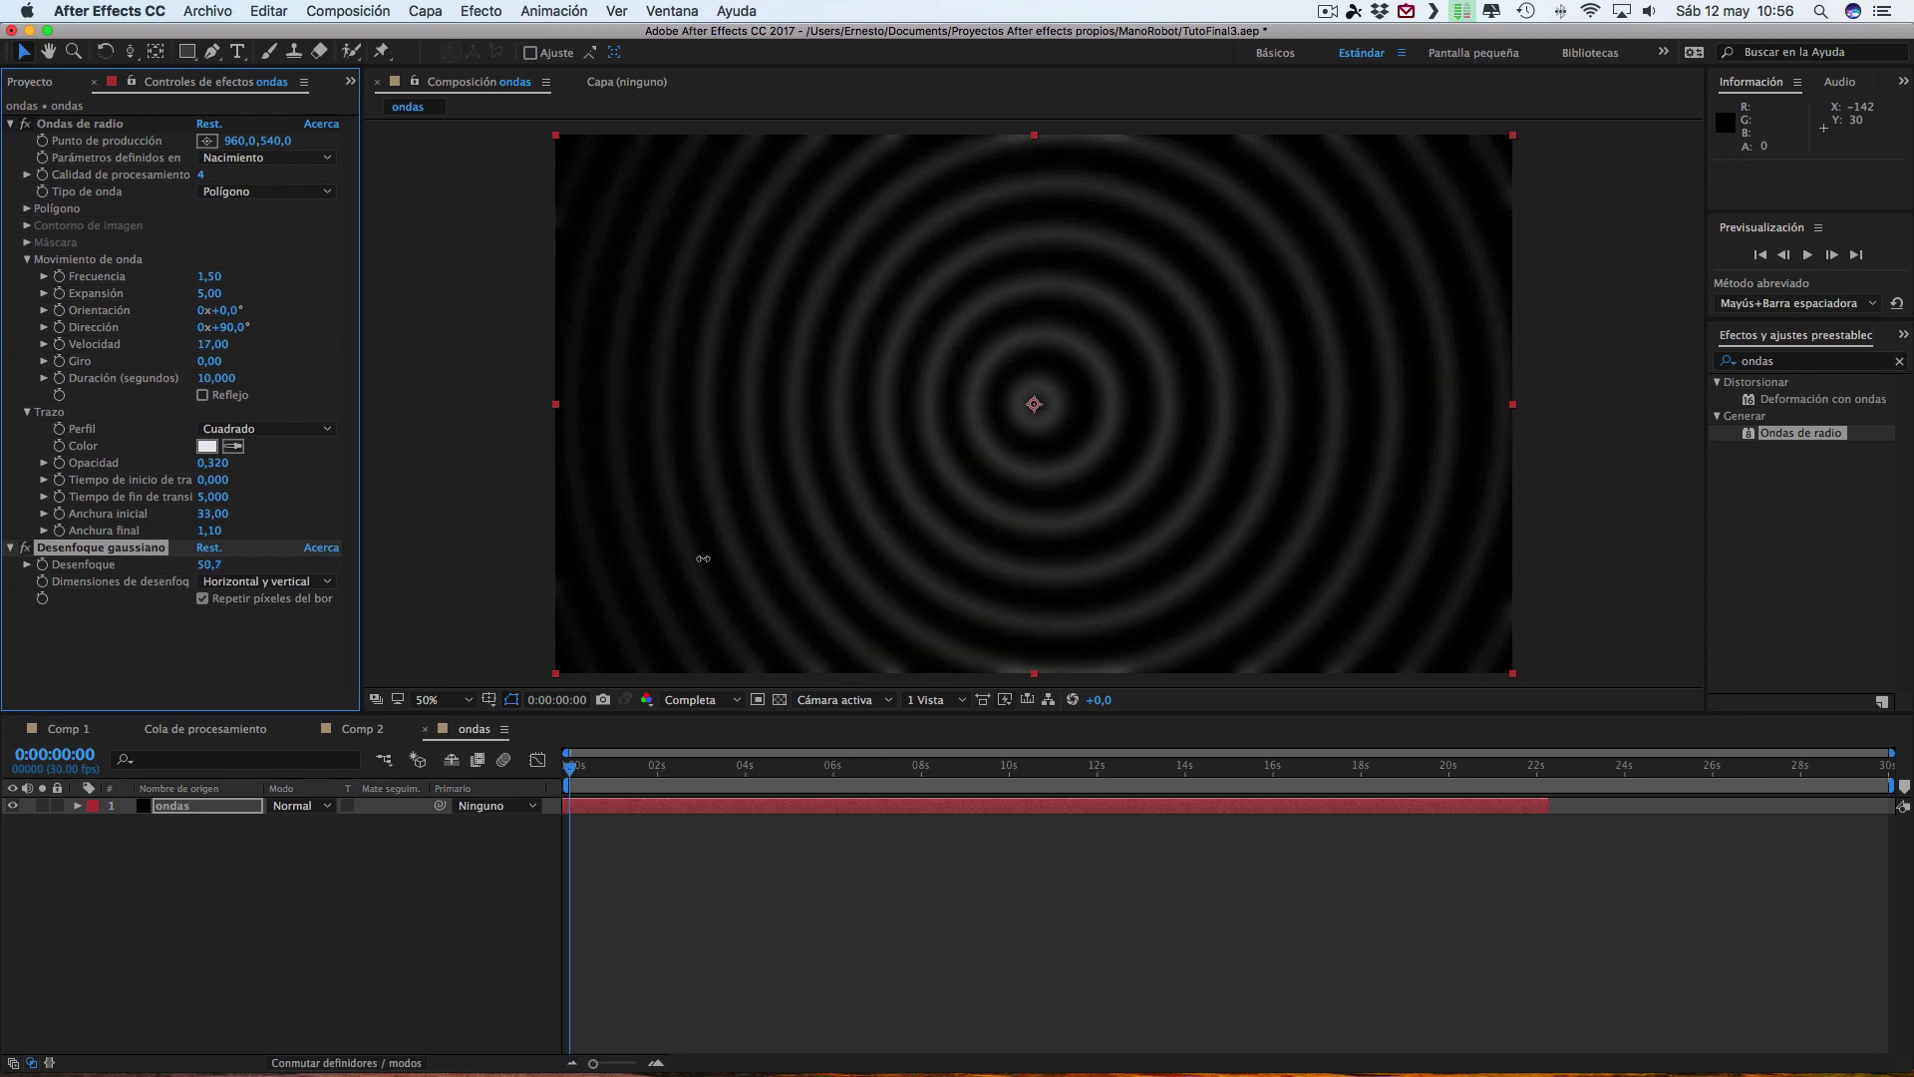
left_click(686, 558)
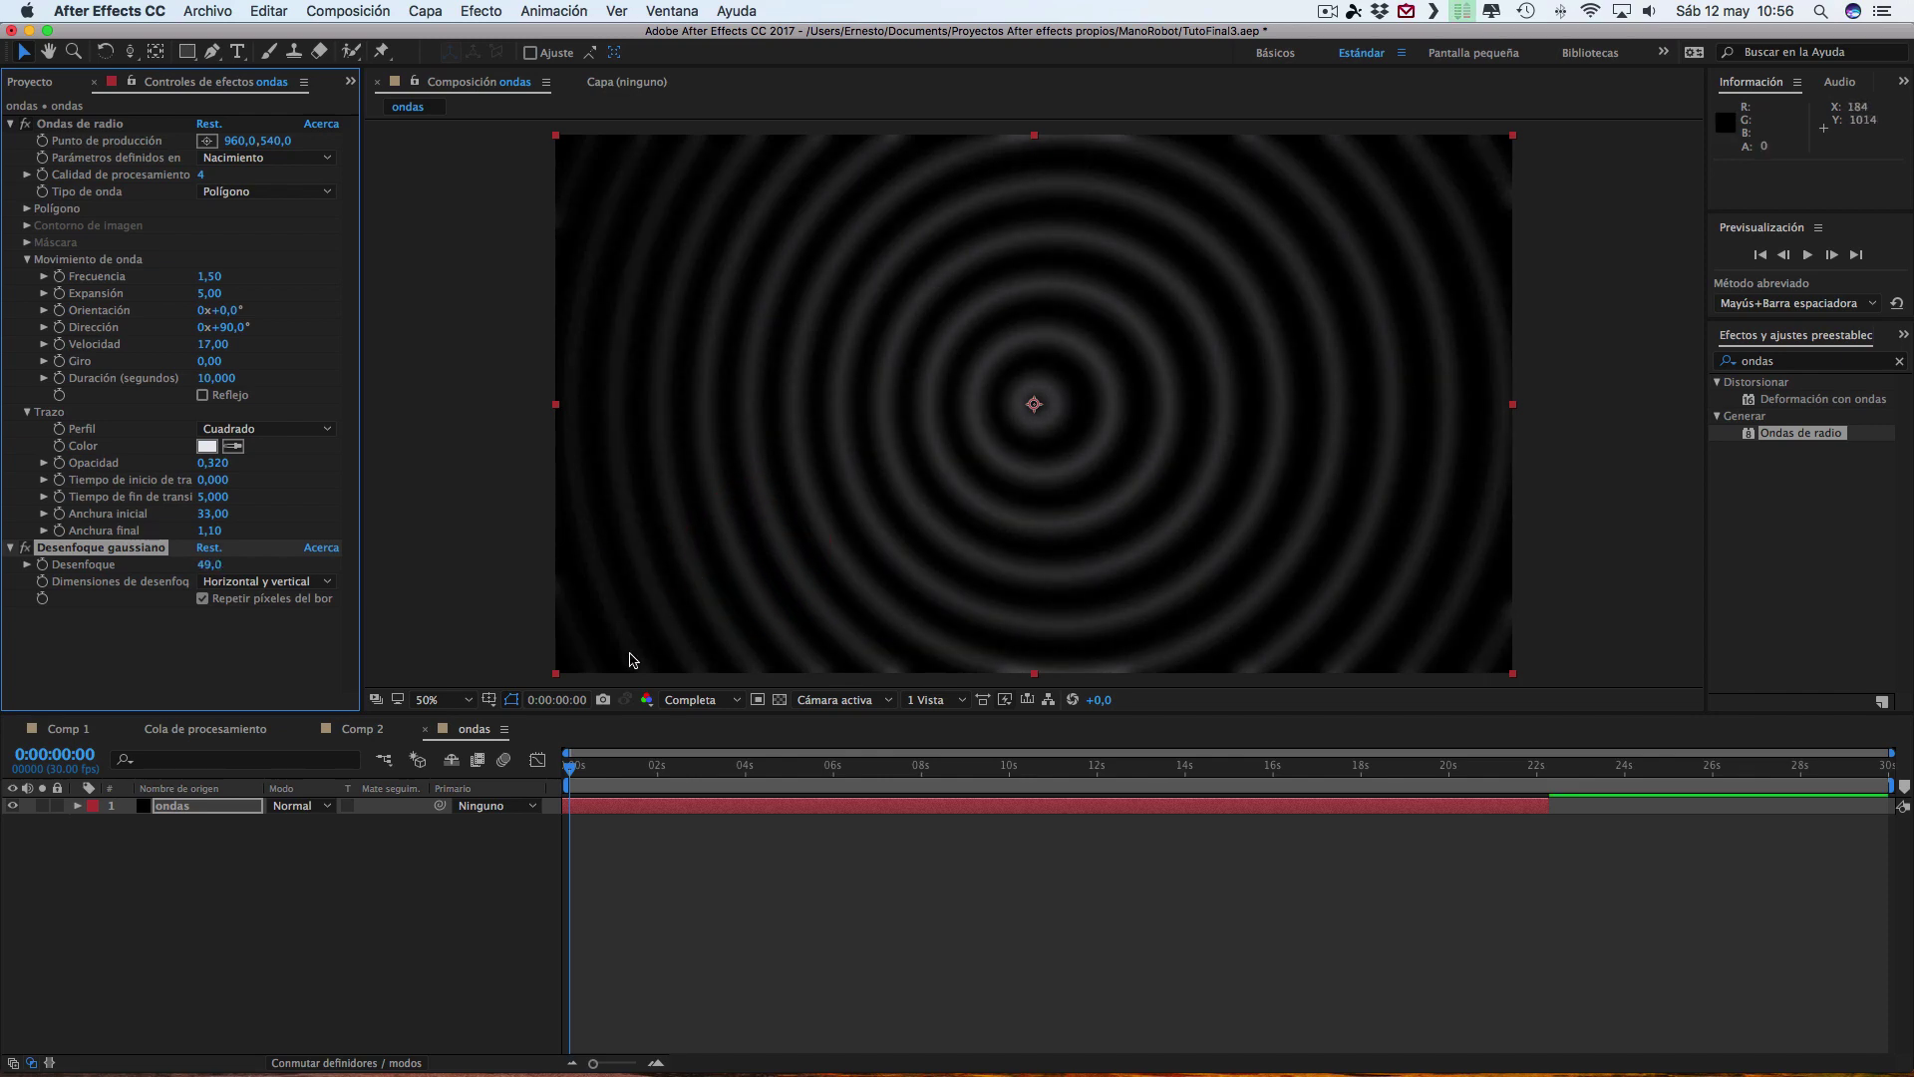
- Preview the blurred rings around the 3-second mark with the layer deselected
left_click_drag(574, 775, 704, 779)
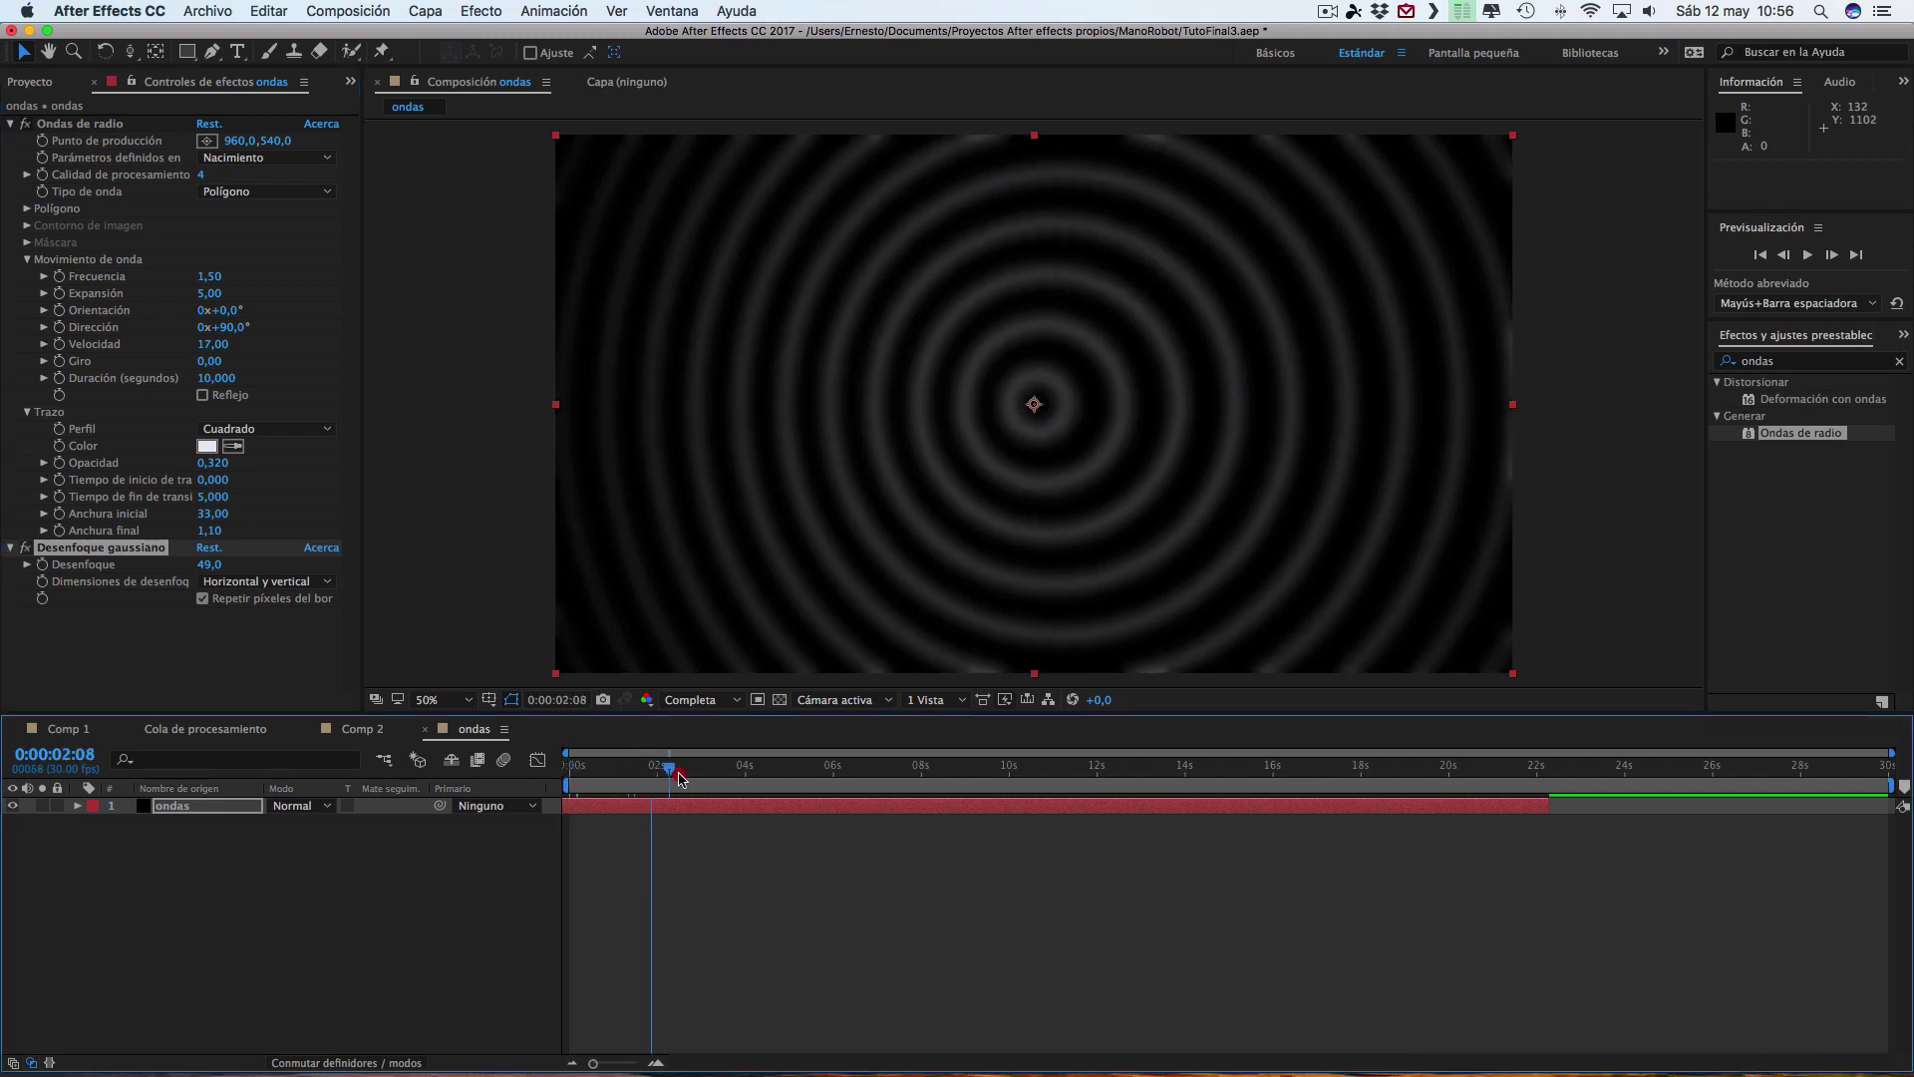
left_click(646, 815)
key("space")
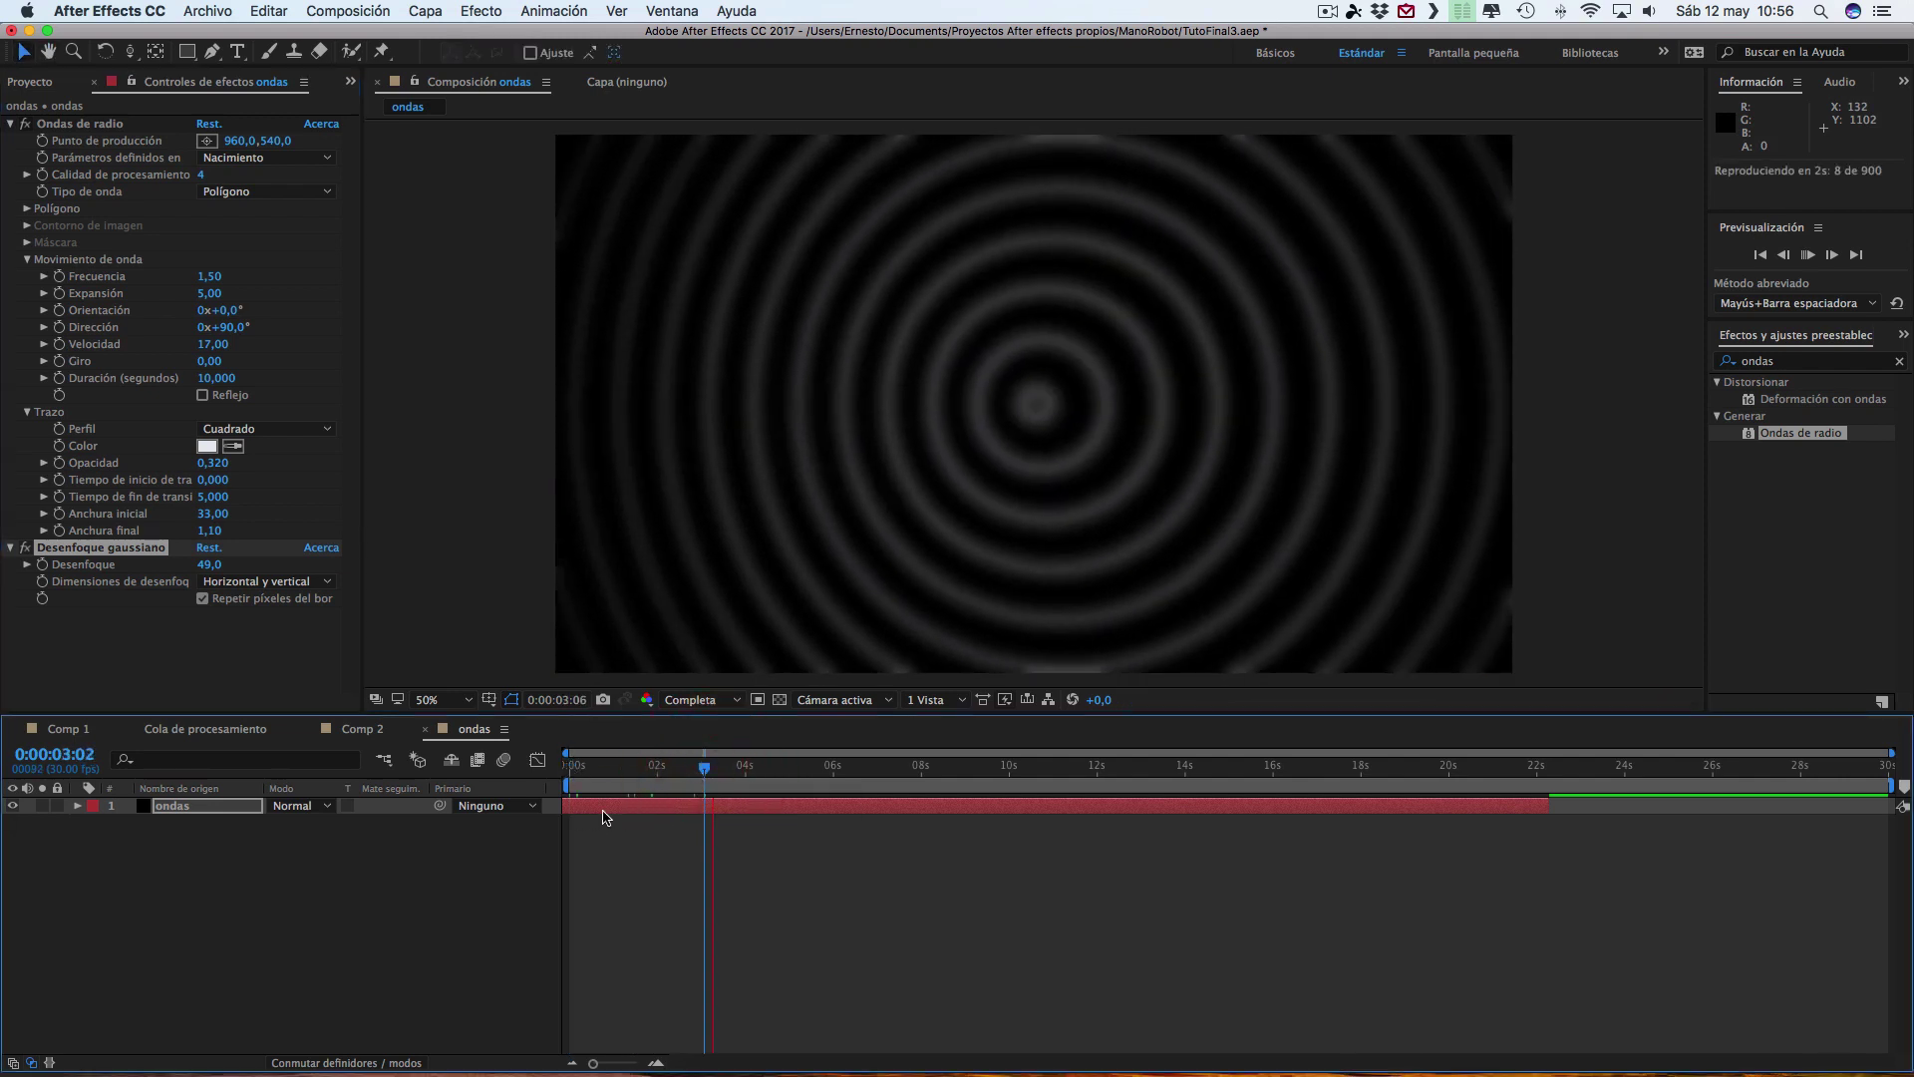
key("space")
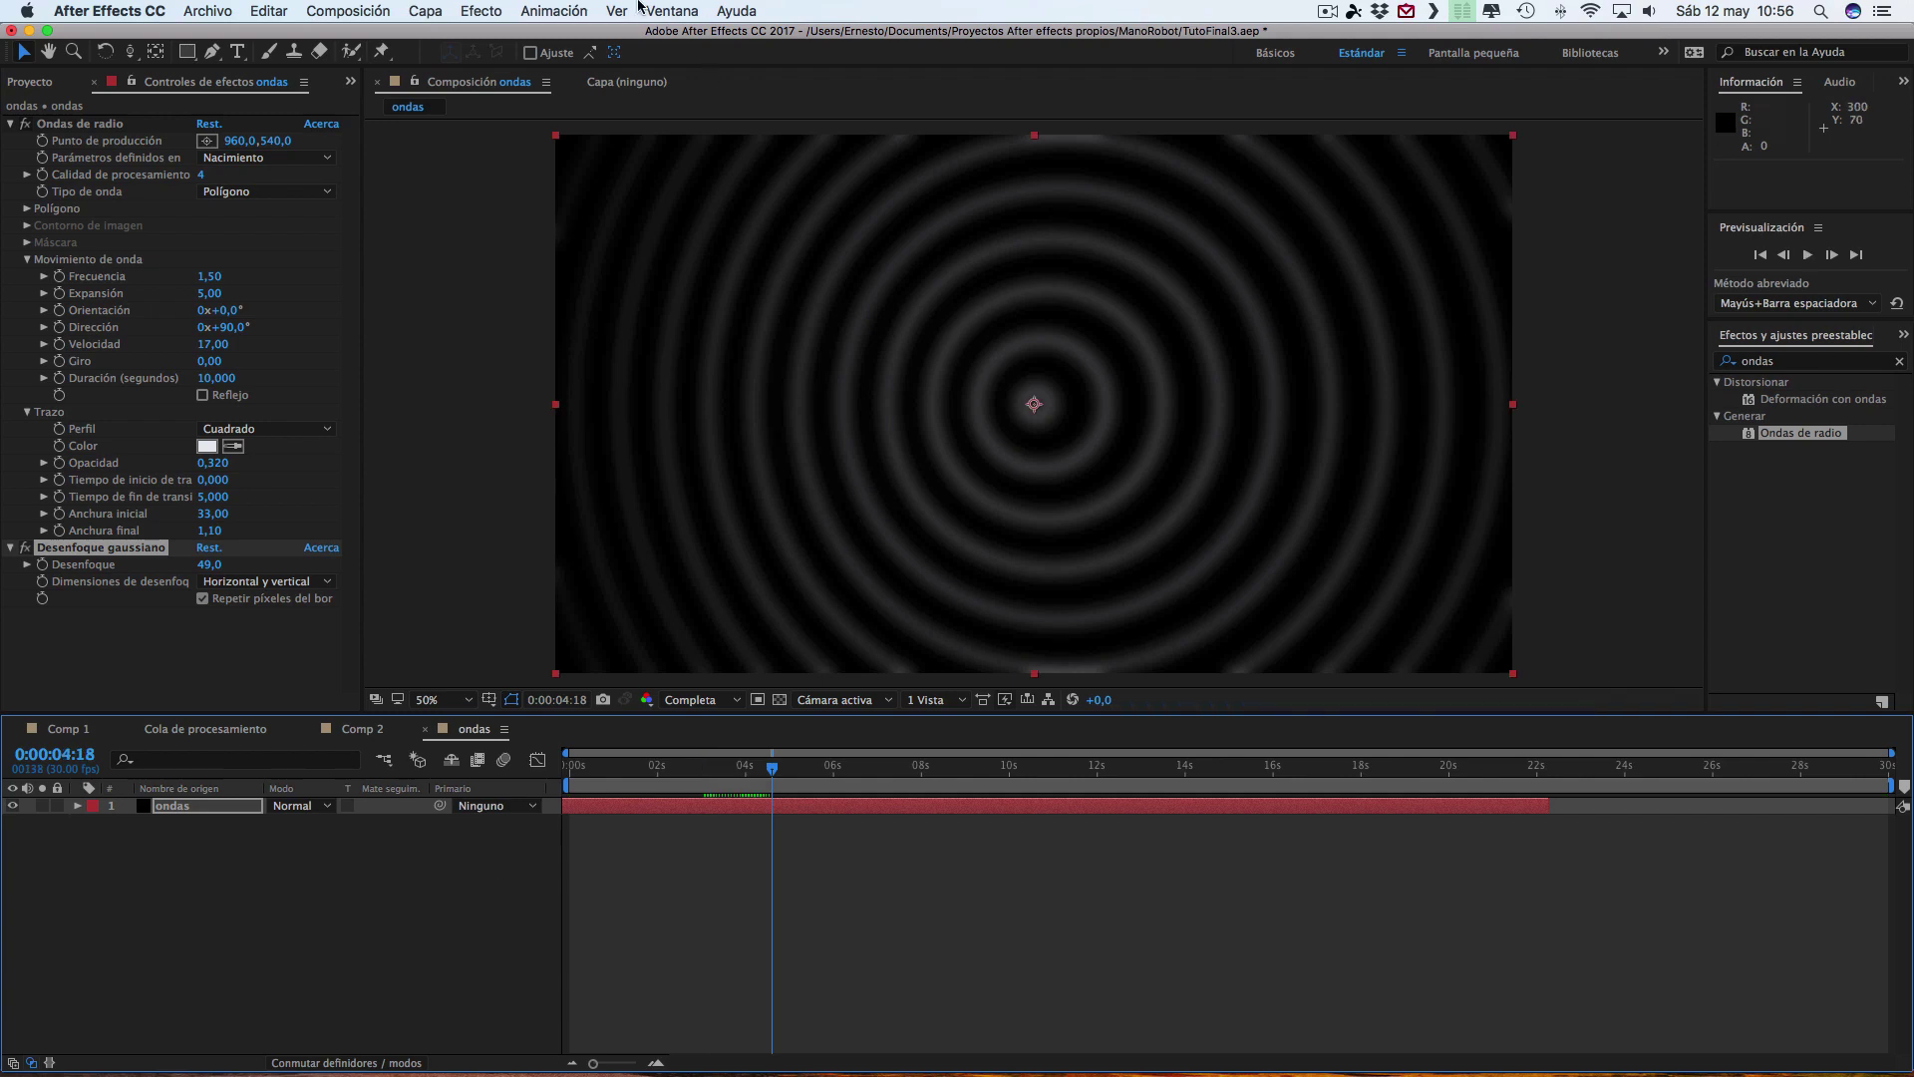
- Create a new black solid layer, Sólido Negro 1, in the ondas composition
left_click(430, 19)
mouse_move(444, 35)
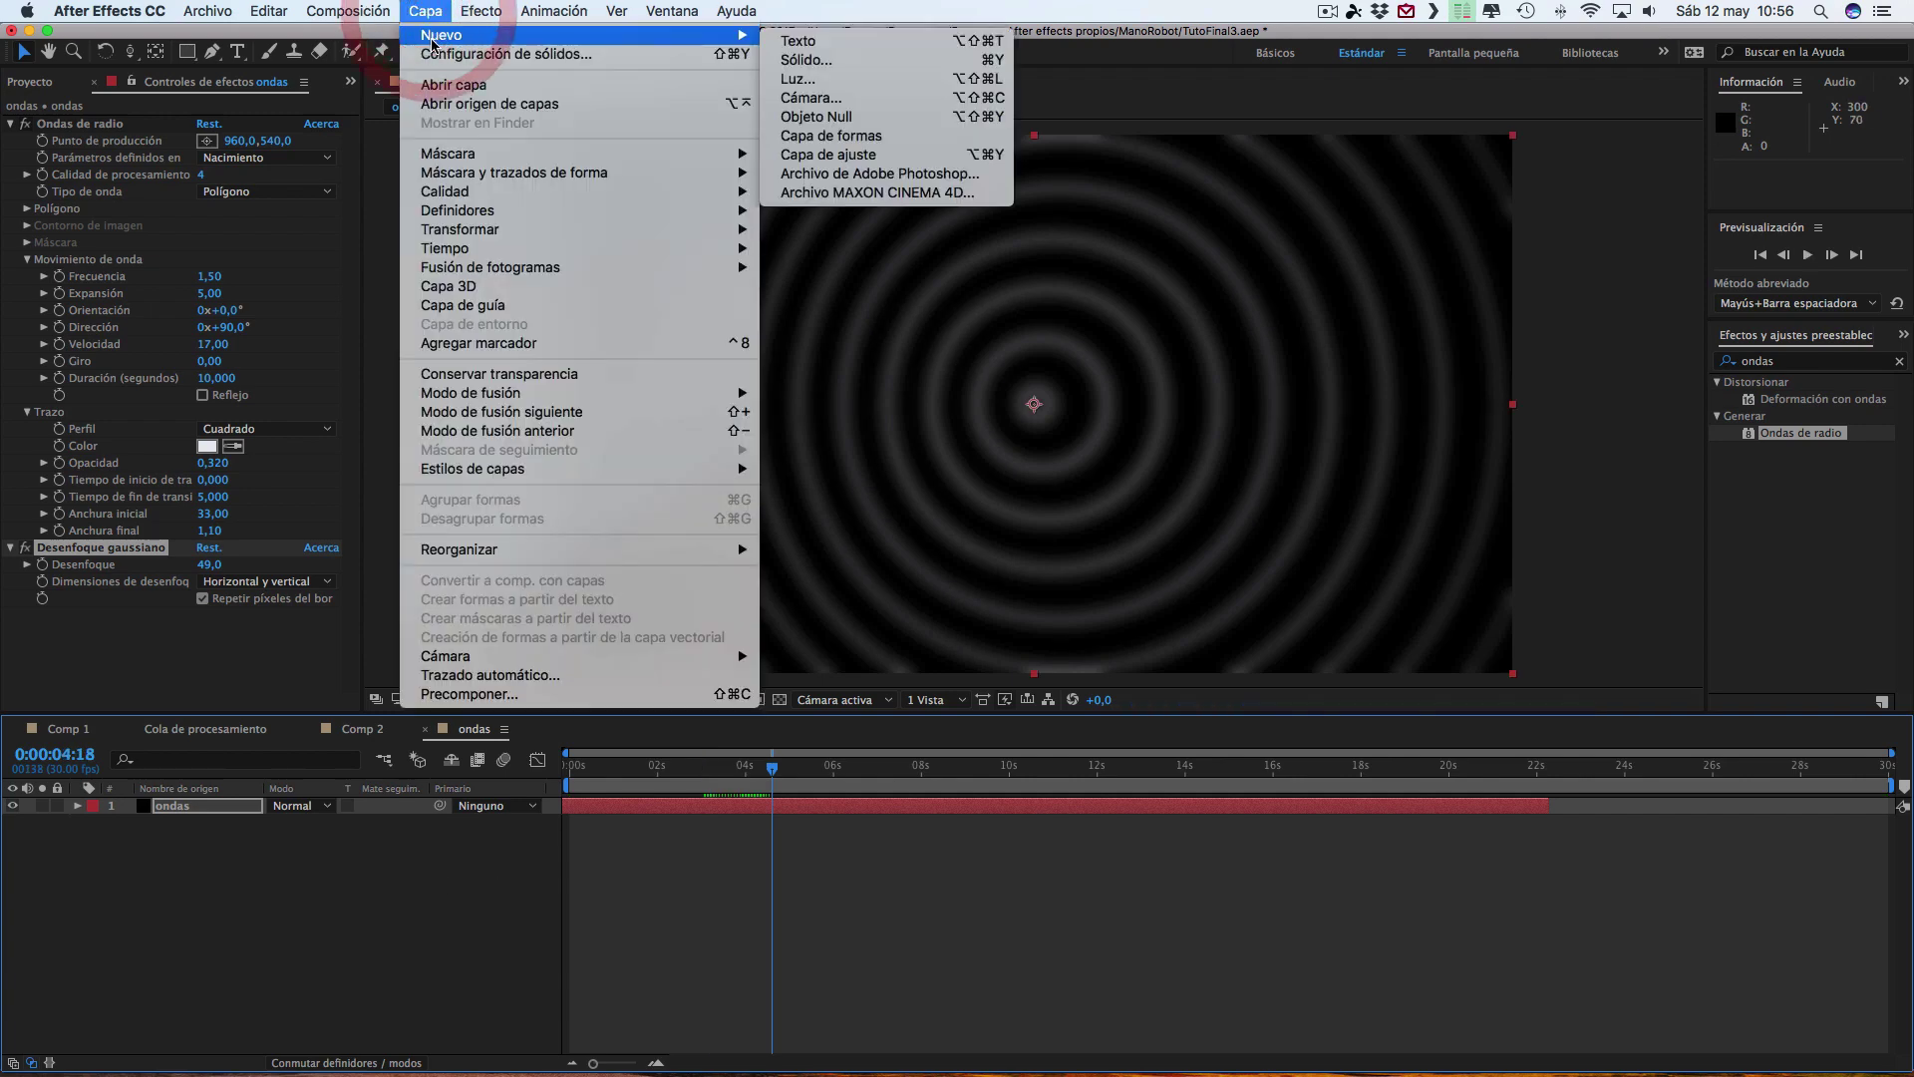
left_click(850, 63)
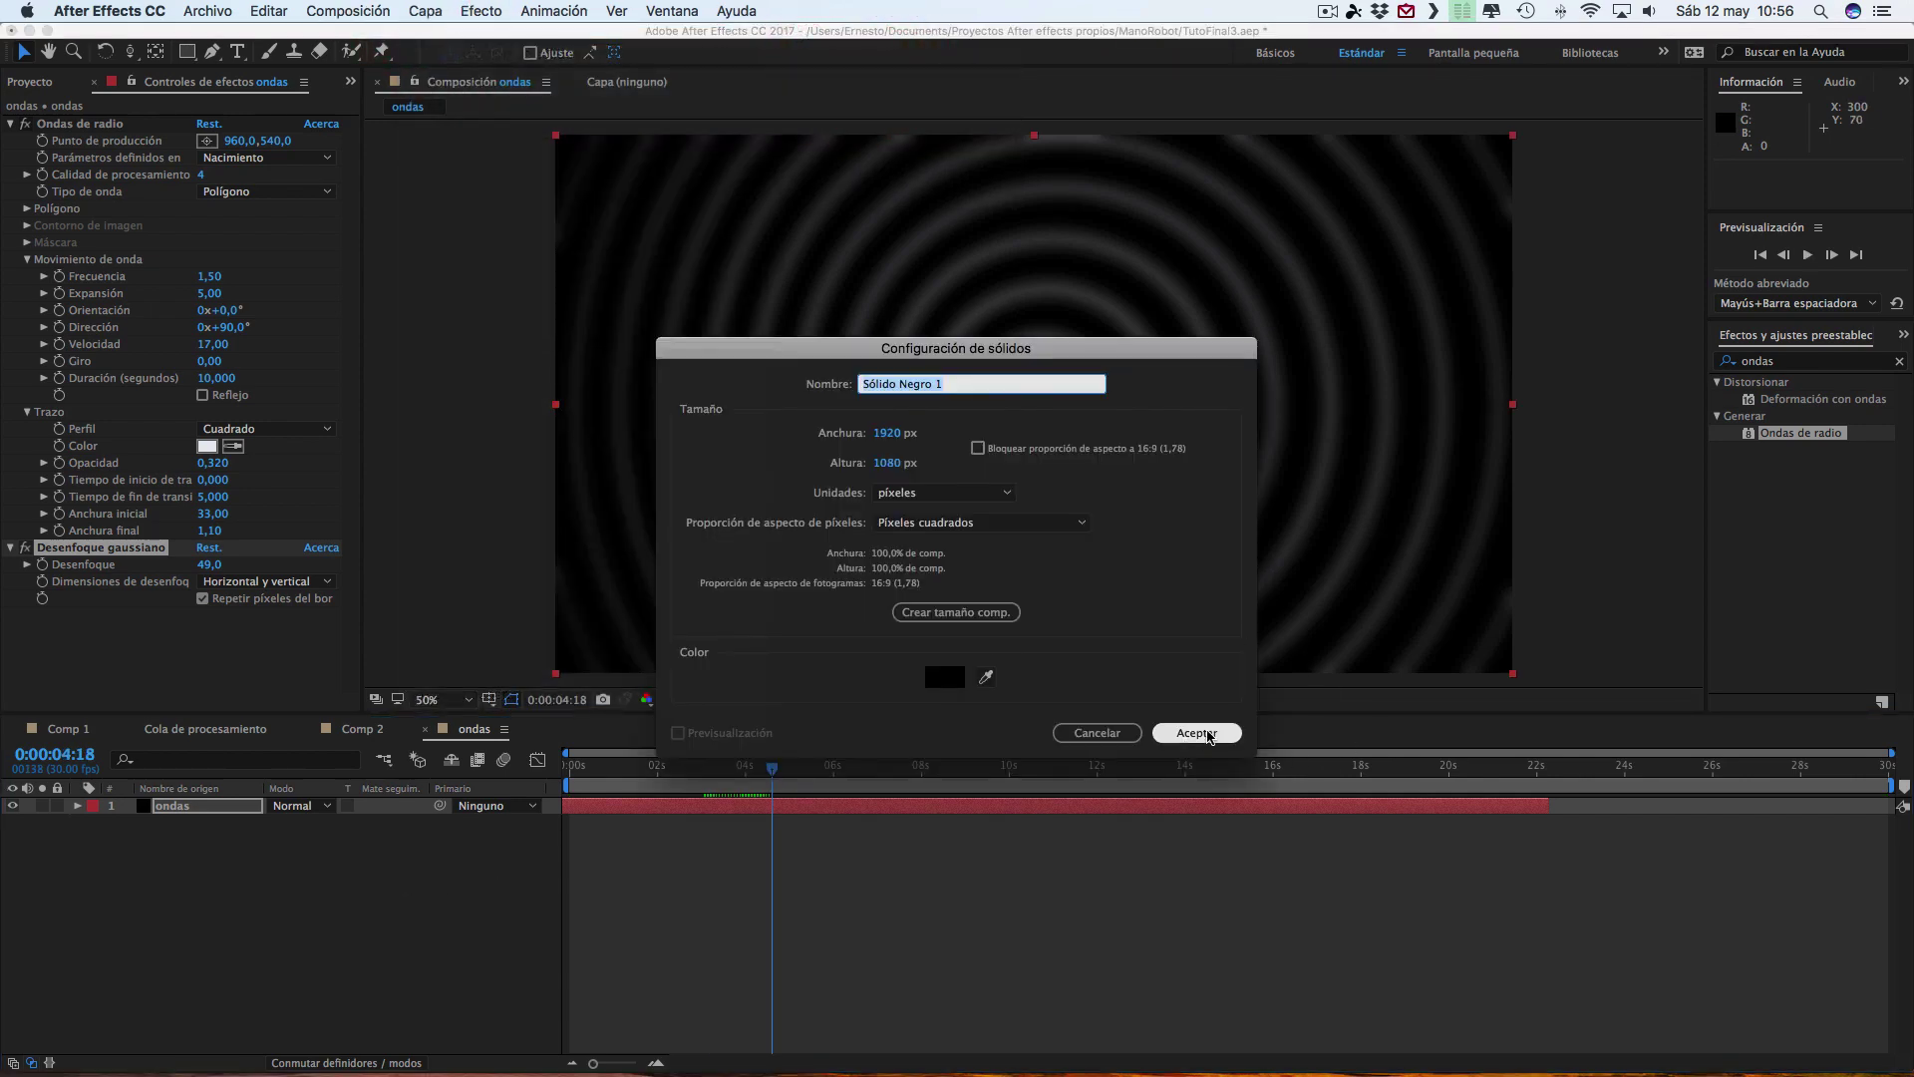
left_click(1196, 733)
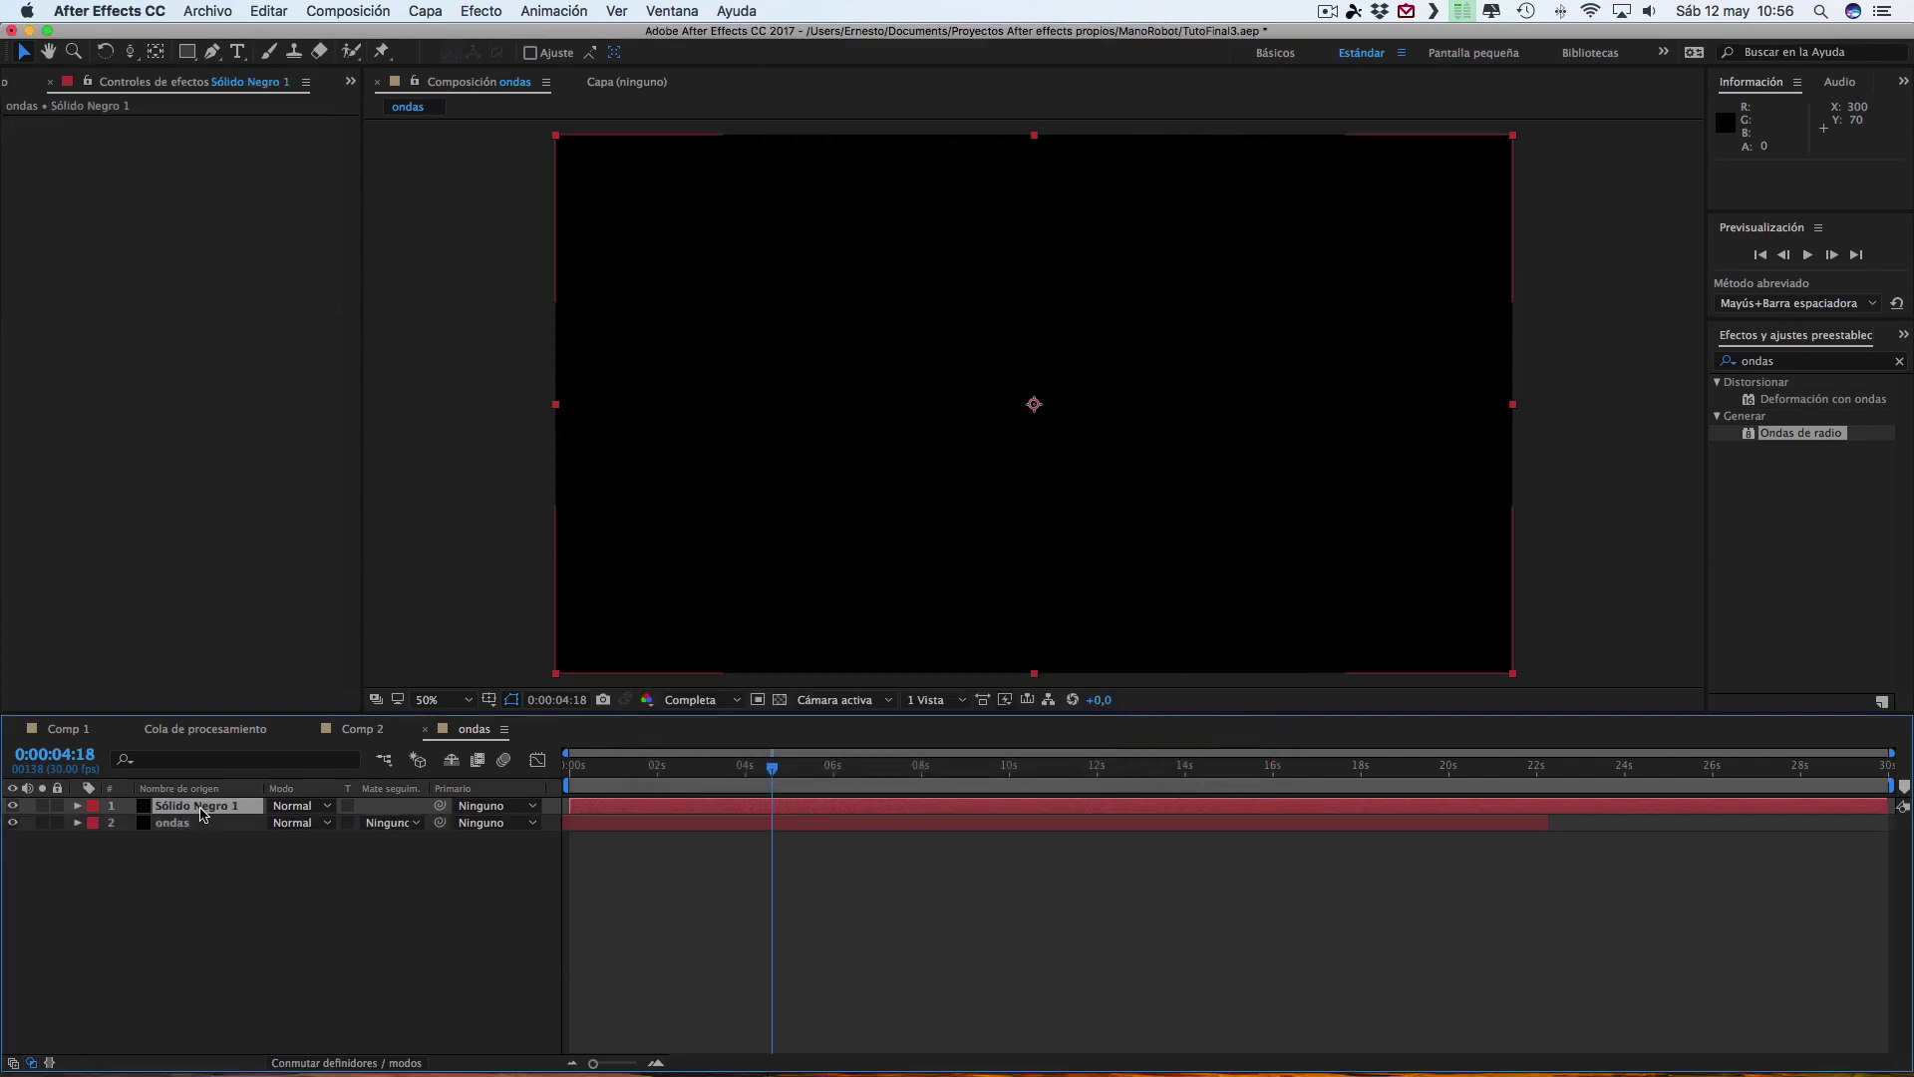
- Draw a closed five-point mask covering the upper right of the solid
left_click(212, 51)
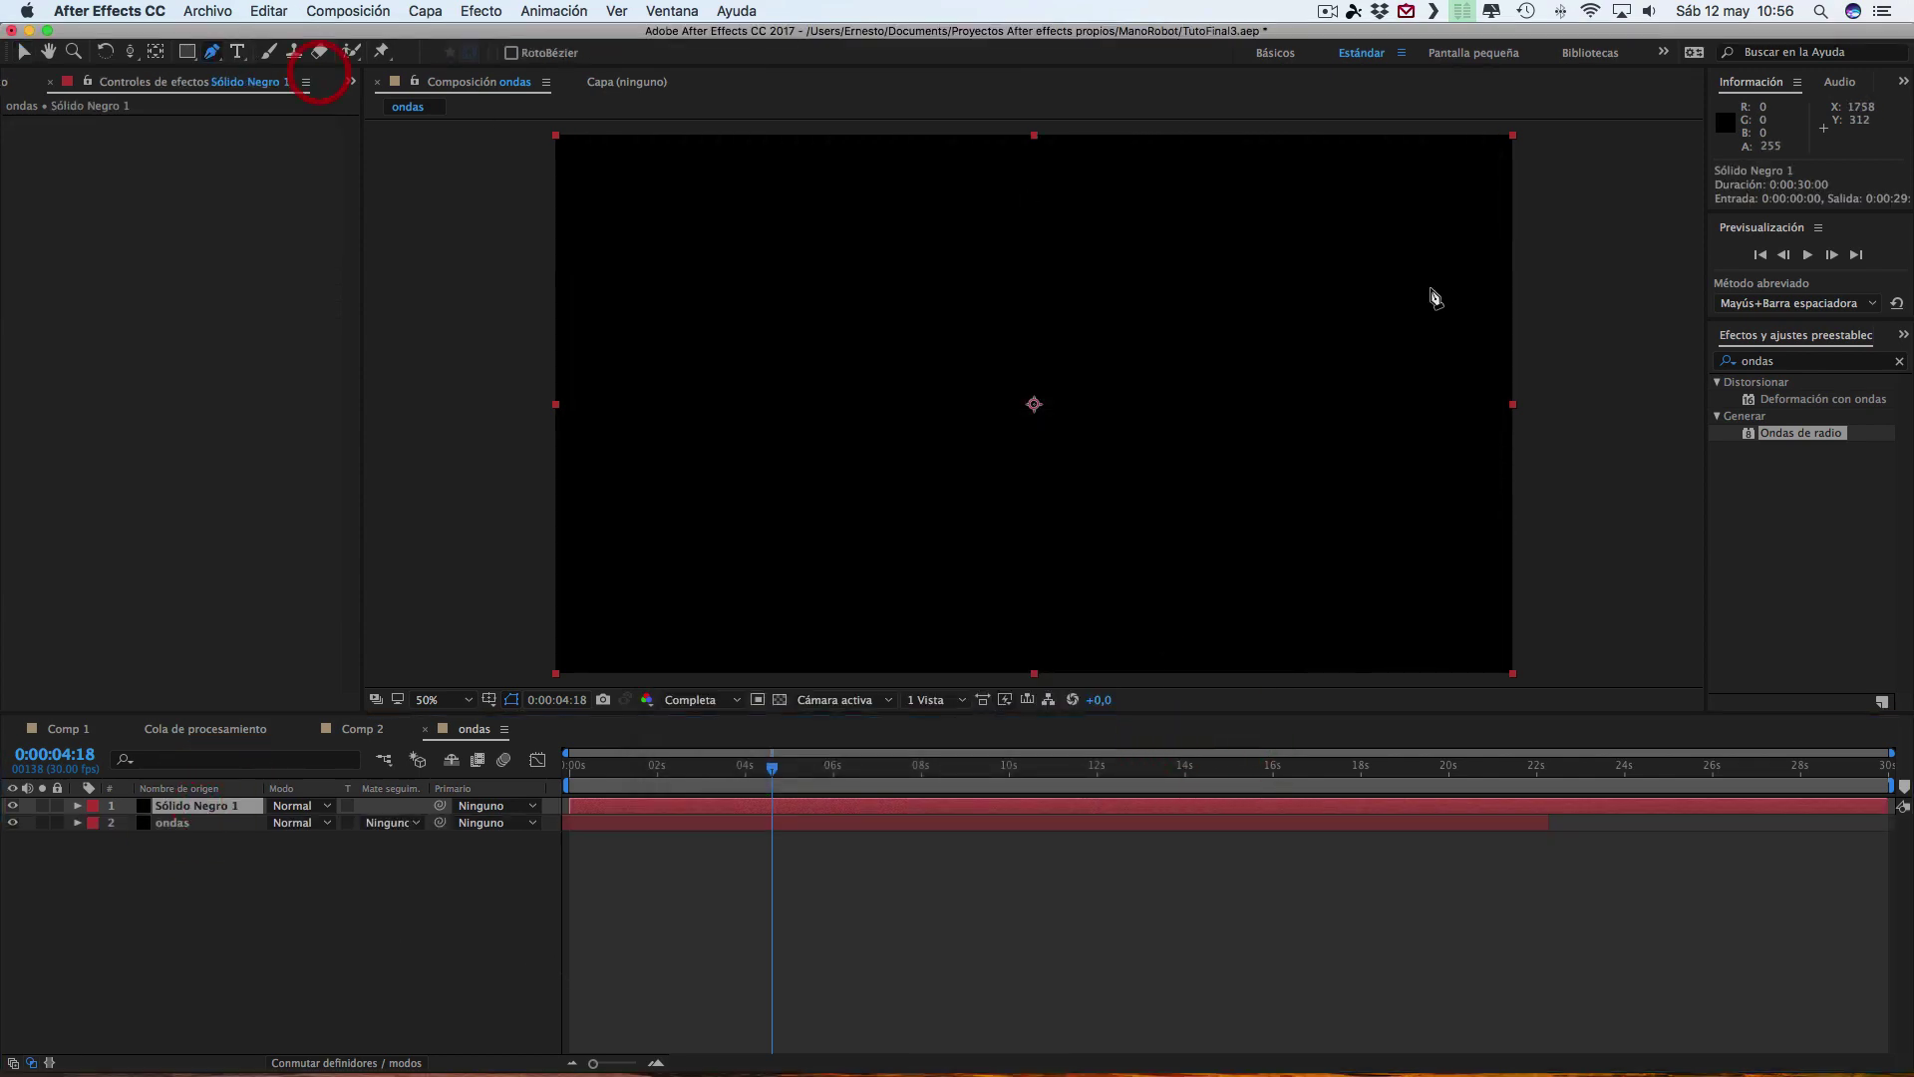
left_click(1087, 130)
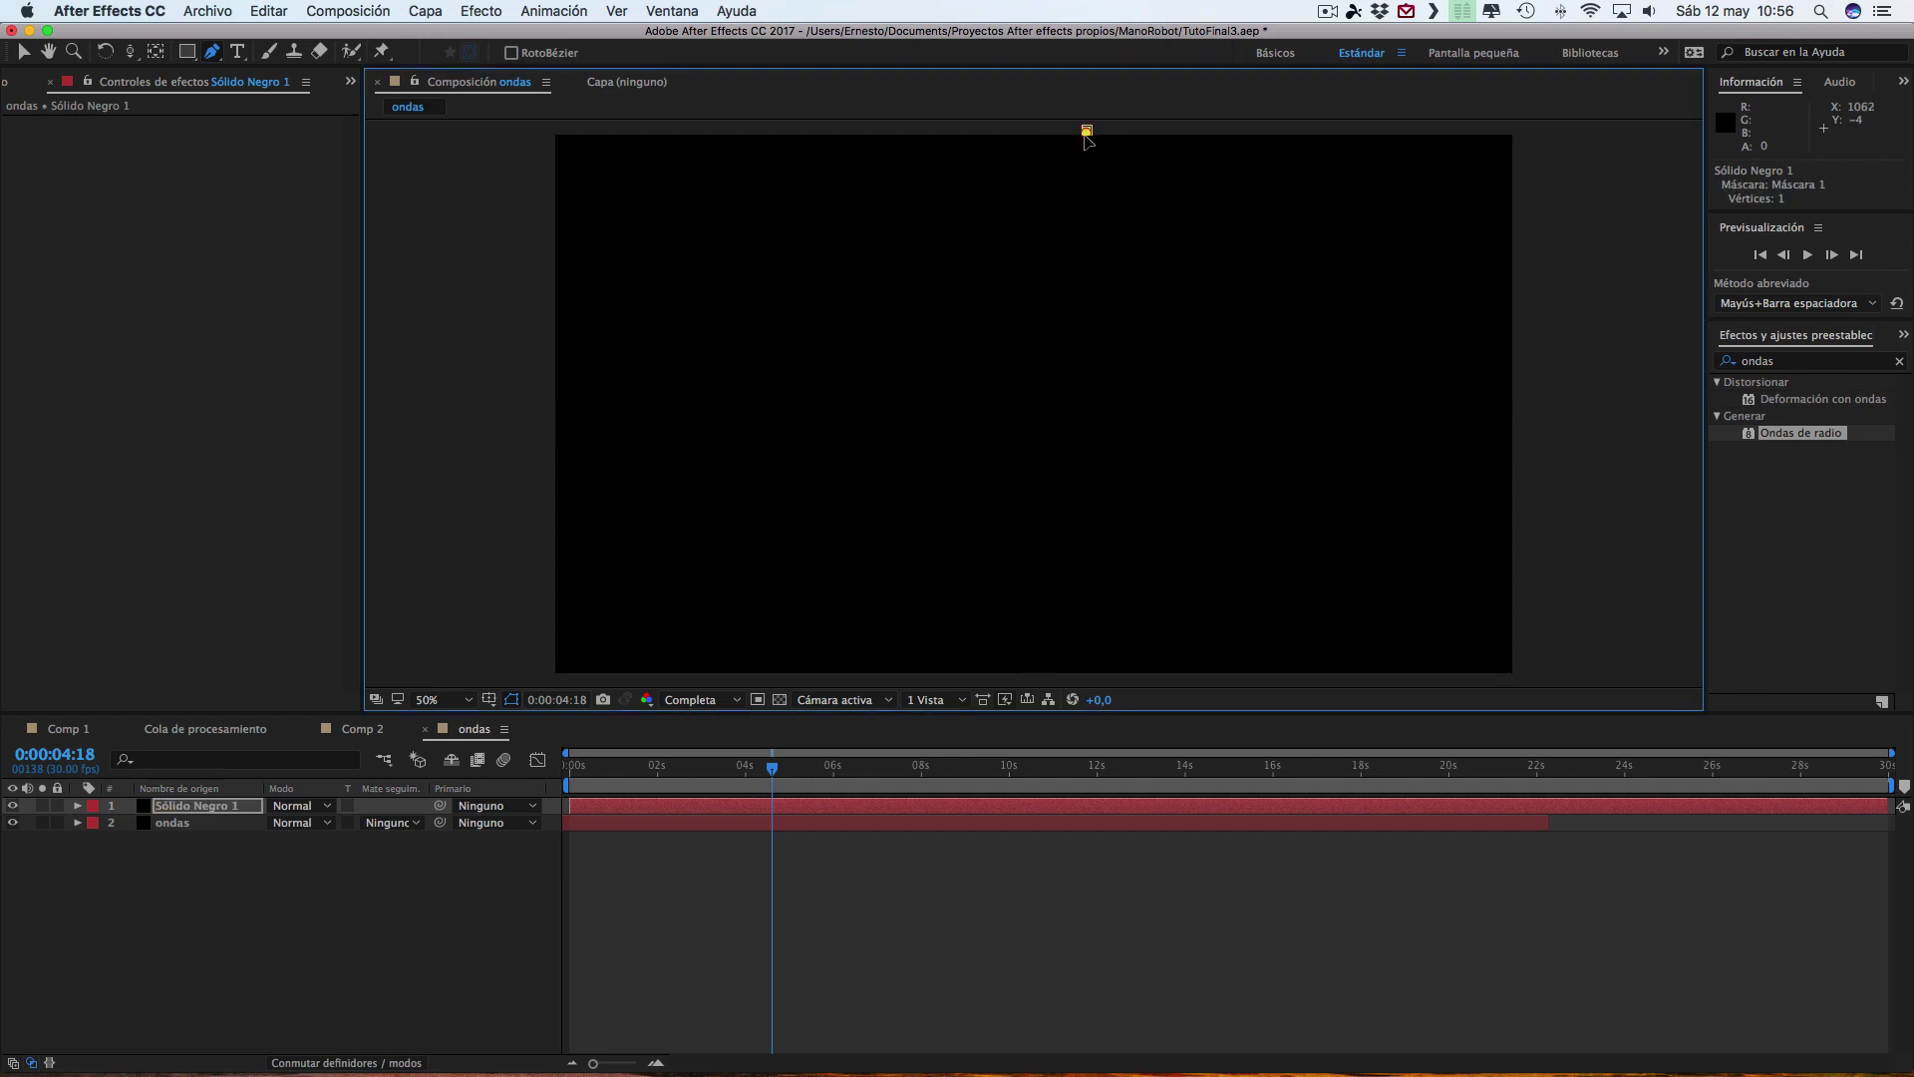
left_click(1019, 399)
left_click(1061, 474)
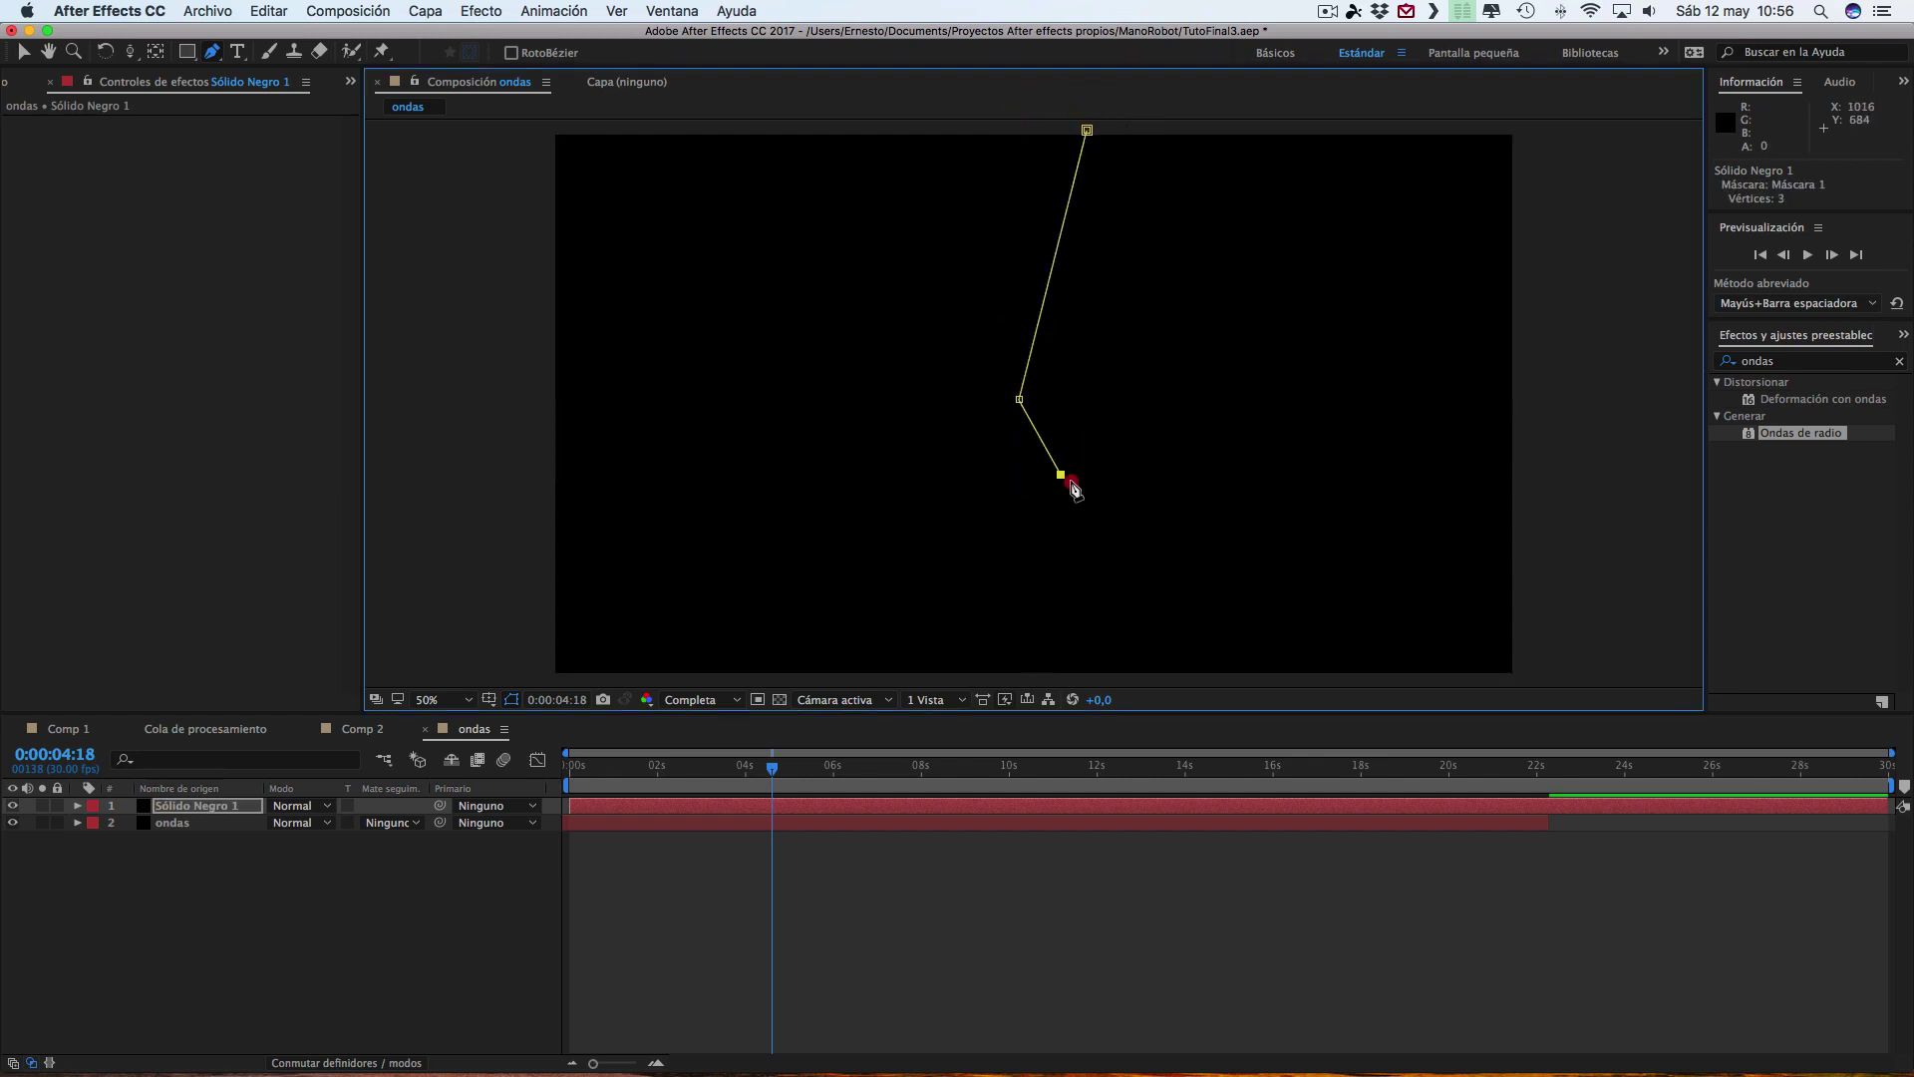
left_click(1634, 519)
left_click(1614, 131)
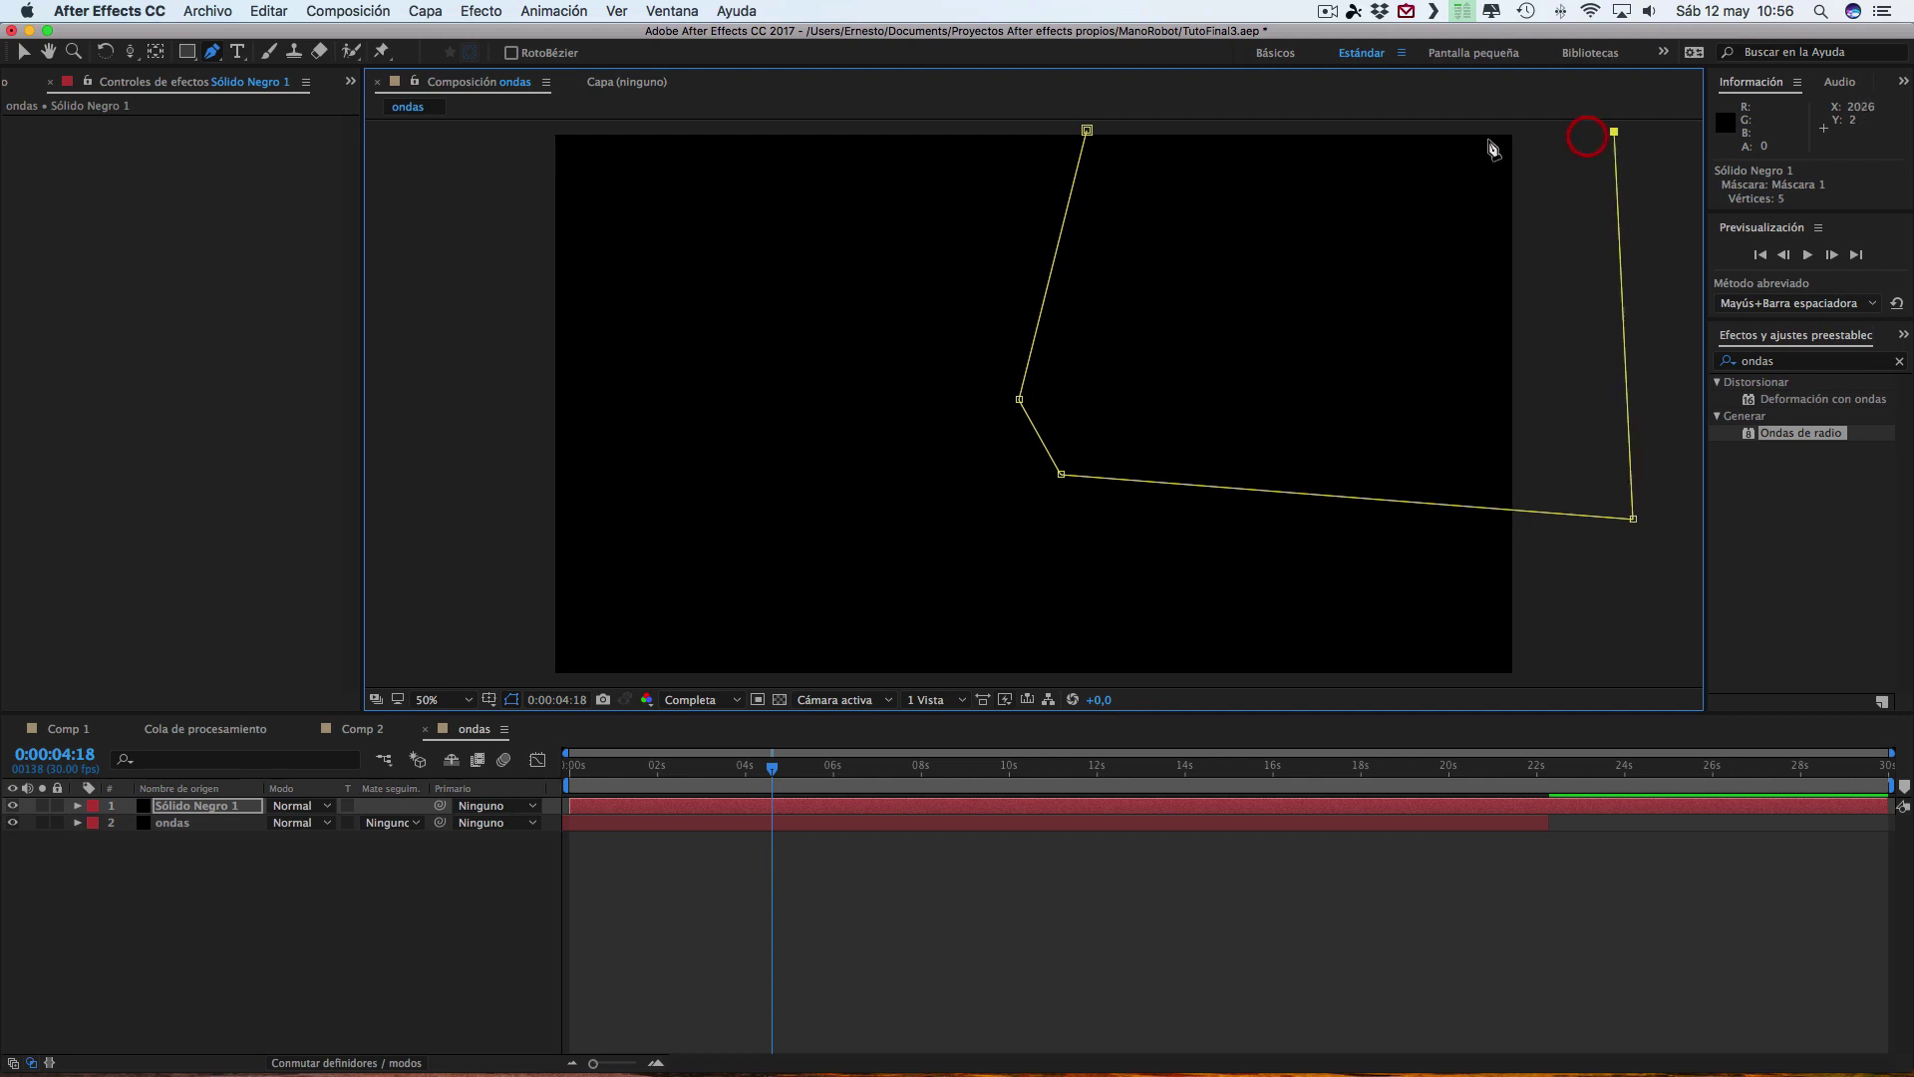
left_click(1087, 131)
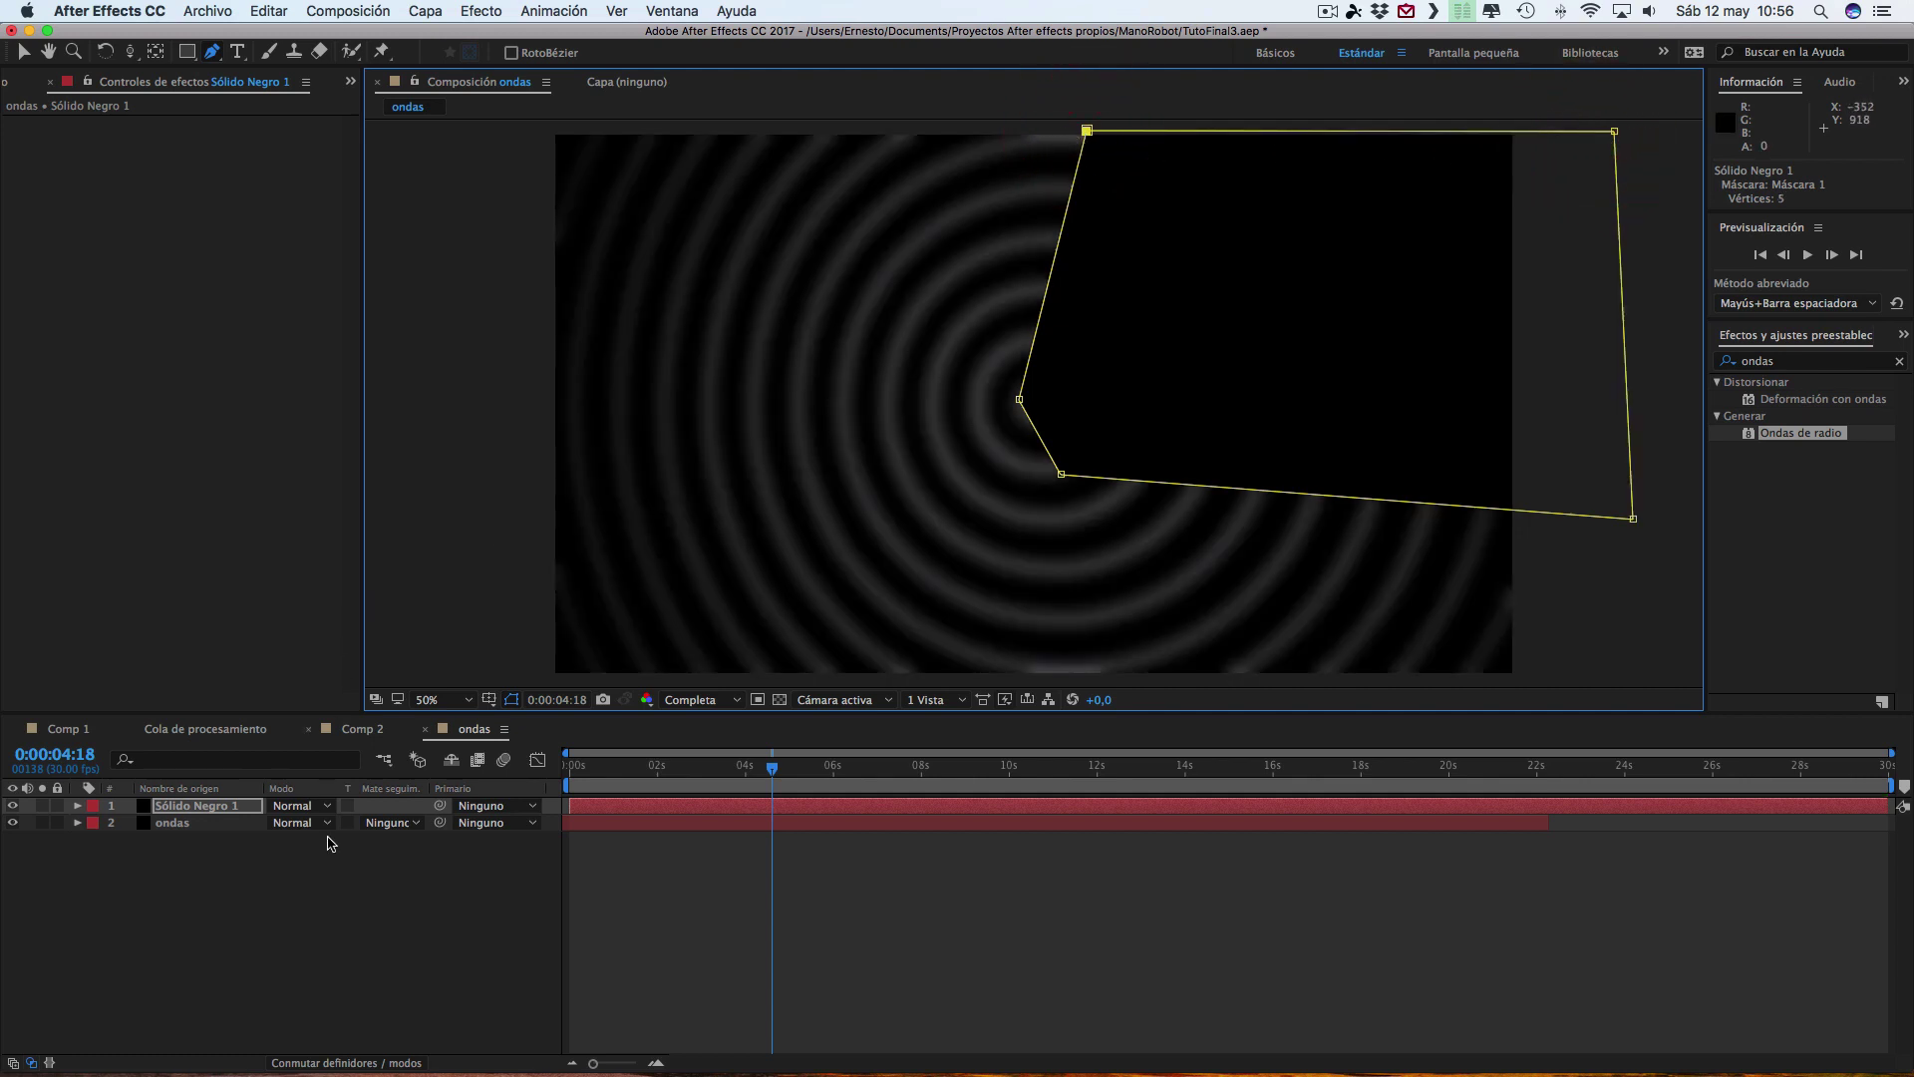
left_click(311, 957)
- Set Máscara 1 feather to 219 px and expansion to 192 px
left_click(190, 812)
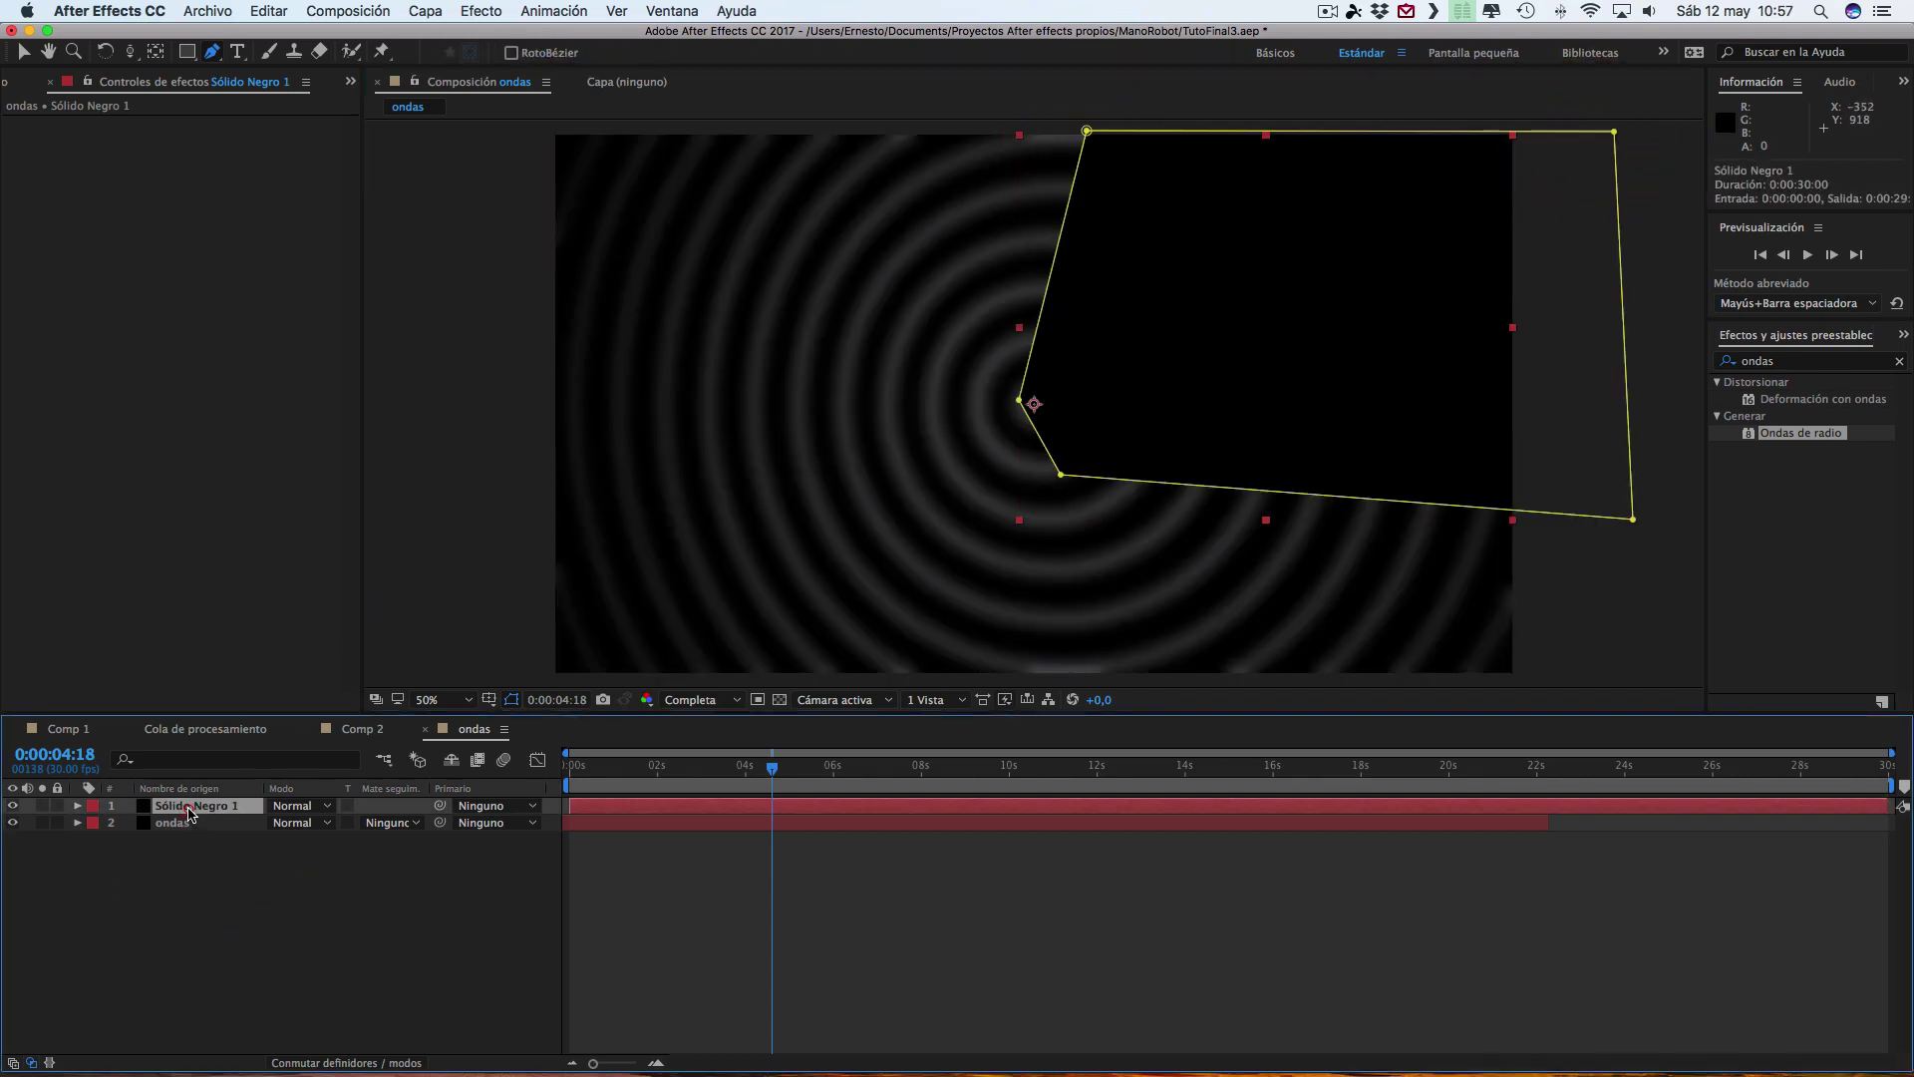
left_click(77, 806)
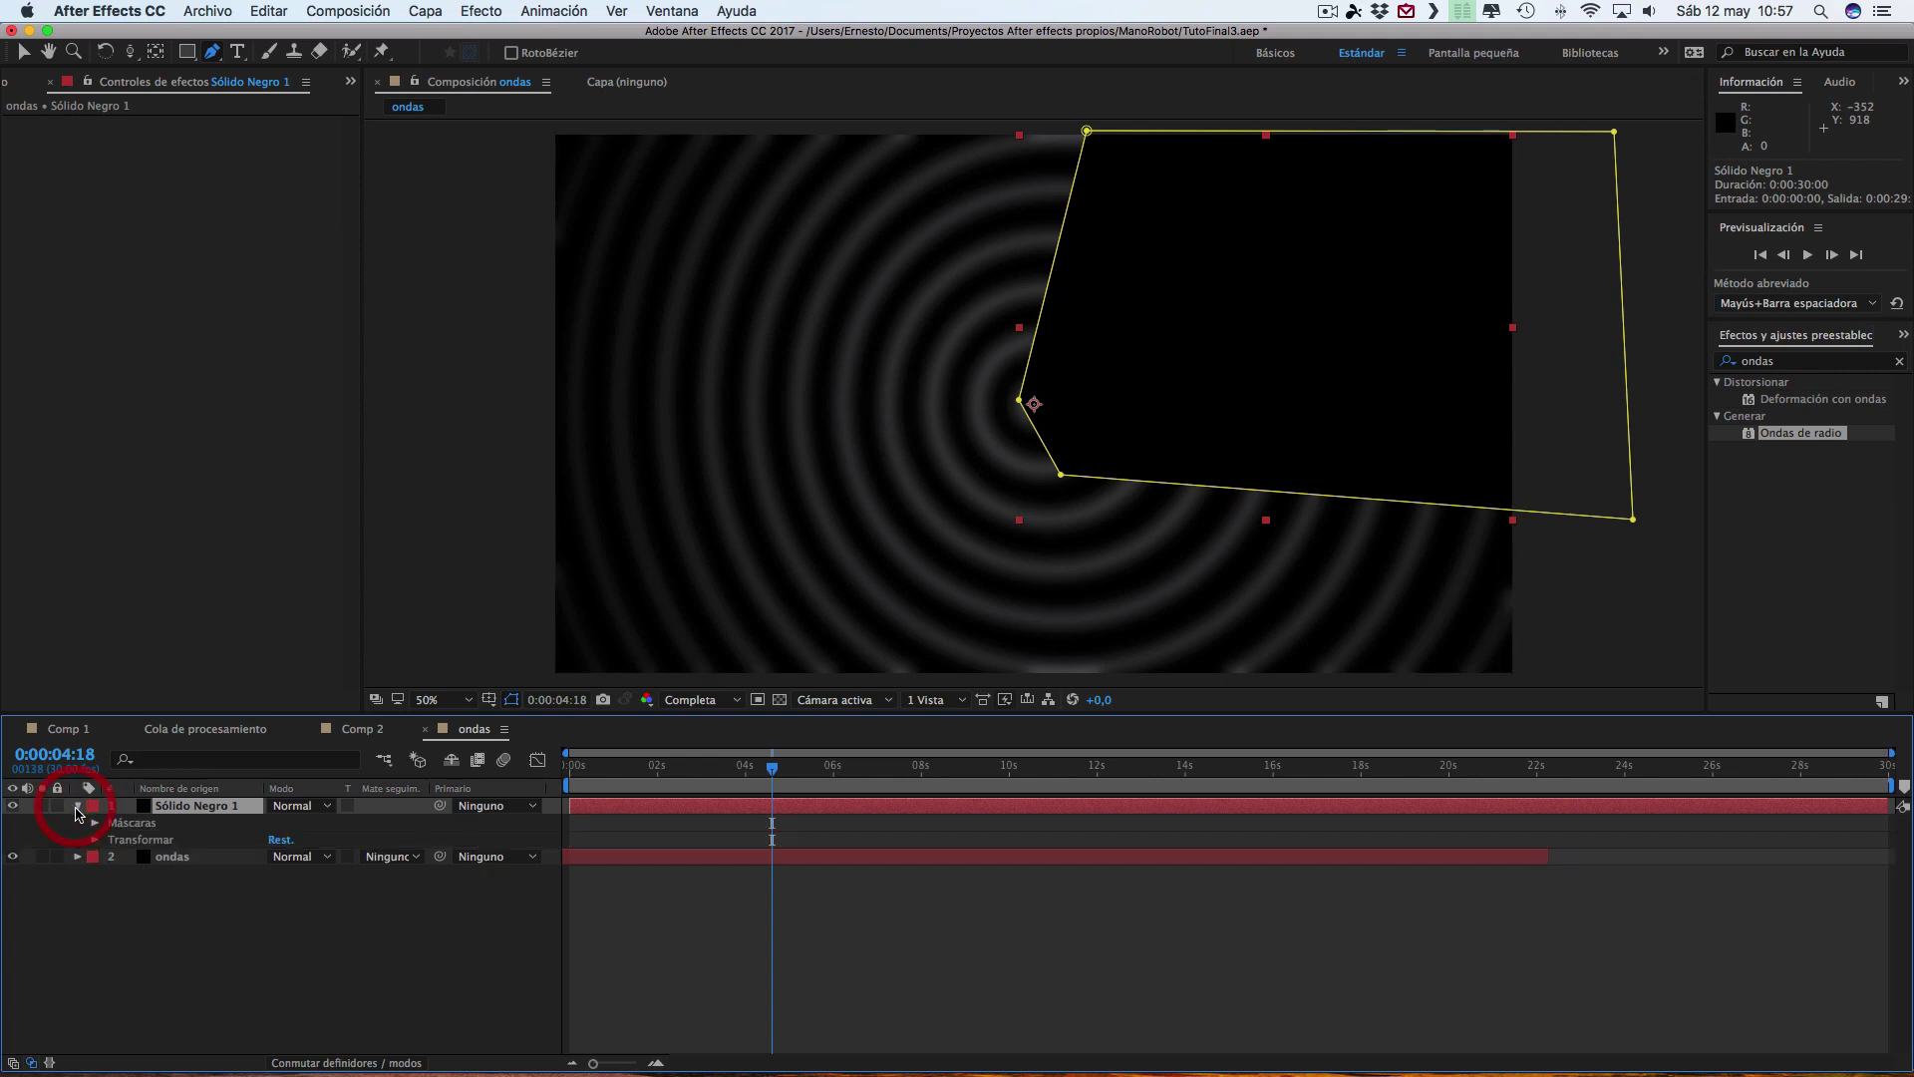
left_click(95, 824)
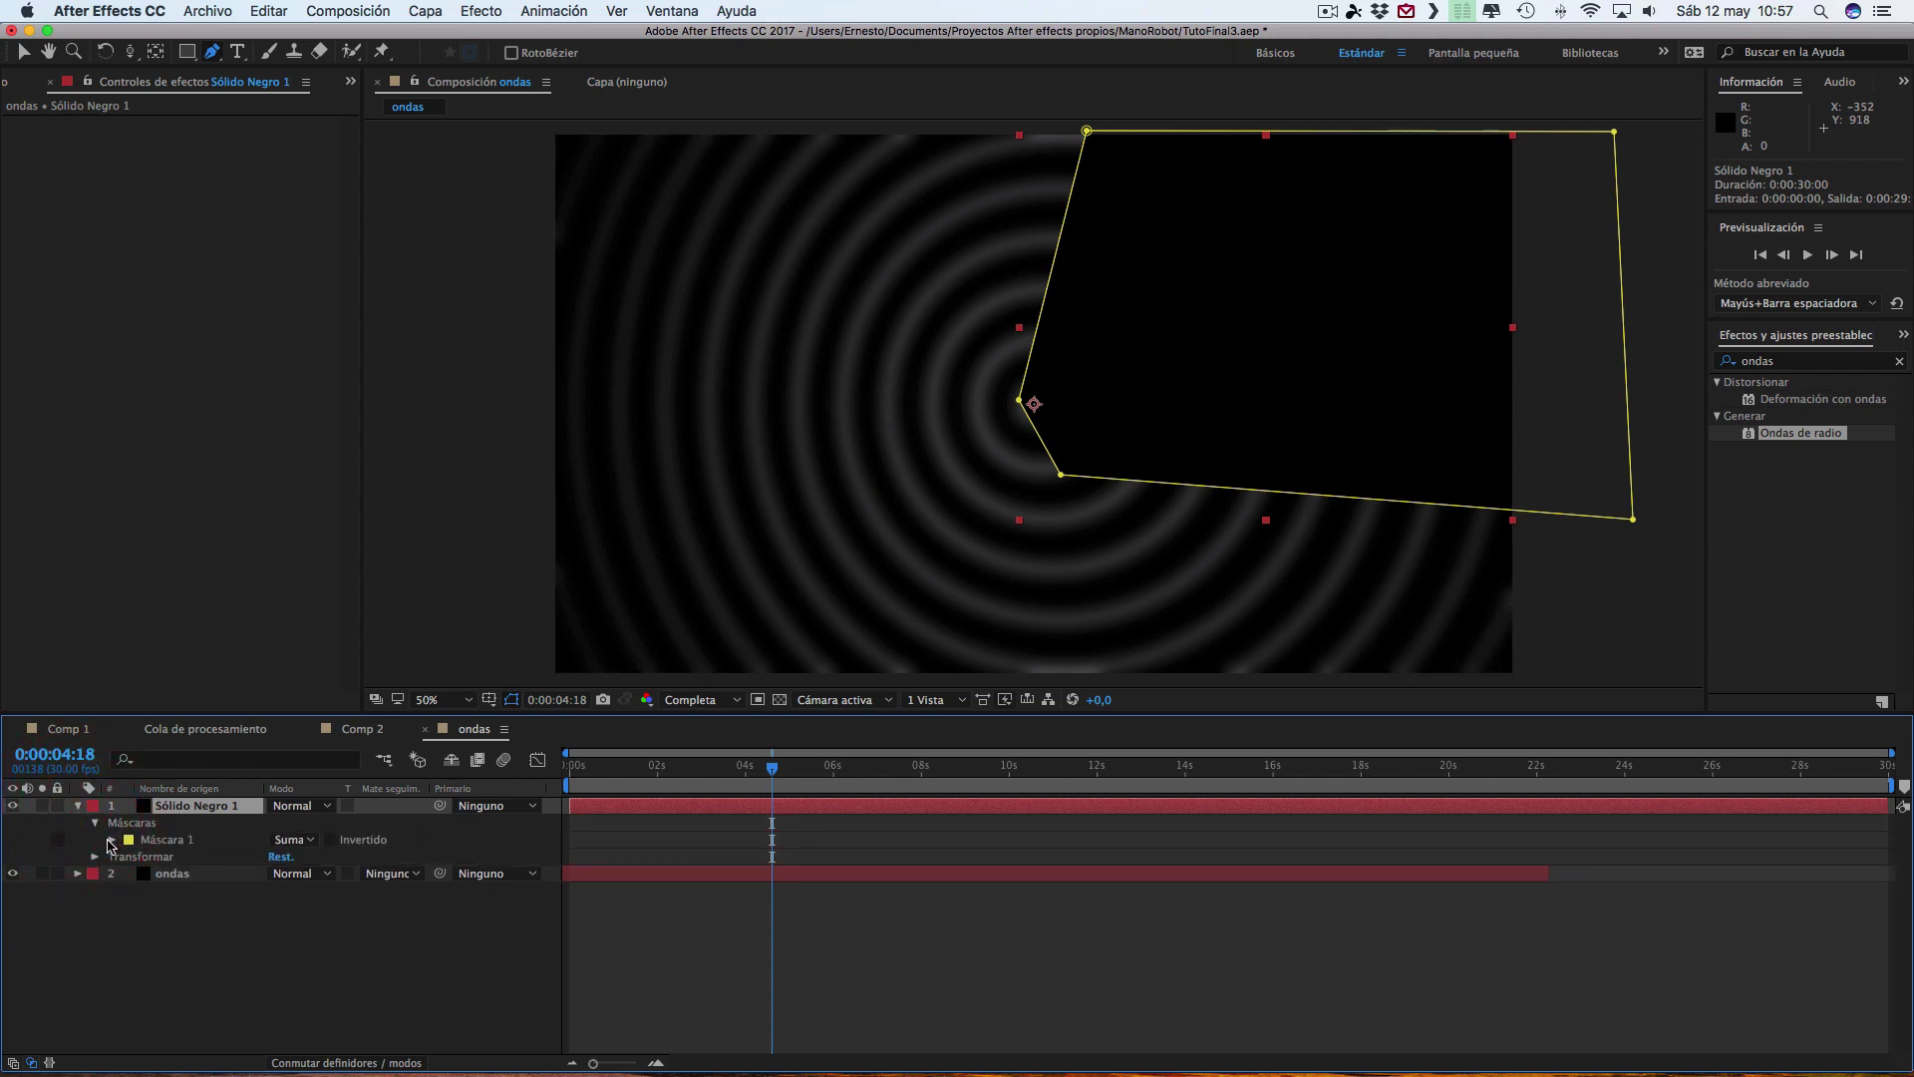
left_click(111, 841)
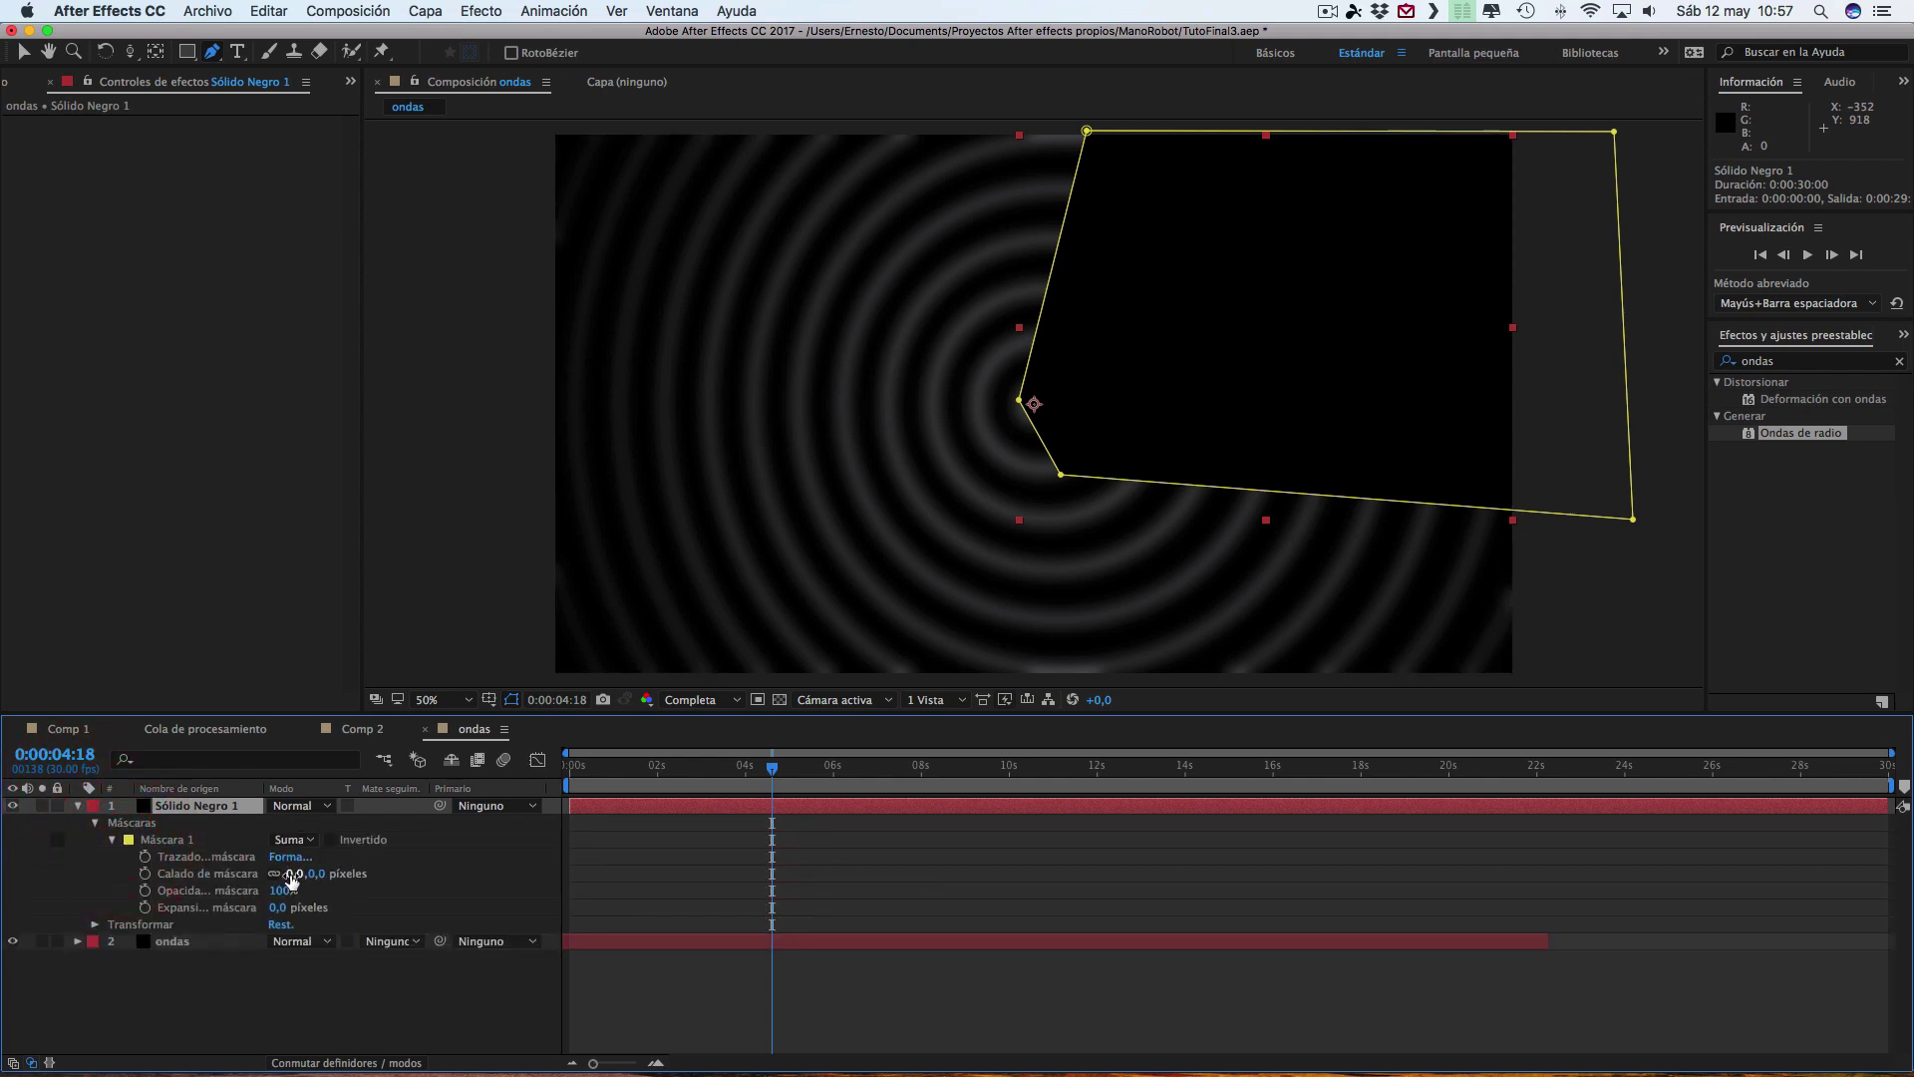
left_click_drag(291, 877, 470, 885)
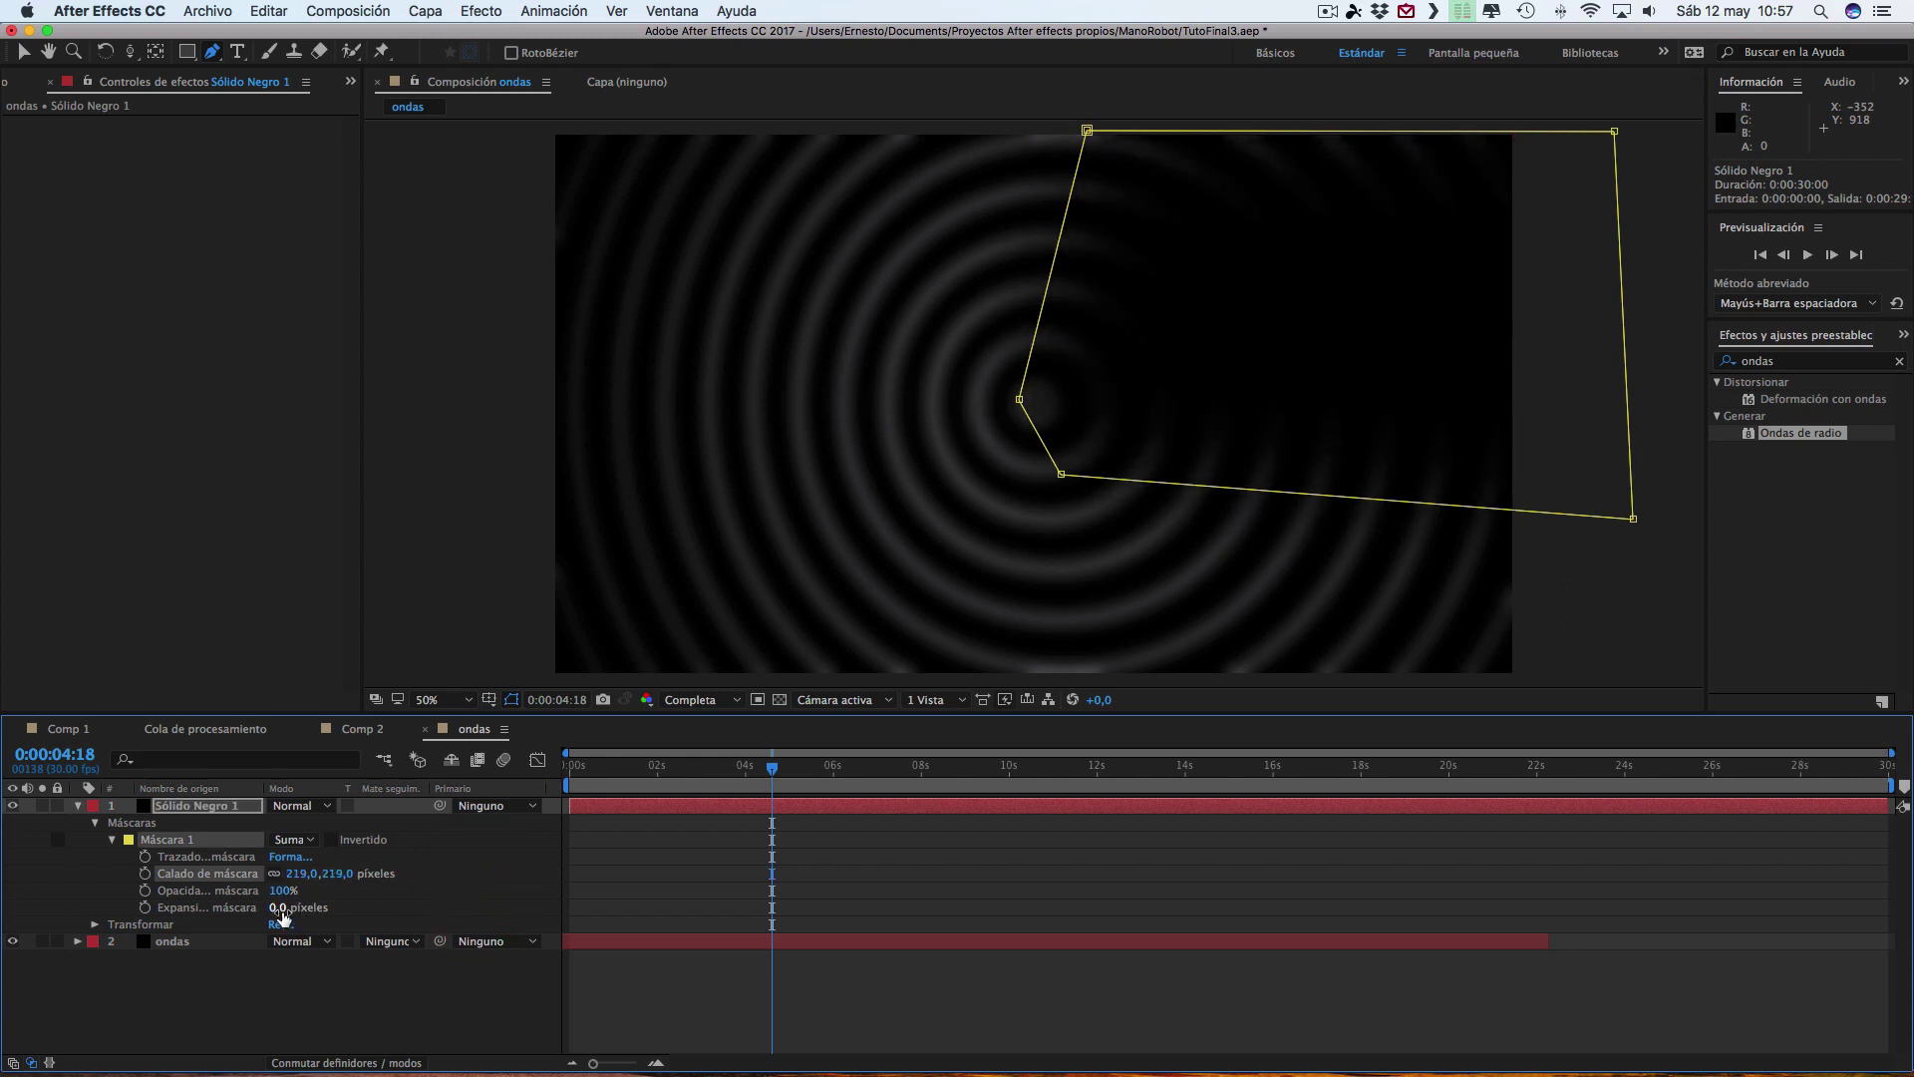
left_click_drag(280, 909, 305, 908)
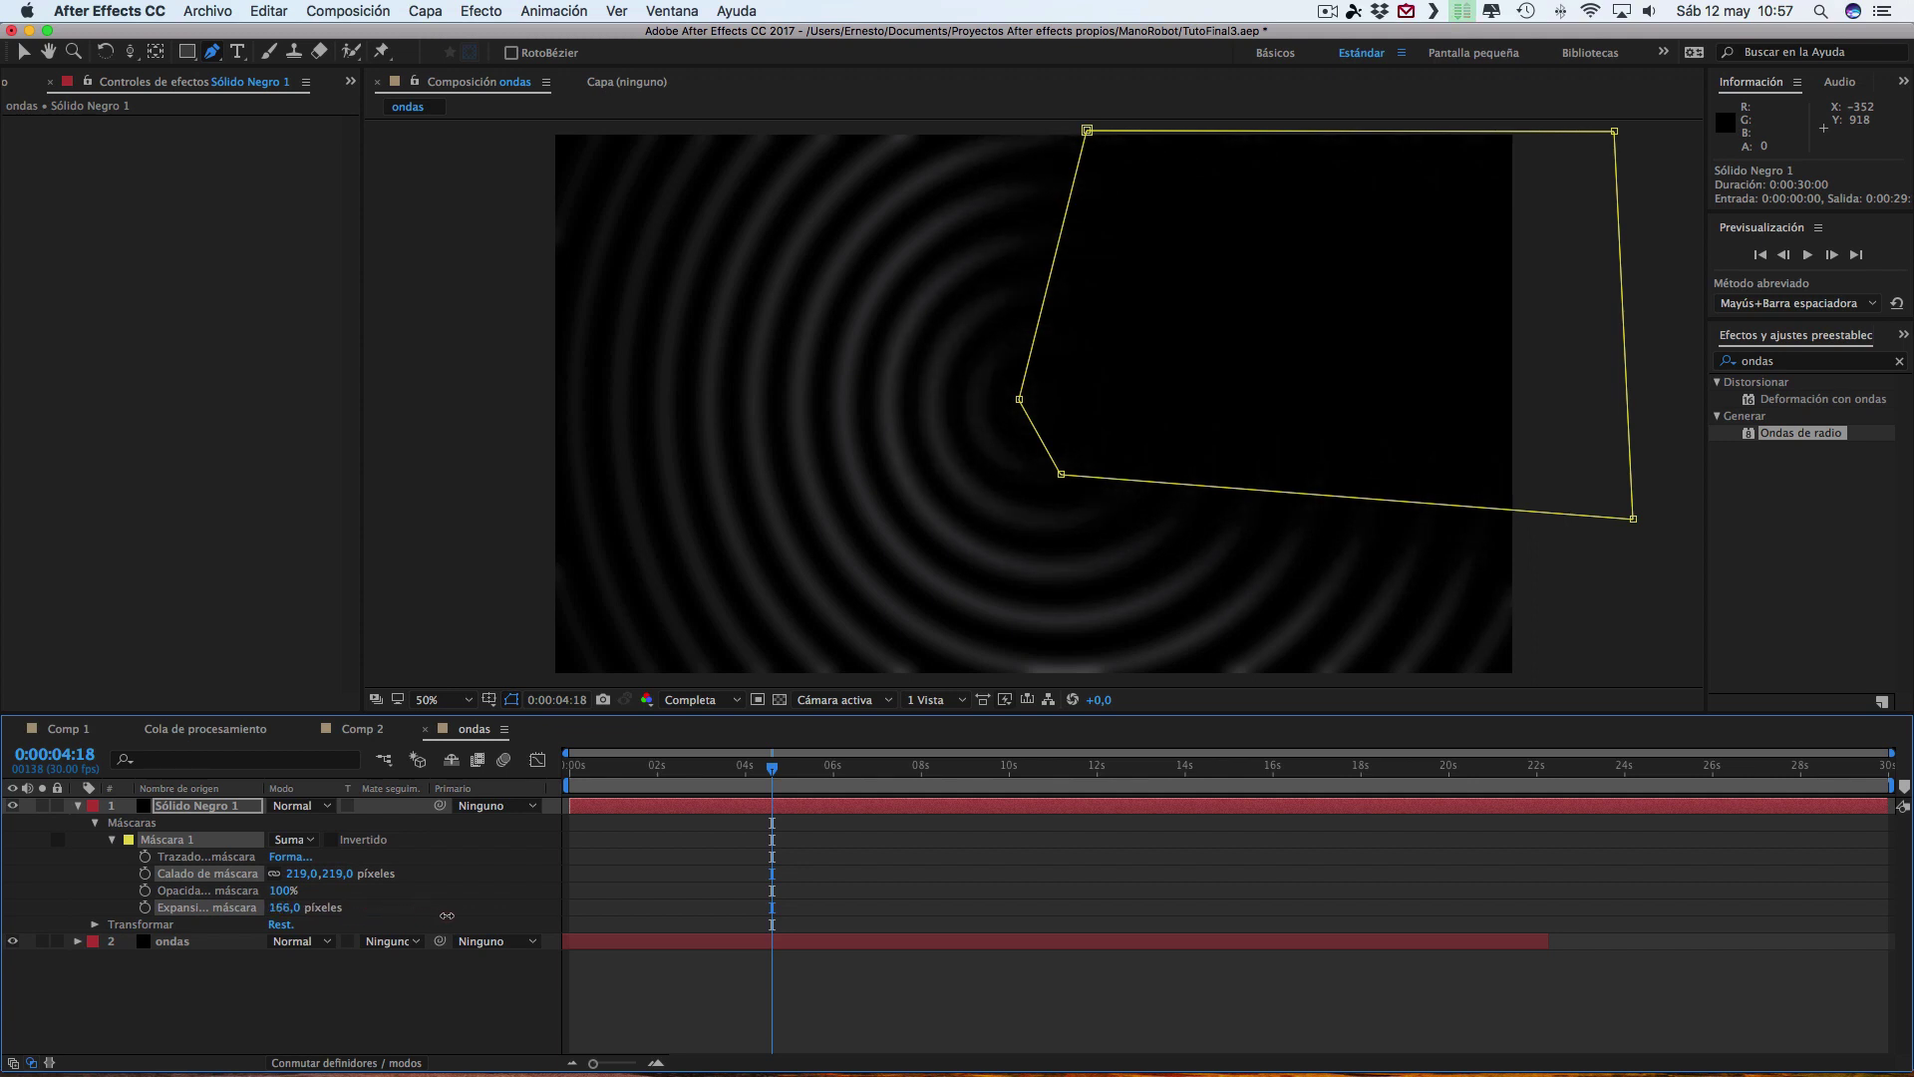
left_click(420, 907)
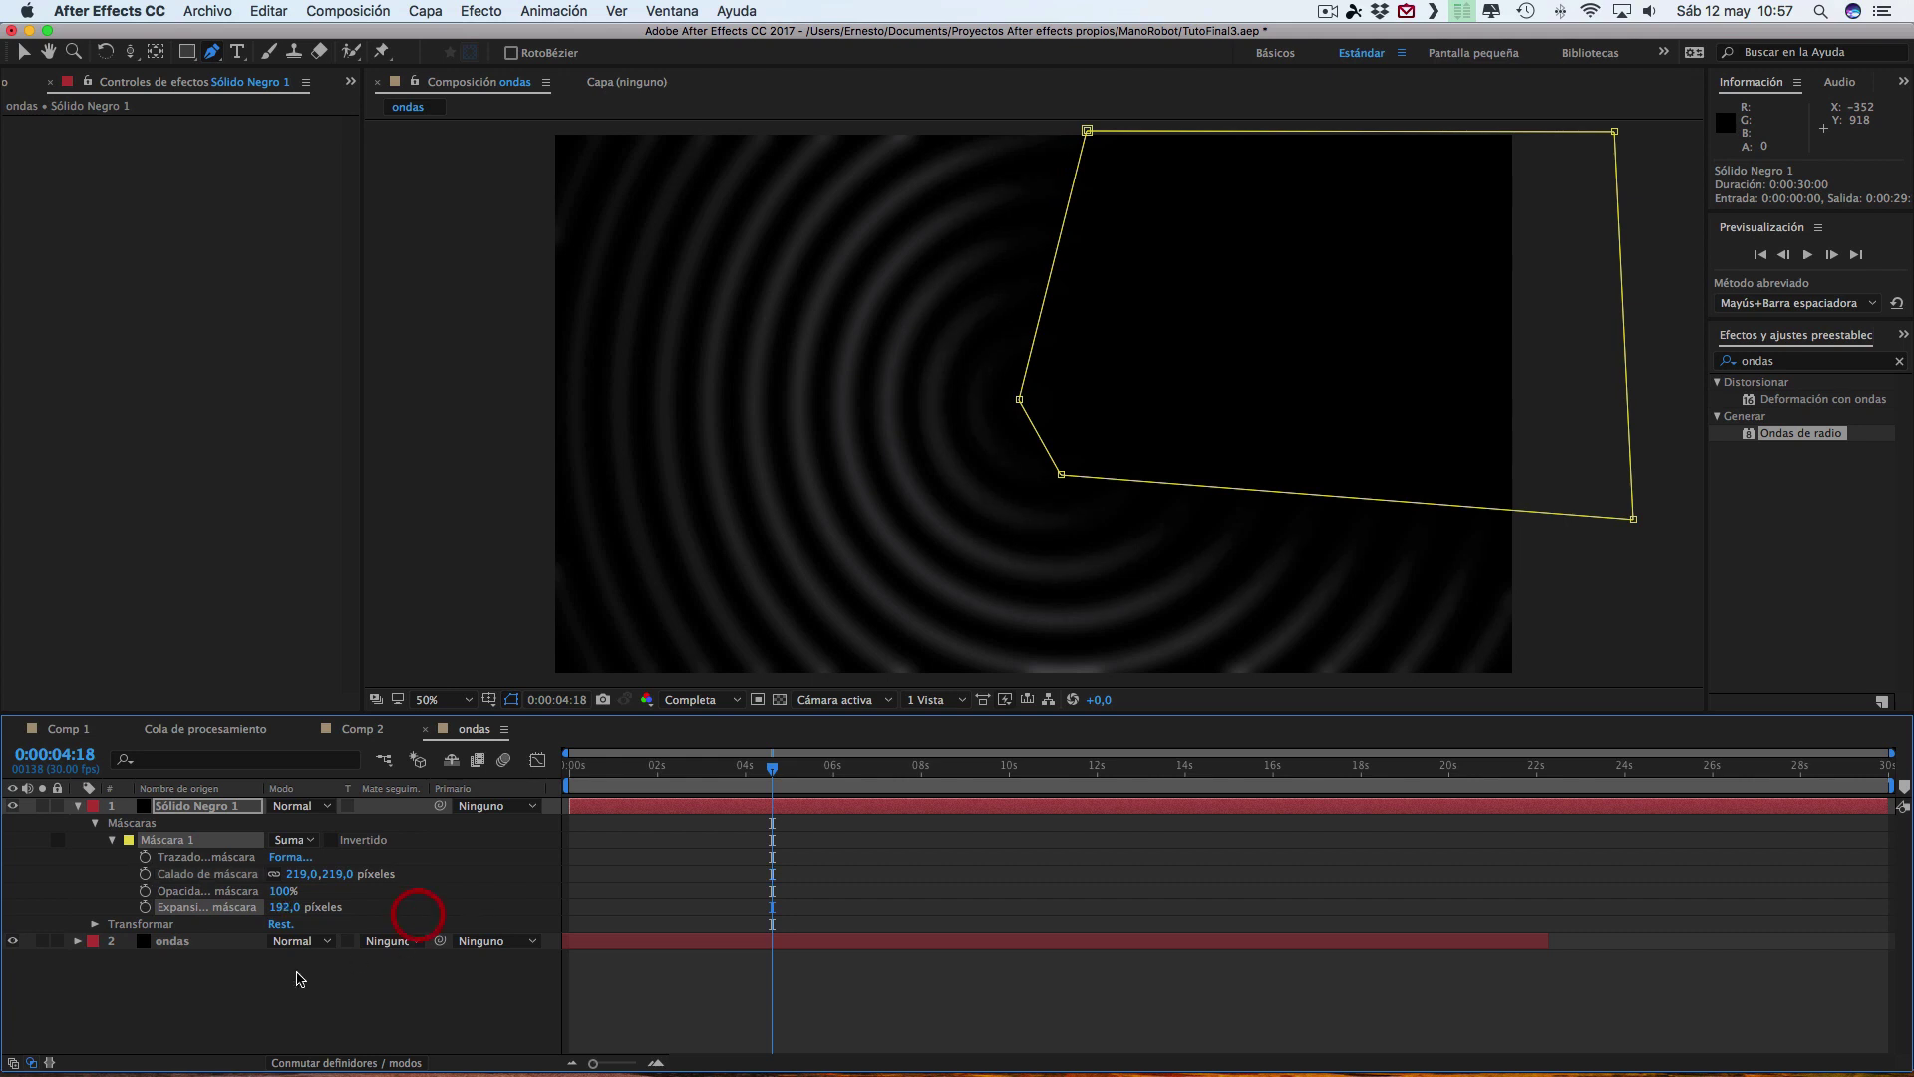
- Collapse the solid and place the ondas composition in Comp 2 below the saber
left_click(179, 810)
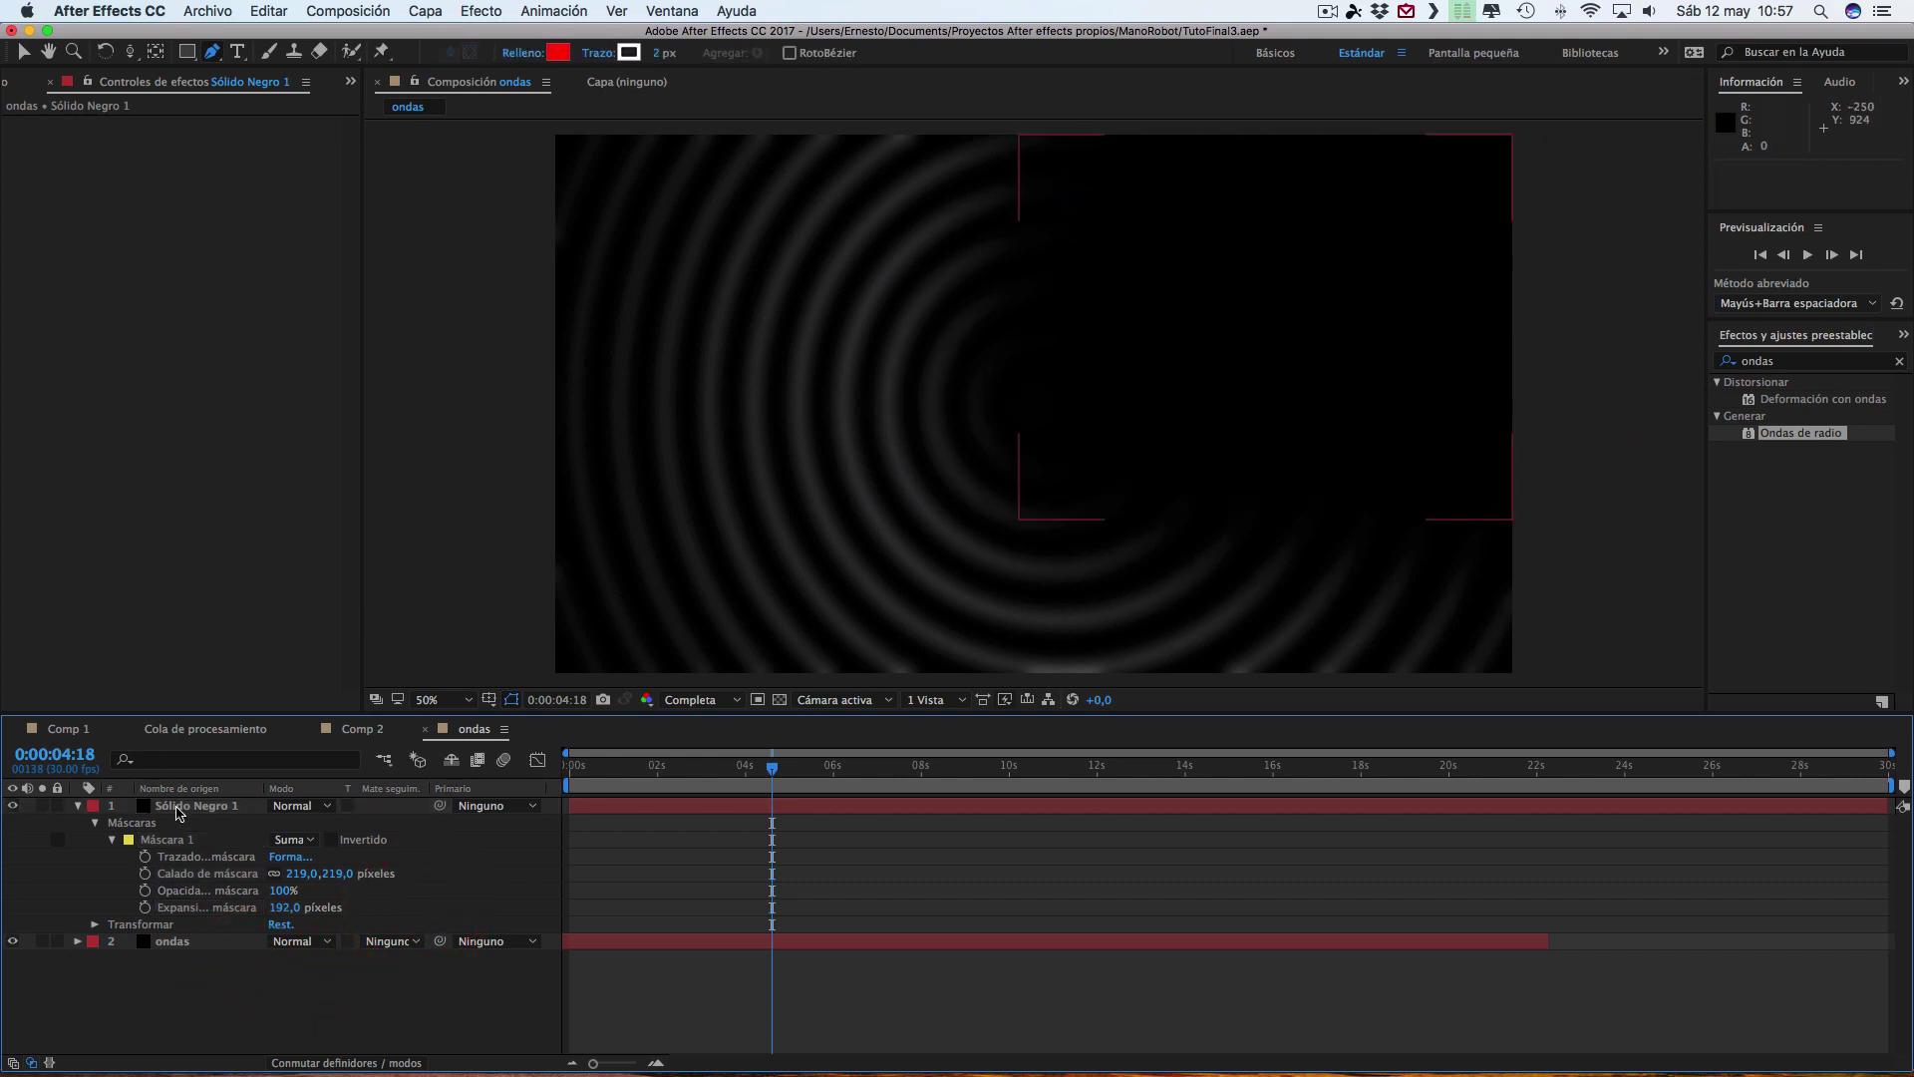
left_click(78, 806)
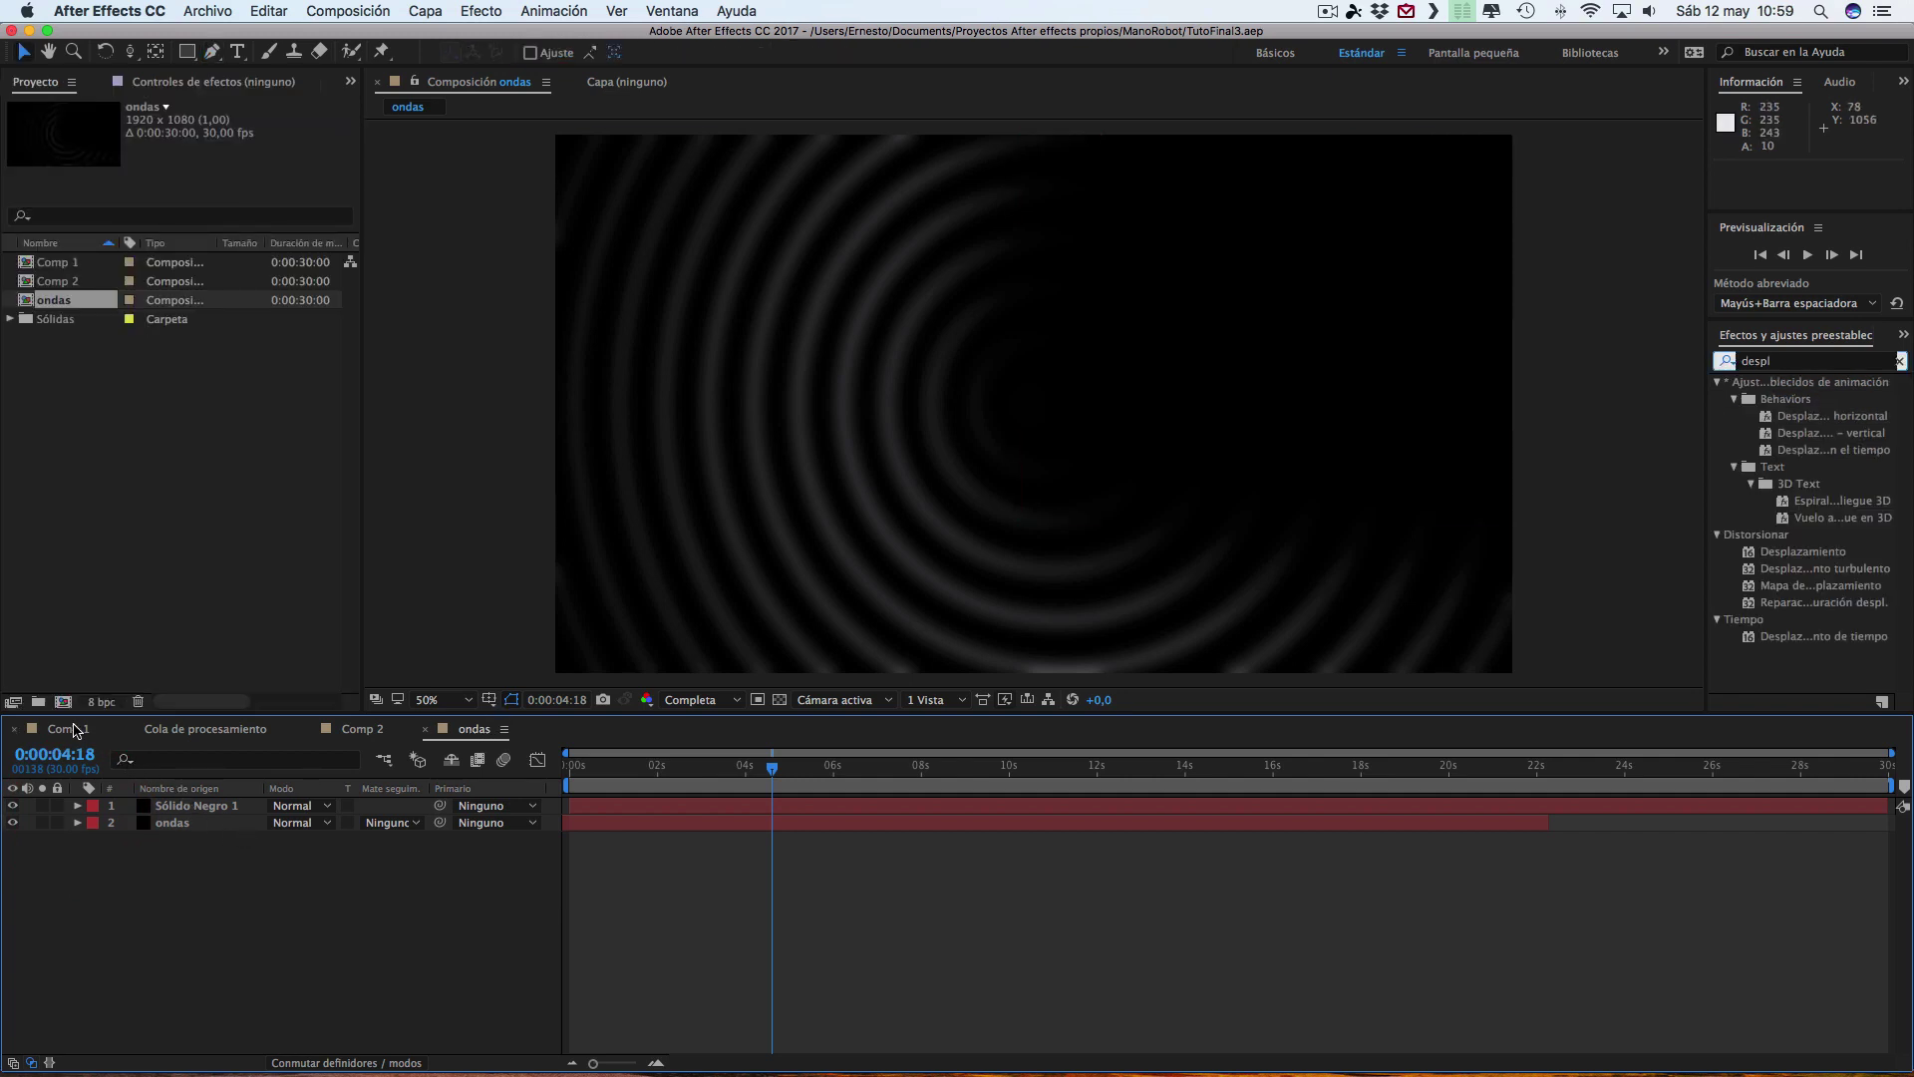
left_click(367, 731)
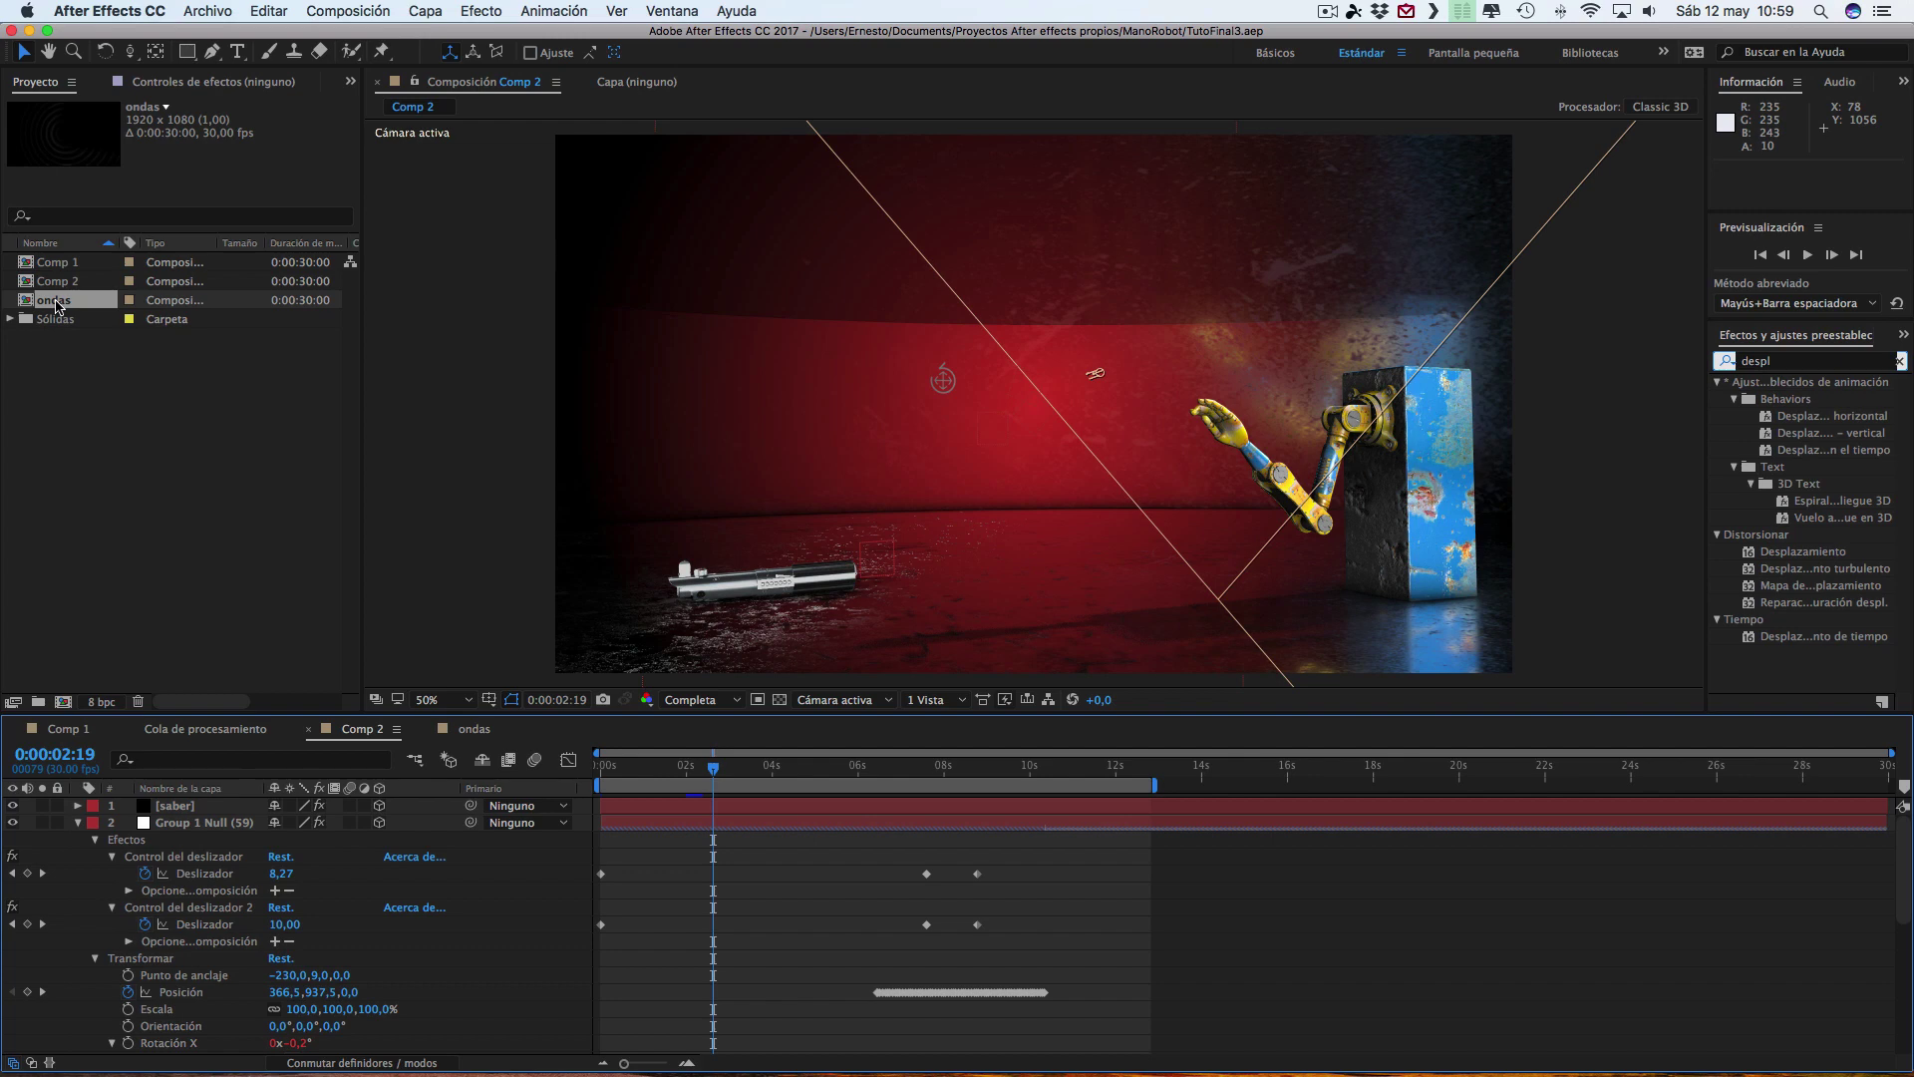
left_click_drag(57, 306, 219, 817)
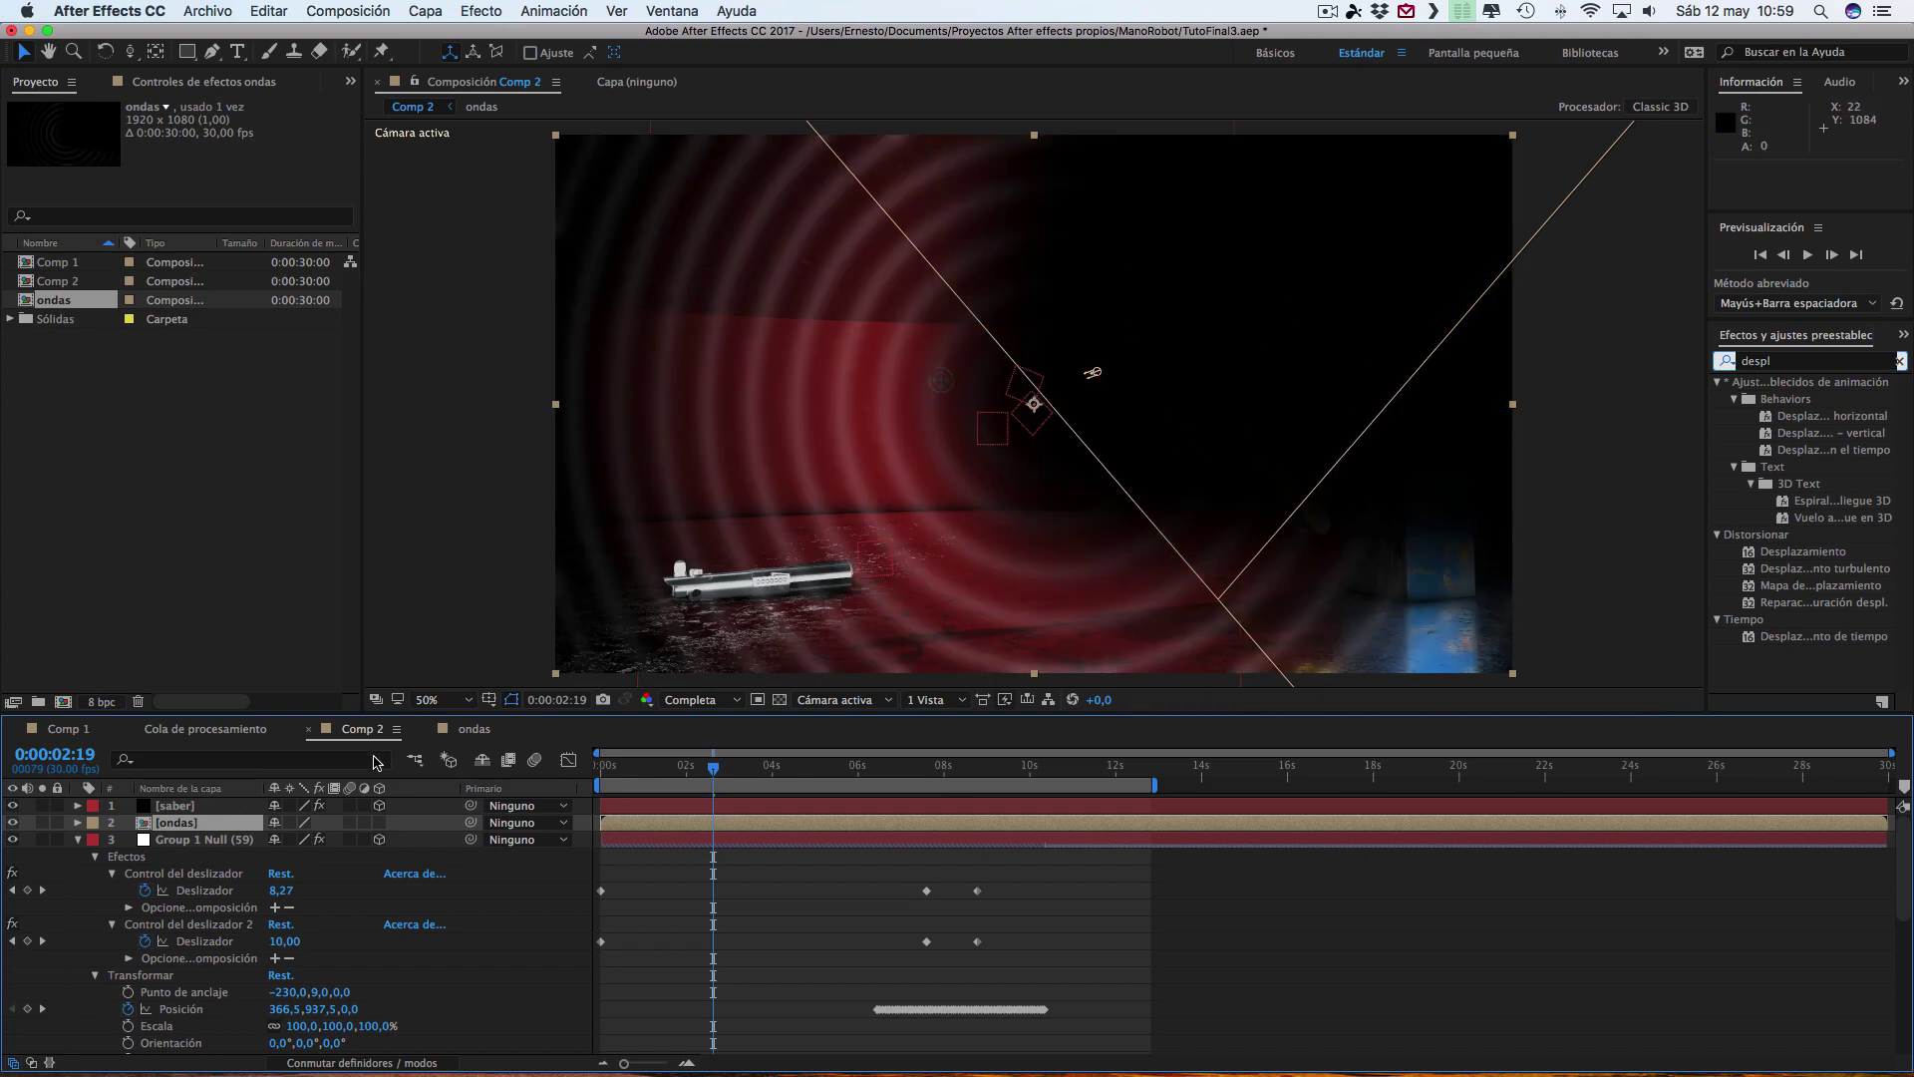
- In ondas, set the rings layer's Track Matte to Alpha Inverted from the solid
left_click(483, 732)
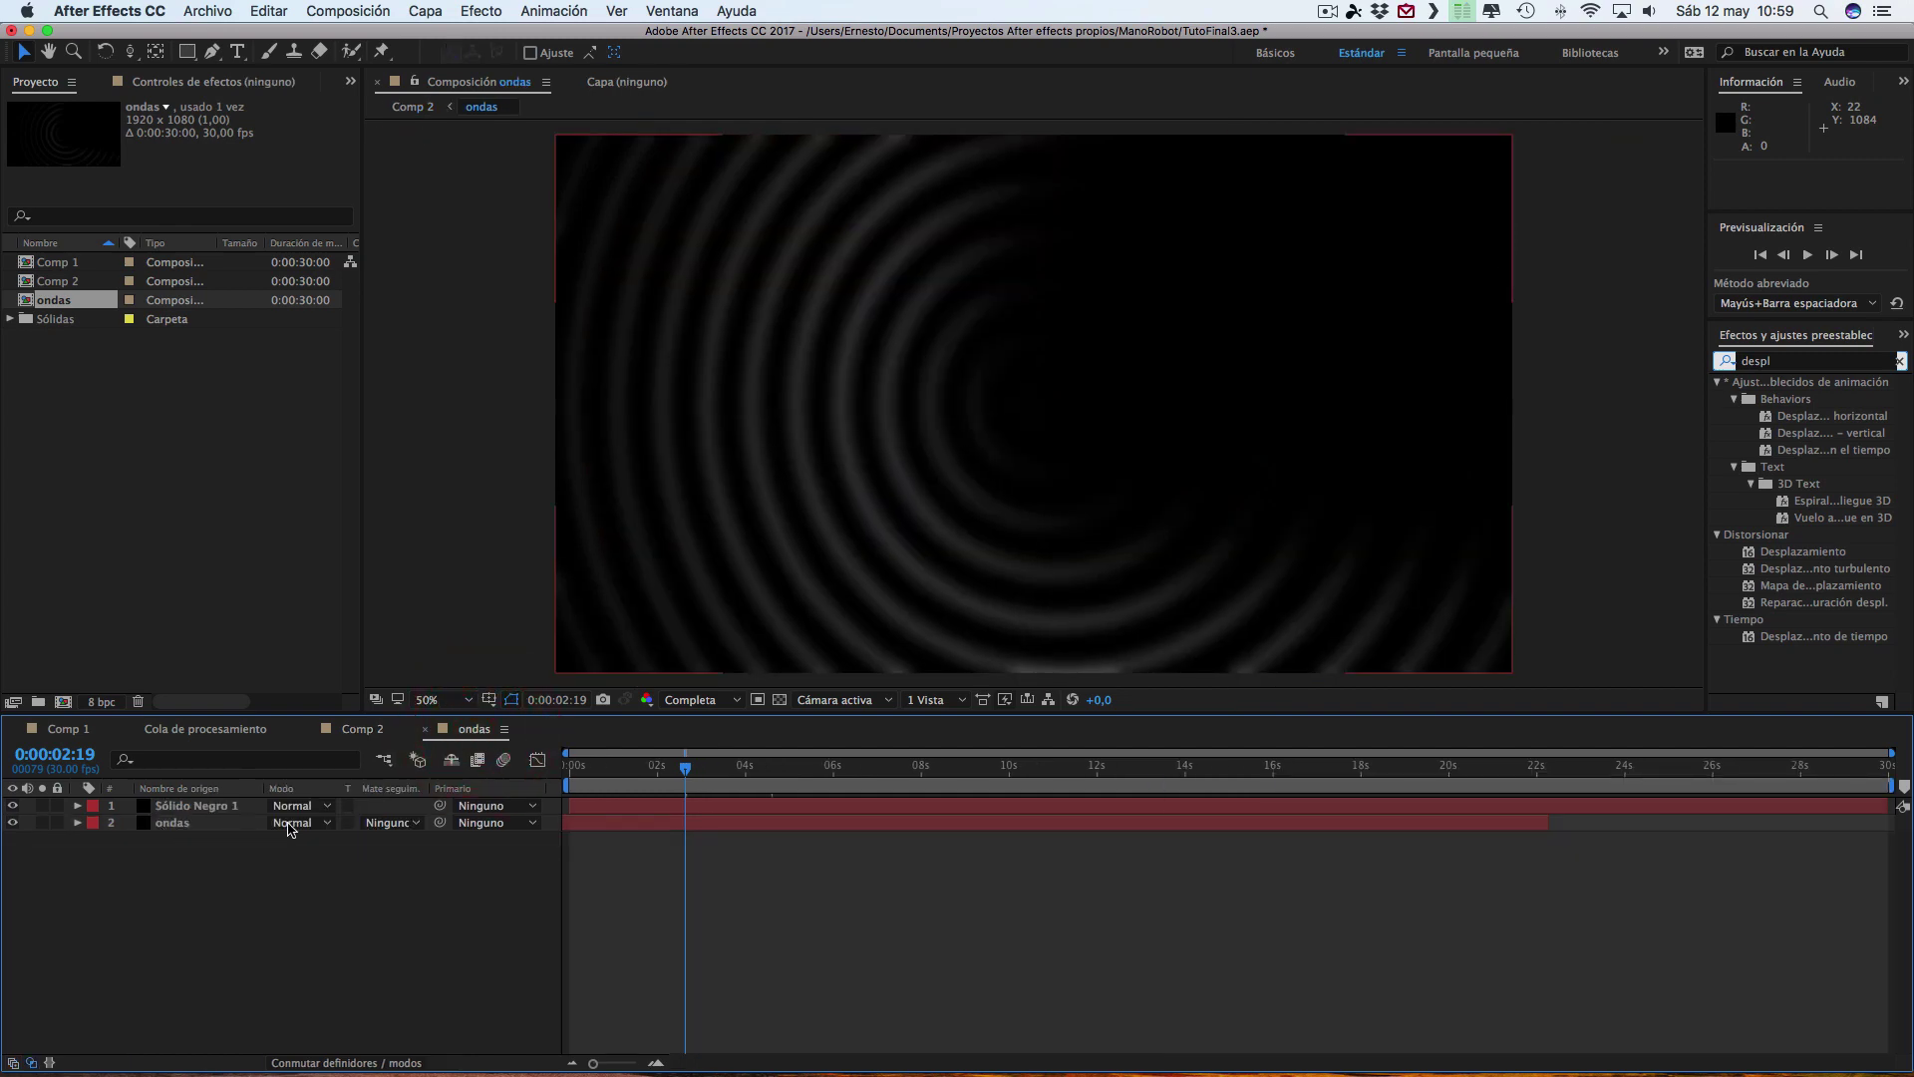
left_click(395, 825)
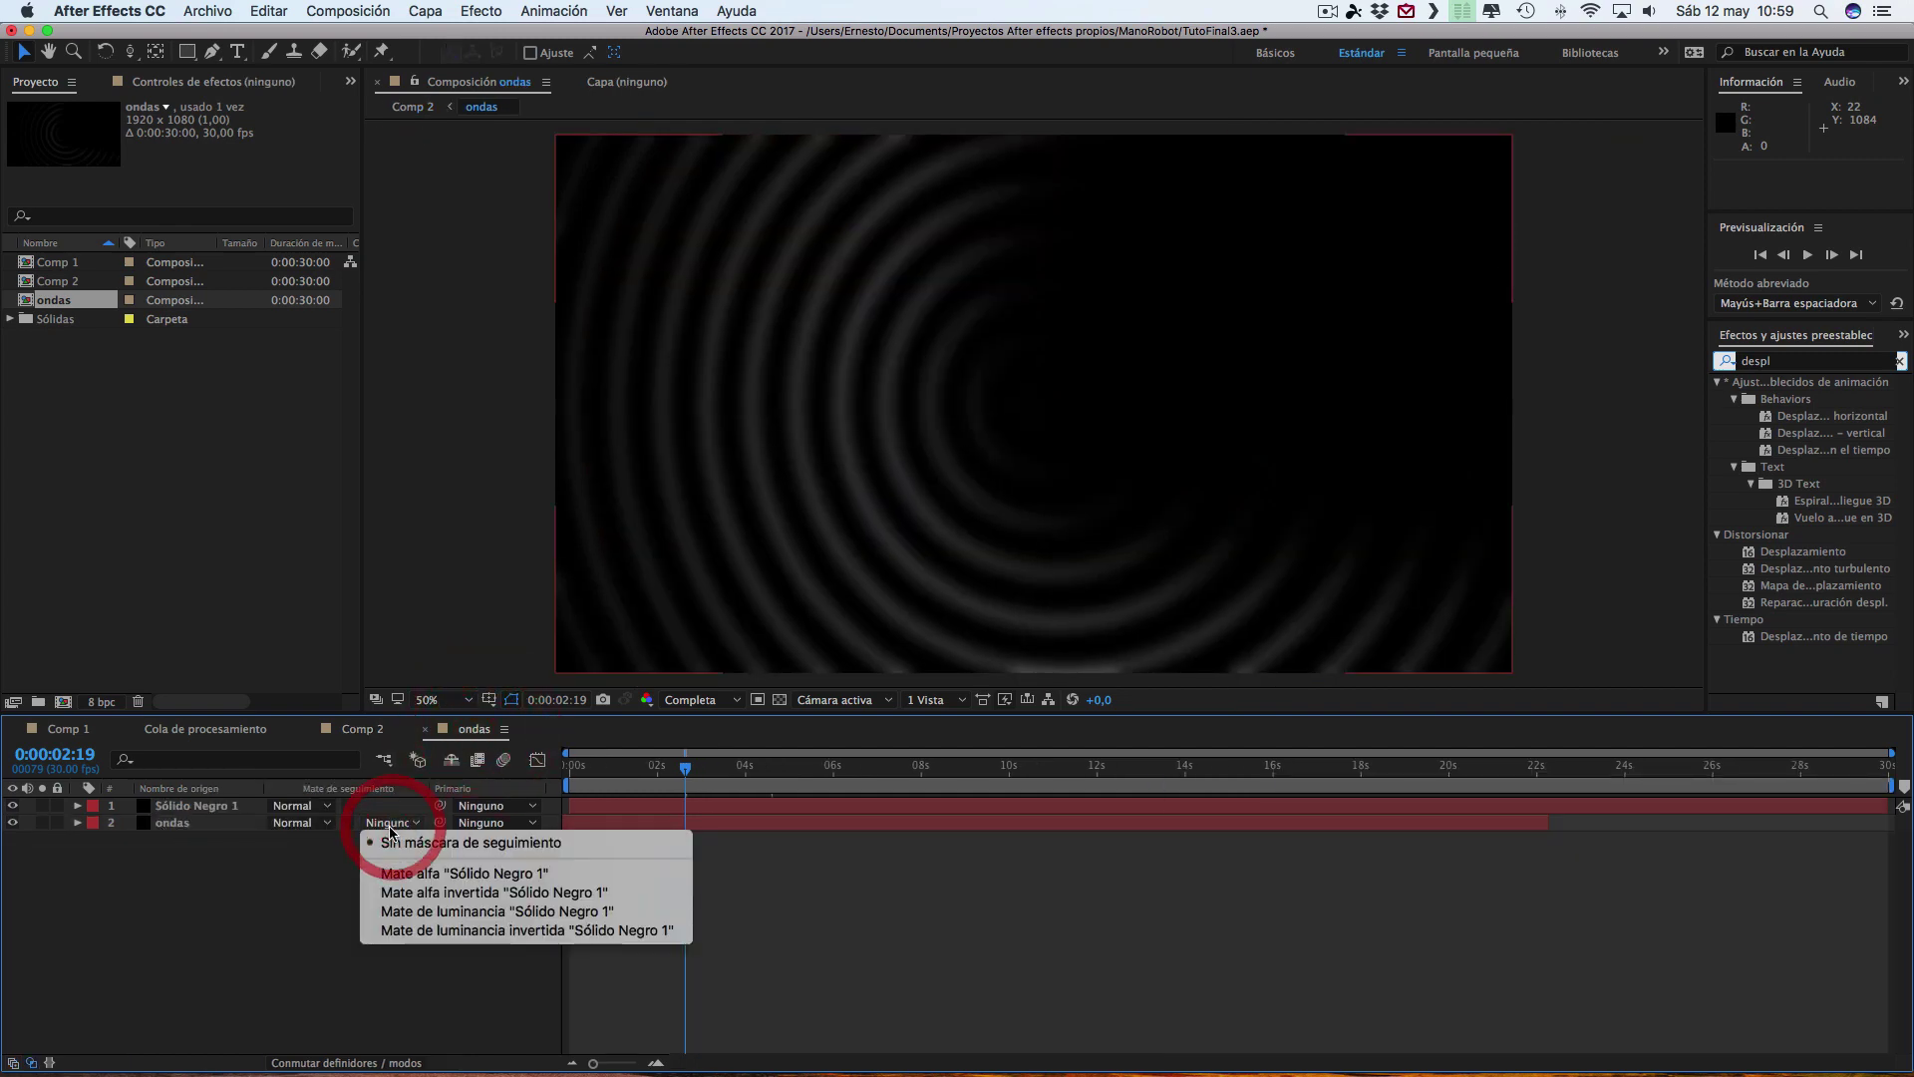
left_click(437, 897)
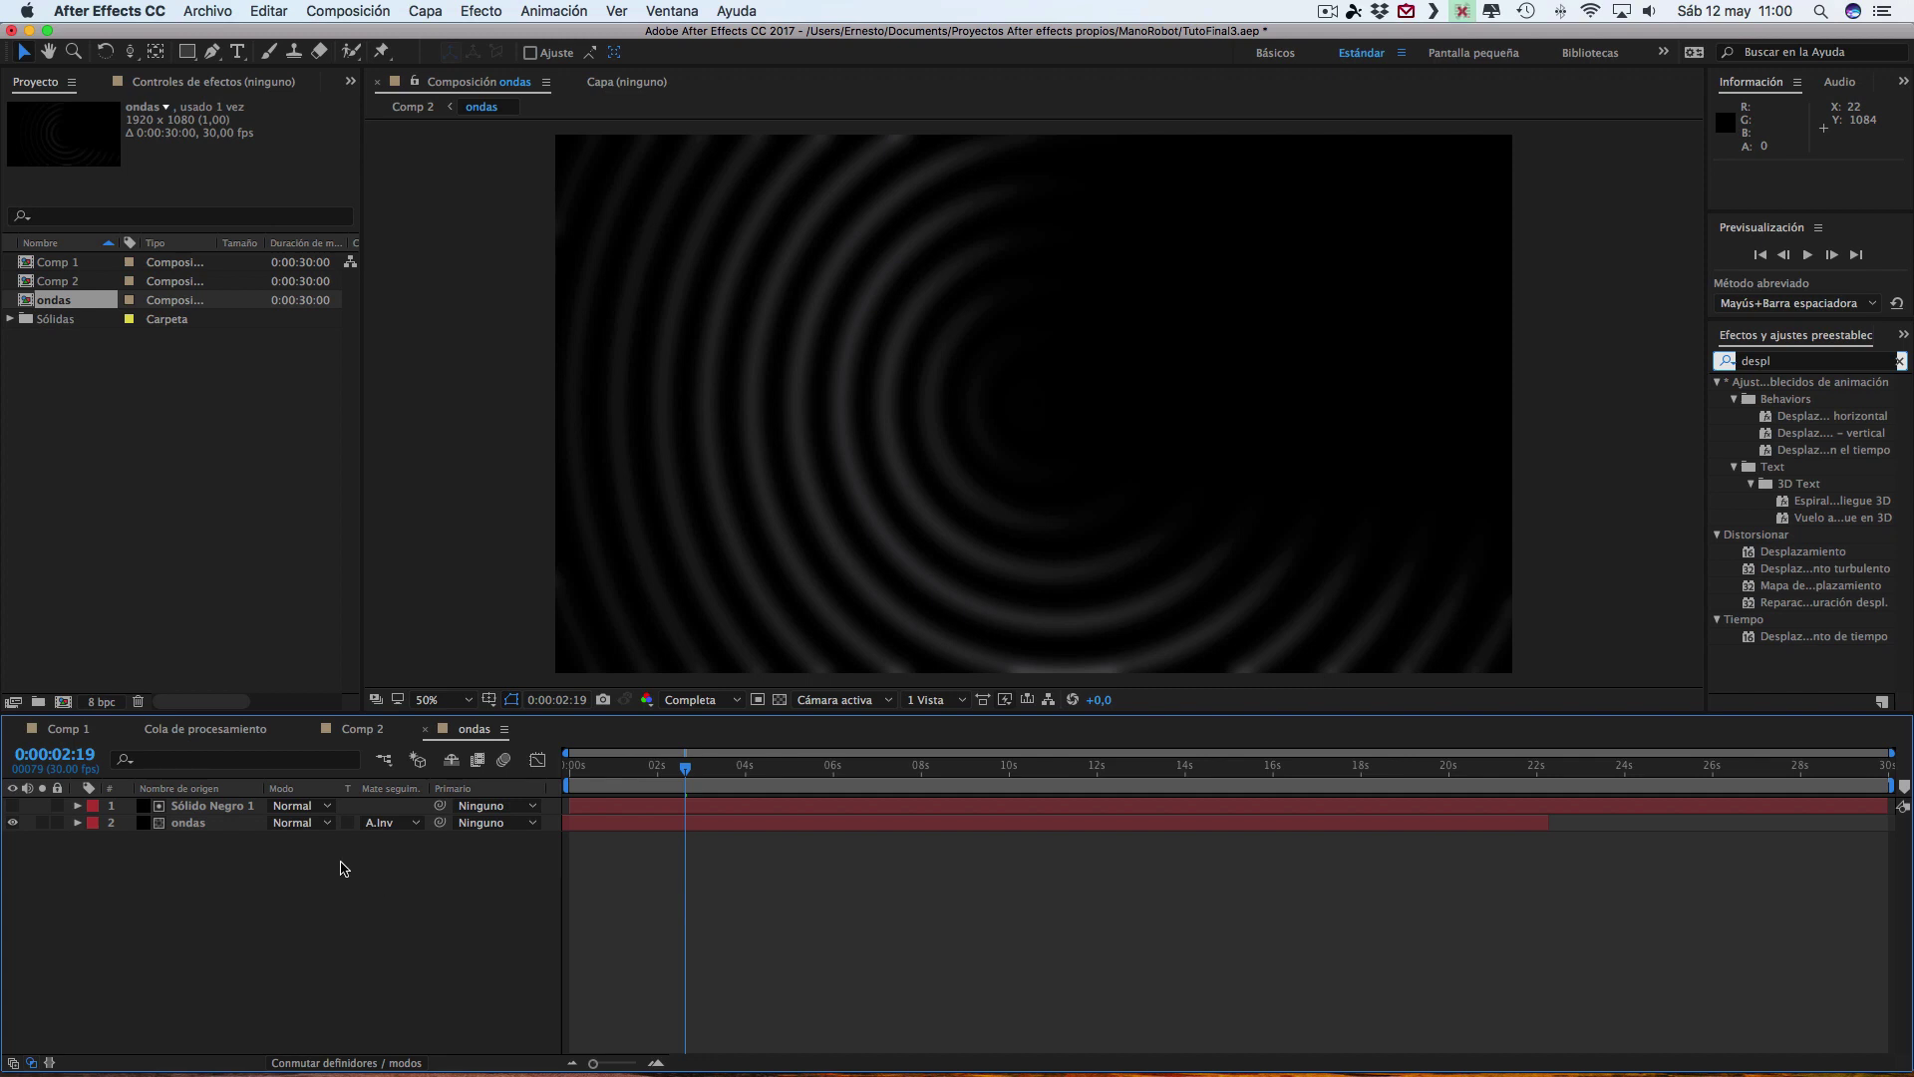
left_click(75, 733)
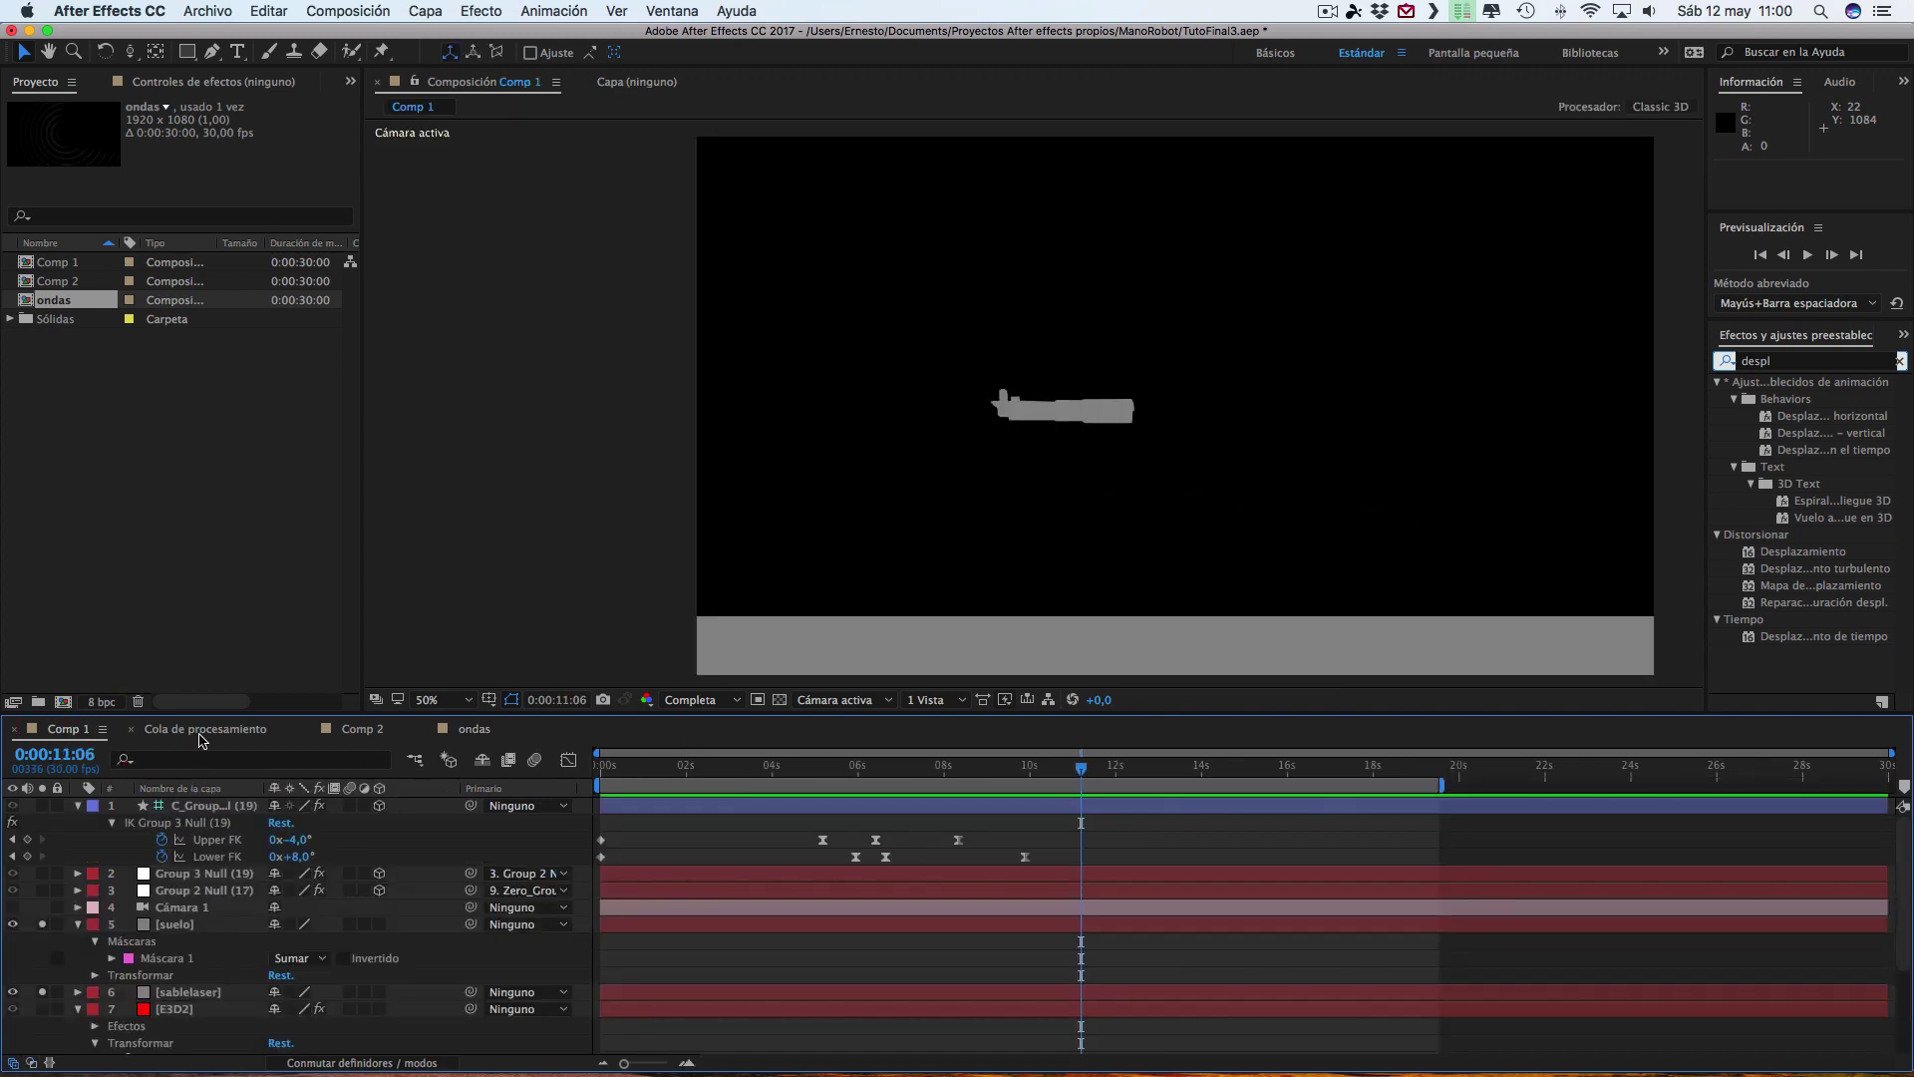
- In the ondas composition, stretch Sólido Negro 1 downward to 118% height
left_click(374, 734)
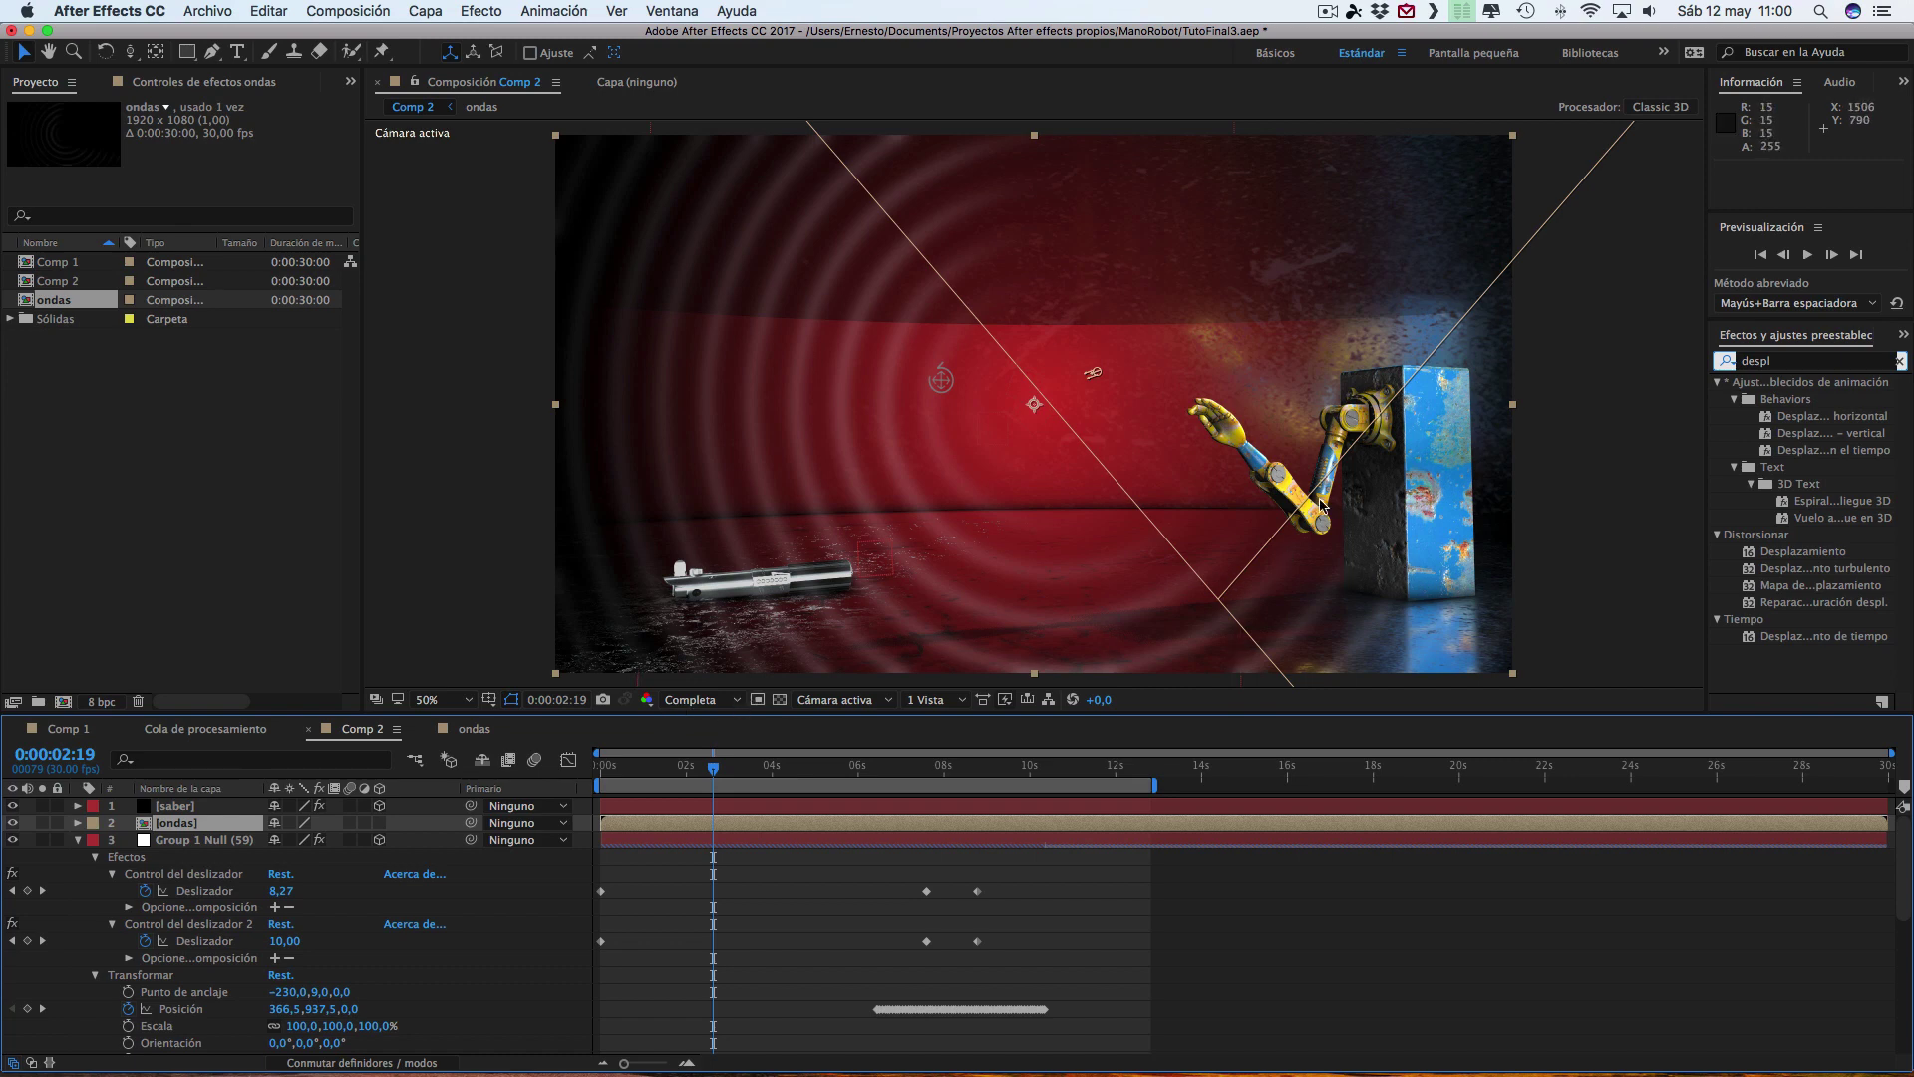
left_click(474, 731)
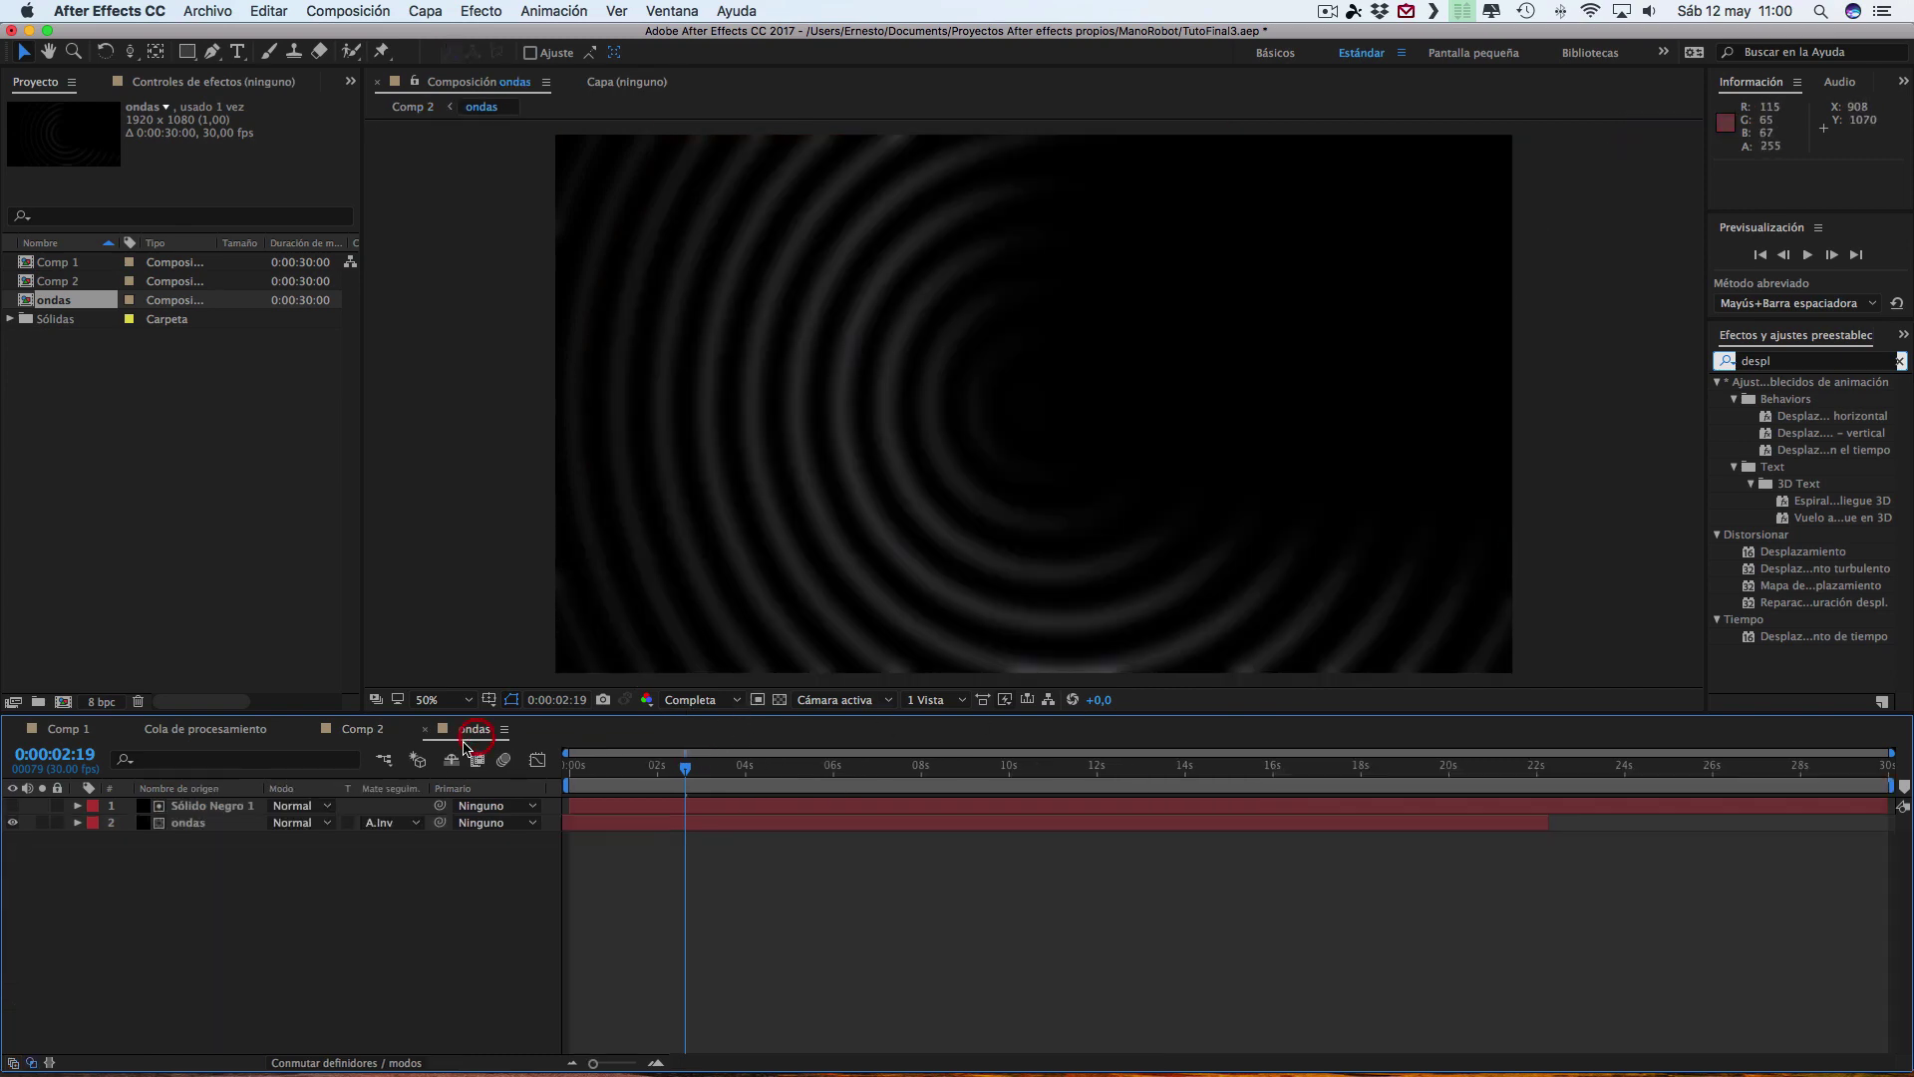
left_click(203, 808)
left_click_drag(1263, 519, 1263, 552)
- Pull the mask's lower-right vertex down and left, then check Comp 1 and Comp 2
left_click(1632, 550)
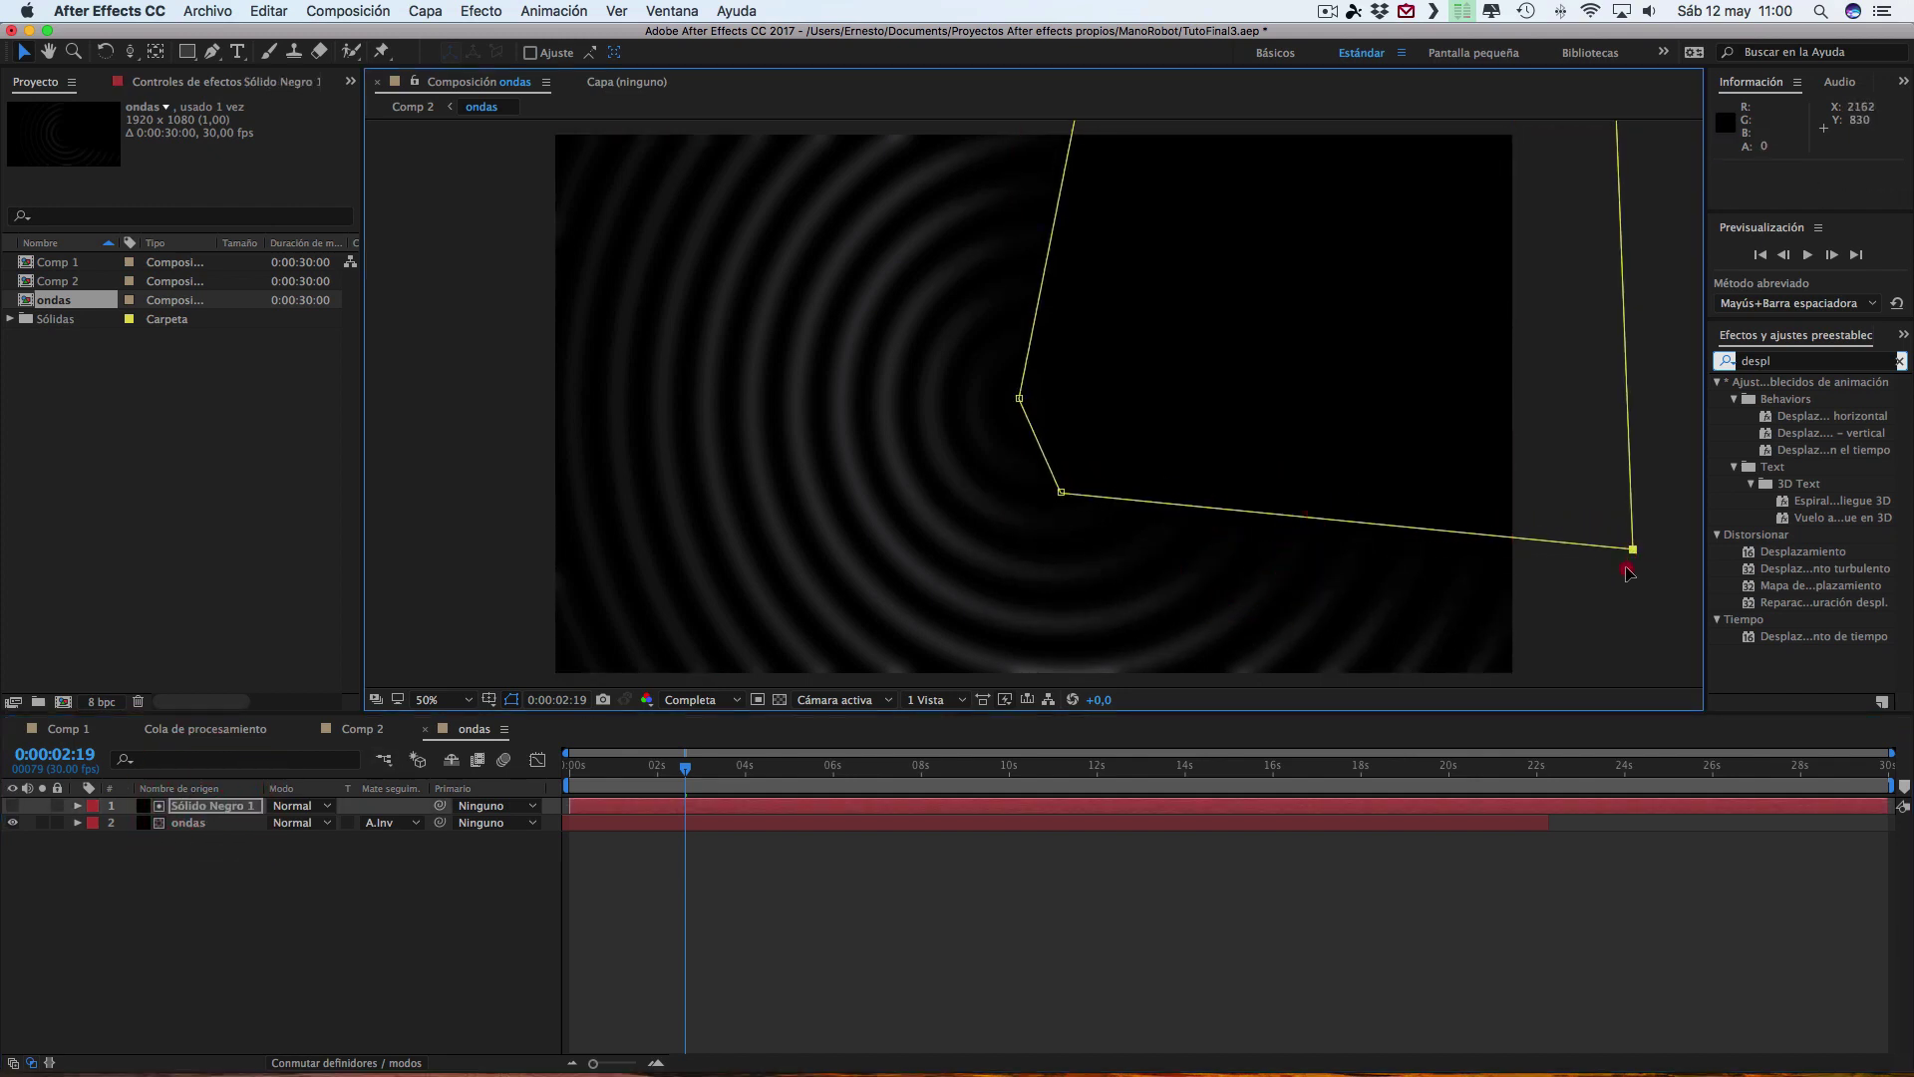
left_click_drag(1628, 572, 1558, 721)
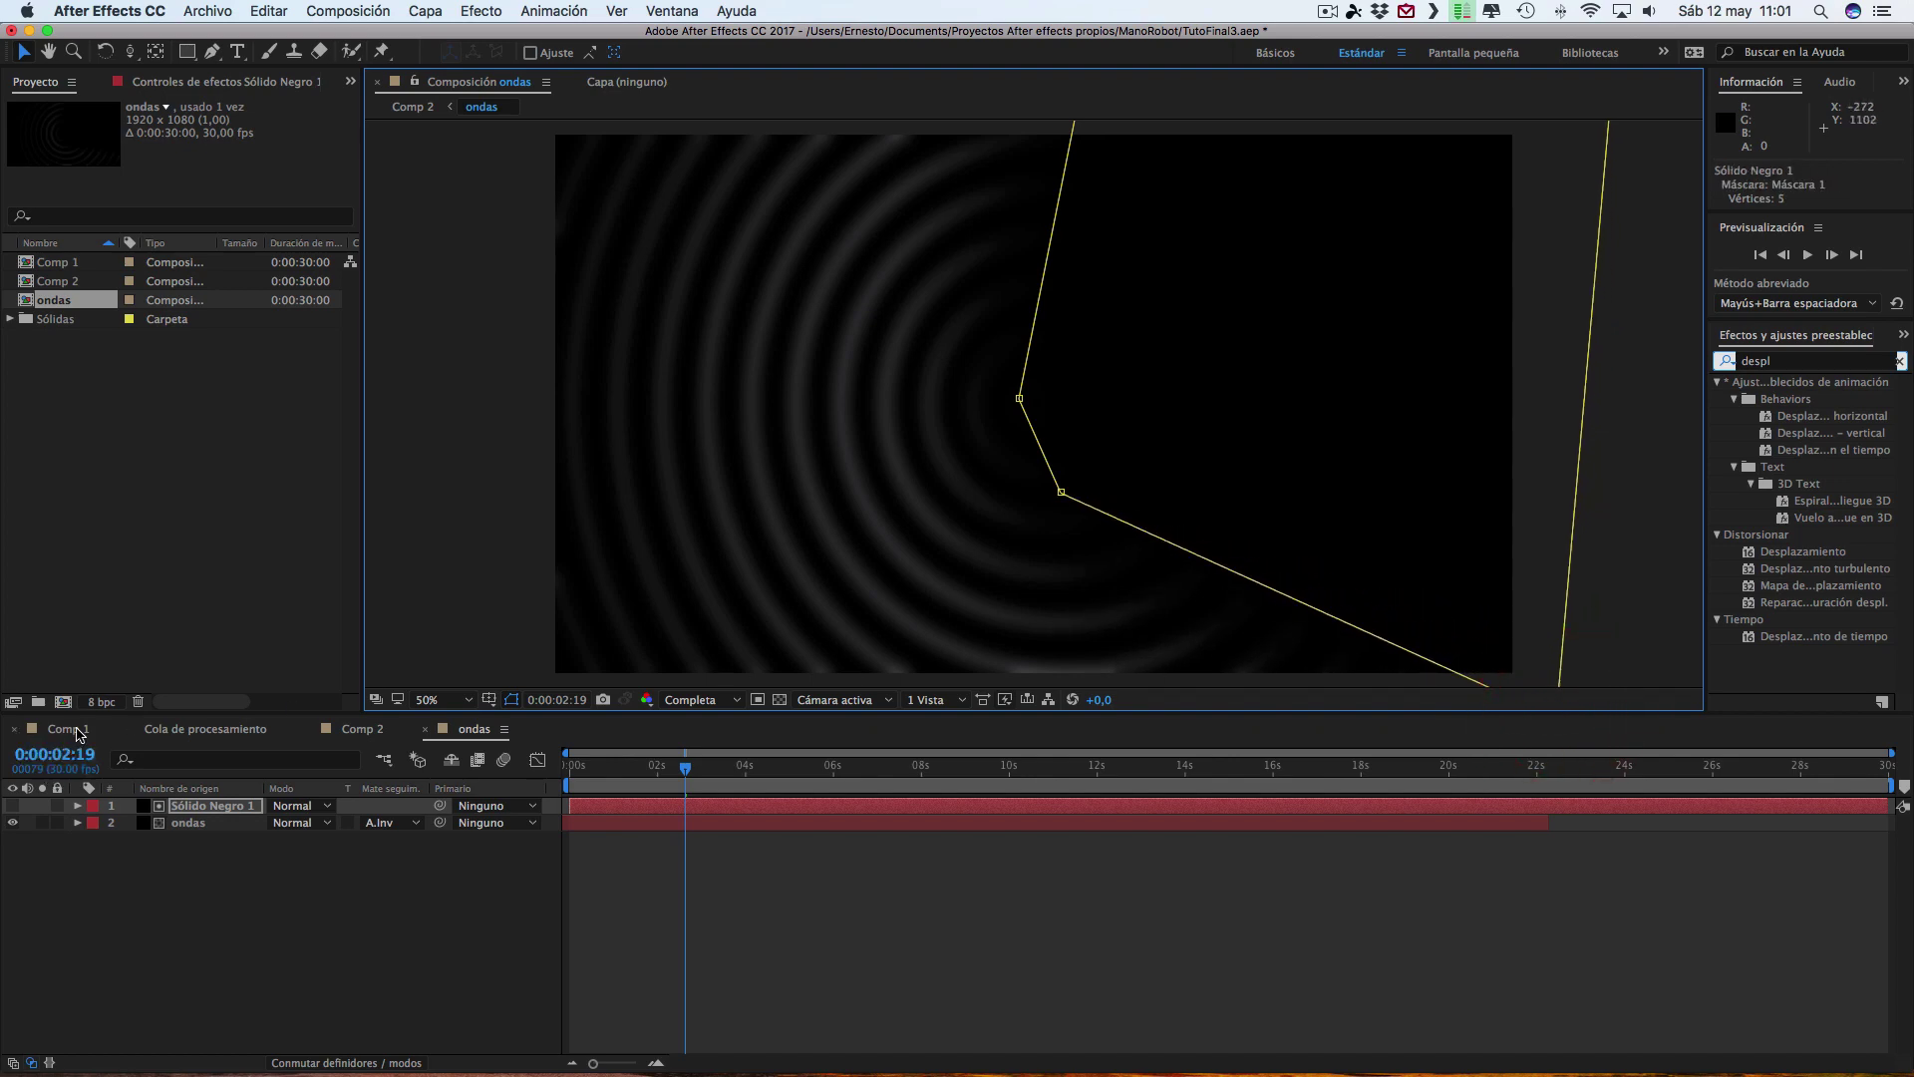
left_click(68, 729)
left_click(361, 729)
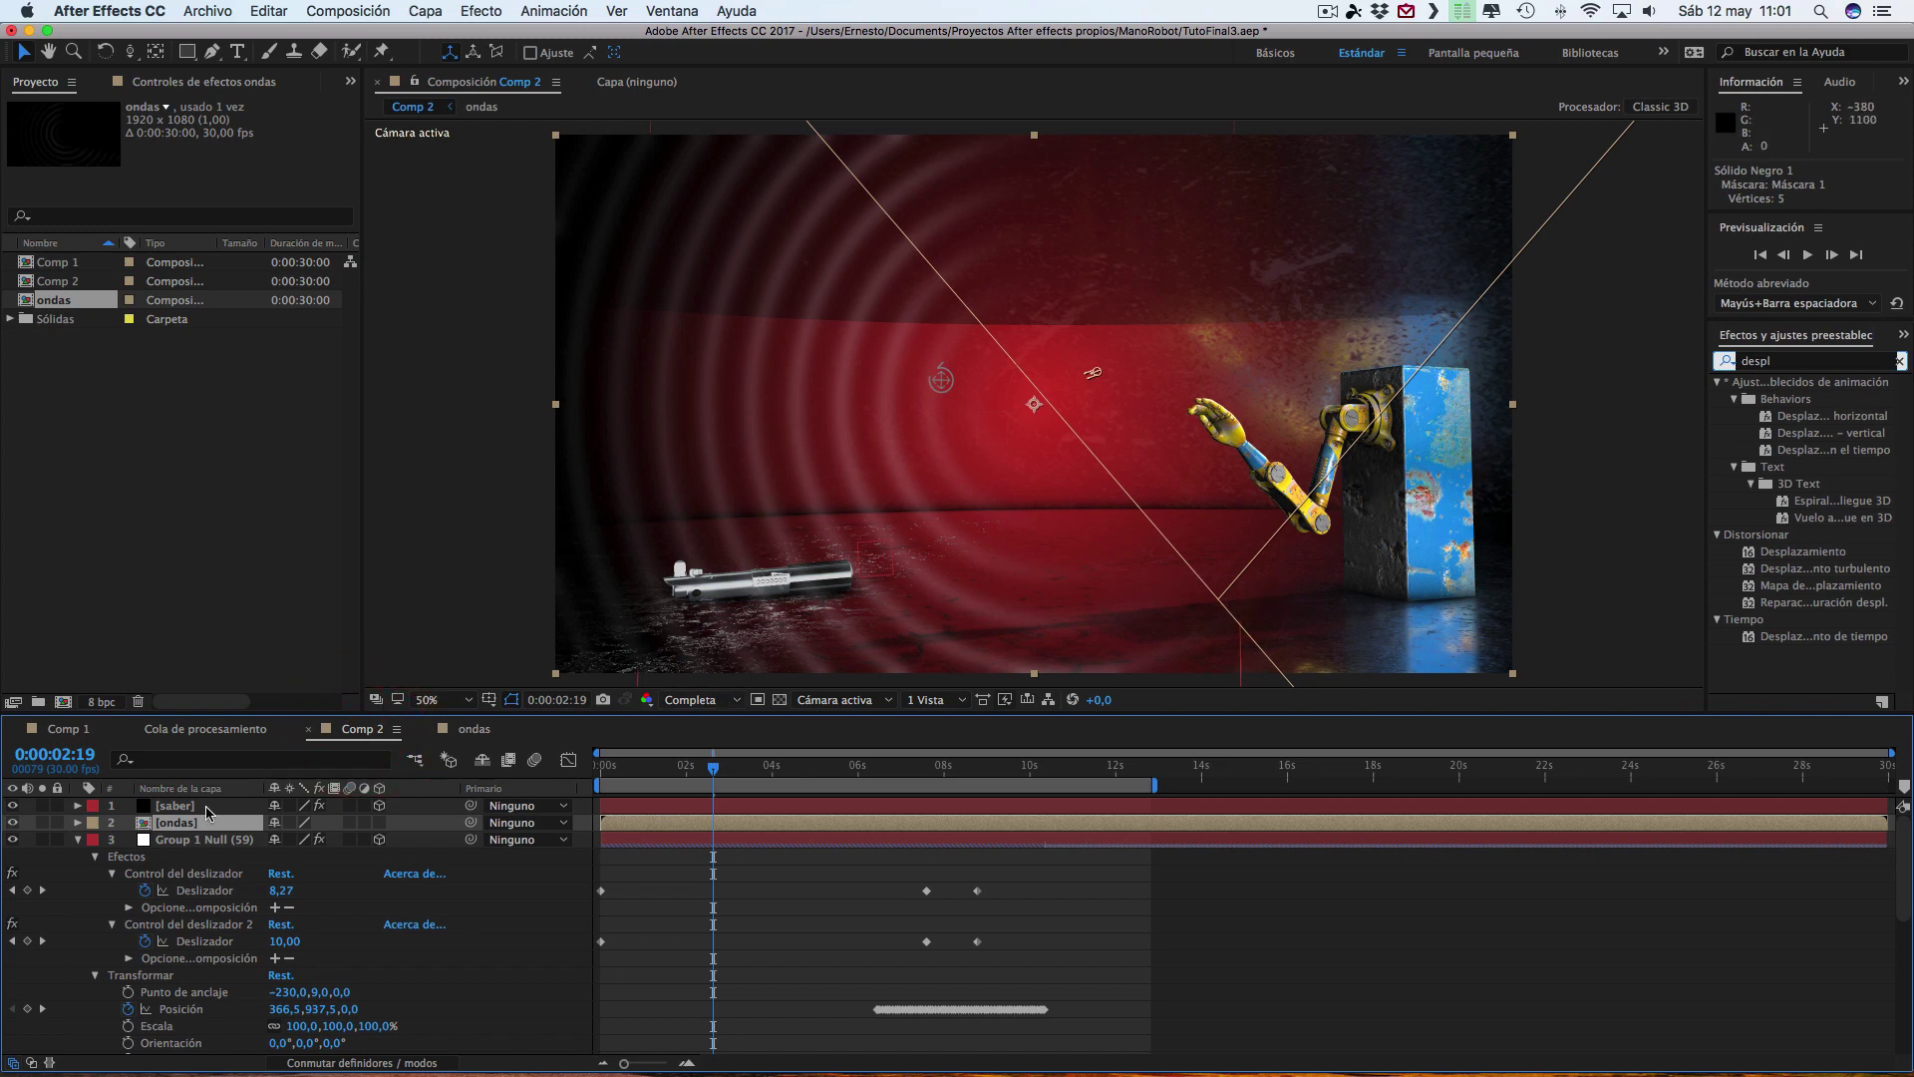
- Add a new adjustment layer, Capa de ajuste 1, to Comp 2
left_click(432, 14)
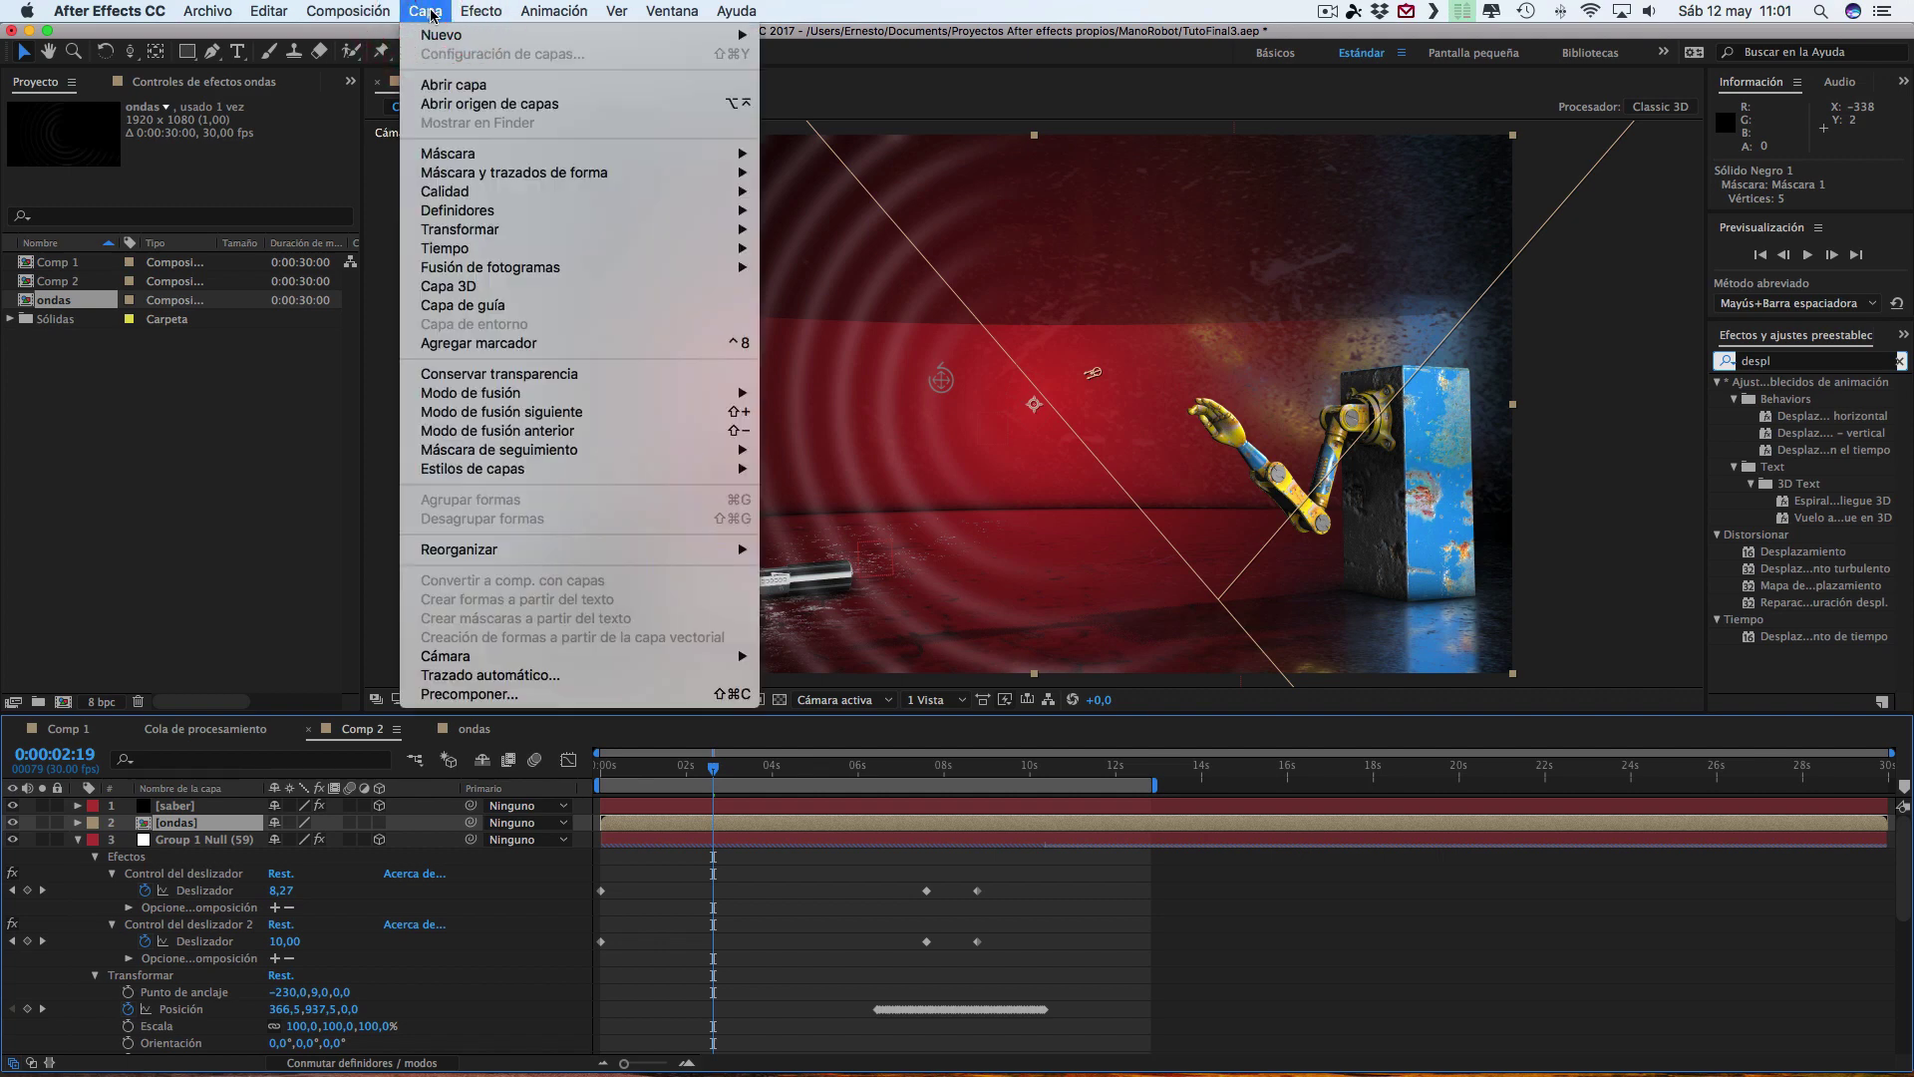
mouse_move(445, 37)
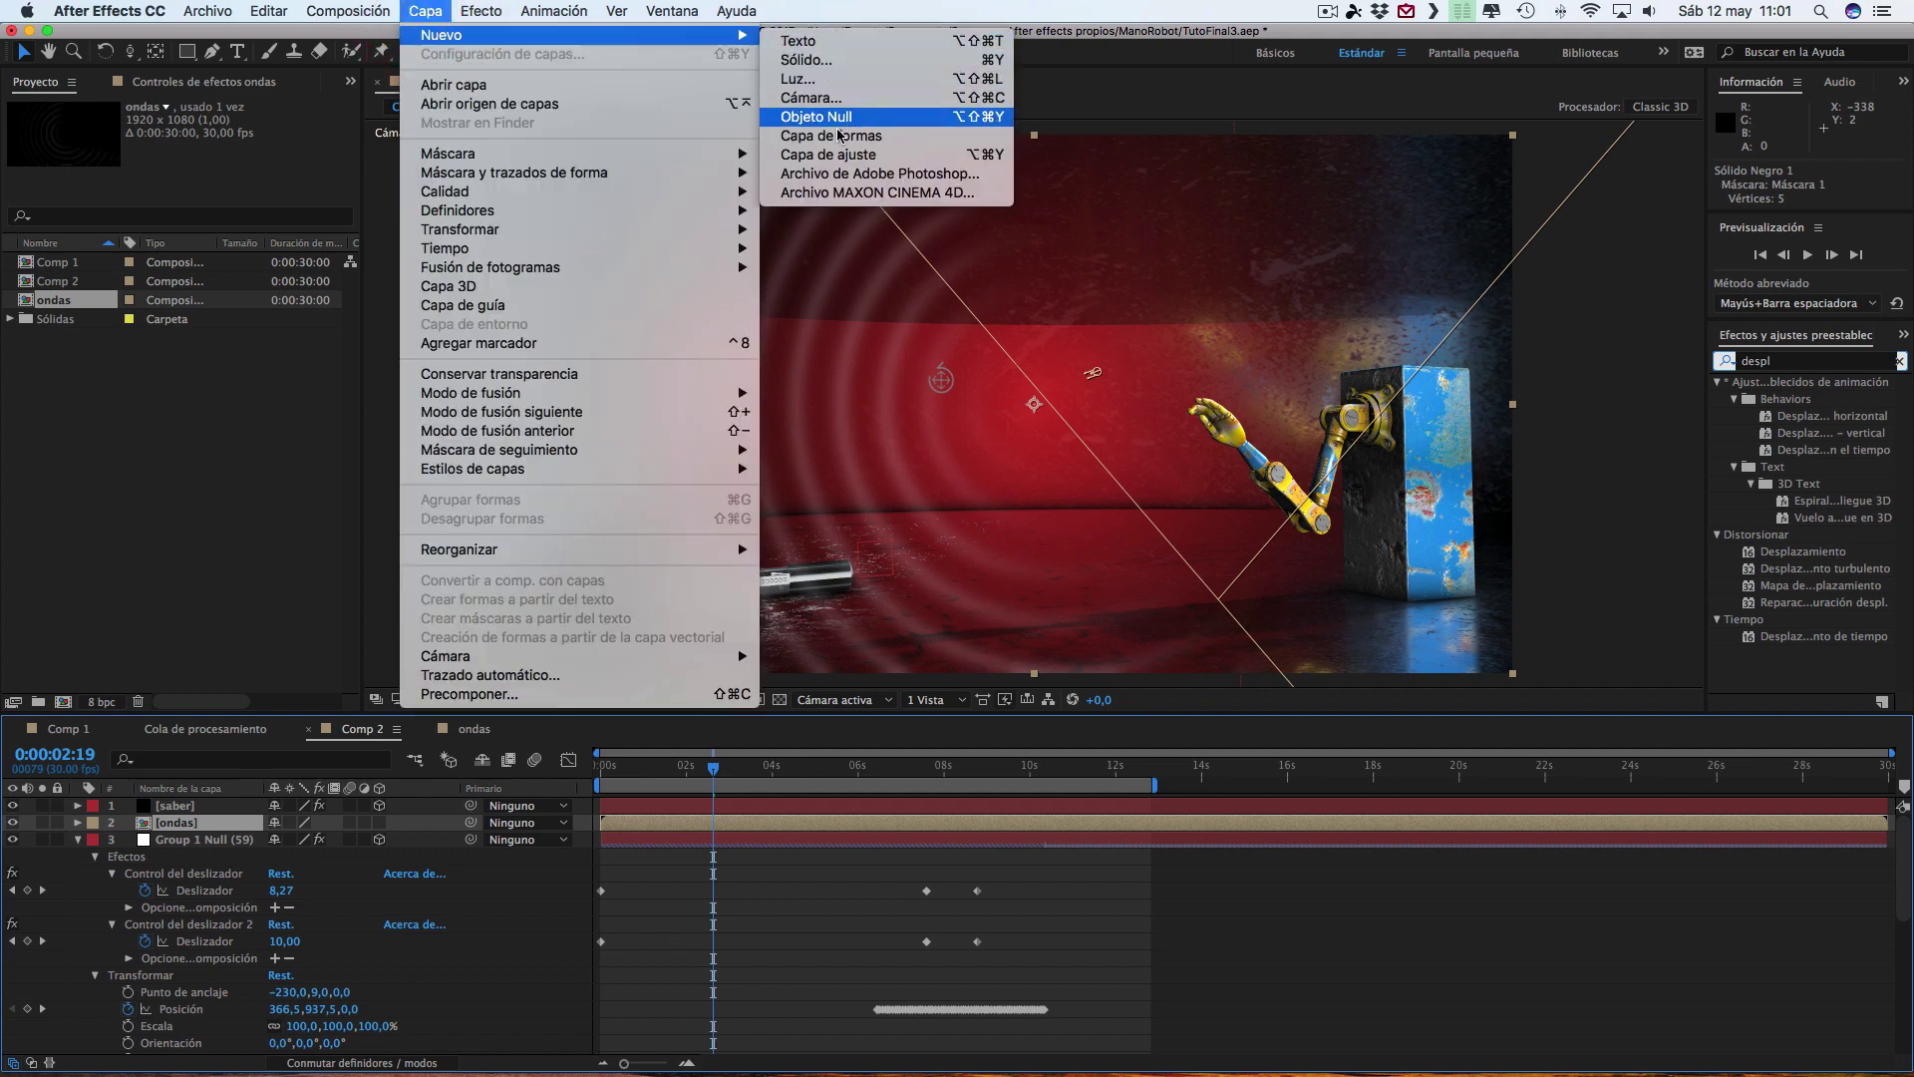
left_click(827, 155)
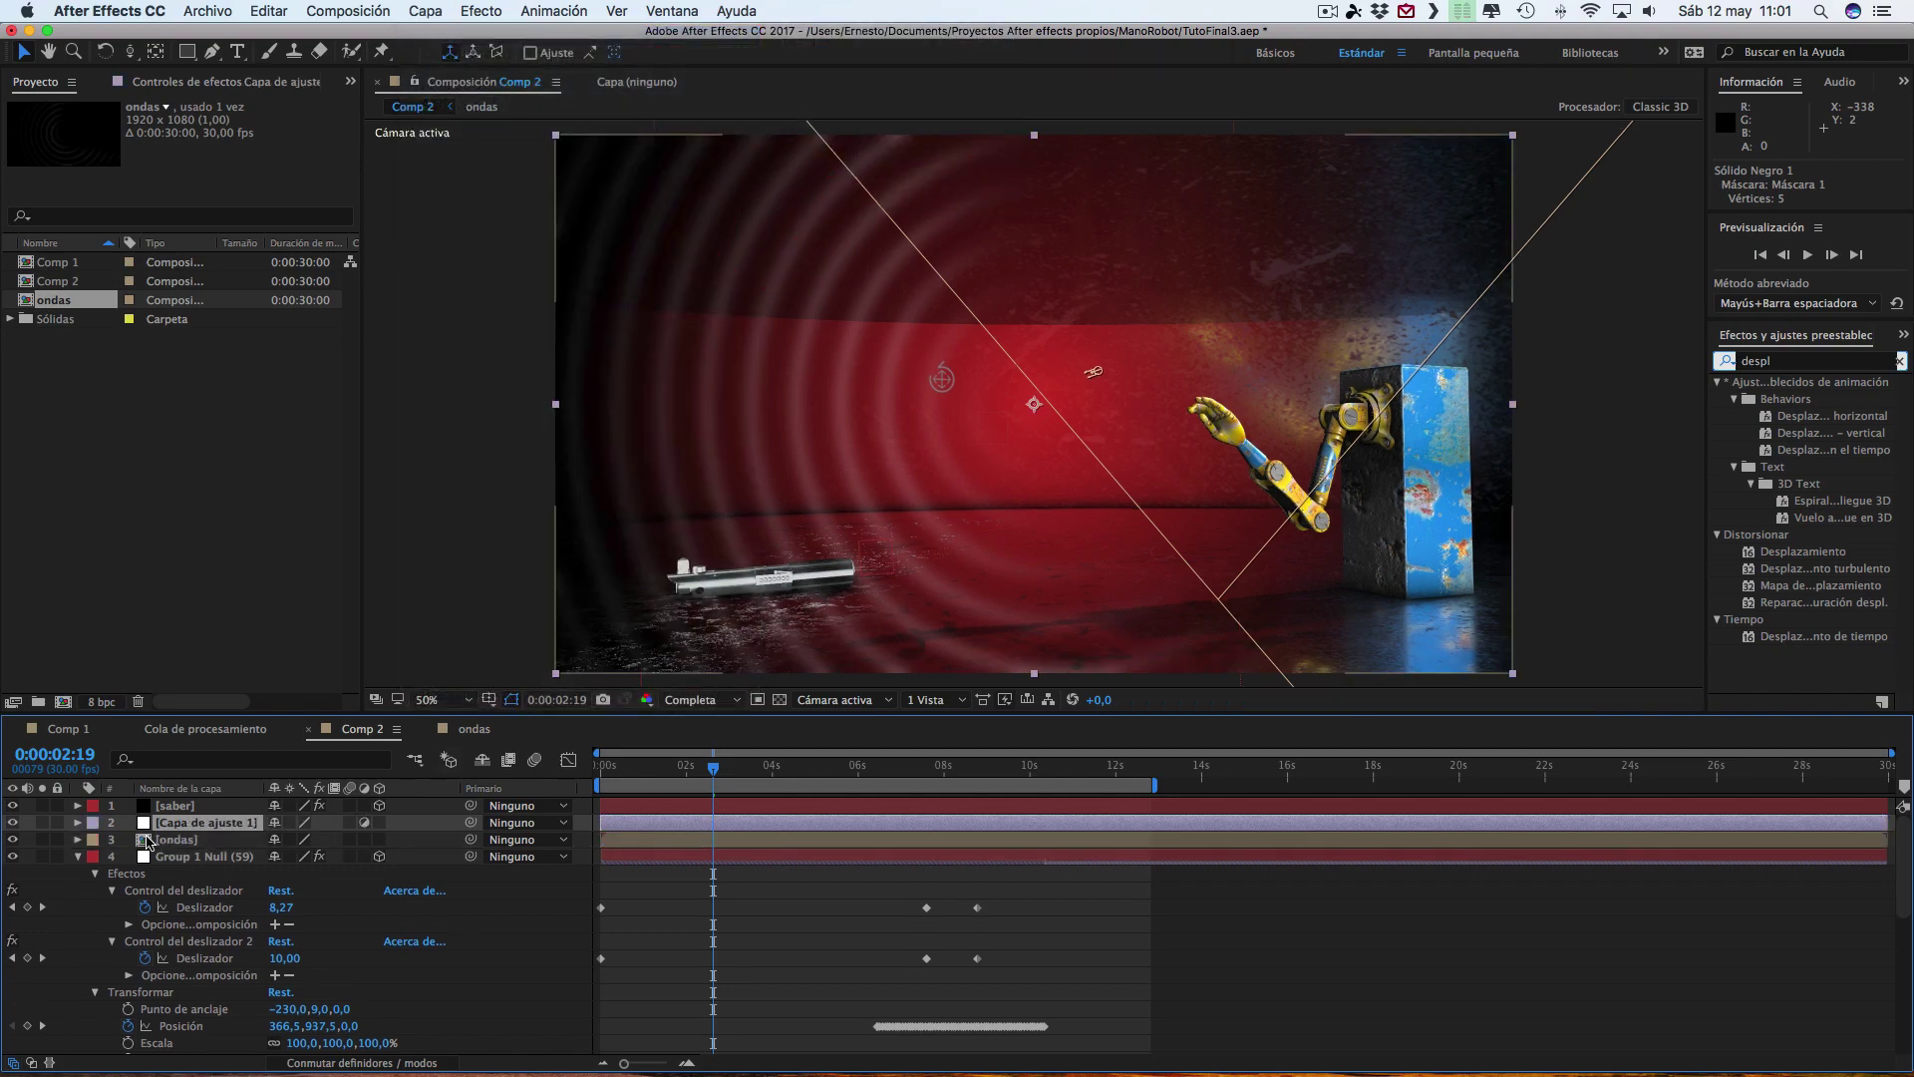
- Search 'mapa' and apply Mapa de desplazamiento to Capa de ajuste 1
left_click(1792, 361)
type("km")
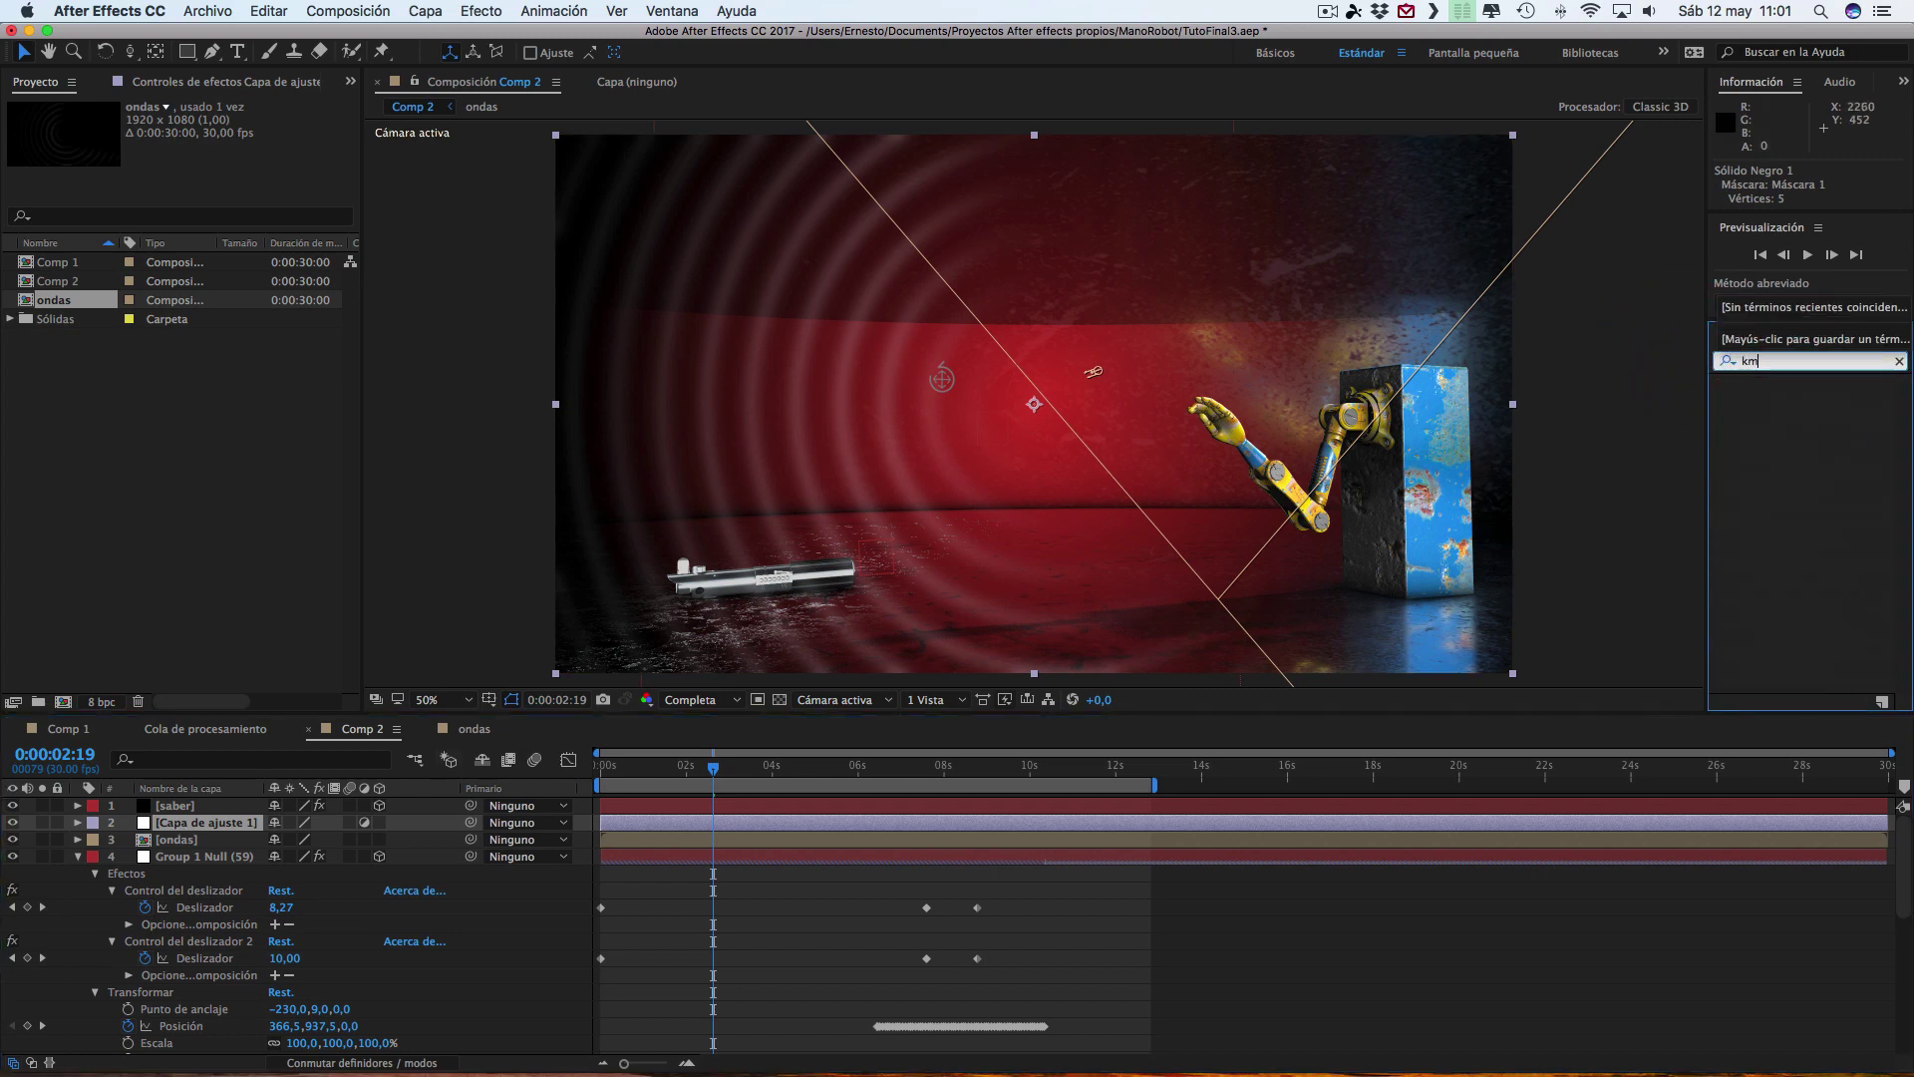
key("BackSpace")
key("BackSpace")
key("BackSpace")
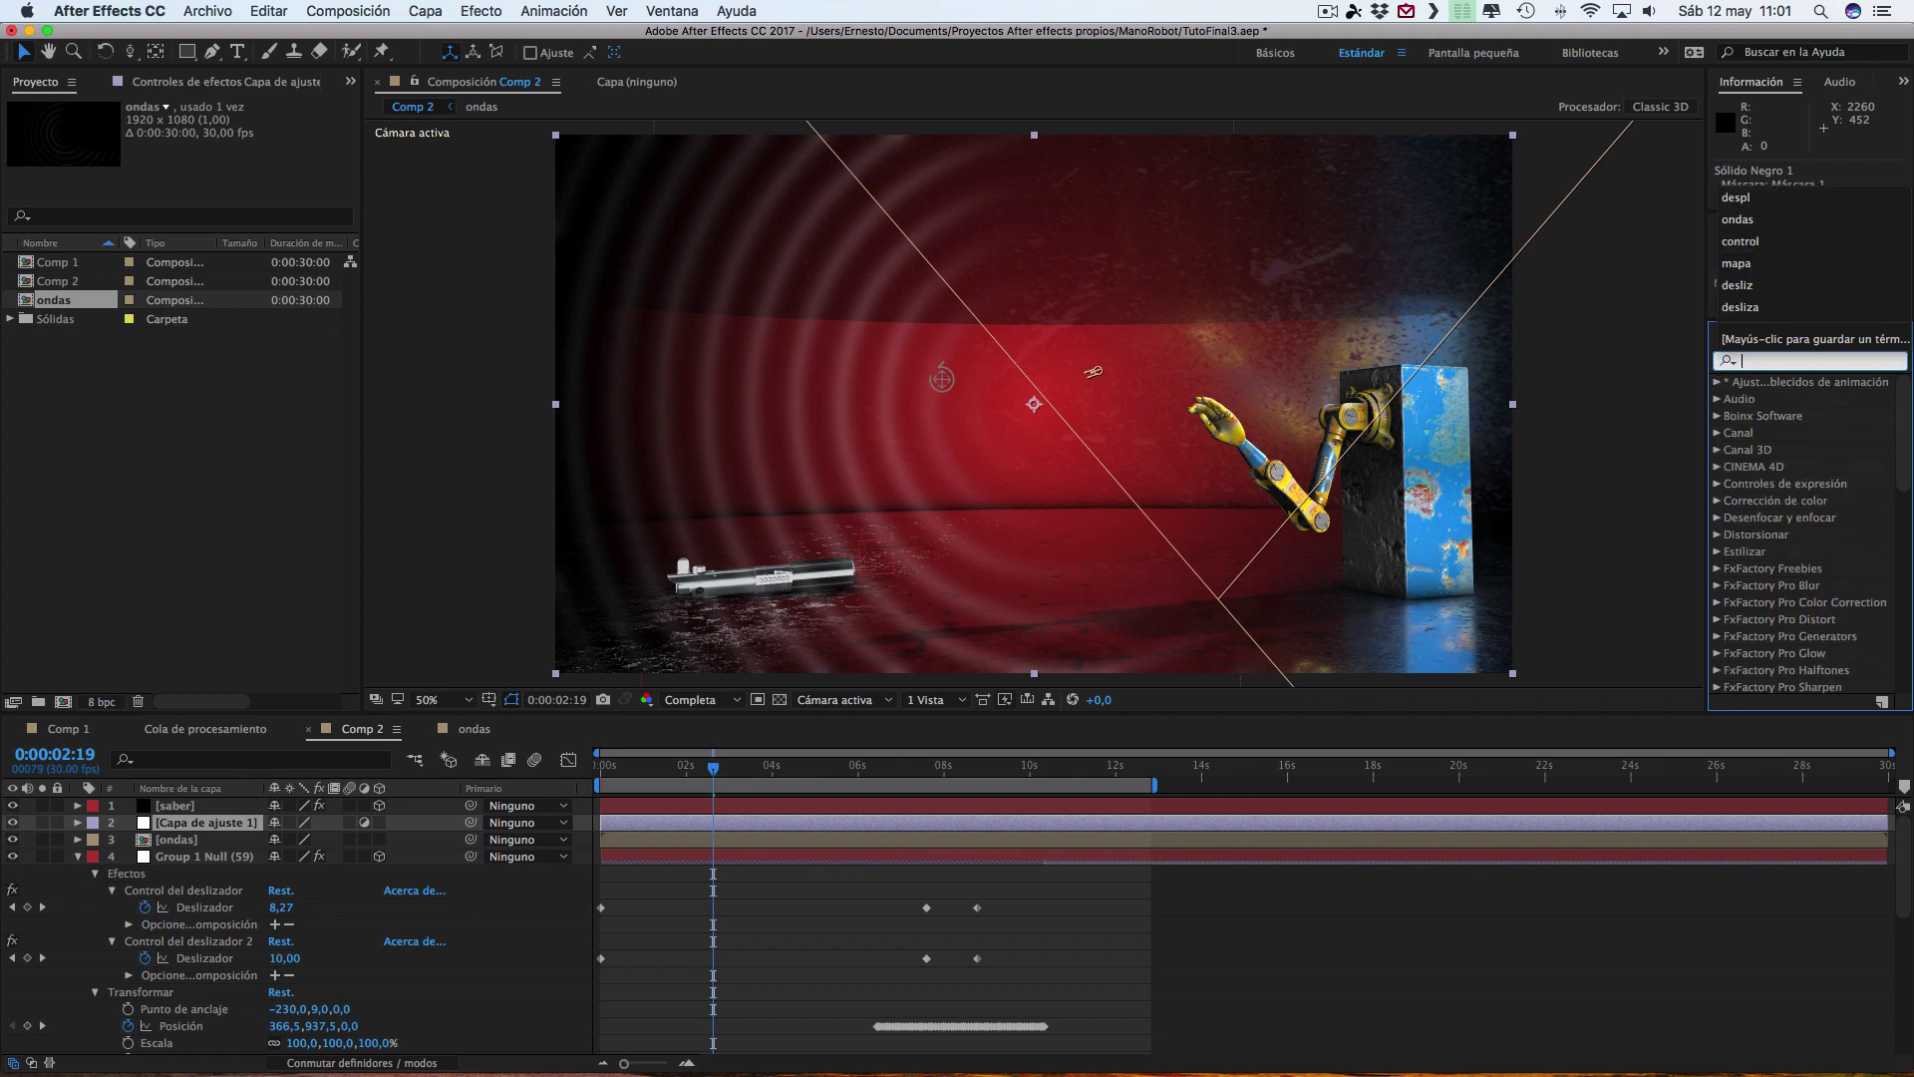
type("mapa")
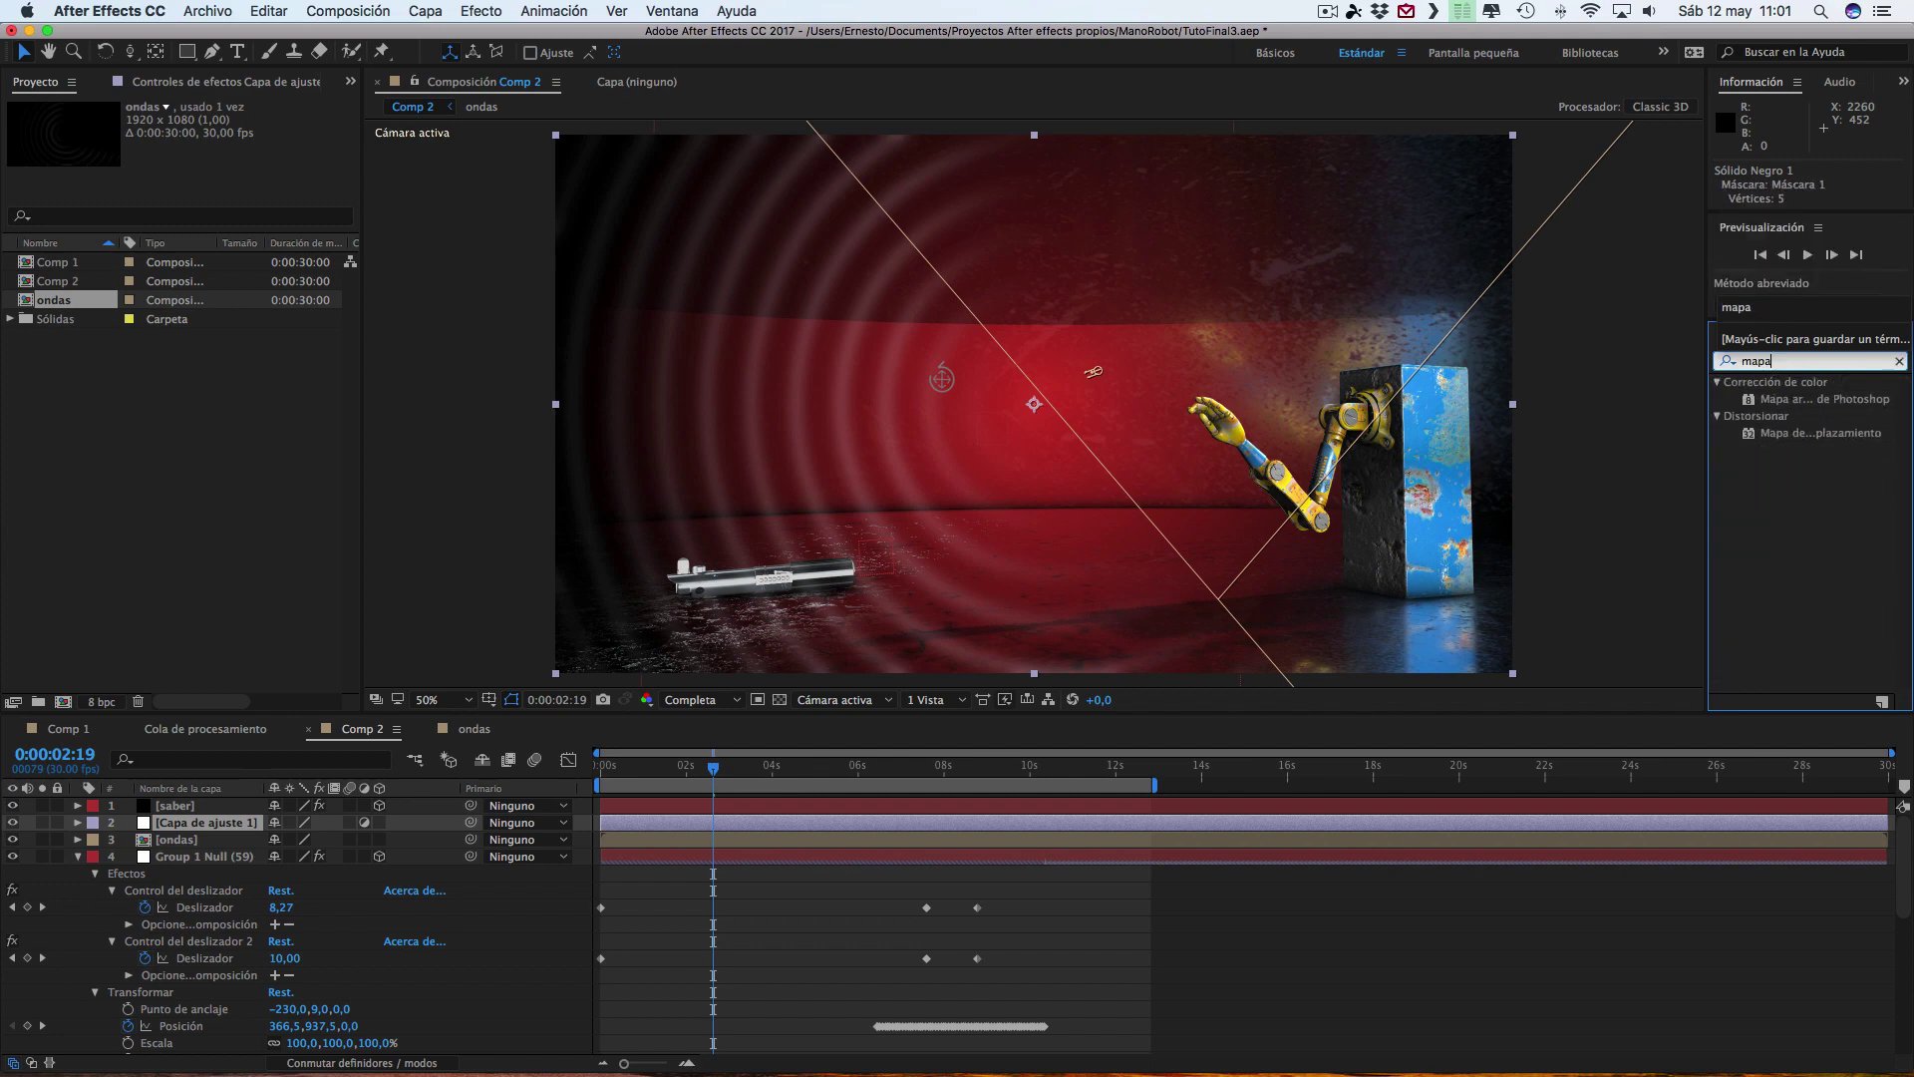
key("Return")
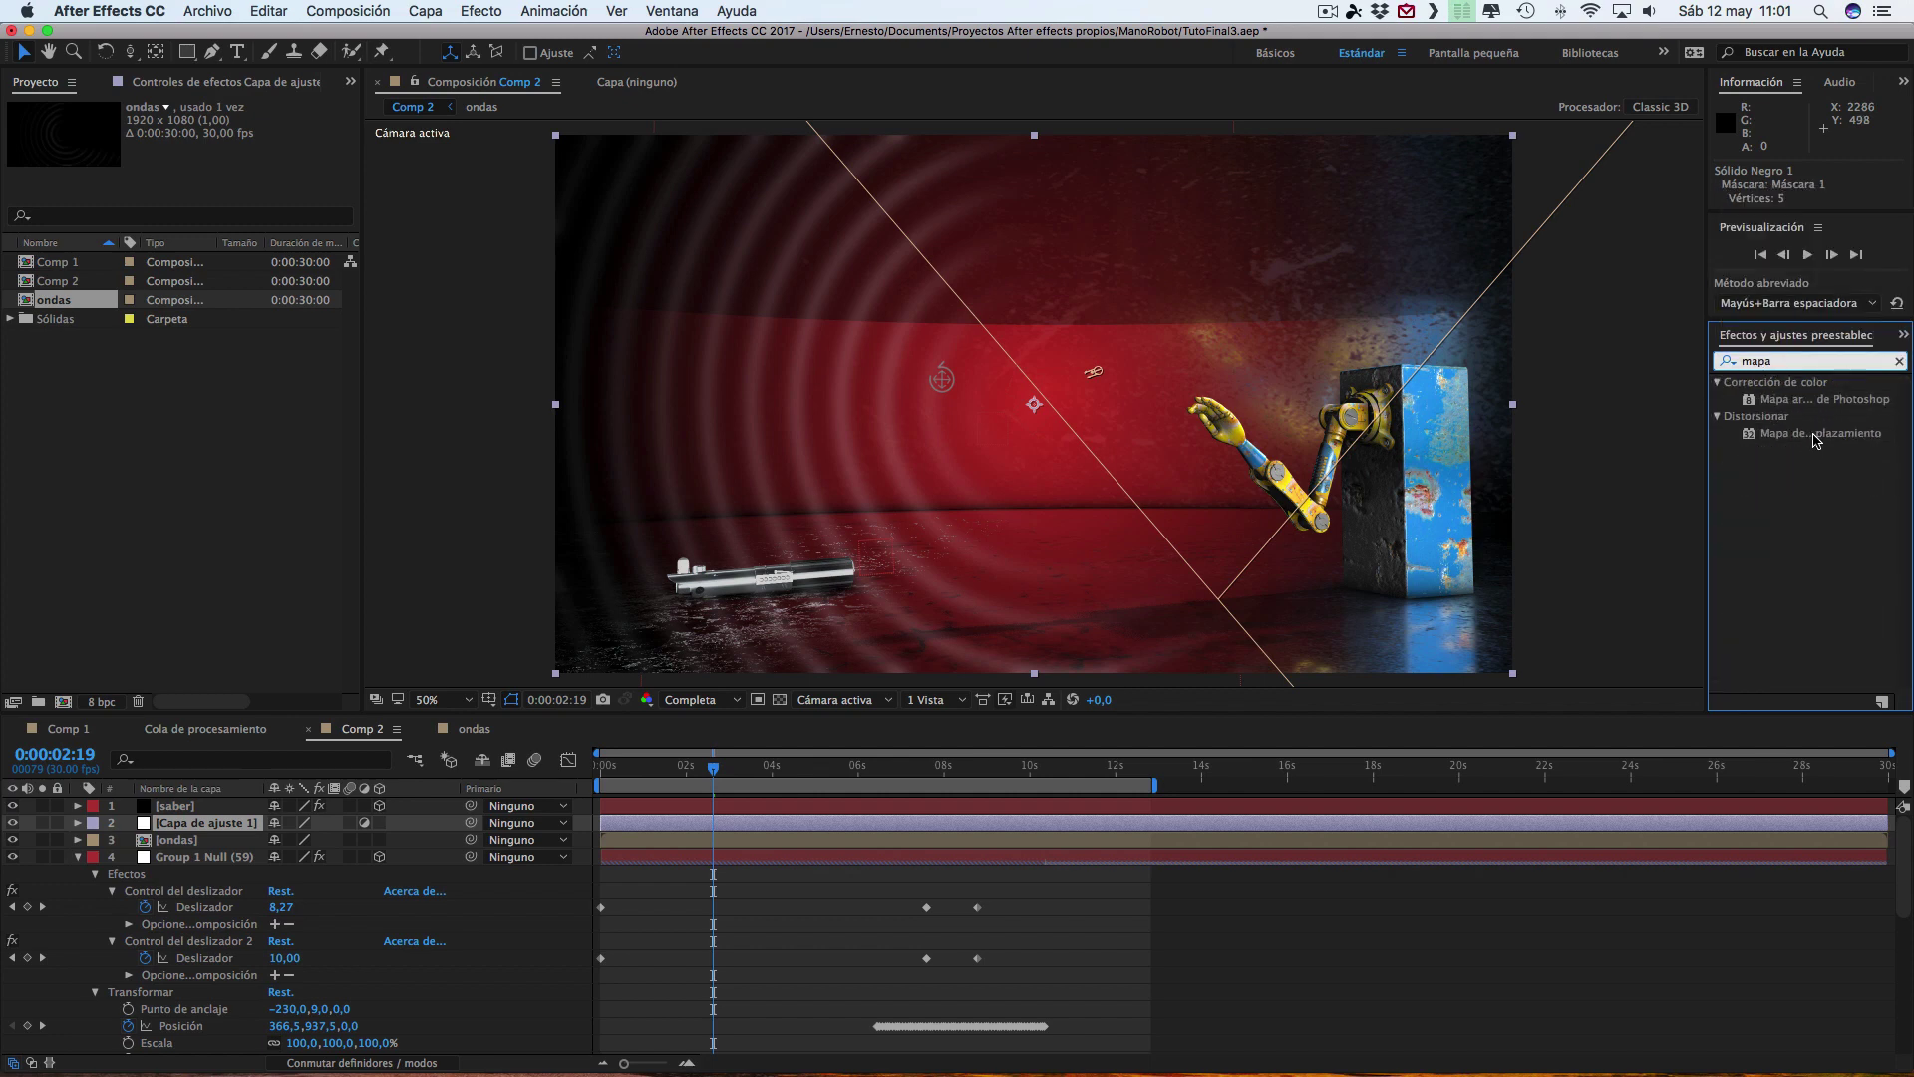
left_click_drag(1817, 433, 210, 823)
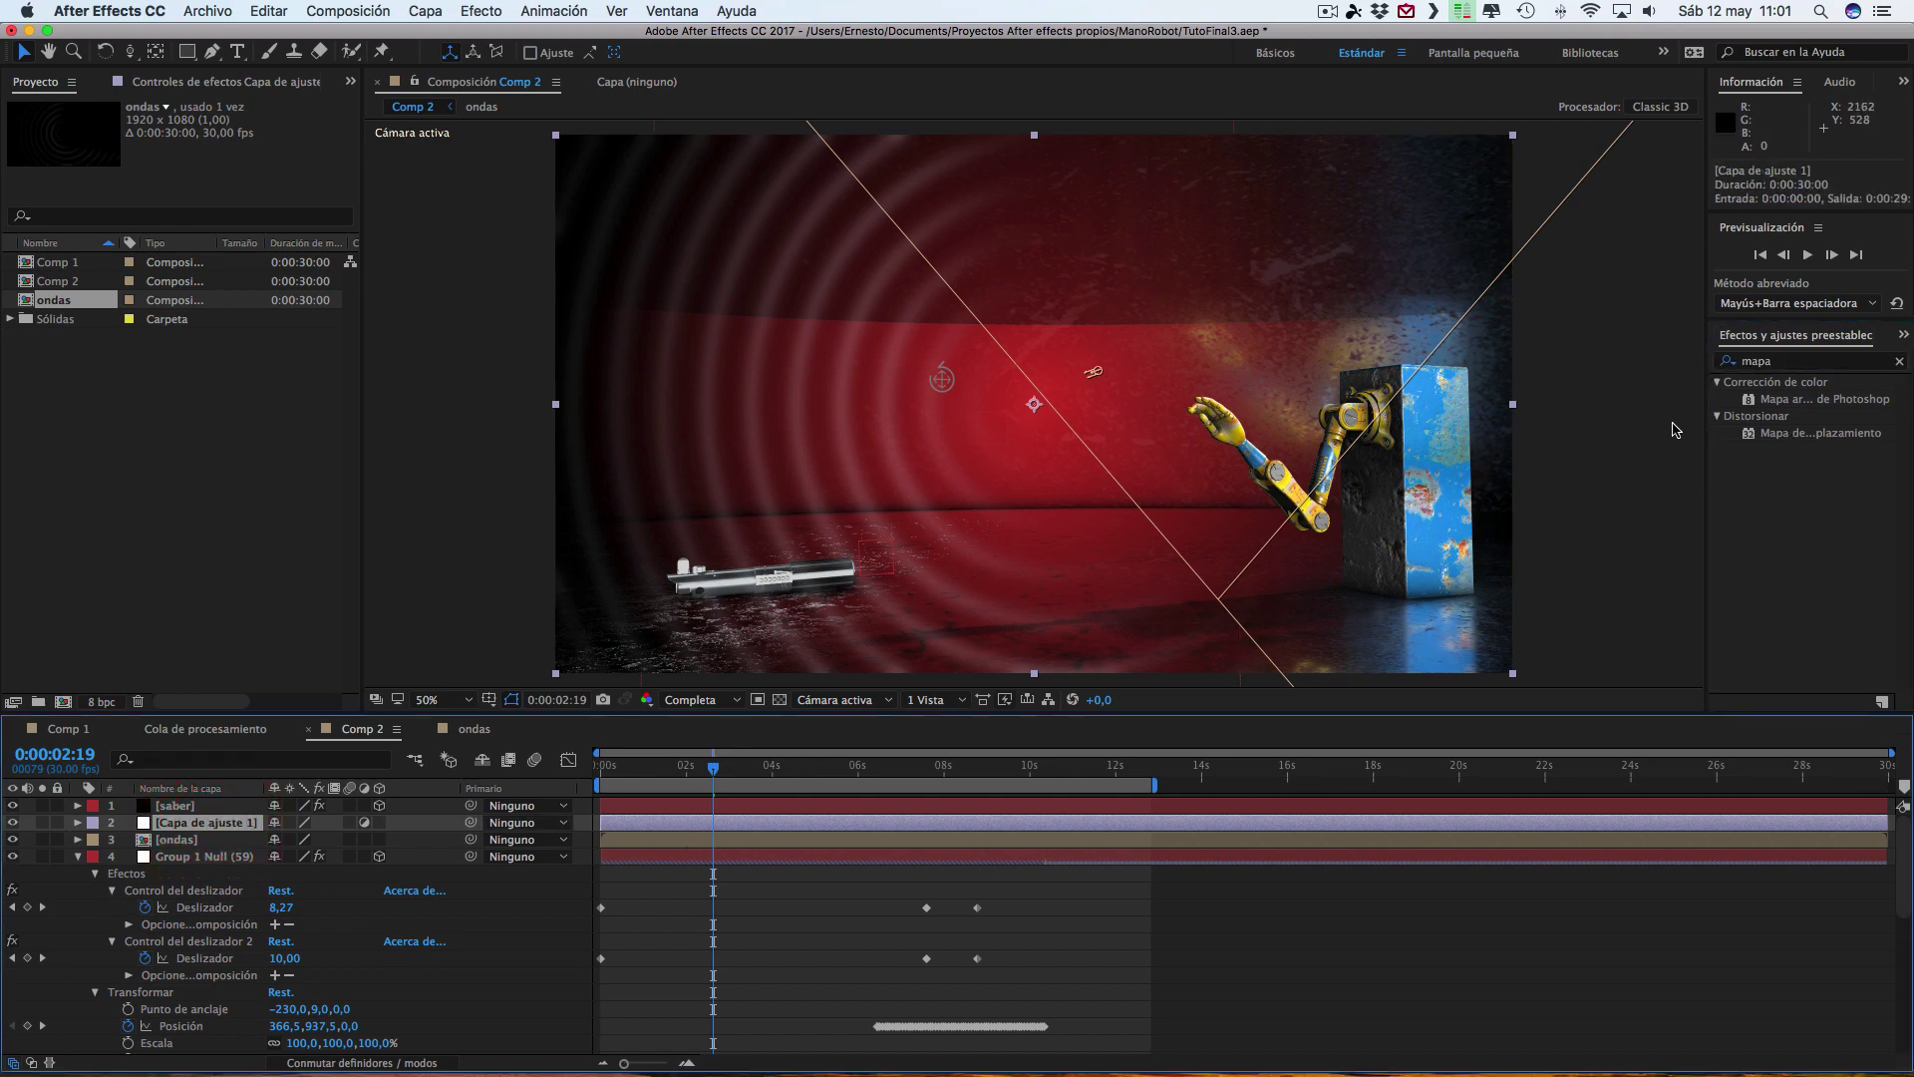
double_click(1829, 435)
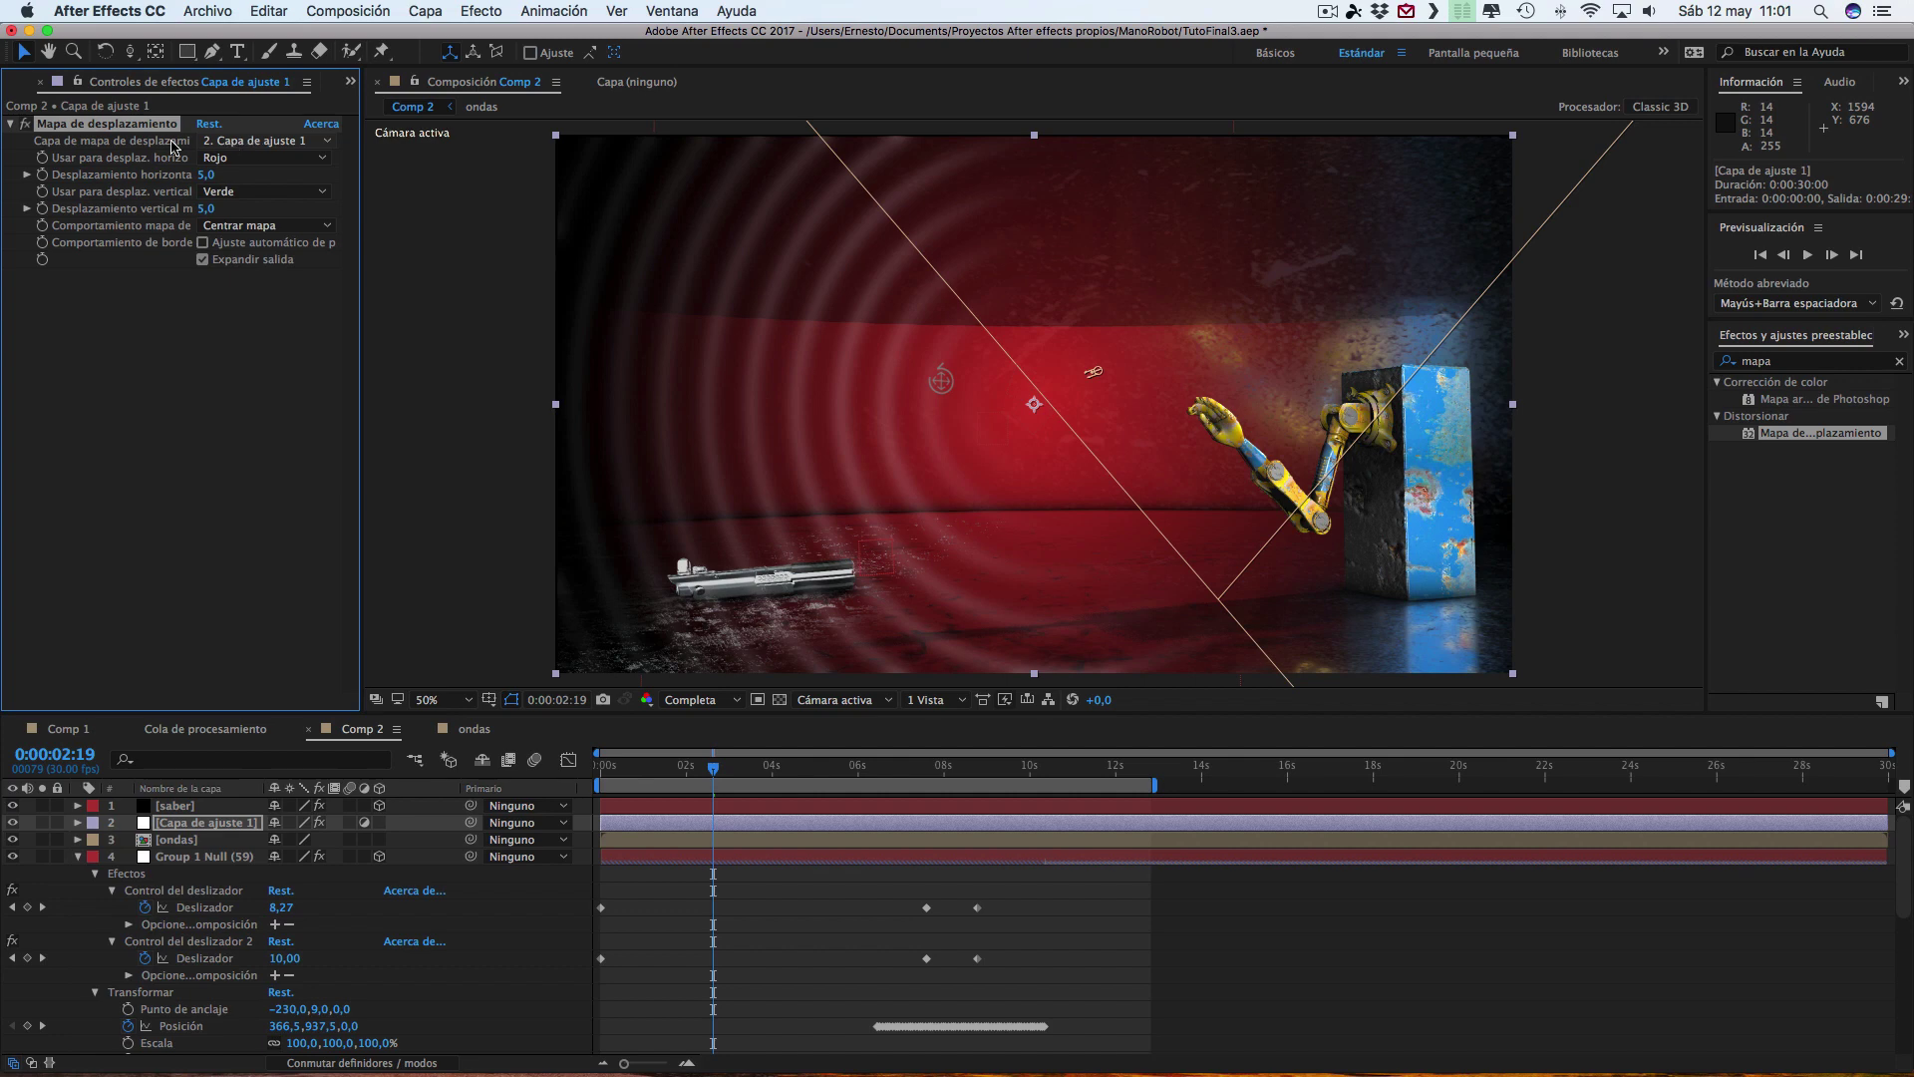
- Use '3. ondas' as the displacement map layer, with horizontal 25,0 and vertical 29,0
left_click(253, 141)
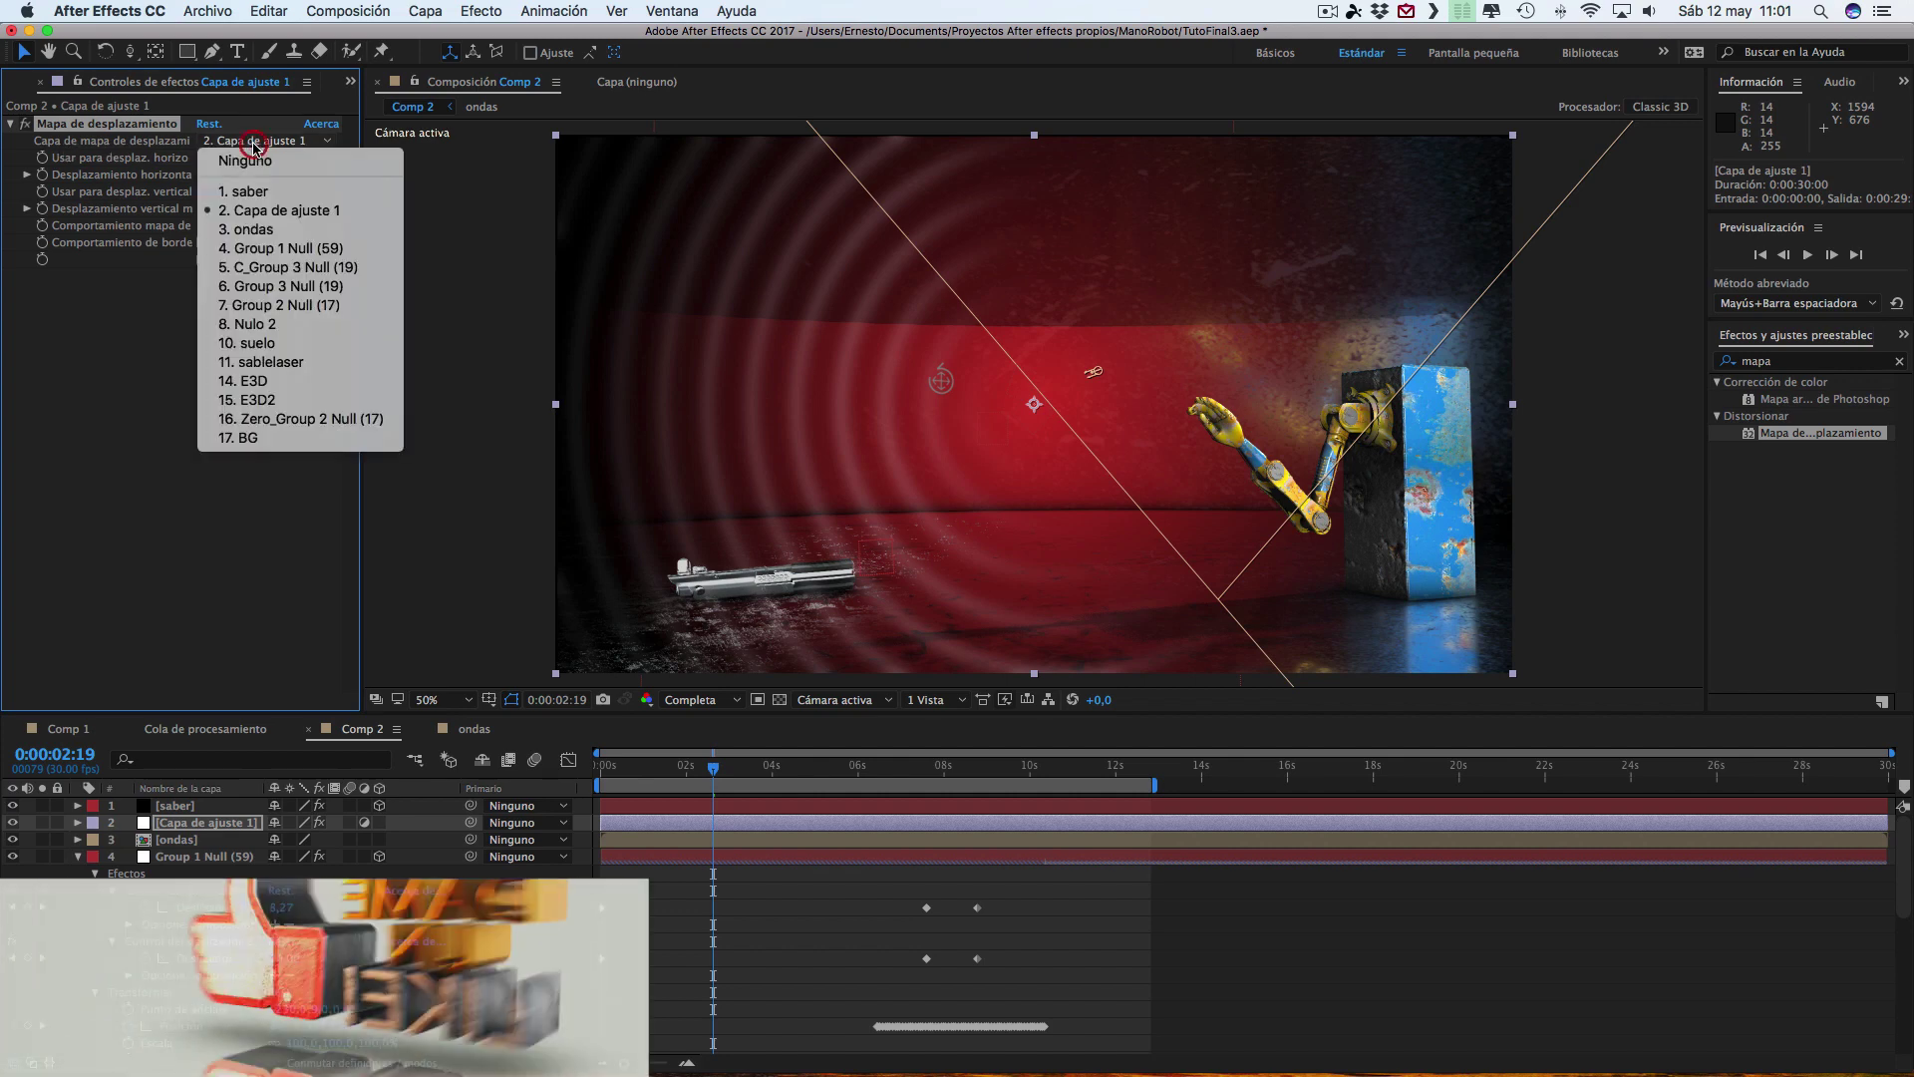
left_click(253, 230)
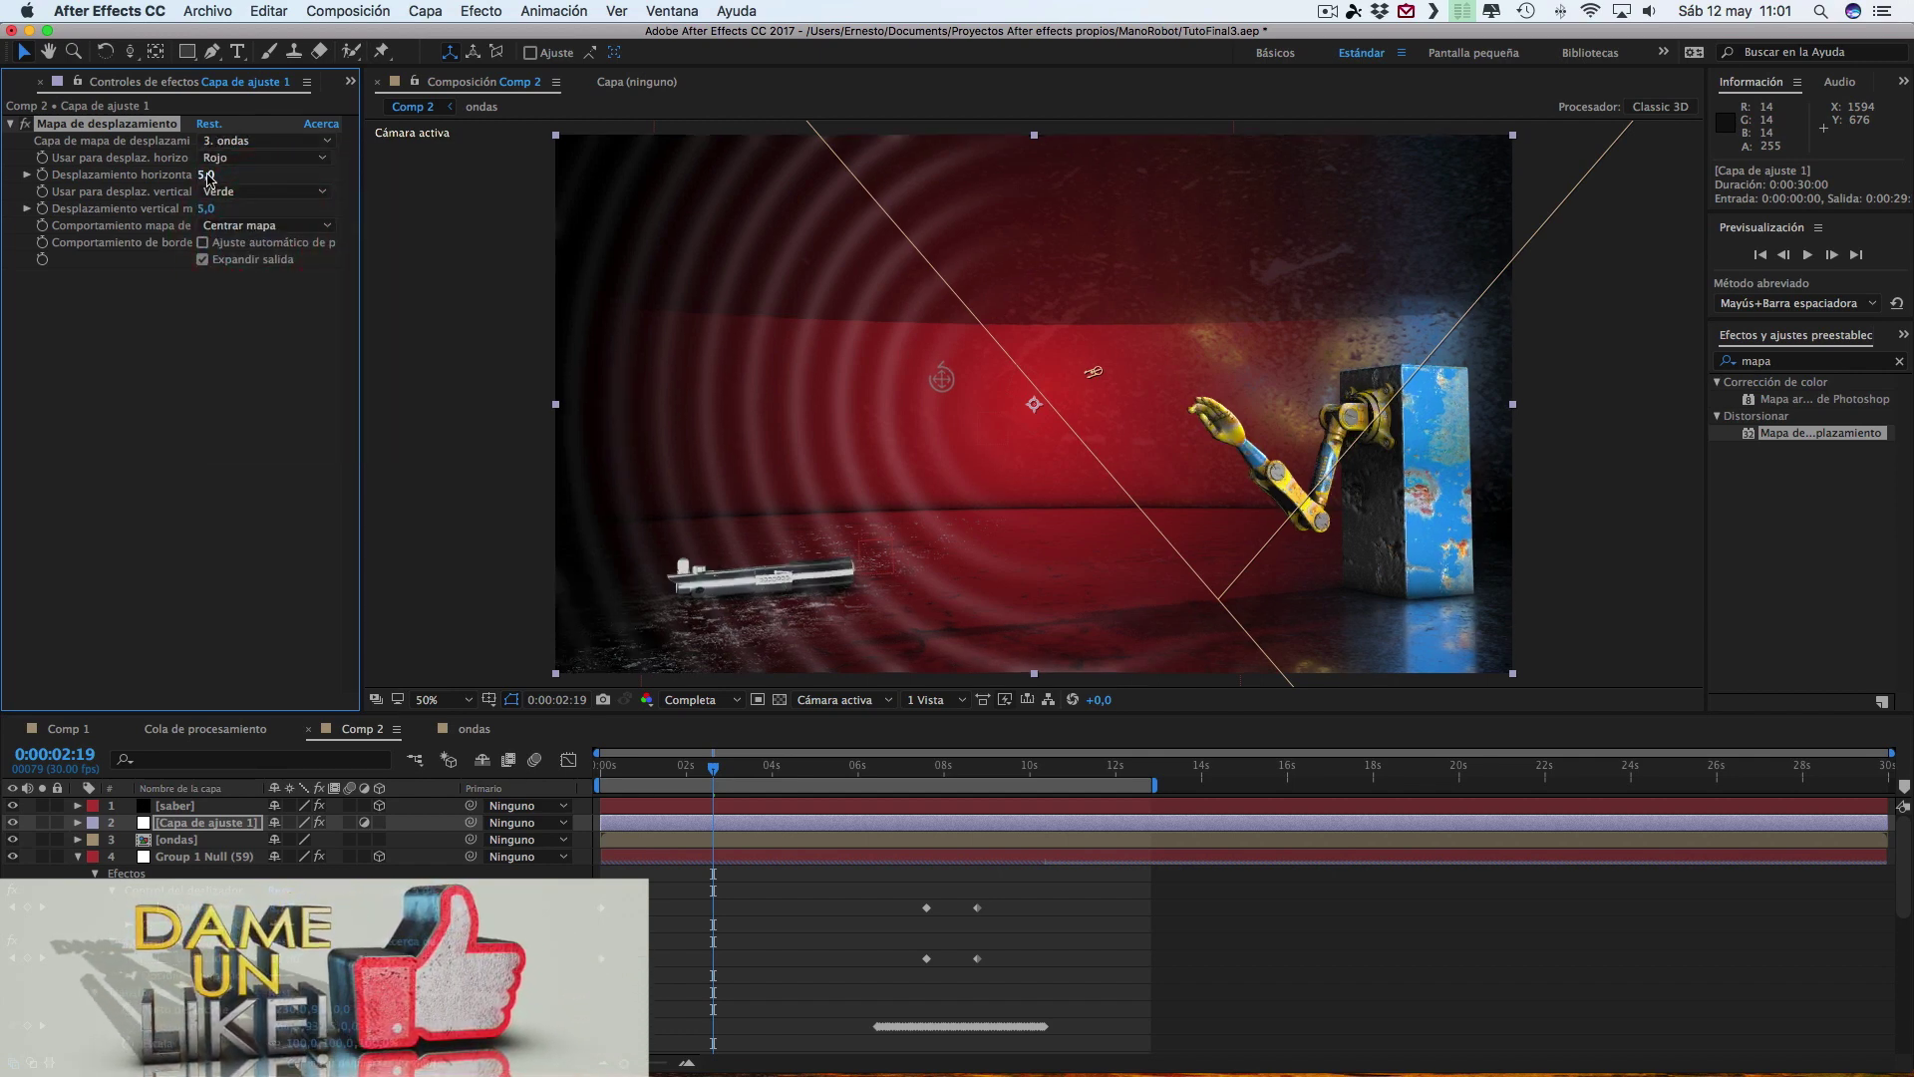
left_click_drag(206, 174, 339, 178)
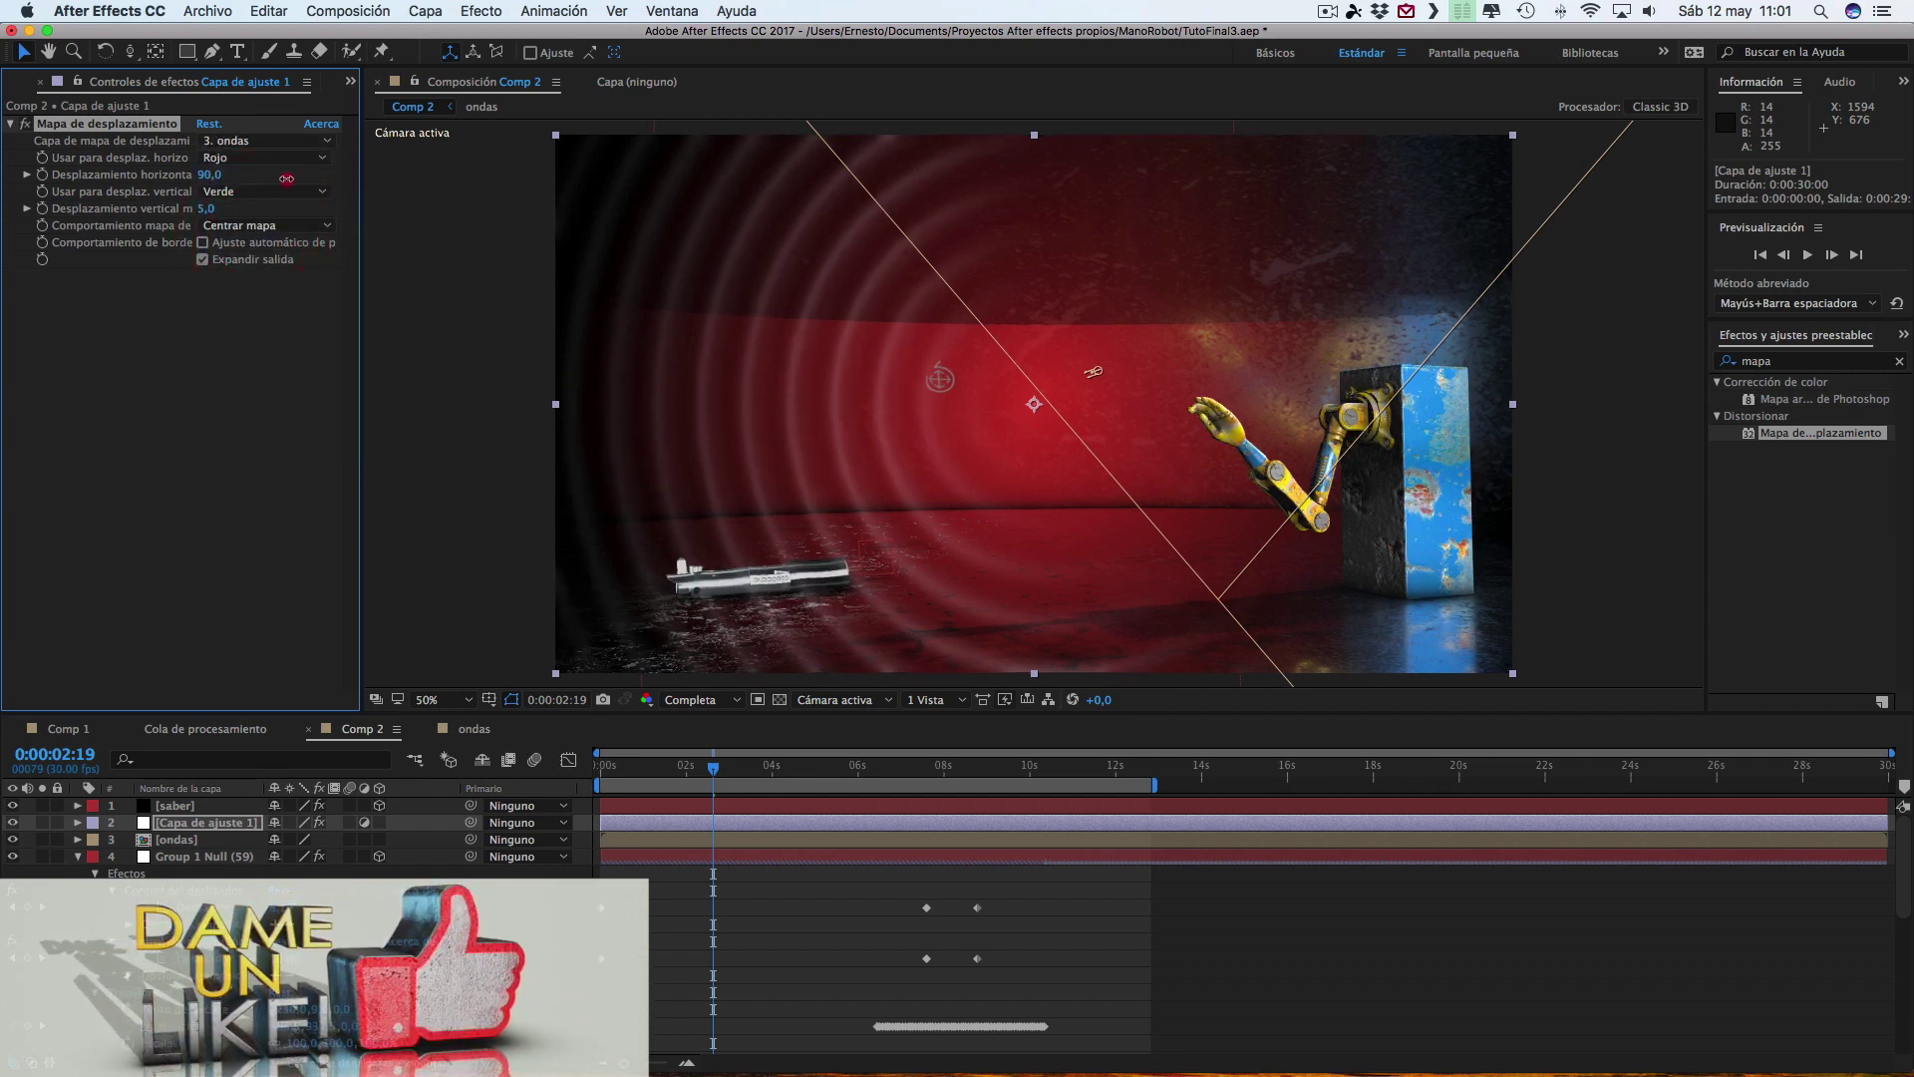
mouse_move(296, 177)
left_mouse_down()
mouse_move(279, 179)
mouse_move(292, 212)
mouse_move(245, 212)
left_mouse_up()
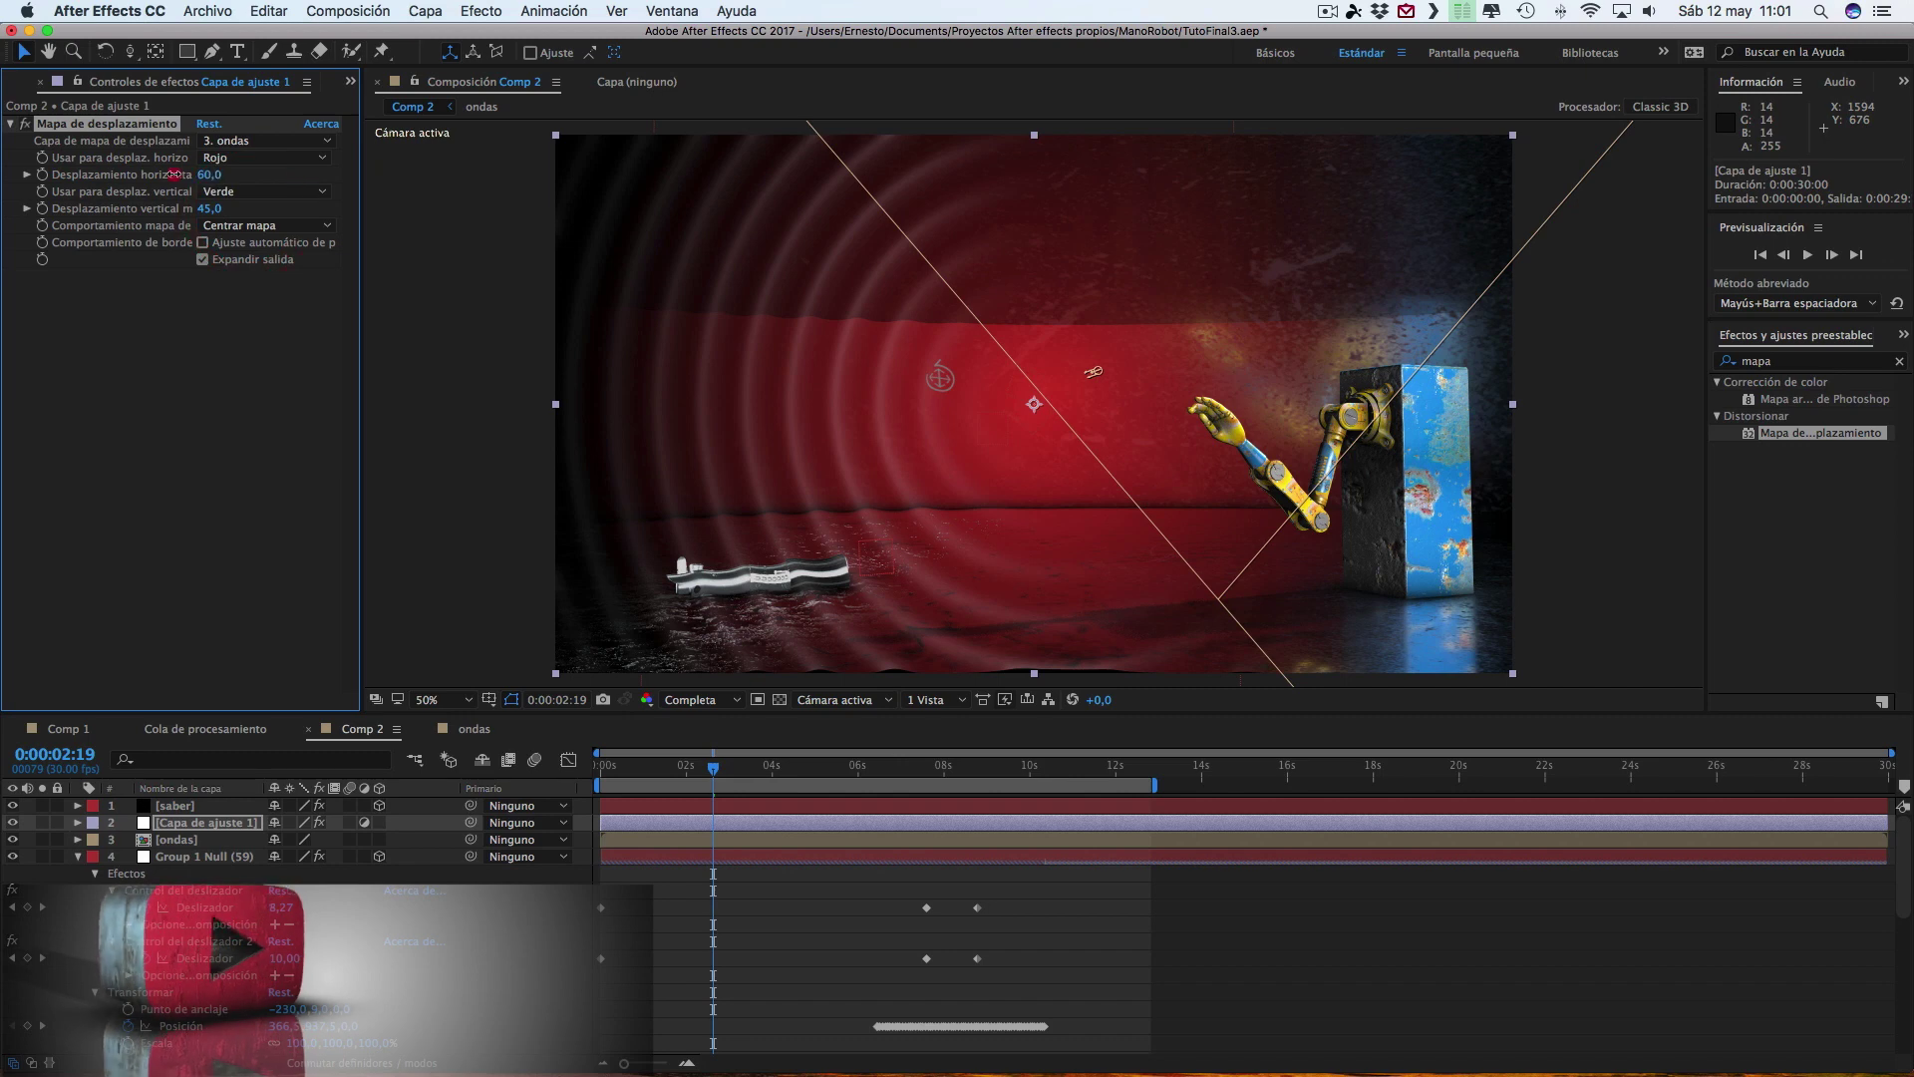
left_click_drag(207, 174, 159, 175)
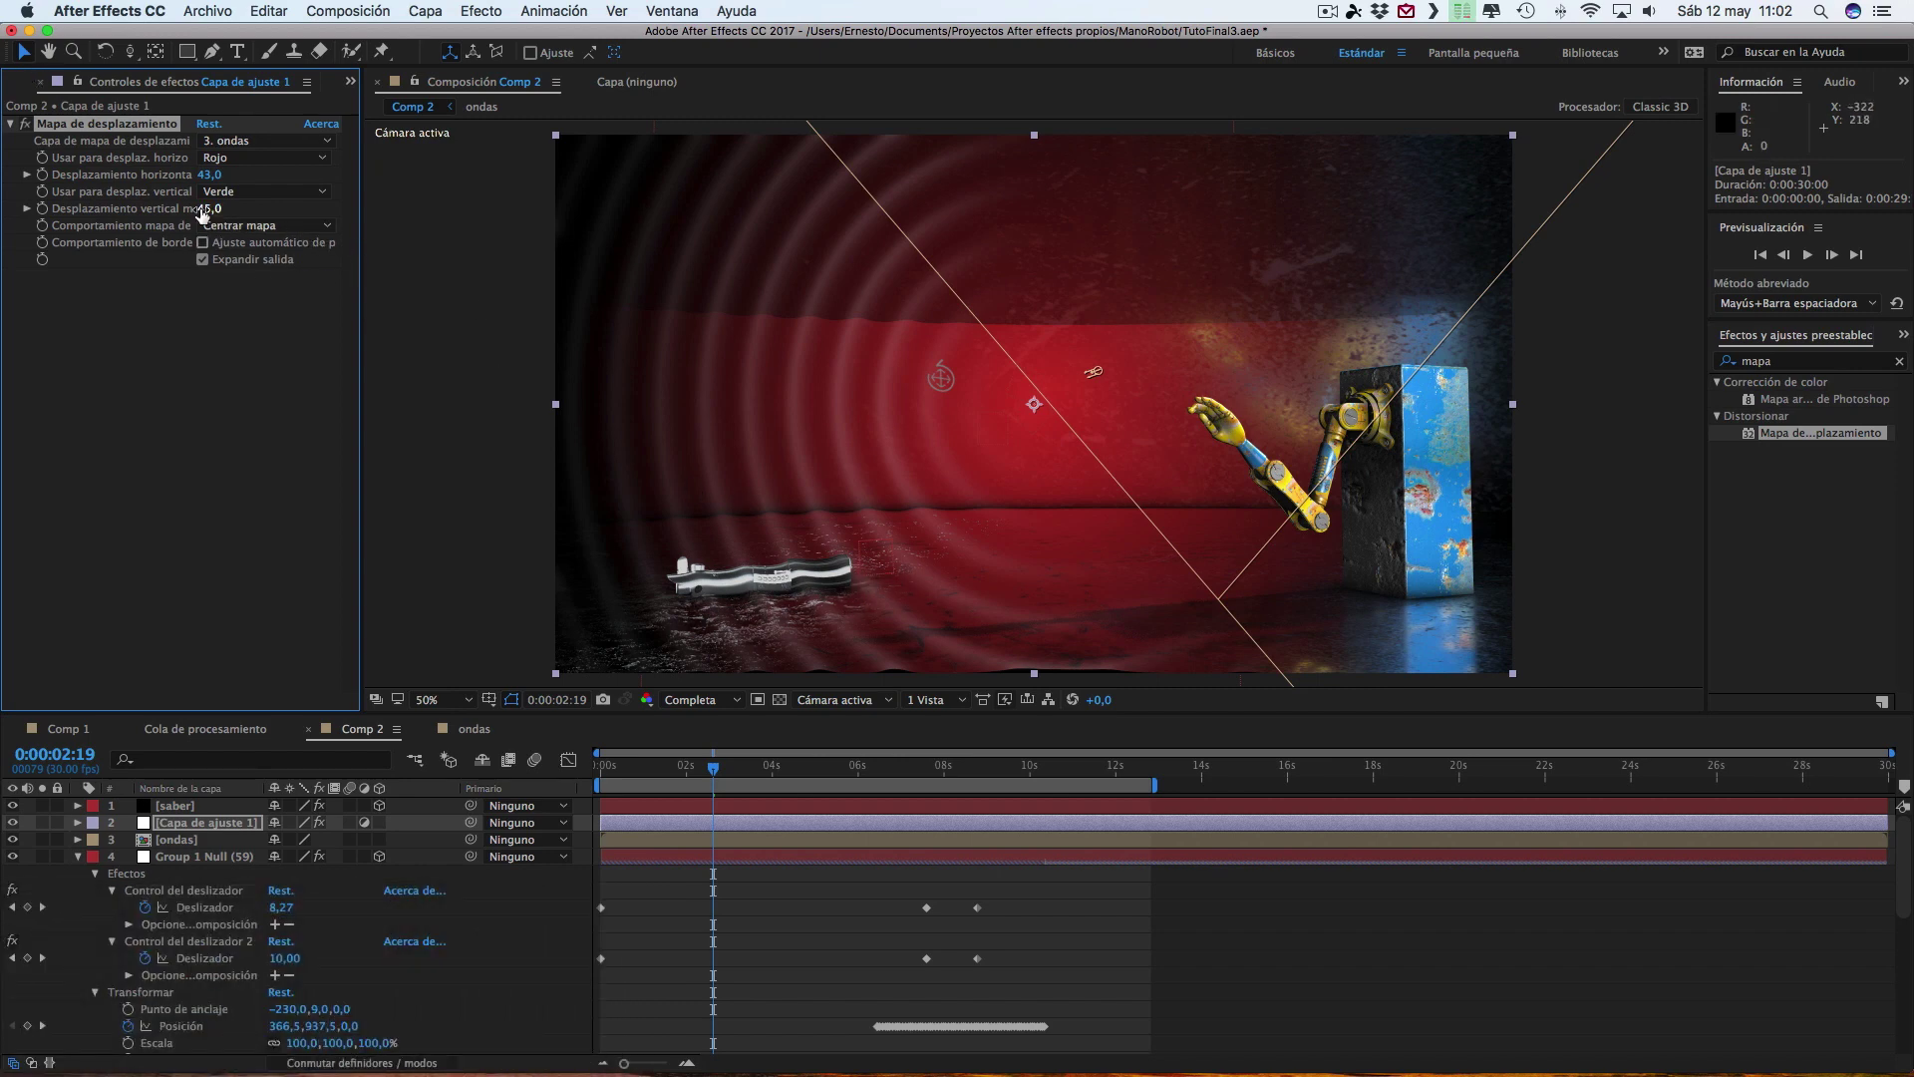
left_click_drag(202, 210, 194, 209)
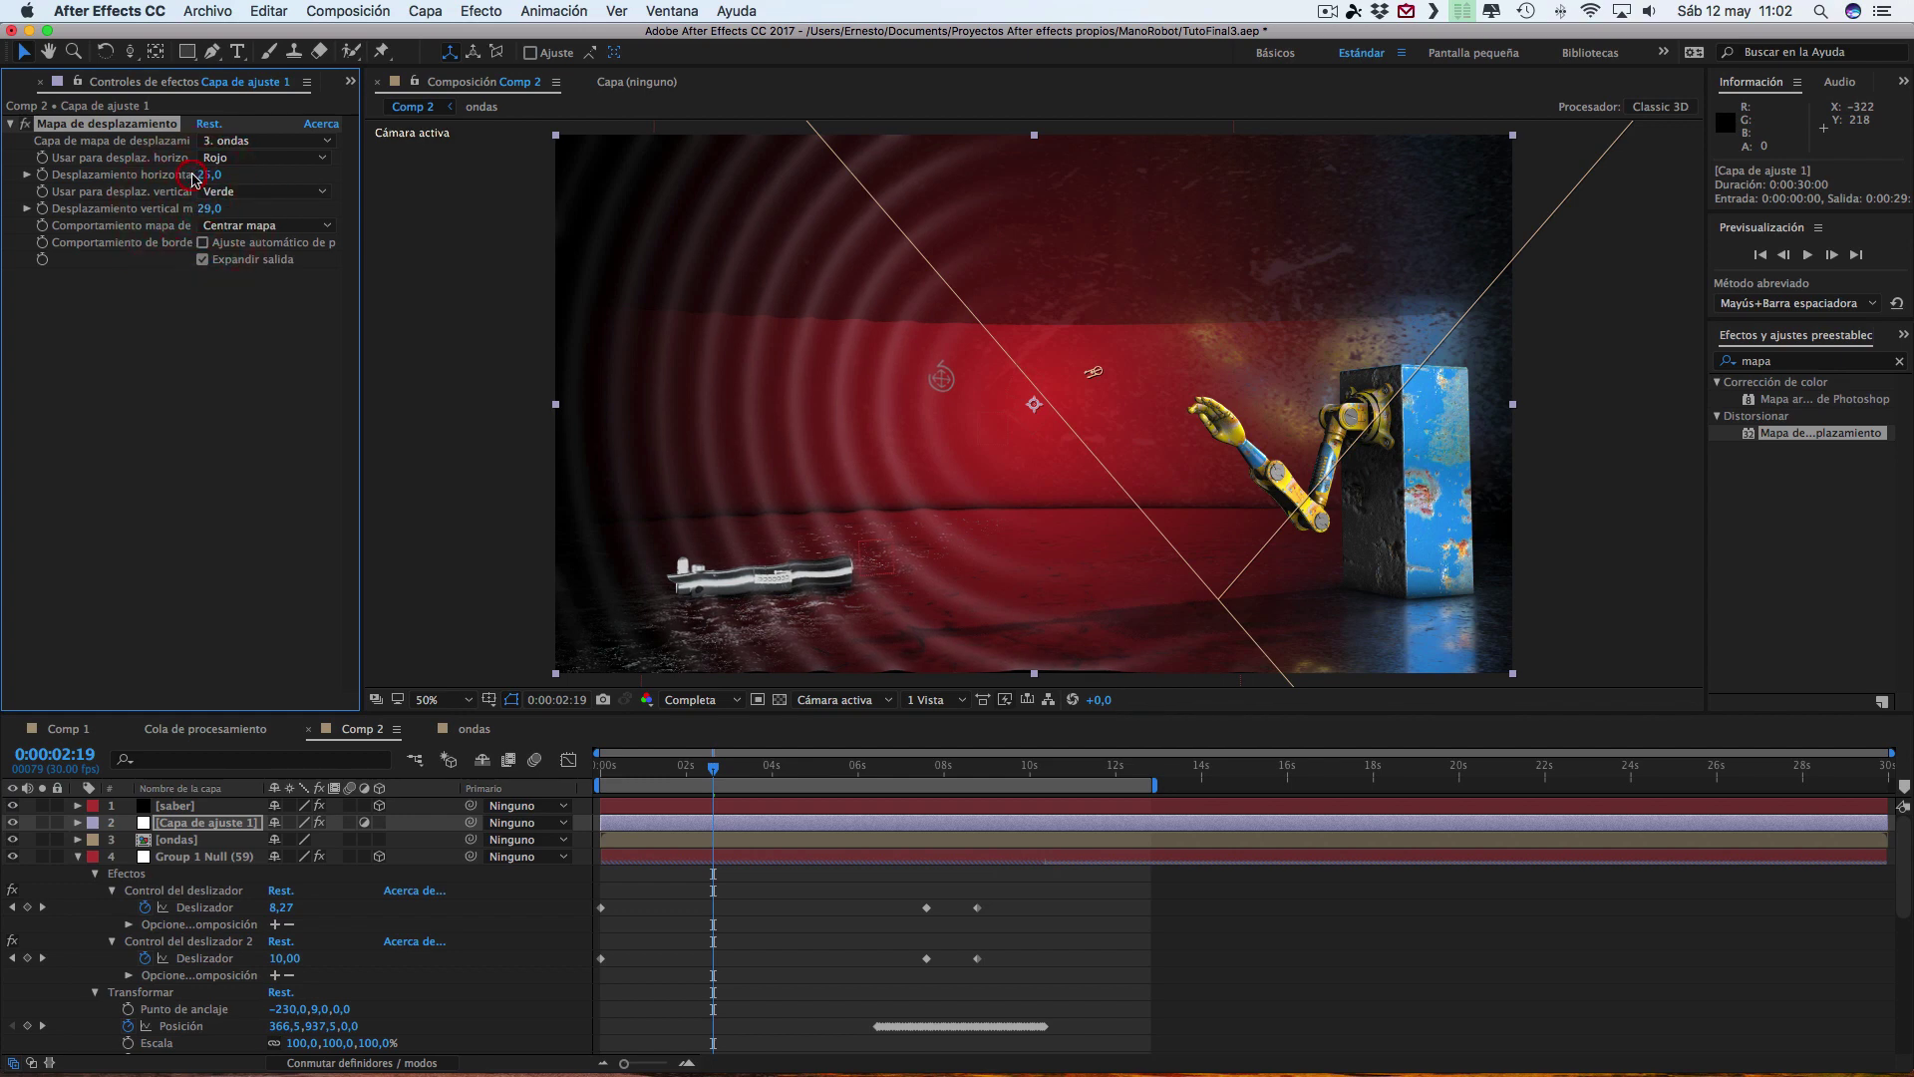
left_click(195, 841)
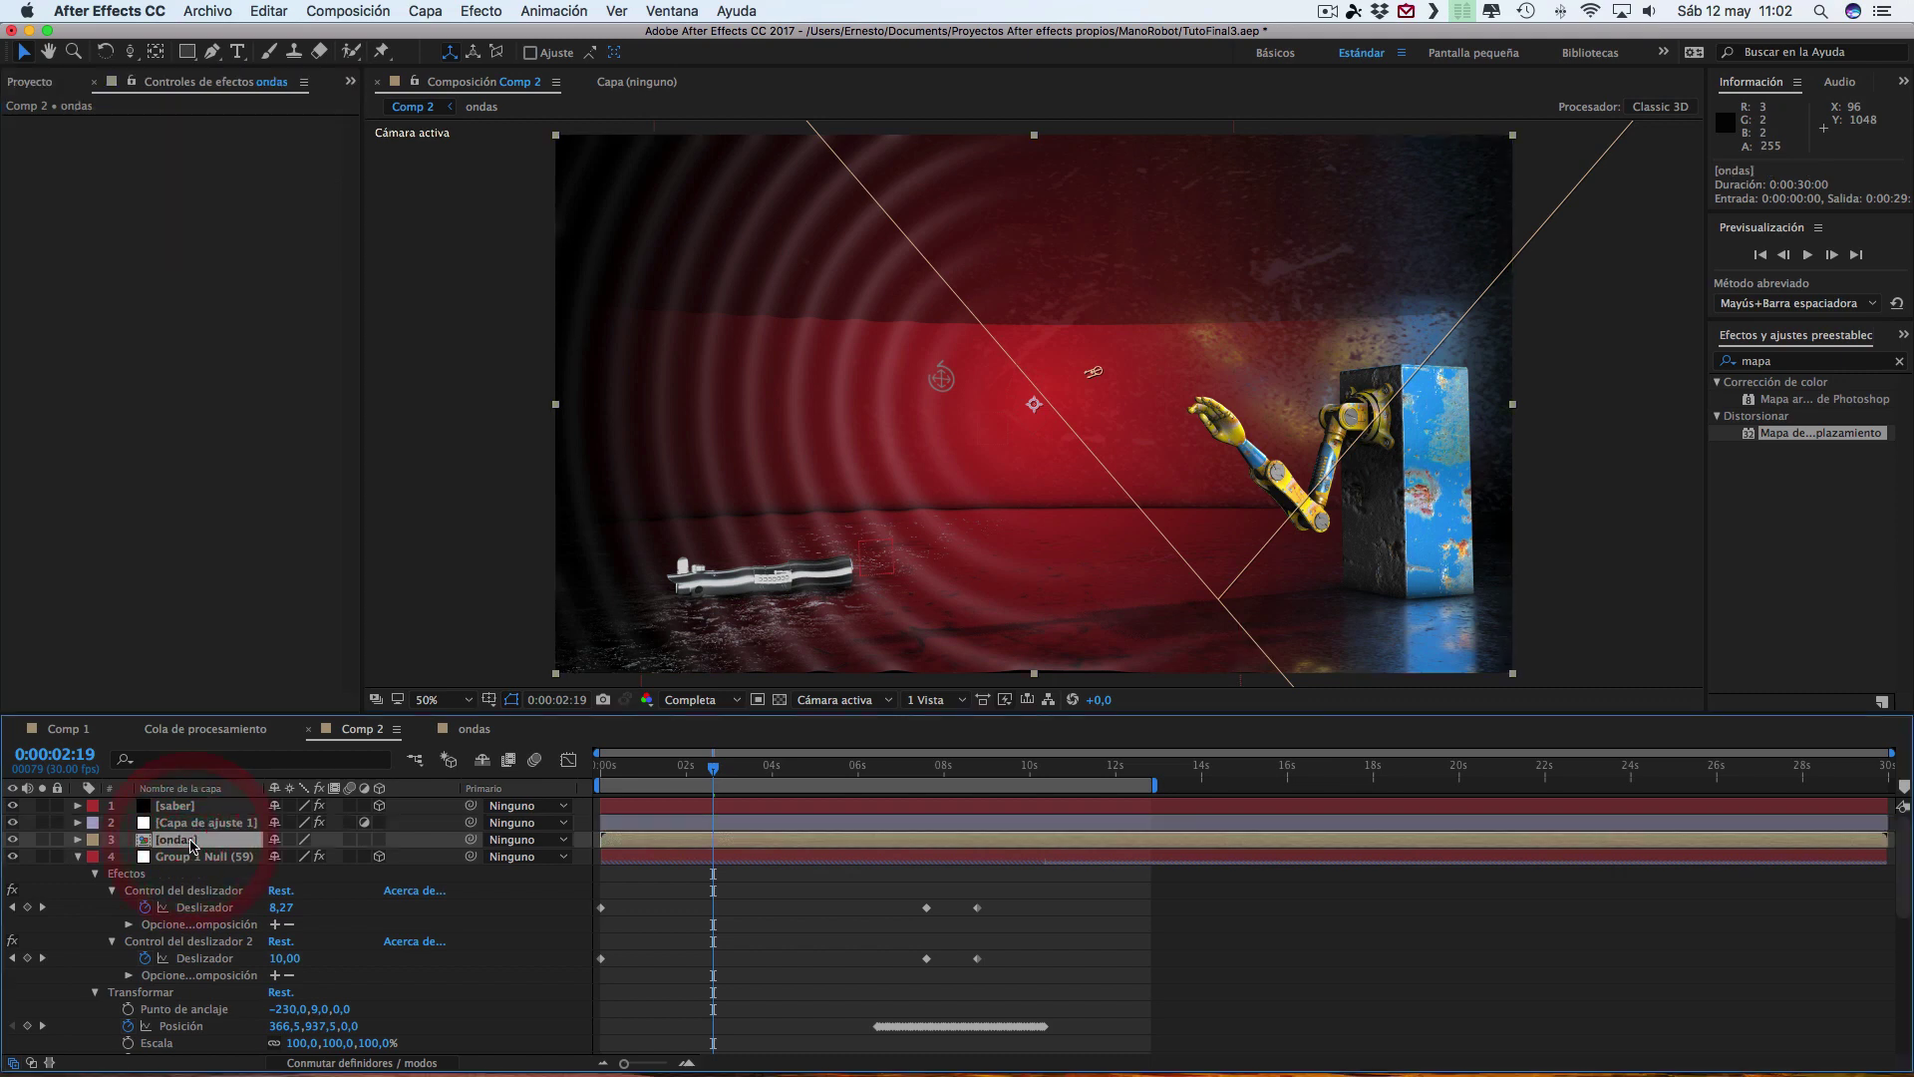
- Set the ondas layer's blending mode to Superponer and check the ripples at 0:00:05:21
left_click(417, 1063)
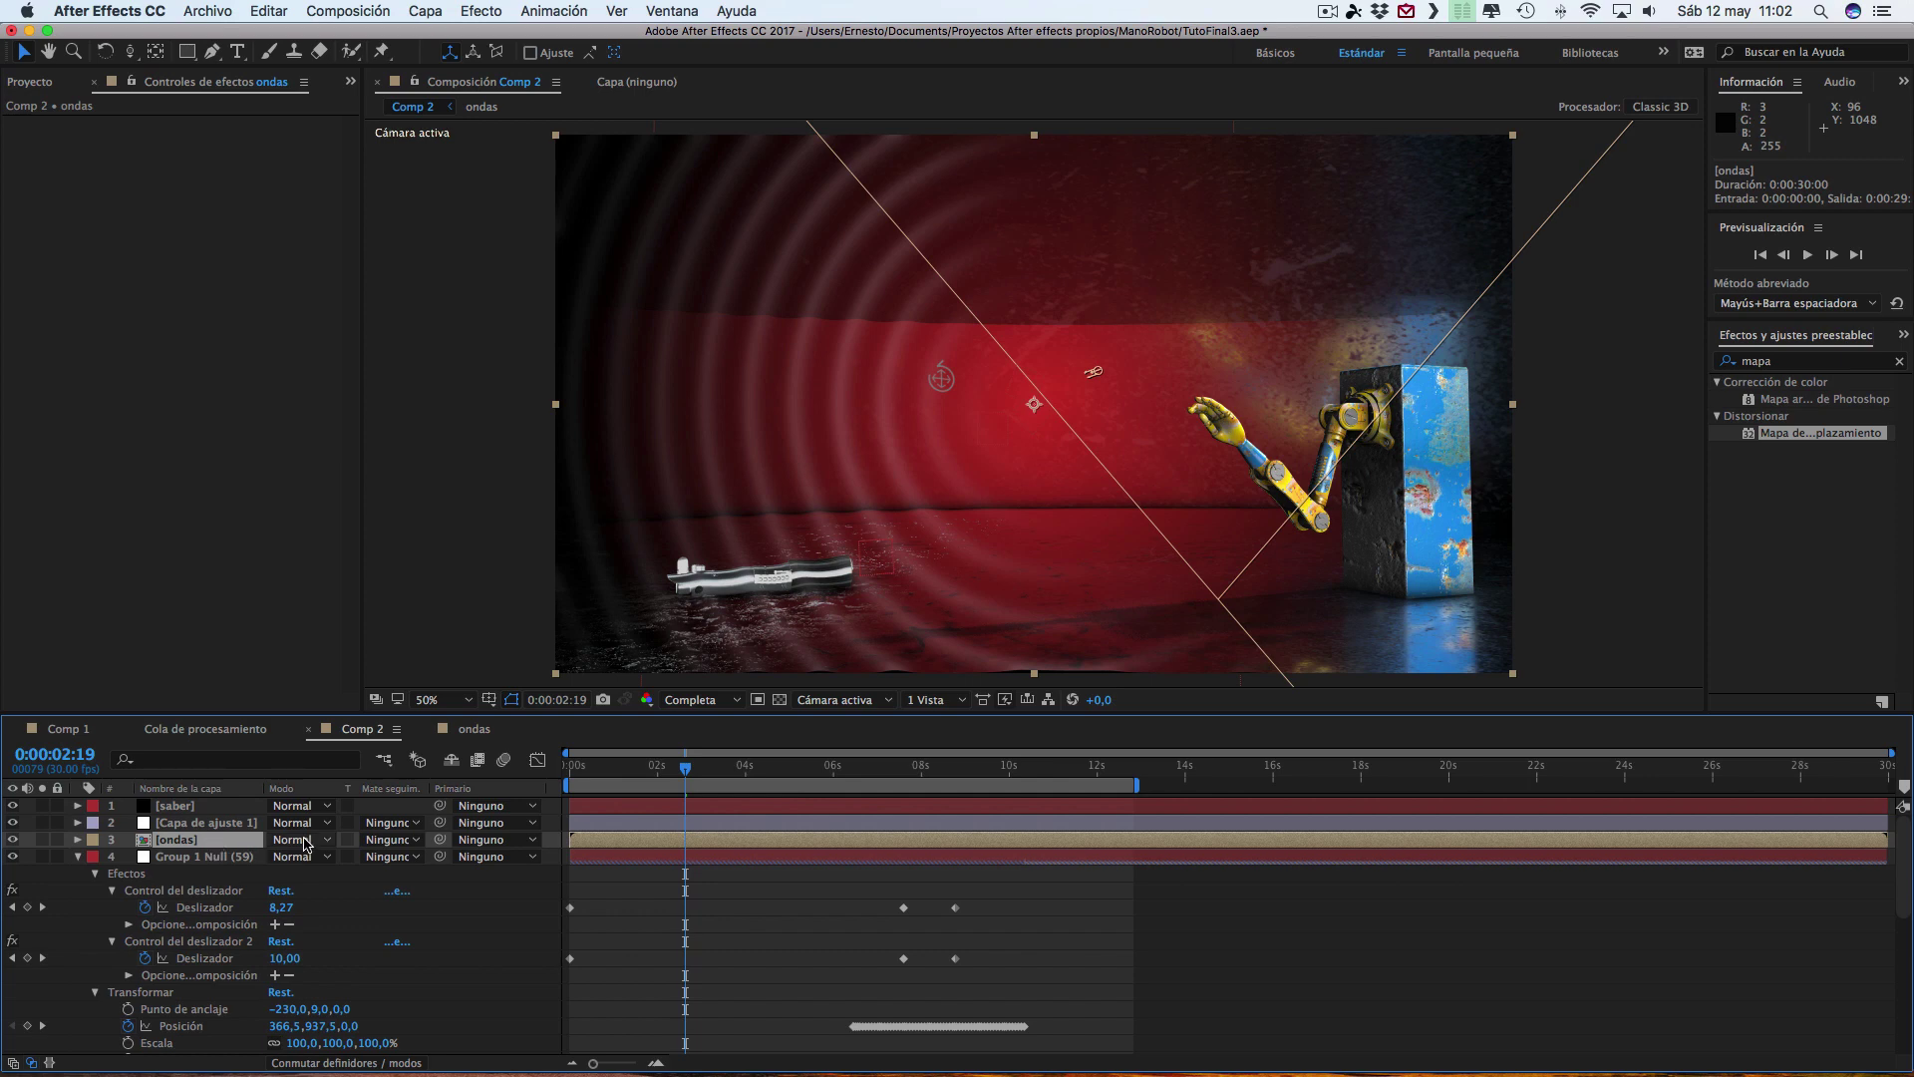
left_click(300, 839)
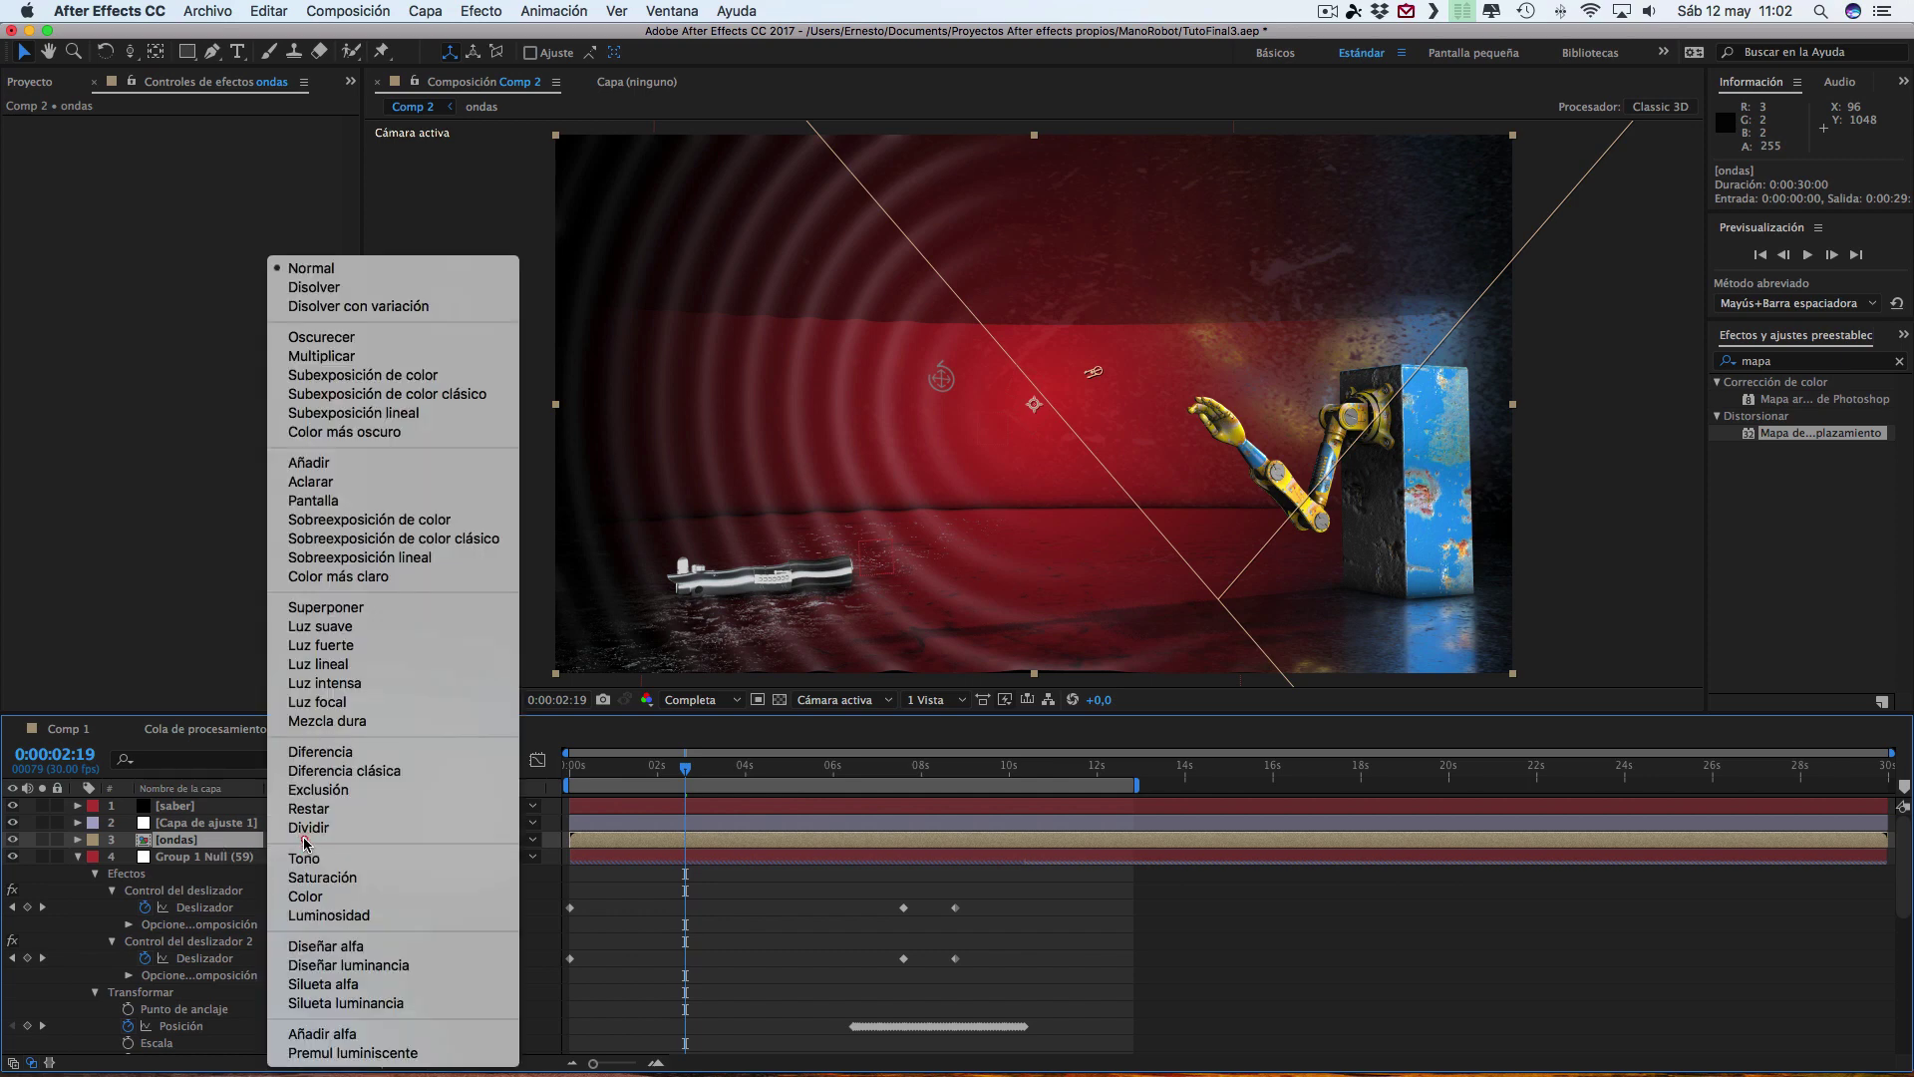
left_click(336, 611)
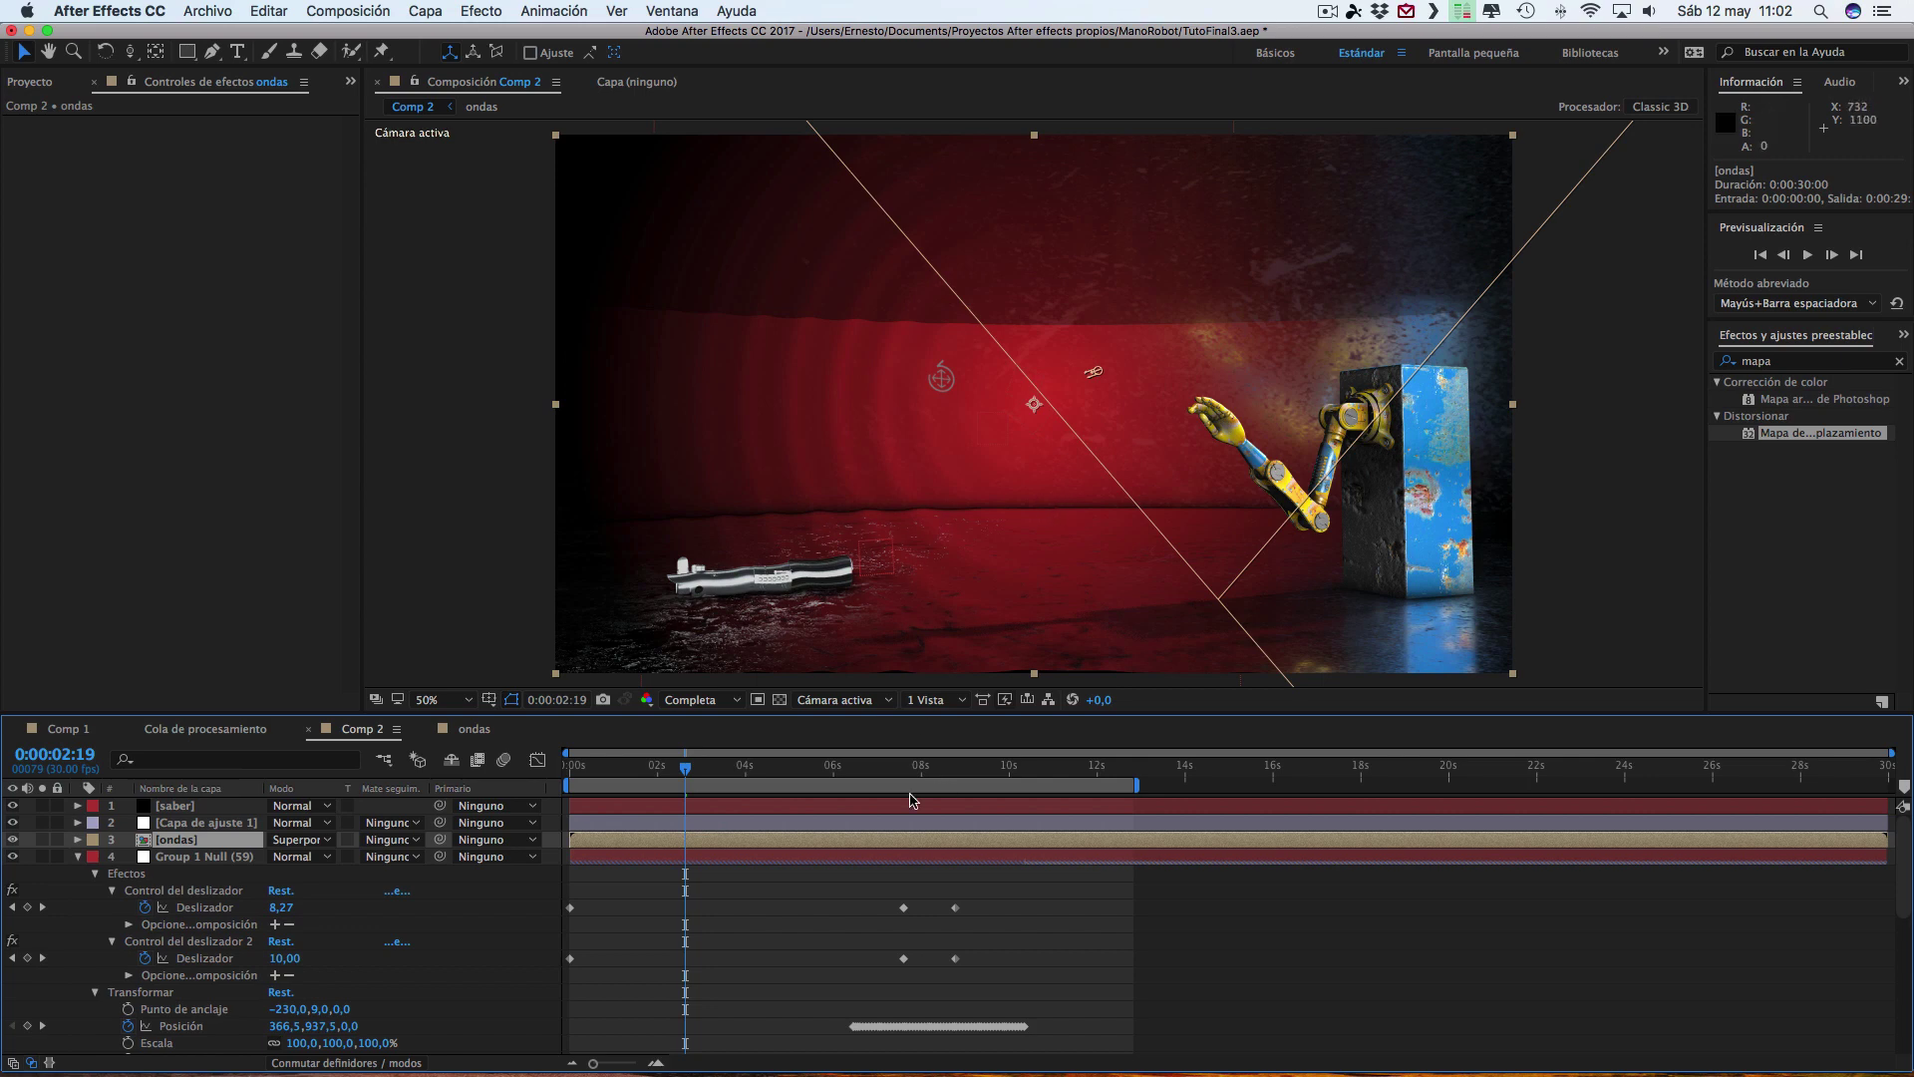
left_click(756, 775)
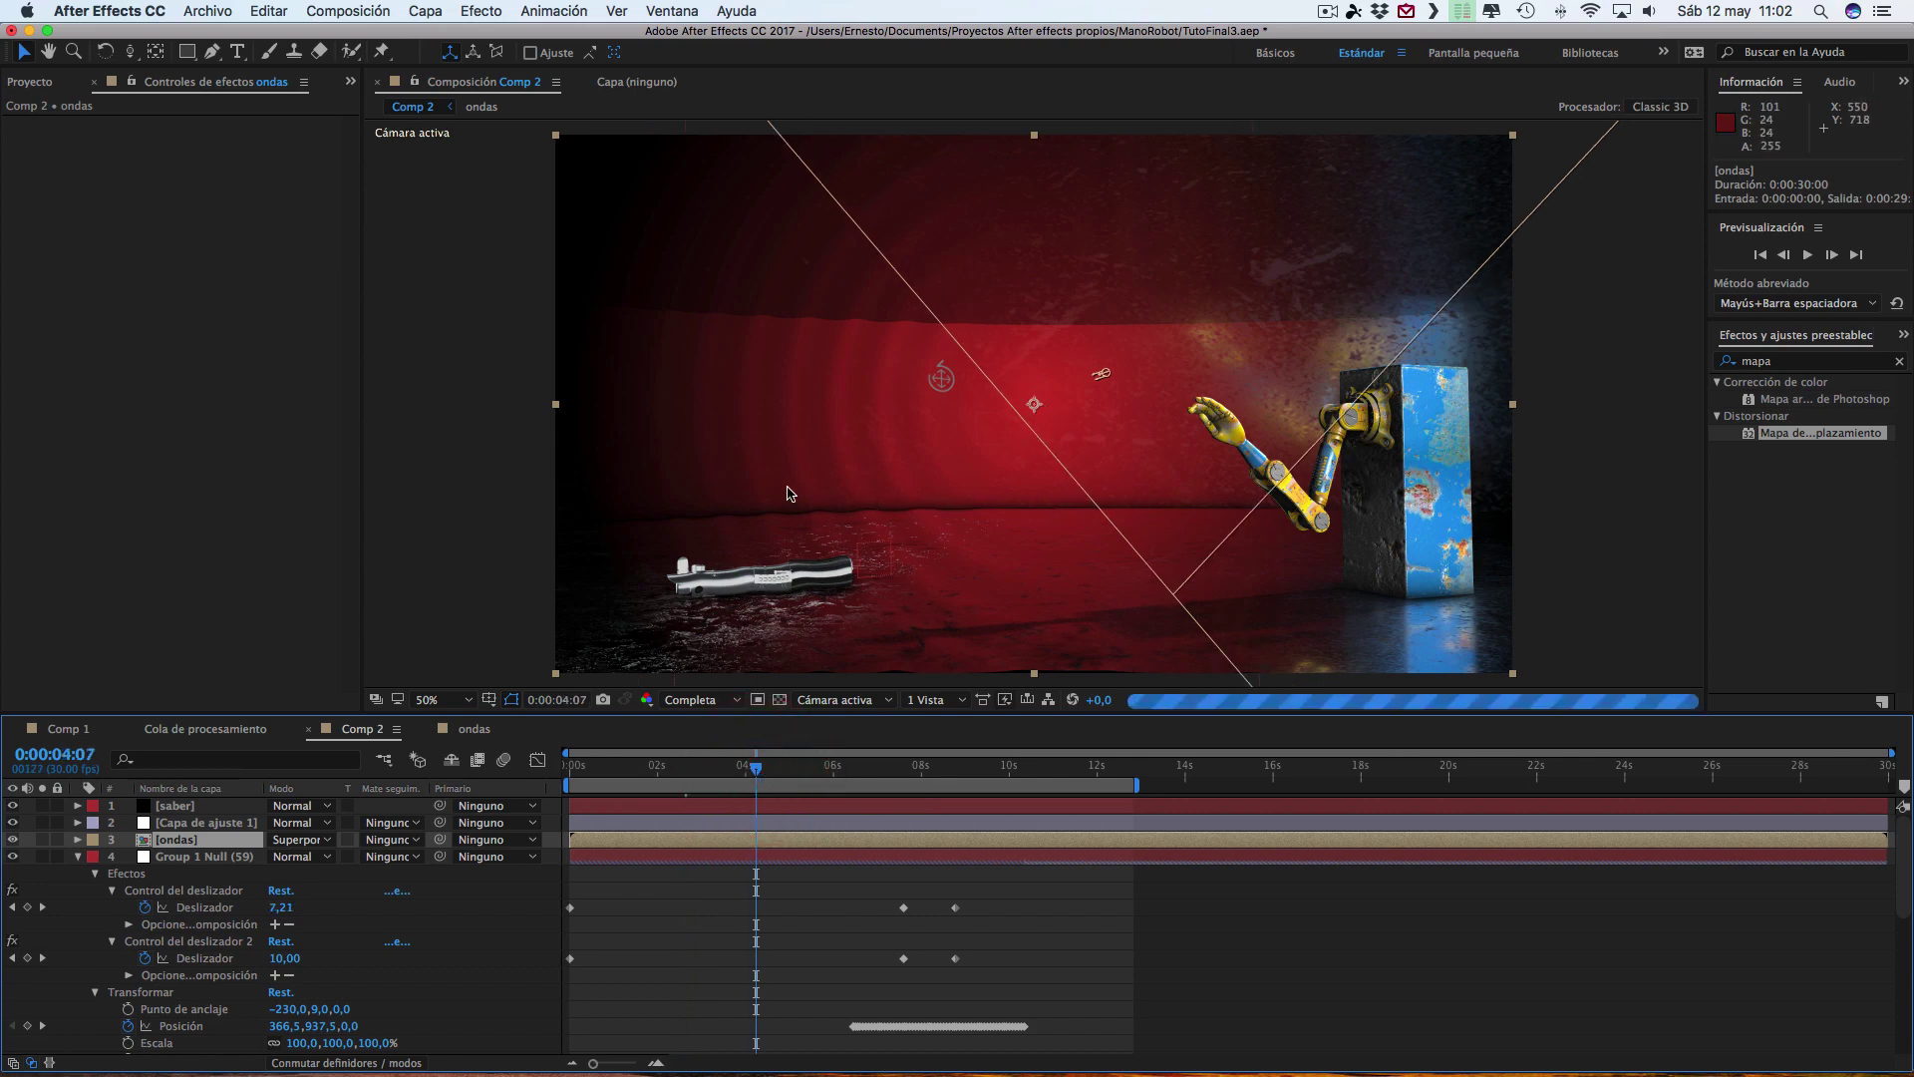
left_click_drag(788, 768, 819, 768)
key("super+Up")
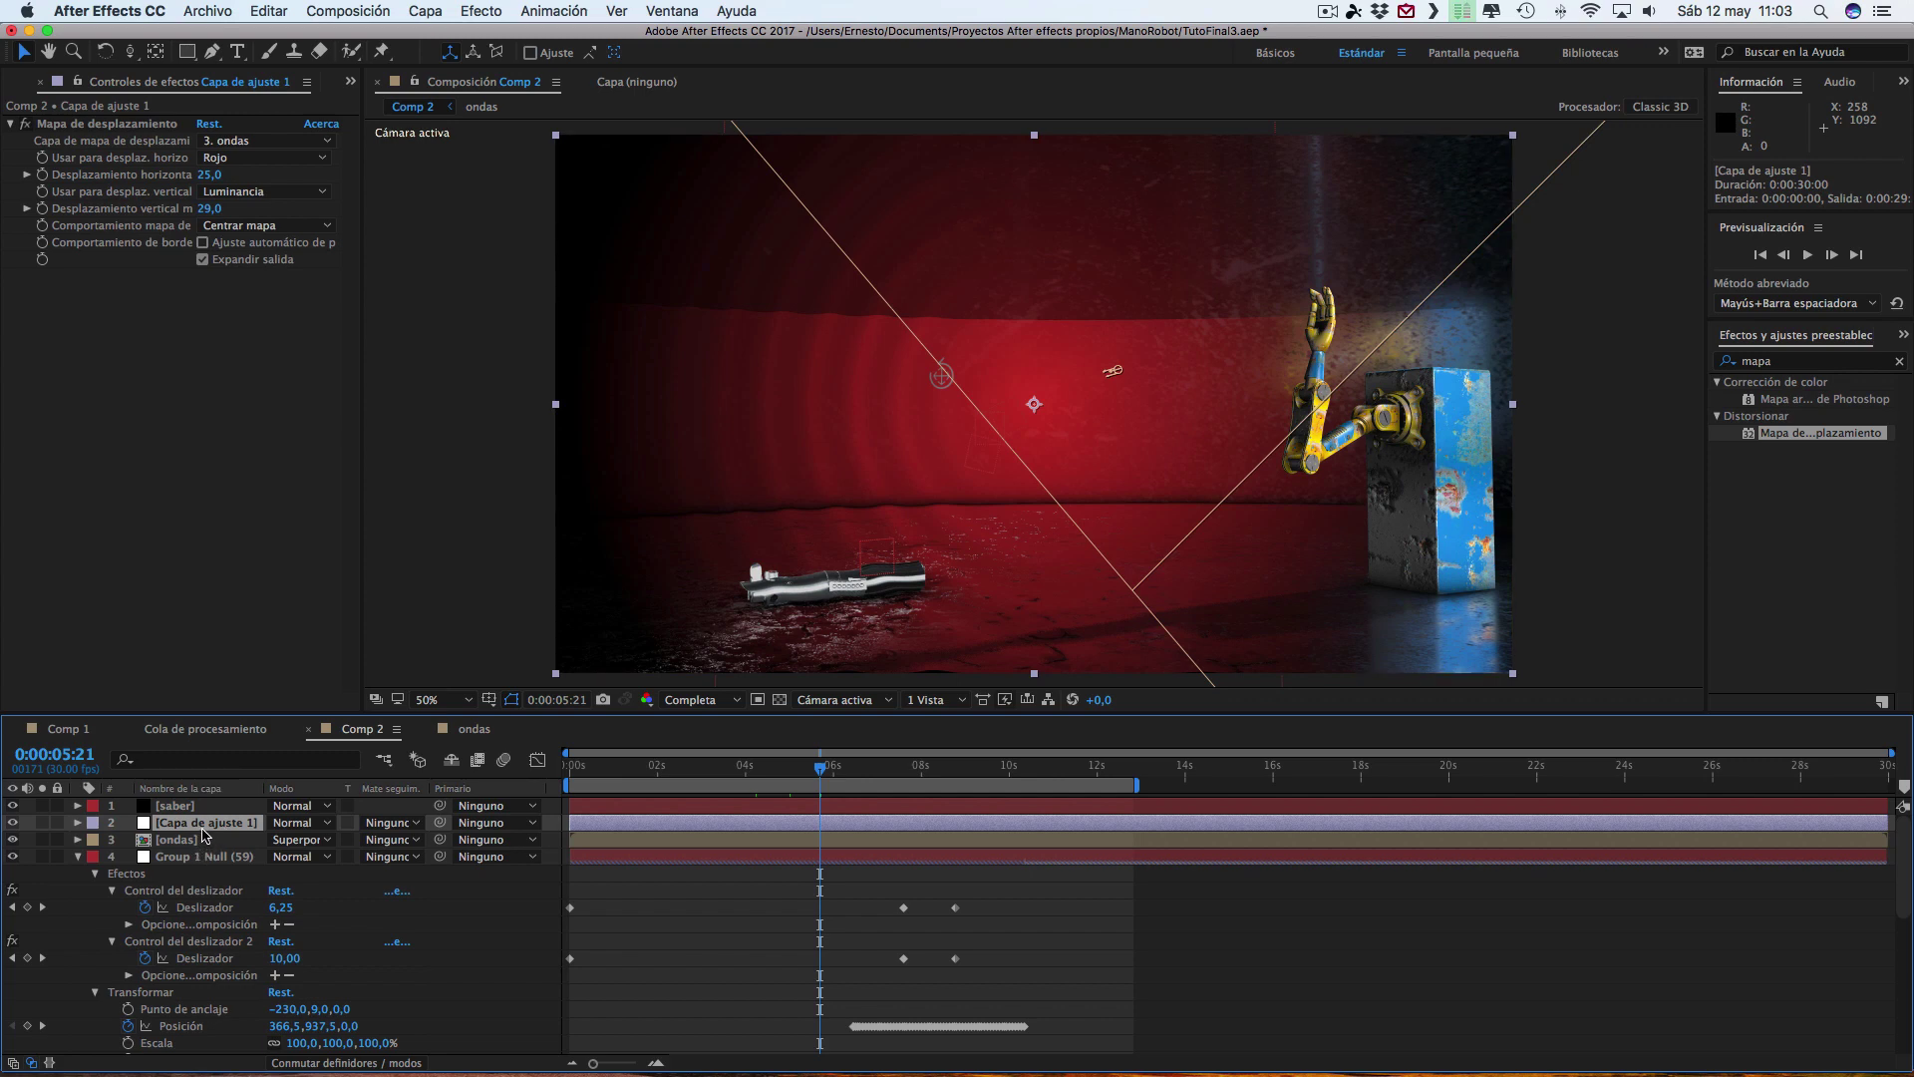
- Compare with Capa de ajuste 1 hidden and shown, then open the ondas precomp
left_click(13, 823)
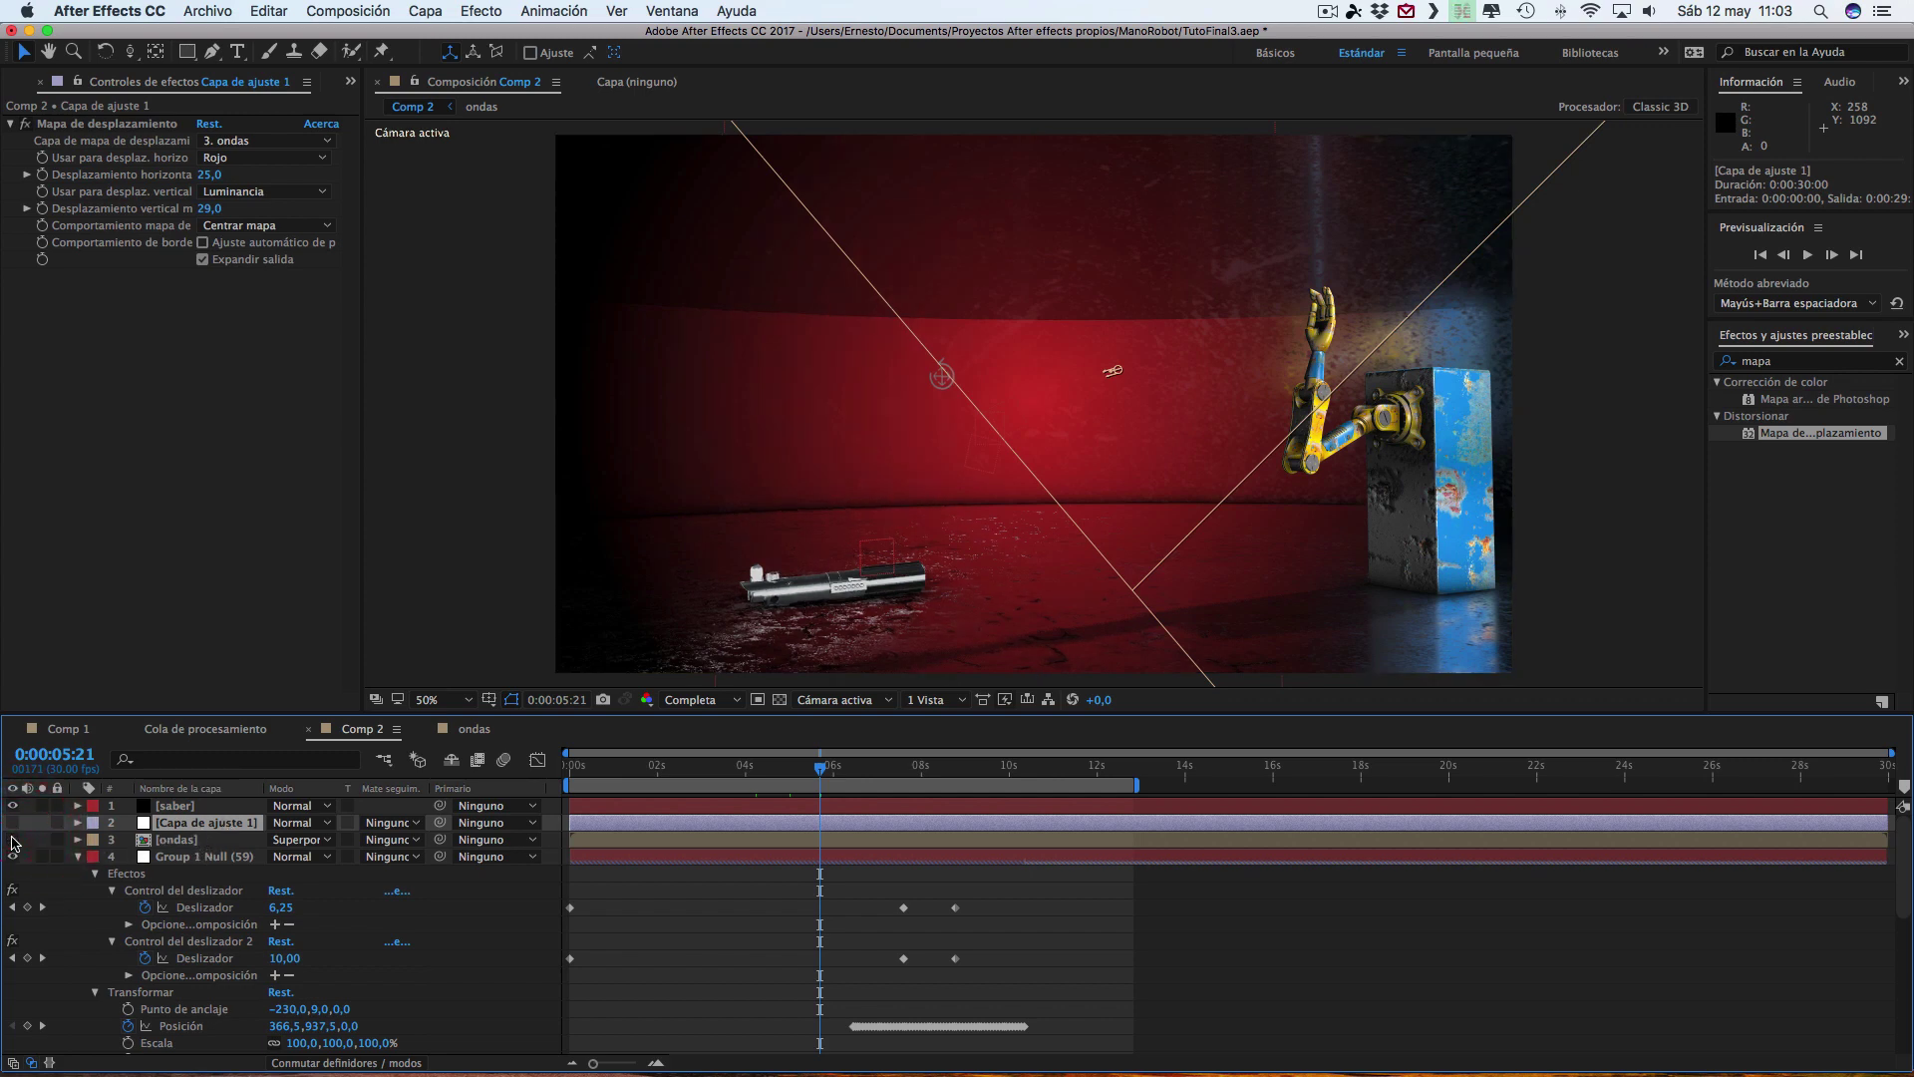
left_click(13, 840)
left_click(13, 826)
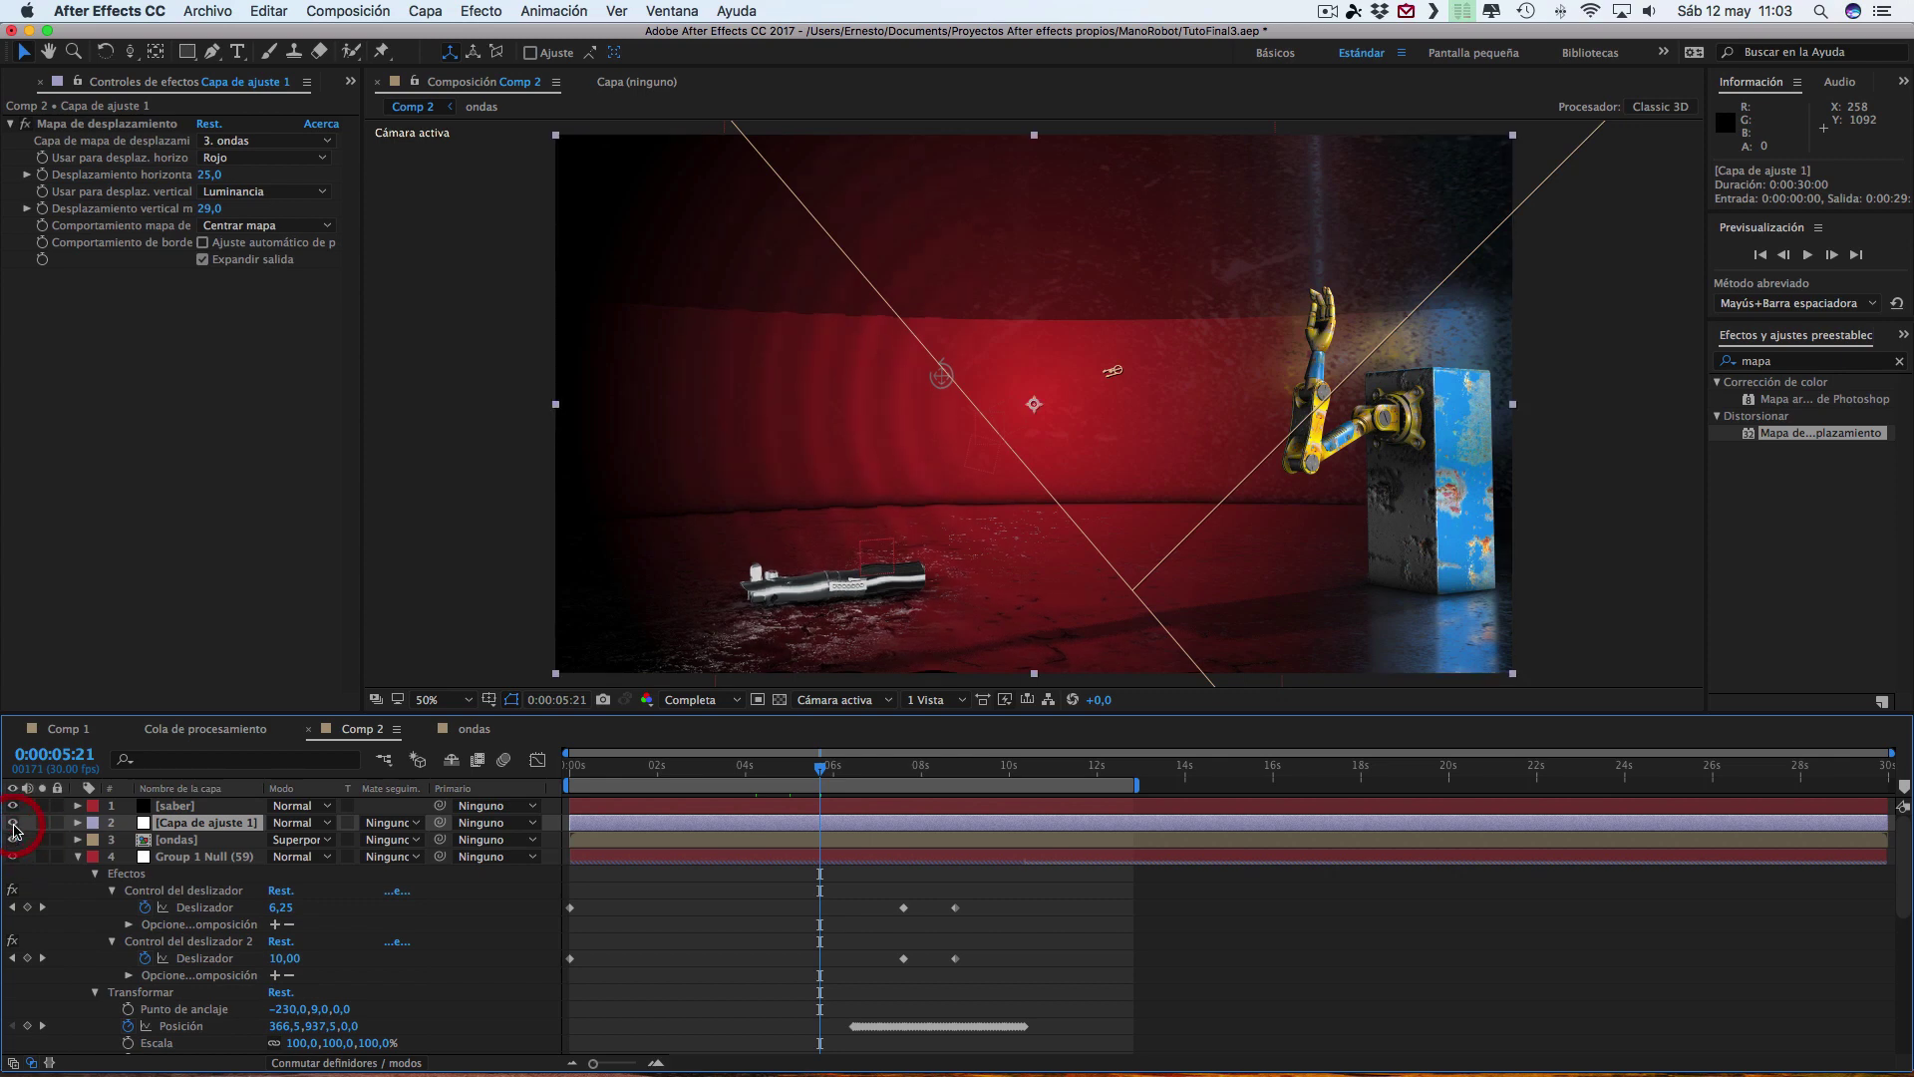
double_click(188, 845)
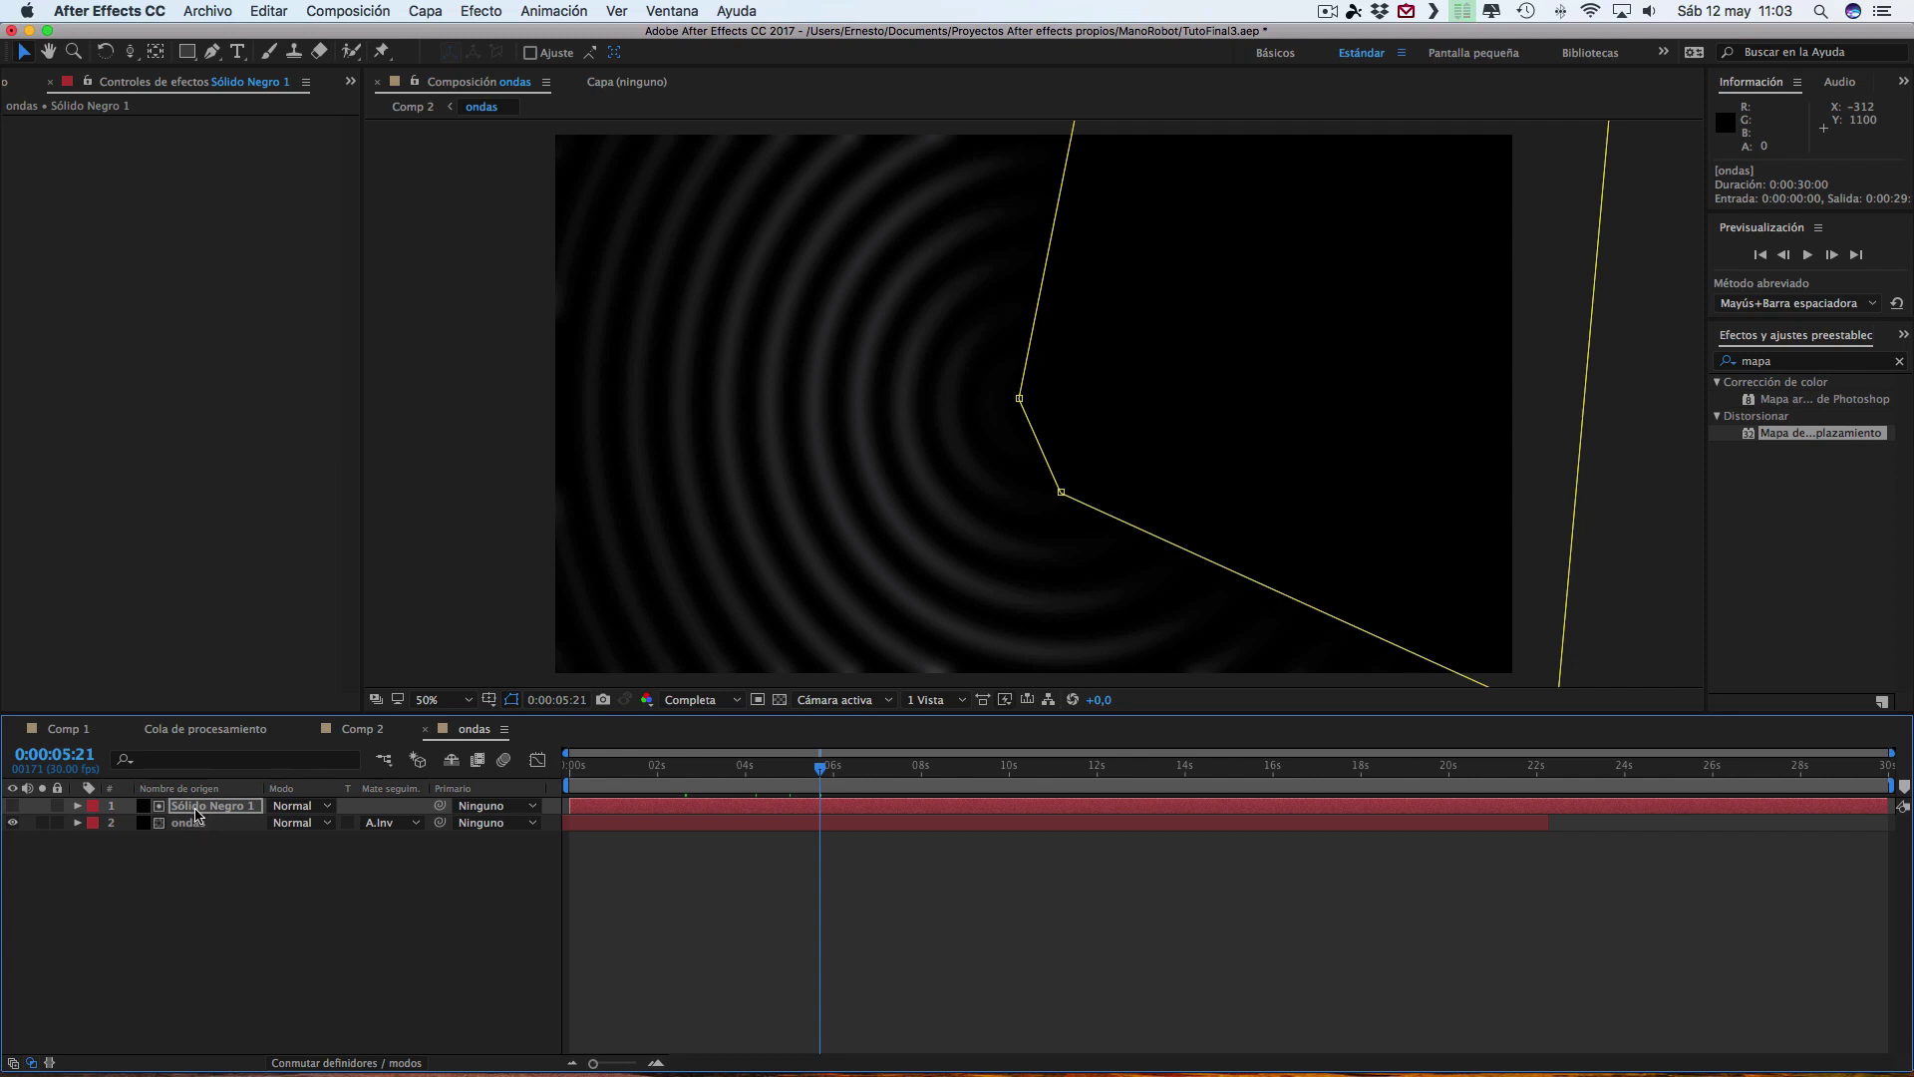
- Adjust the ondas layer's Ondas de radio stroke opacity to 0,100 and compare the ripples in Comp 2
left_click(198, 822)
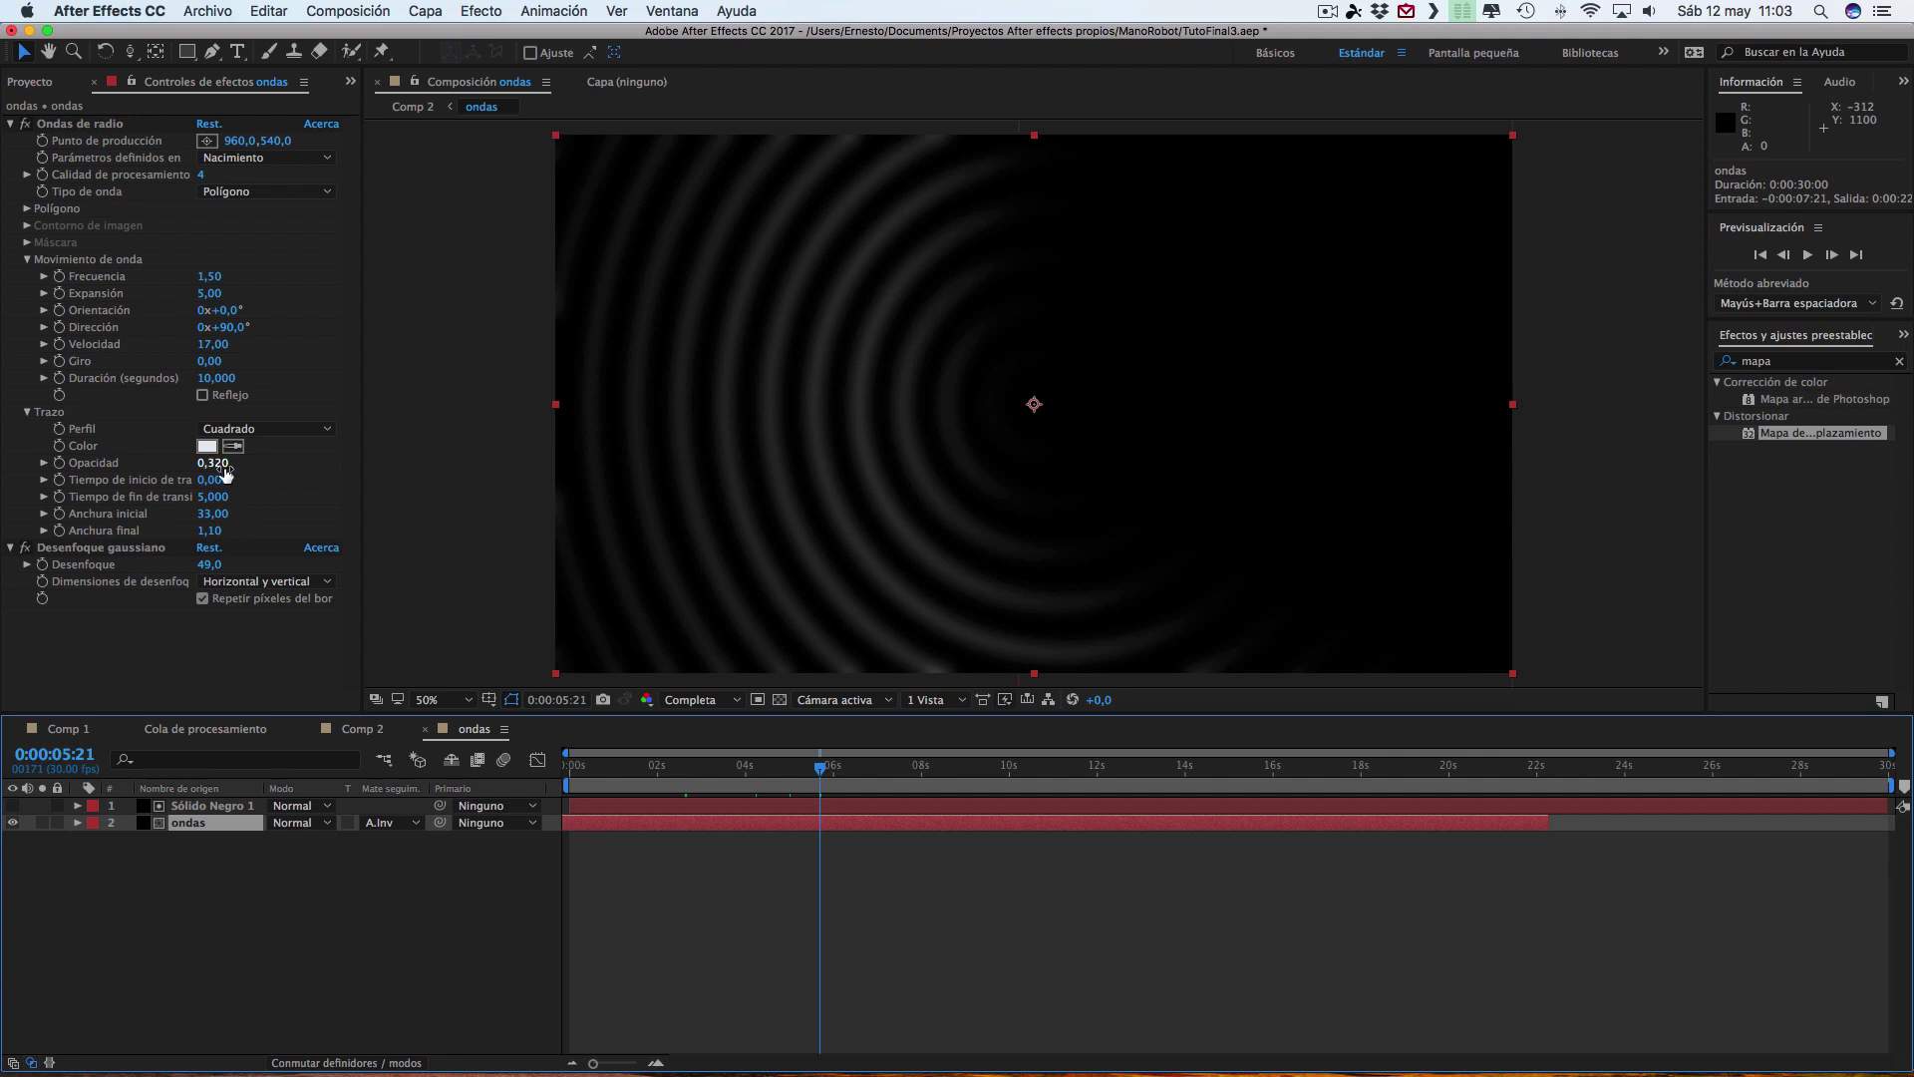
left_click_drag(224, 472, 333, 467)
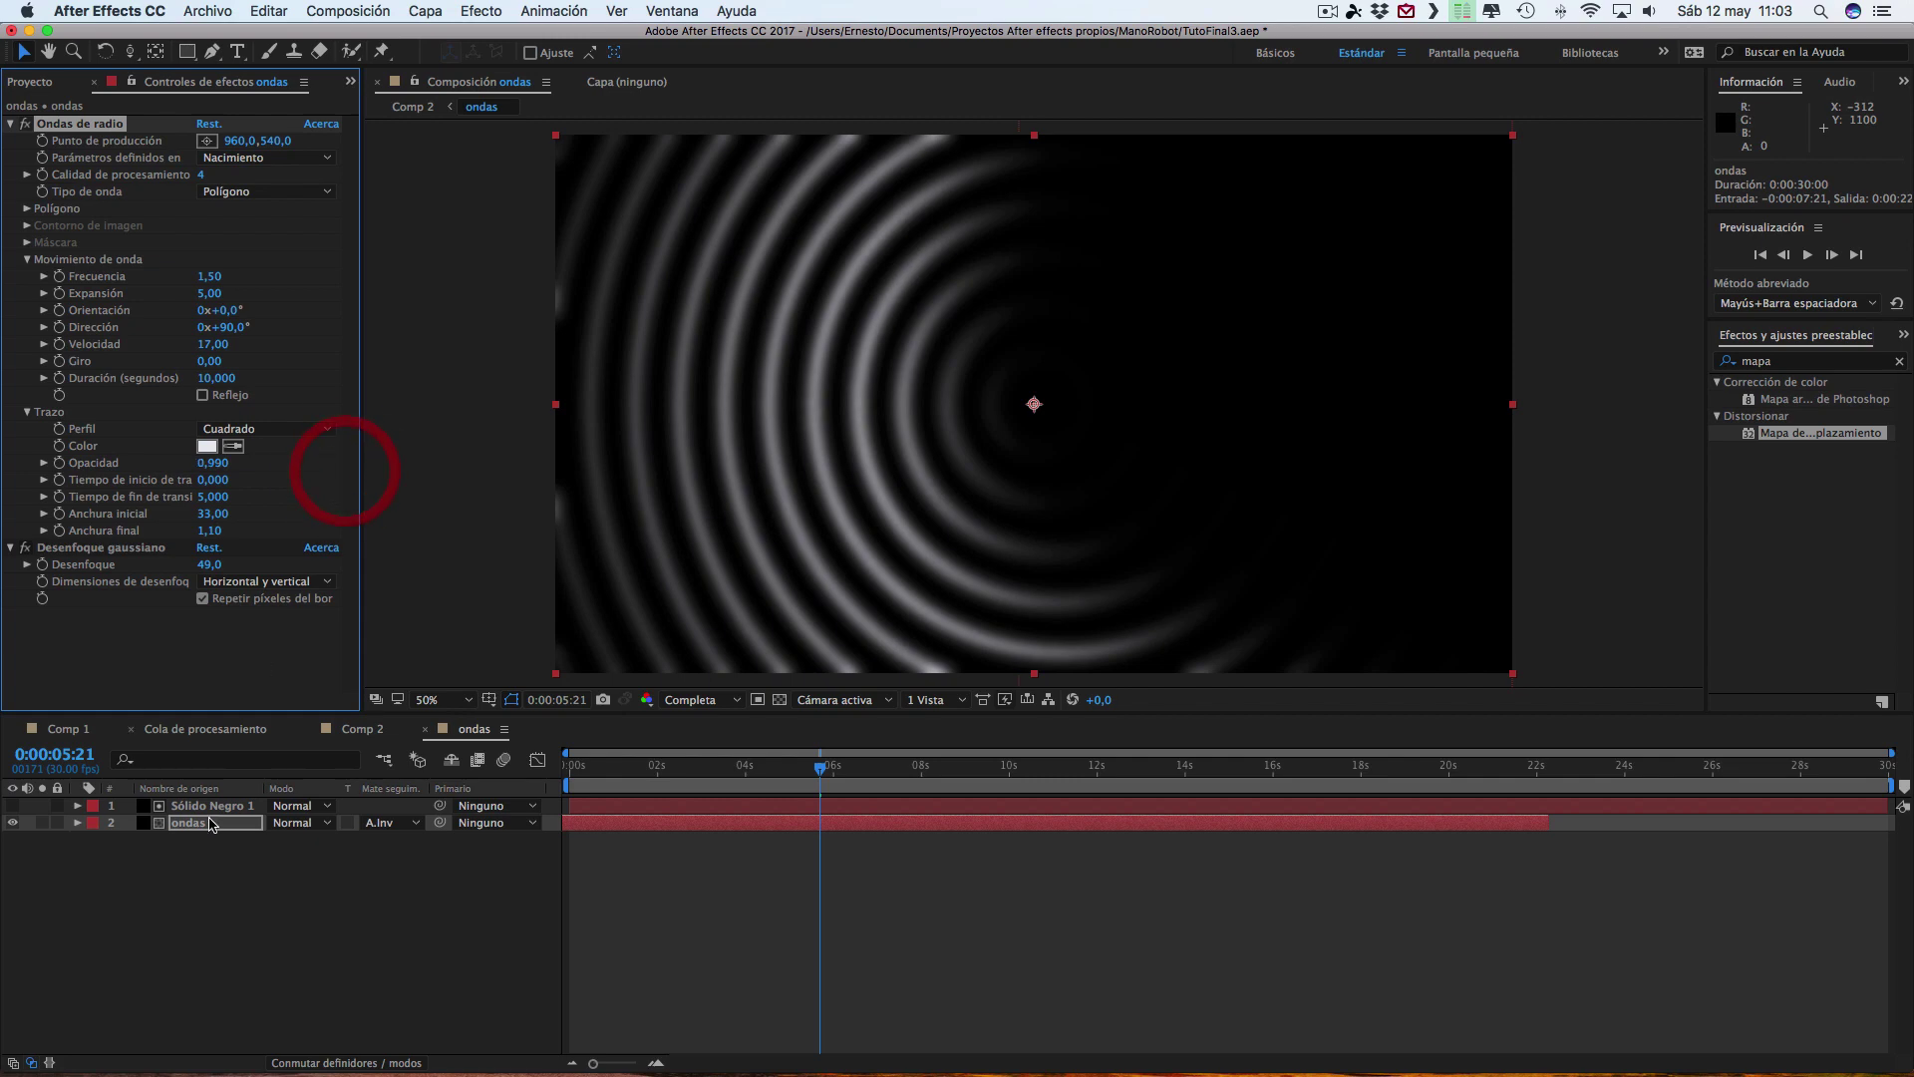
left_click(80, 731)
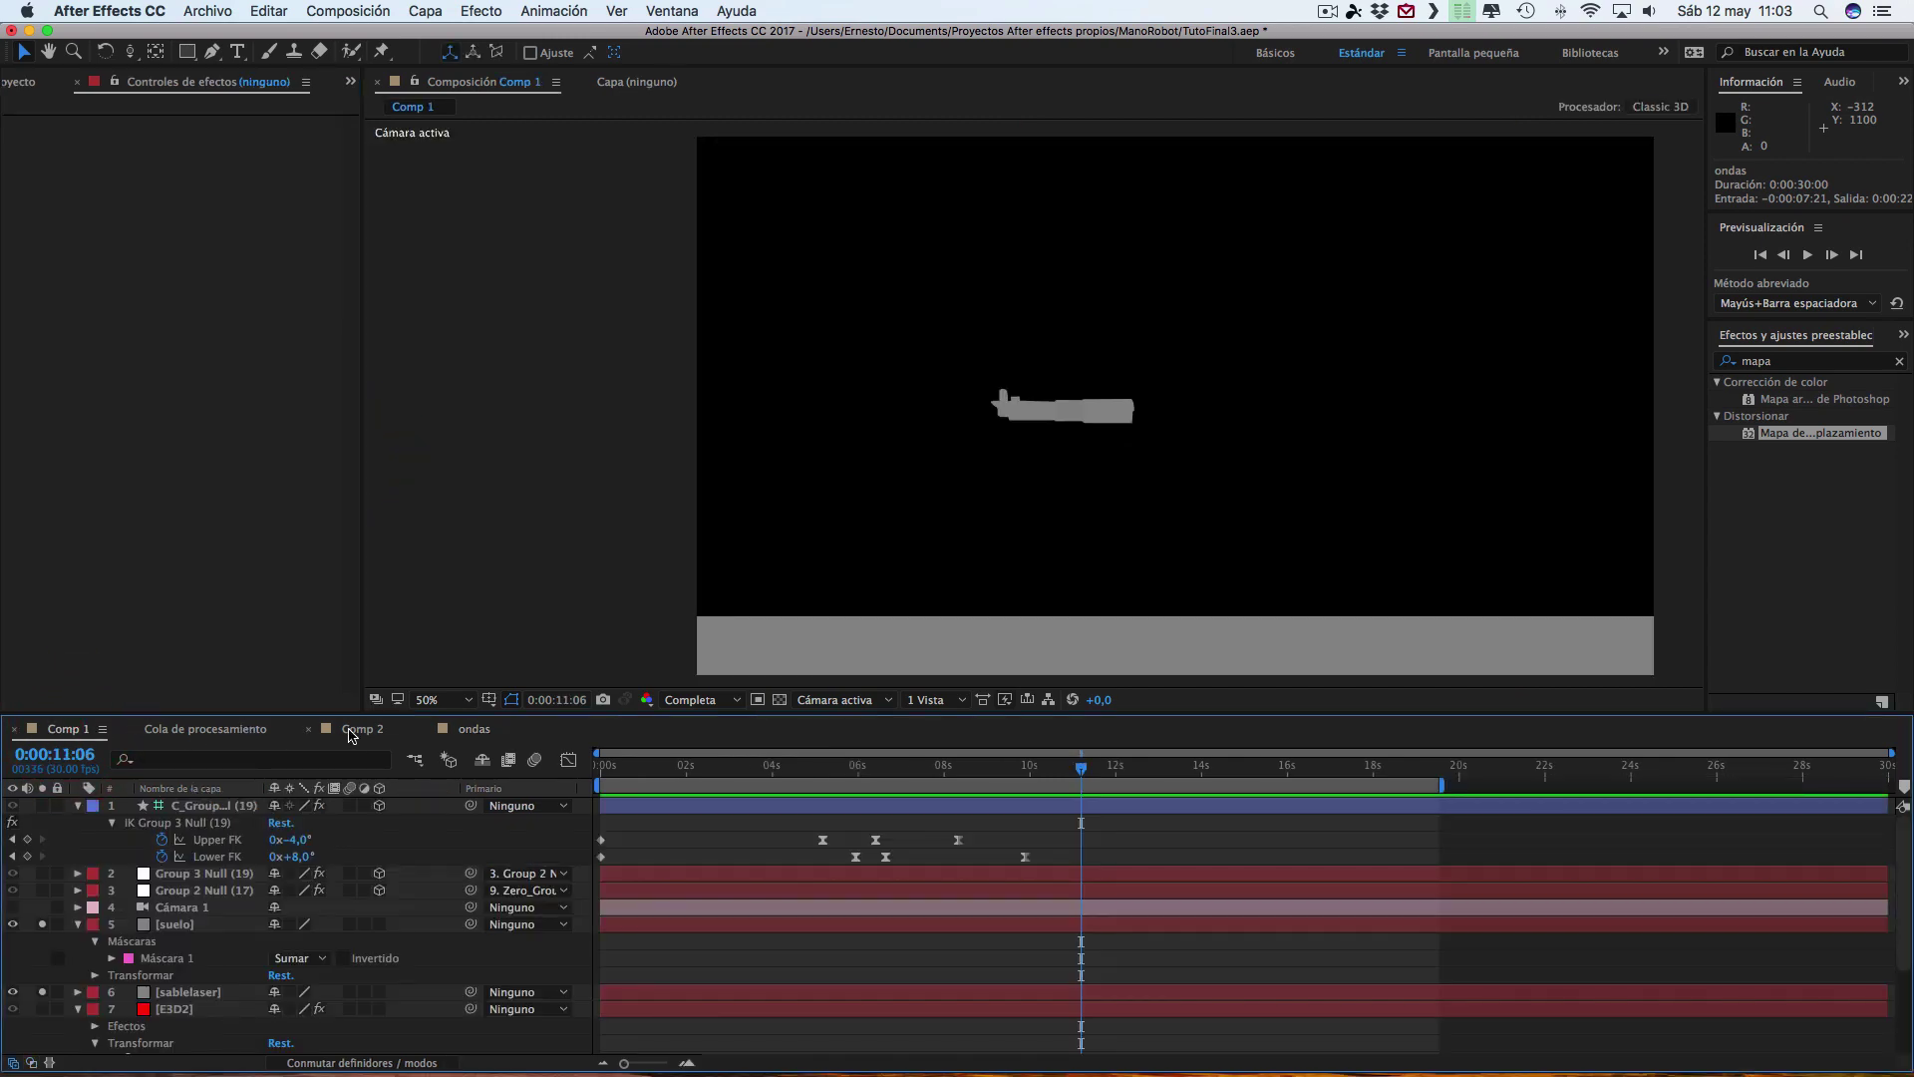
left_click(361, 729)
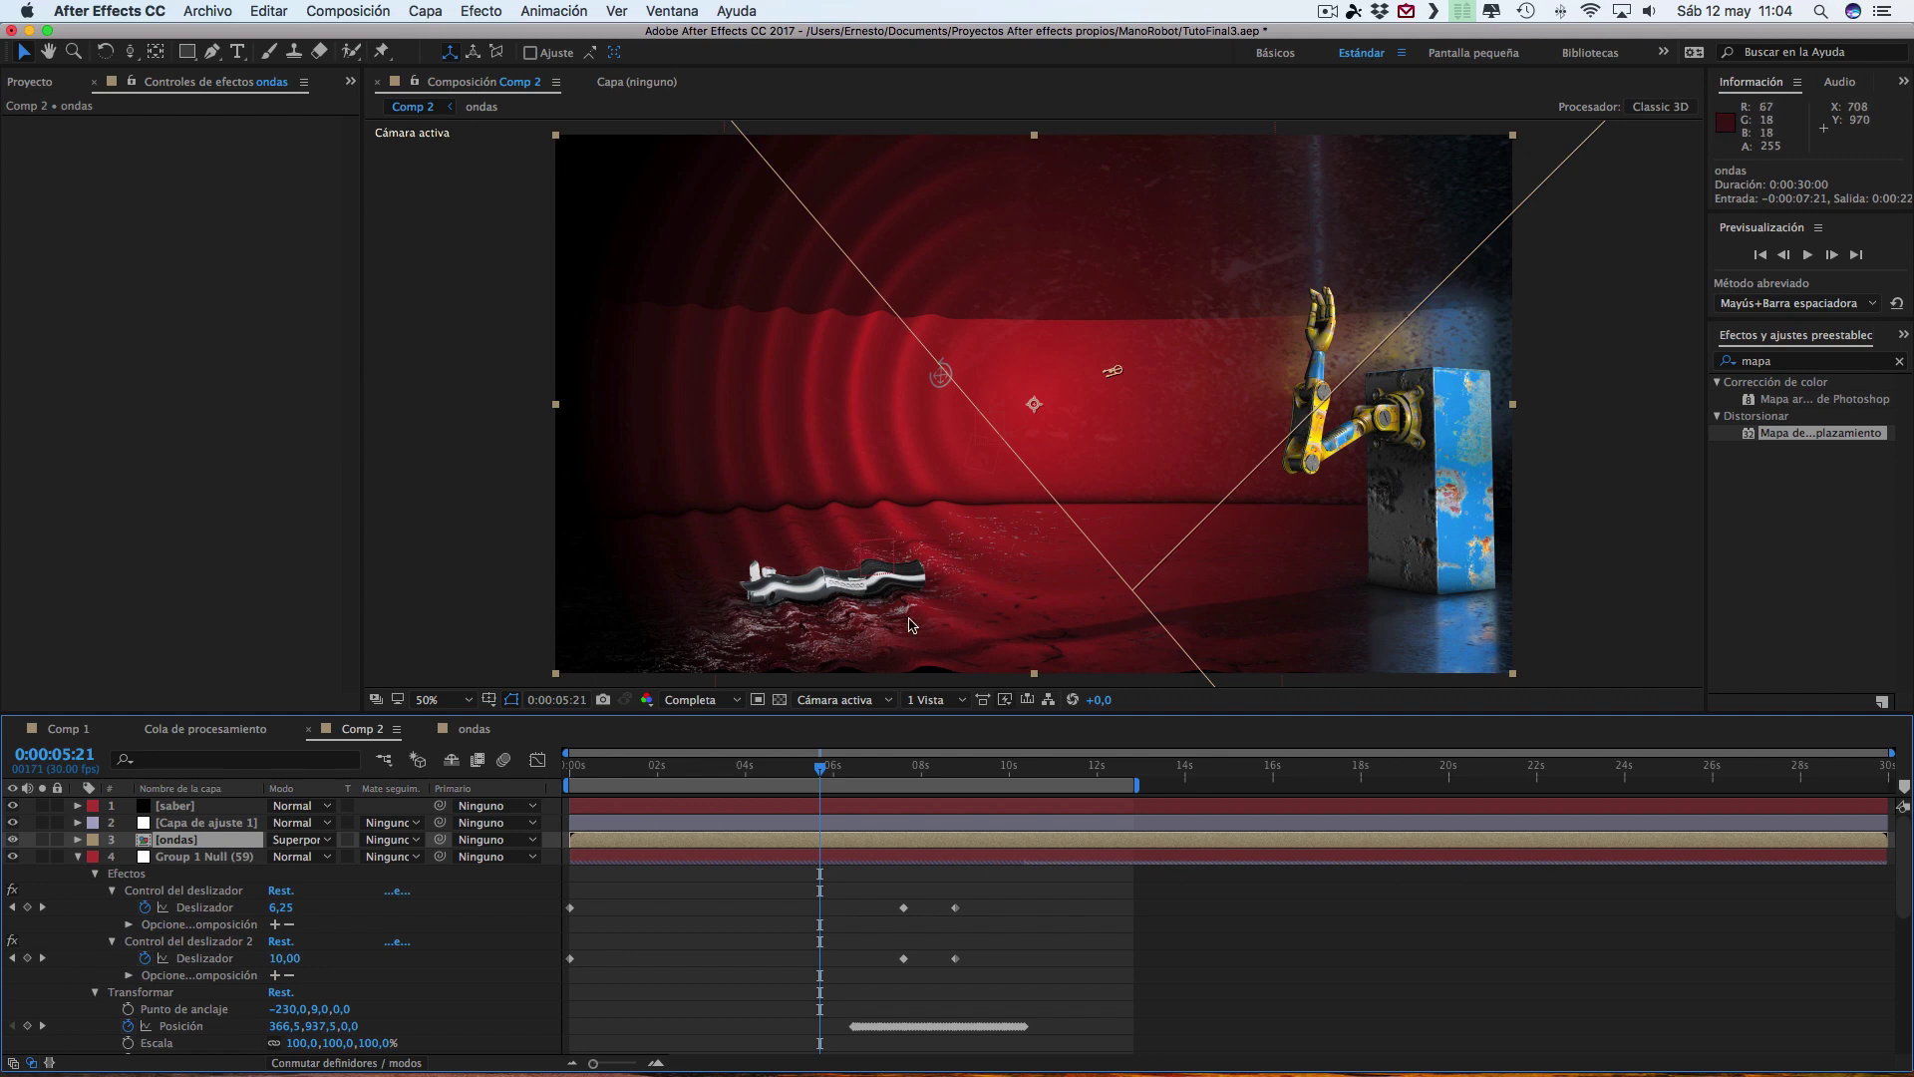
left_click(474, 732)
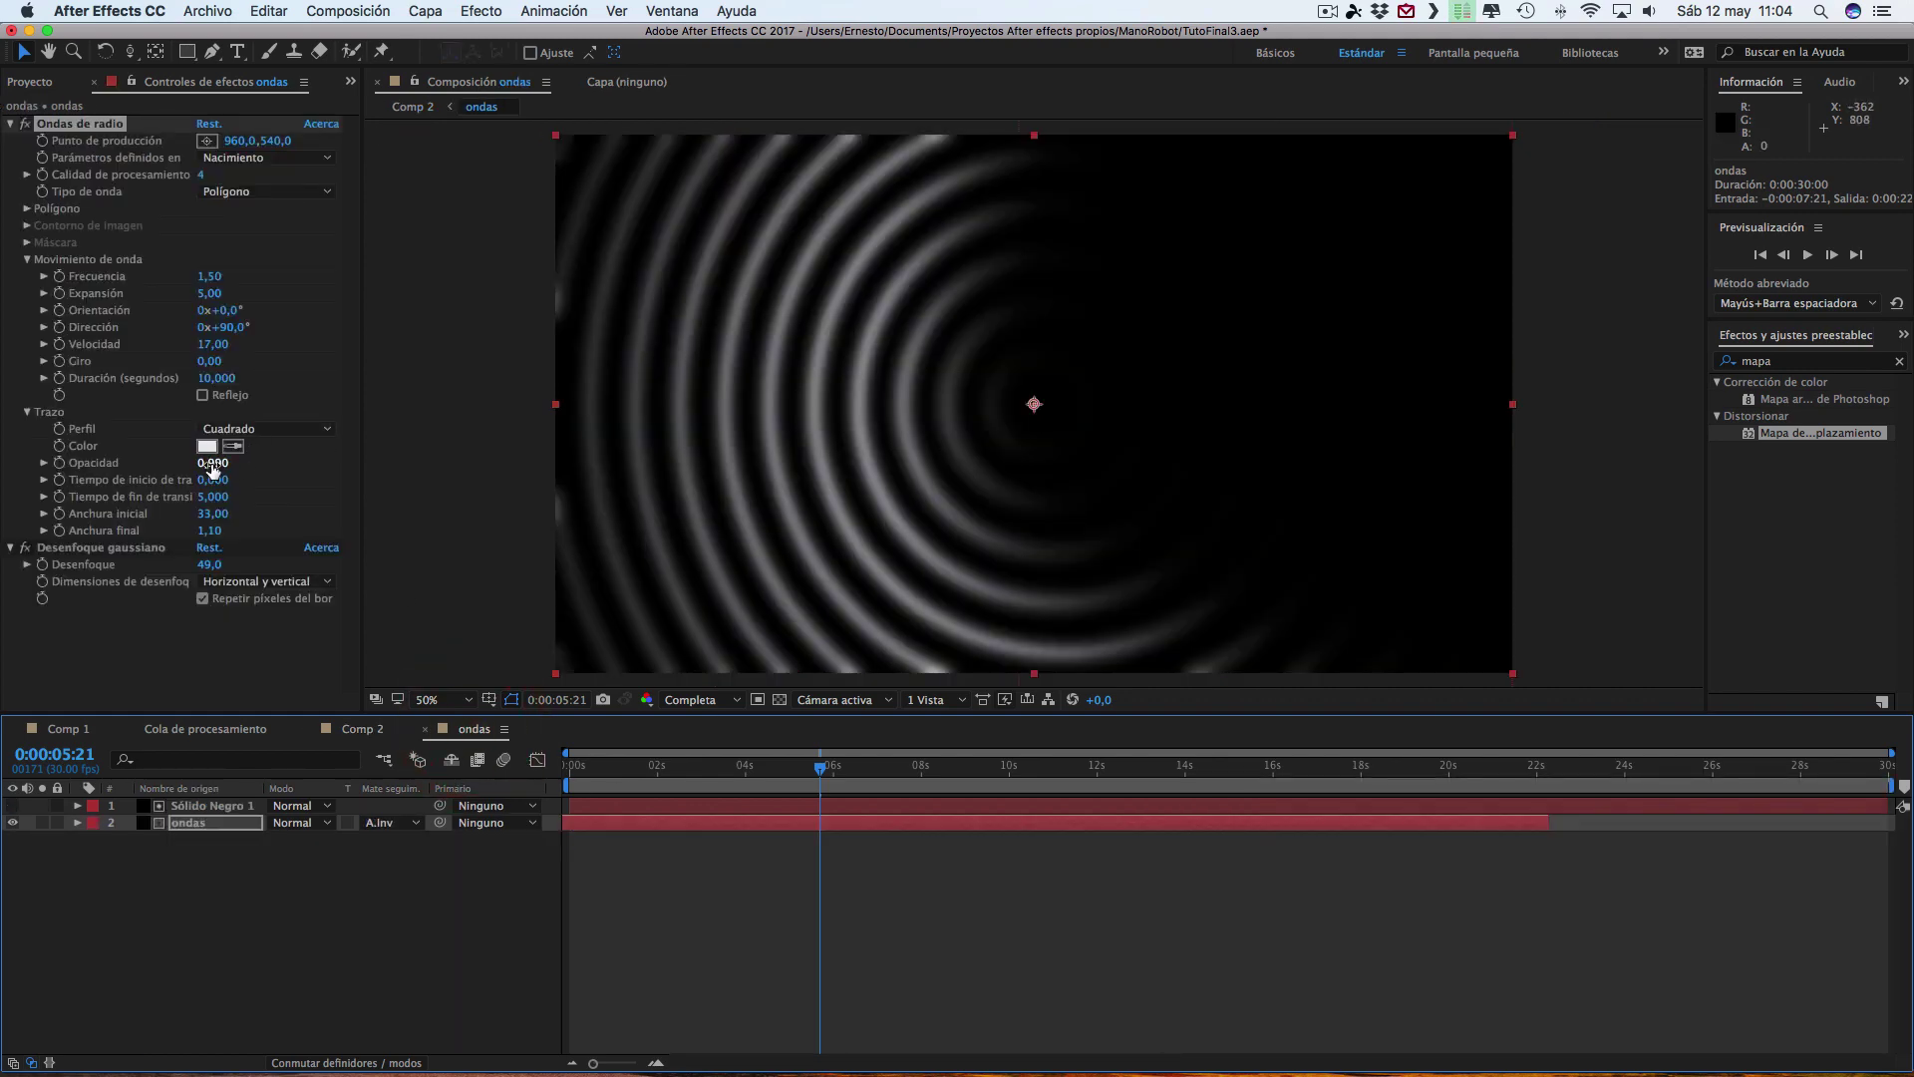
left_click_drag(212, 464, 170, 466)
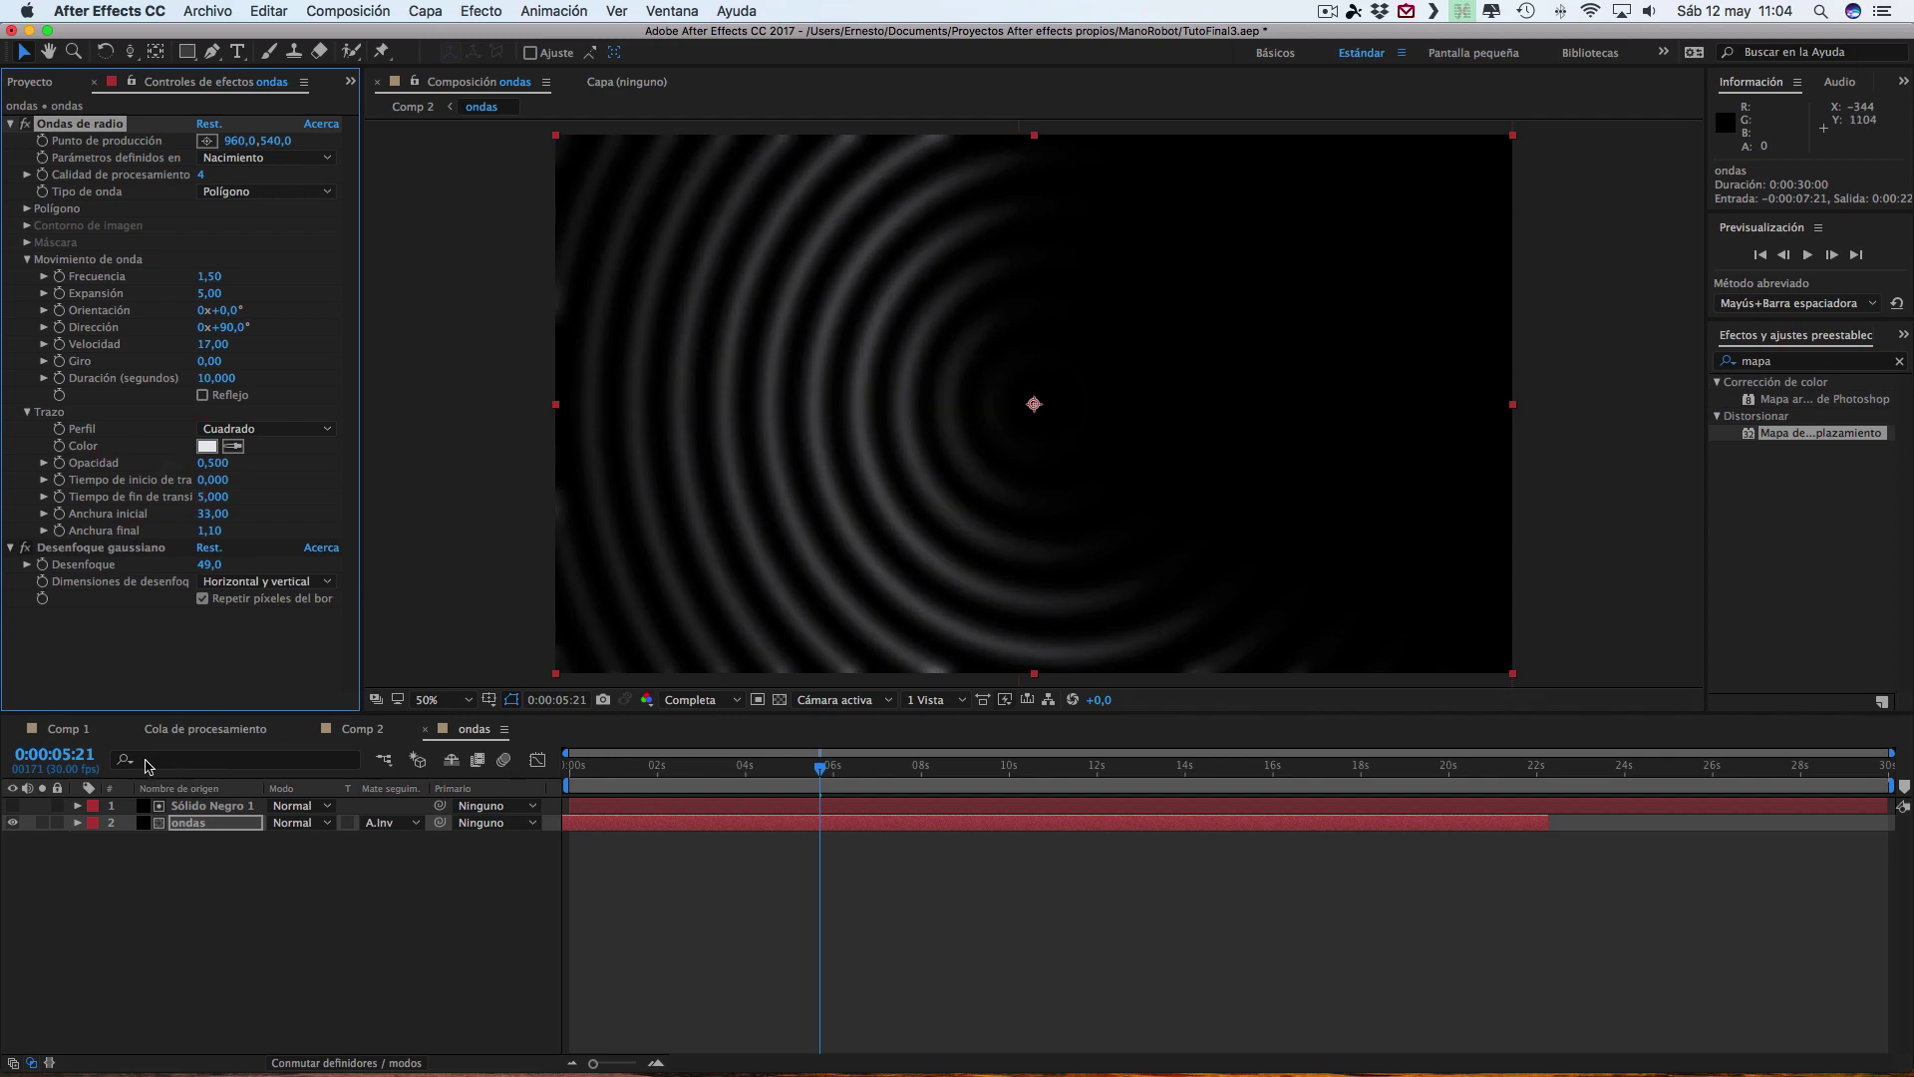
left_click(365, 732)
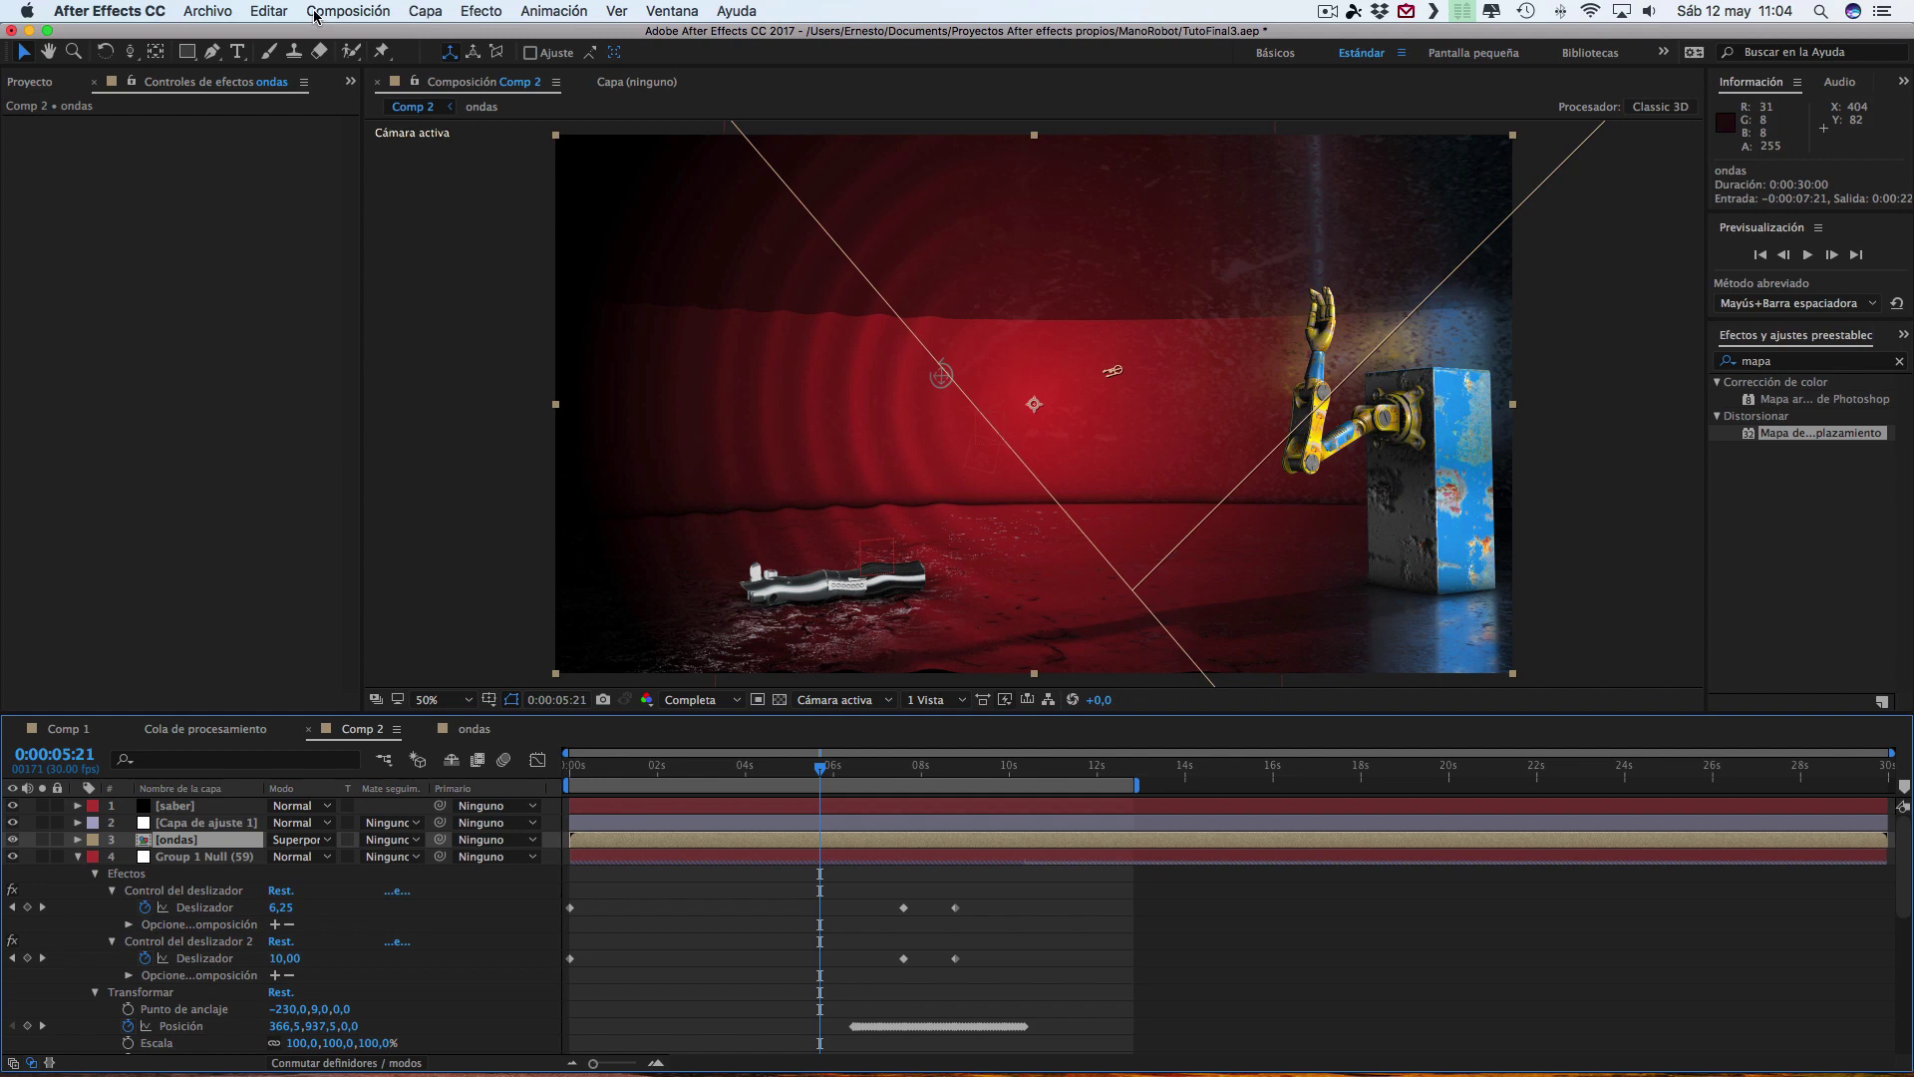
- Create a new black solid layer, Sólido Negro 2
left_click(429, 14)
mouse_move(450, 44)
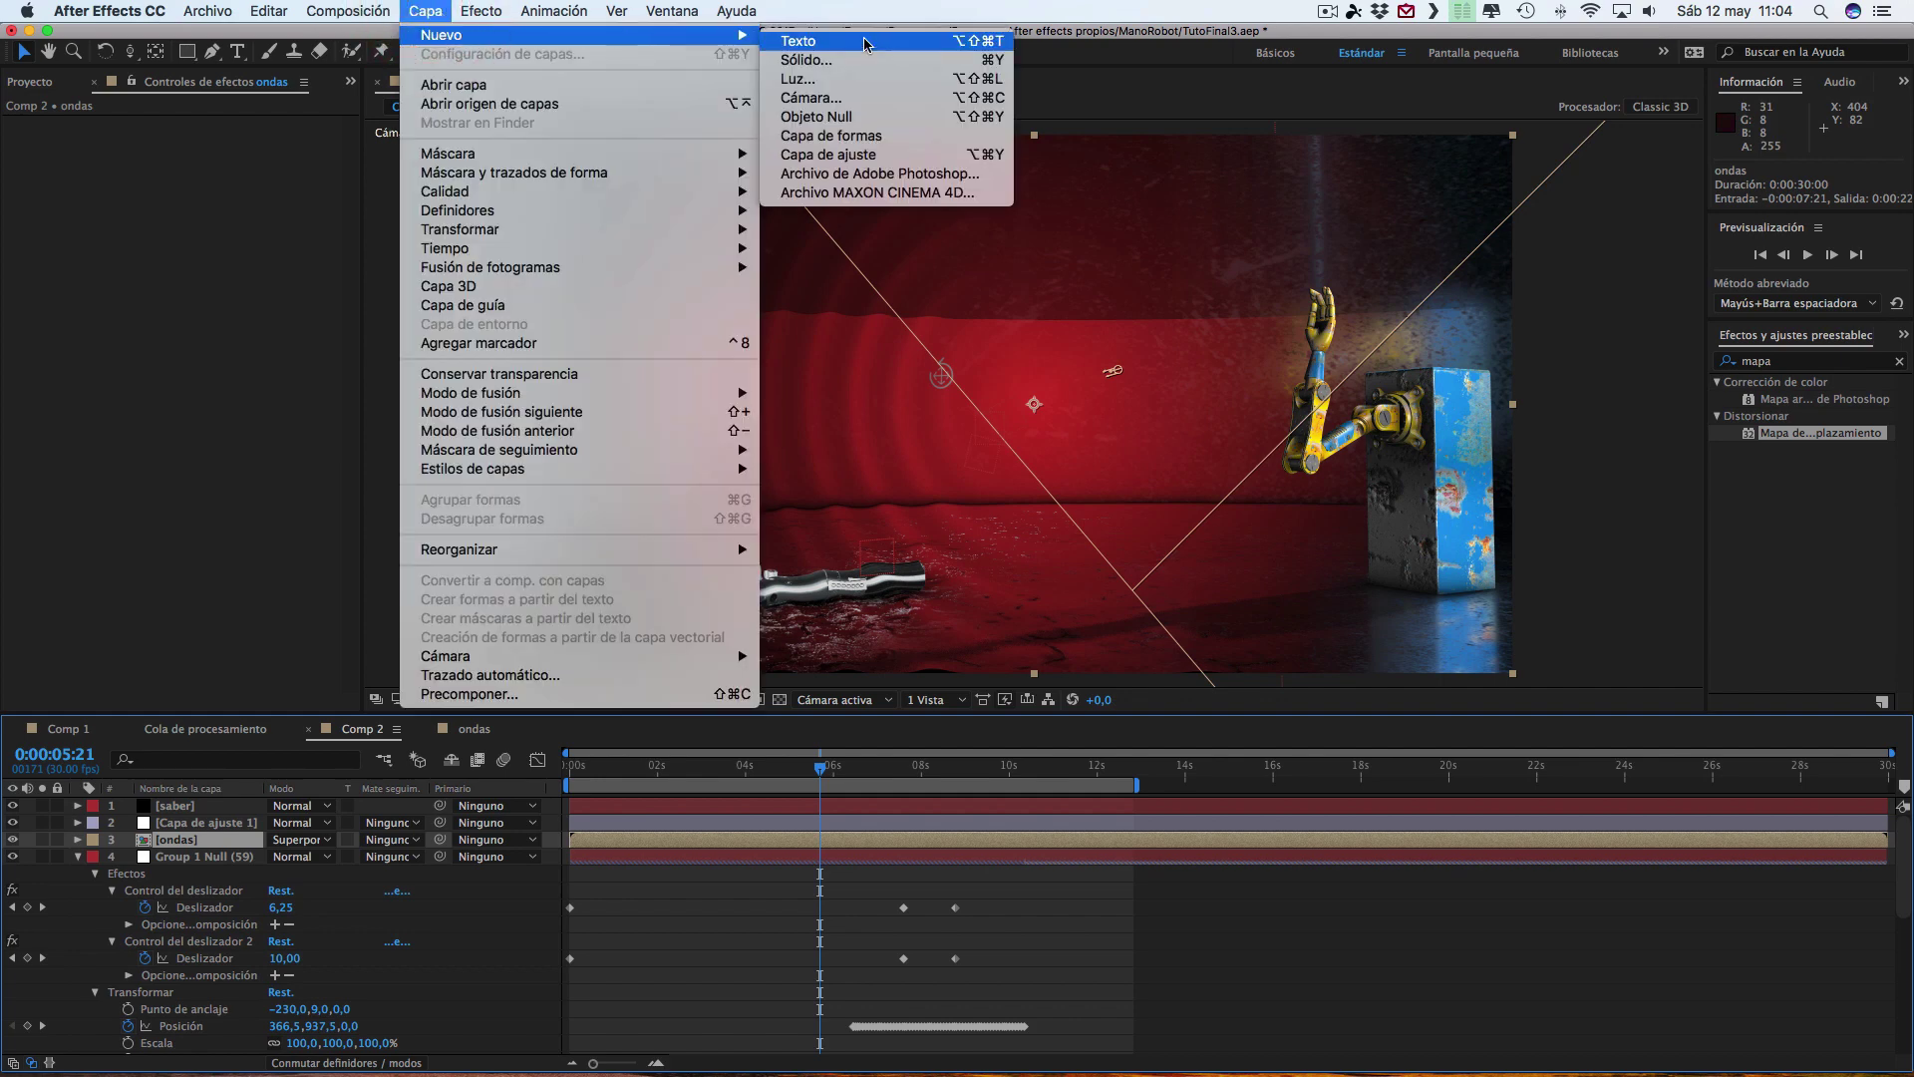
left_click(827, 62)
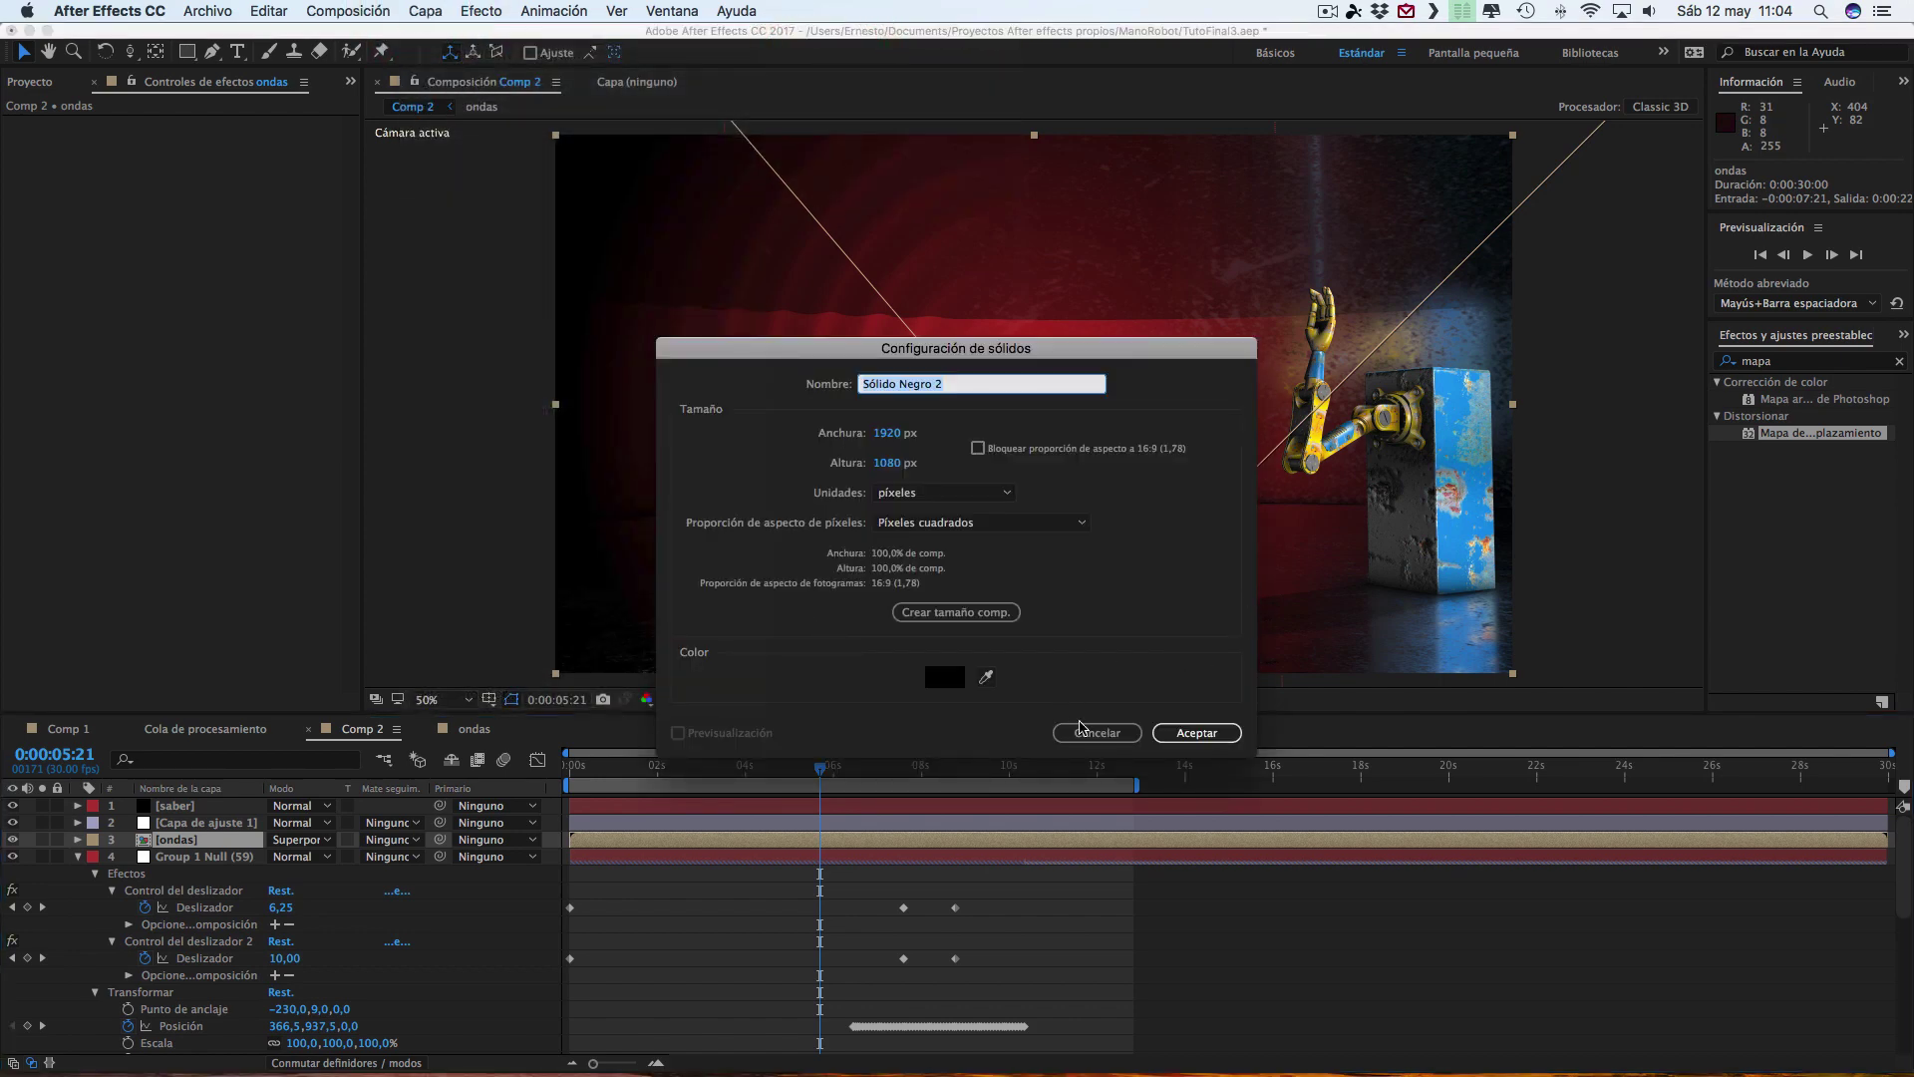
left_click(1182, 733)
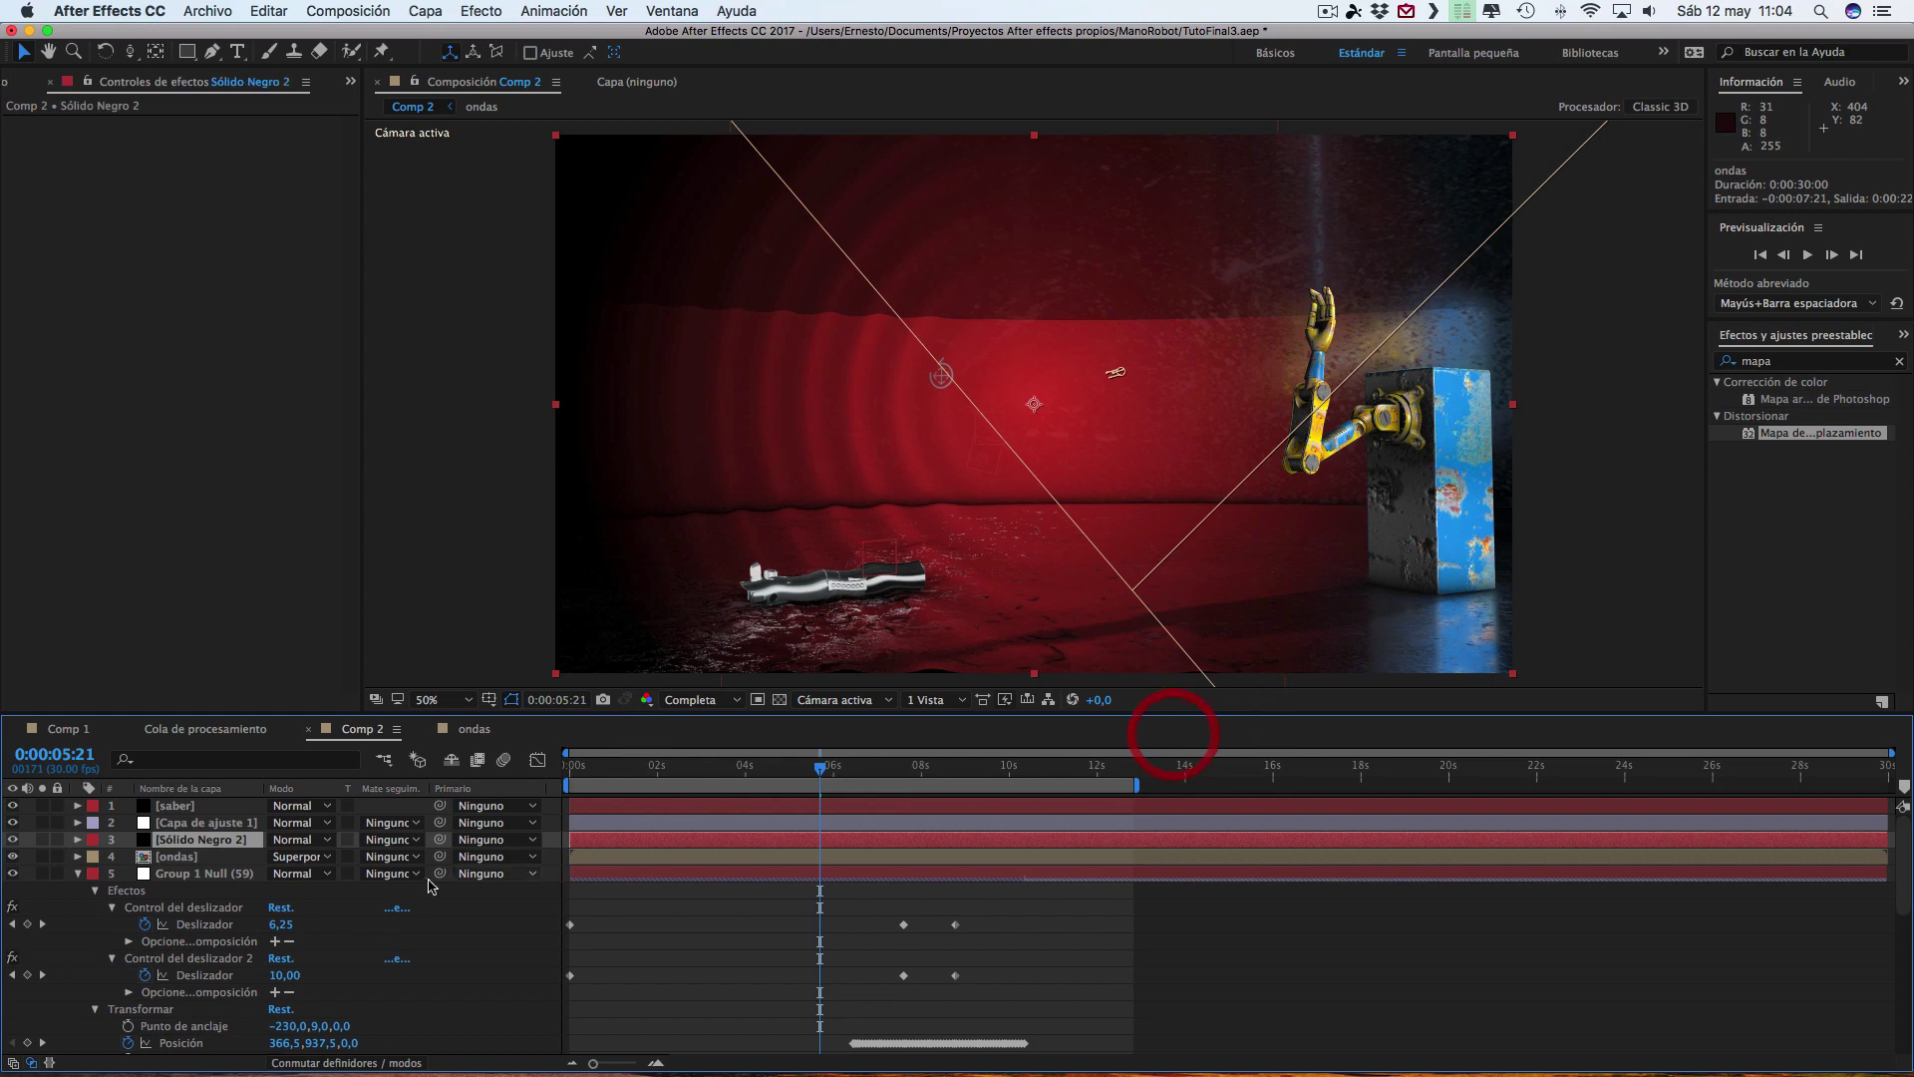
- Move Sólido Negro 2 to the top of the stack and squash it to a thin horizontal bar
left_click(215, 827)
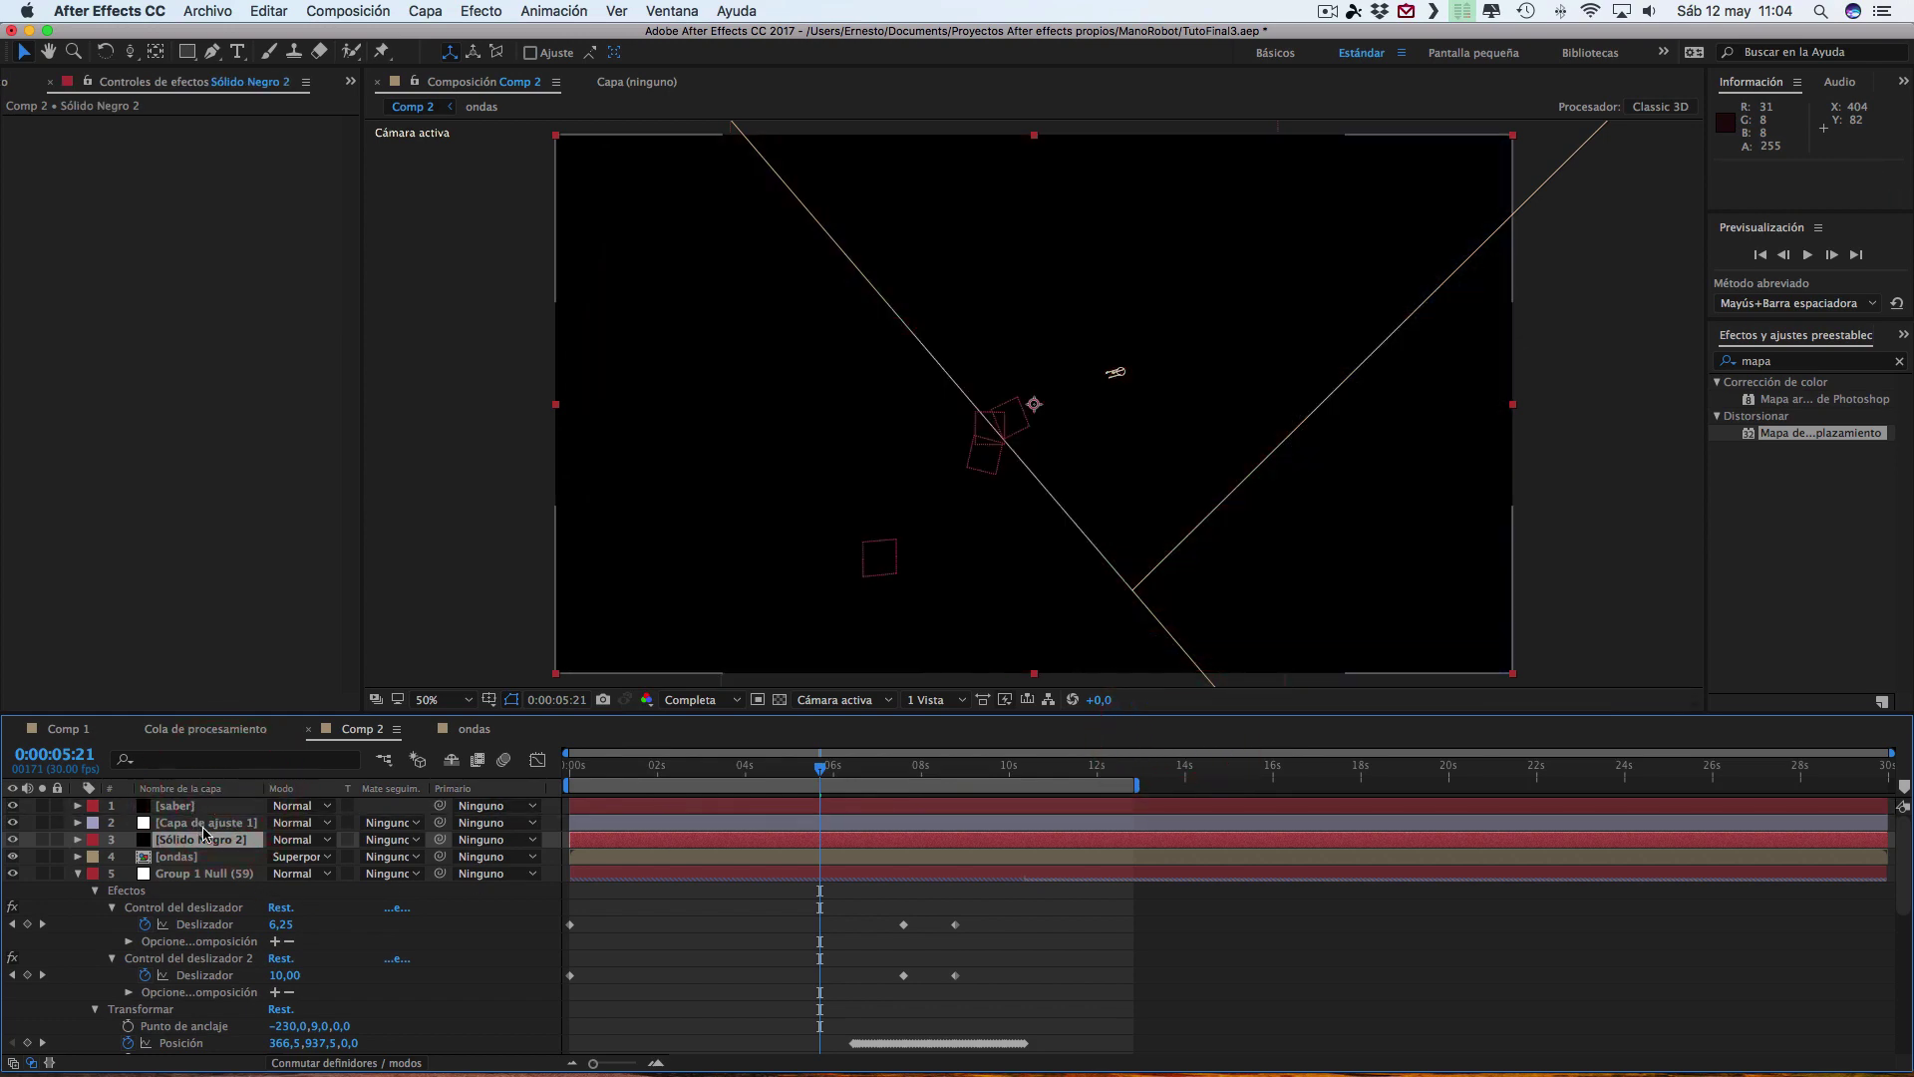
left_click_drag(204, 835, 200, 800)
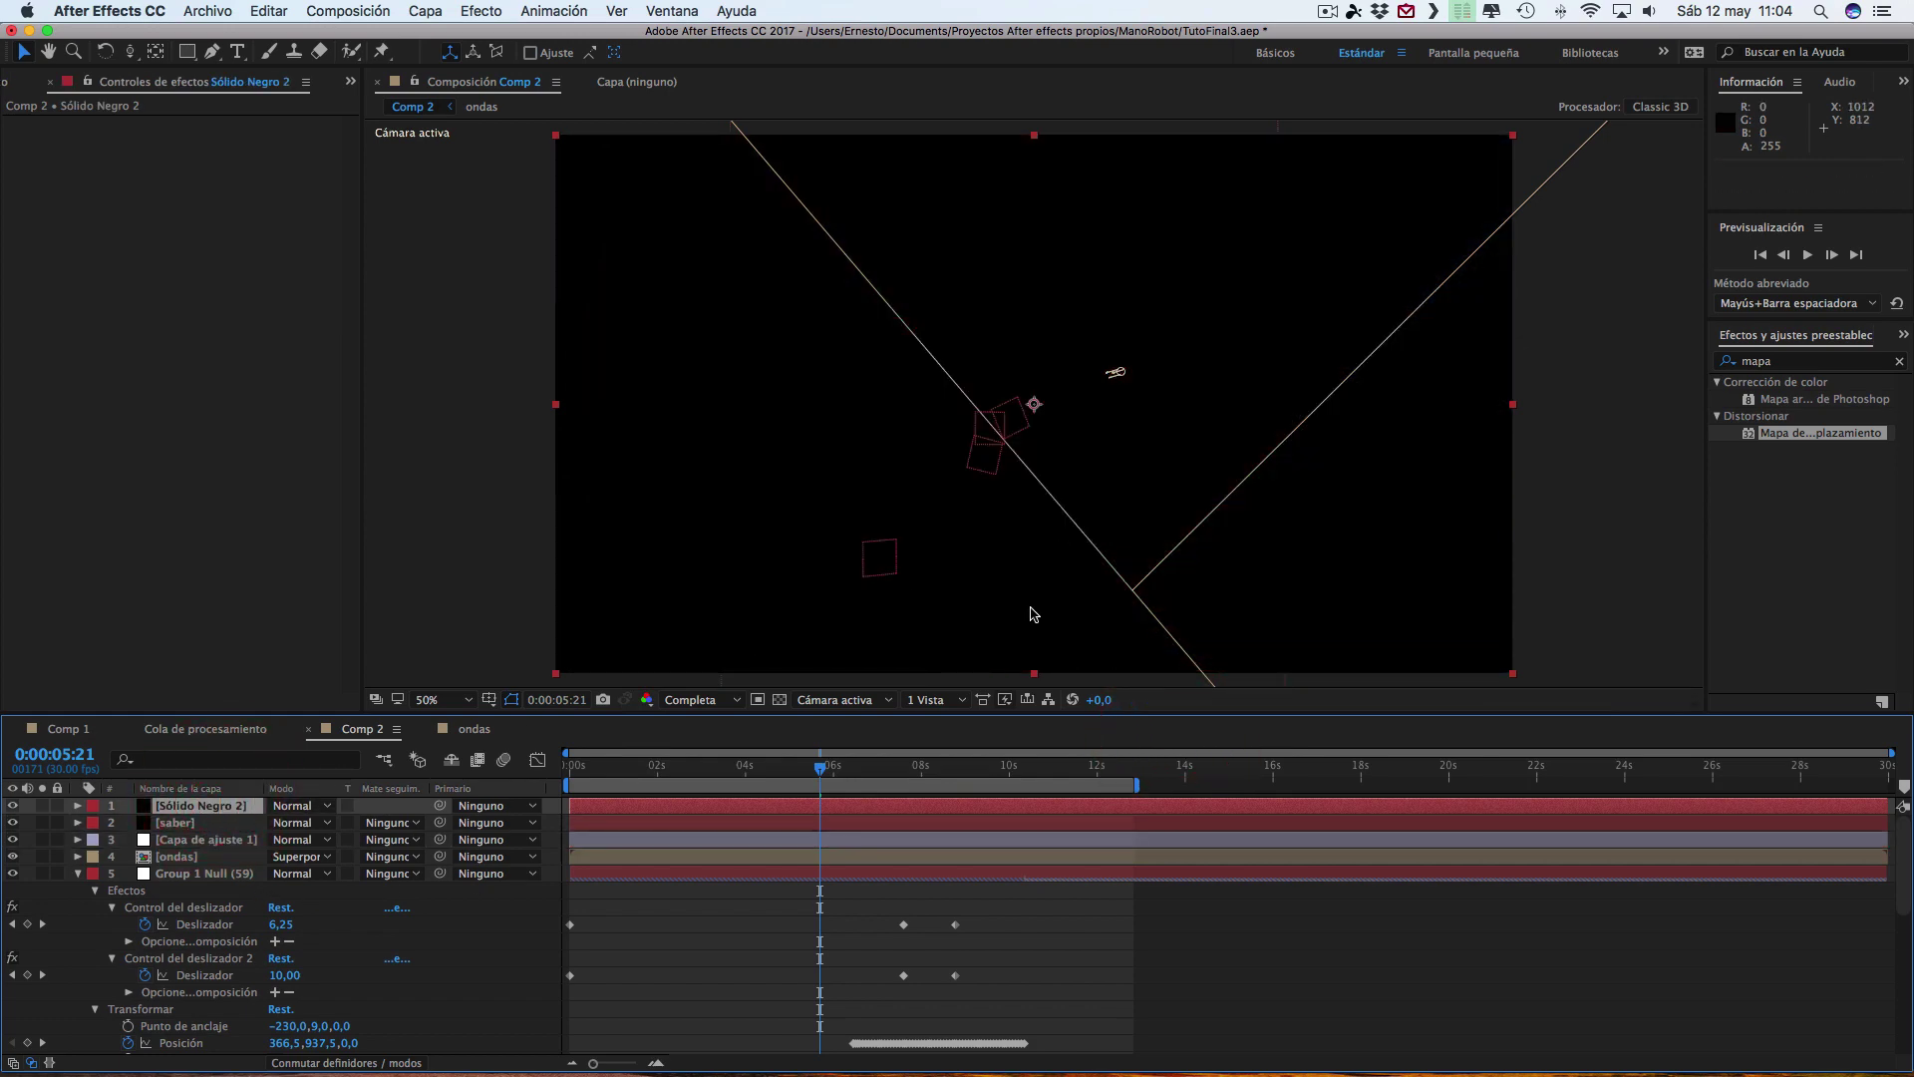
mouse_move(1034, 674)
left_mouse_down()
mouse_move(1037, 414)
mouse_move(1057, 429)
left_mouse_up()
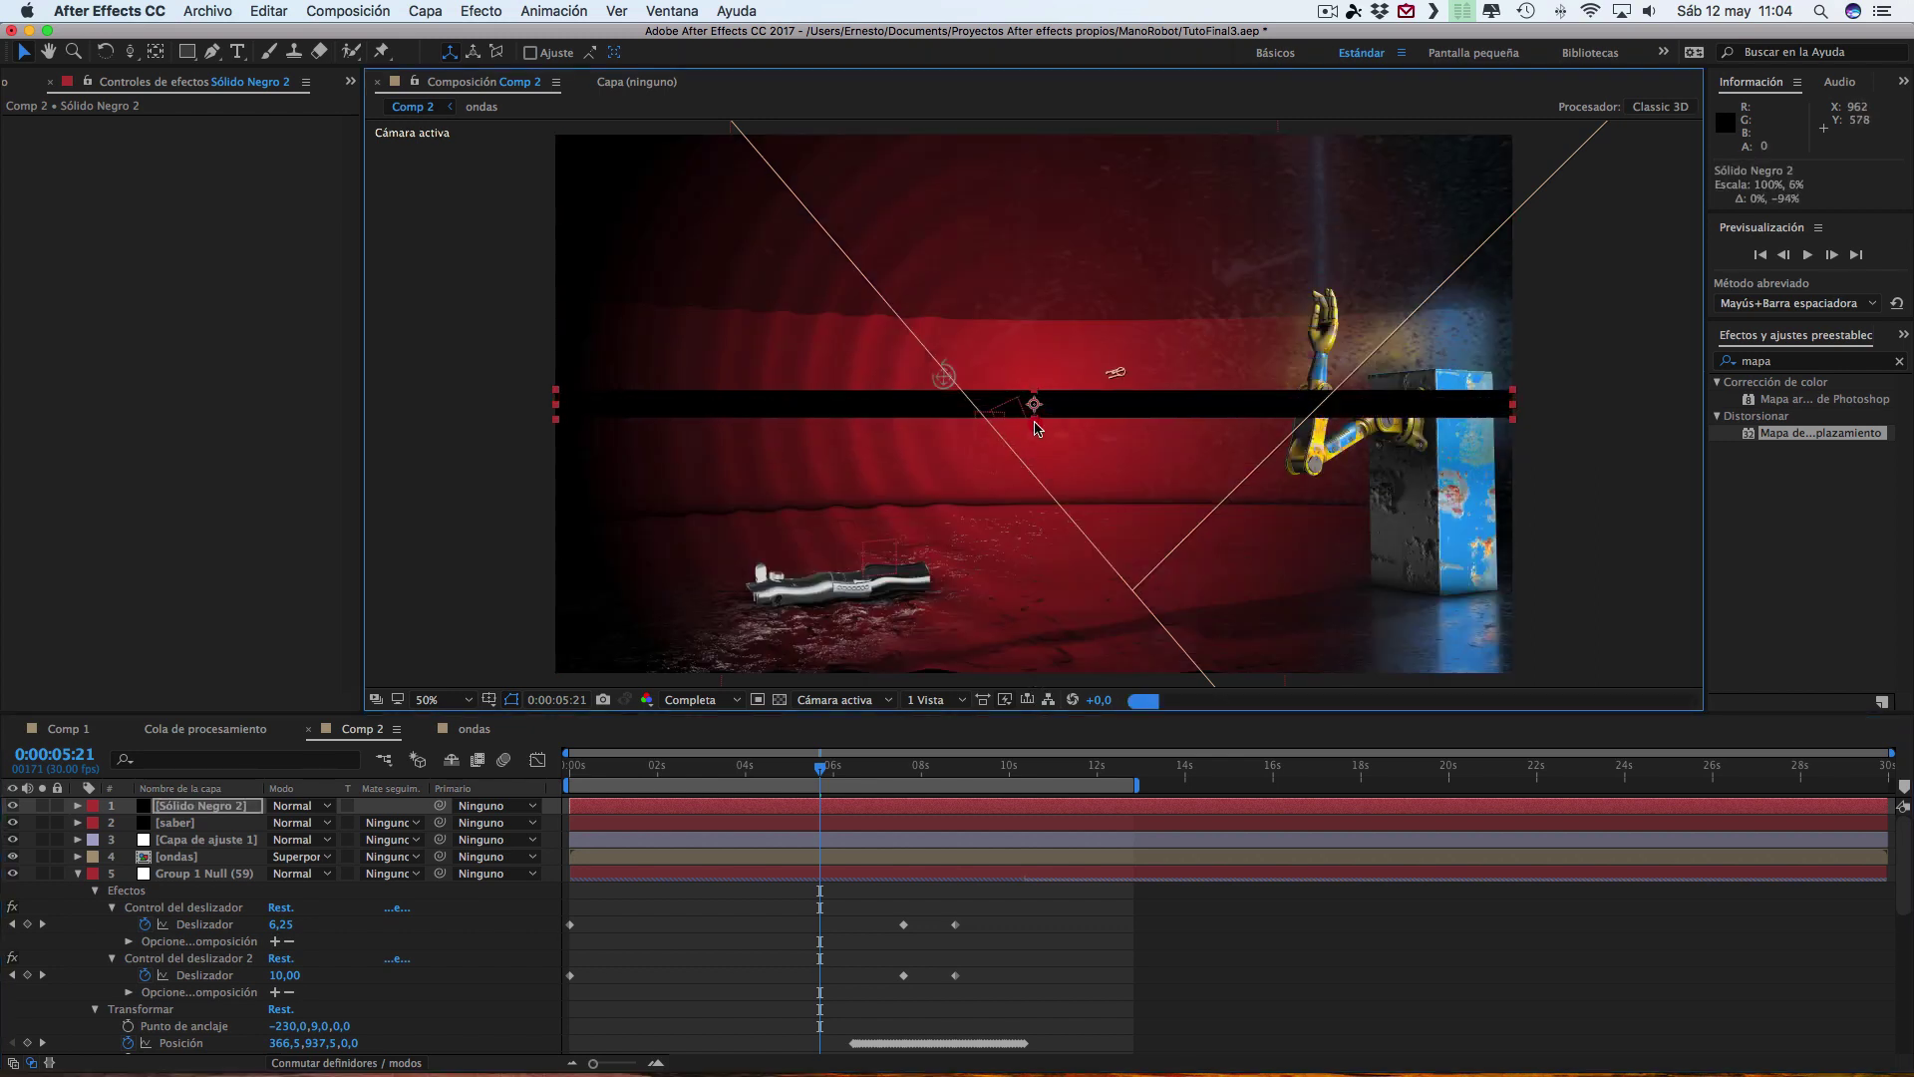
- Nudge the black bar up to sit along the frame's top edge
key("shift+Up")
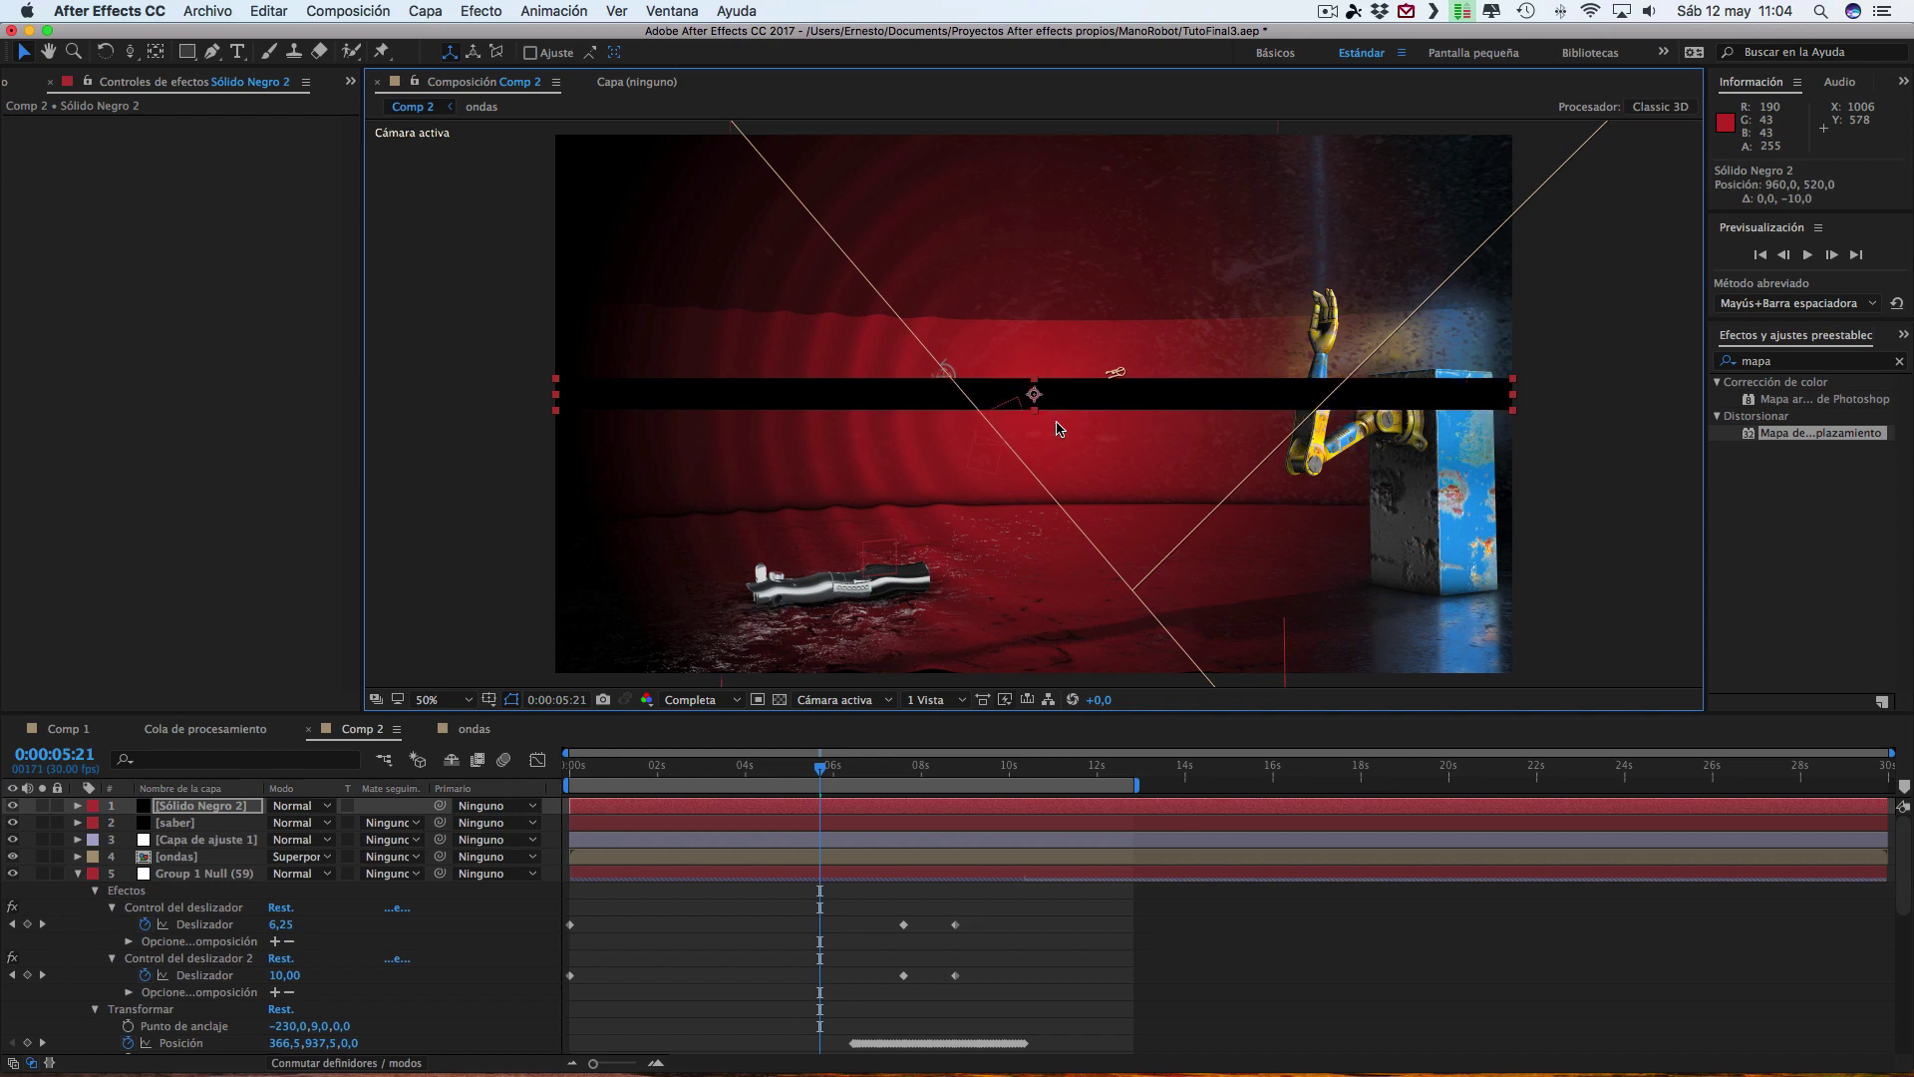
key("shift+Up")
key("shift+Up")
key("shift+Up")
key("shift+Up")
key("shift+Up")
key("shift+Up")
key("shift+Up")
key("shift+Up")
key("shift+Up")
key("shift+Down")
key("shift+Down")
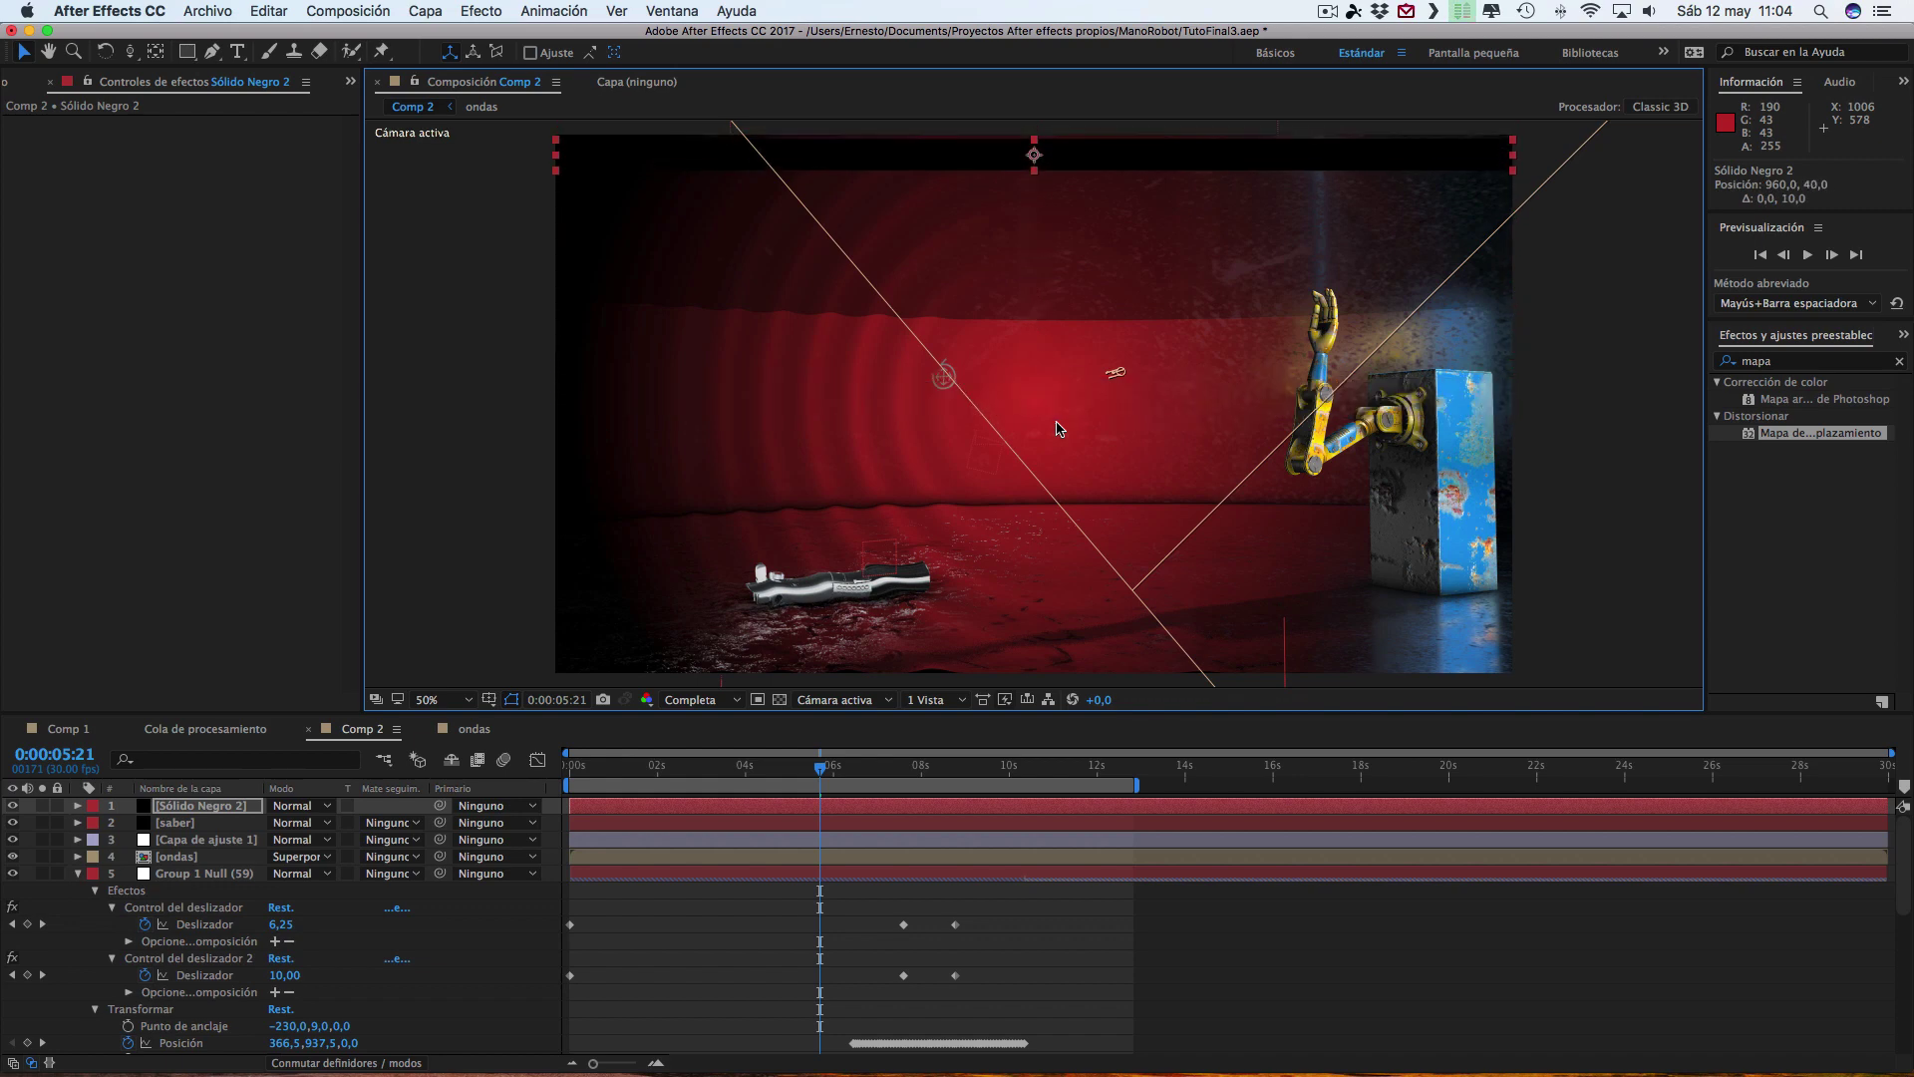
key("shift+Up")
key("shift+Up")
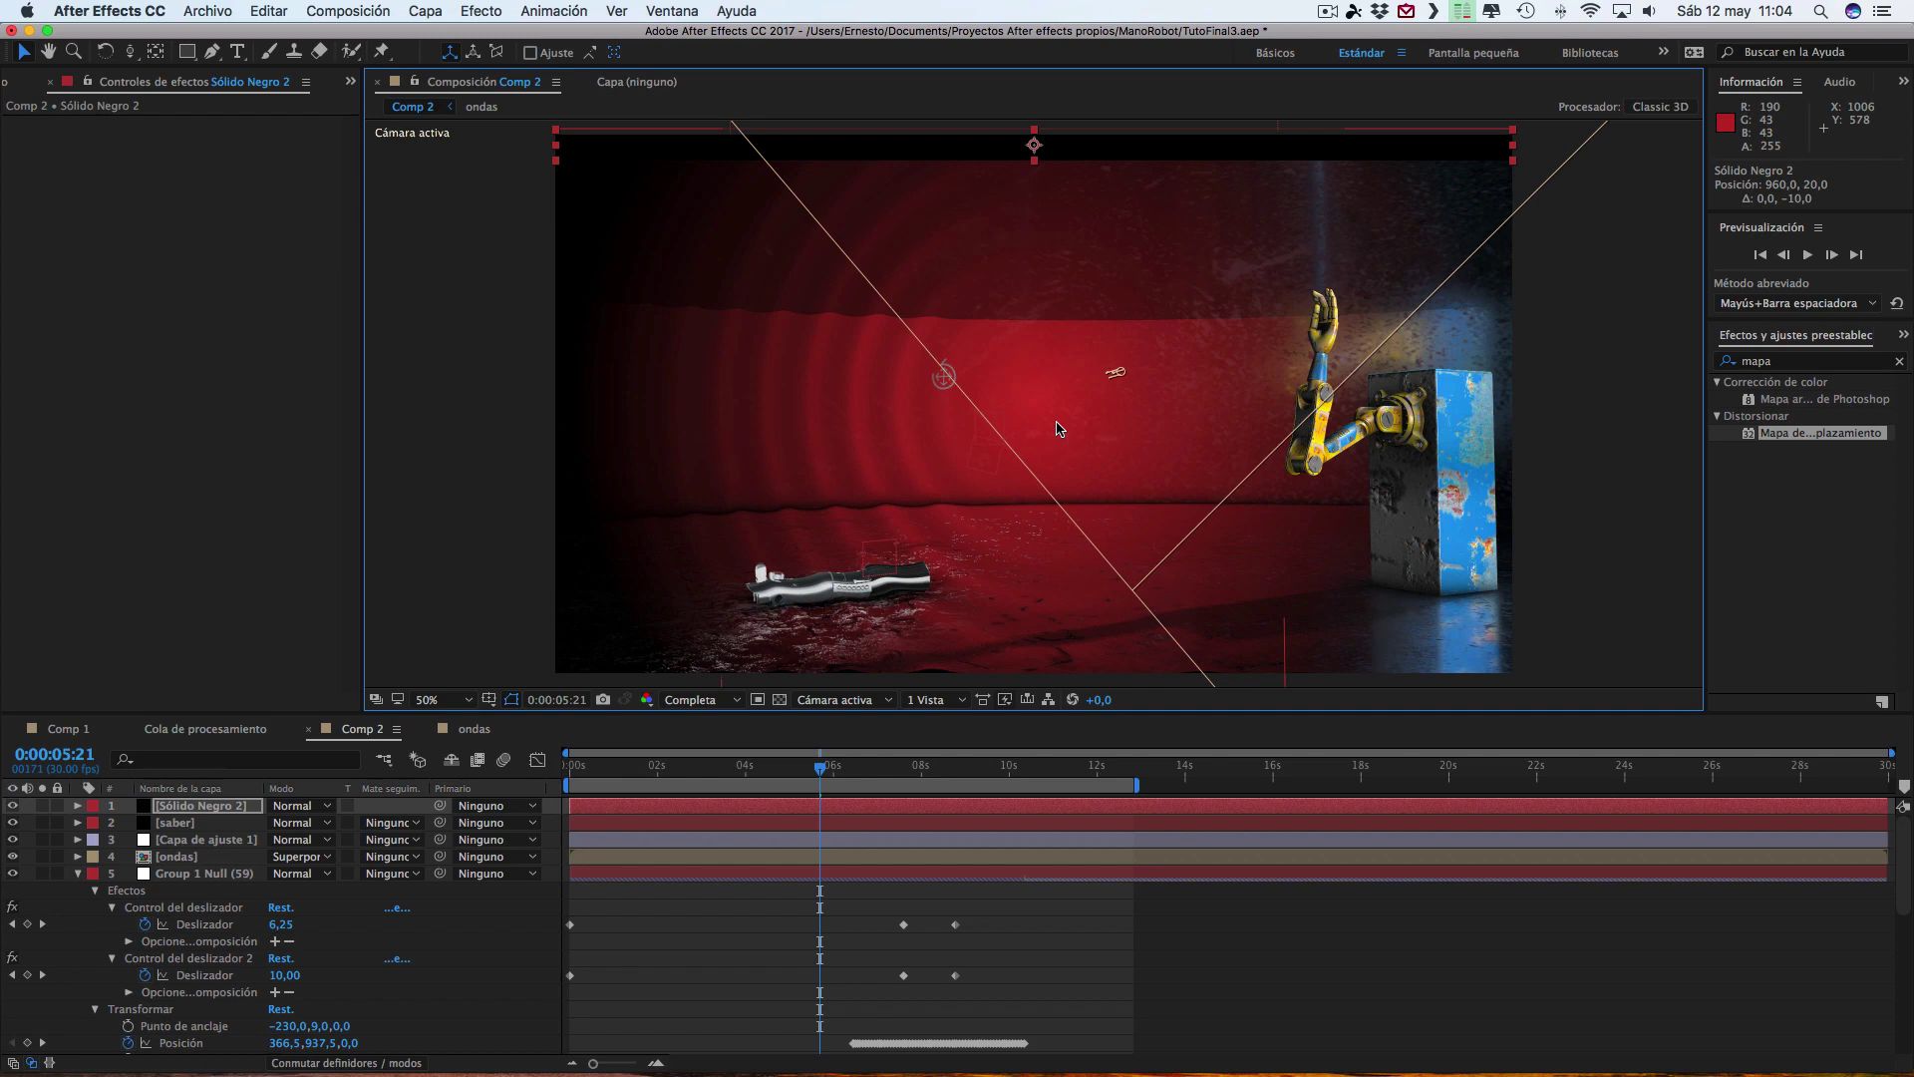
- Duplicate the bar and move the copy down to the bottom edge at 960,0, 1064,0
key("super+d")
key("shift+Down")
key("shift+Down")
key("shift+Down")
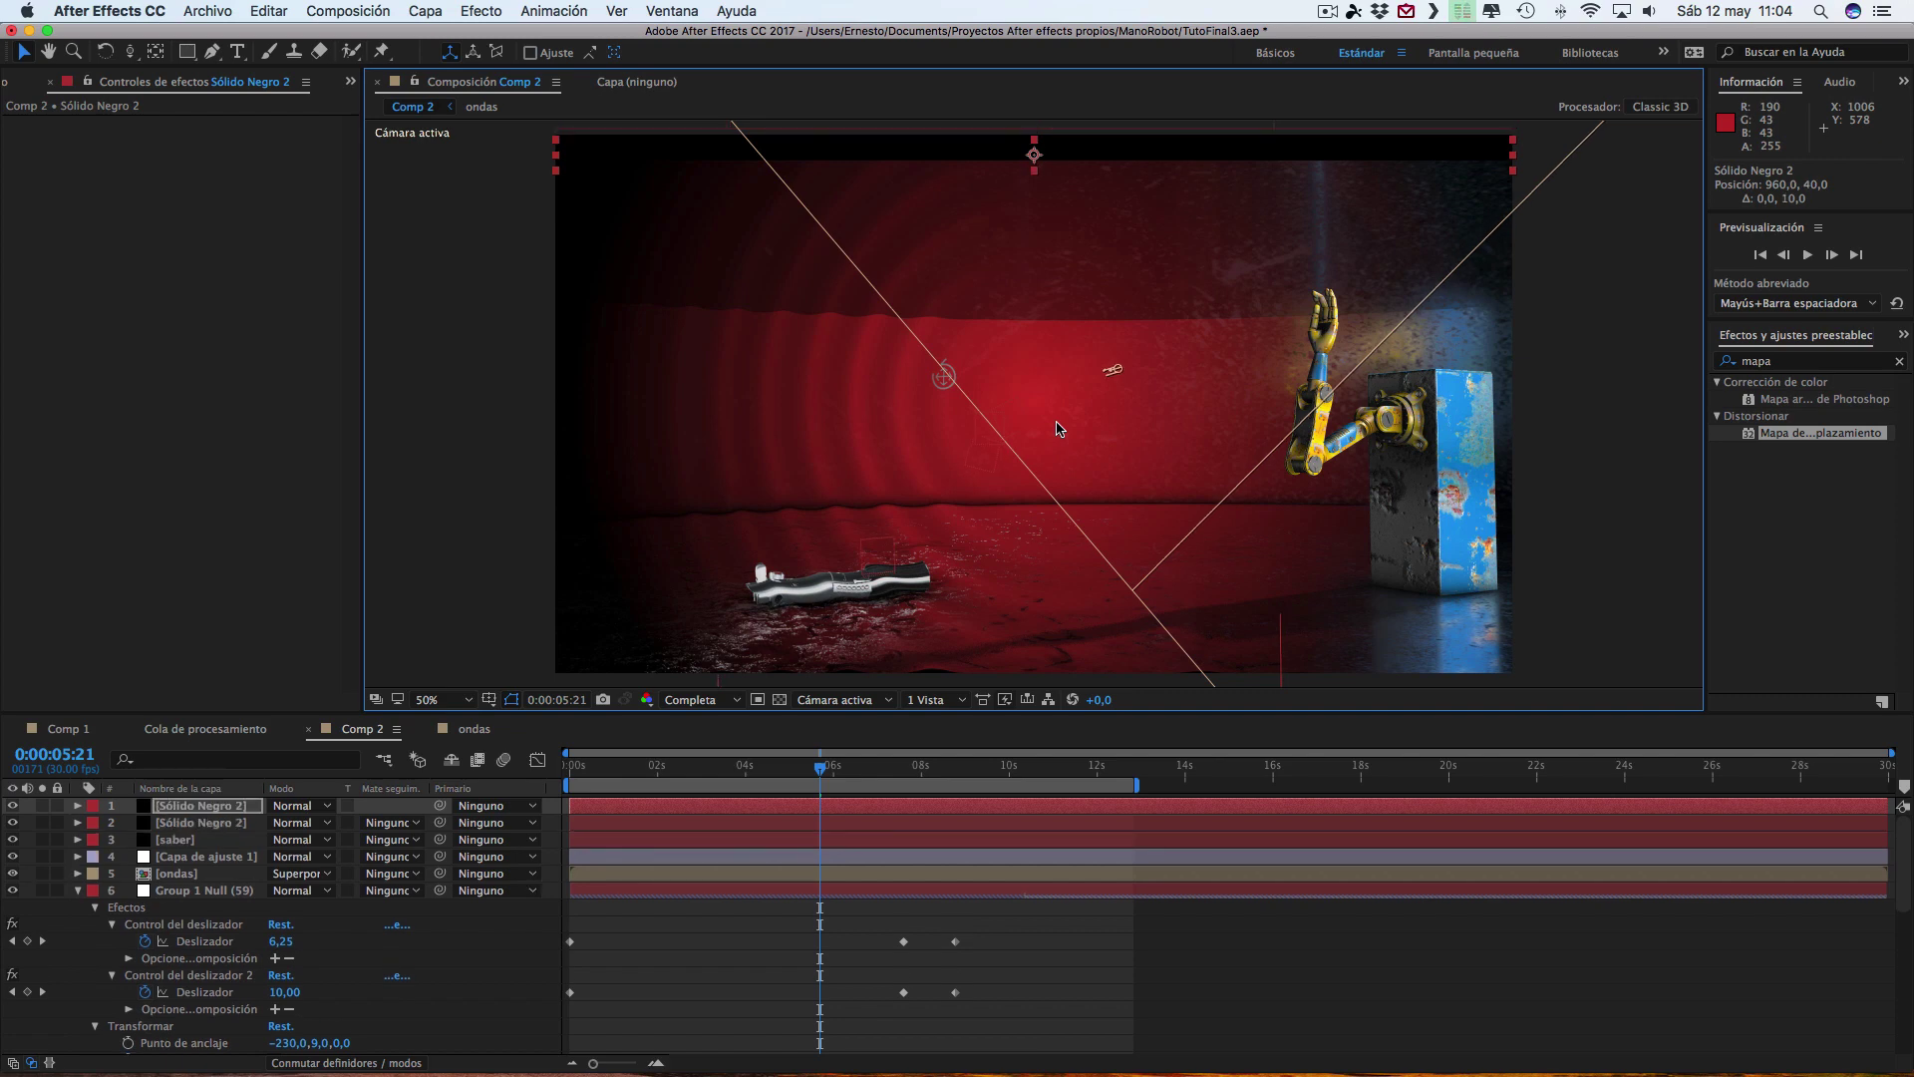
key("shift+Down")
key("shift+Down")
key("shift+Down")
key("shift+Down")
key("shift+Down")
key("shift+Down")
key("shift+Down")
key("shift+Down")
key("shift+Down")
key("shift+Down")
key("shift+Down")
key("shift+Down")
key("shift+Down")
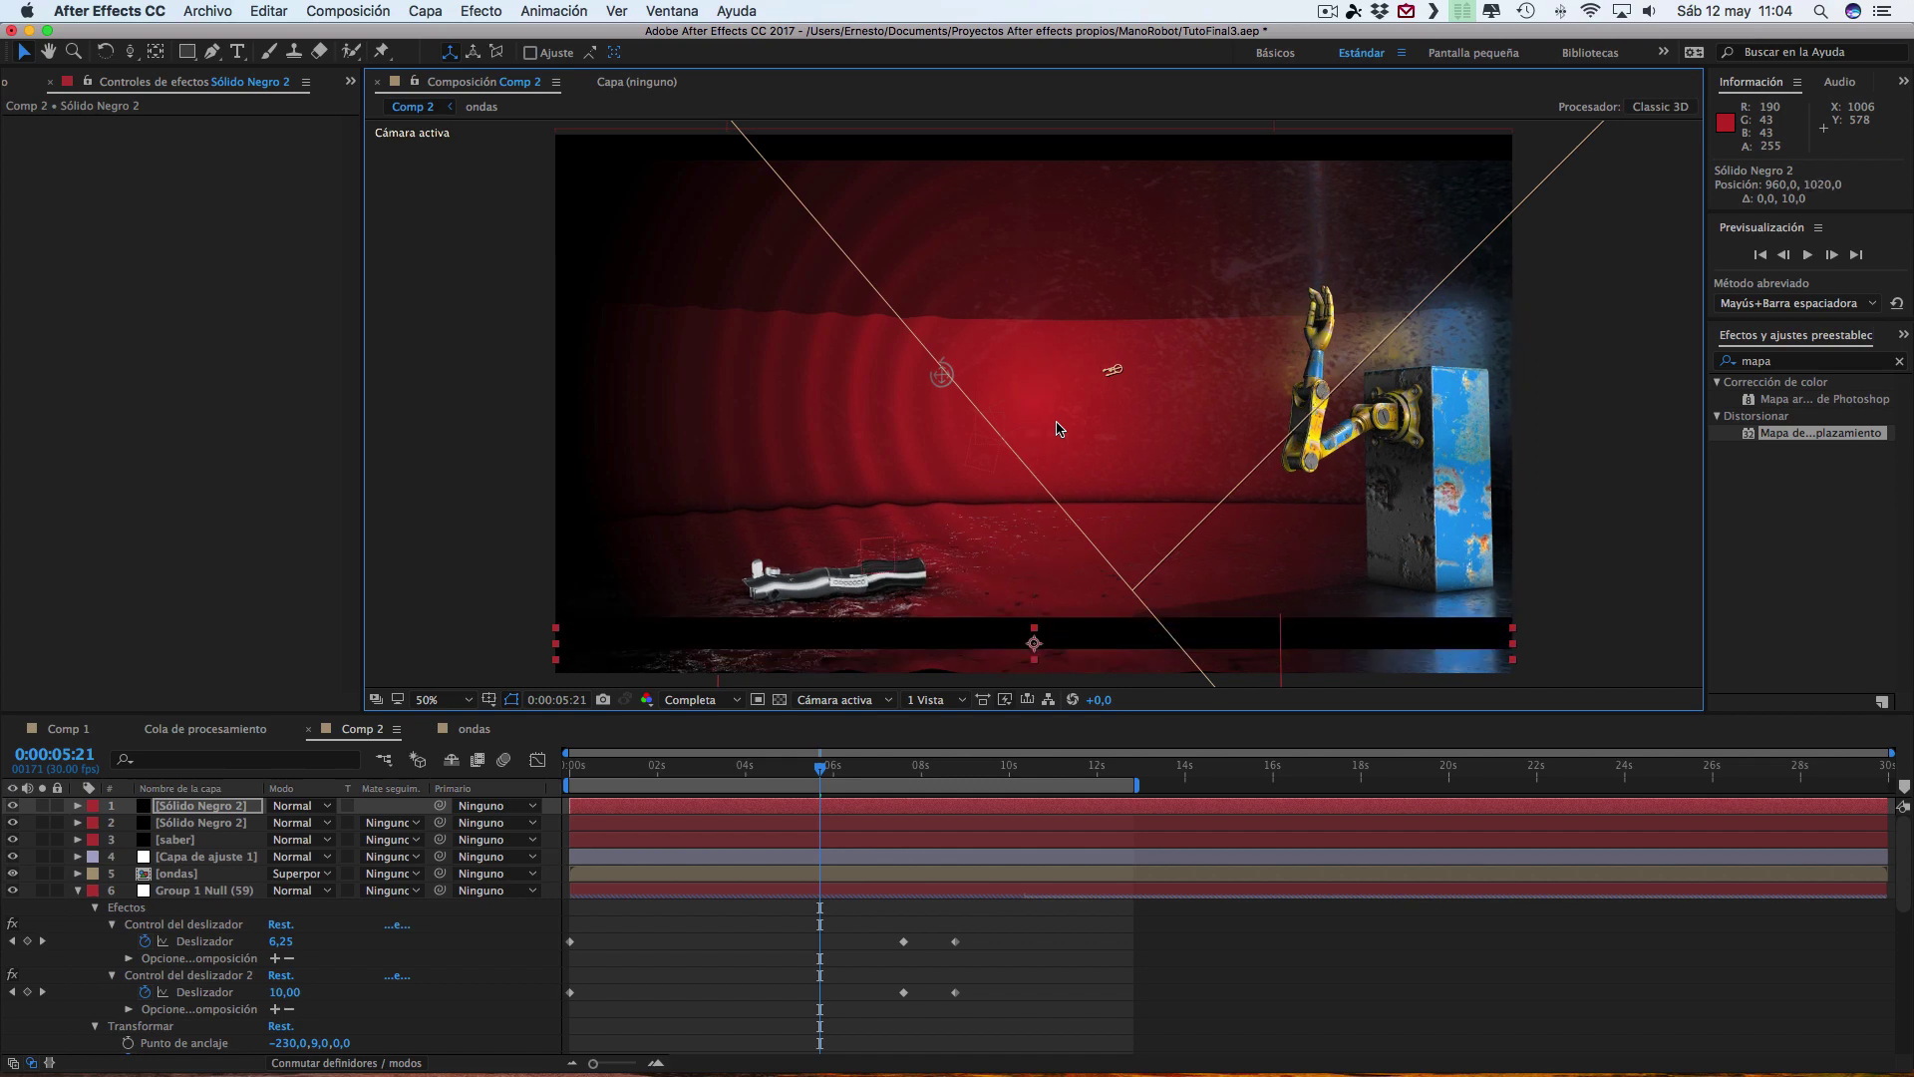
key("shift+Down")
key("shift+Down")
key("shift+Down")
key("shift+Down")
key("shift+Down")
key("shift+Down")
key("shift+Down")
key("shift+Down")
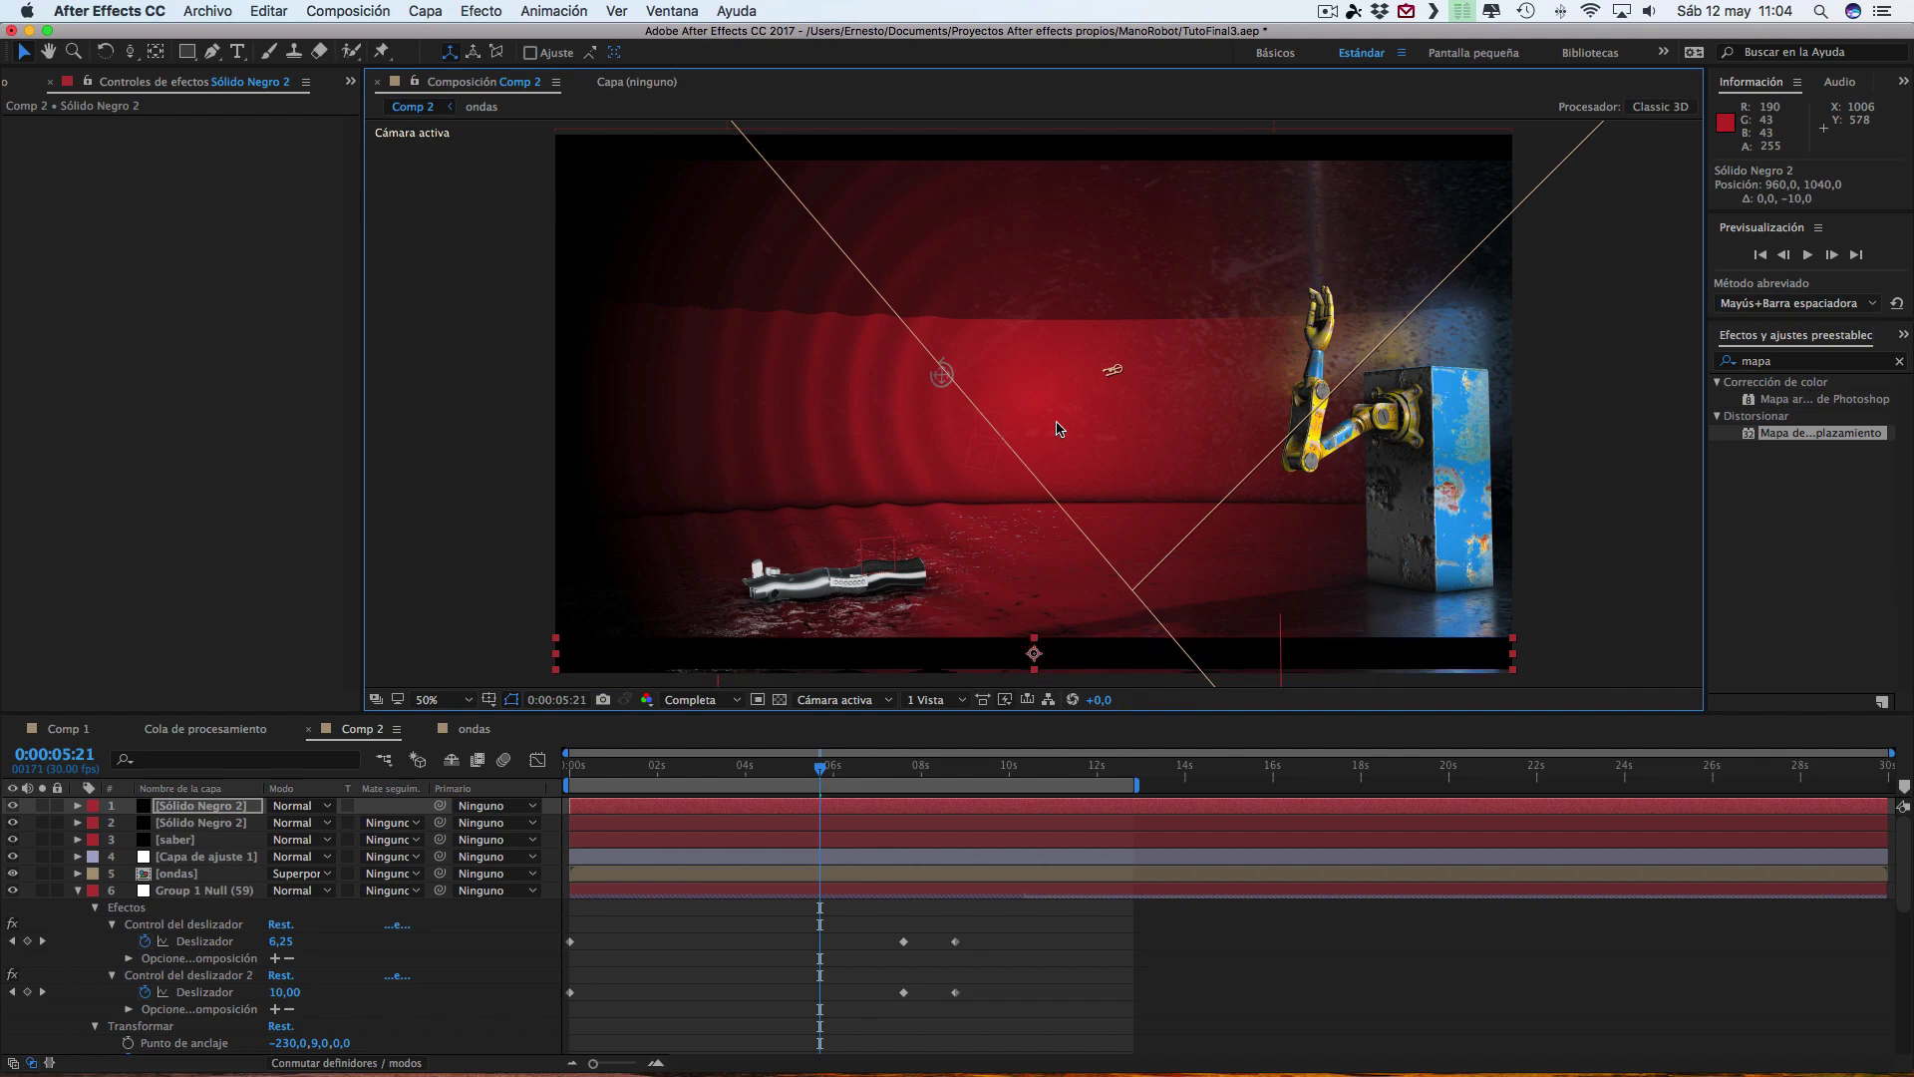
key("shift+Down")
key("shift+Down")
key("shift+Up")
key("shift+Up")
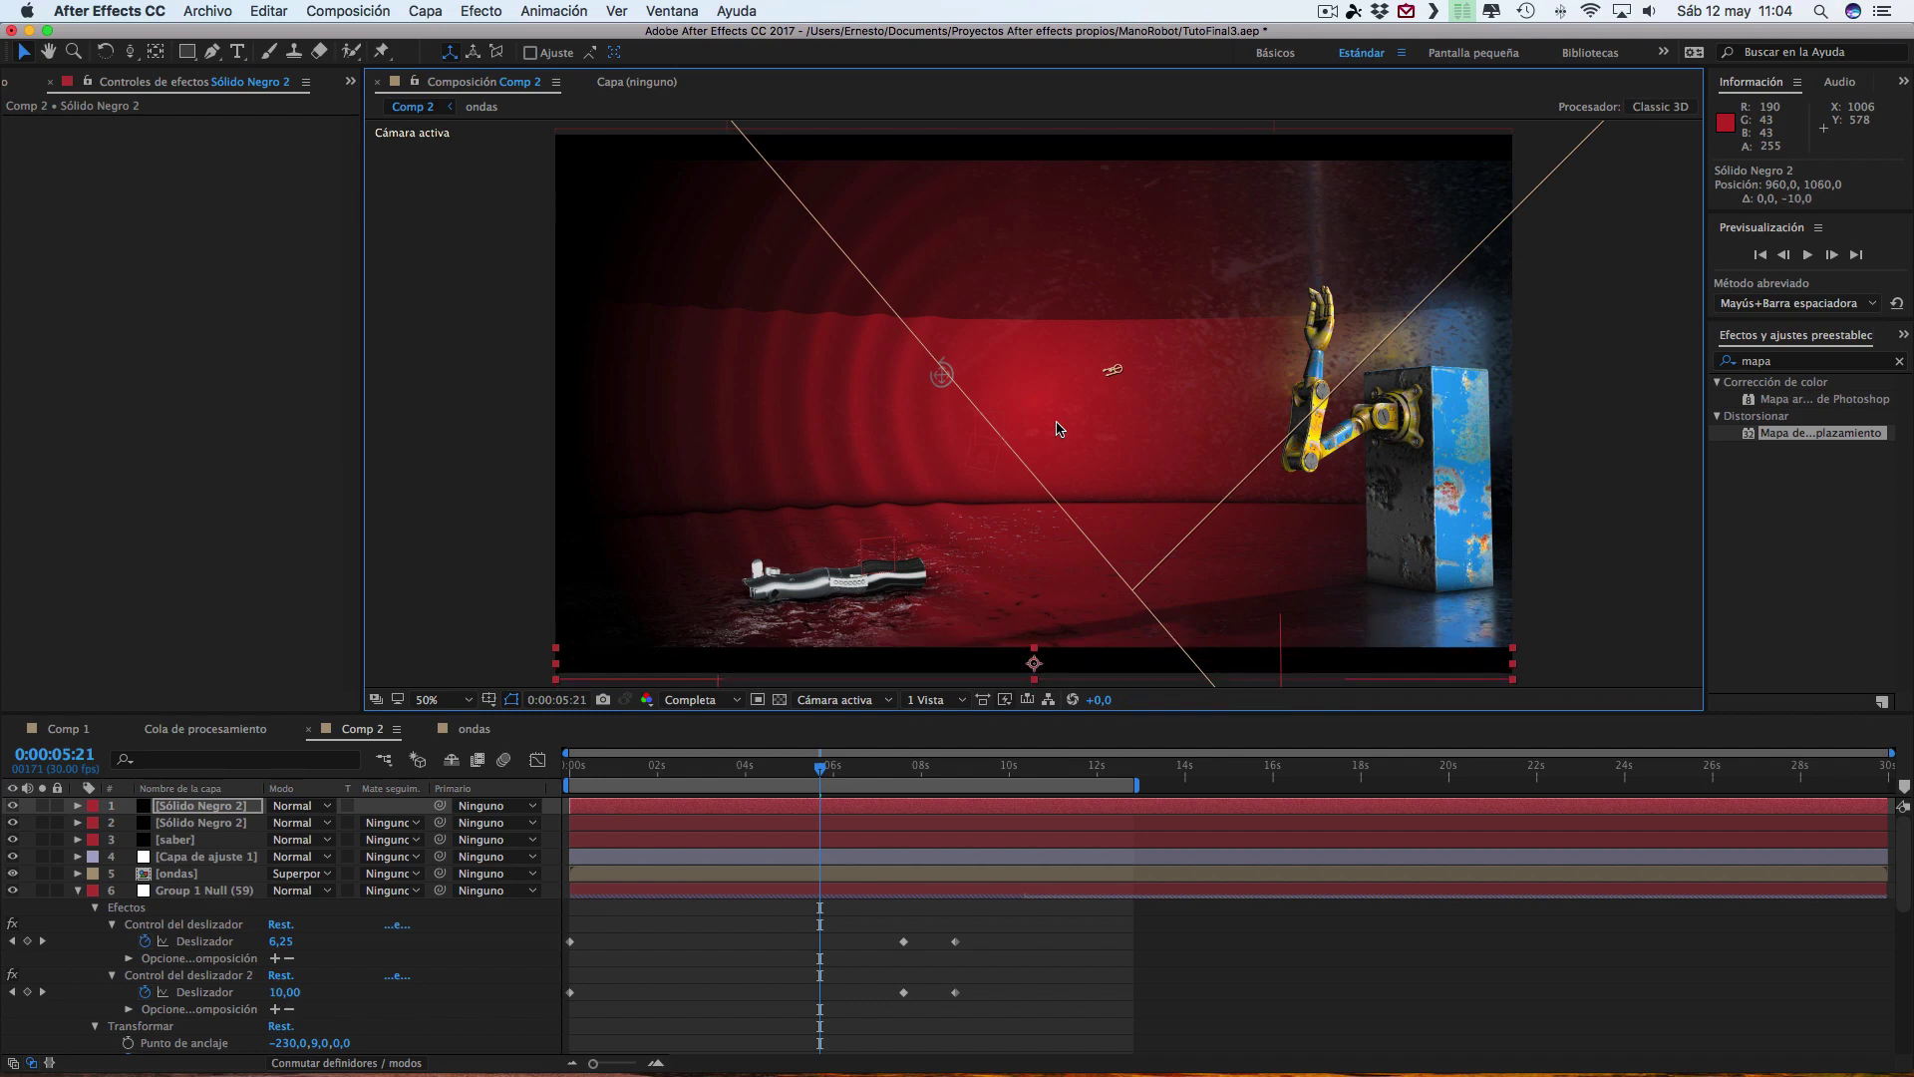
key("Down")
key("Down")
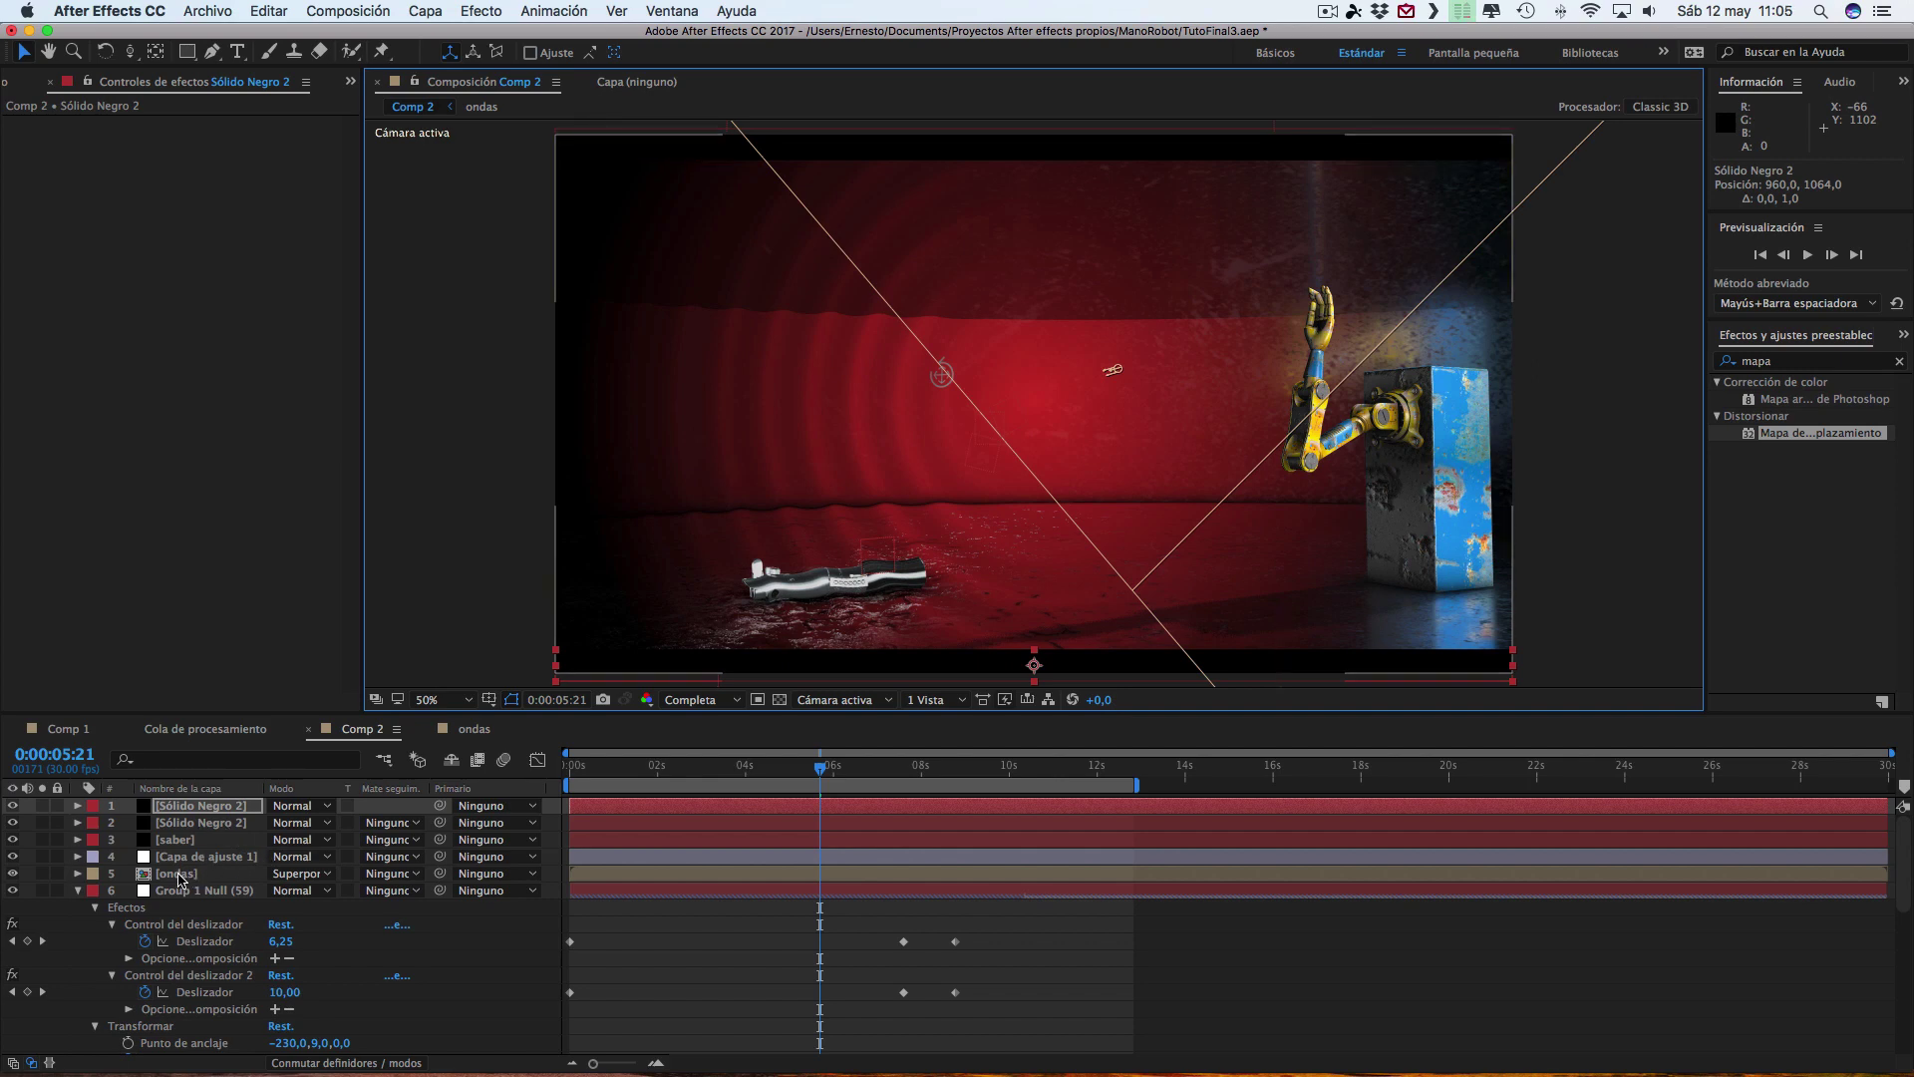
- Select the ondas layer and move the playhead to 0:00:09:25, where the waves reach zero
left_click(177, 874)
left_click_drag(822, 773, 908, 774)
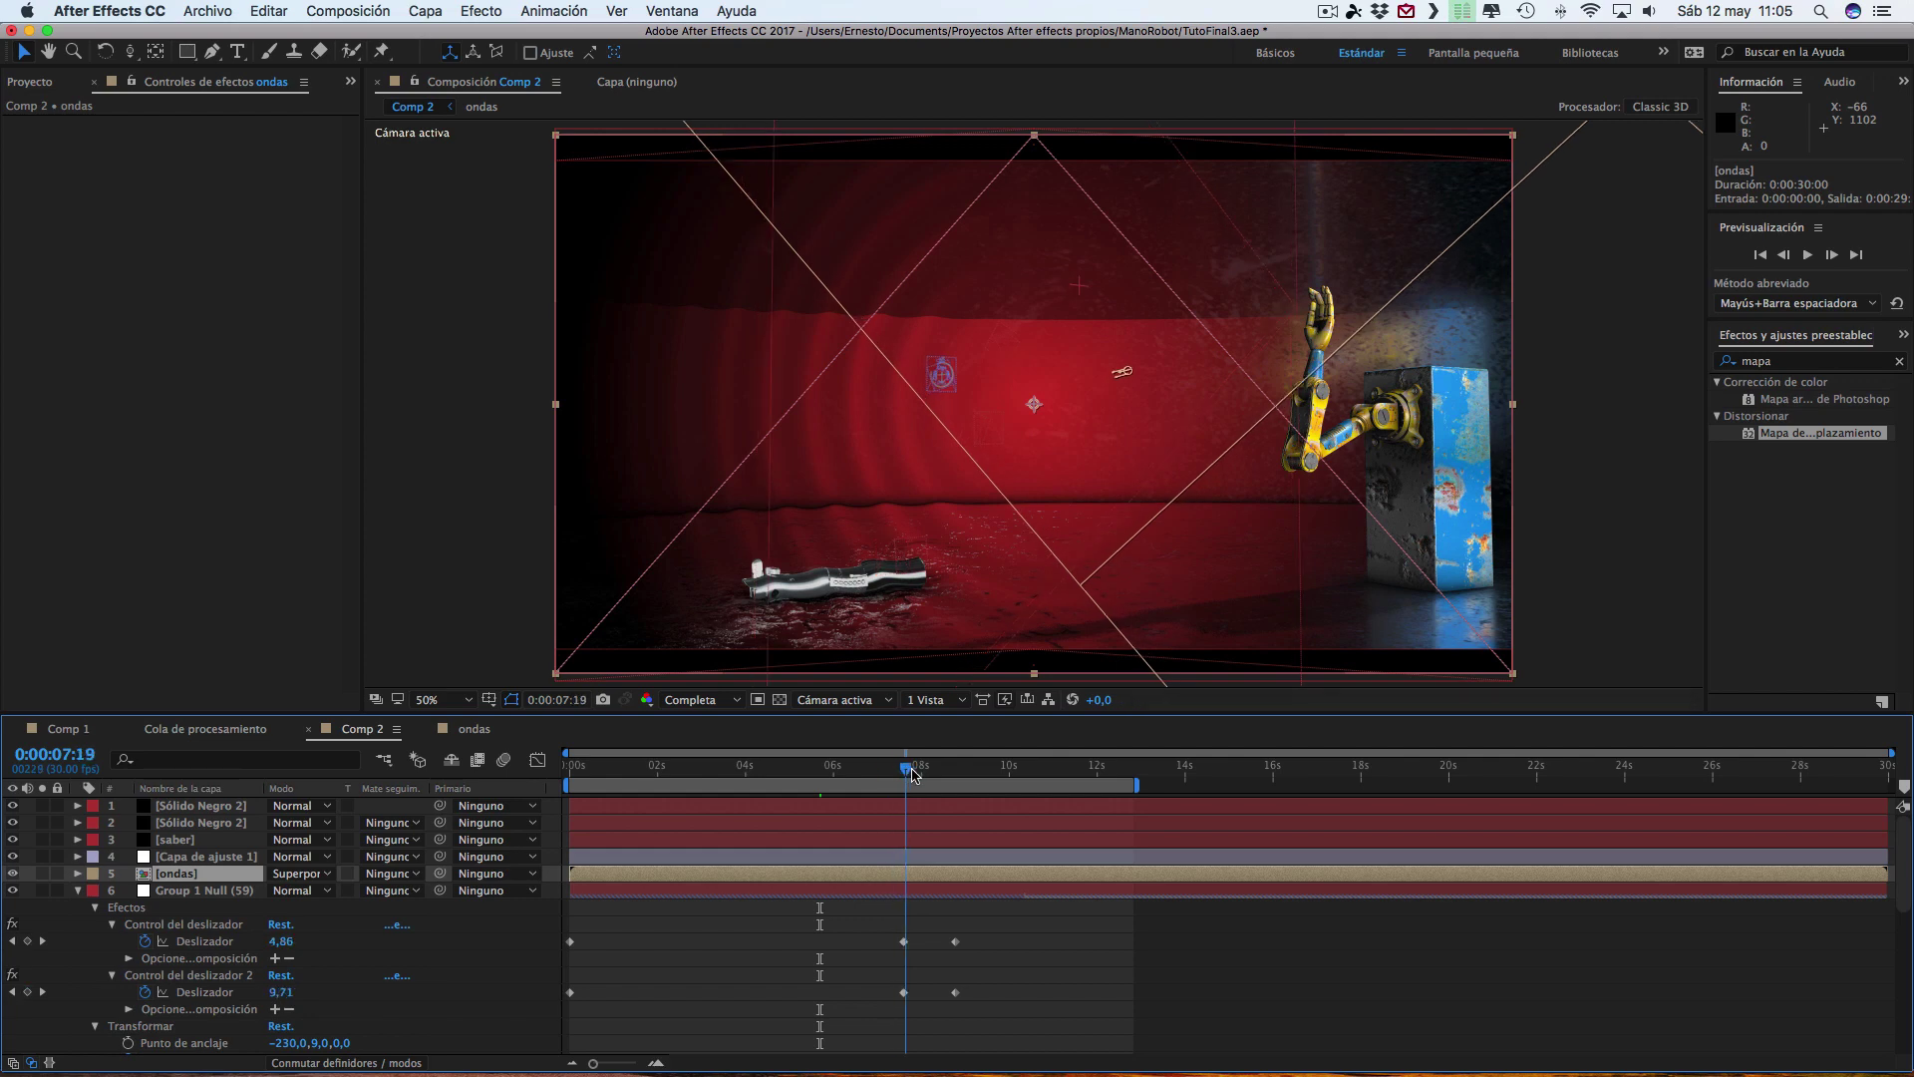
left_click_drag(907, 774, 917, 776)
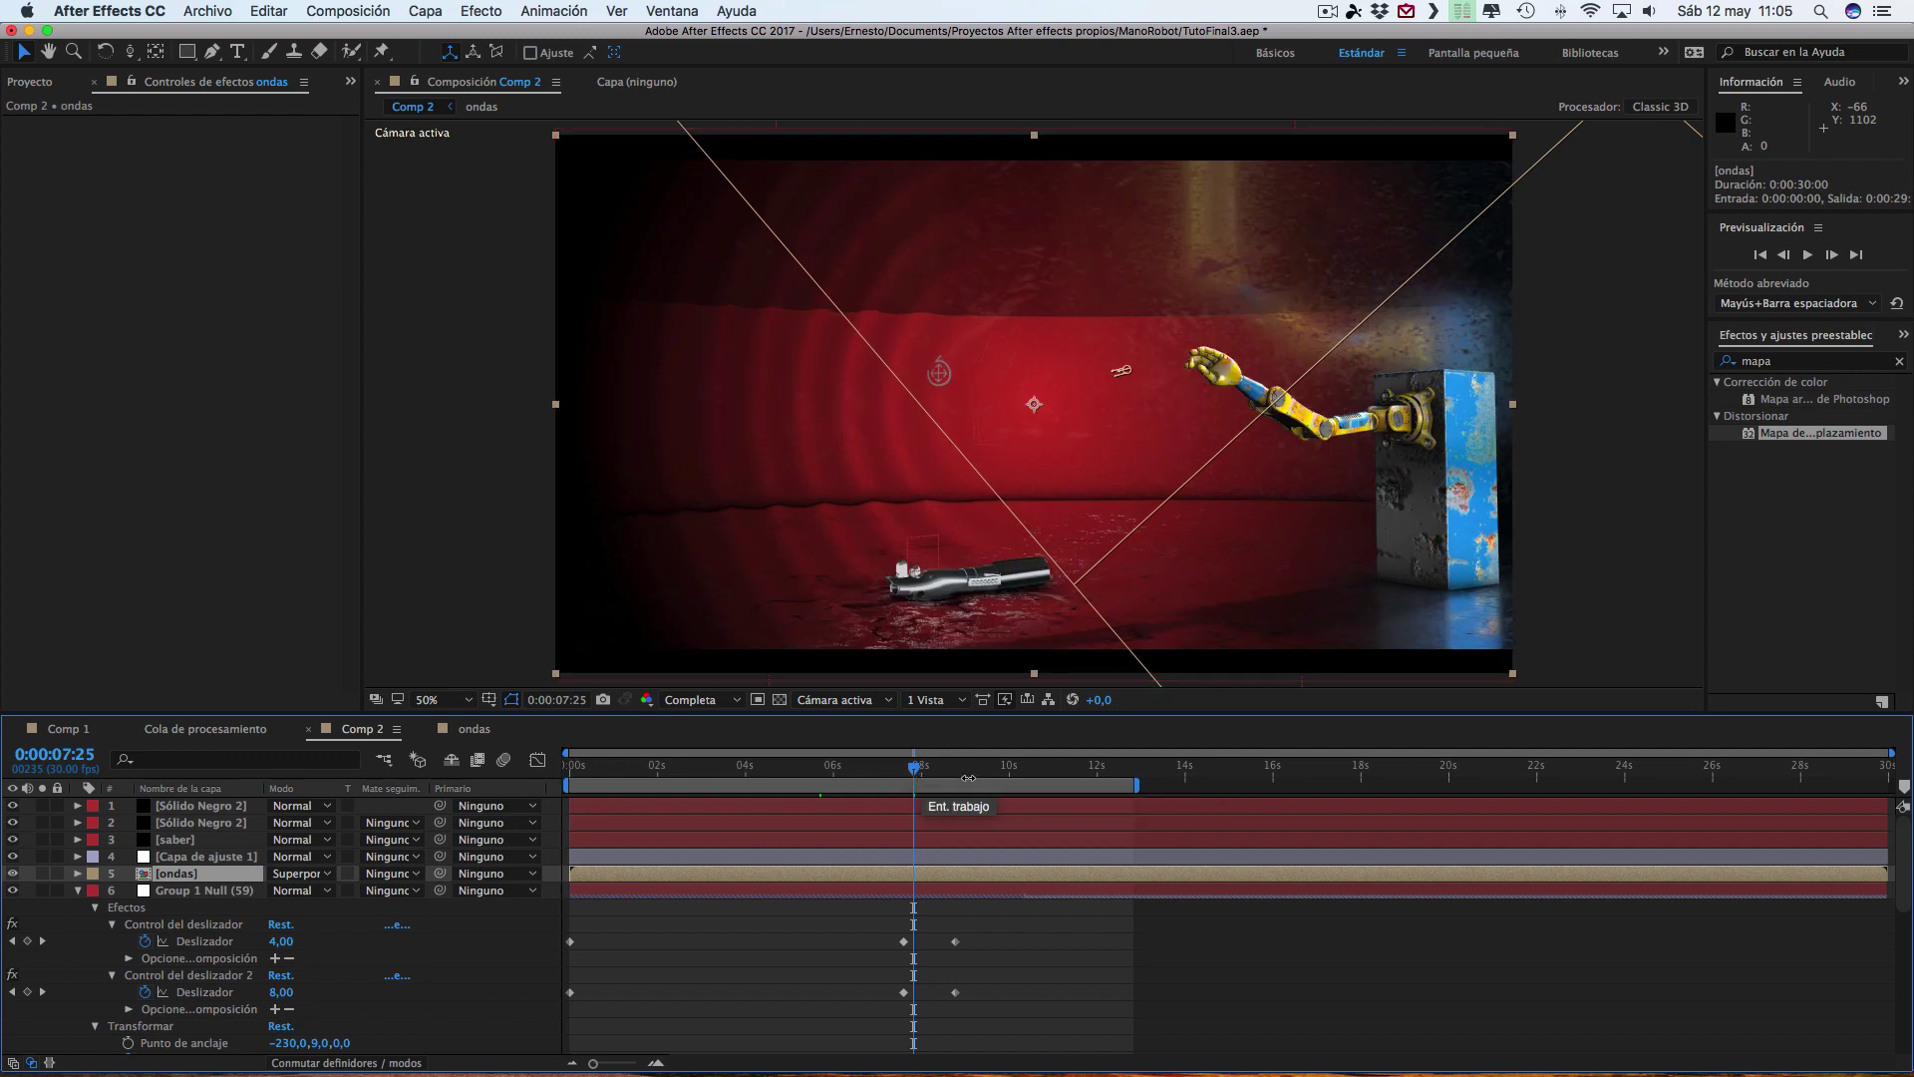
left_click(948, 771)
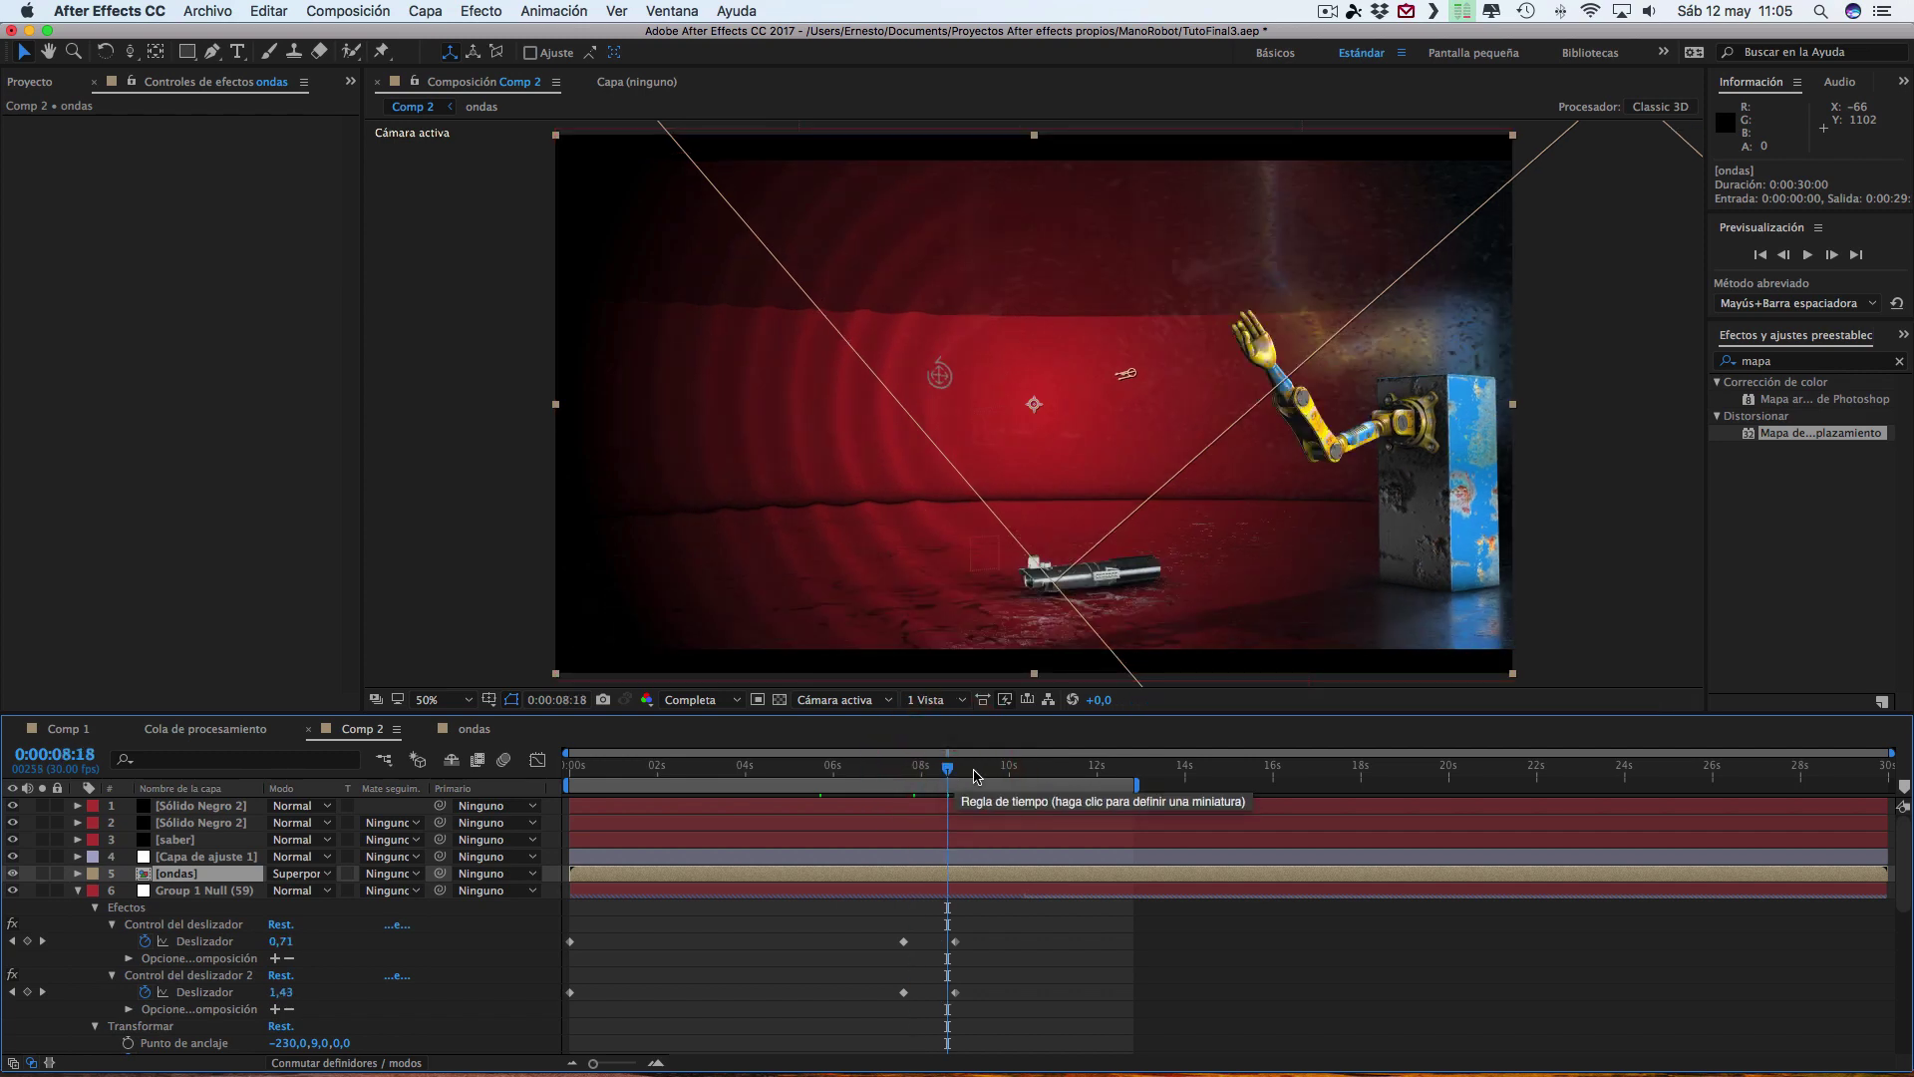
left_click(980, 773)
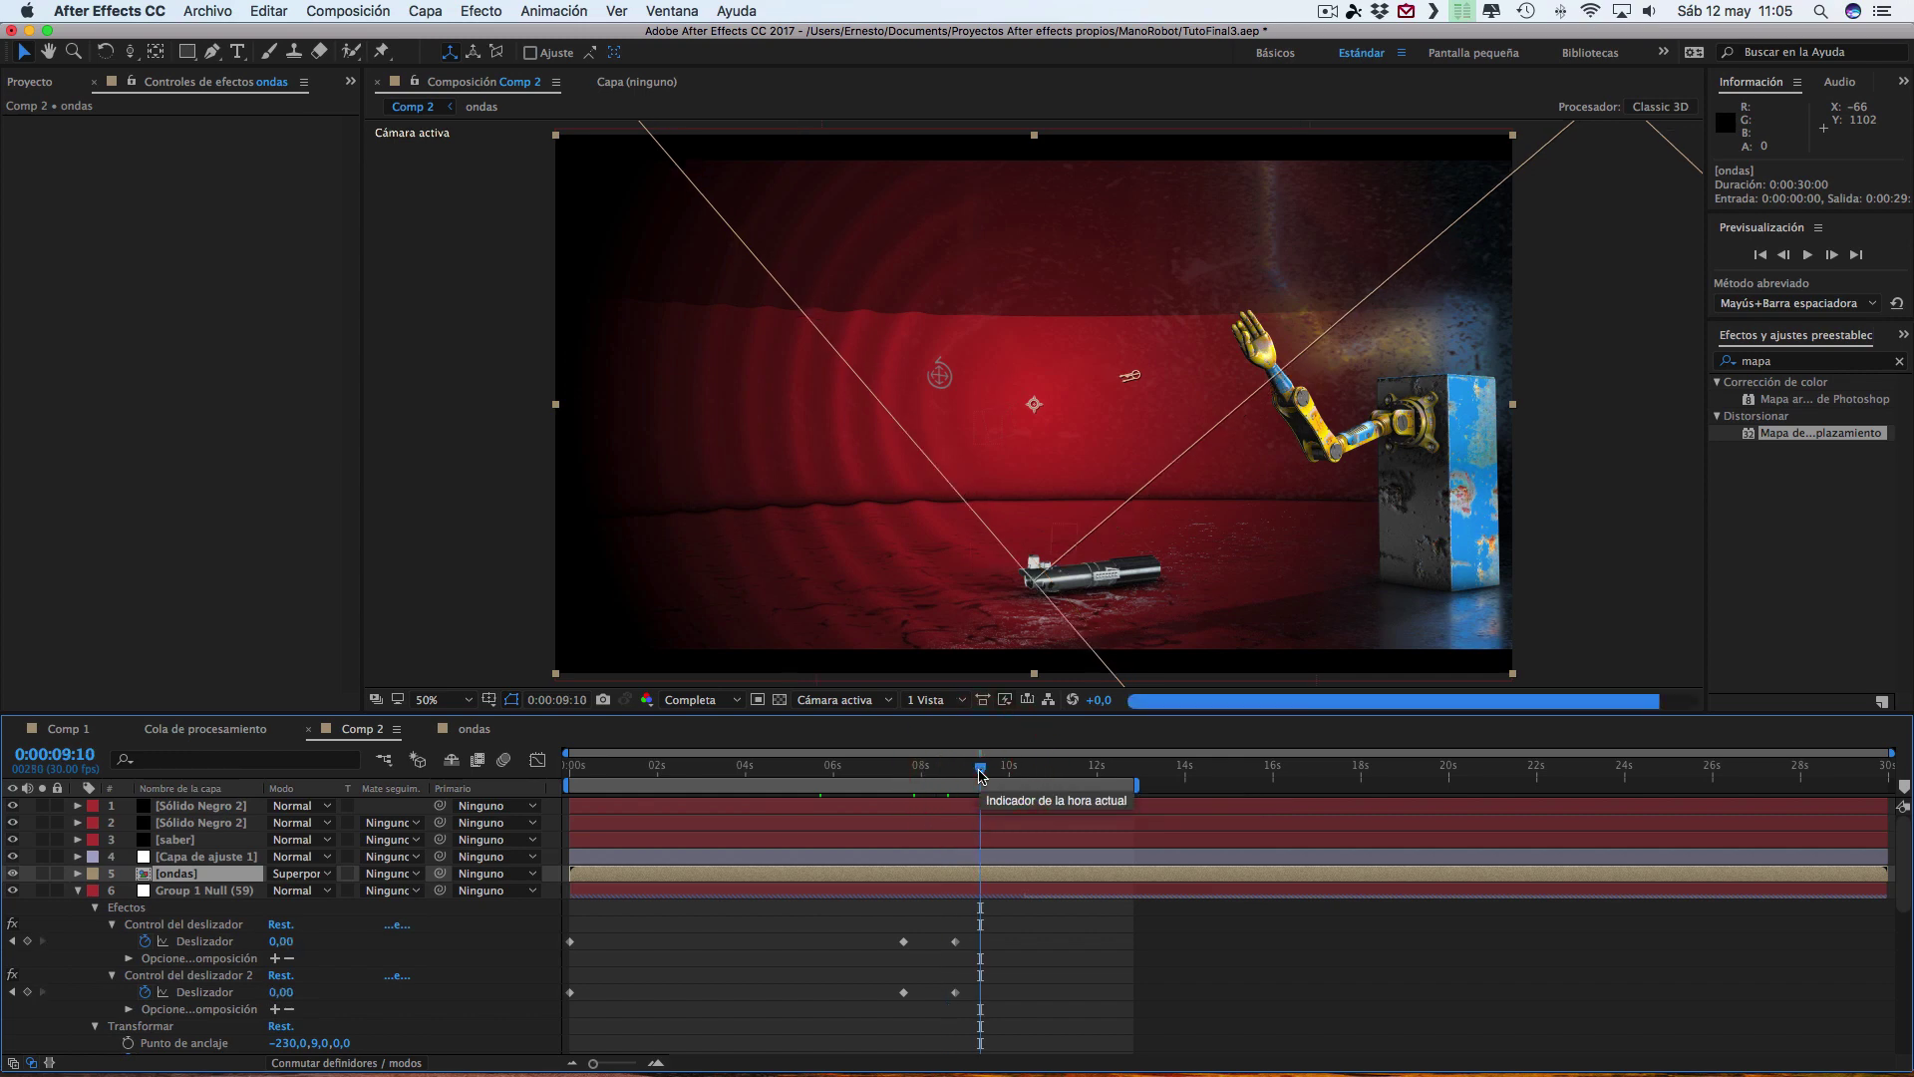
left_click(1002, 771)
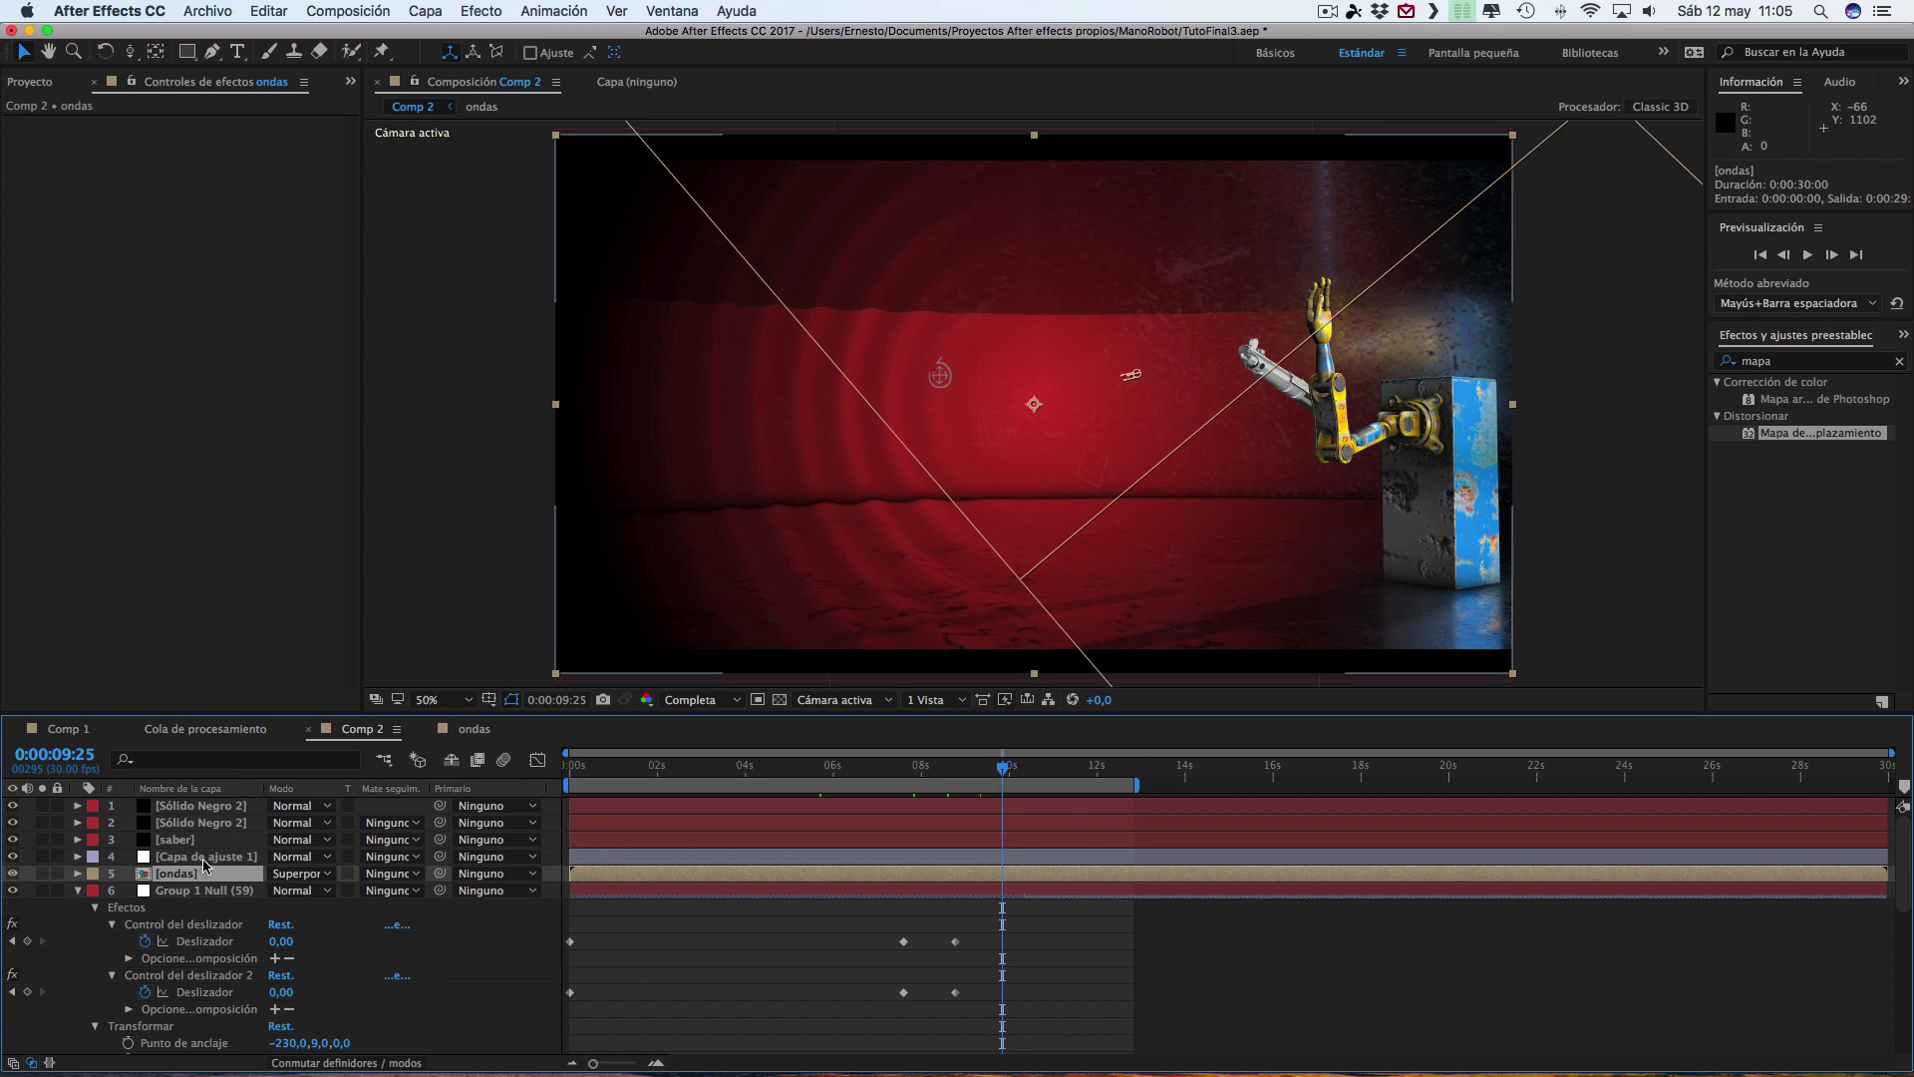
- Add 100% Opacity keyframes at 0:00:09:25 on the ondas layer and Capa de ajuste 1
left_click(76, 874)
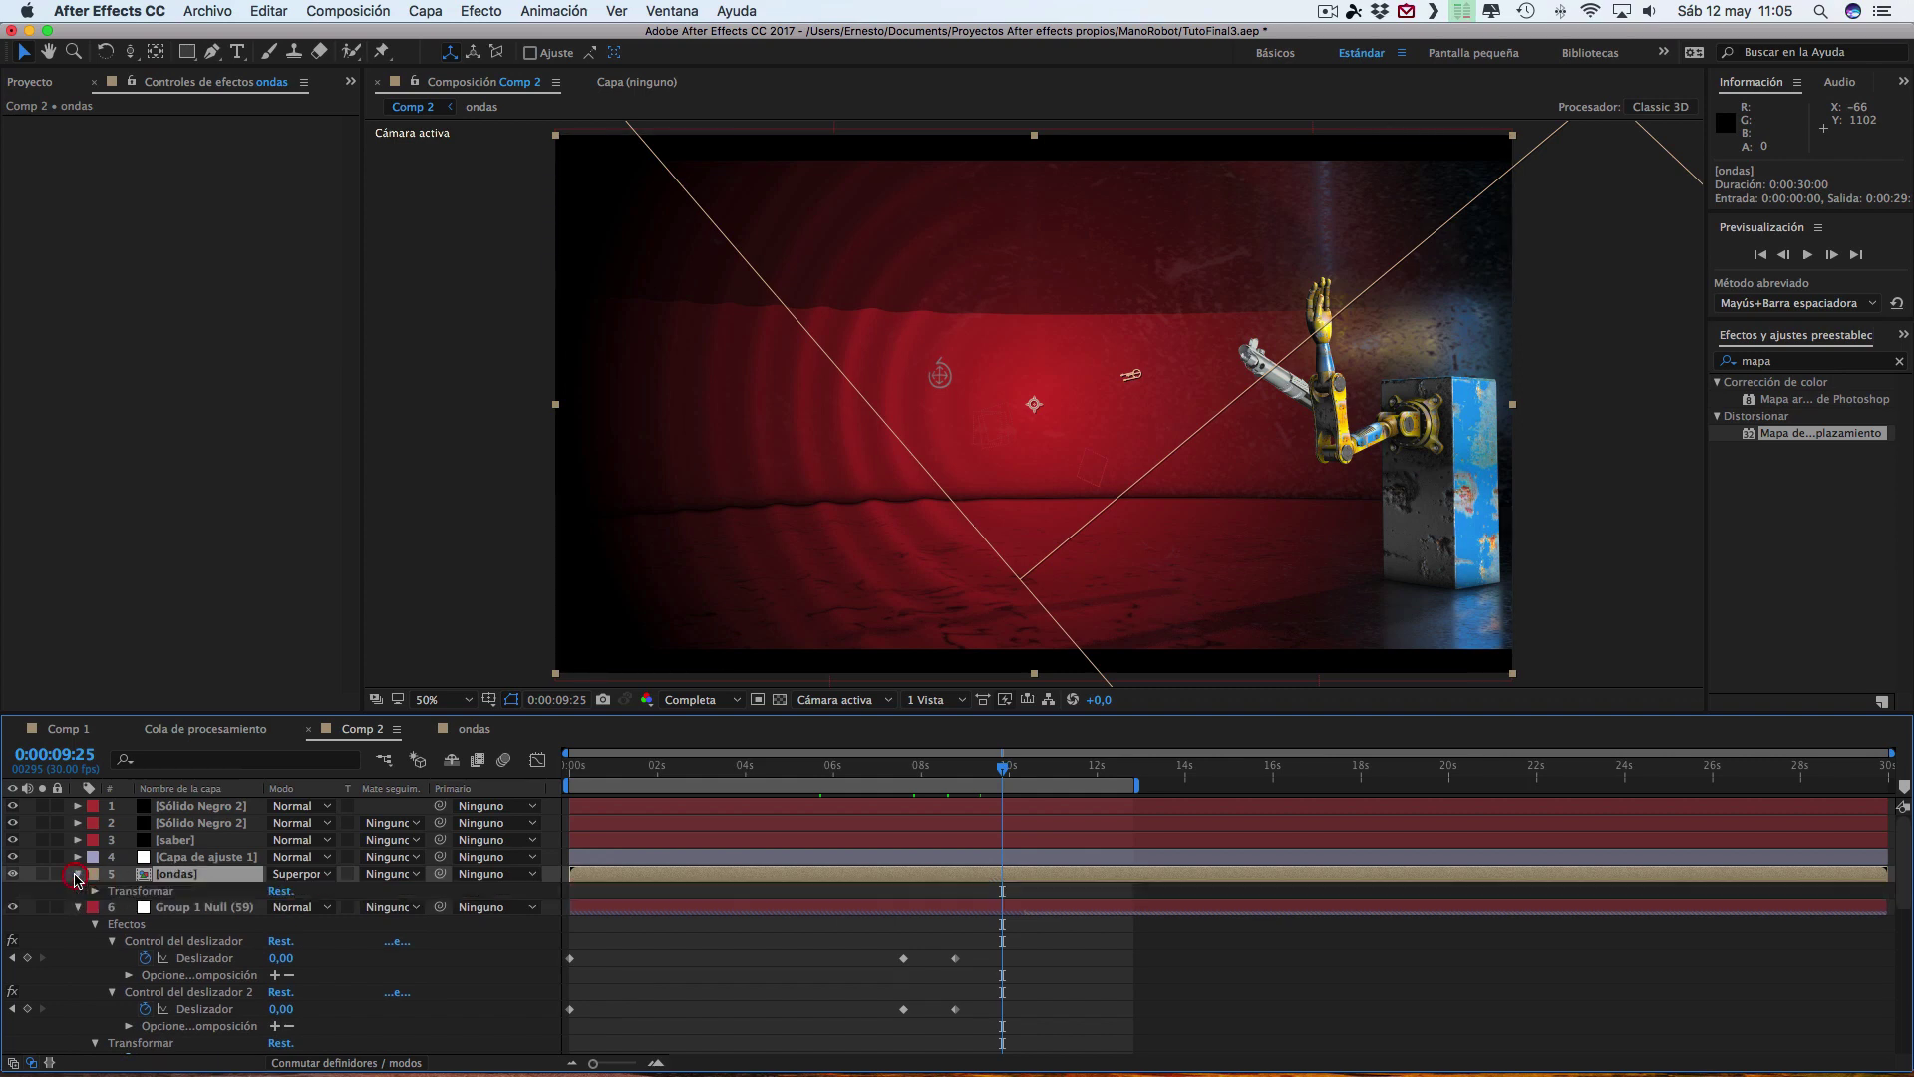
left_click(92, 892)
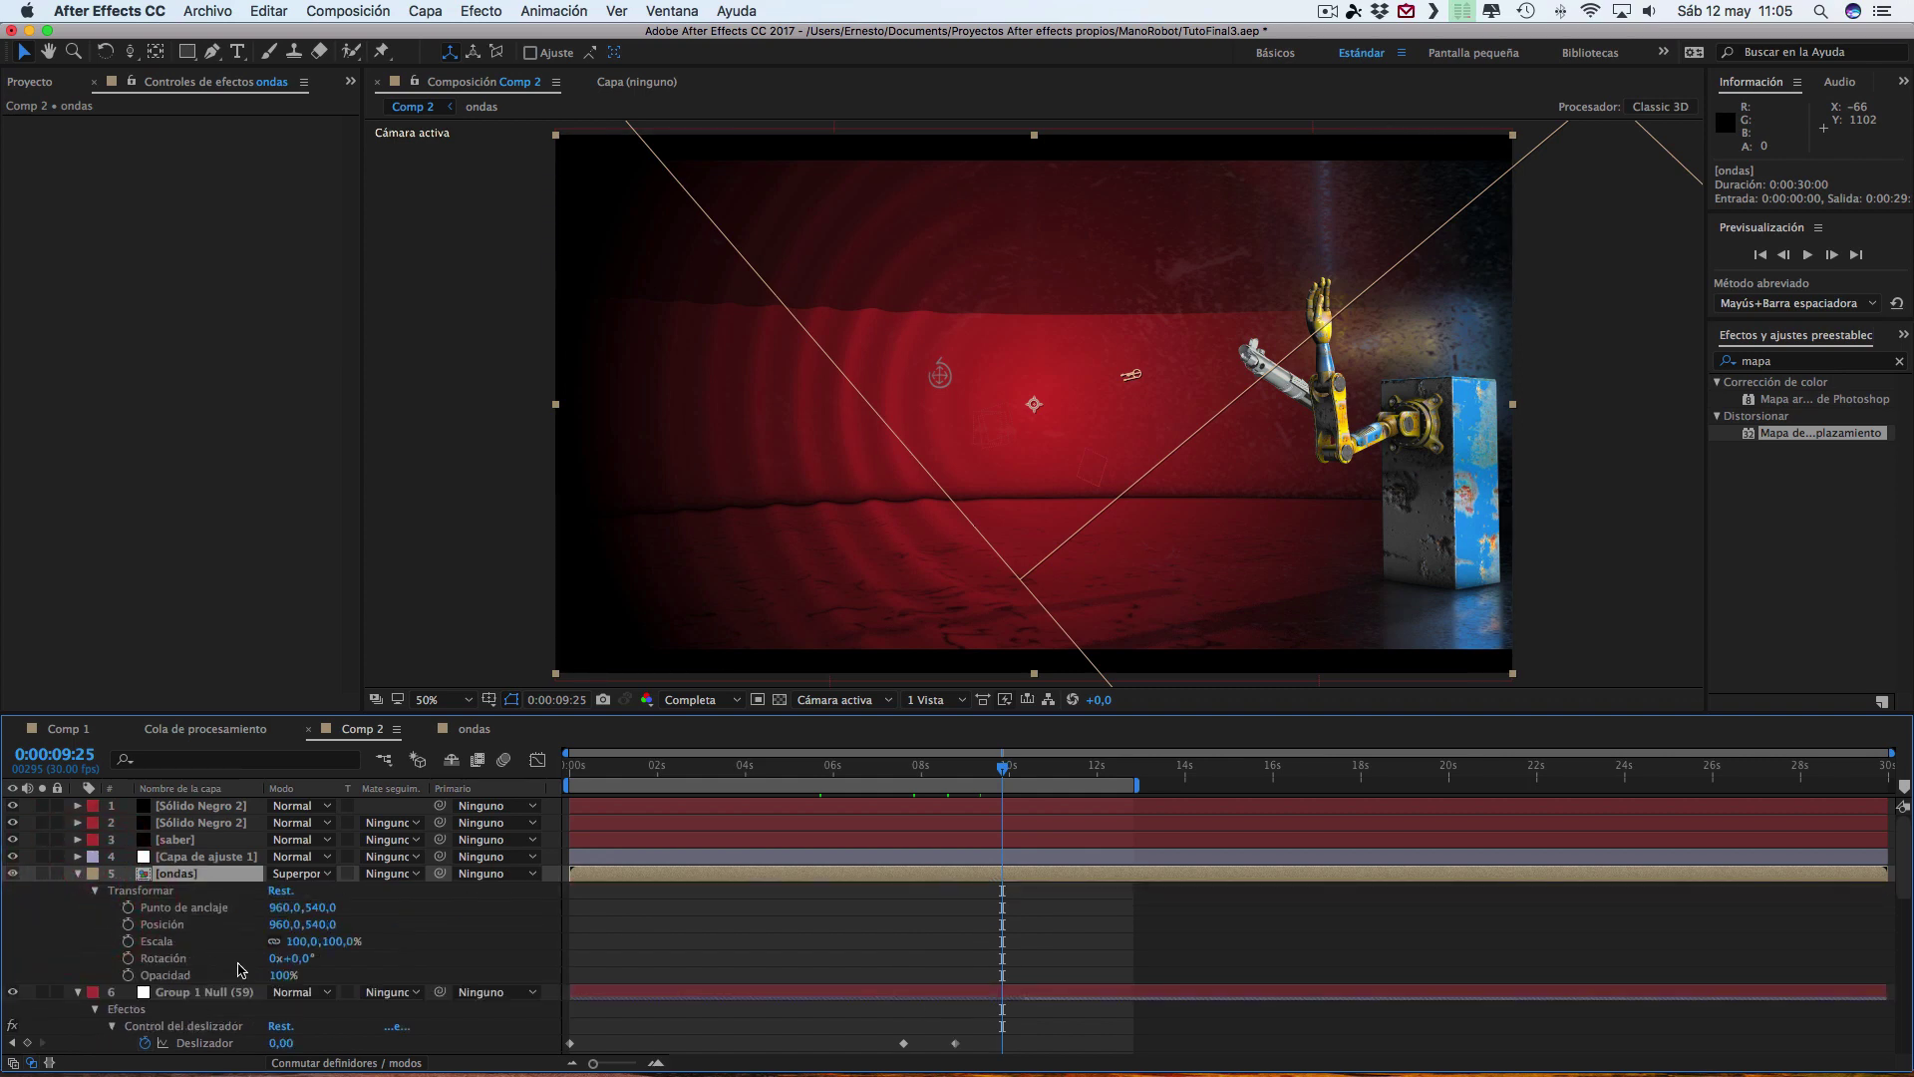
left_click(127, 975)
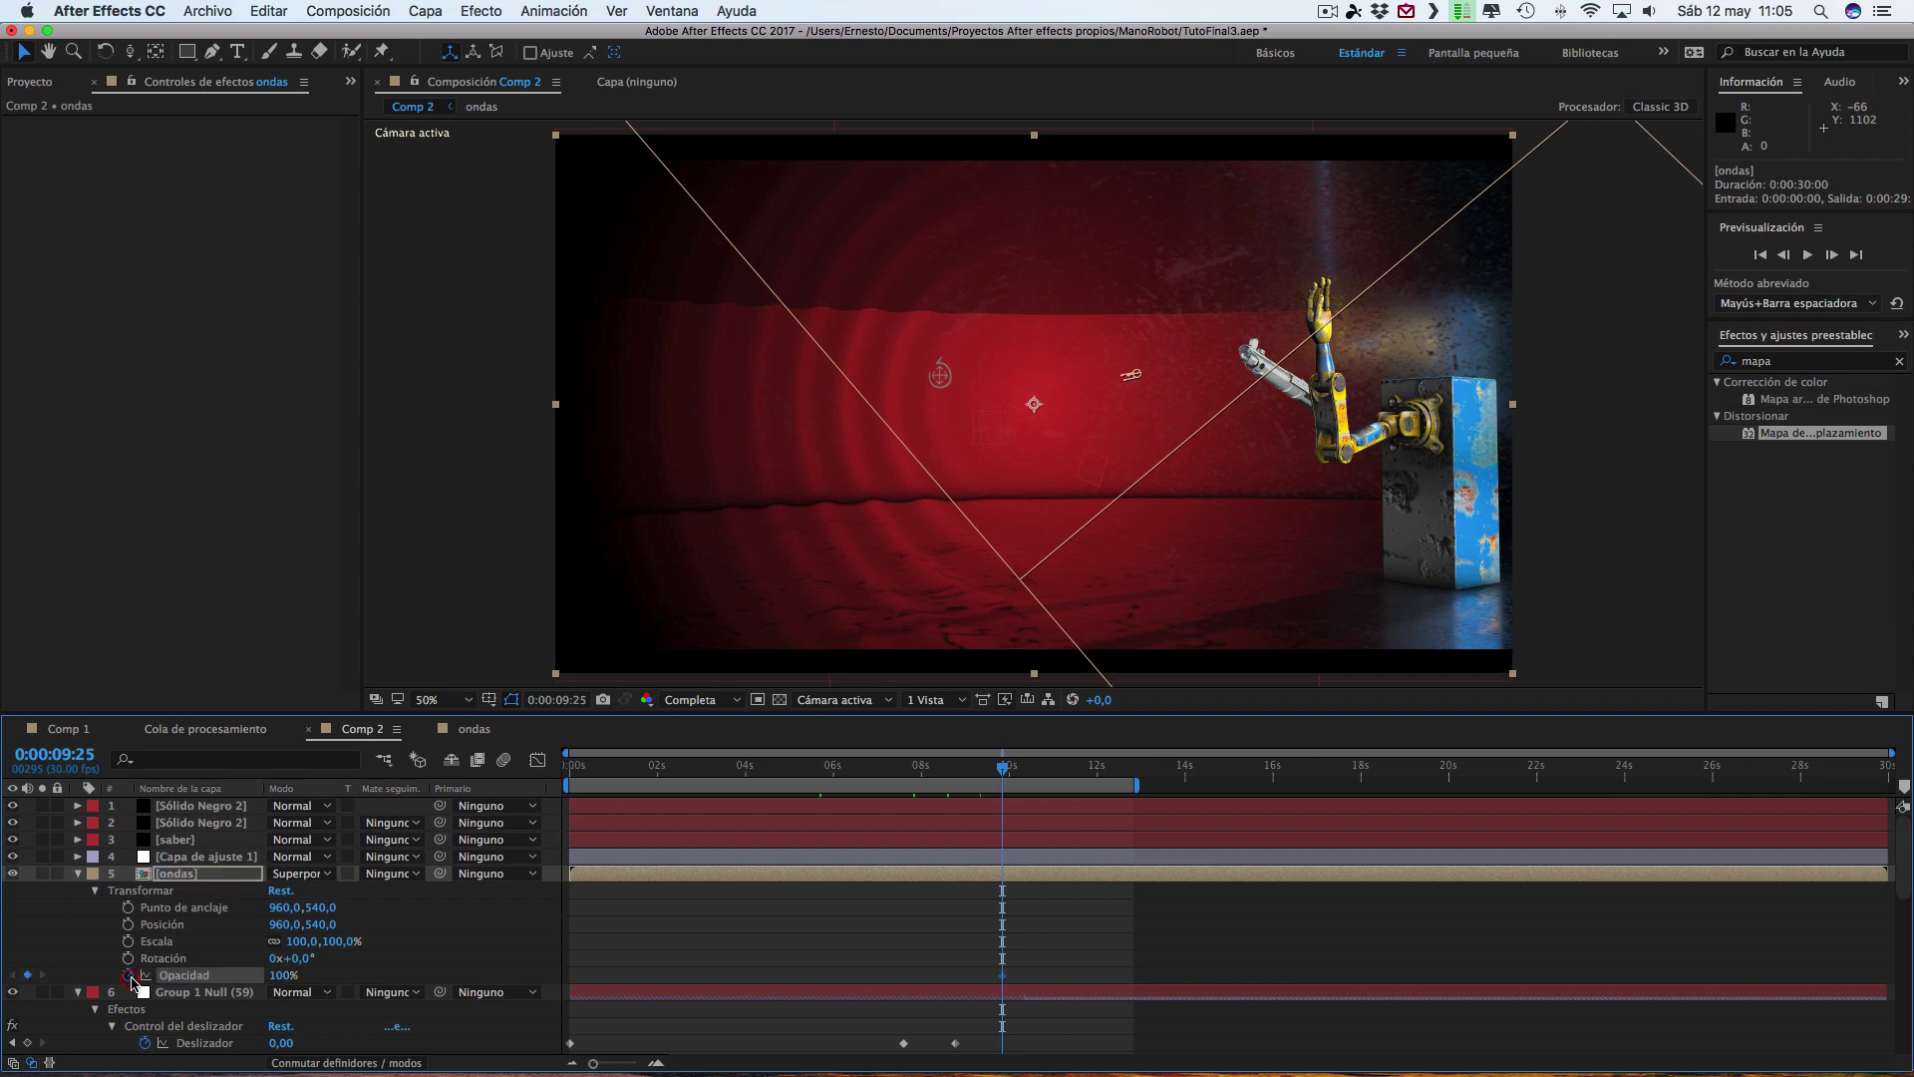
left_click(78, 857)
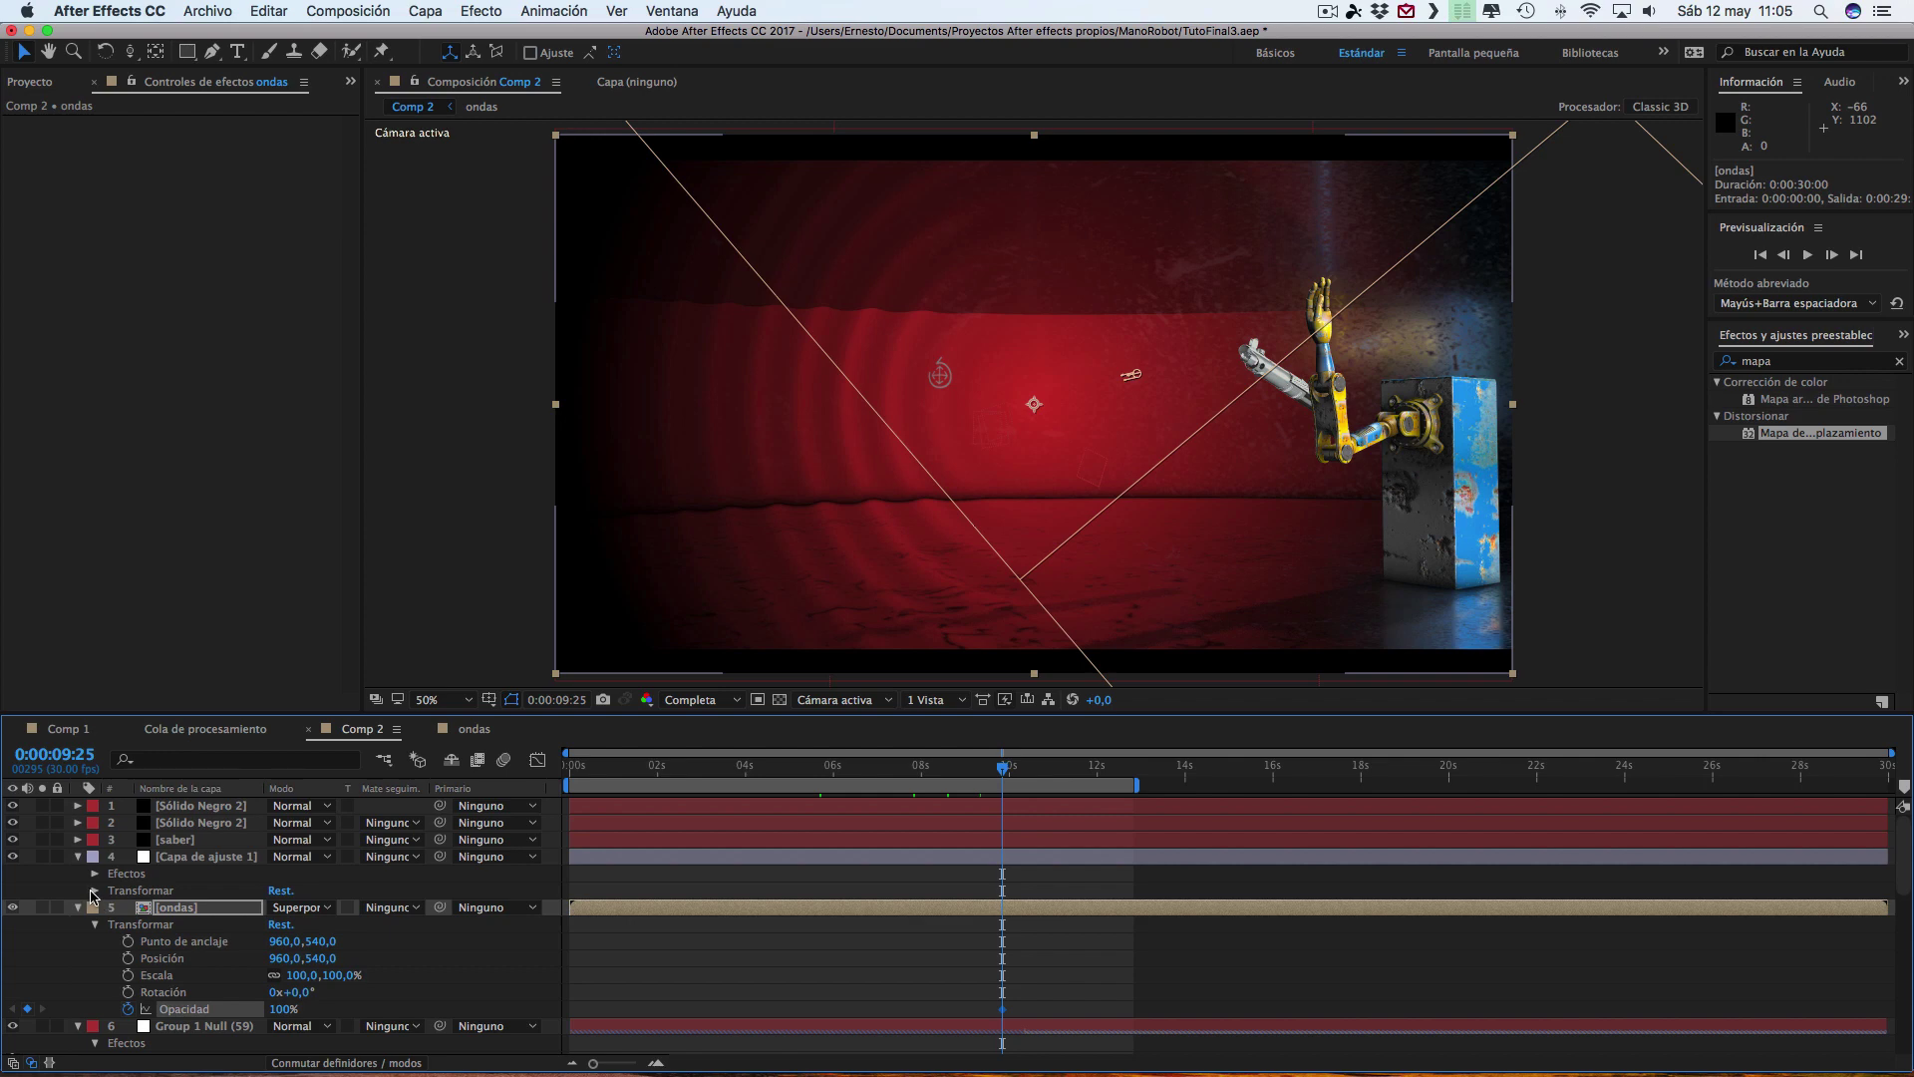
left_click(95, 891)
left_click(128, 976)
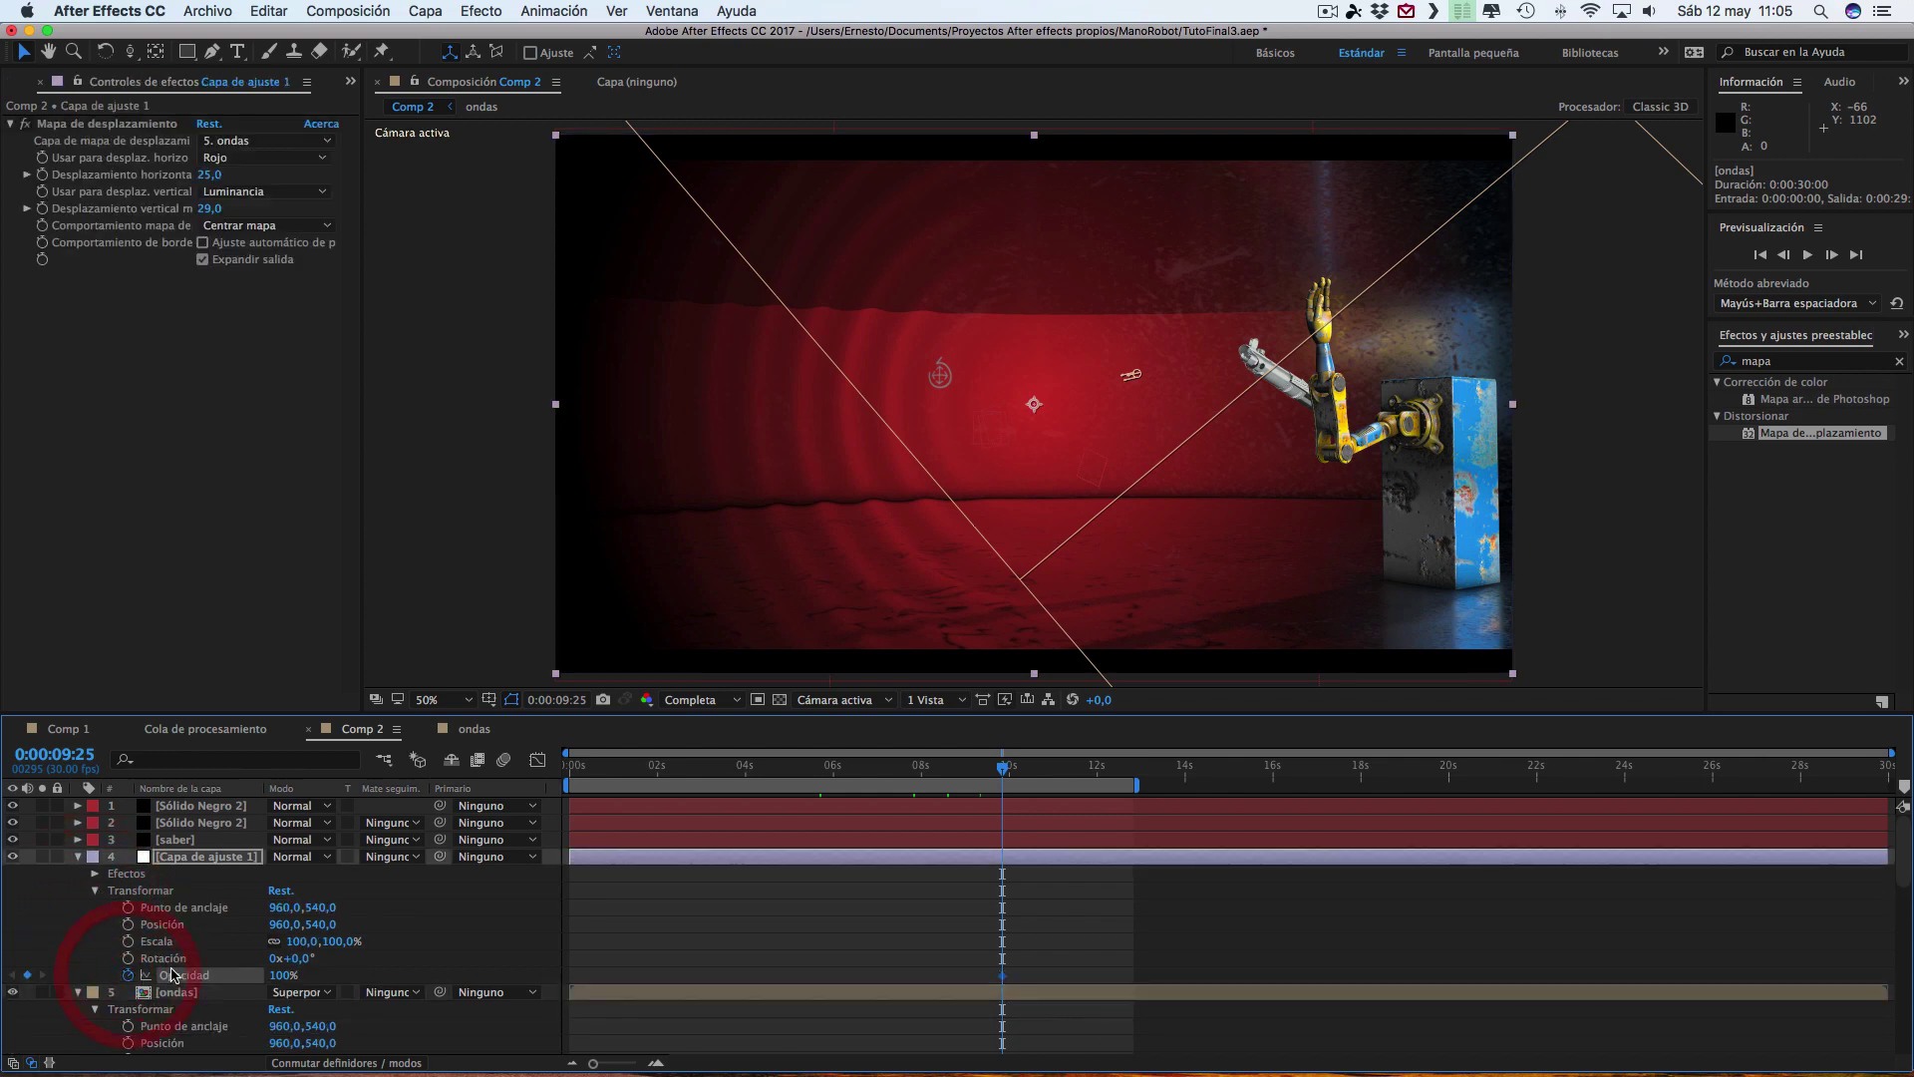
left_click(1037, 774)
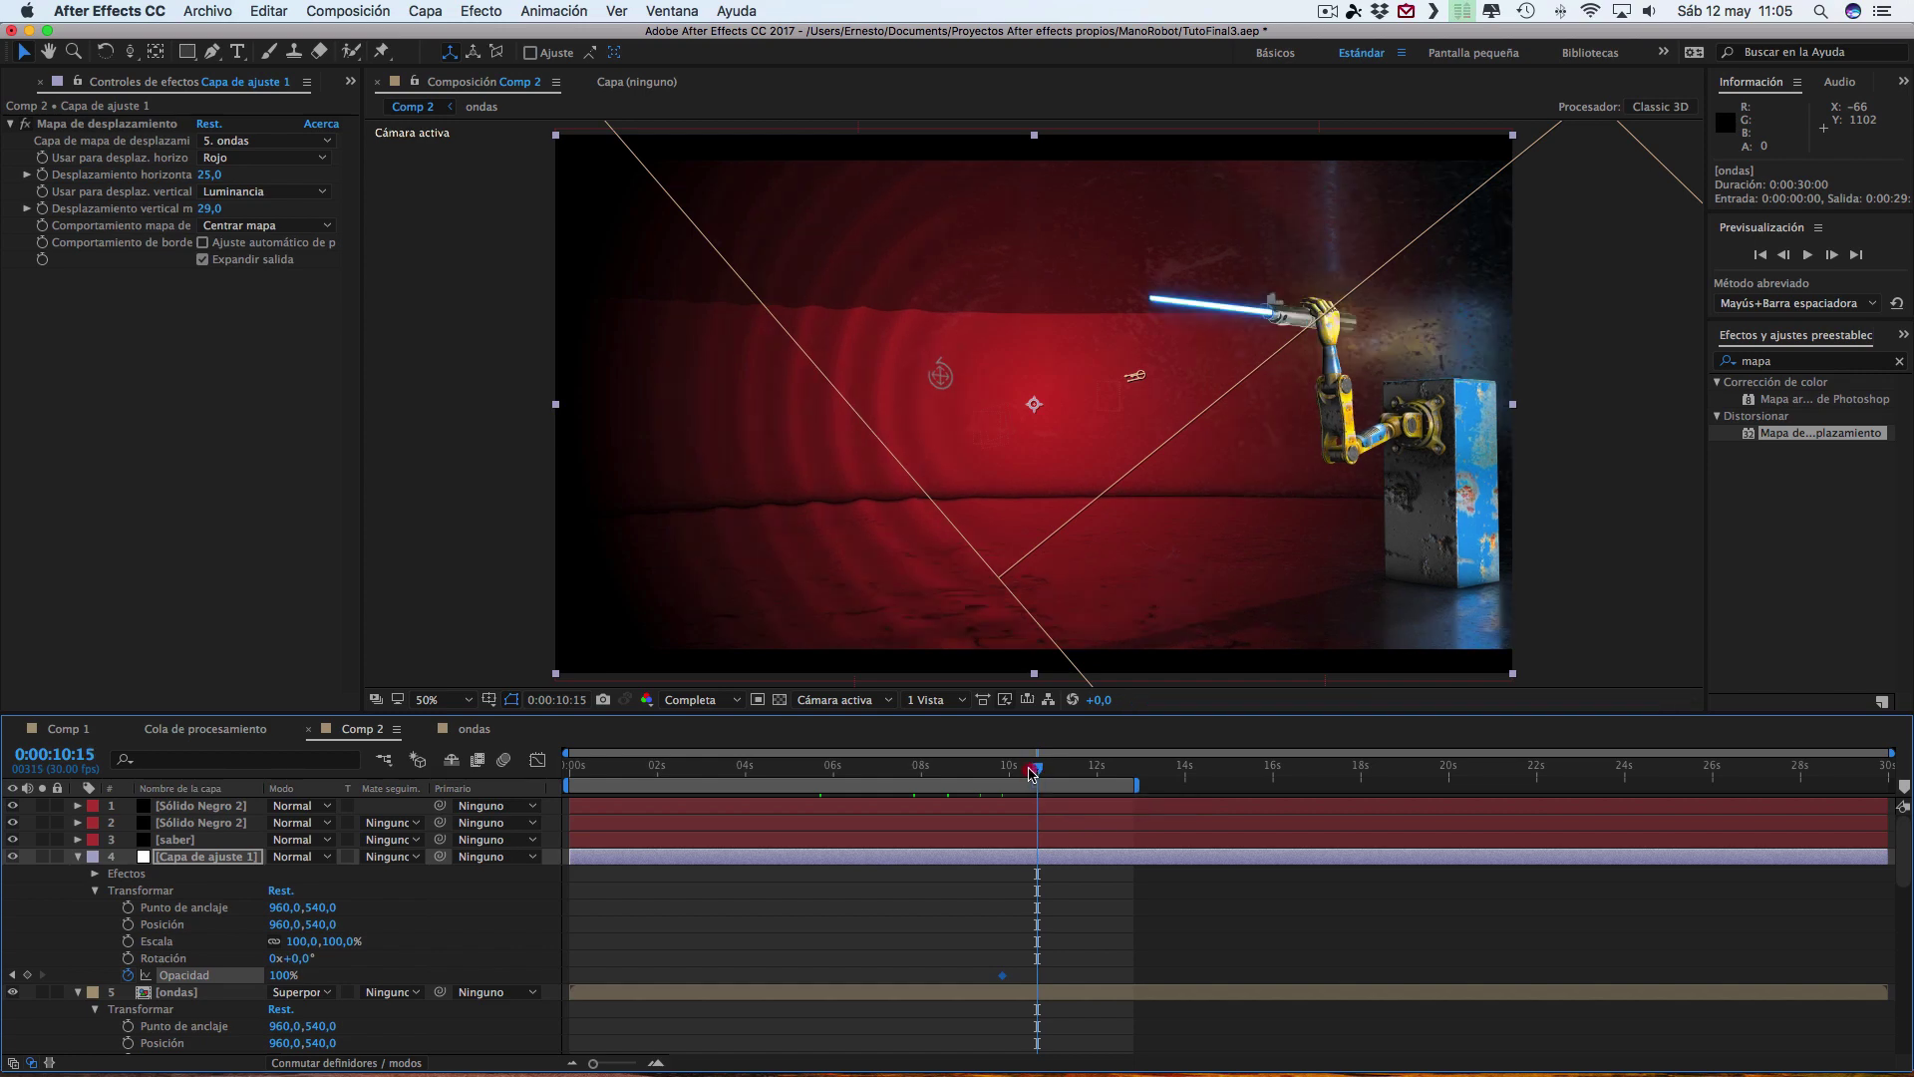
- At 0:00:10:14, set Capa de ajuste 1 and ondas opacity to 0%, then preview the fade
left_click(1030, 775)
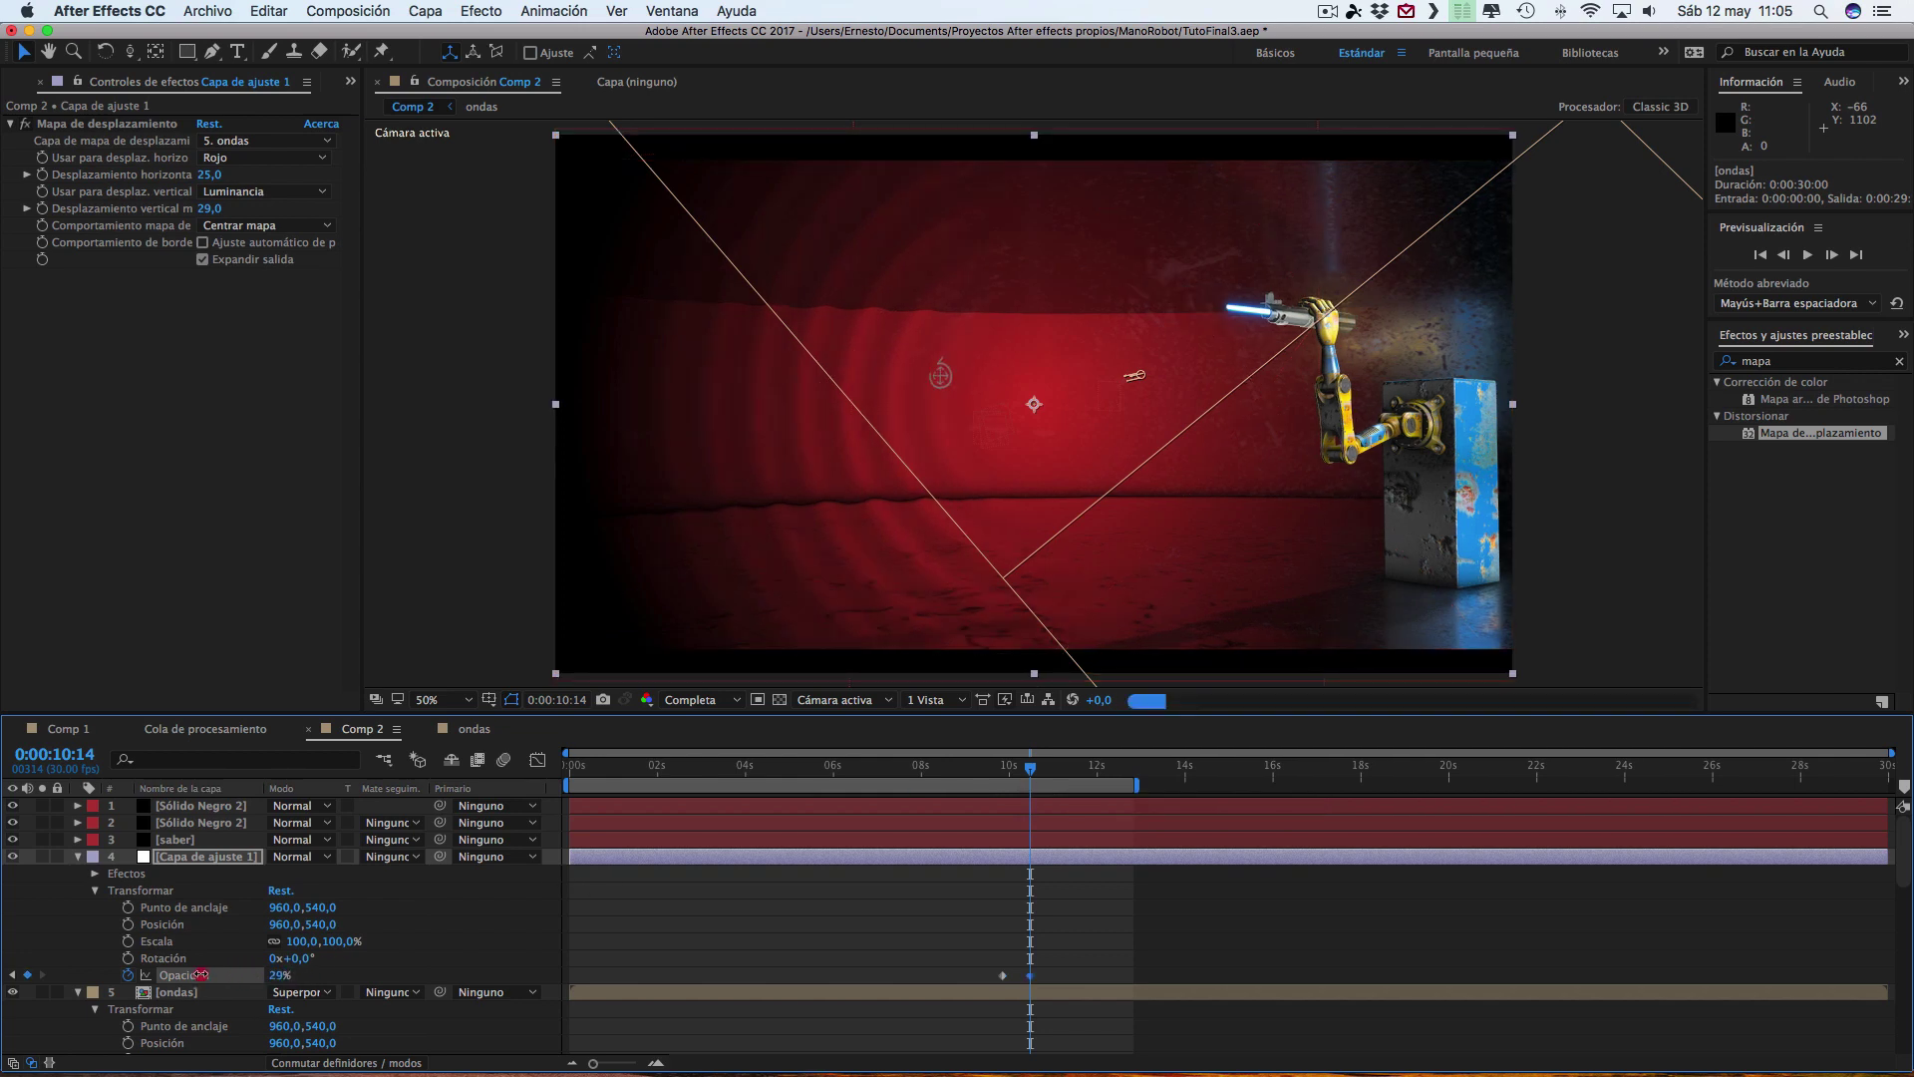
left_click_drag(282, 974, 150, 974)
scroll(340, 974, "down", 1)
scroll(340, 974, "down", 3)
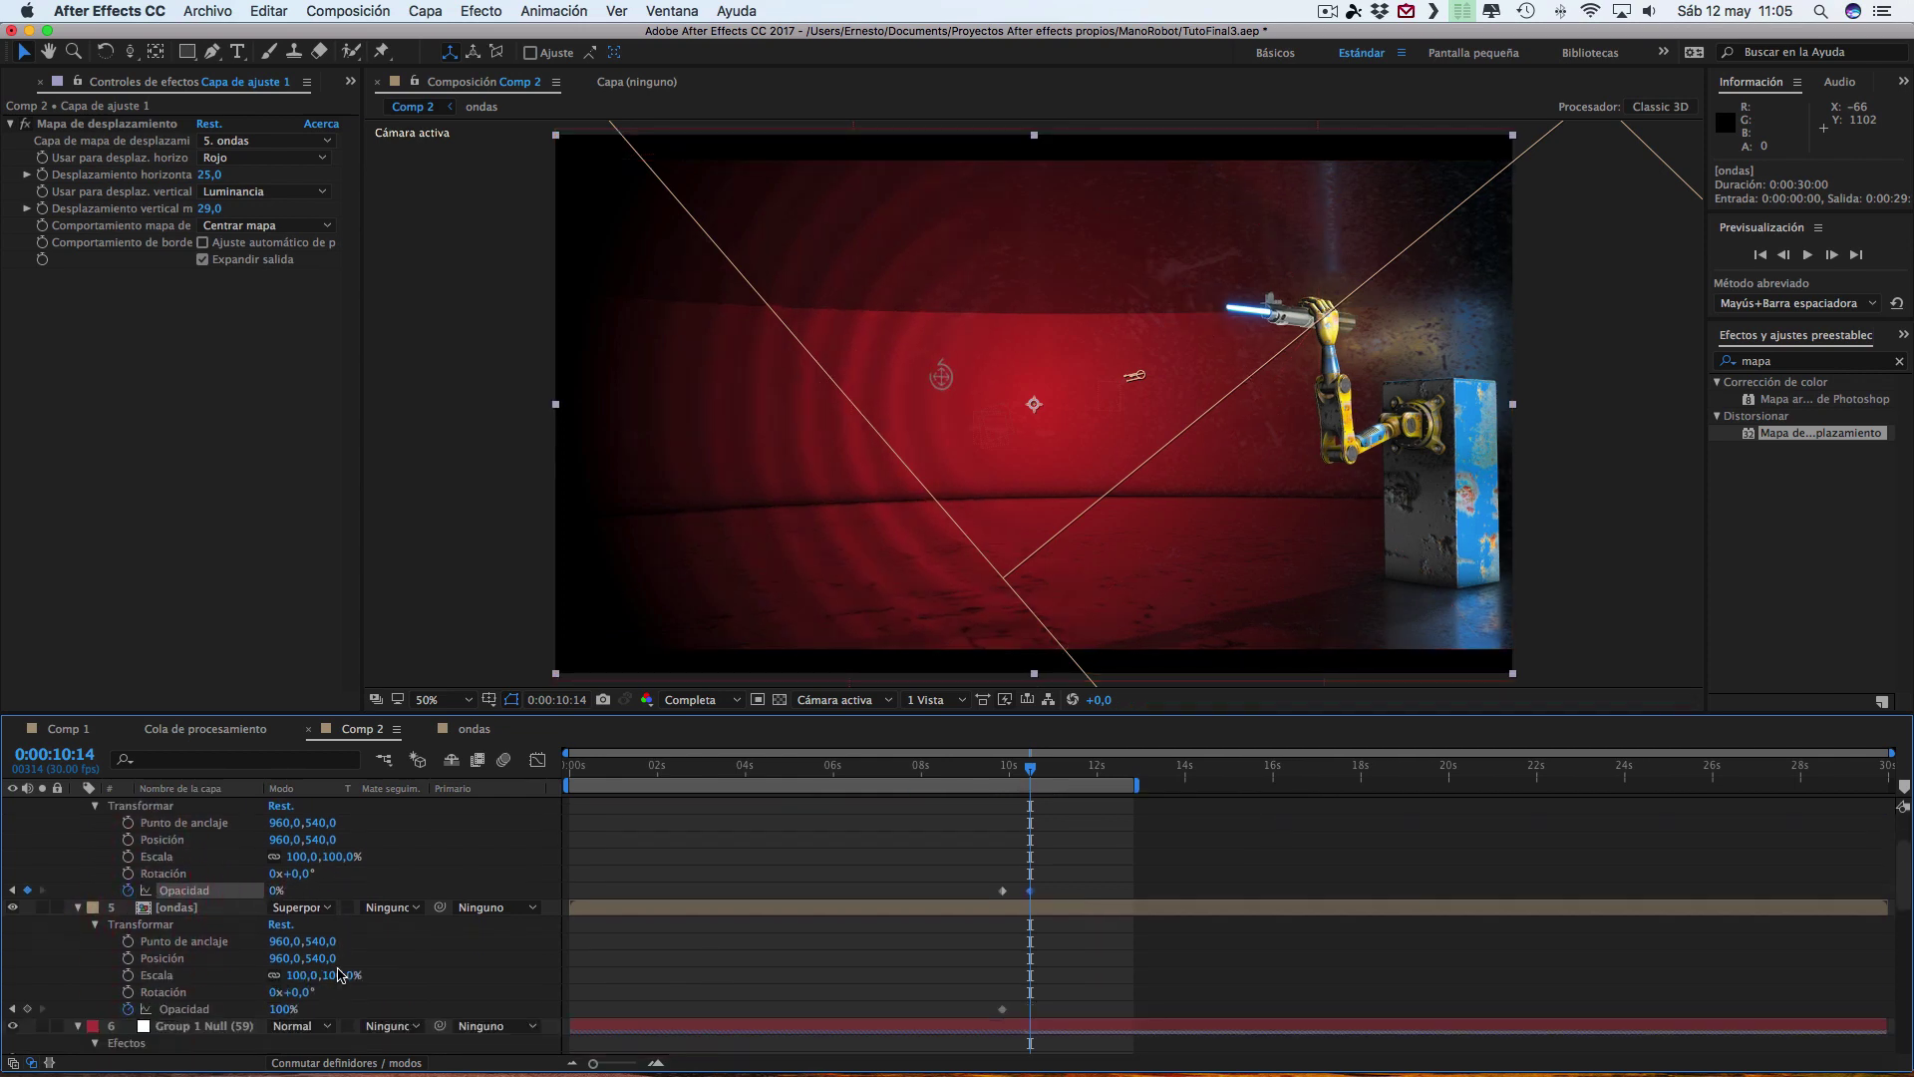
left_click_drag(284, 1009, 150, 1009)
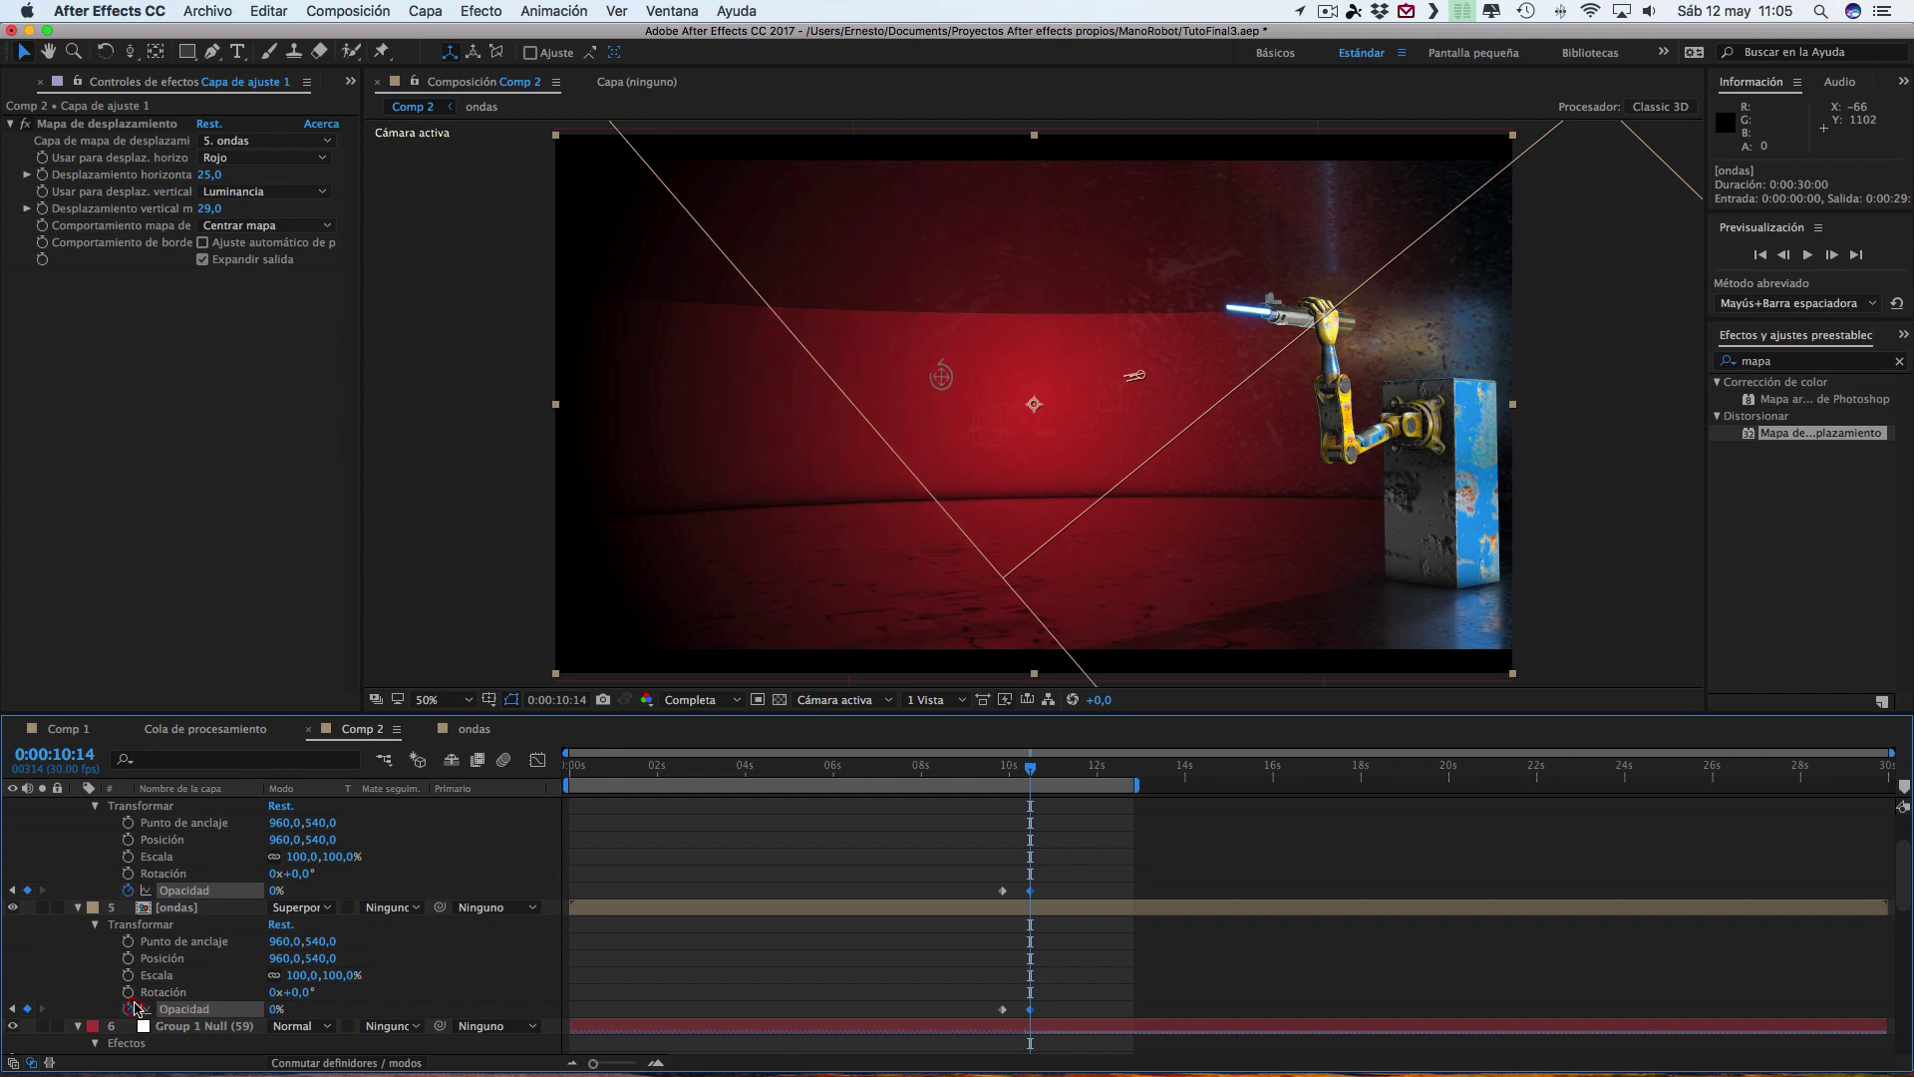
left_click(1015, 768)
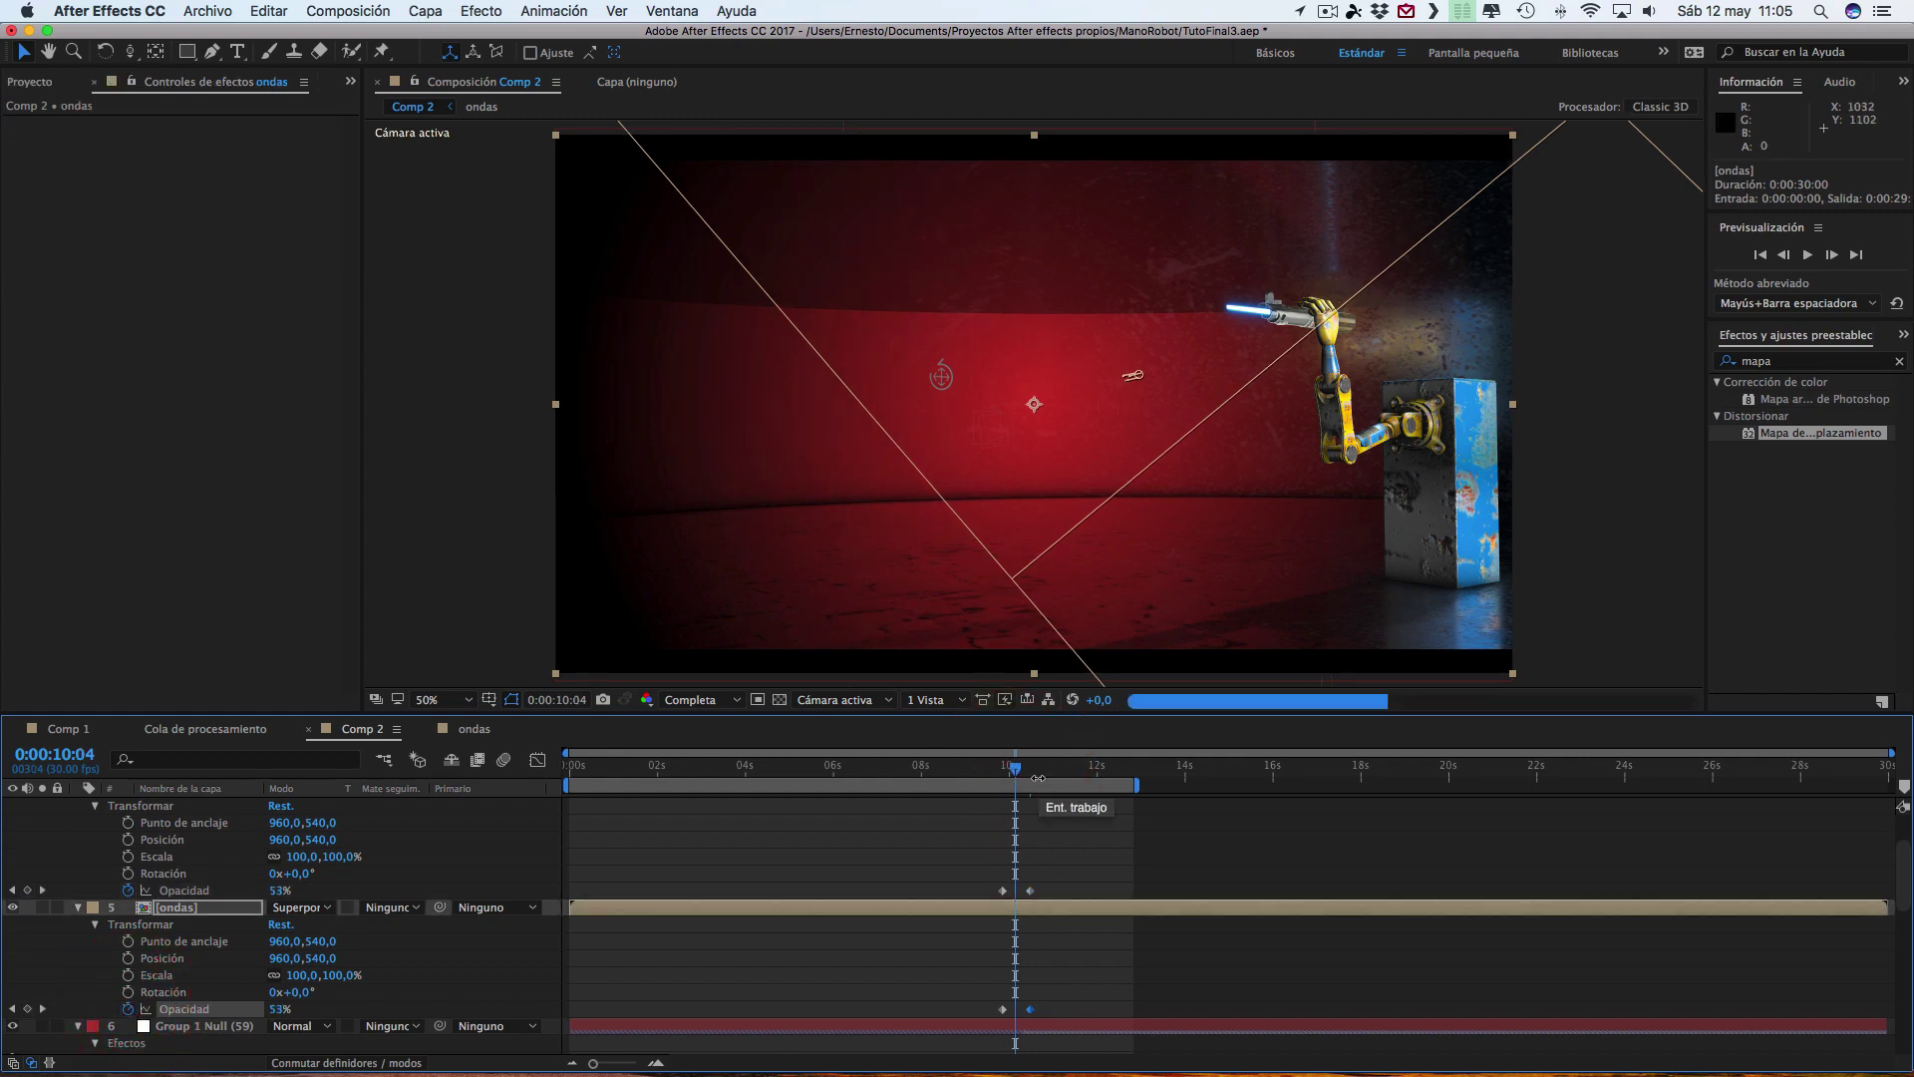
left_click(956, 767)
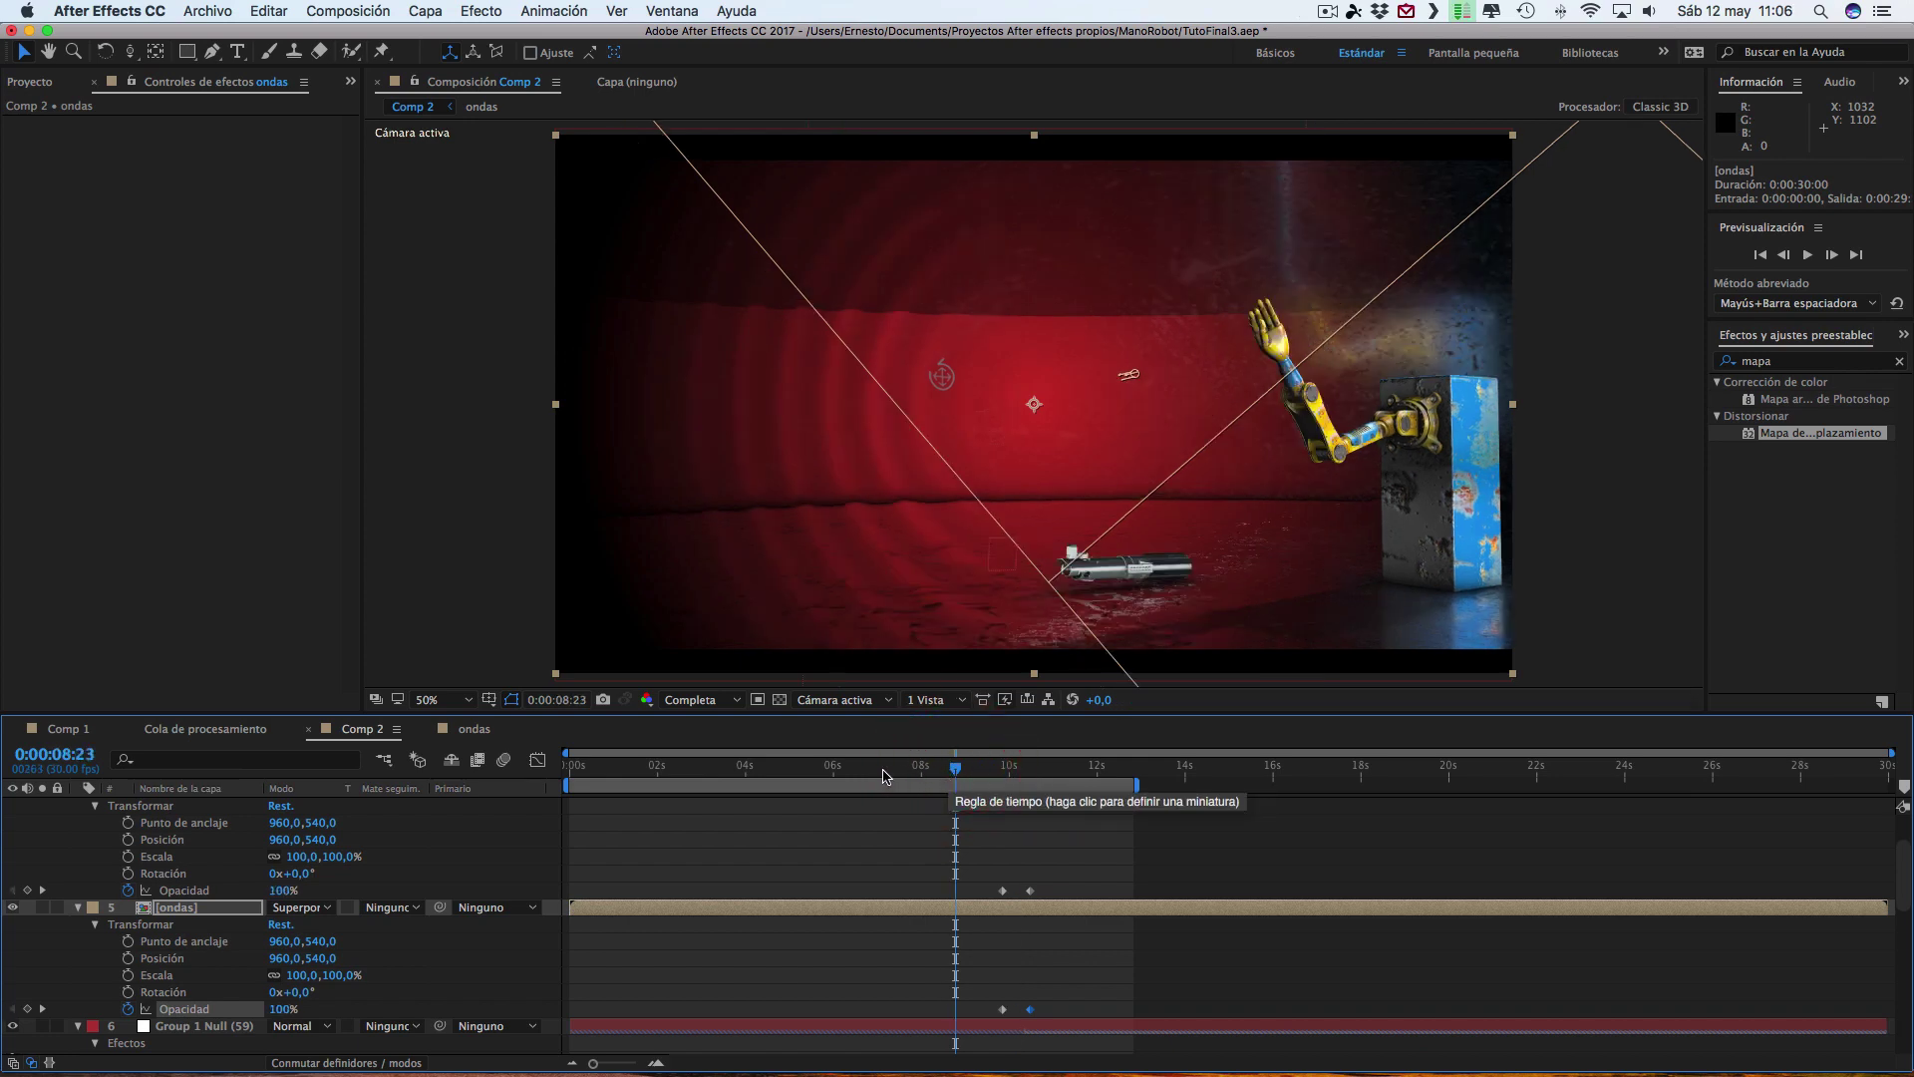
left_click(883, 770)
left_click_drag(877, 774, 847, 774)
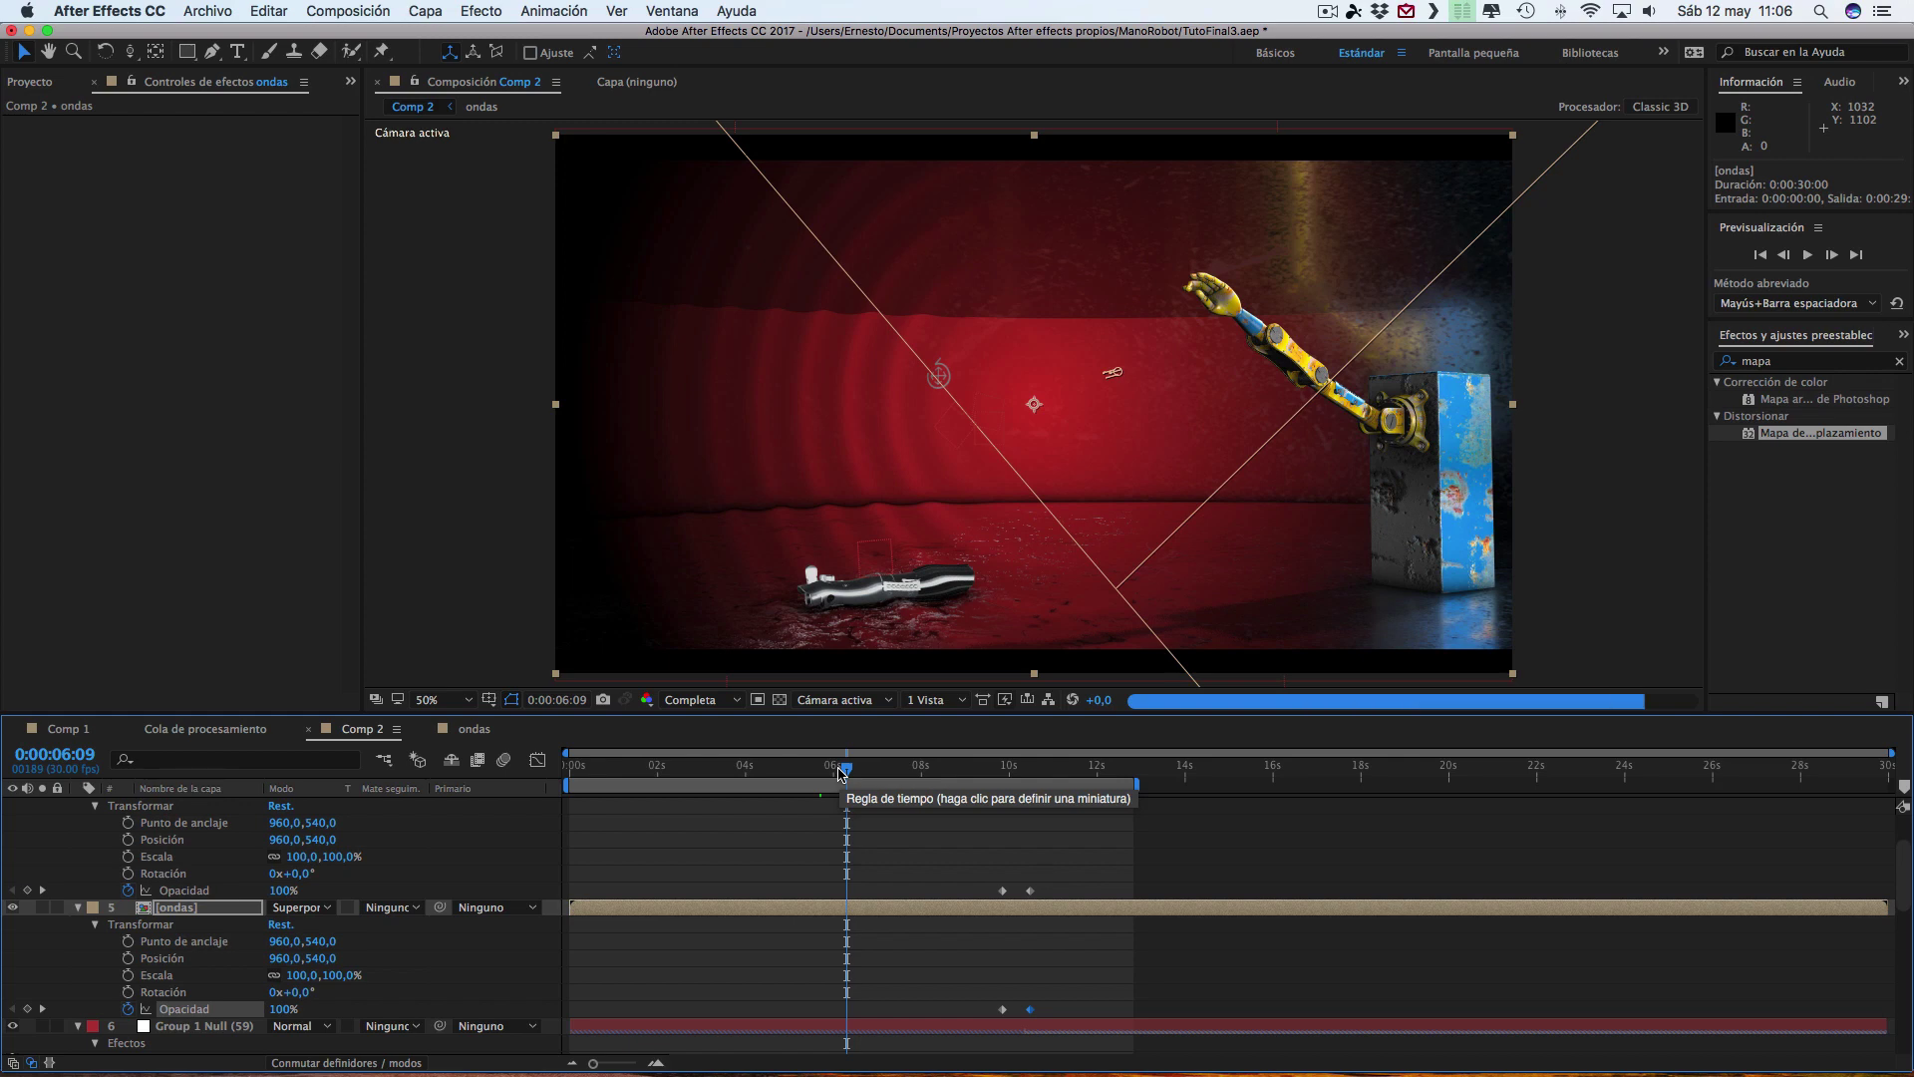
left_click(1027, 774)
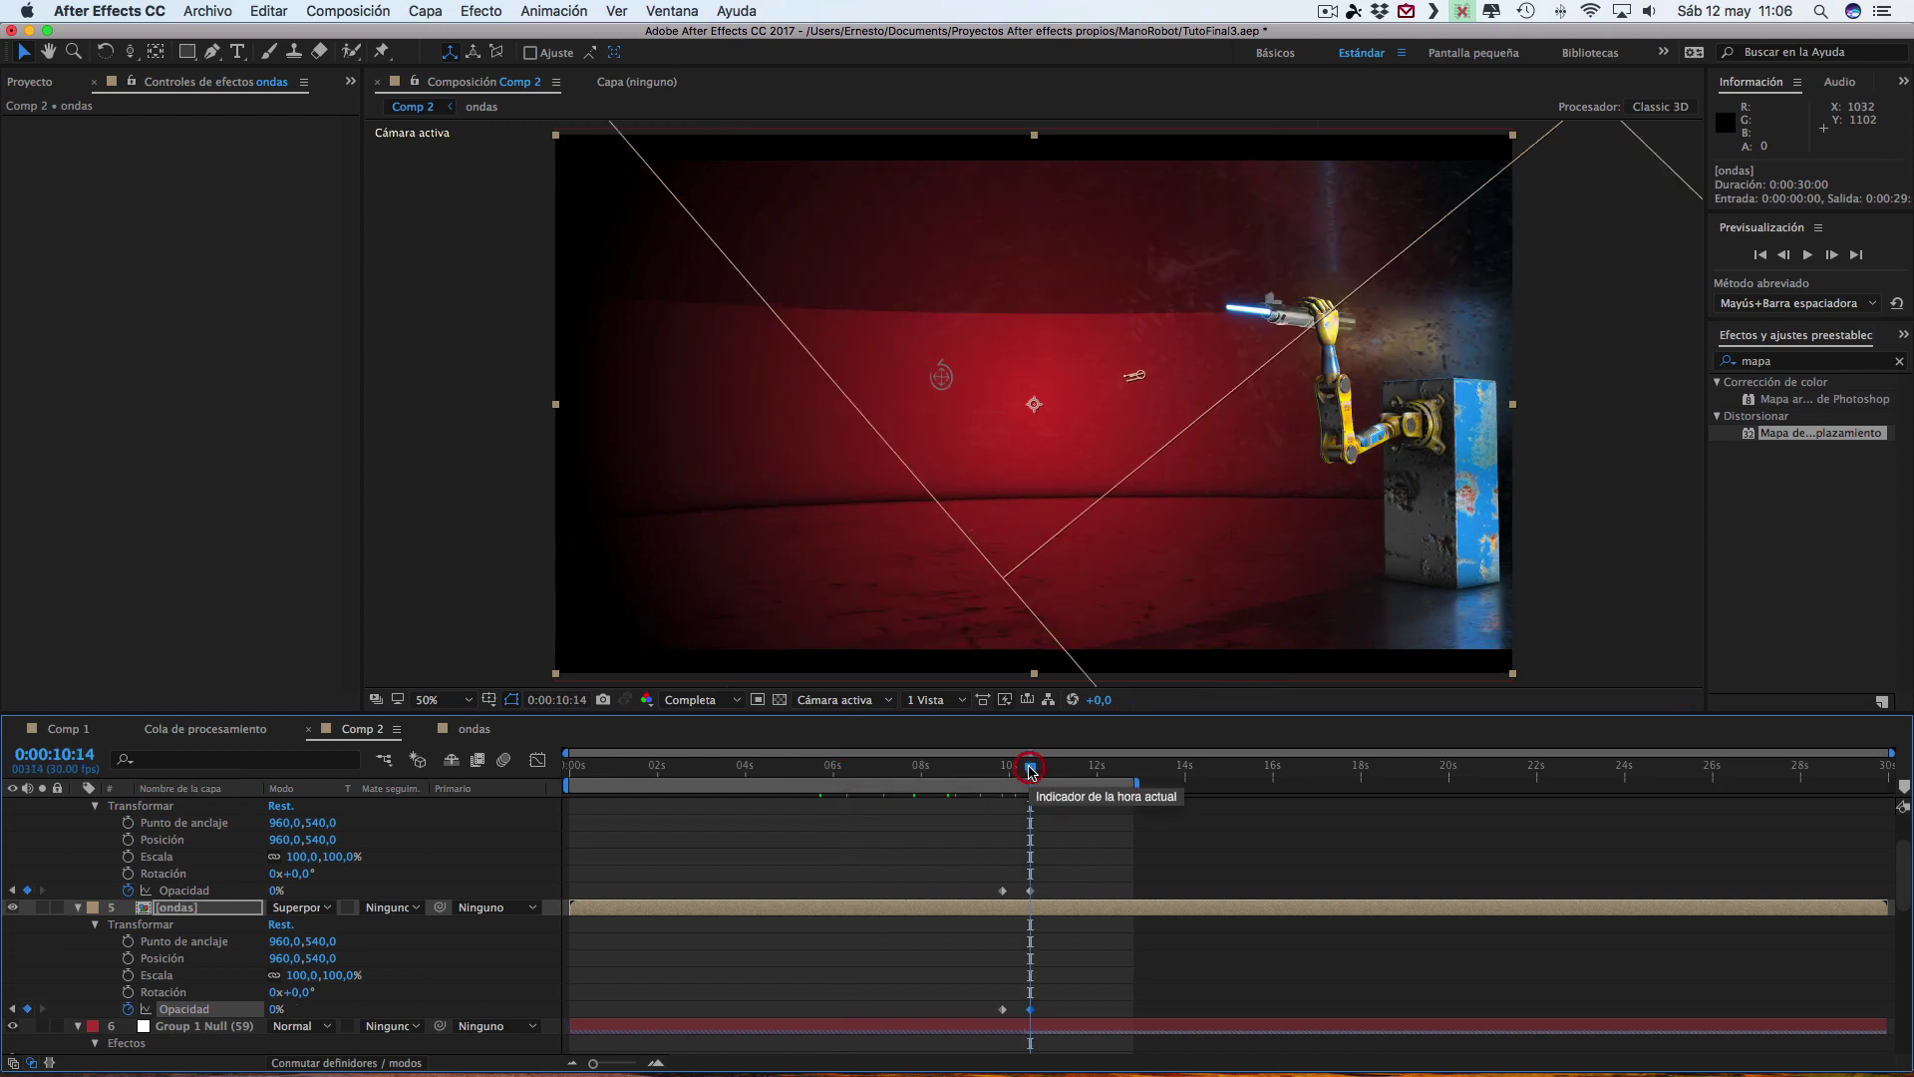
left_click(753, 767)
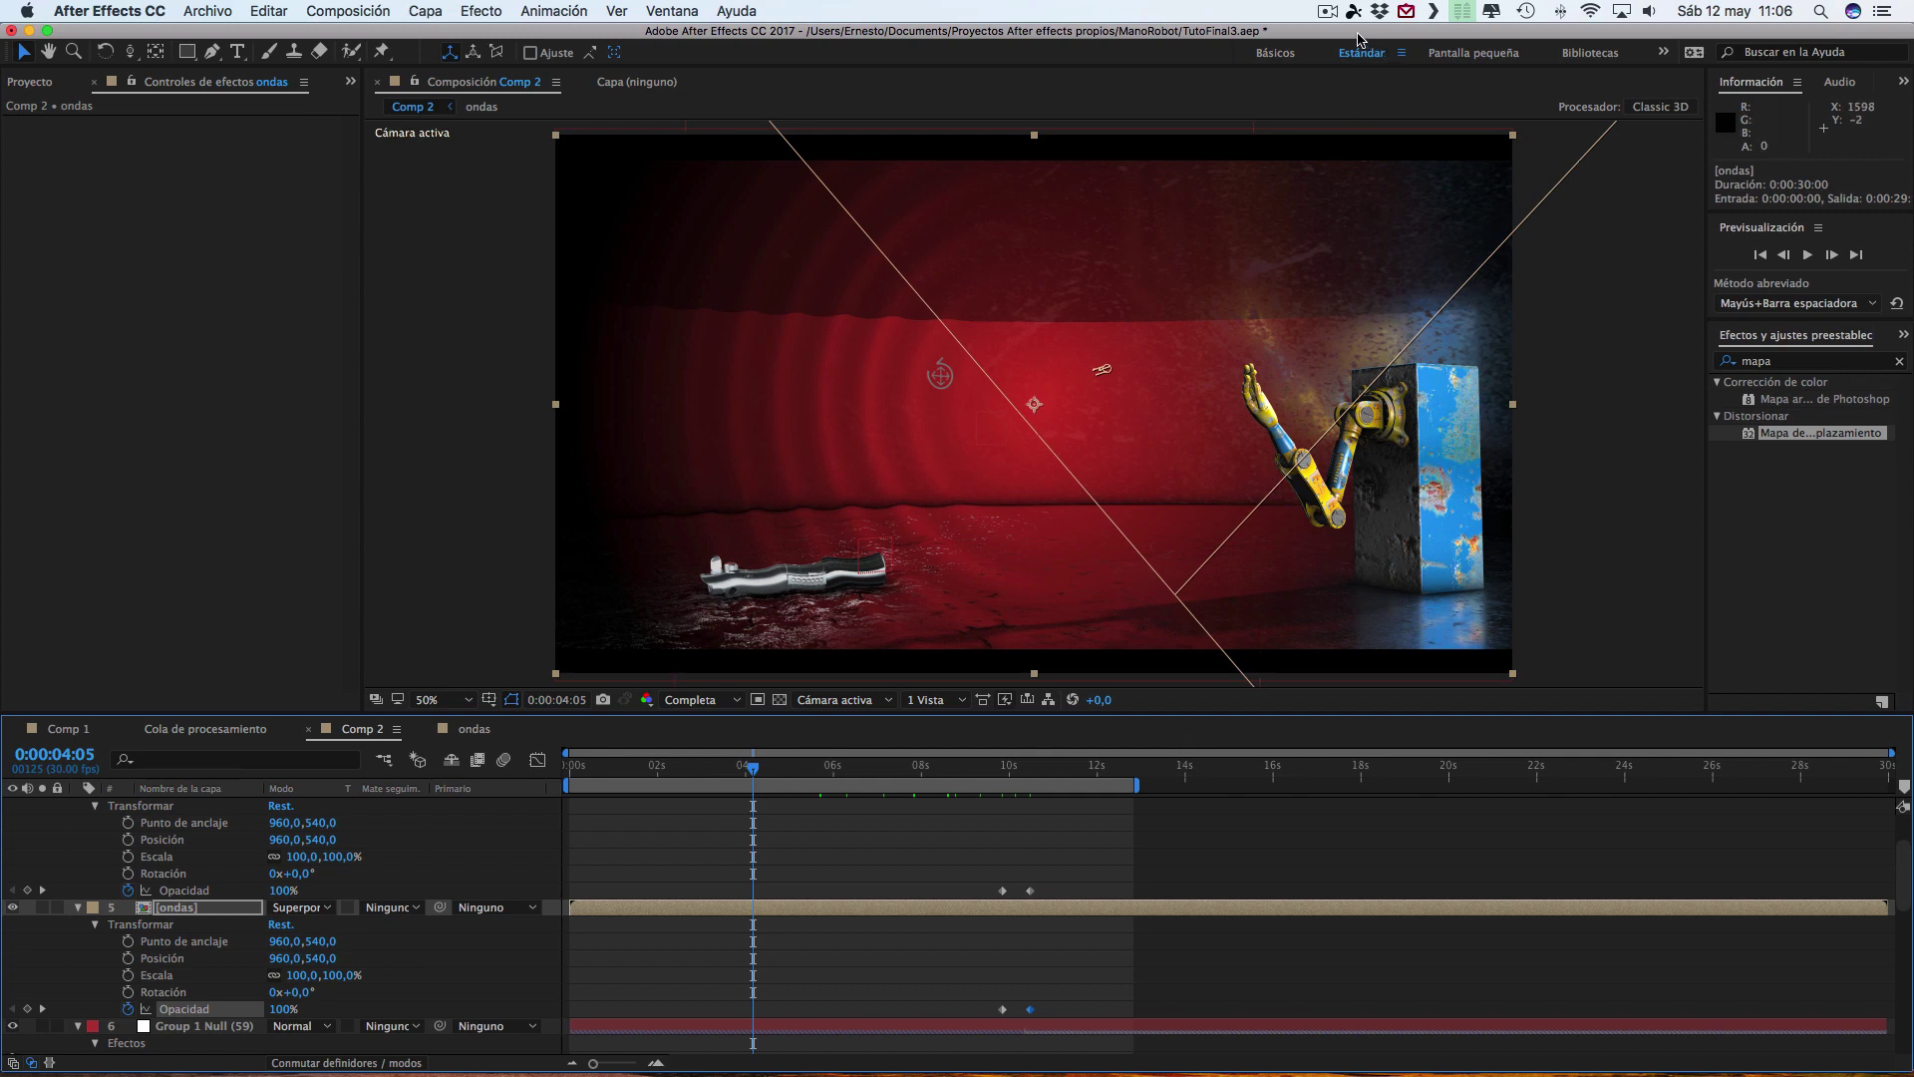
- Pause the ScreenFlow screen recording from the menu bar
left_click(1331, 15)
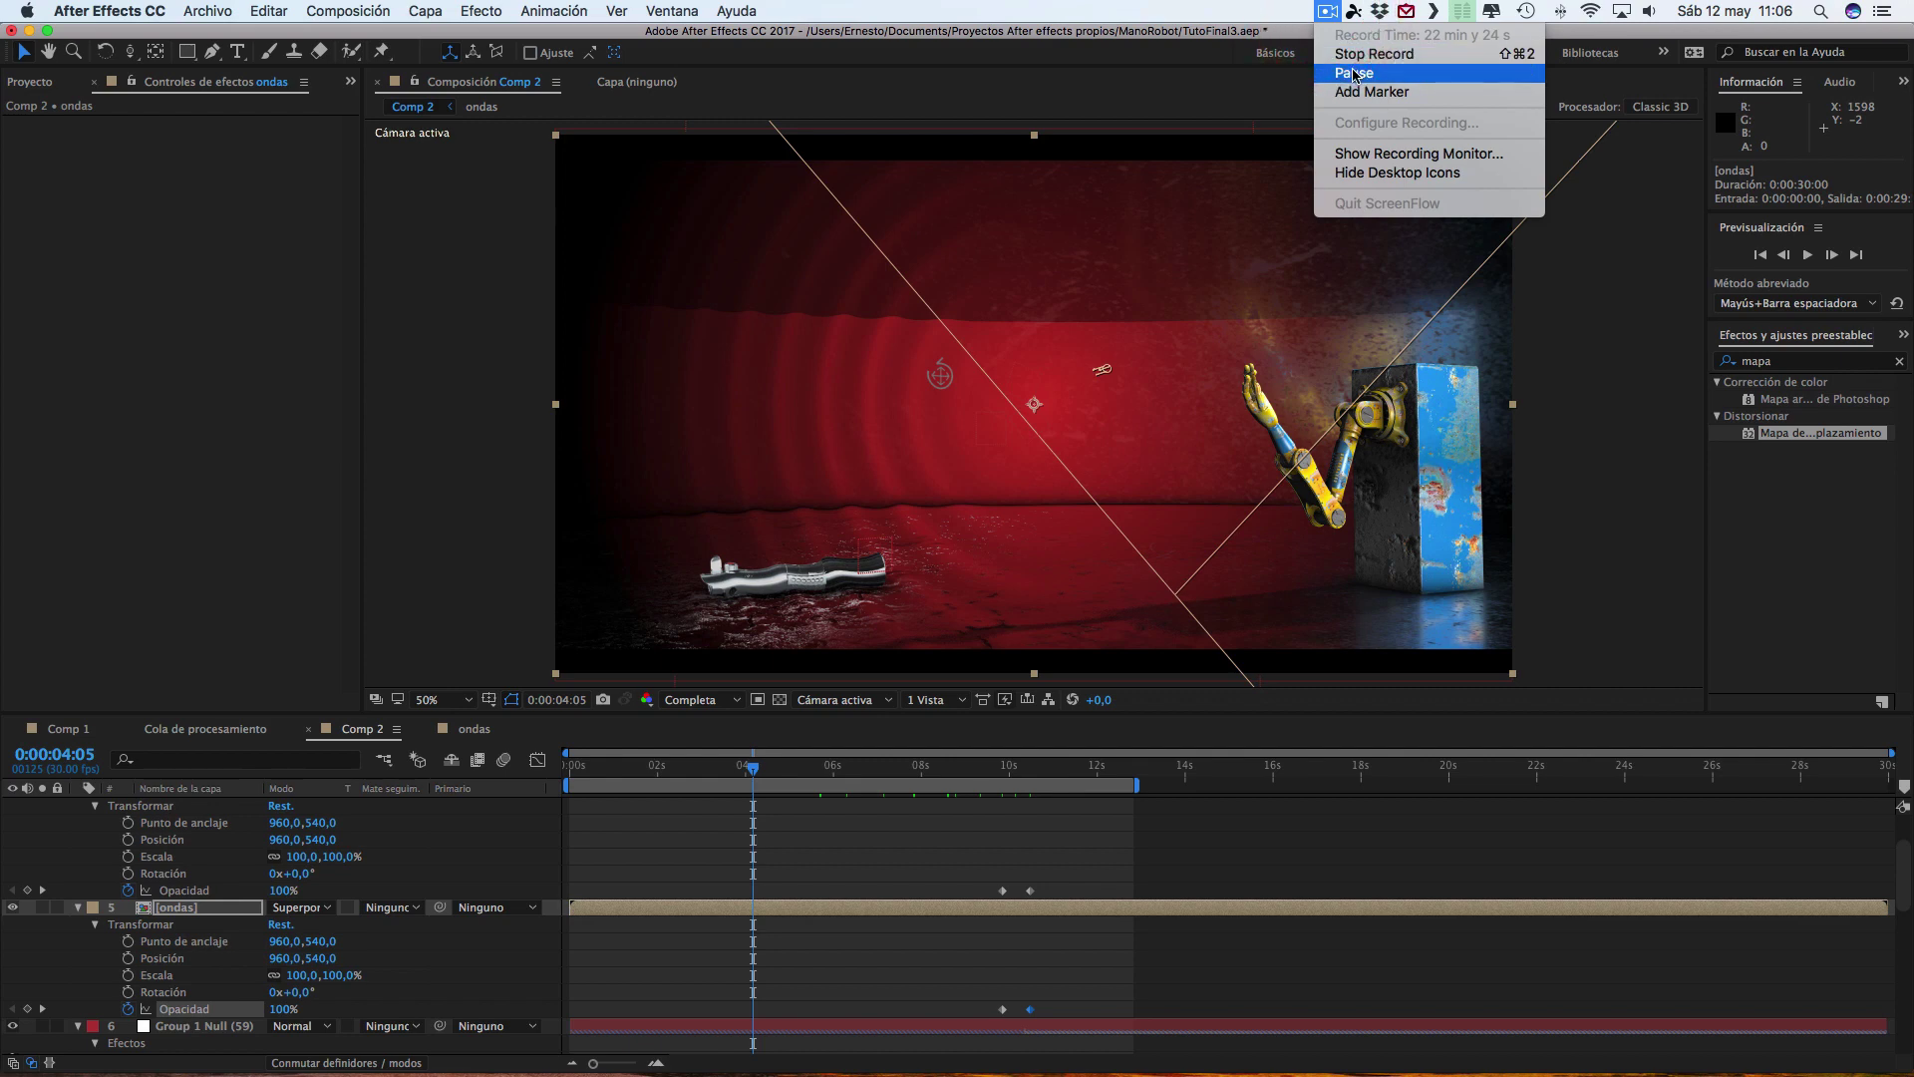
left_click(1358, 73)
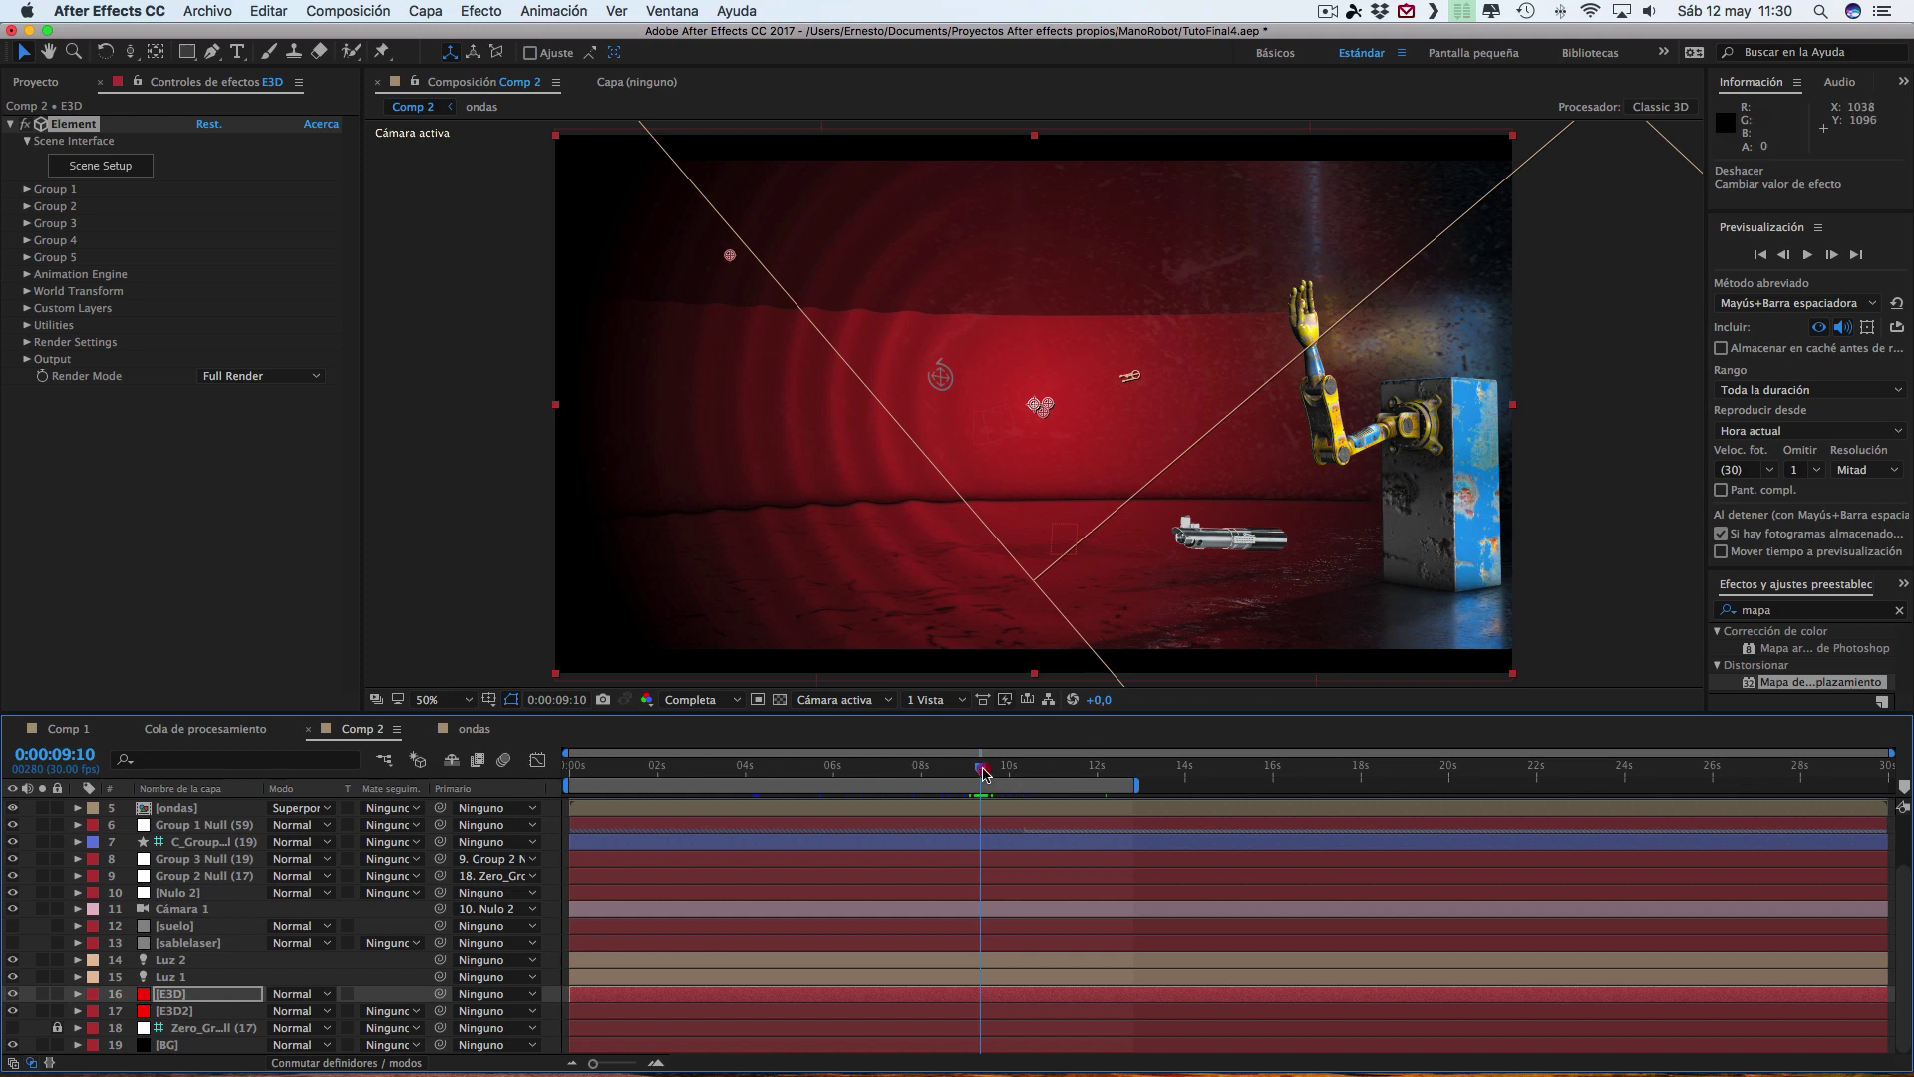
- Go to 0:00:09:15 and keep the robot arm at its original position
left_click_drag(982, 773, 991, 774)
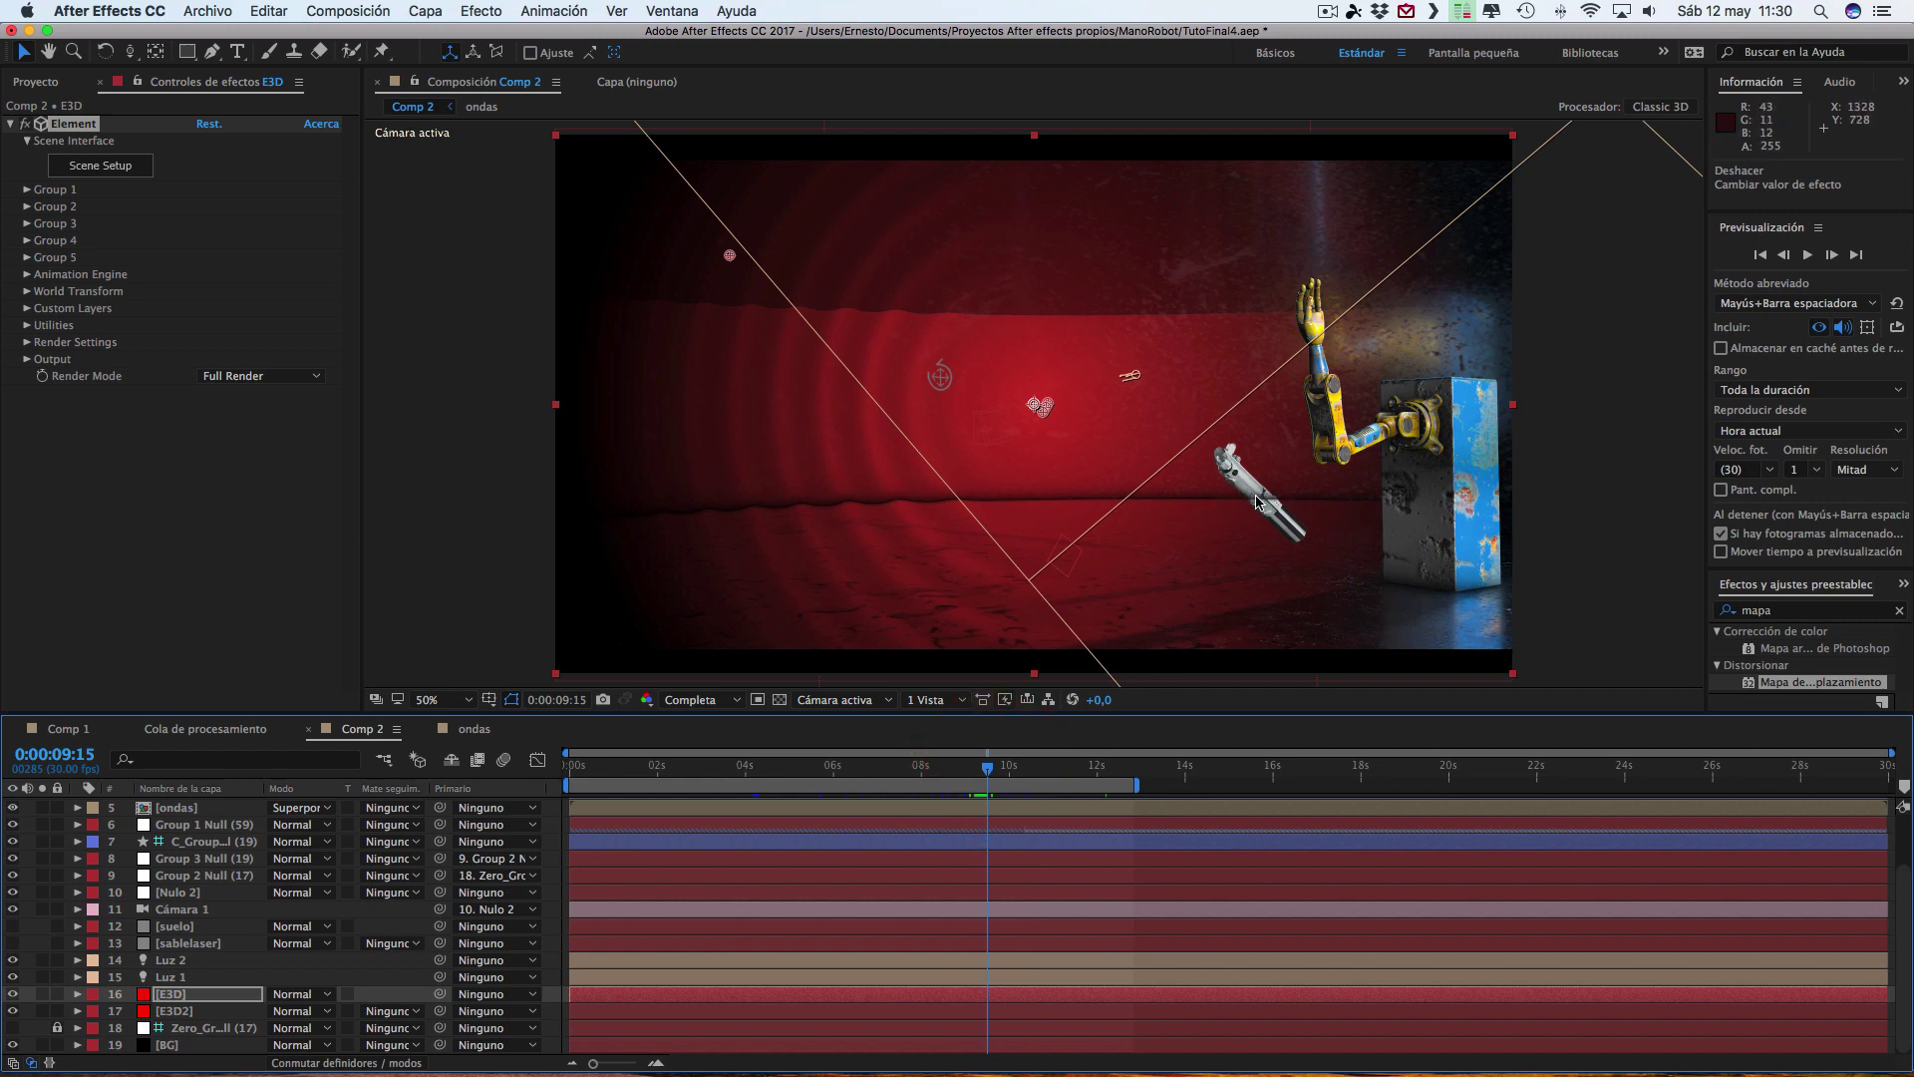
left_click_drag(1256, 502, 1327, 504)
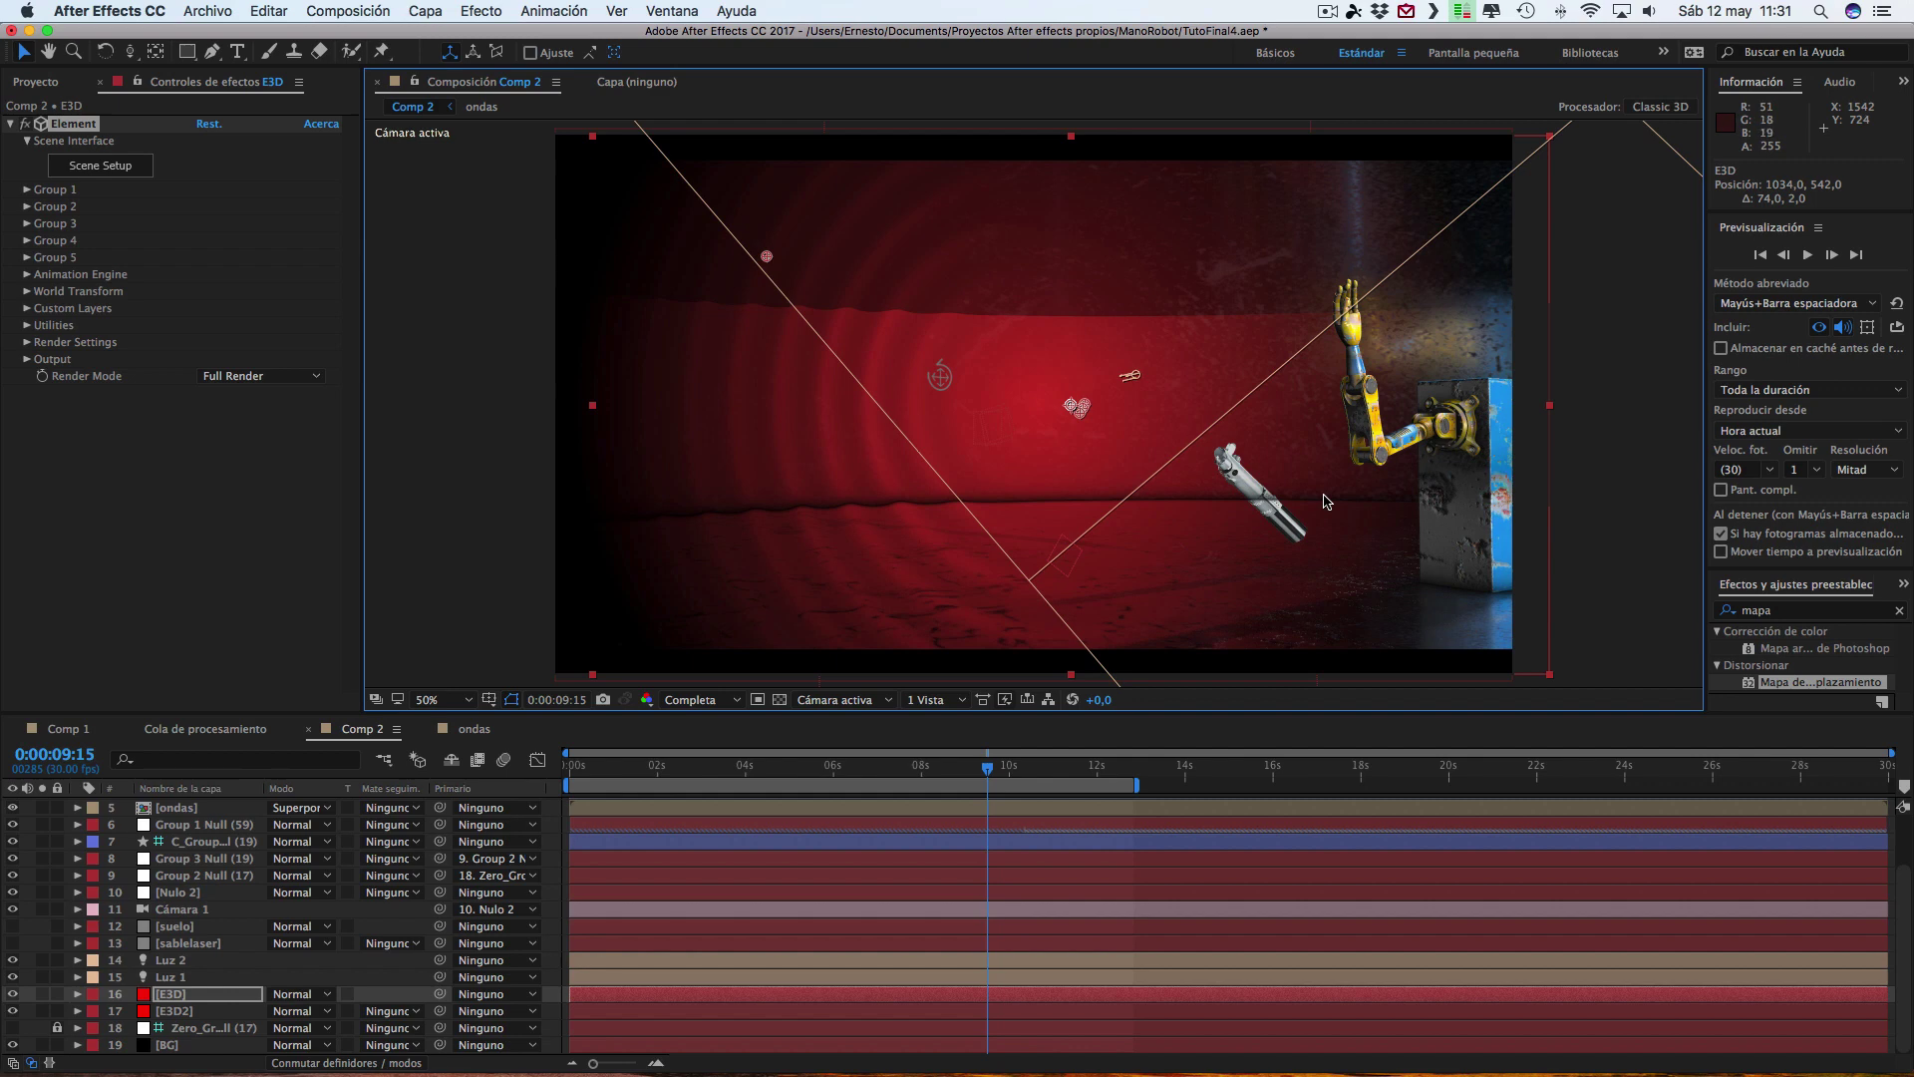
key("super+z")
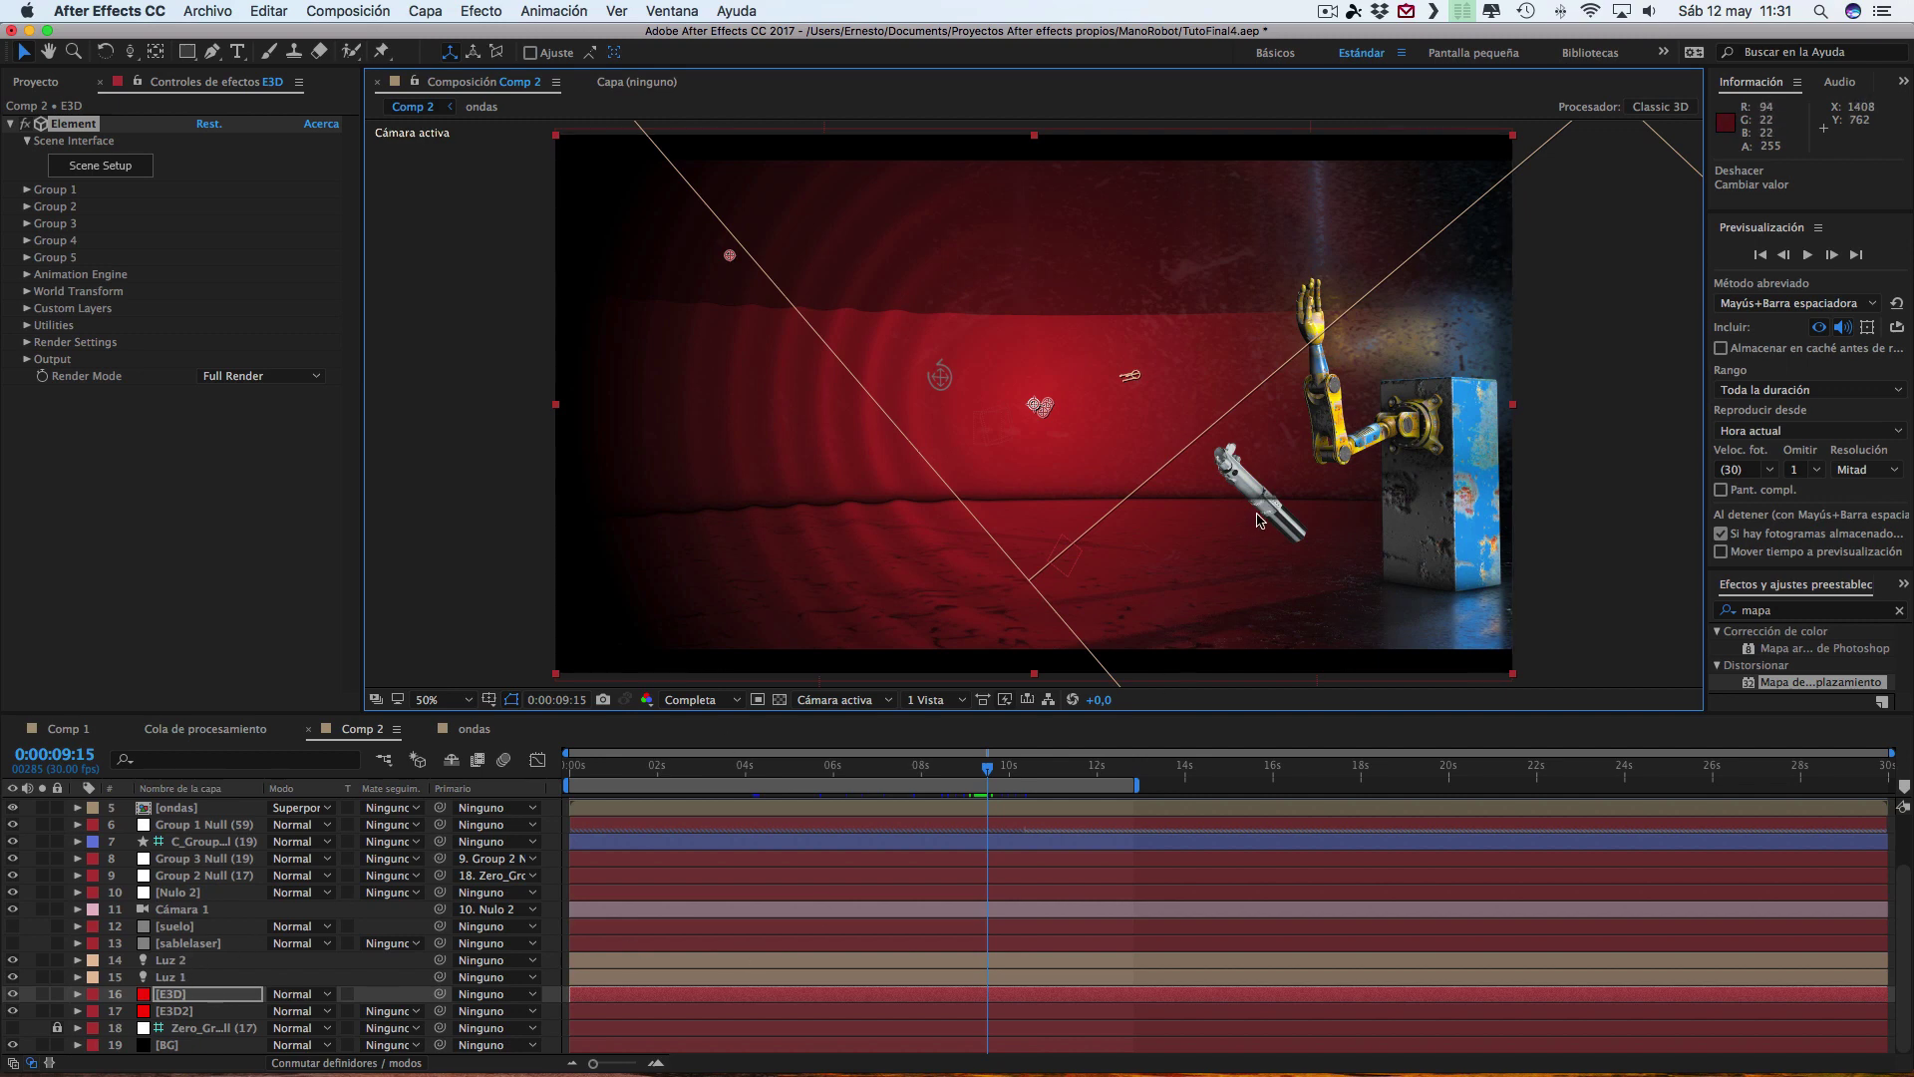
- Check the E3D layer's visibility and open its Element 3D Scene Setup
left_click(193, 1001)
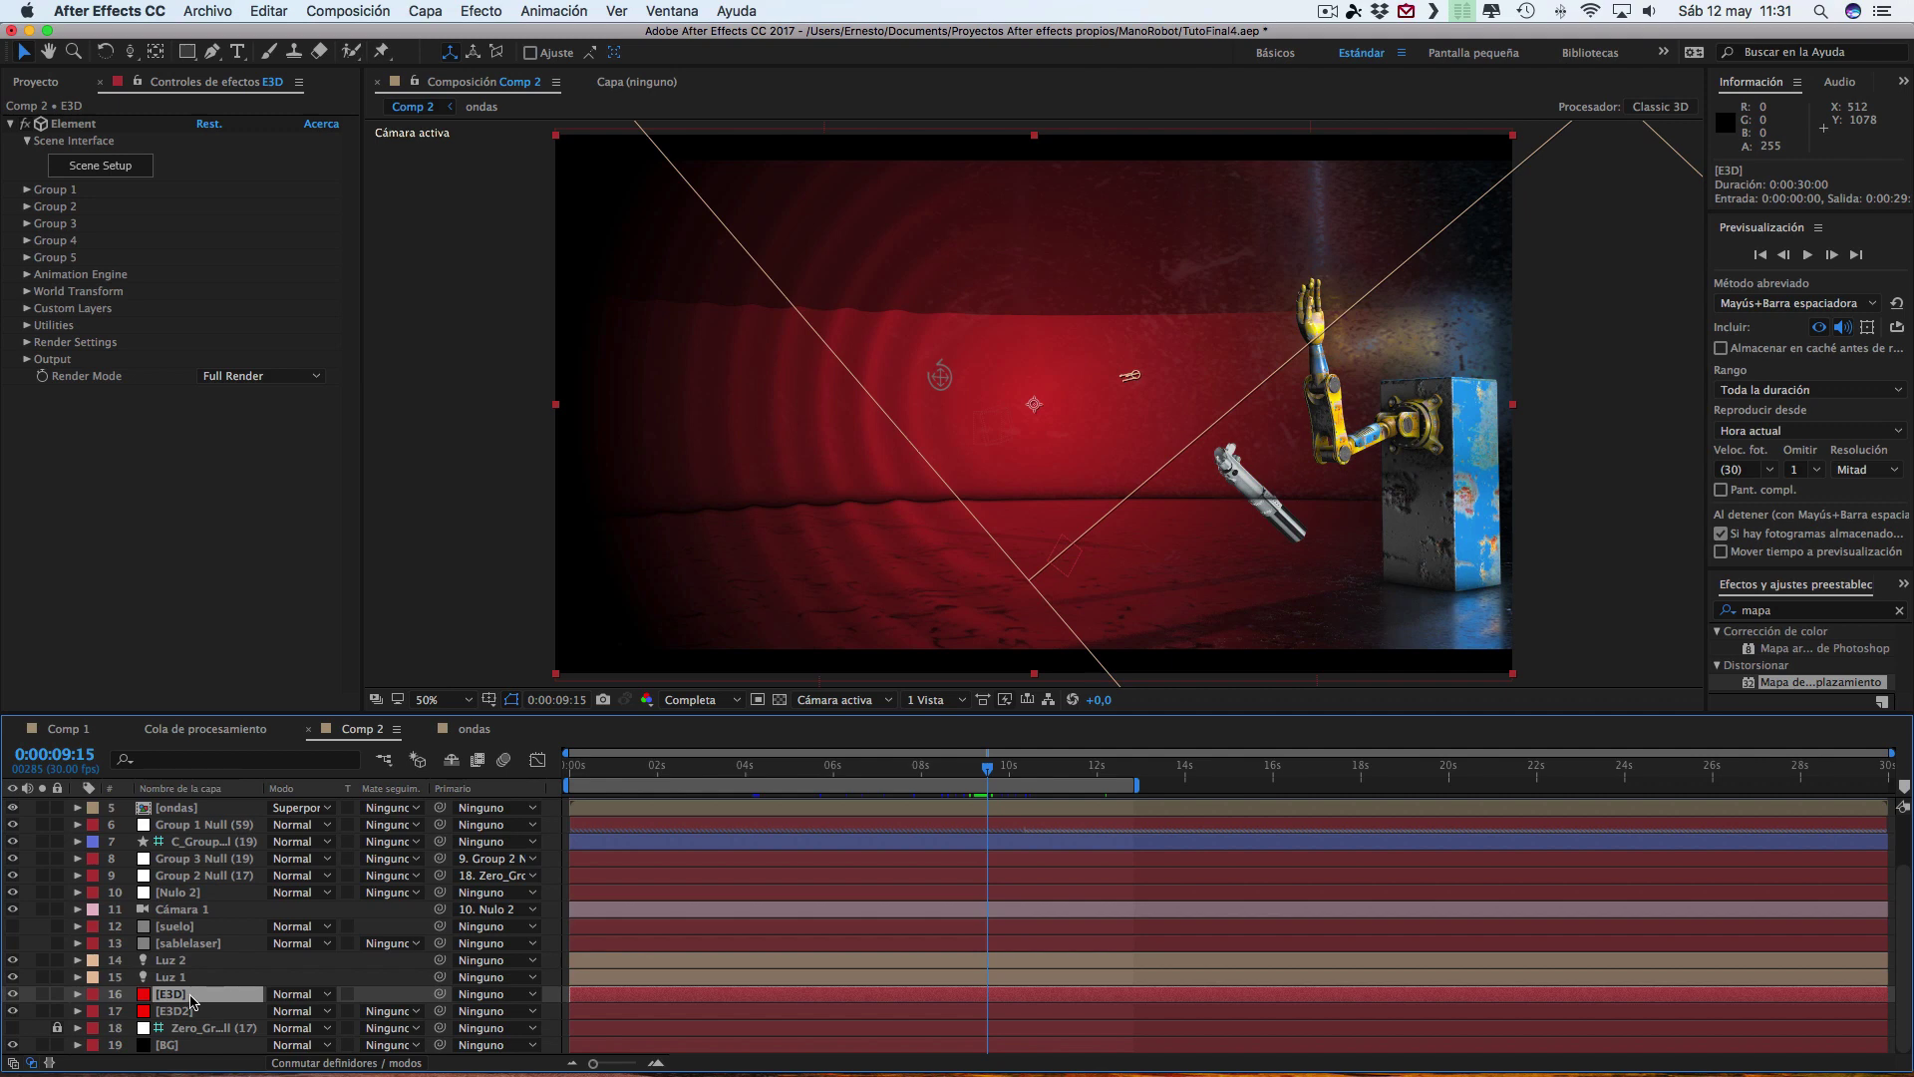
left_click(181, 1012)
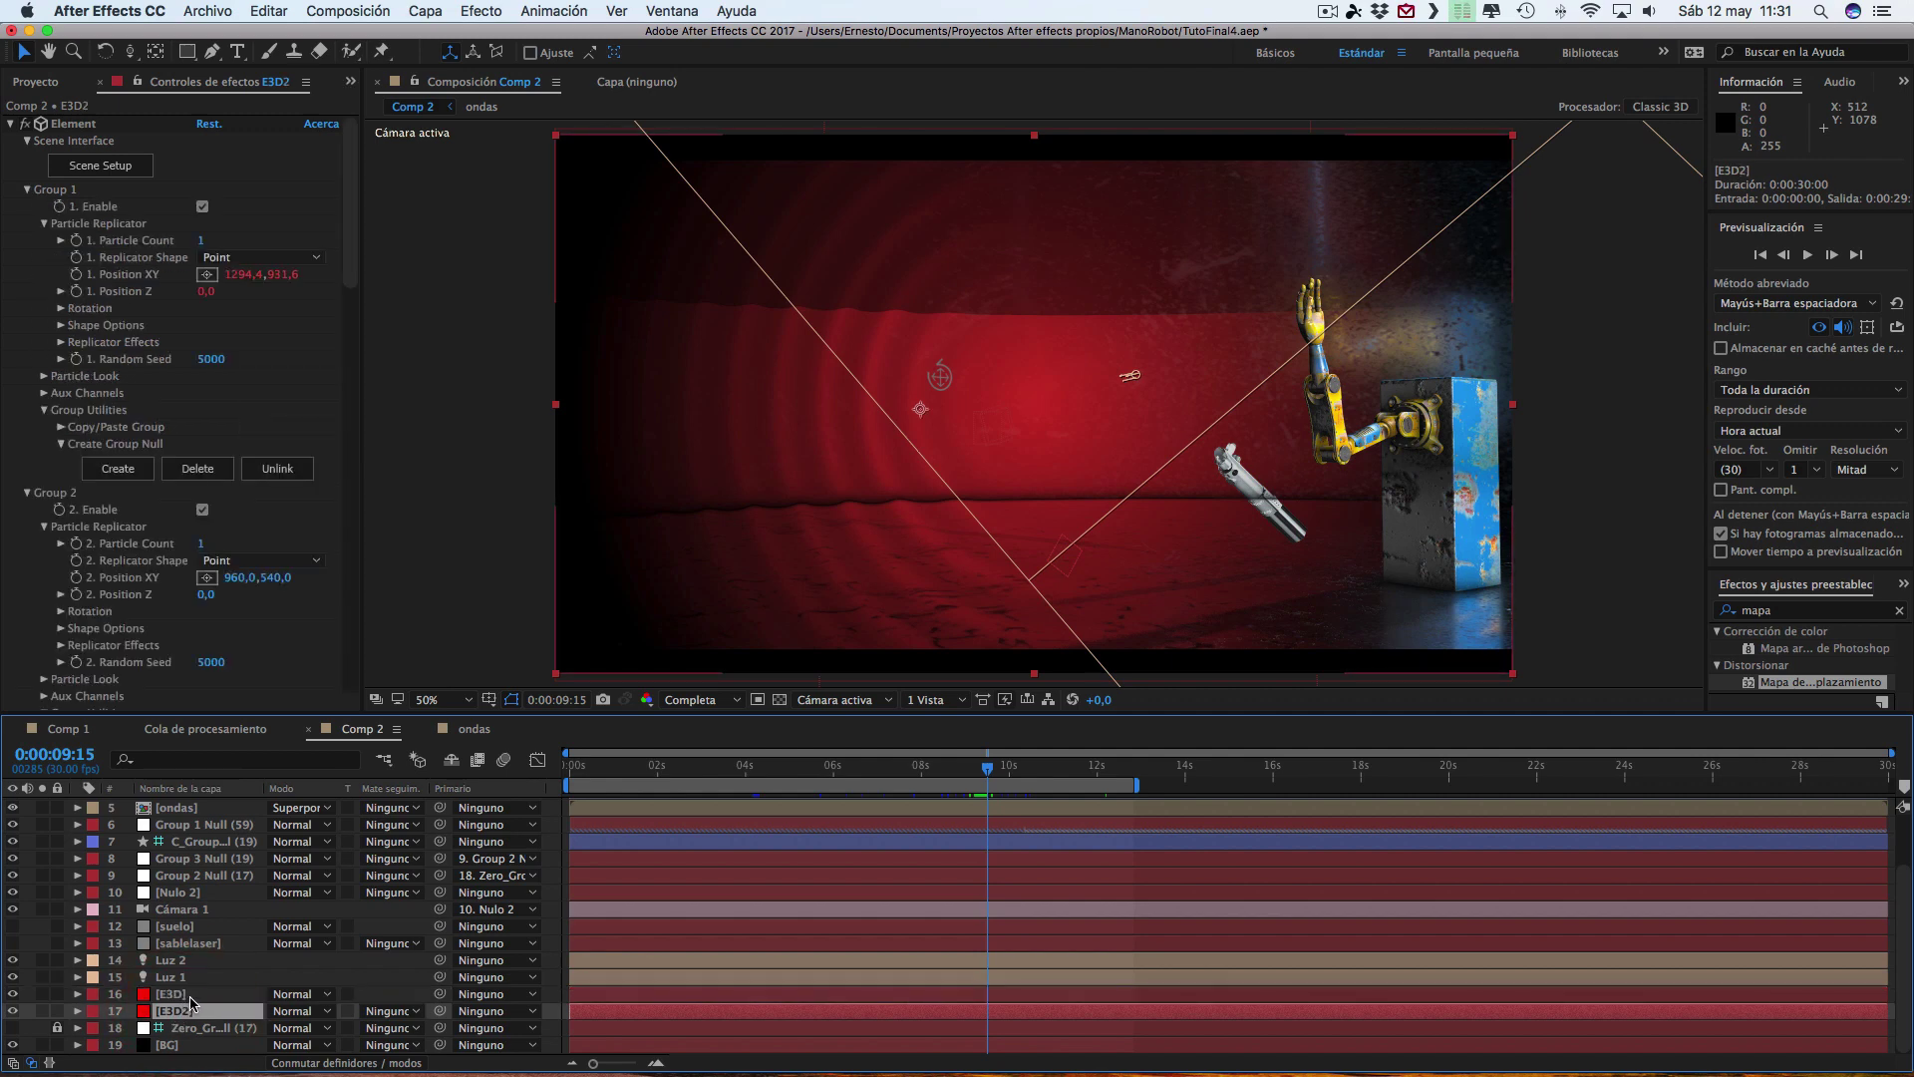
left_click(185, 995)
left_click(13, 994)
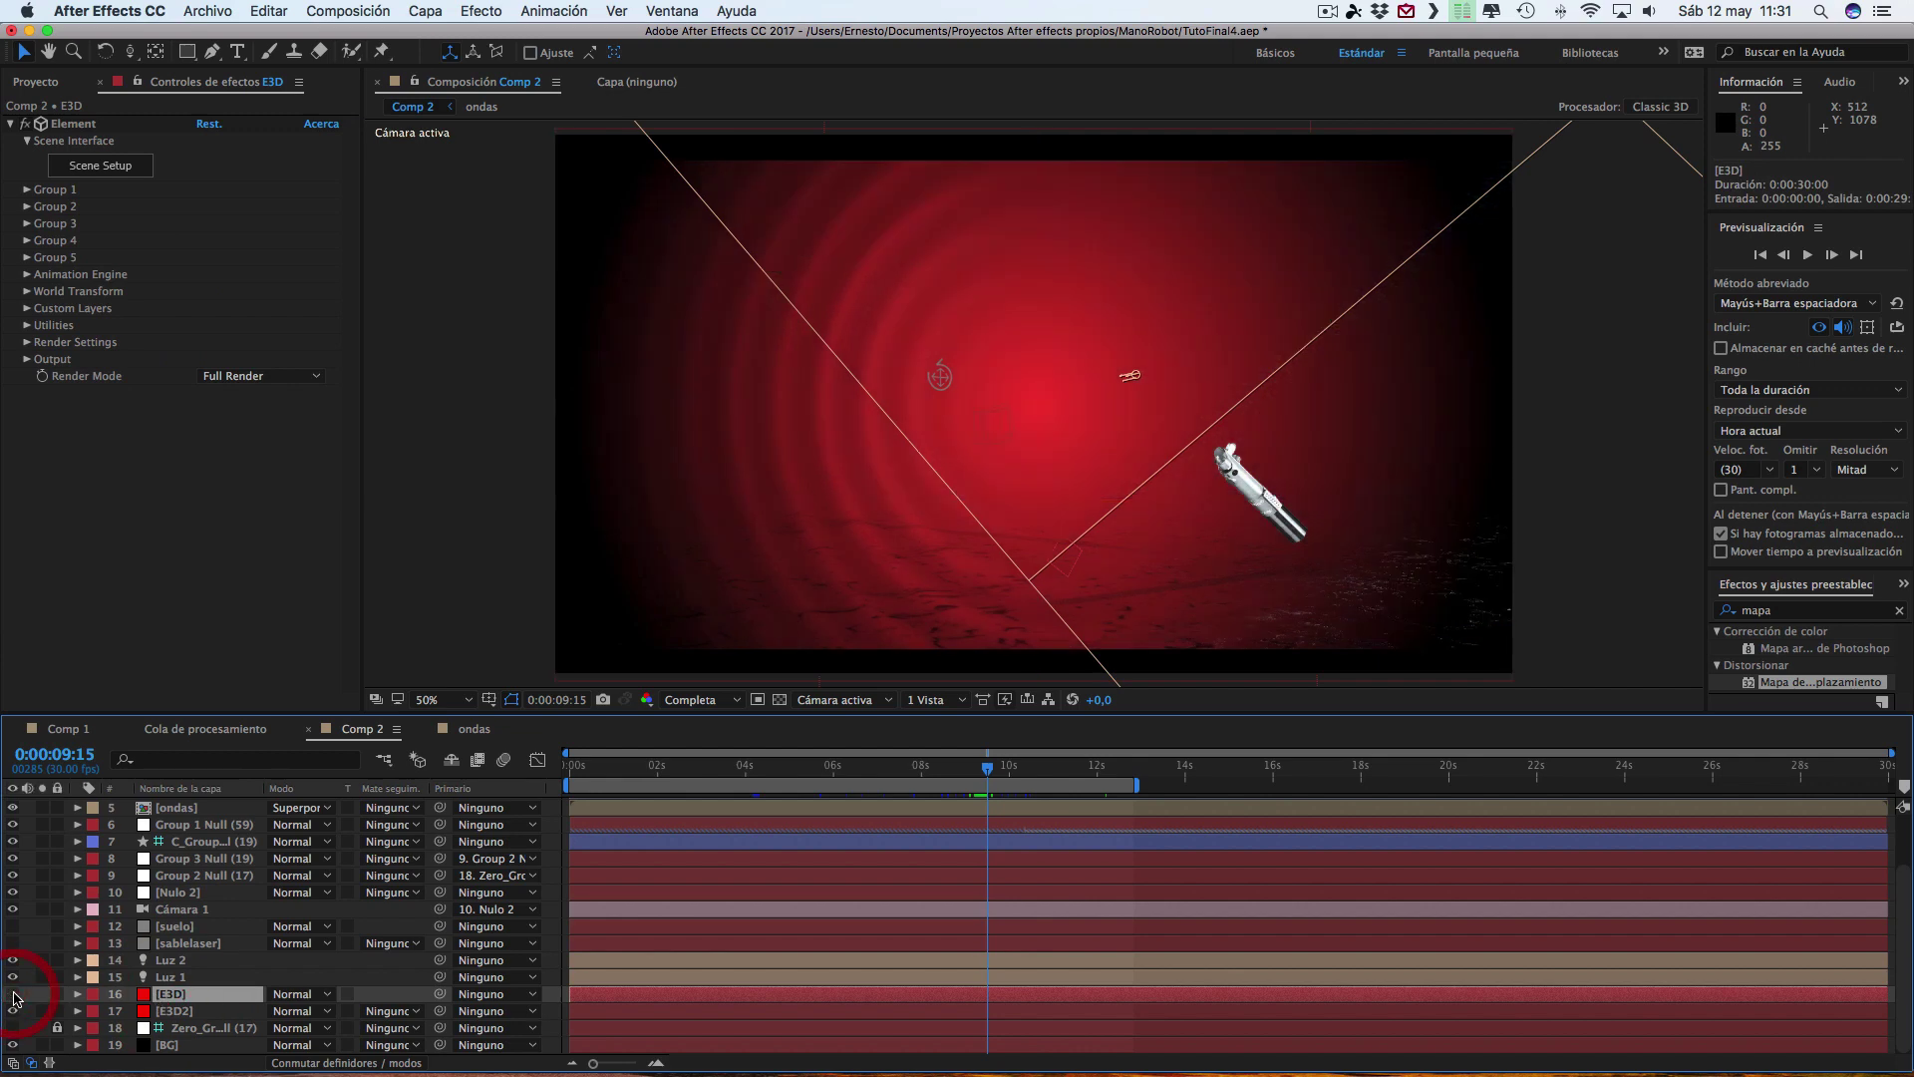
left_click(13, 994)
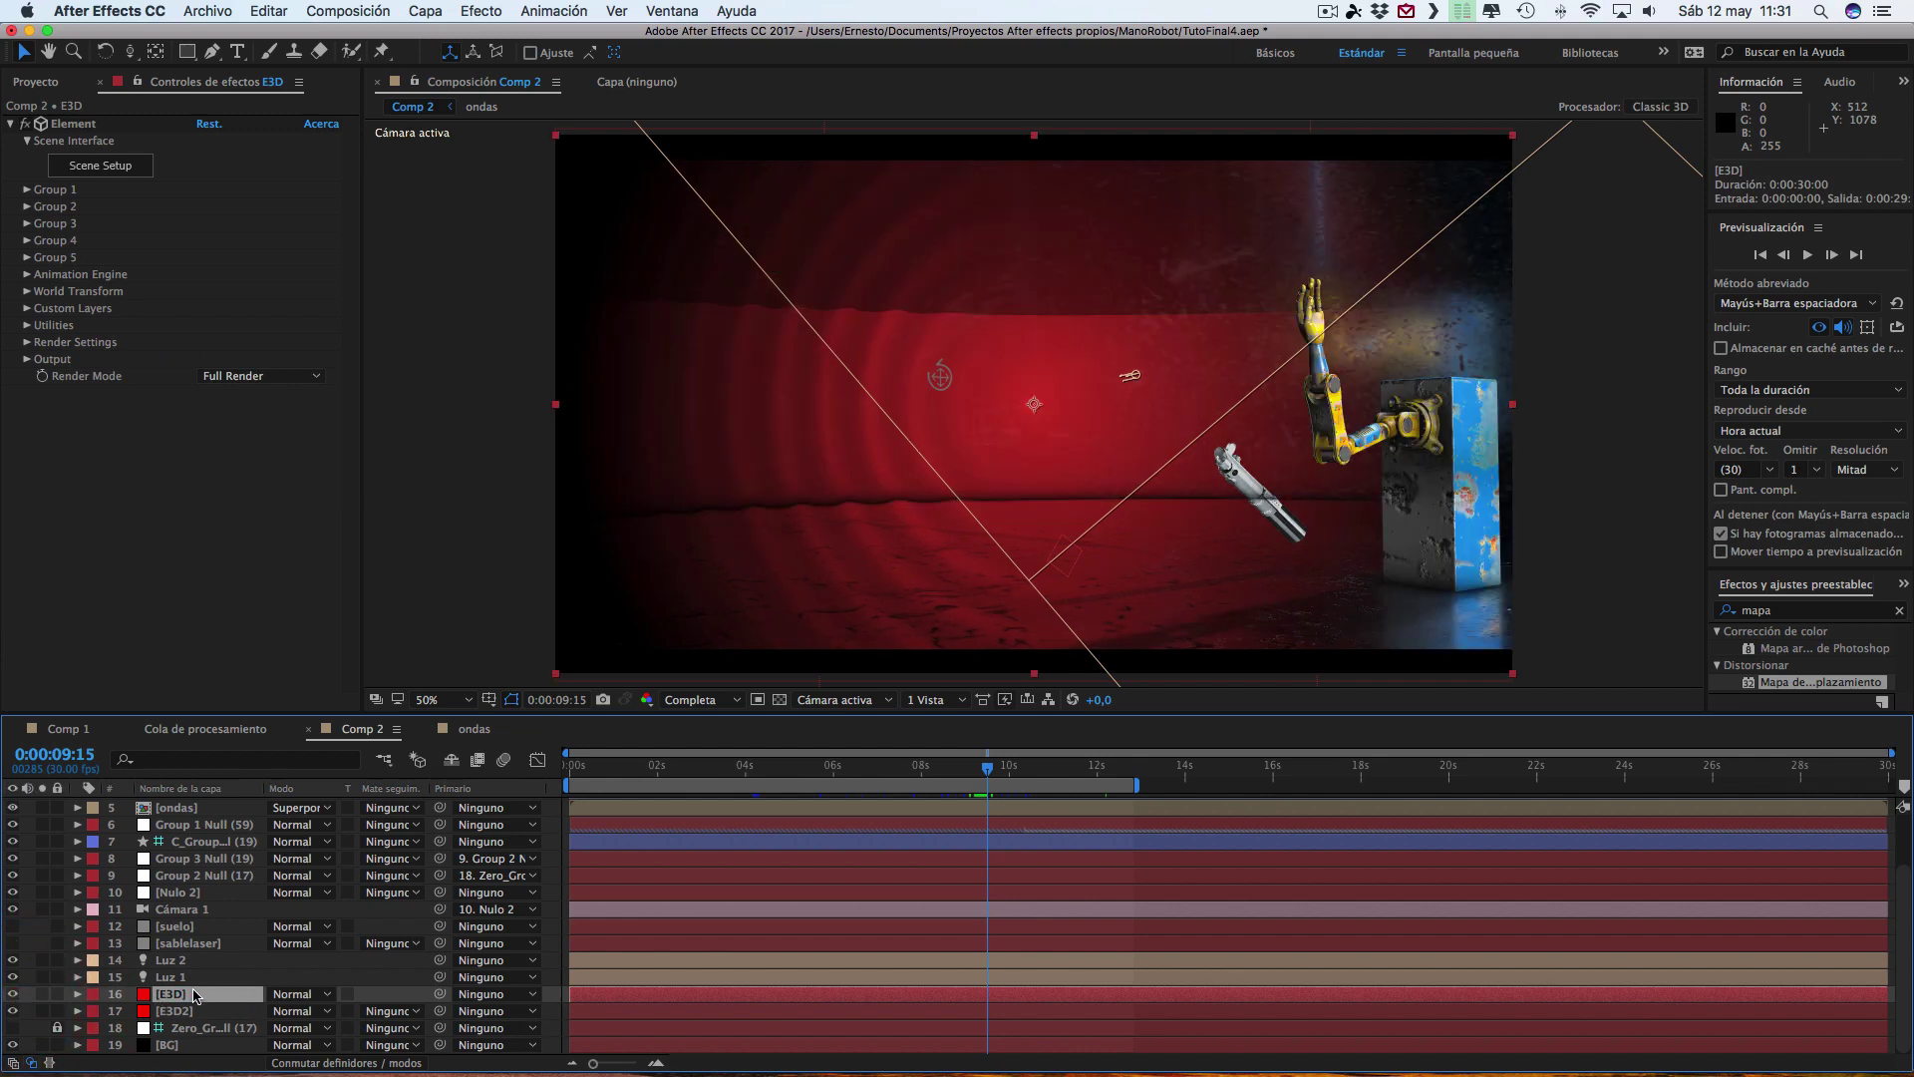
left_click(122, 165)
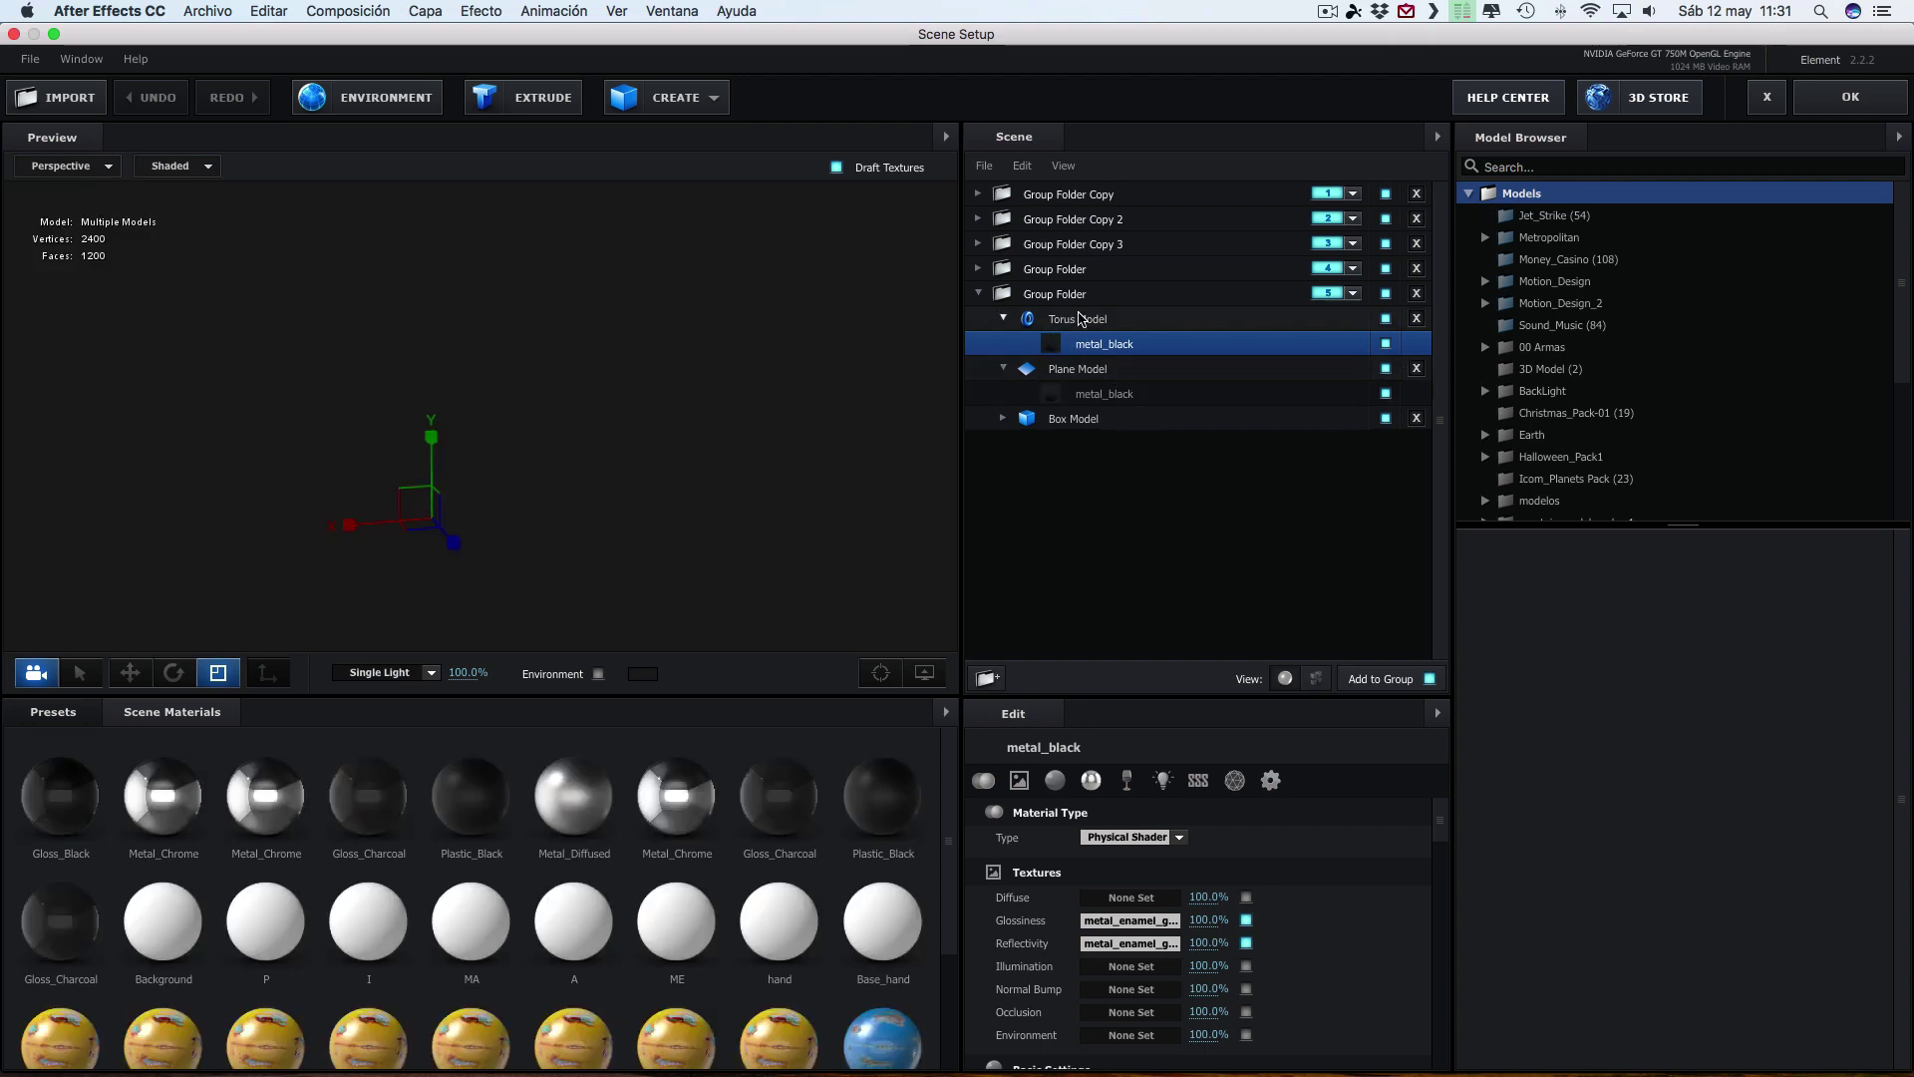
- Set the torus metal_black material's AO Mode to Ignore and close Scene Setup with OK
left_click(1090, 347)
left_click_drag(1440, 824, 1440, 1065)
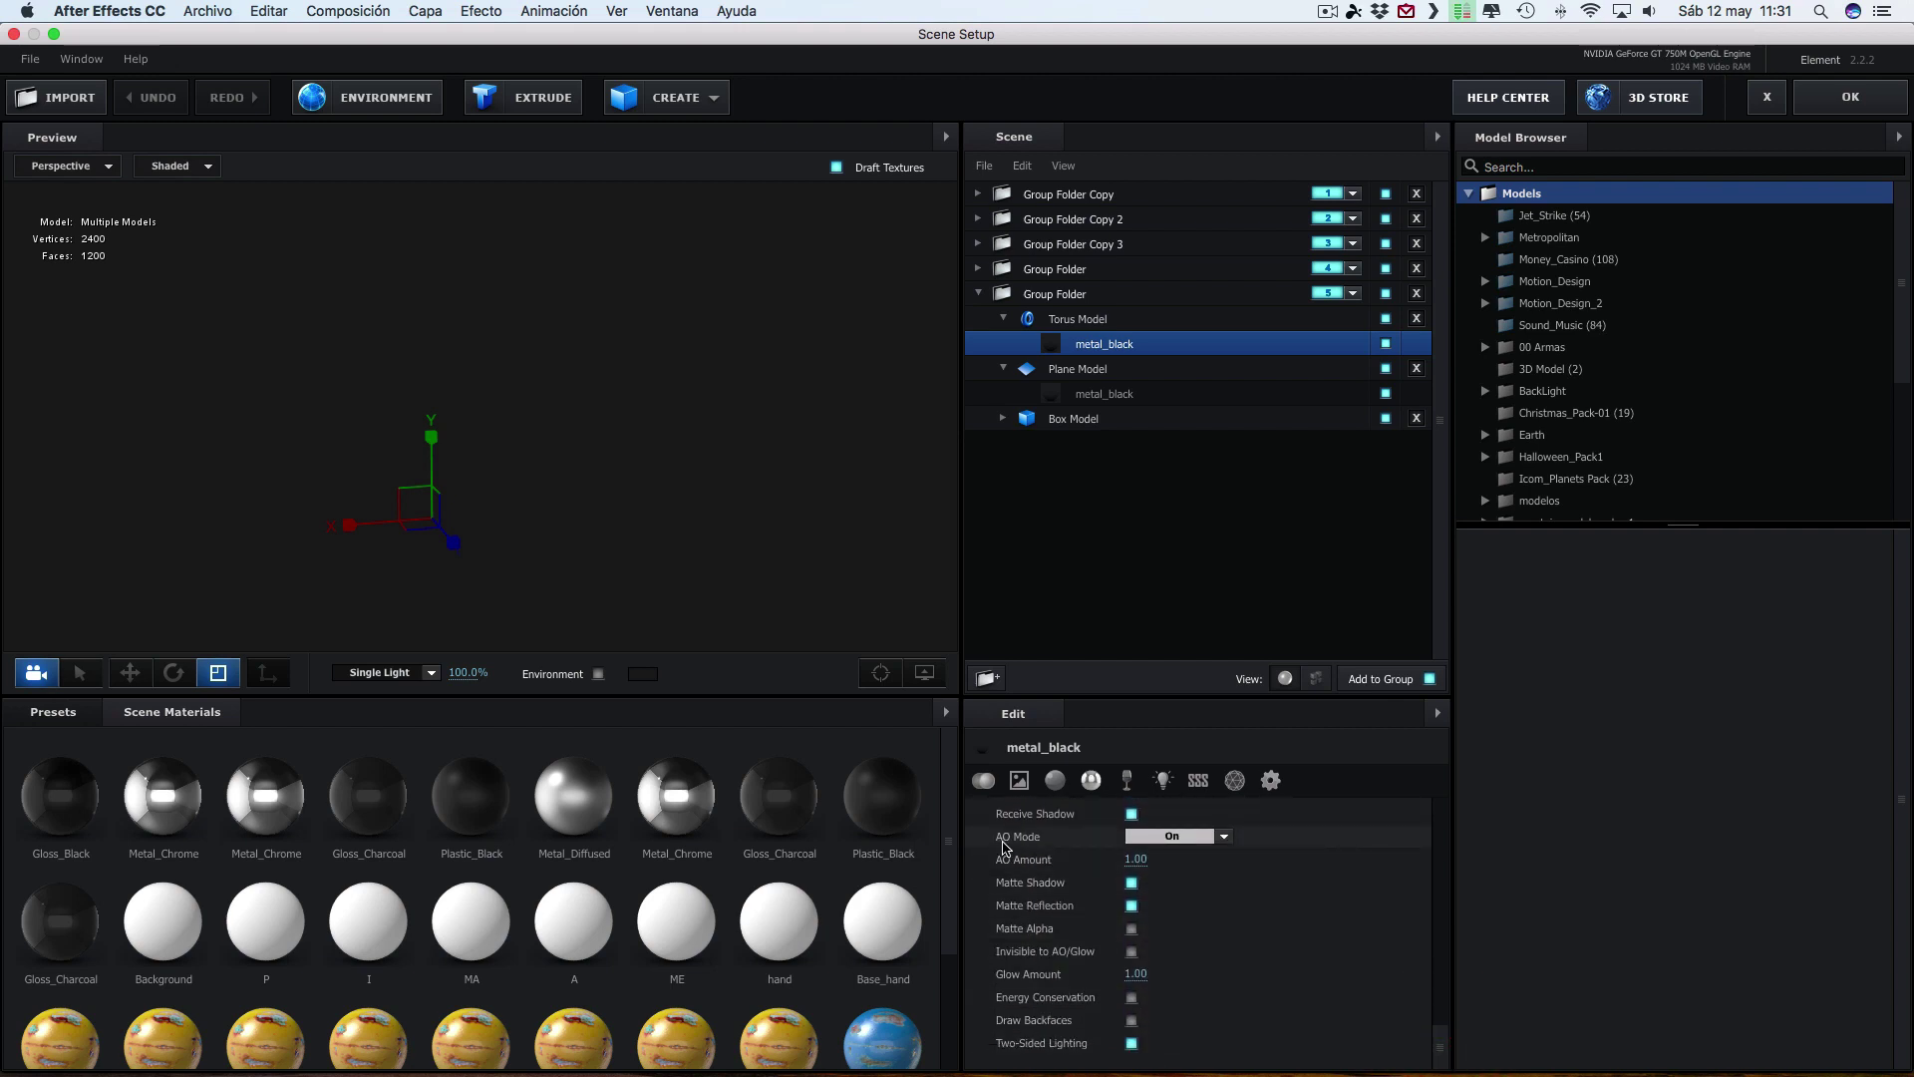
left_click(1171, 838)
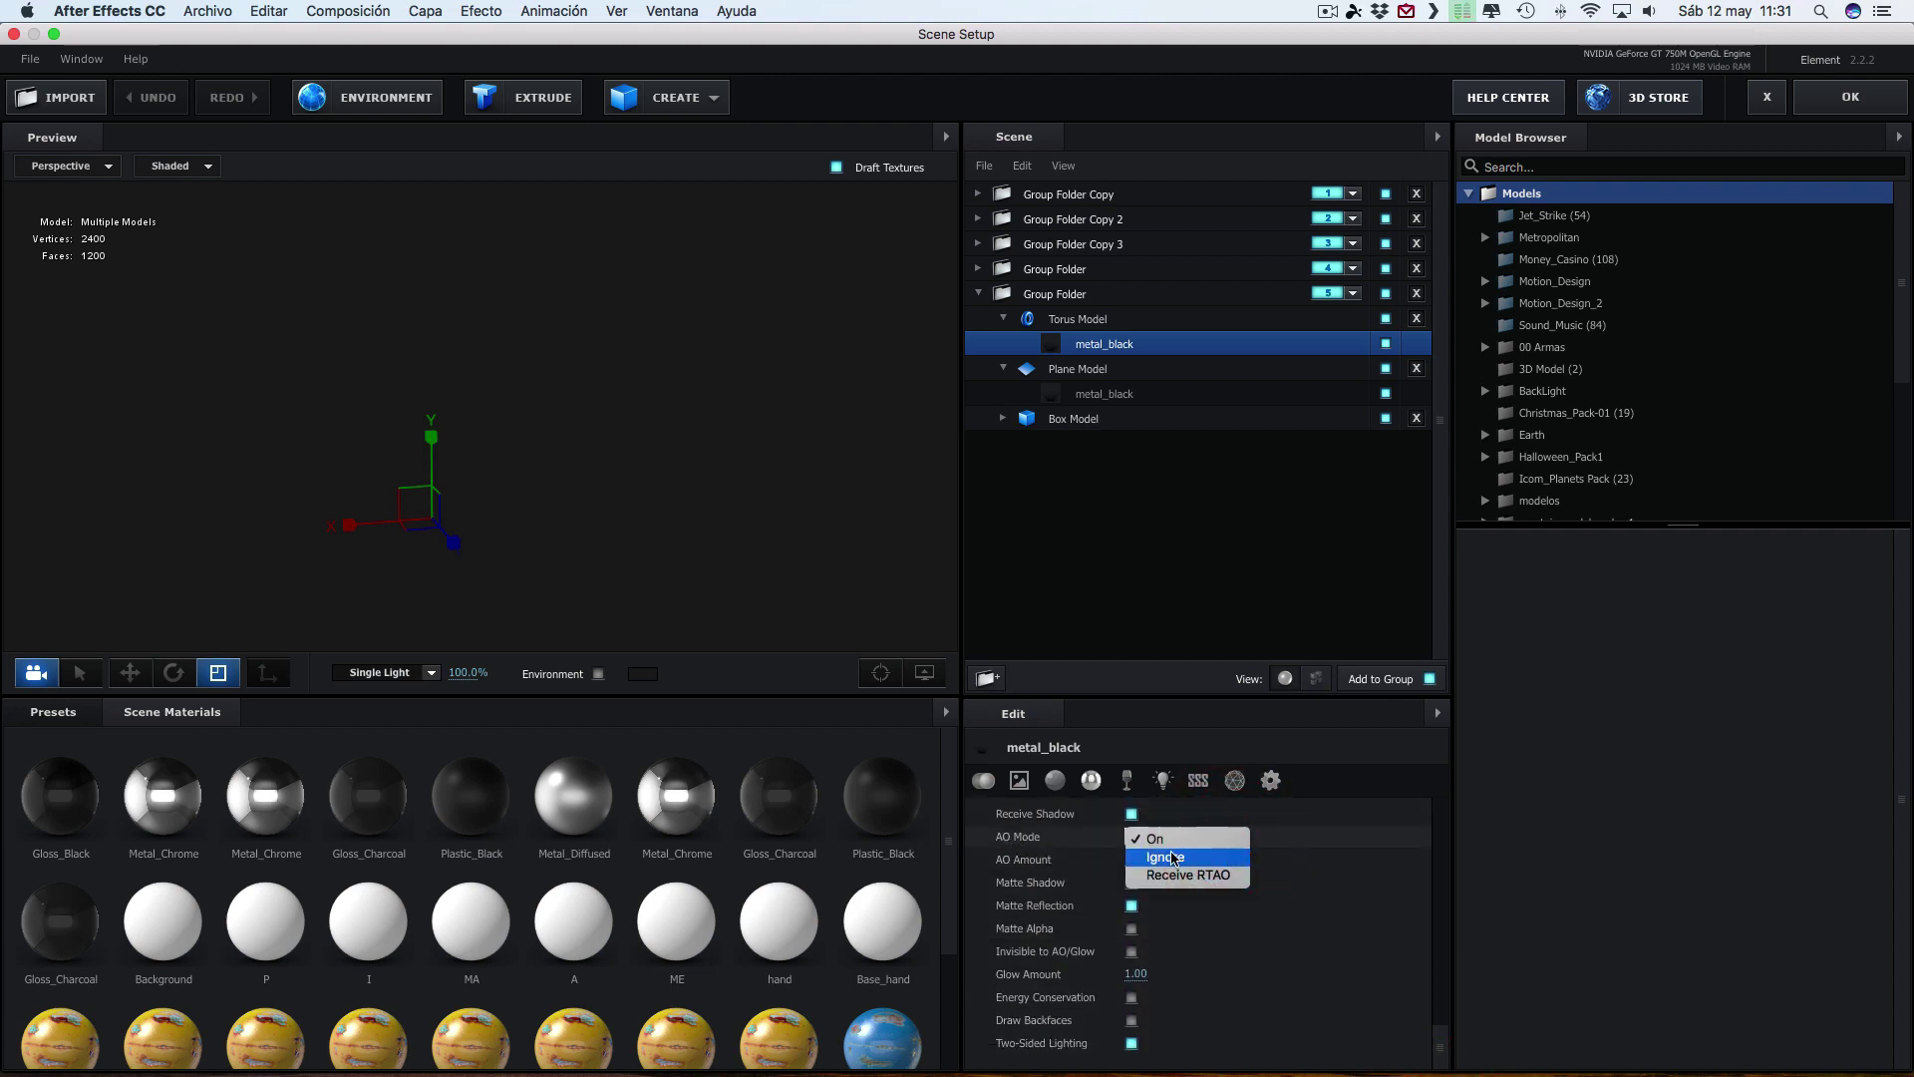
left_click(1171, 858)
left_click(1850, 96)
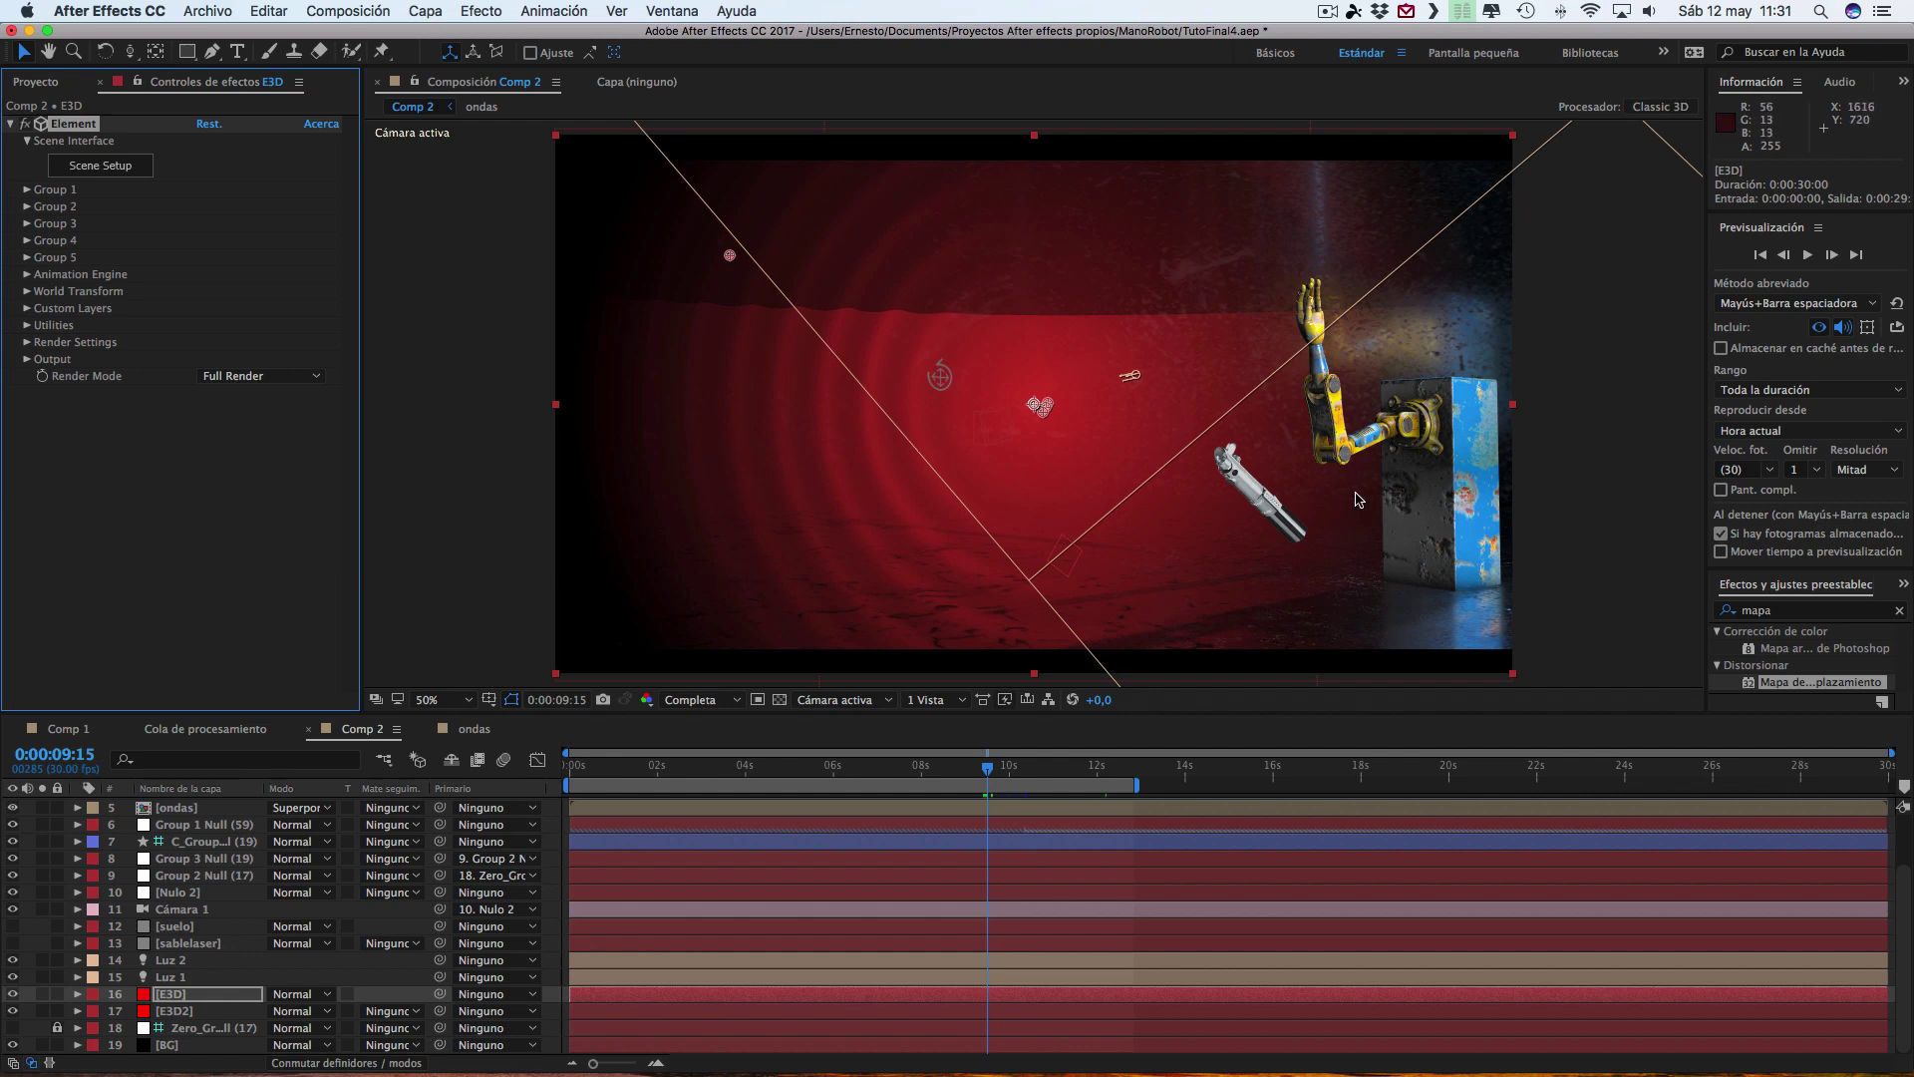
- Undo the effect change, move E3D2 above E3D, and check the saber ignition frame
key("super+z")
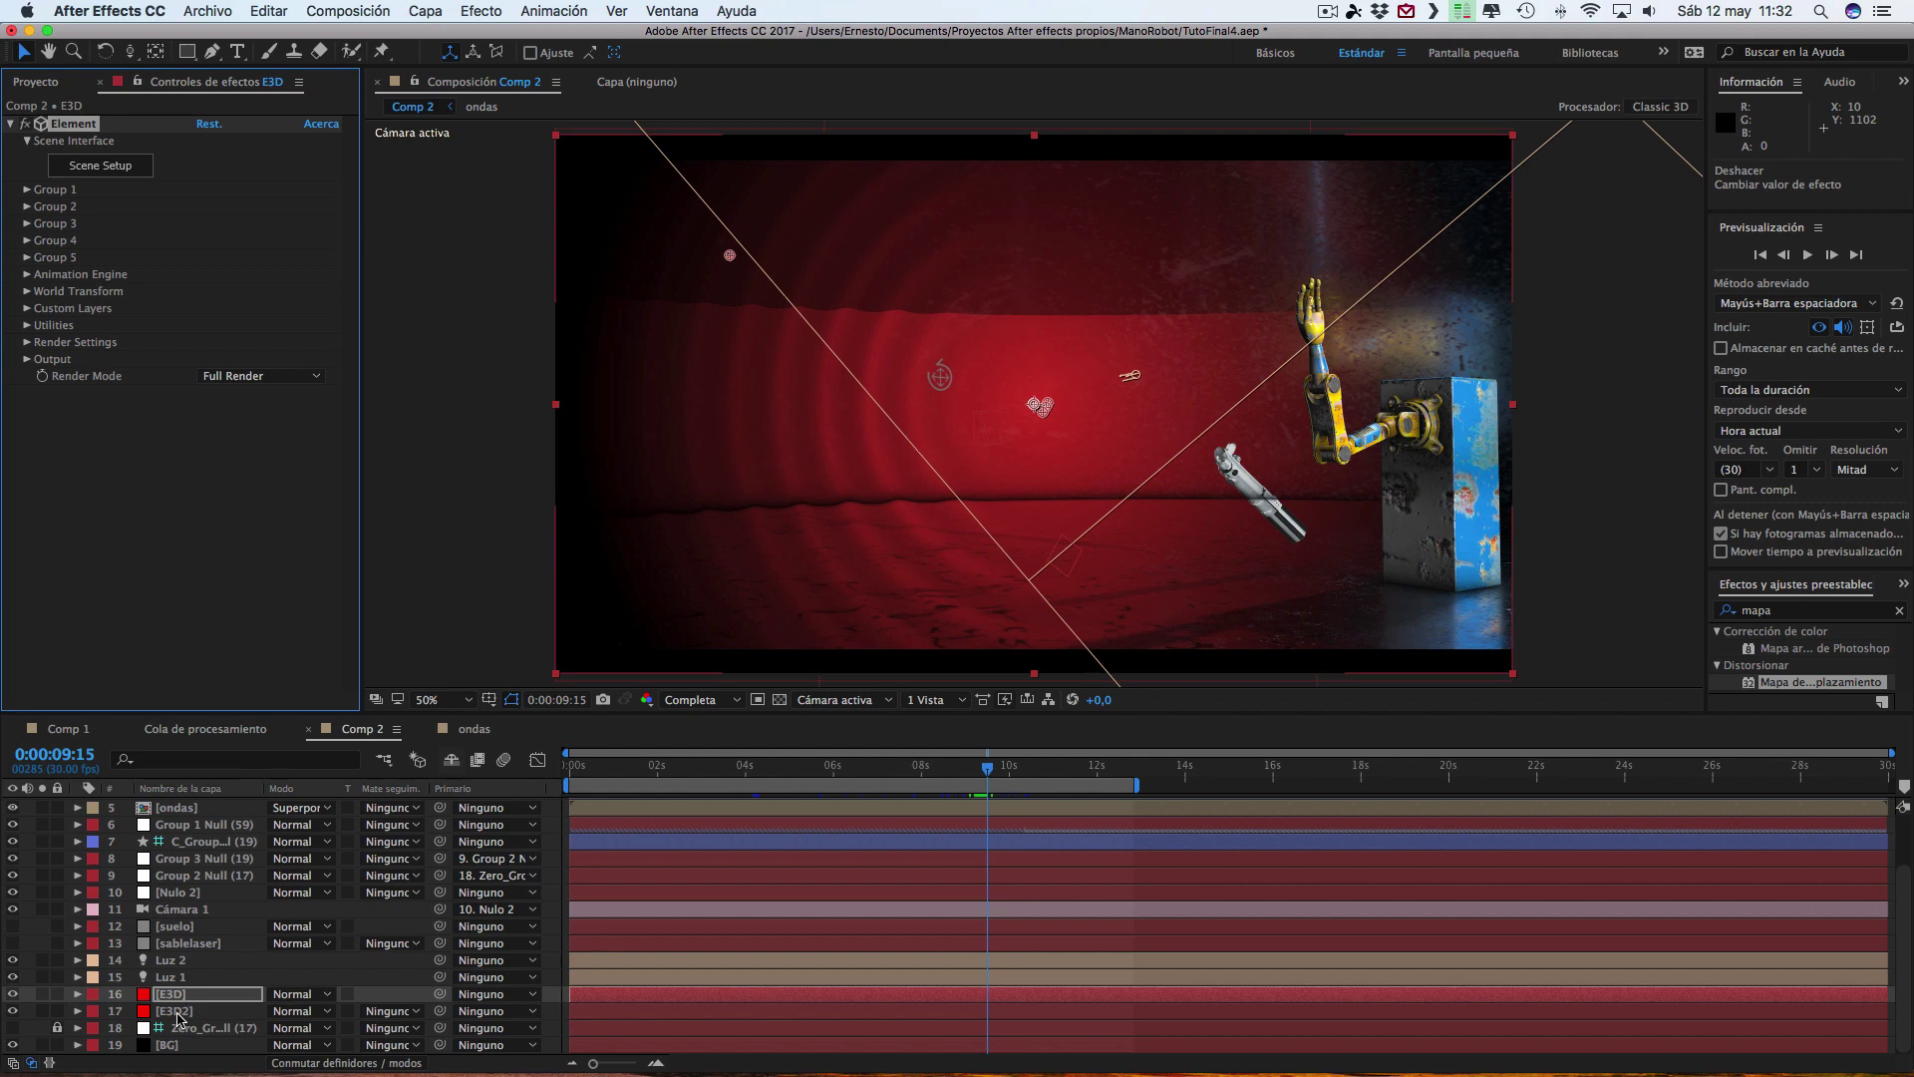
left_click_drag(177, 1011, 183, 994)
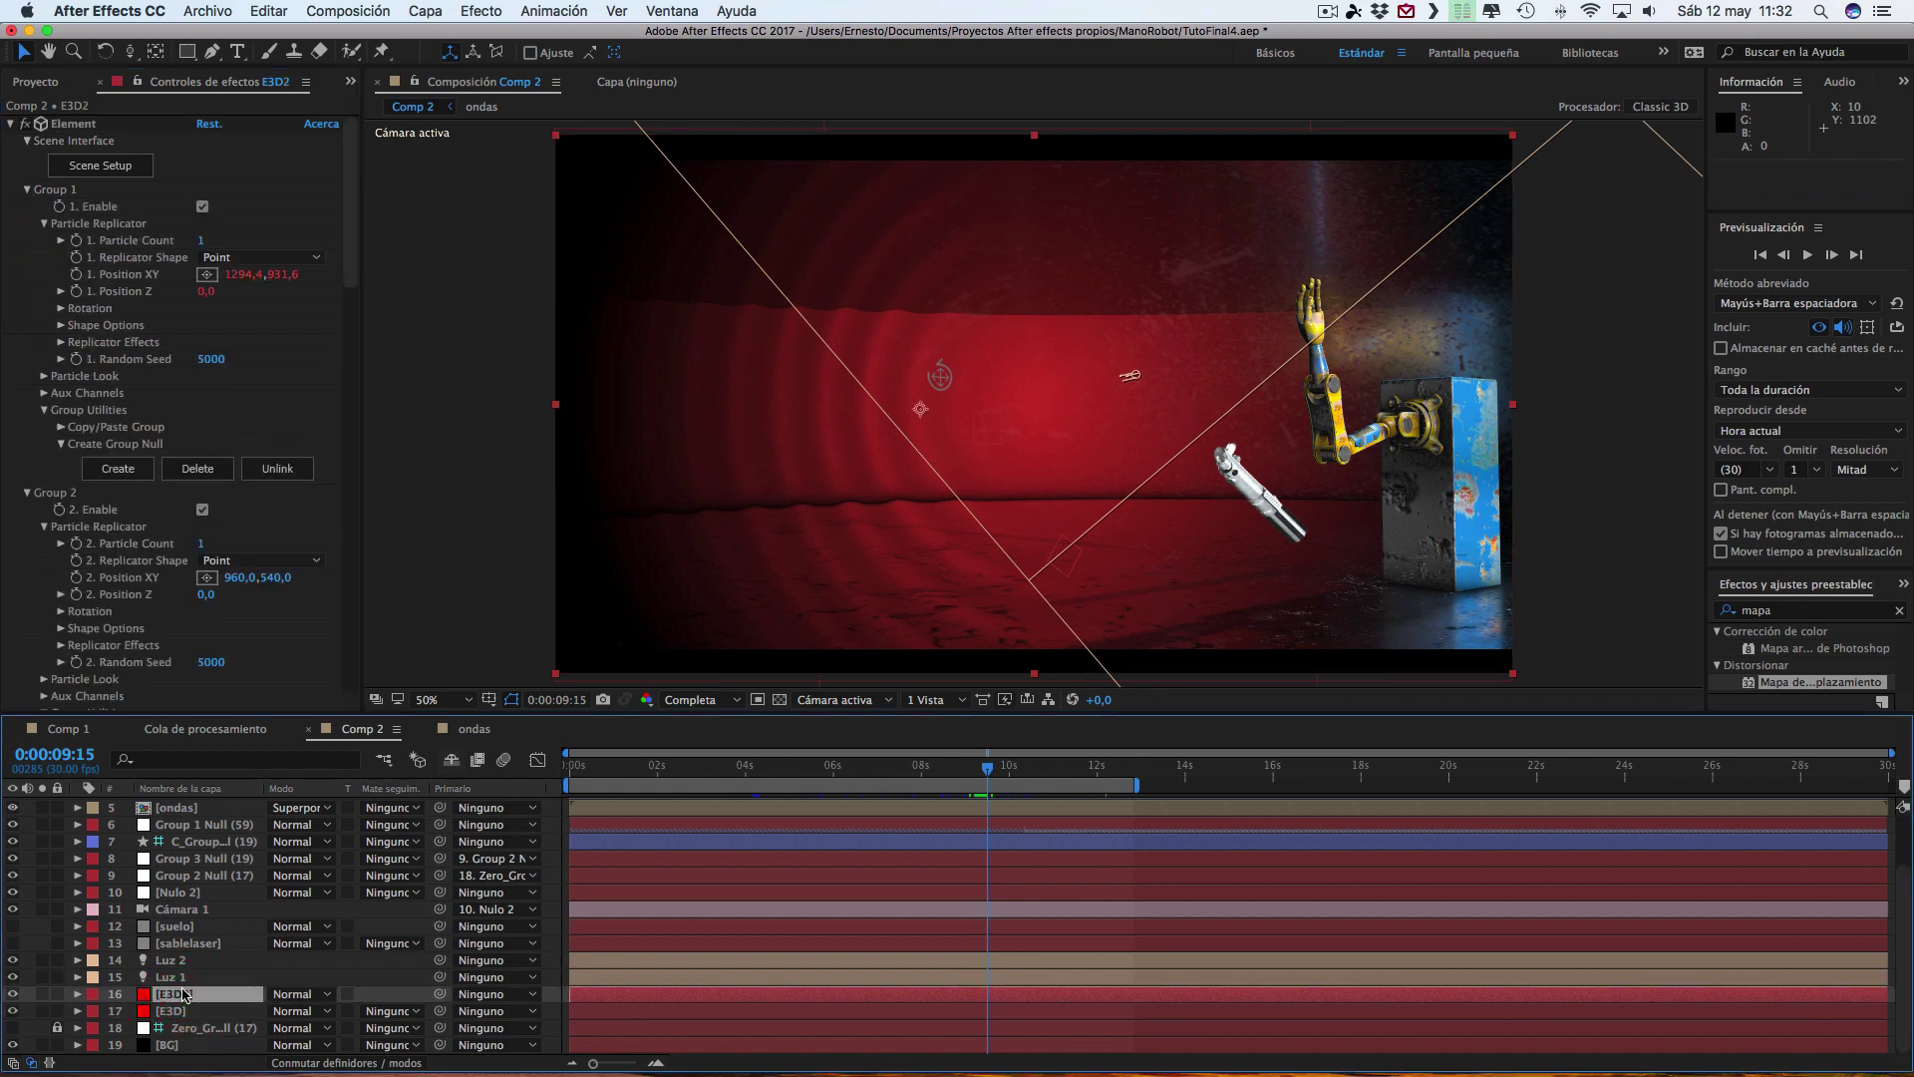
left_click(1096, 769)
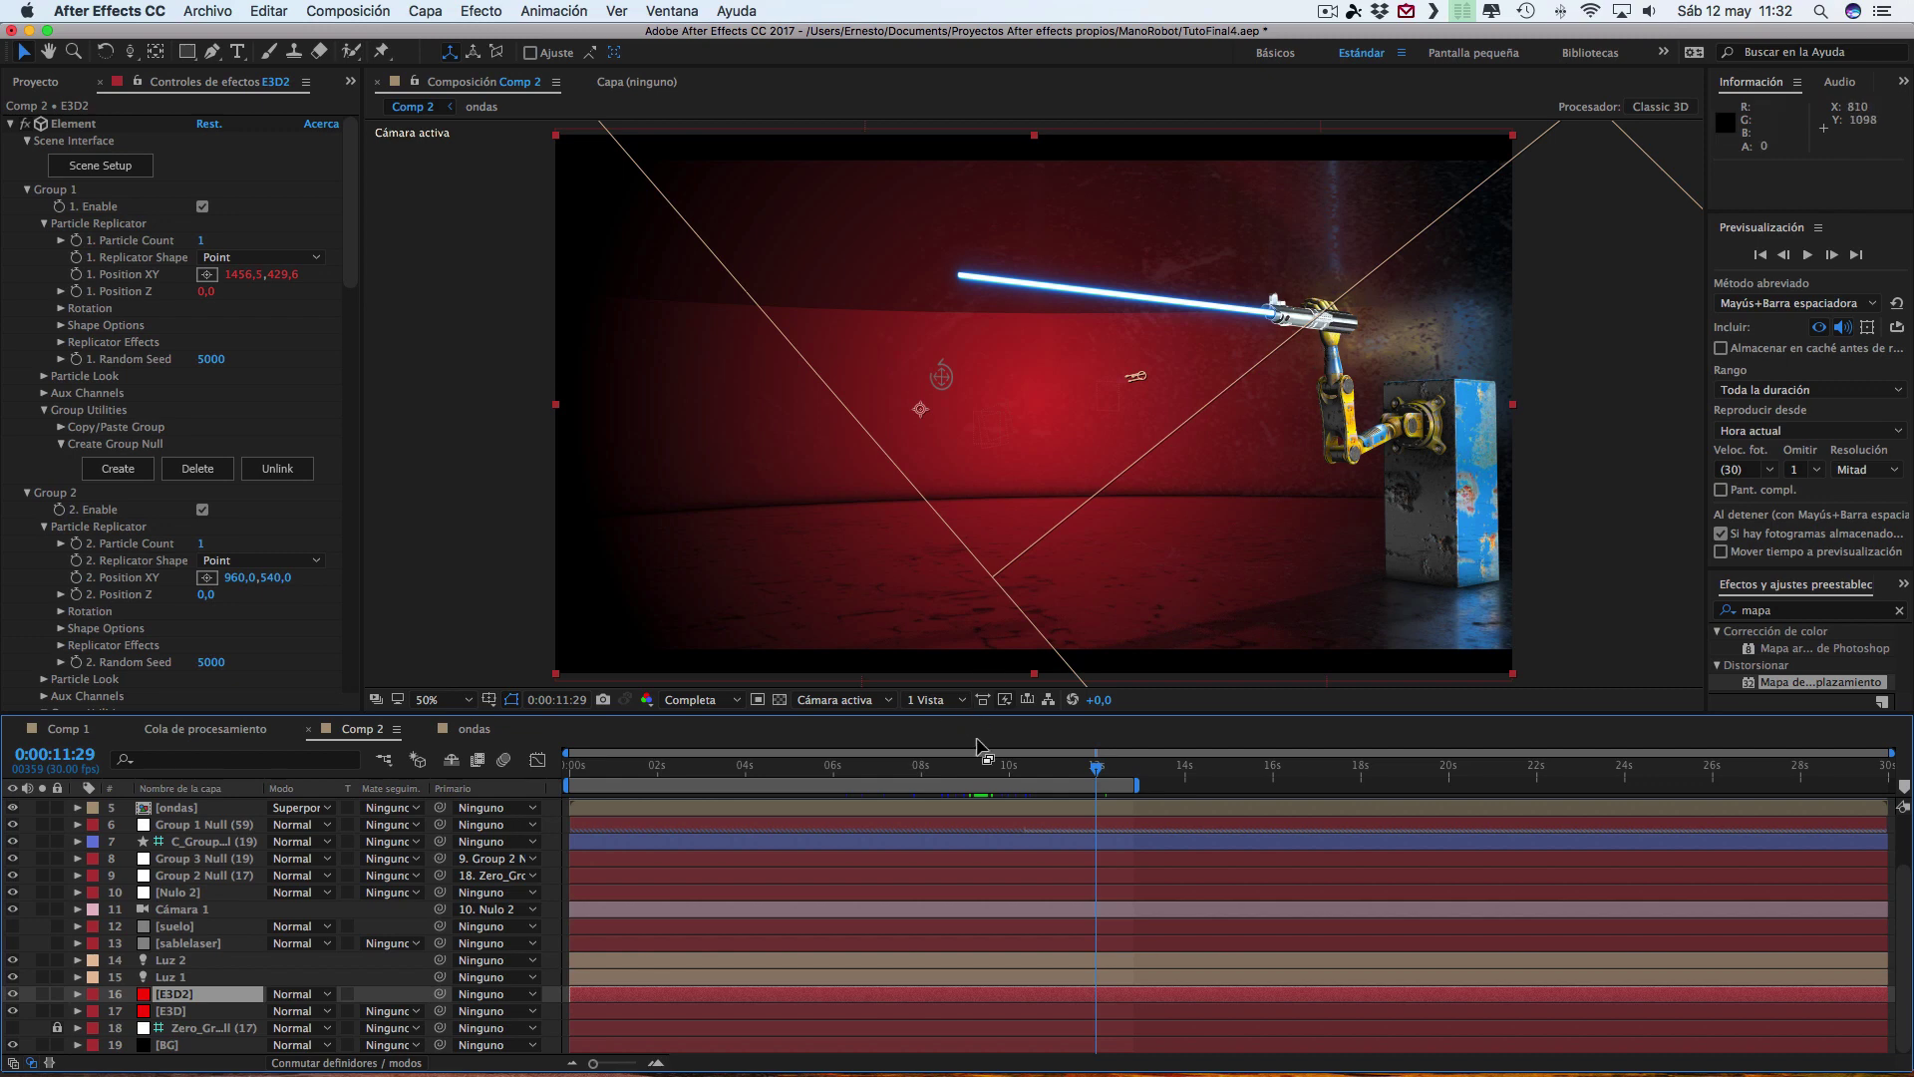
left_click(988, 769)
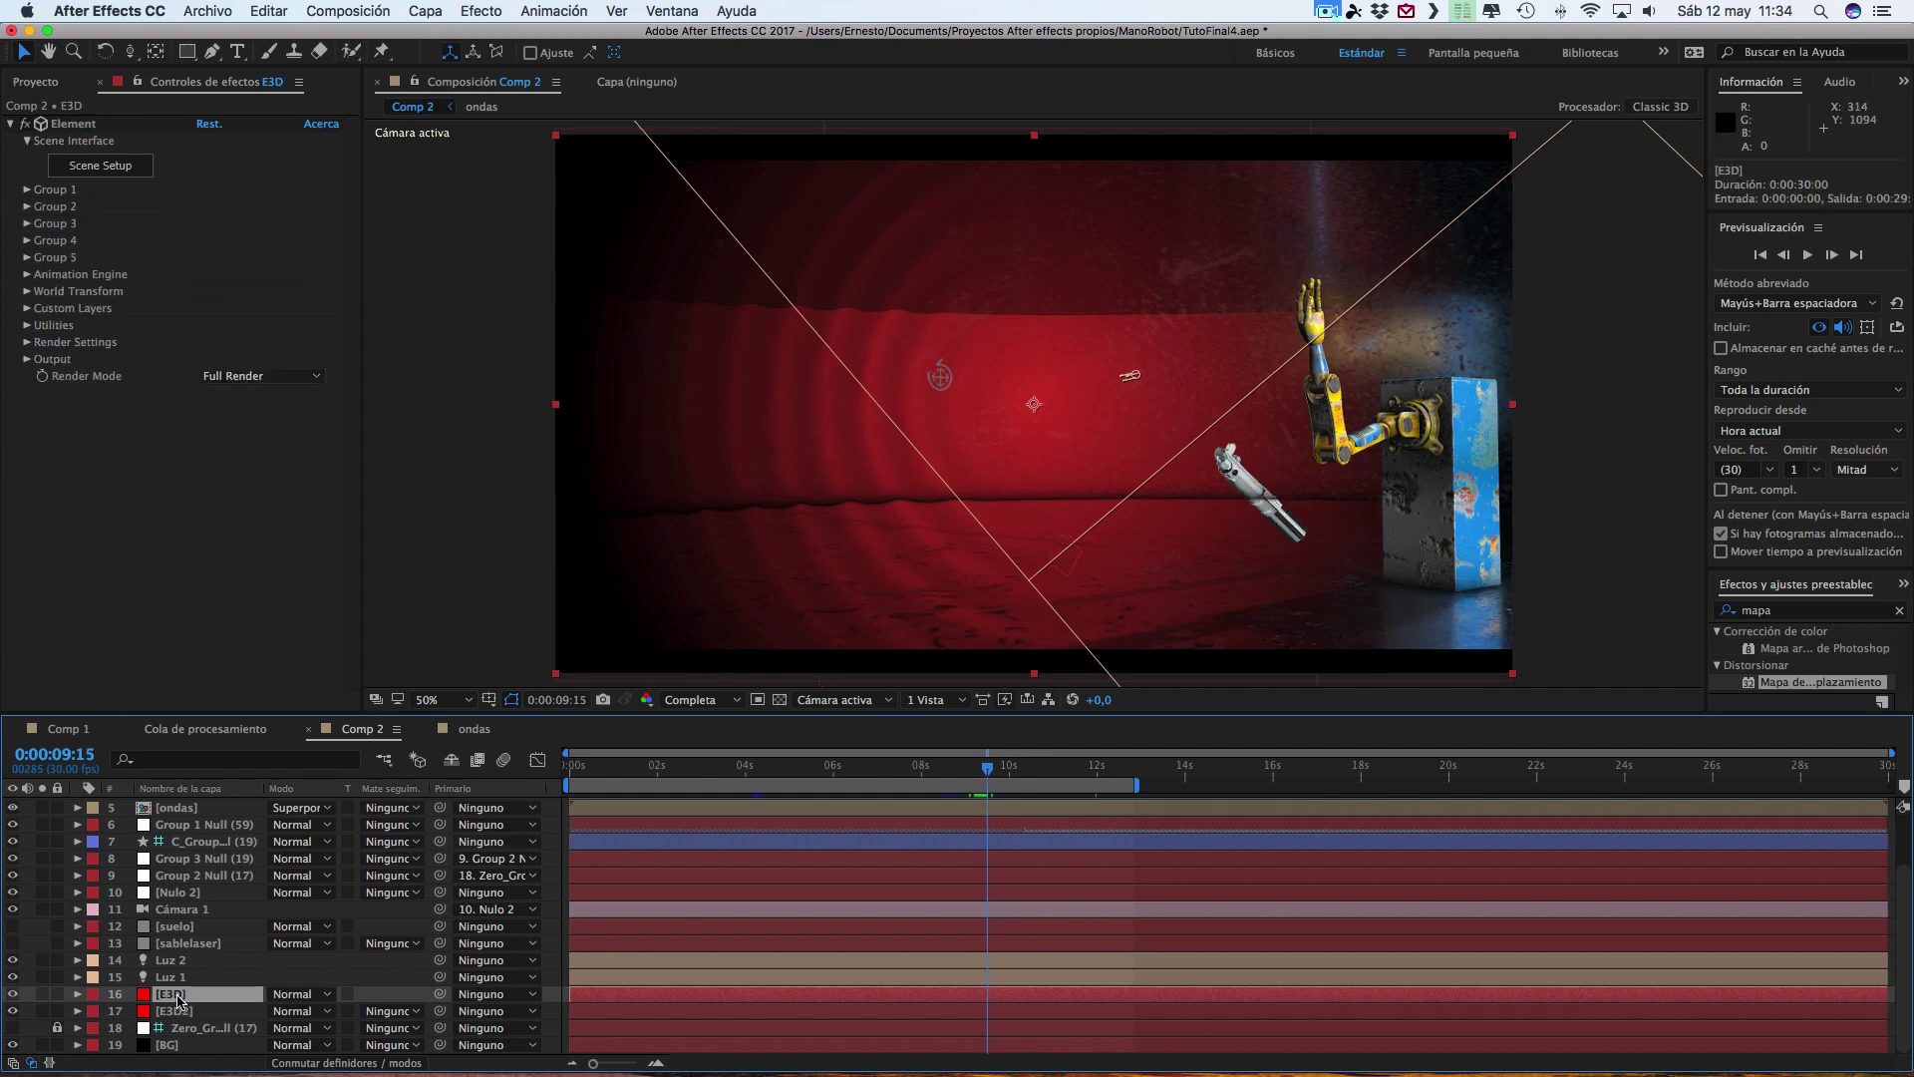
left_click(13, 995)
left_click(13, 994)
left_click(13, 994)
left_click(13, 994)
- Duplicate the E3D layer, place the copy below E3D2, and leave all Element layers visible
key("super+d")
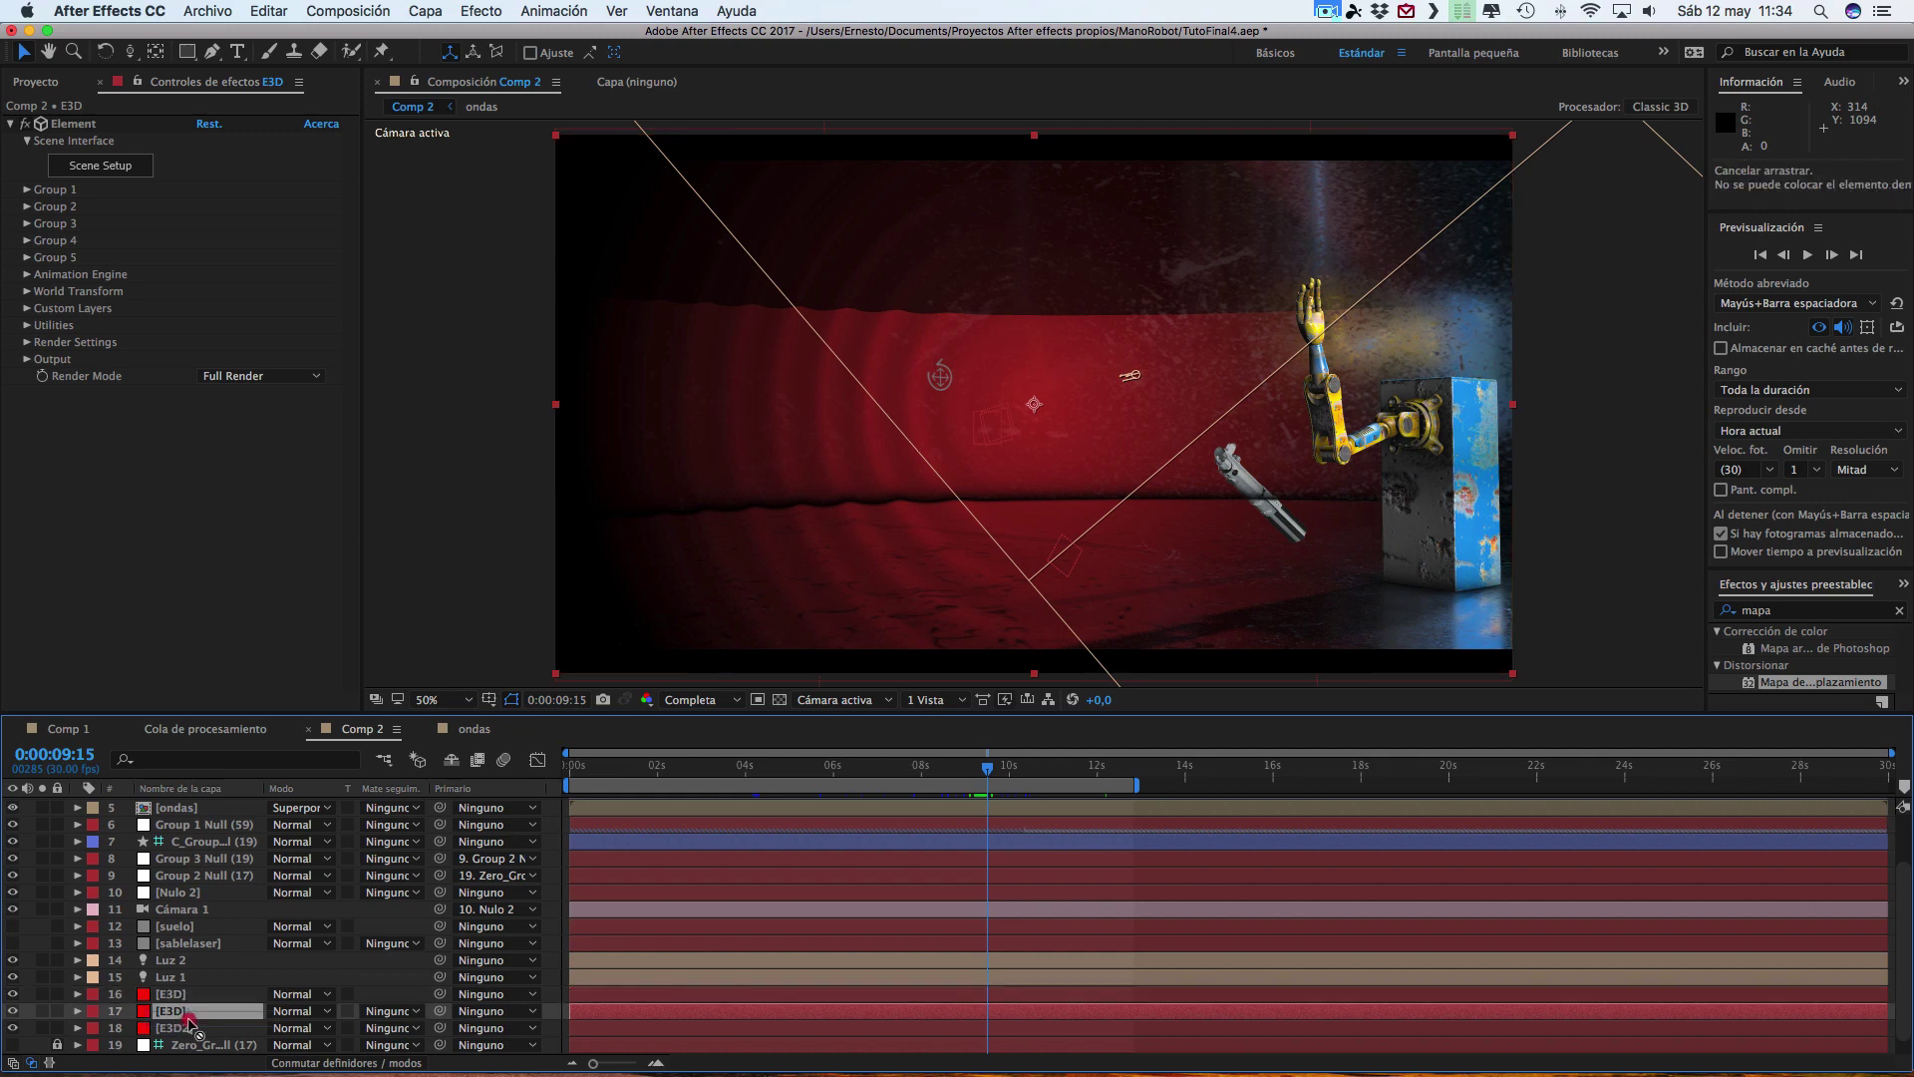
left_click_drag(176, 1013, 188, 1033)
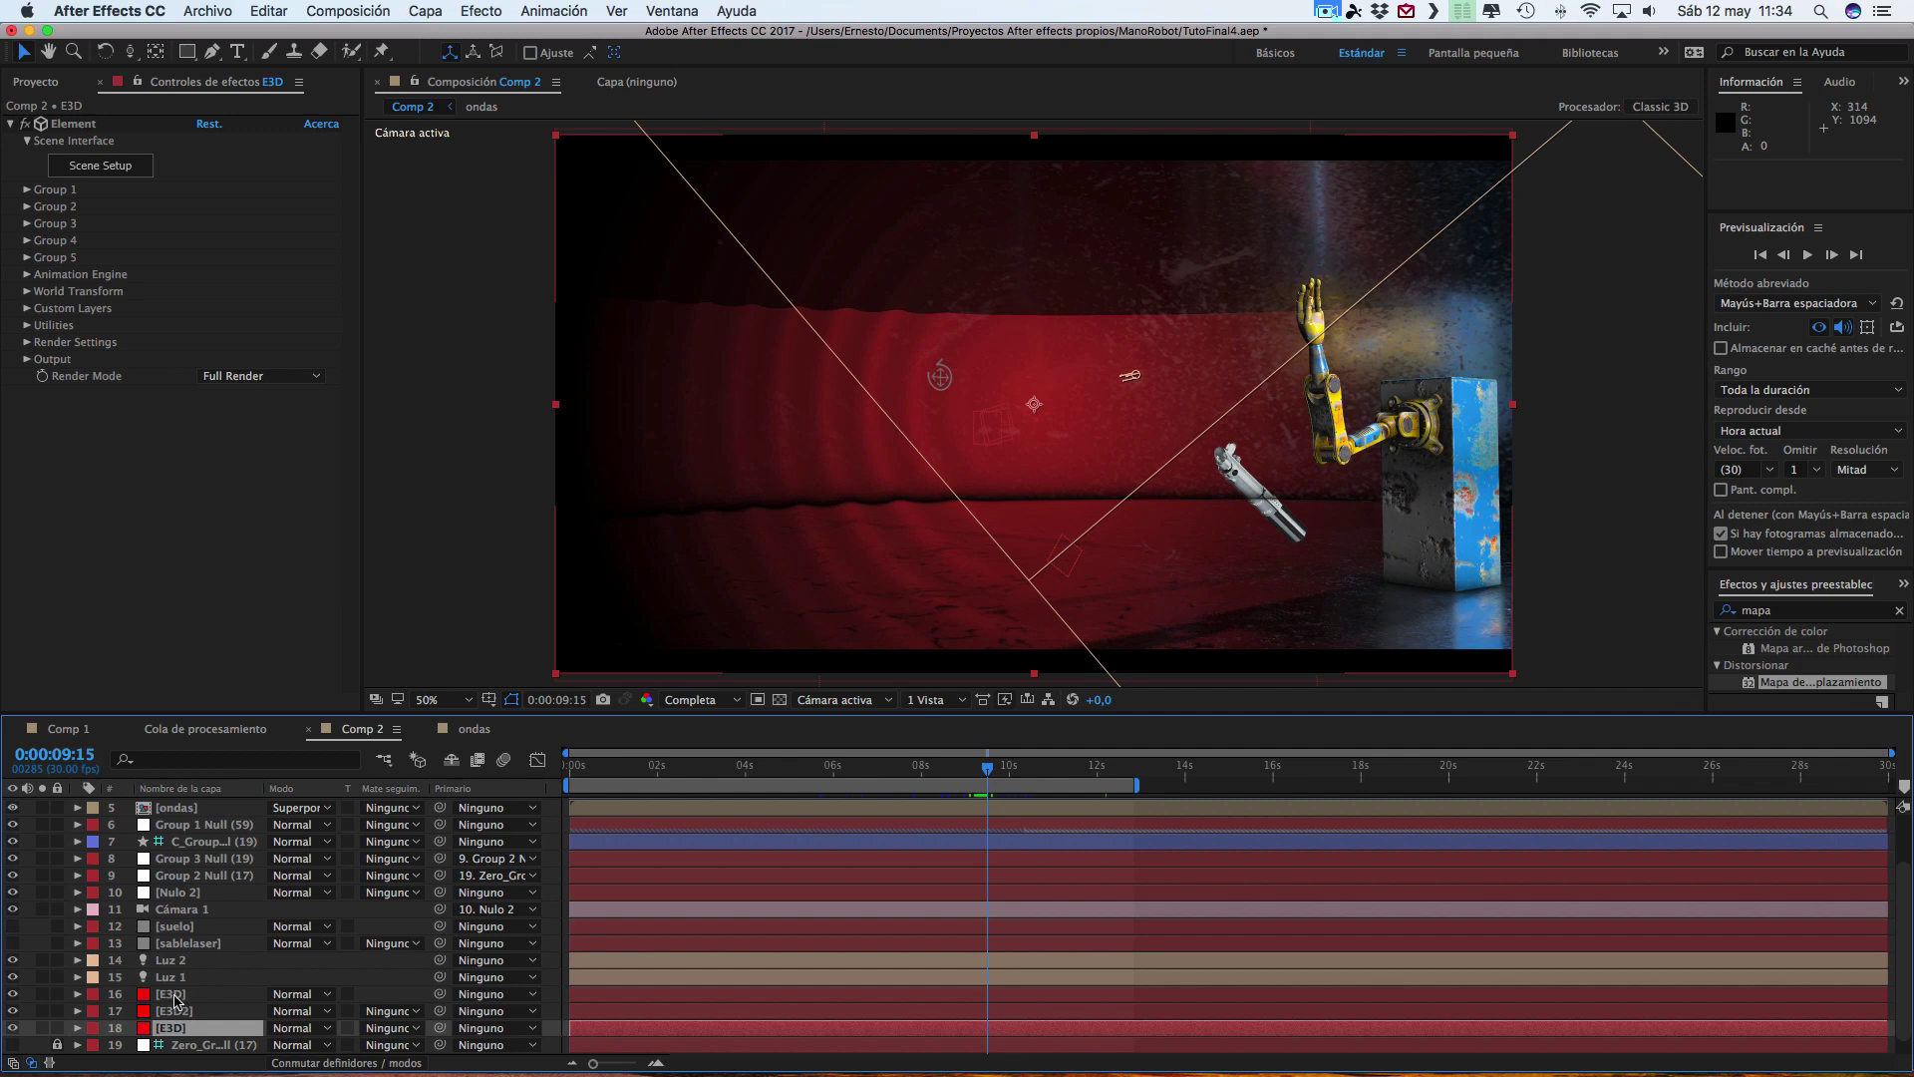
left_click(175, 996)
left_click(13, 994)
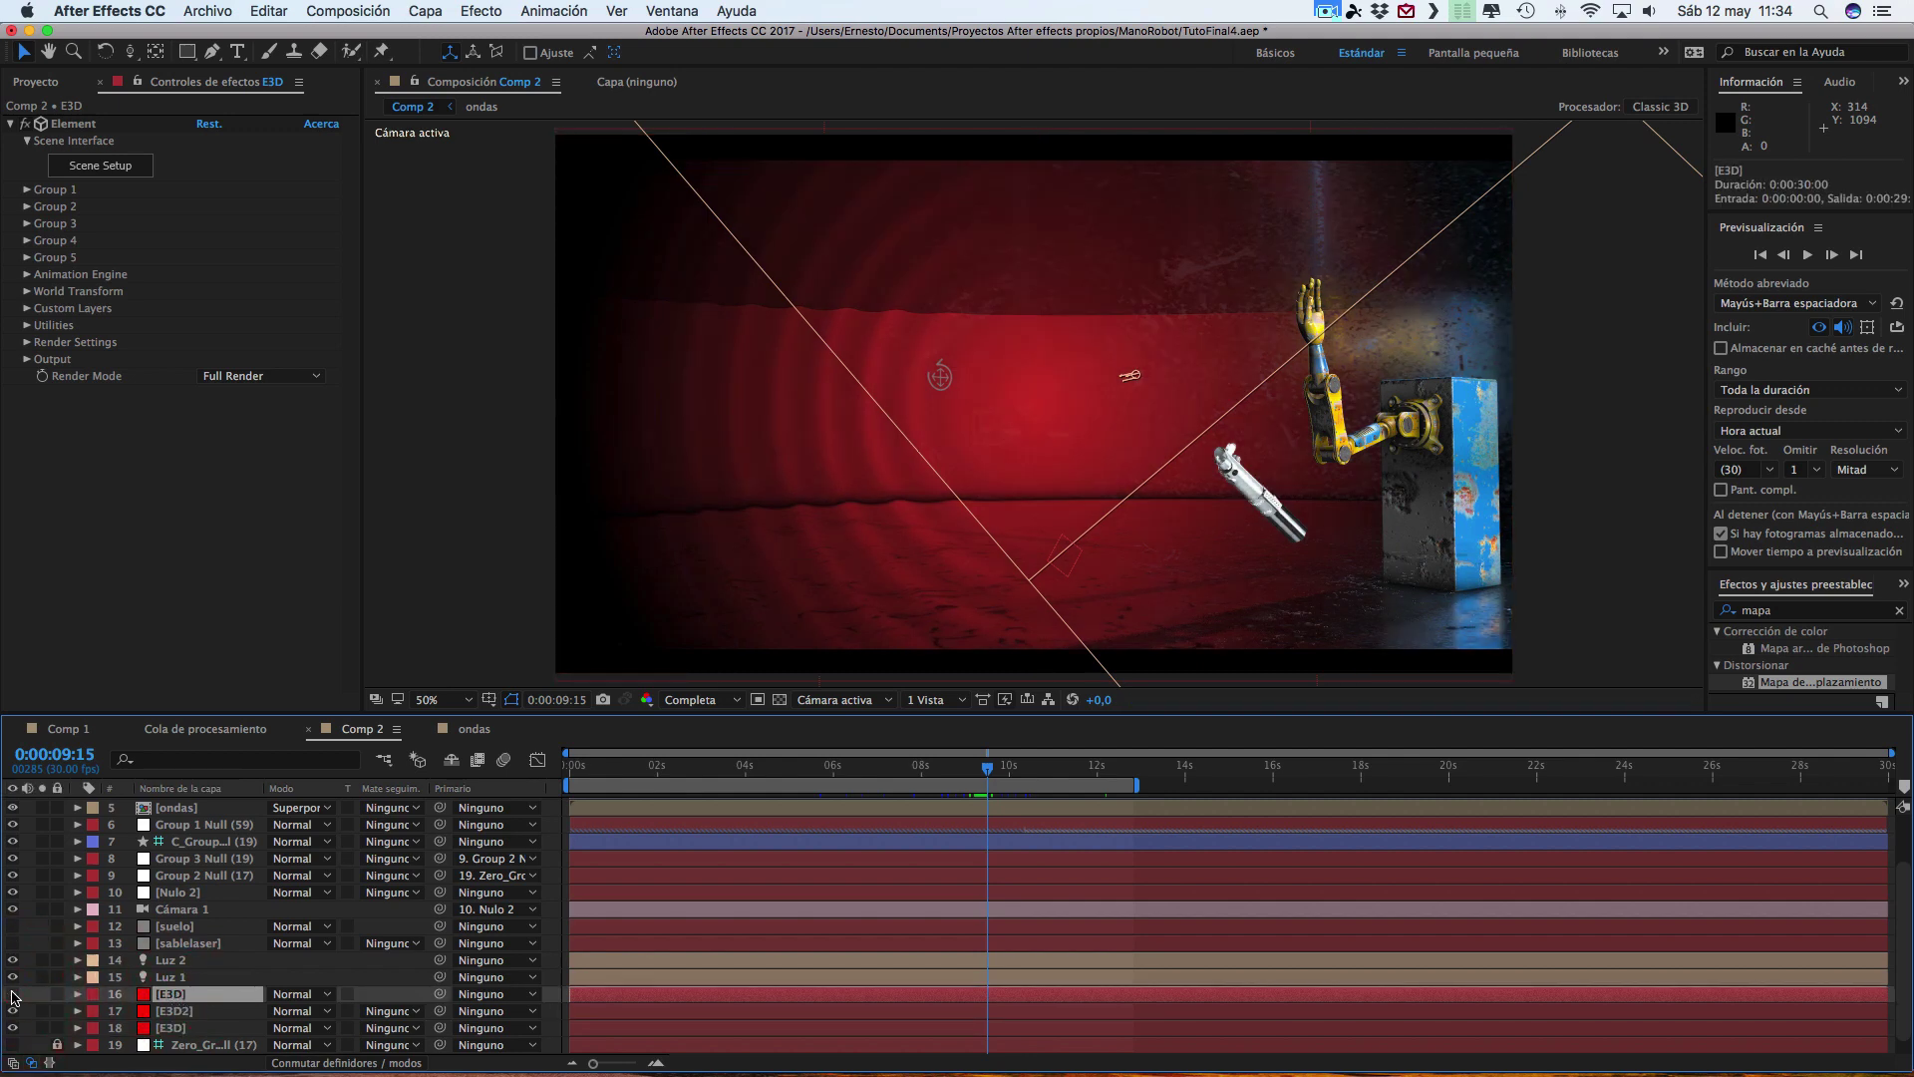
left_click(13, 994)
left_click(13, 994)
left_click(13, 994)
left_click(13, 994)
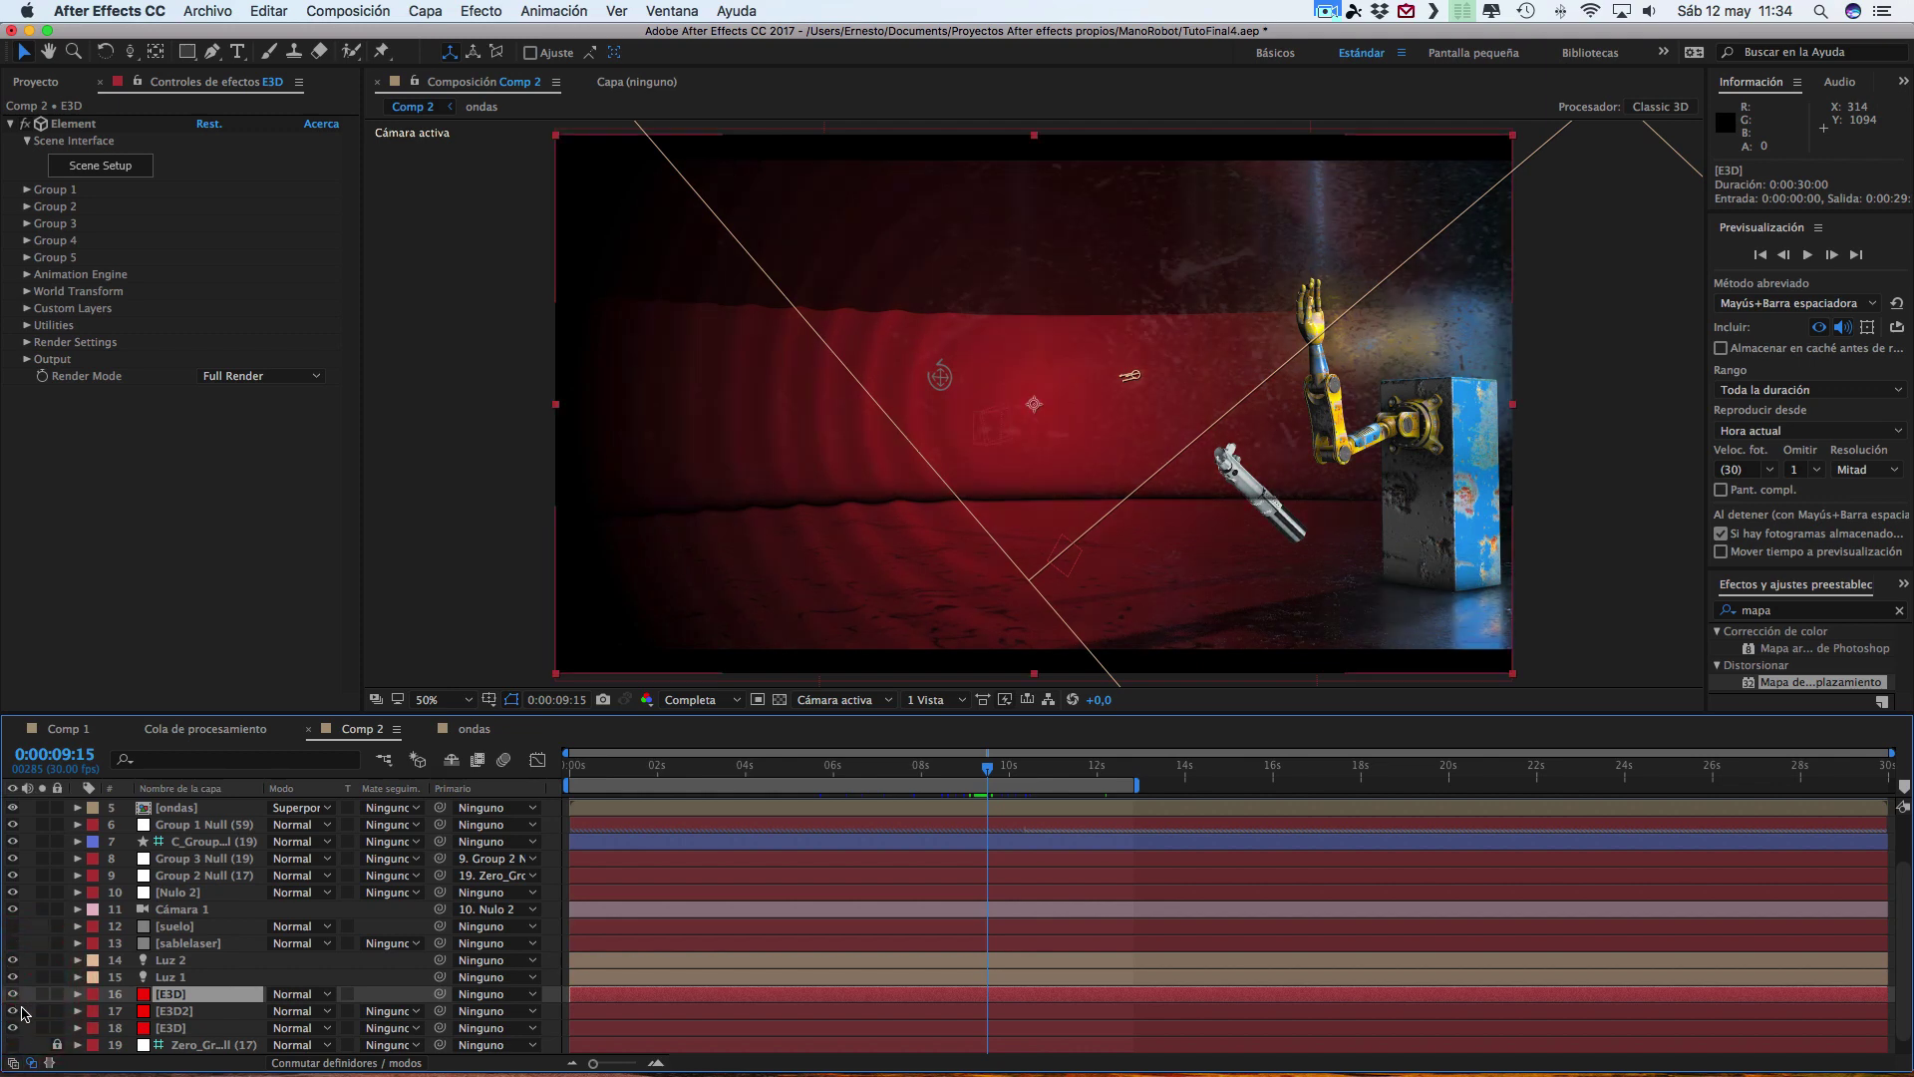
- Turn off the Torus Model in the top Element 3D layer's Scene Setup and confirm with OK
left_click(118, 167)
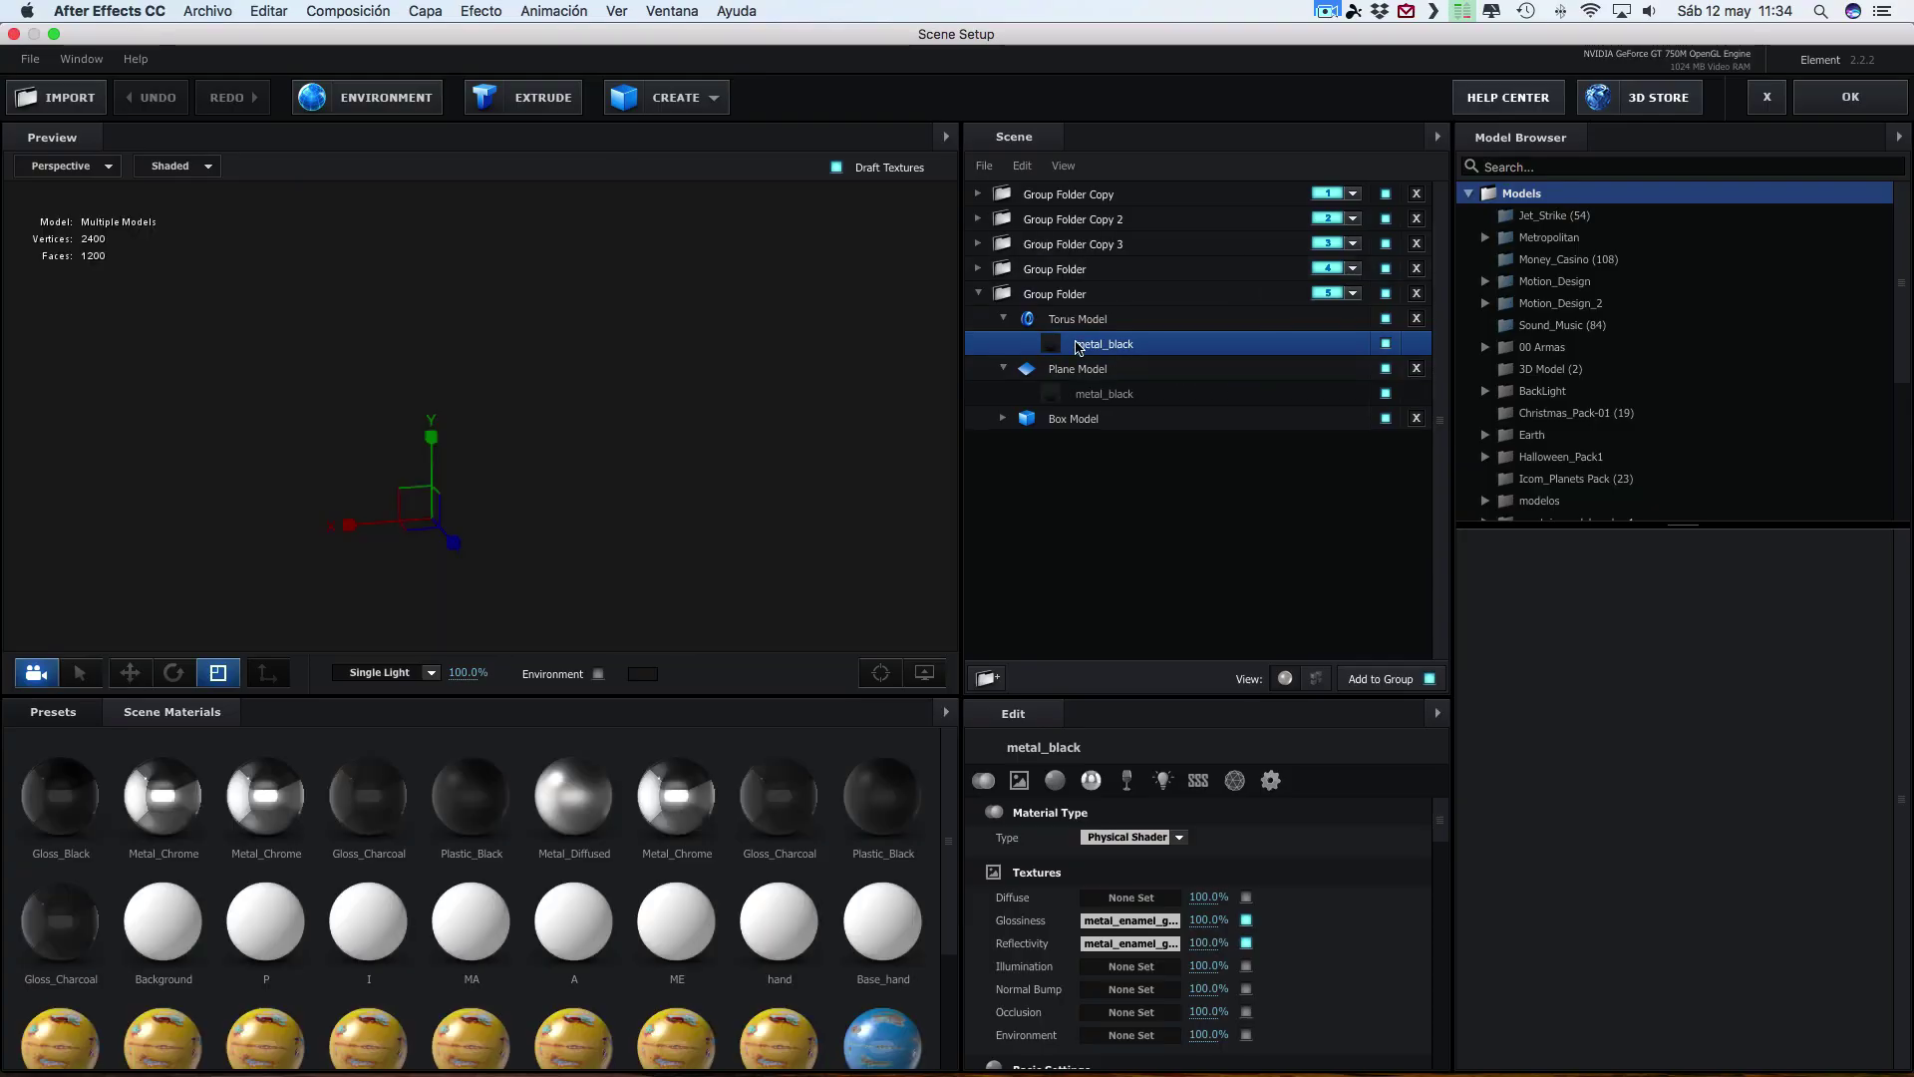
left_click(1386, 318)
left_click(1853, 97)
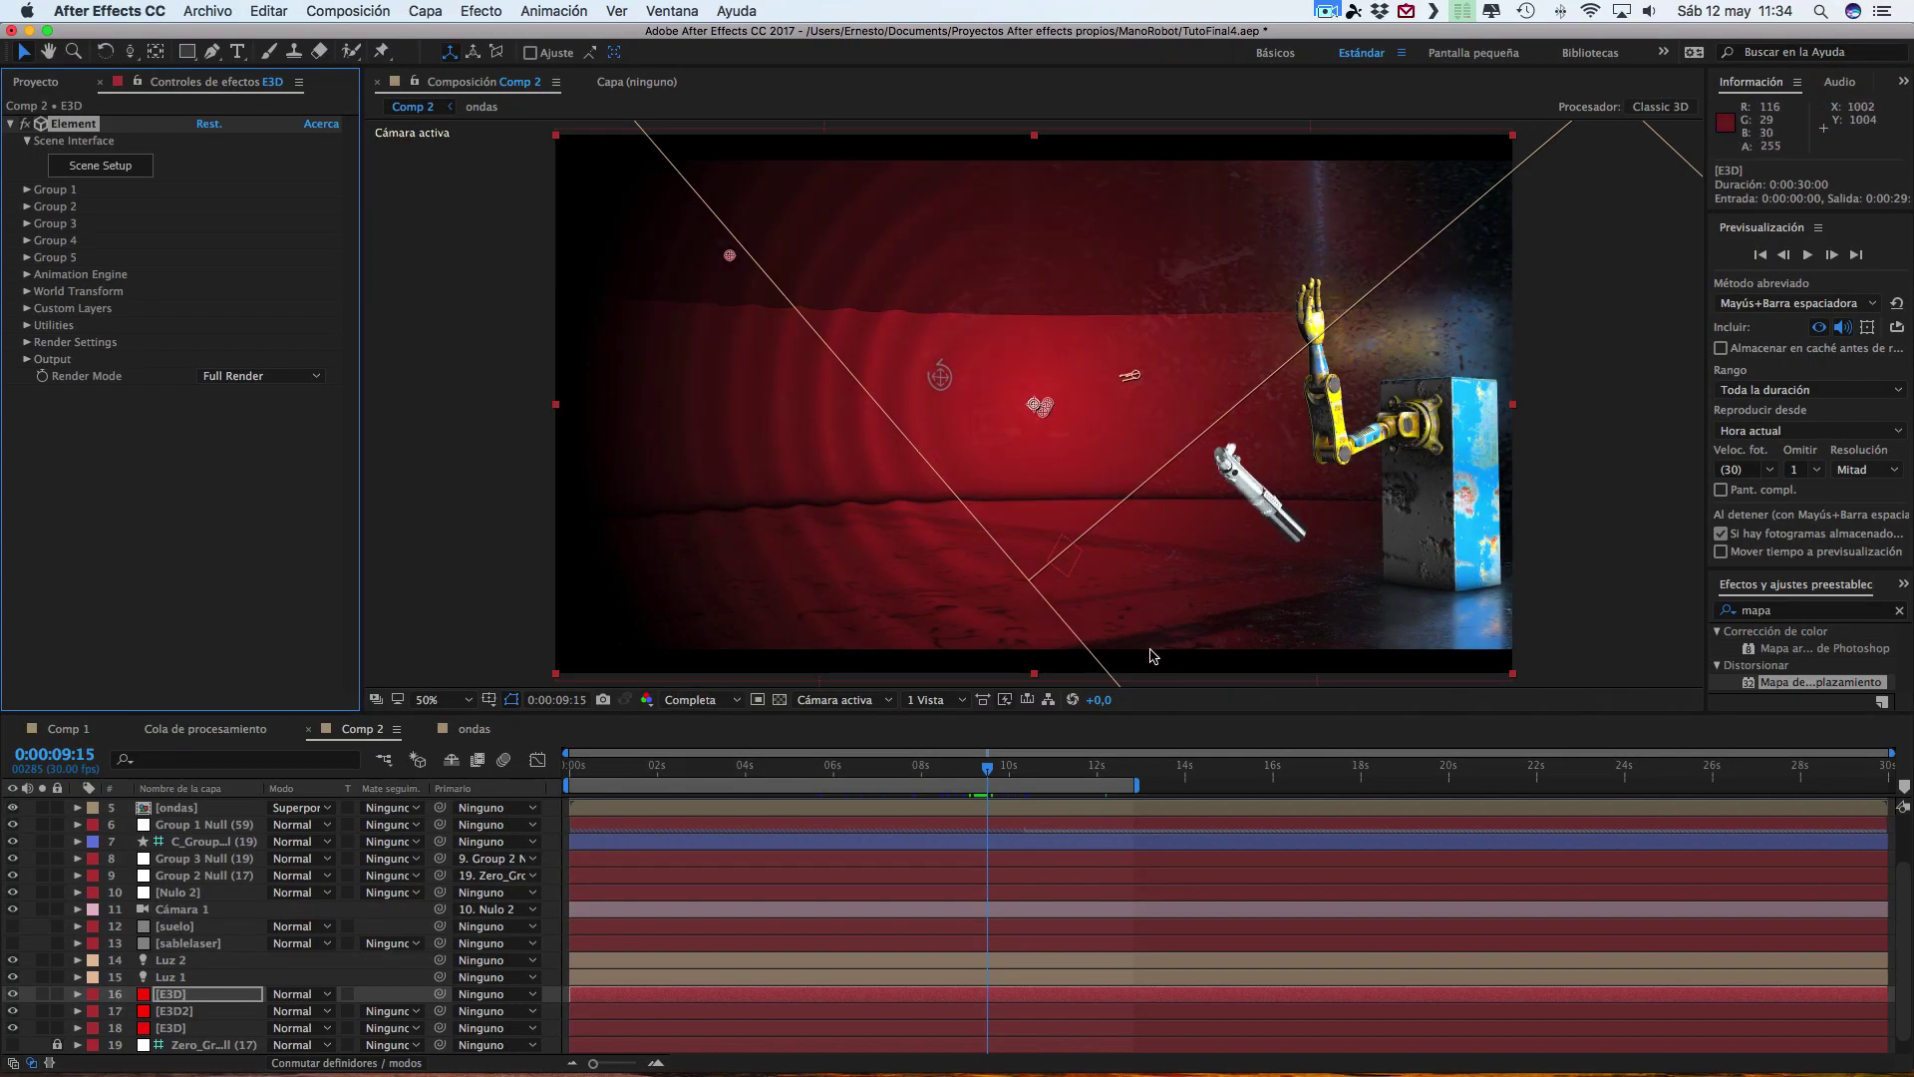
- Scrub the timeline from 0:00:12:13 back to 0:00:09:14 to review the saber dropping
left_click(1116, 773)
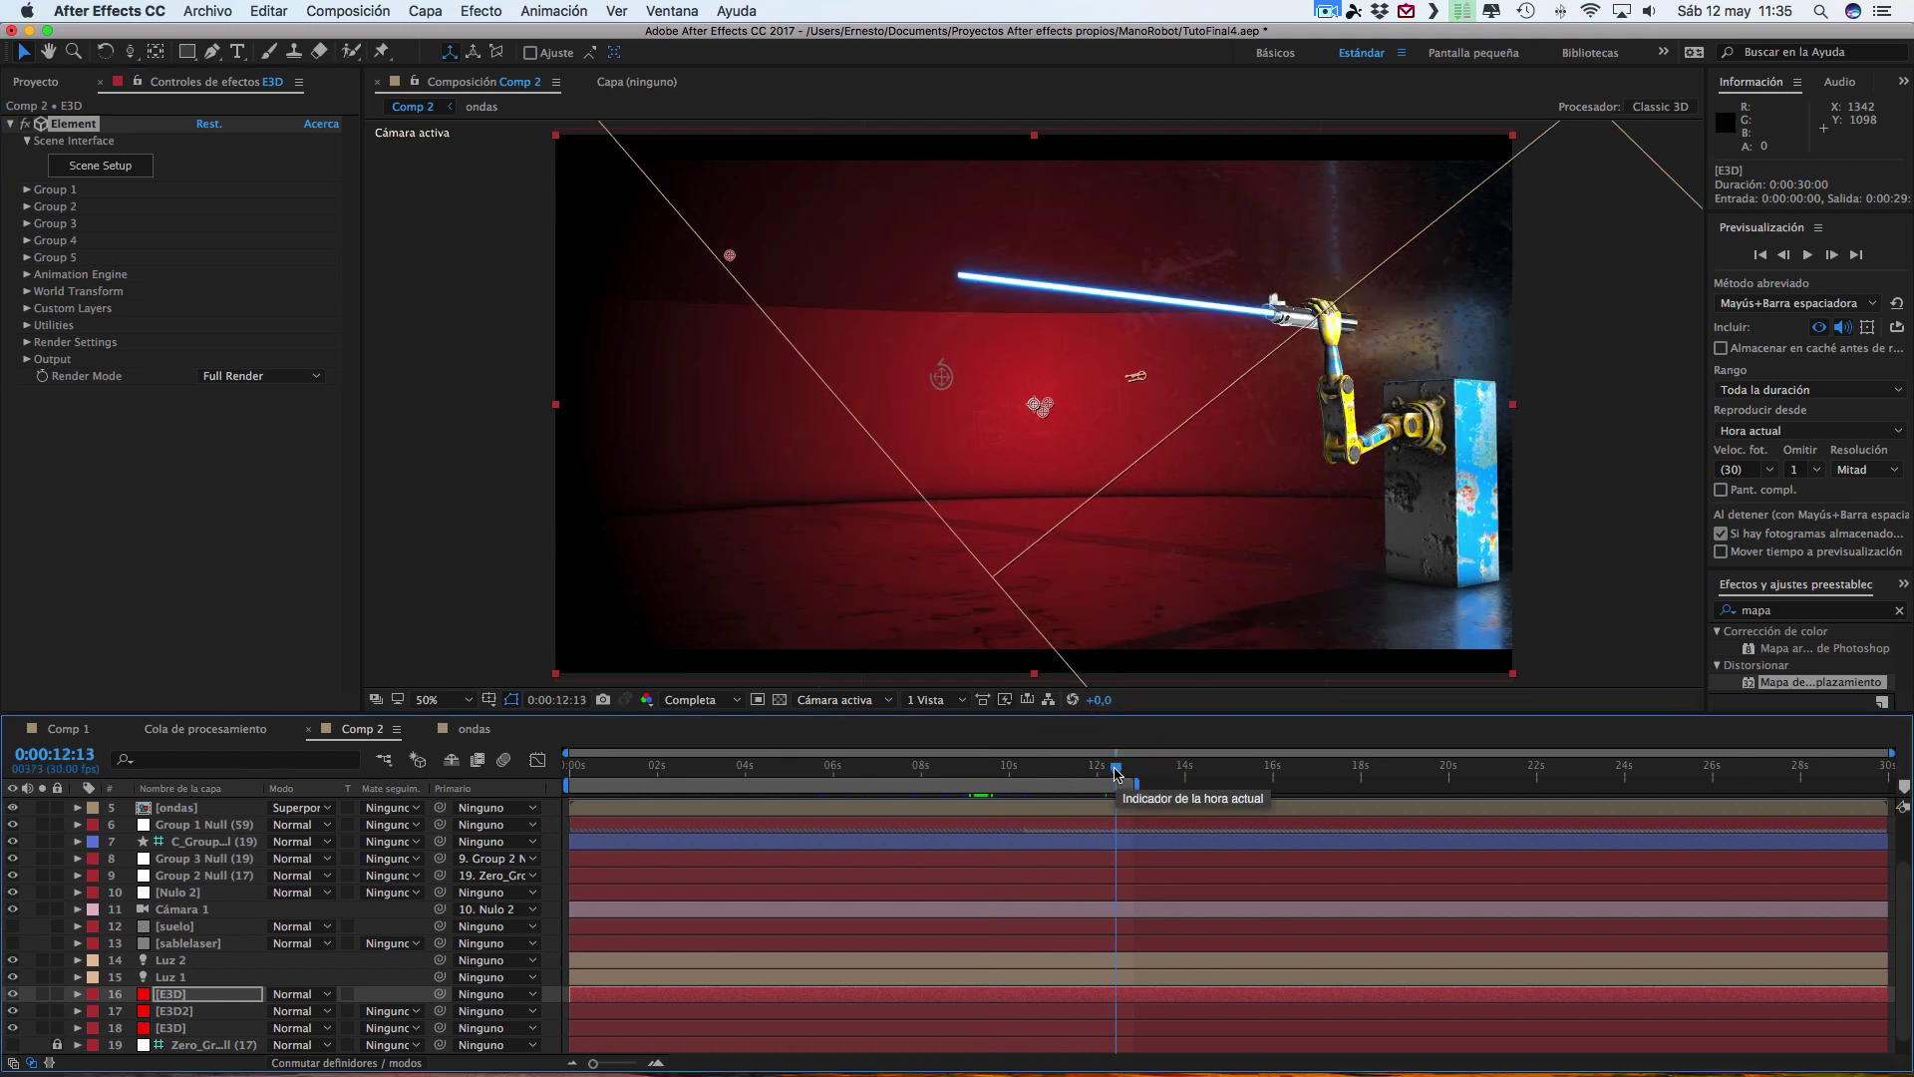
left_click_drag(1116, 773, 1007, 776)
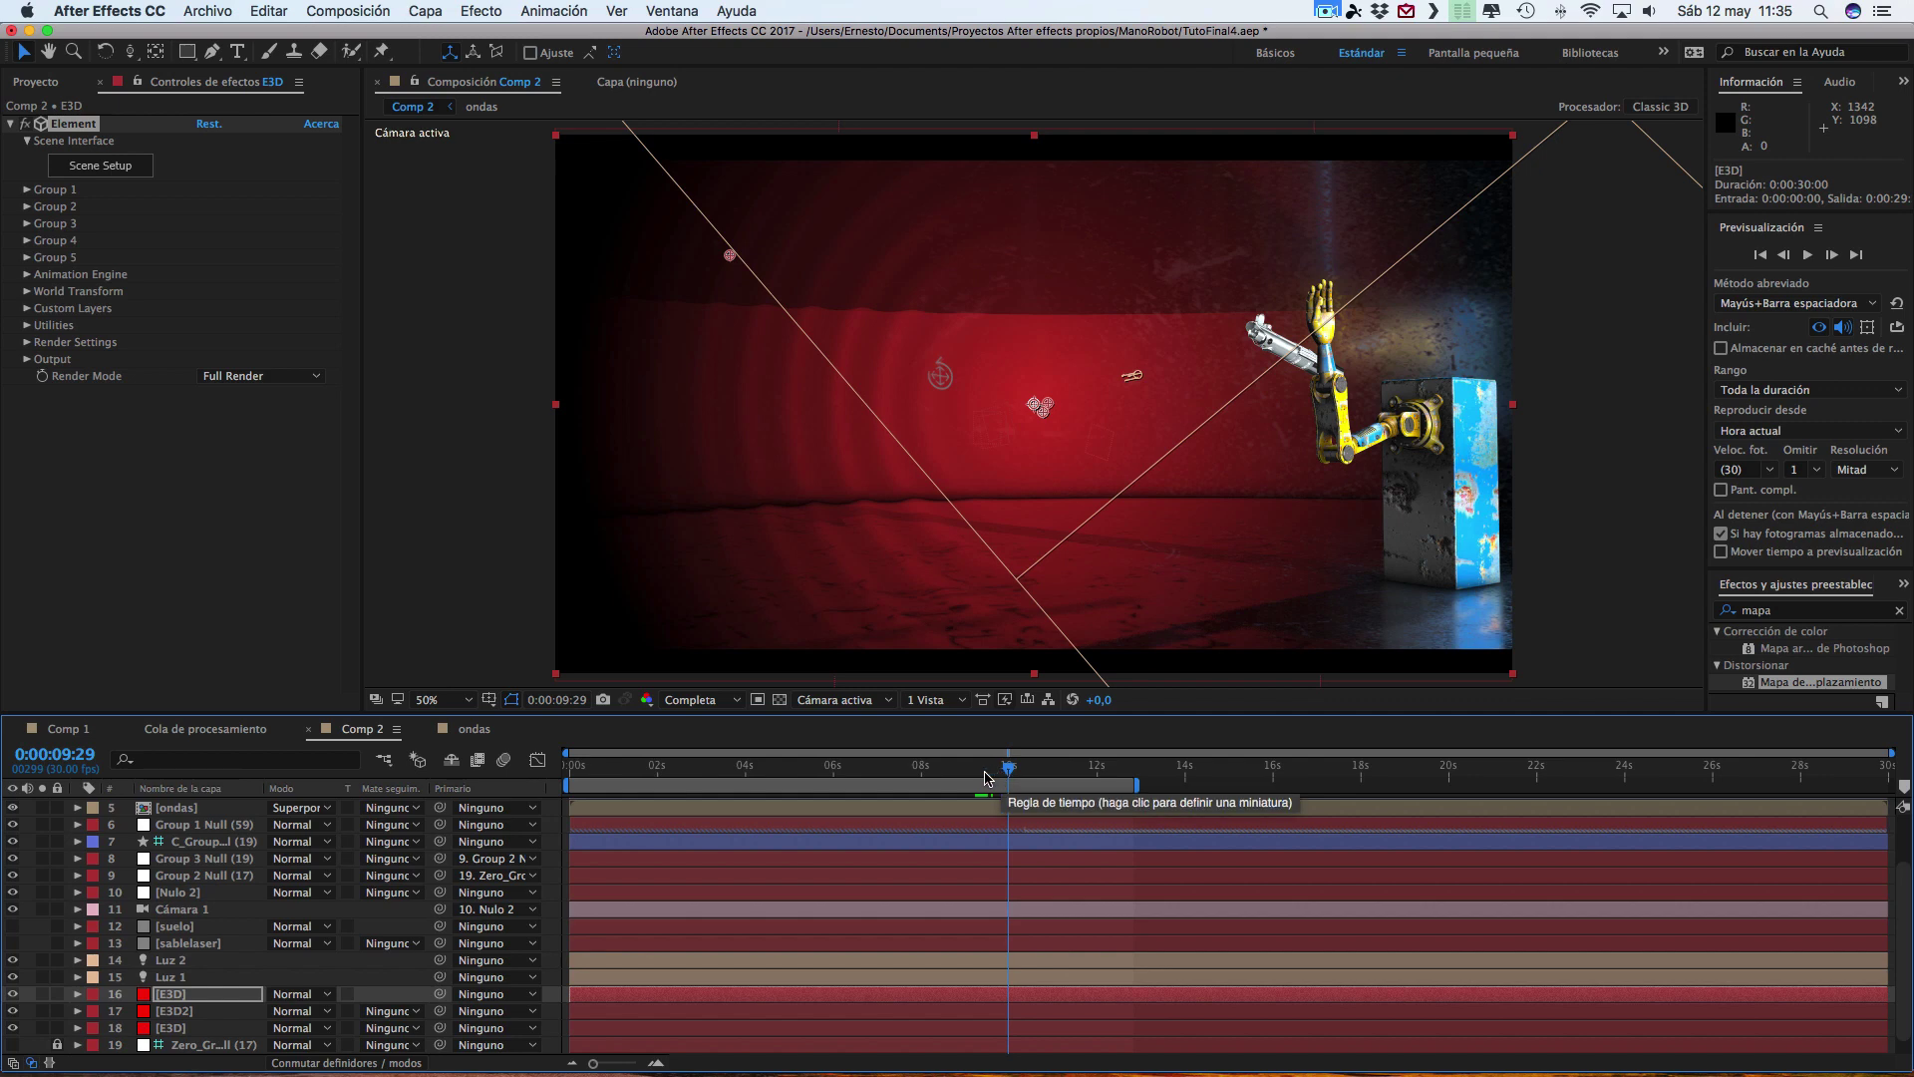
left_click_drag(1005, 777, 985, 777)
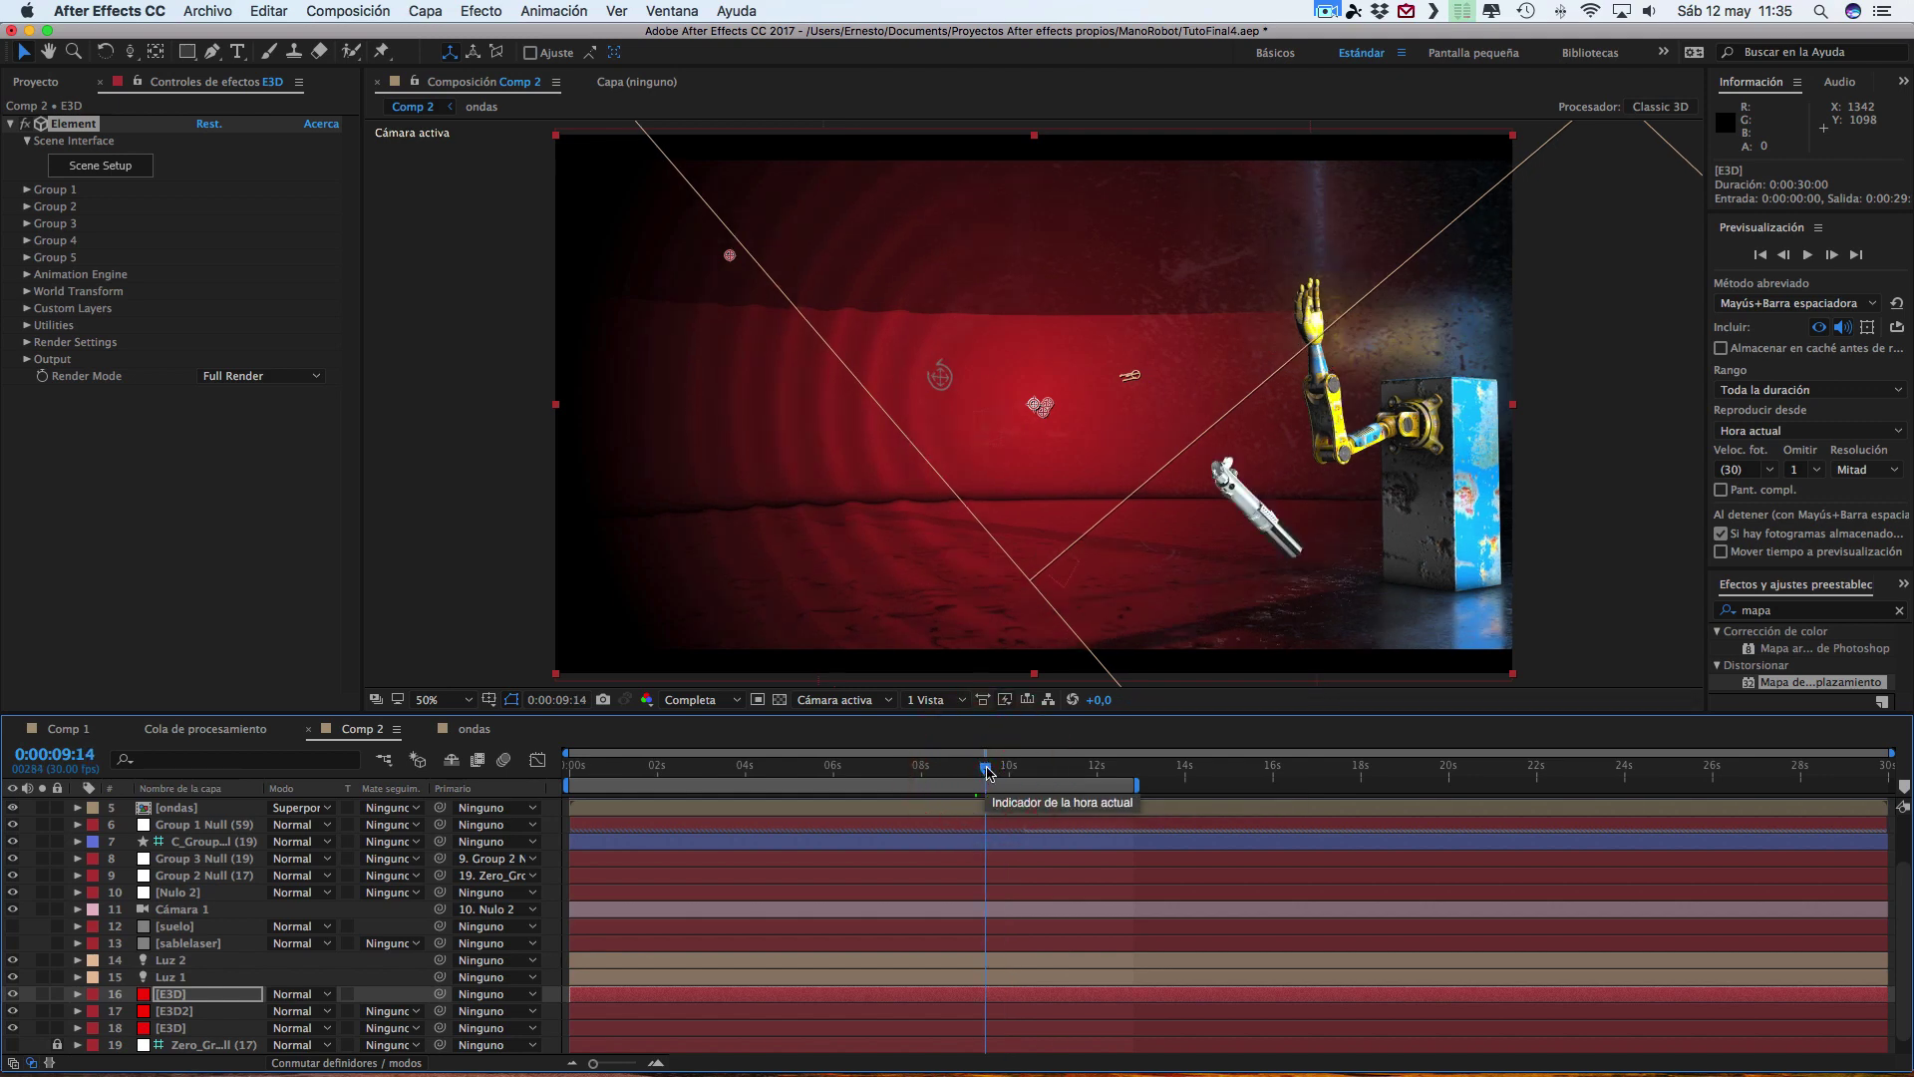